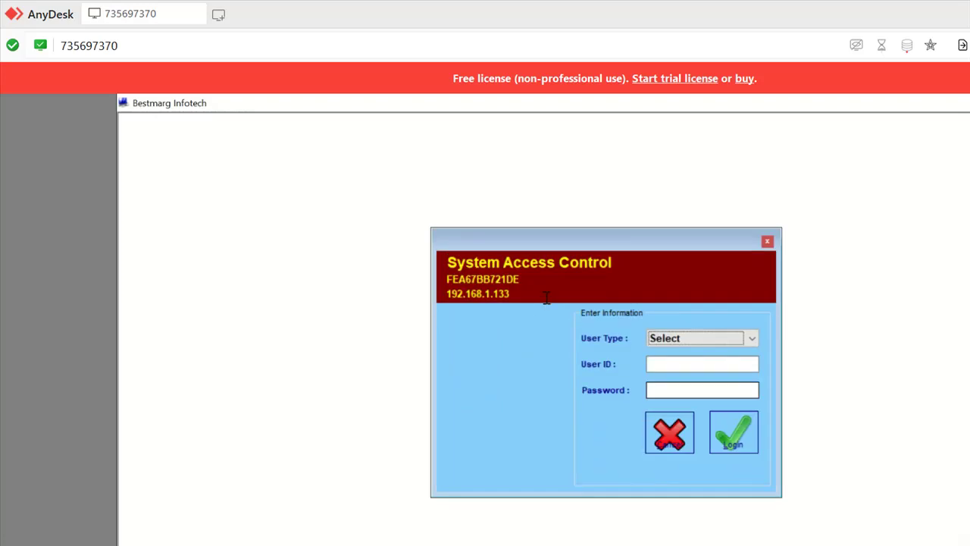
- Log in as Administrator with the user ID admin and the account password
key(shift+Tab)
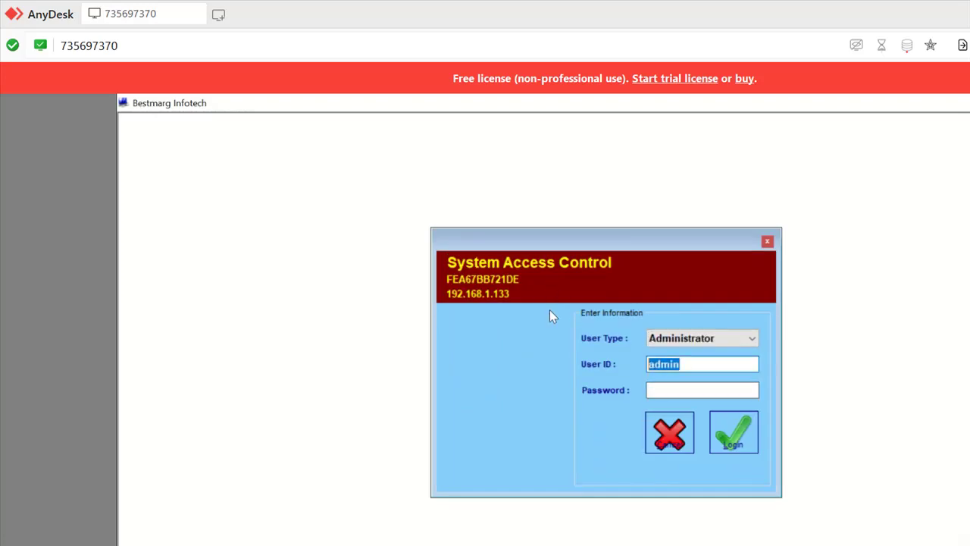
key(Tab)
text(*****)
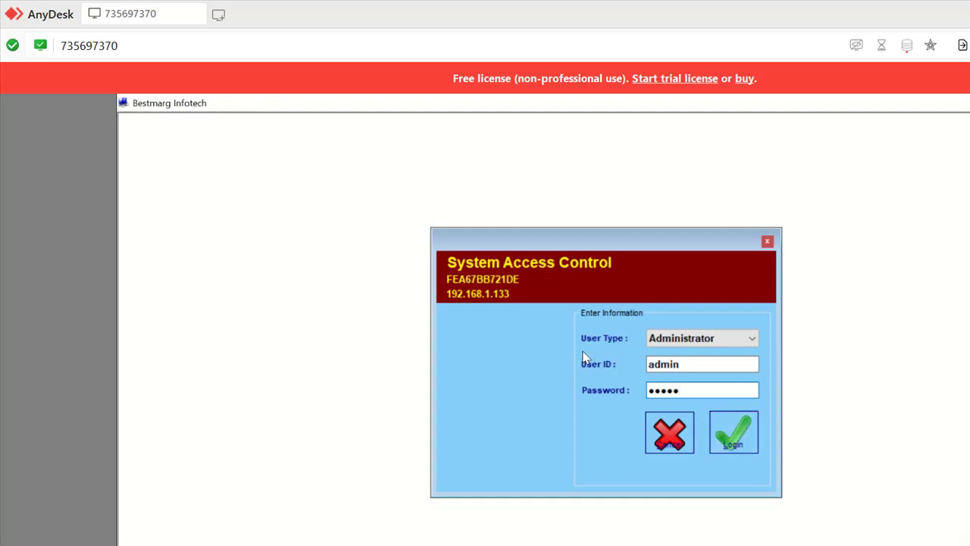
key(Return)
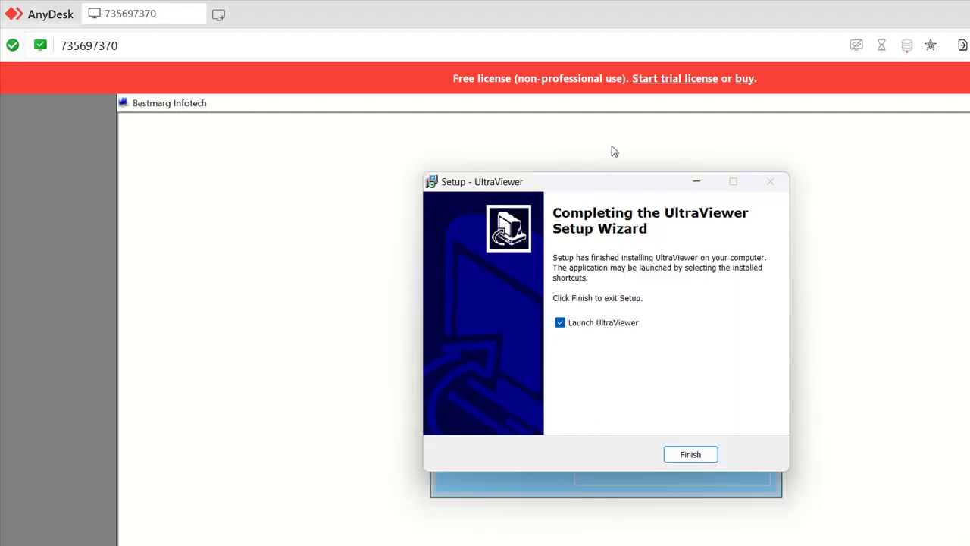
- Finish the UltraViewer setup without launching UltraViewer
click(559, 322)
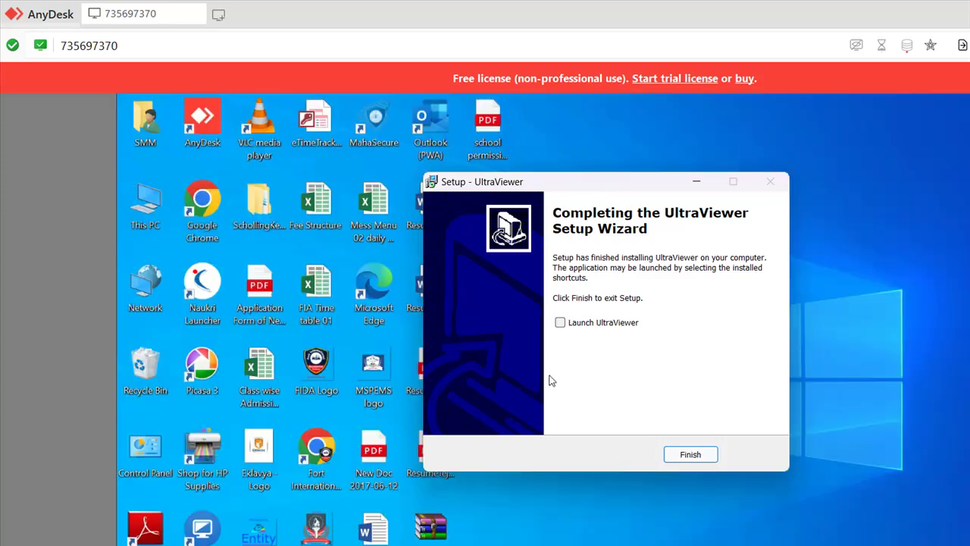
key(Return)
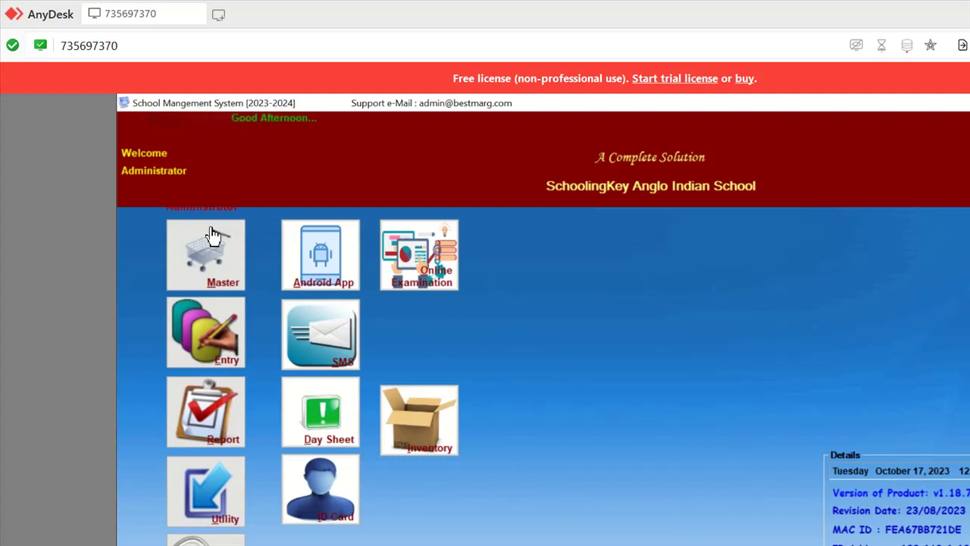
- Open the School Name Master
click(180, 220)
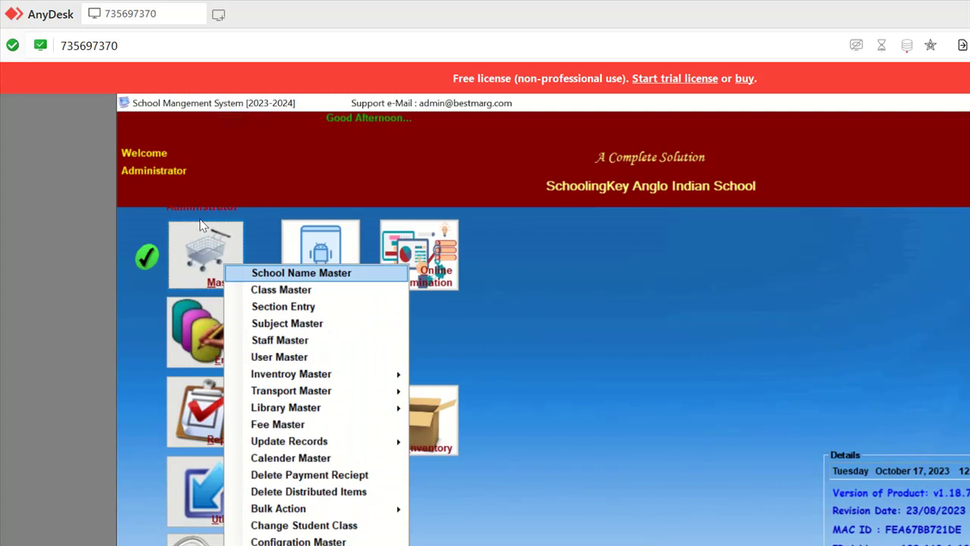
click(218, 227)
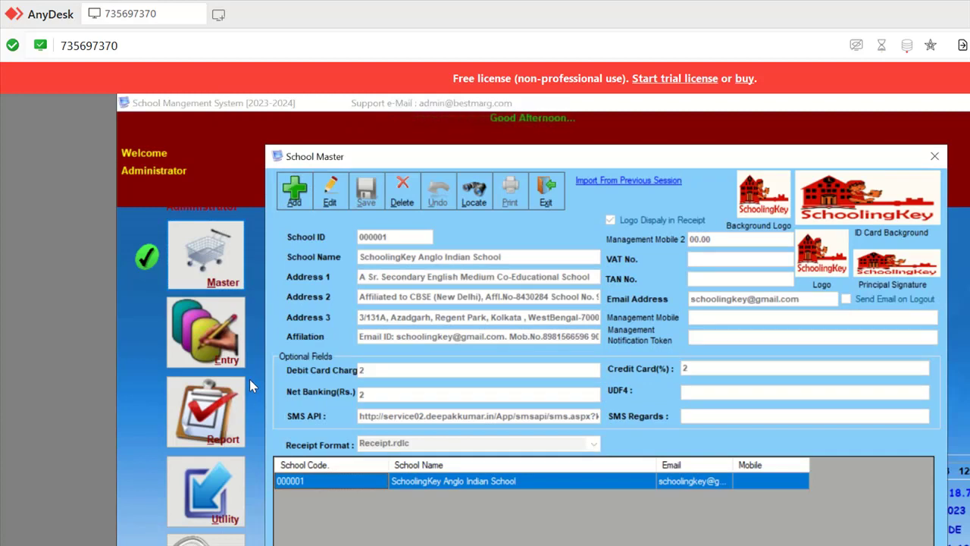
- Open the existing school record for editing and go through its name, address and affiliation fields
click(299, 206)
key(Tab)
key(Tab)
key(Tab)
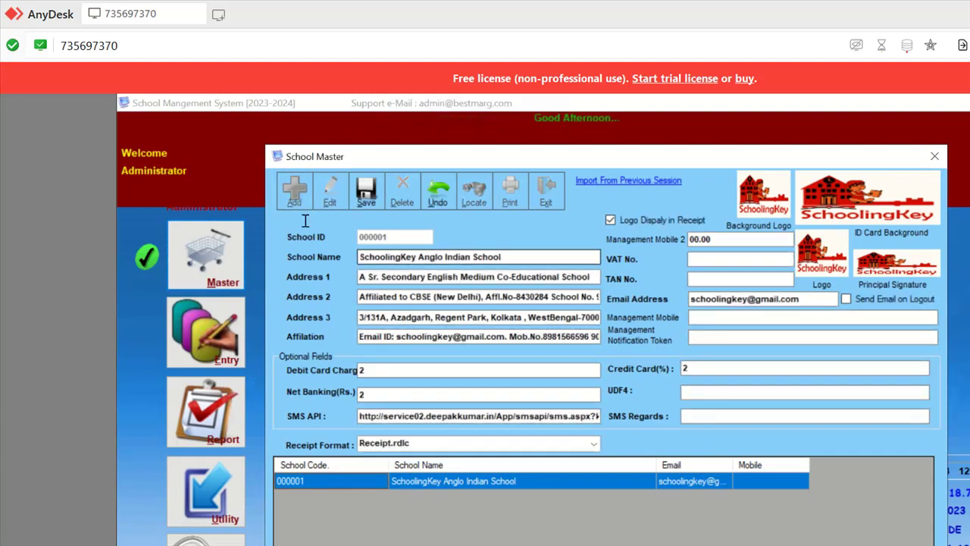
key(Tab)
key(Tab)
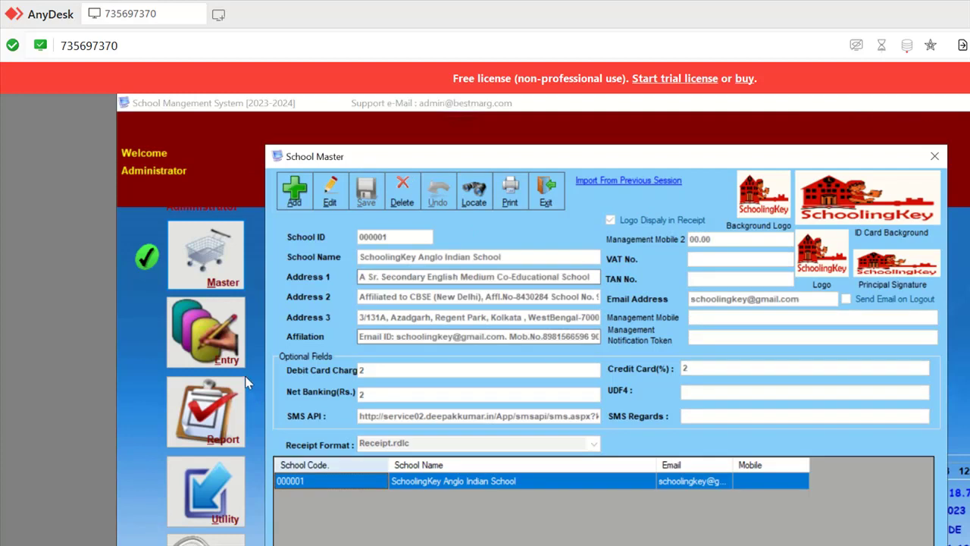
- Add a new school record and set its school name to School Two
click(294, 191)
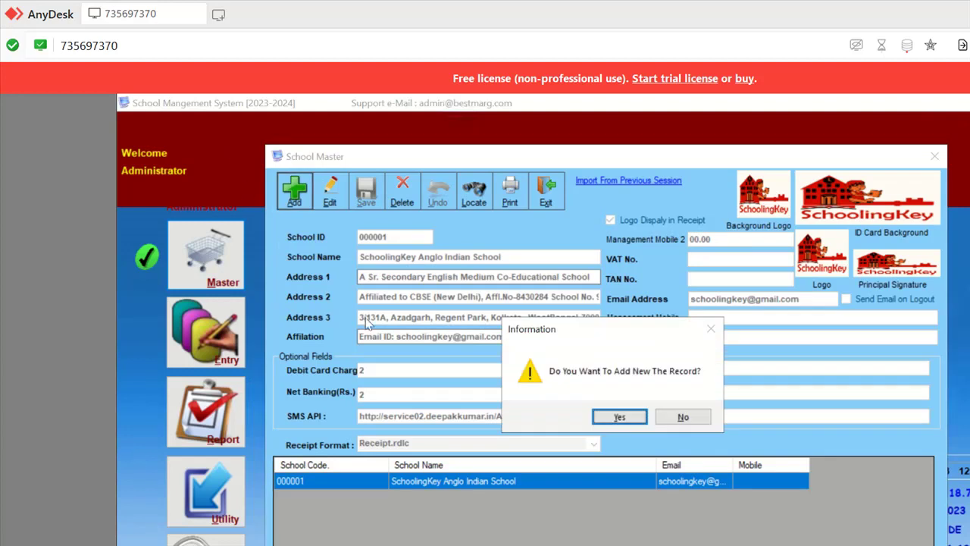
key(Return)
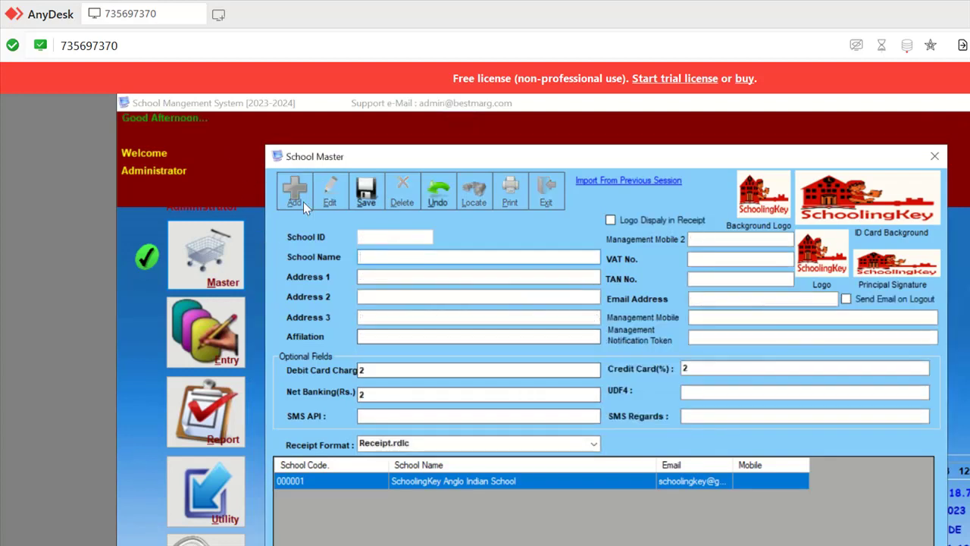
text(sC)
text(Scho)
text(ol Two)
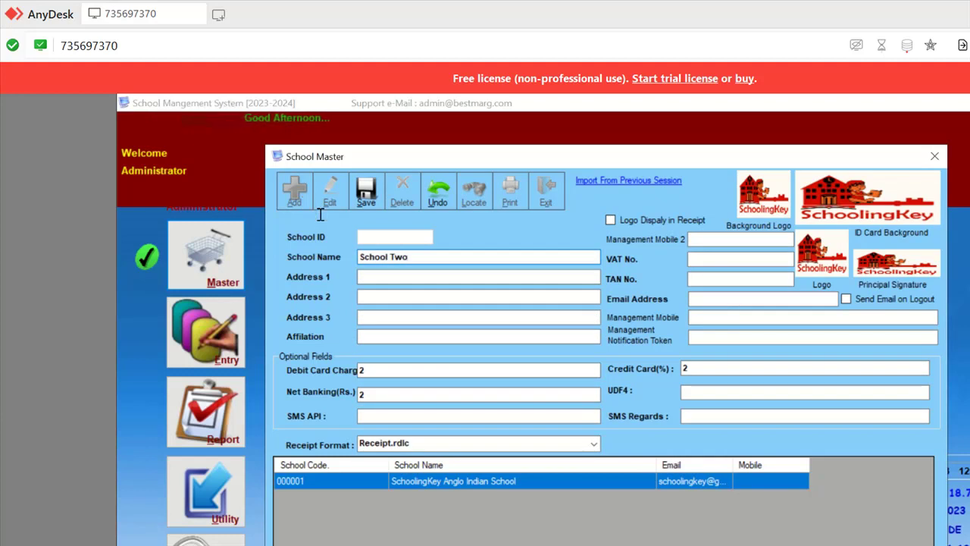
- Set the new school's Address 1 to "At - Kolakta" and Address 2 to "Po - Kolkata"
key(Tab)
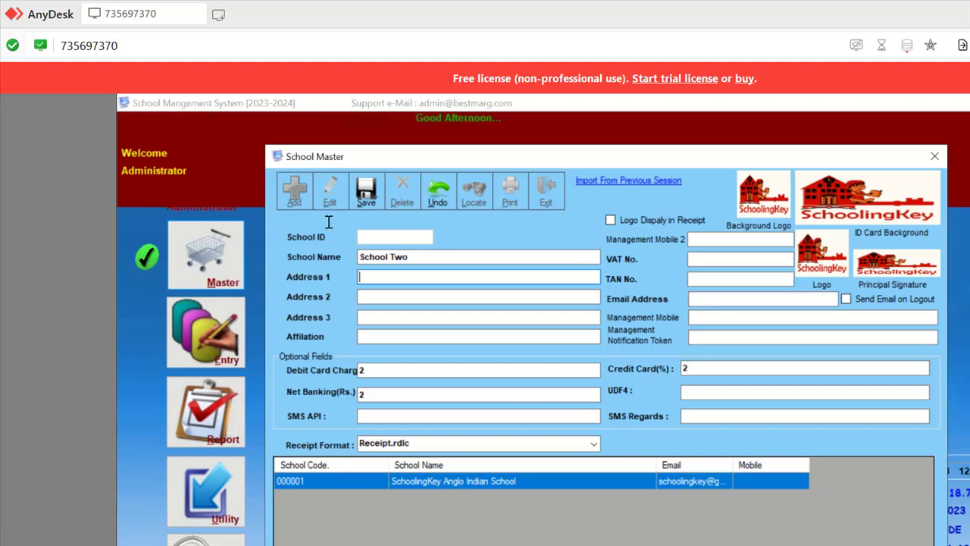
key(BackSpace)
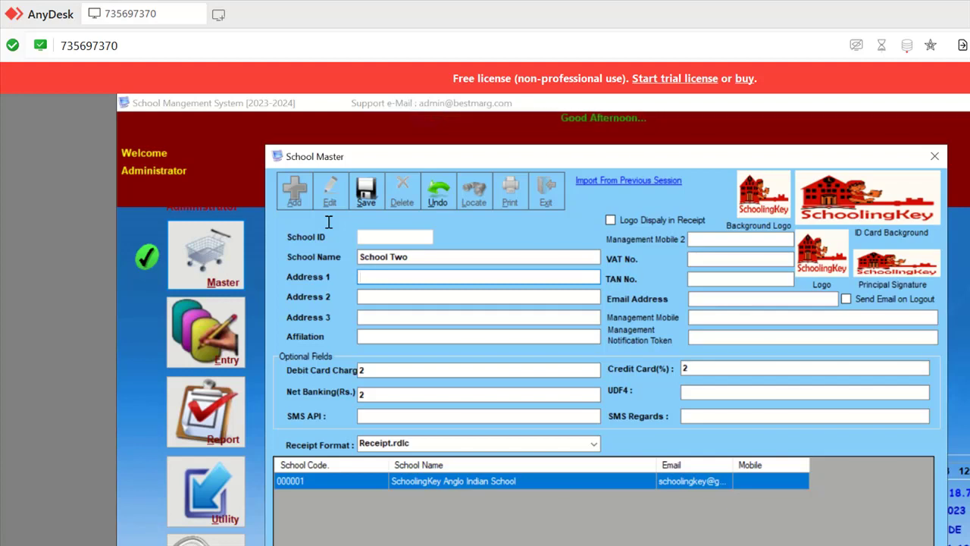
text(At -)
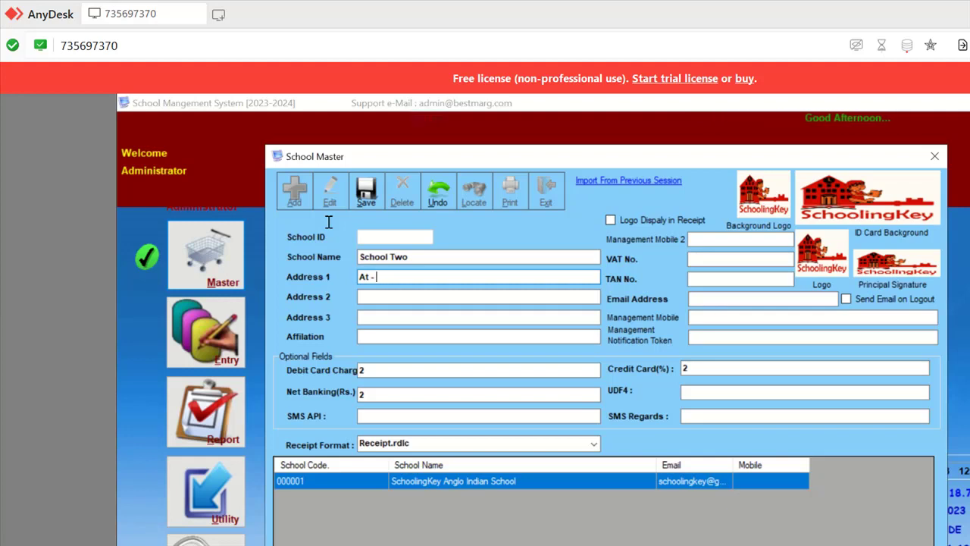
text(Kolakta)
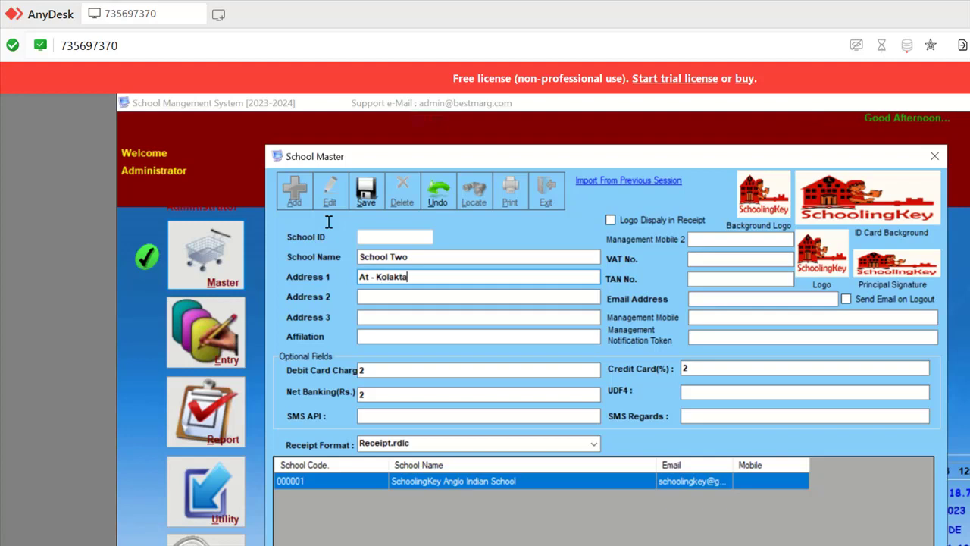
key(Tab)
text(P)
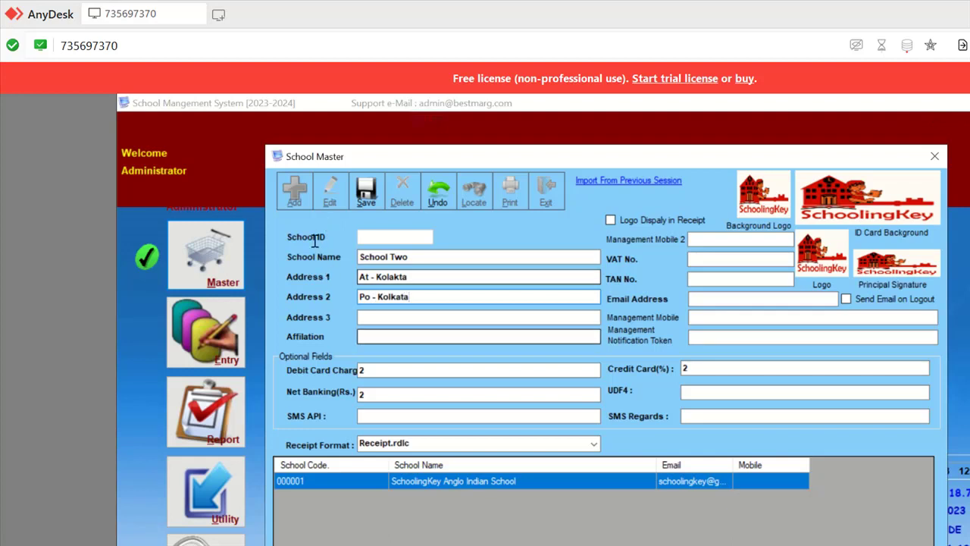
- Set the new school's Address 3 to "Affialeted to ICSC" and its affiliation to "None"
key(Tab)
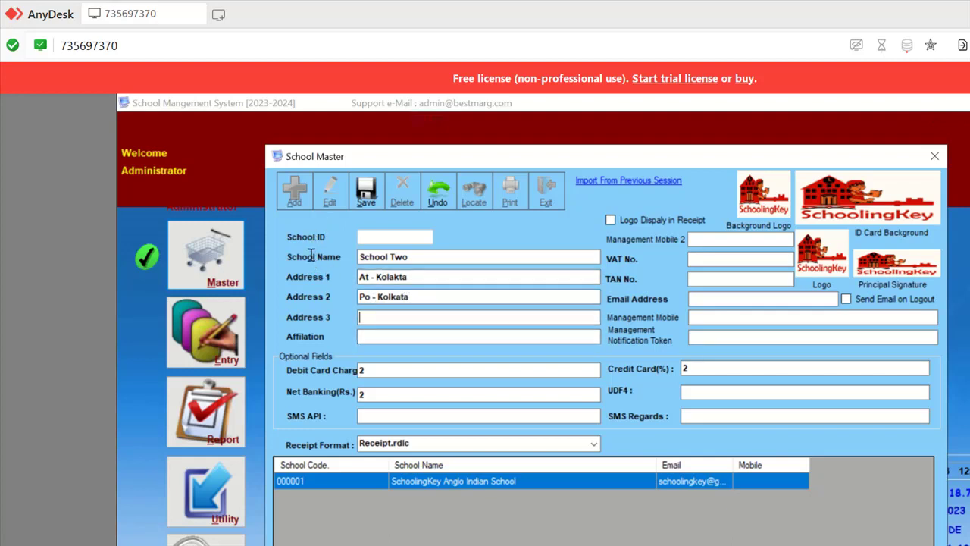
text(Affialeted to )
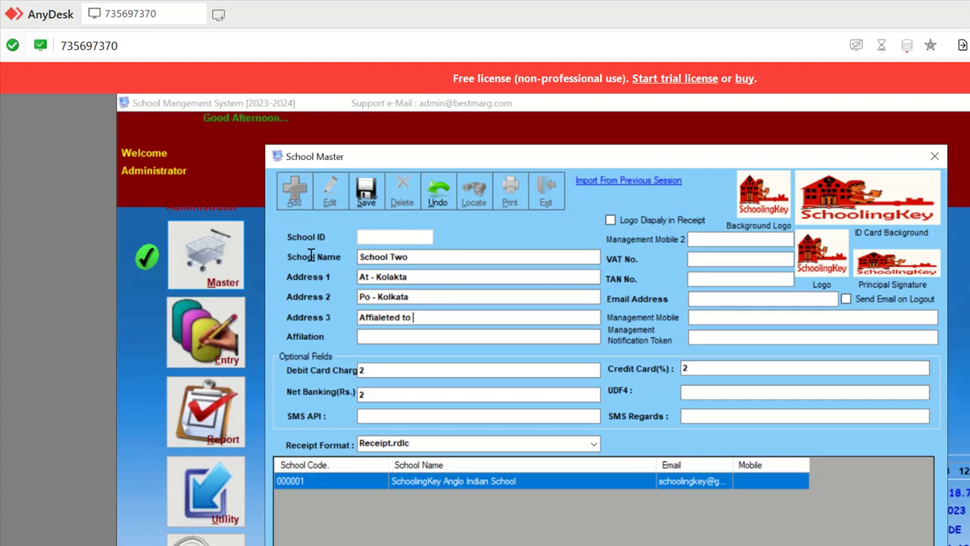
text(ICSC)
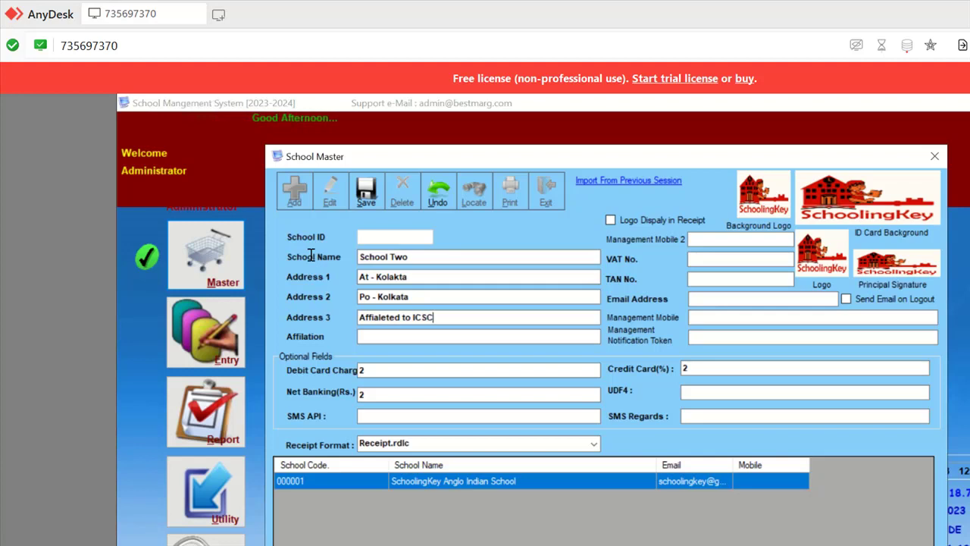
key(Tab)
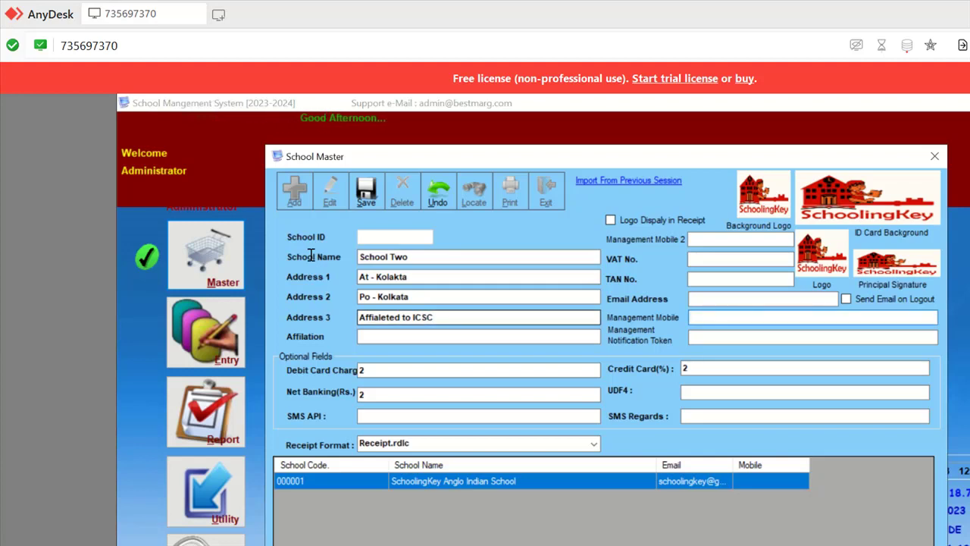
key(Tab)
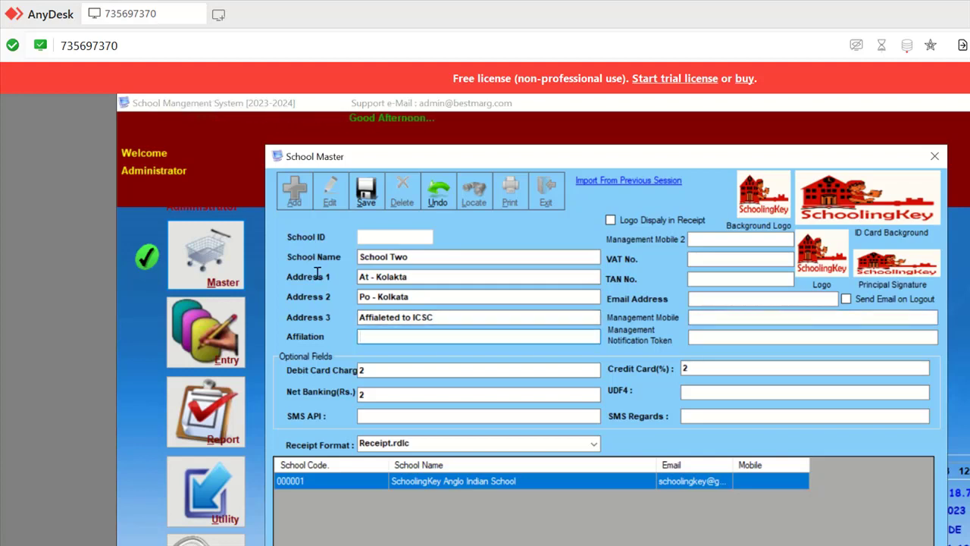
text(Non)
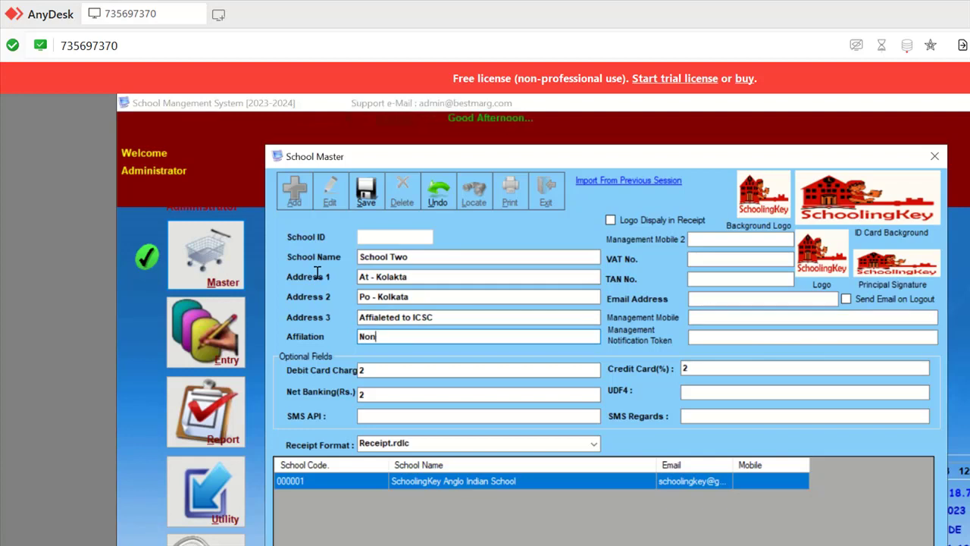
text(e)
- Save the School Two record, confirming the save
key(Tab)
key(Return)
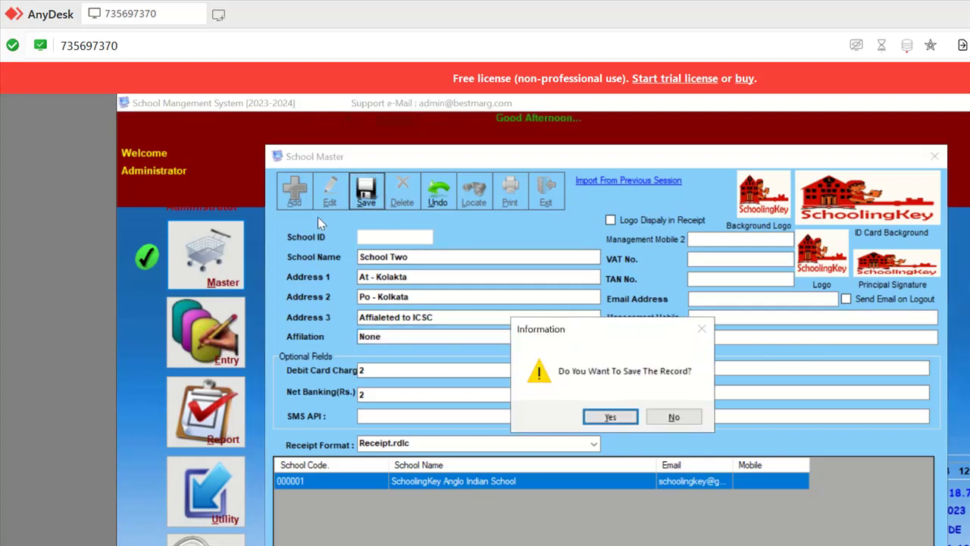
key(Return)
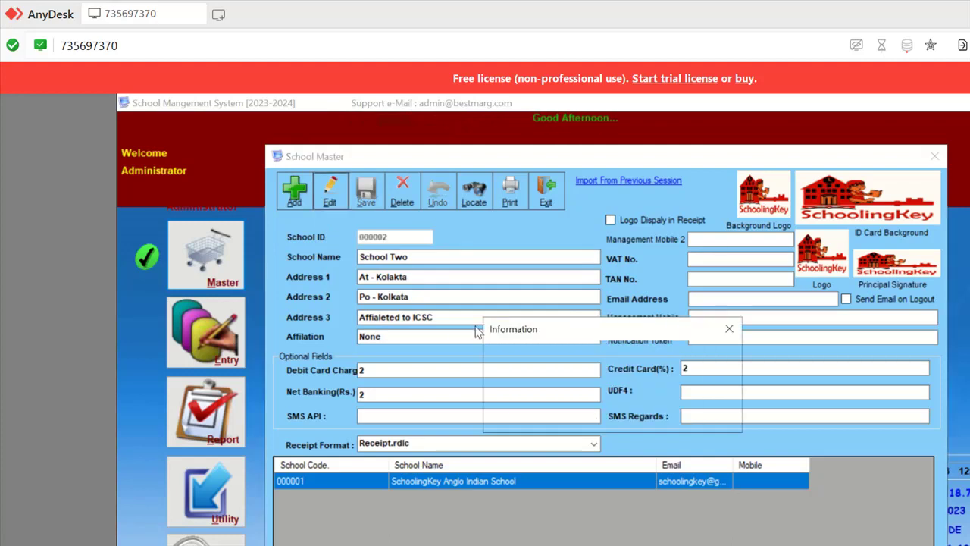
key(Return)
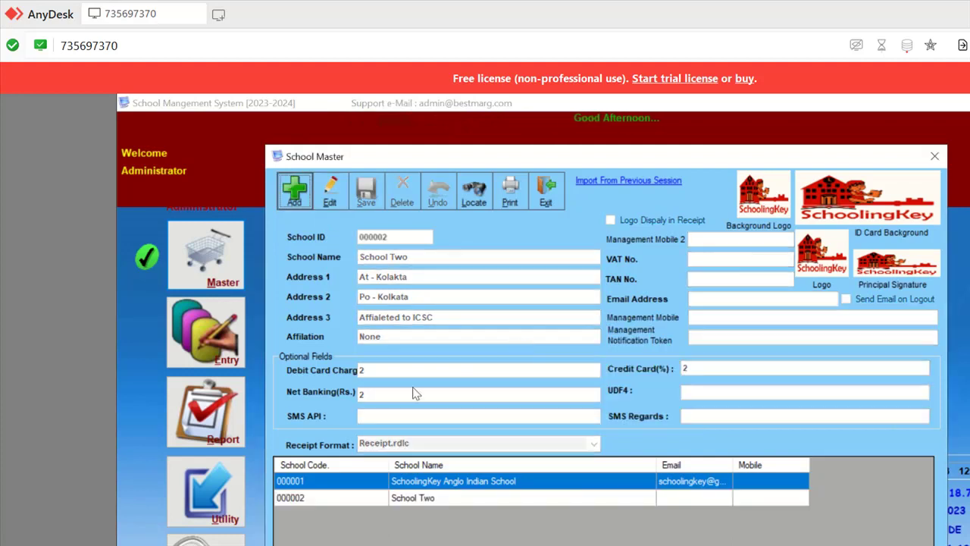
- Look through the details of both listed school records, and close the School Master
key(Down)
key(Up)
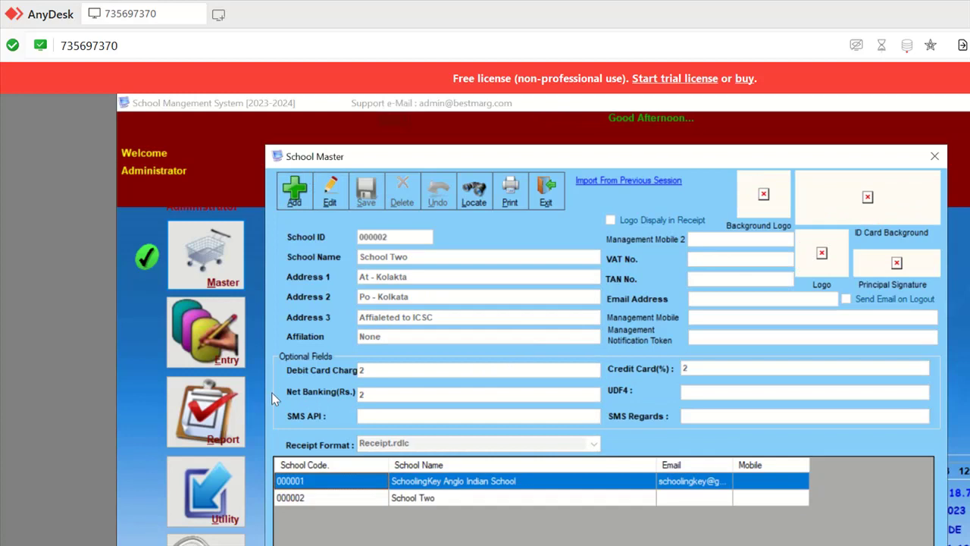
key(Down)
key(Up)
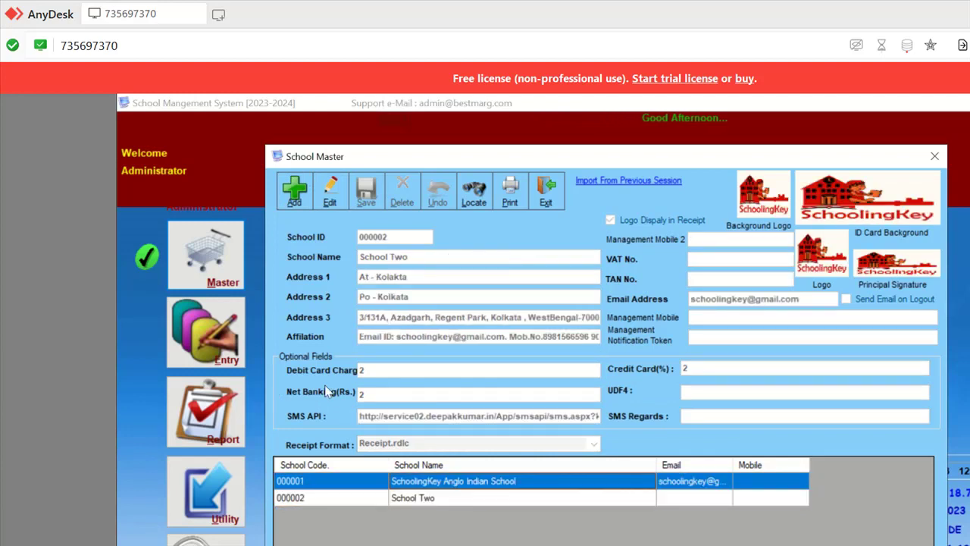
key(Down)
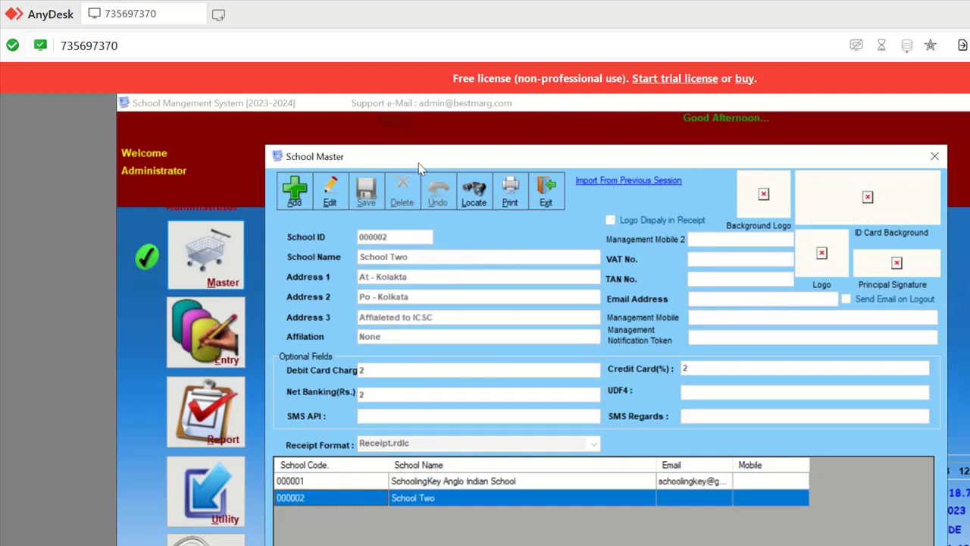
key(Escape)
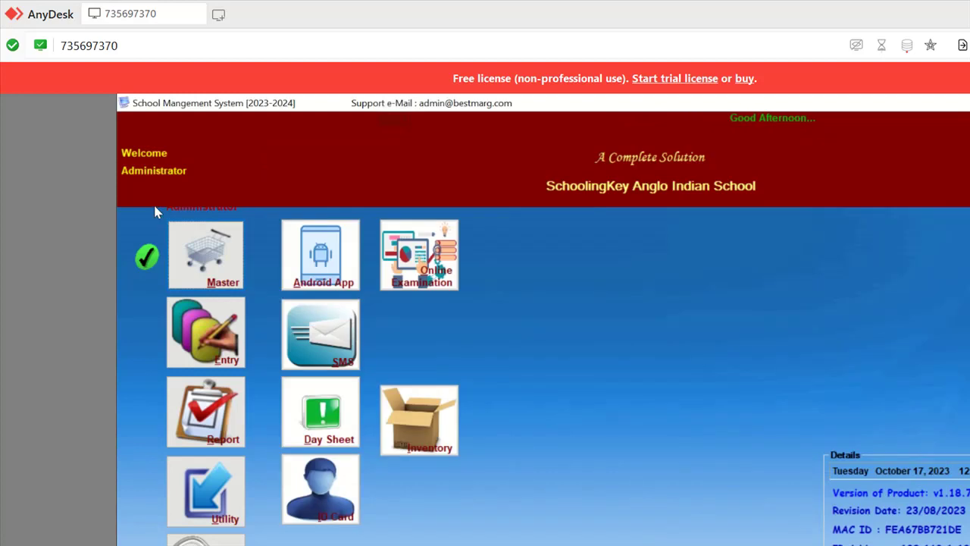
- Open the Class Master
click(211, 225)
key(Down)
key(Down)
key(Up)
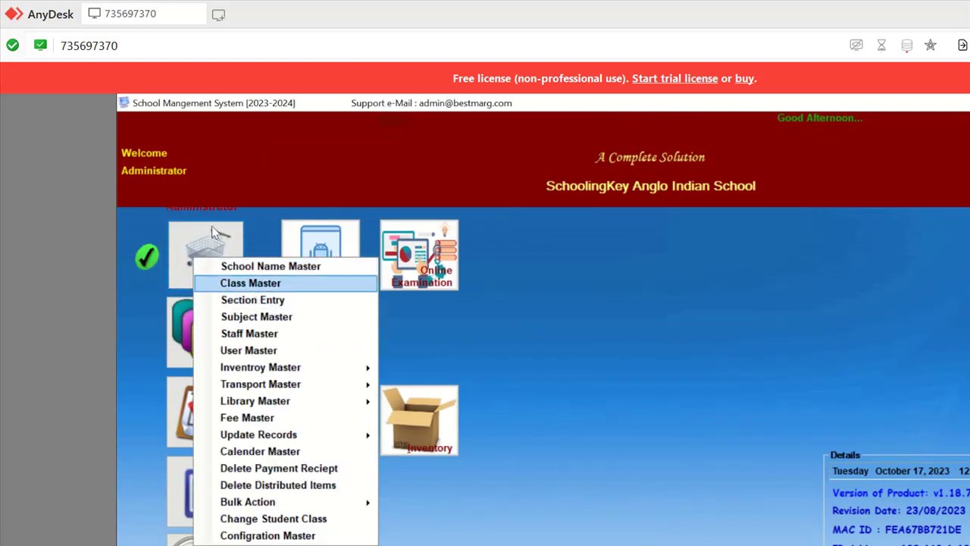
key(Return)
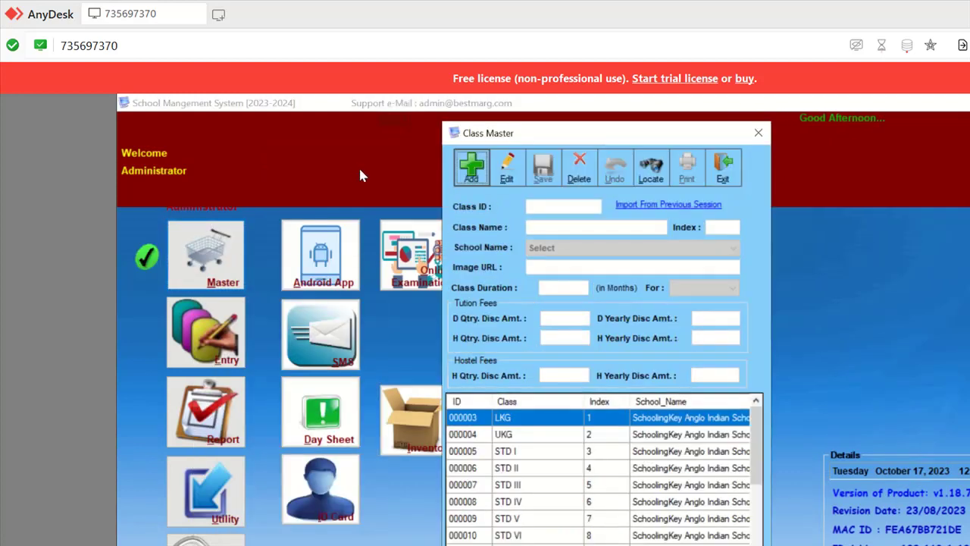
- Start a new class record and view the schools offered for its School Name, leaving it at Select
key(Return)
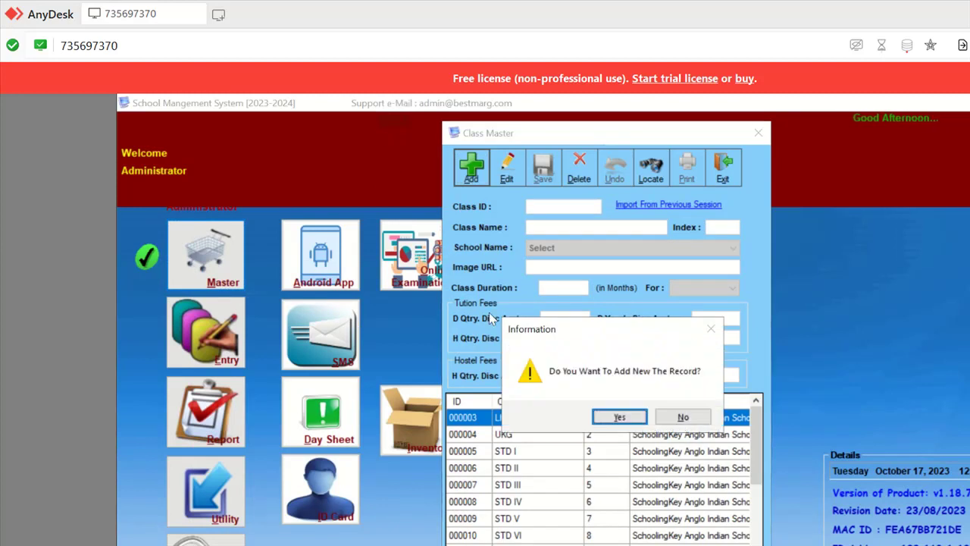
key(Return)
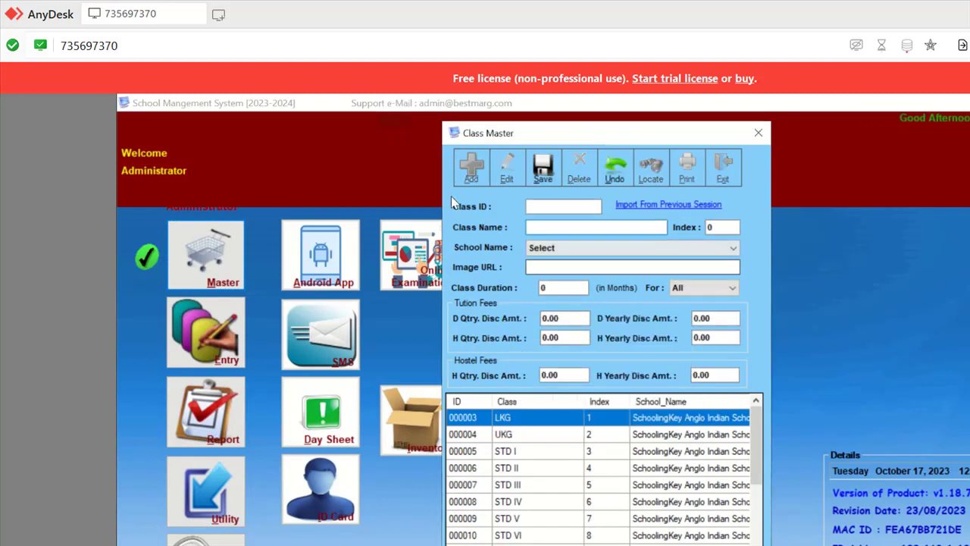
key(Down)
key(Down)
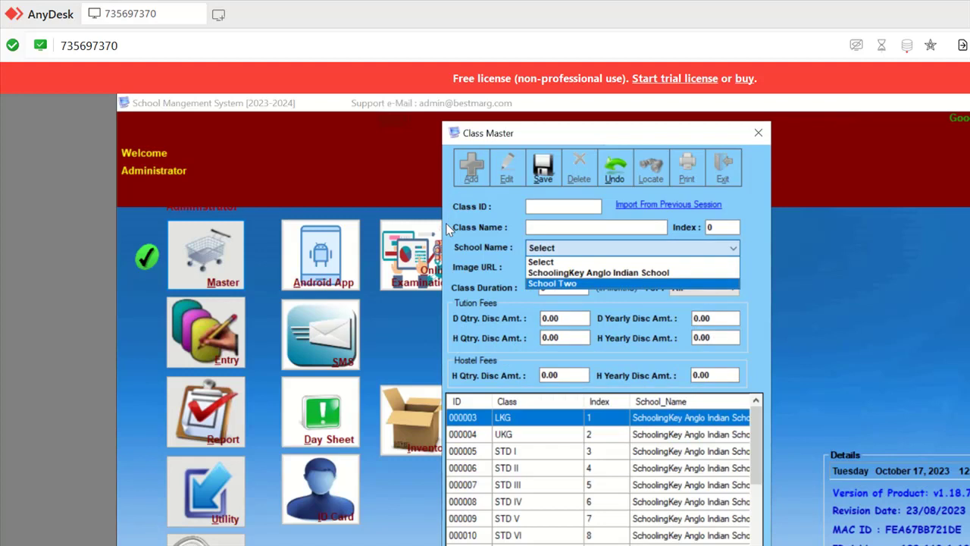
key(Up)
key(Up)
click(441, 182)
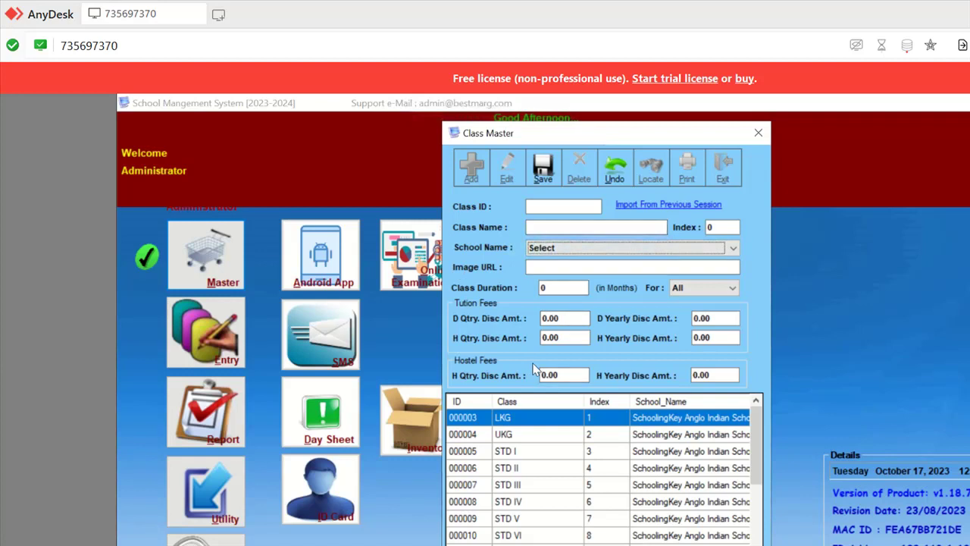
- View the STD I class details and look through the class list, including its discount amount columns
click(533, 451)
scroll(533, 451, down, 2)
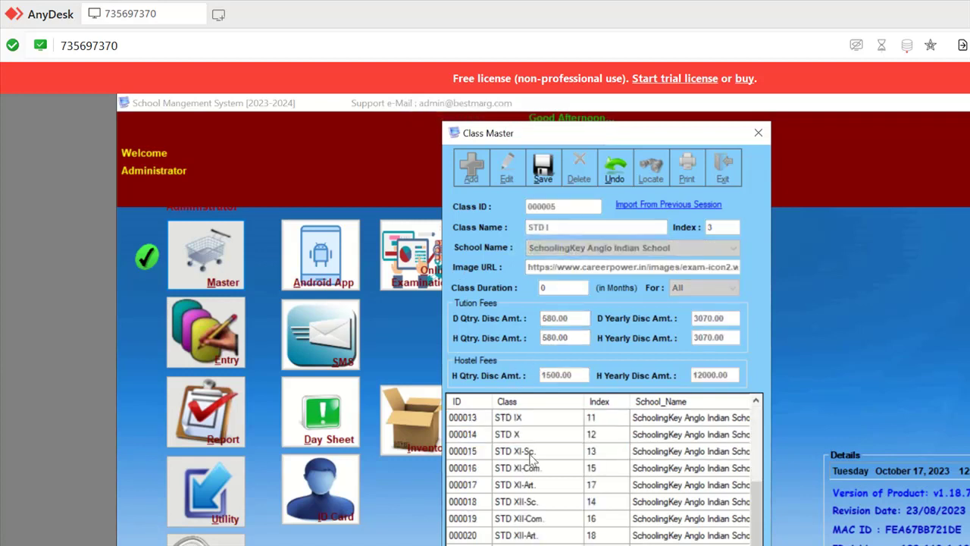
scroll(600, 401, up, 4)
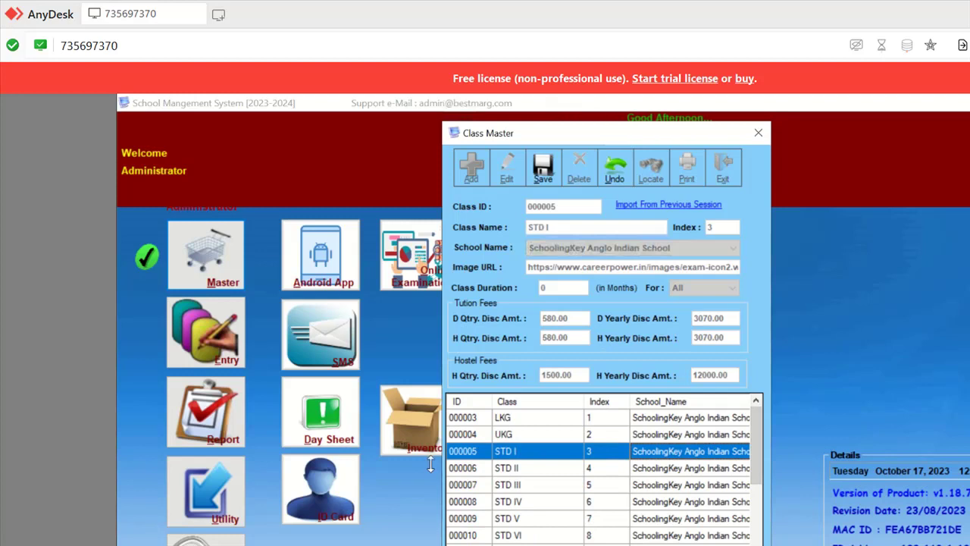
scroll(494, 464, right, 3)
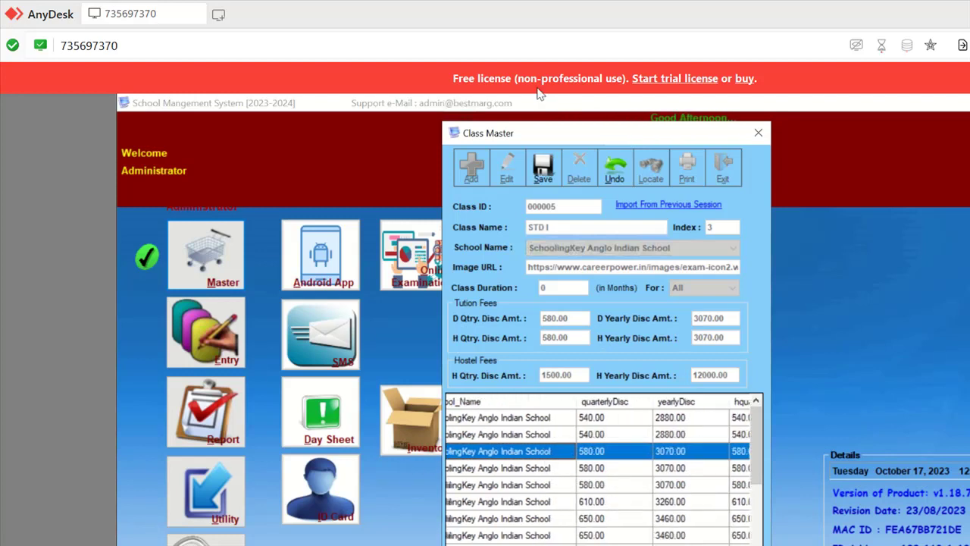
scroll(497, 130, left, 3)
- Undo the new class entry and close the Class Master
key(Tab)
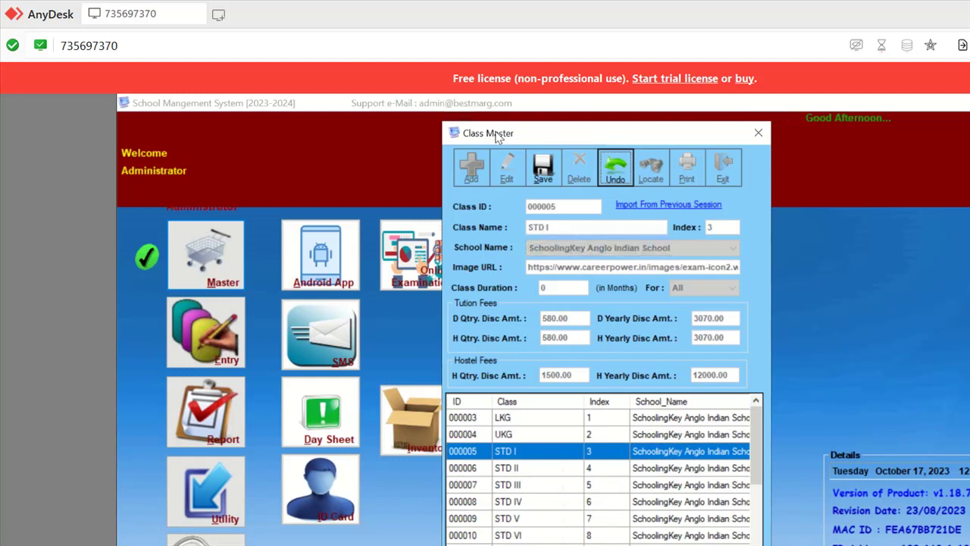
key(Return)
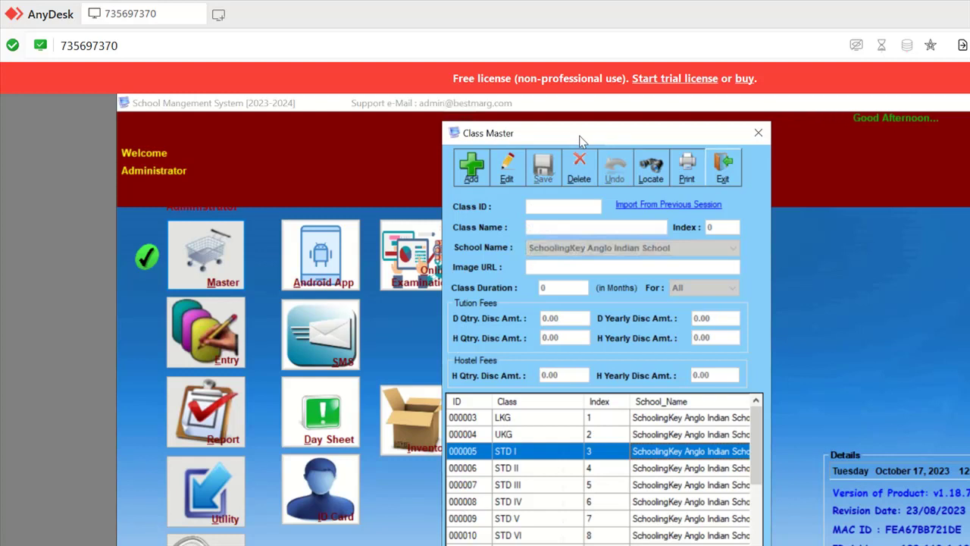
key(Tab)
key(Return)
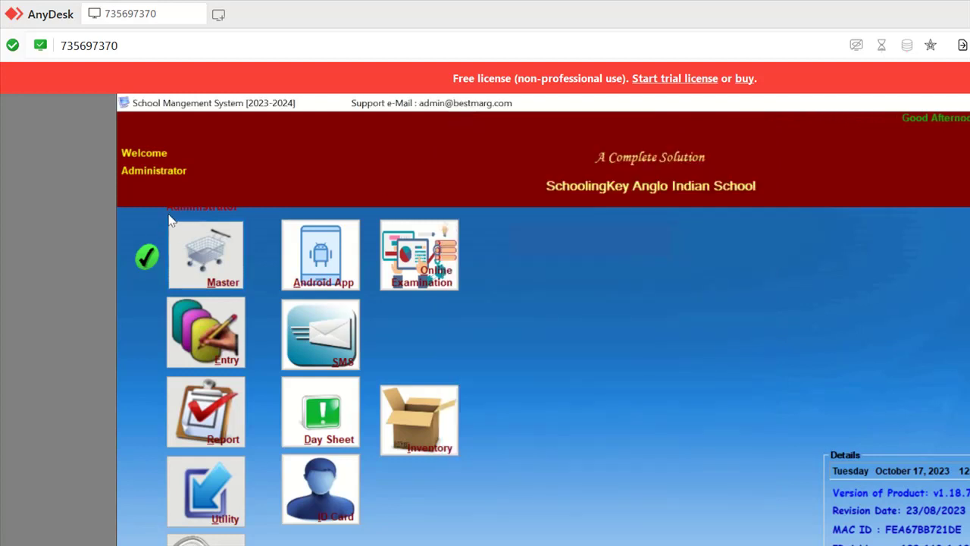
- Open the Section Master and start editing the Class Duration of LKG section A
click(195, 240)
key(Down)
key(Down)
key(Return)
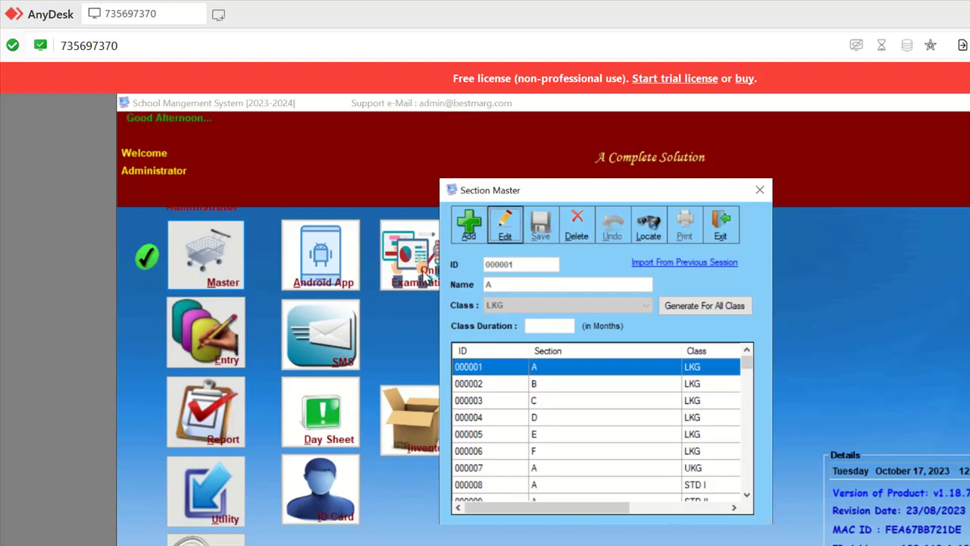
click(499, 230)
click(547, 326)
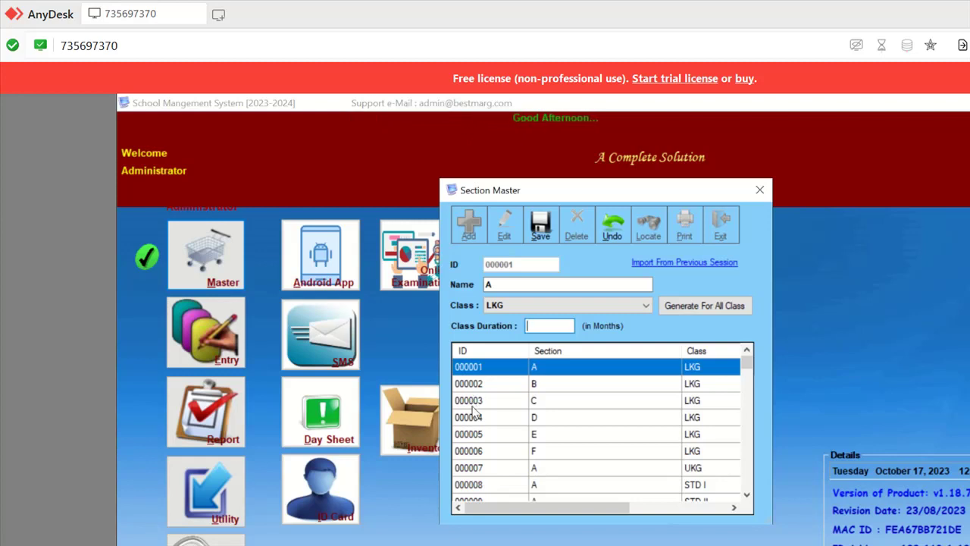
- Check the duration column of the section list and leave the Section Master without entering a duration
scroll(565, 416, right, 5)
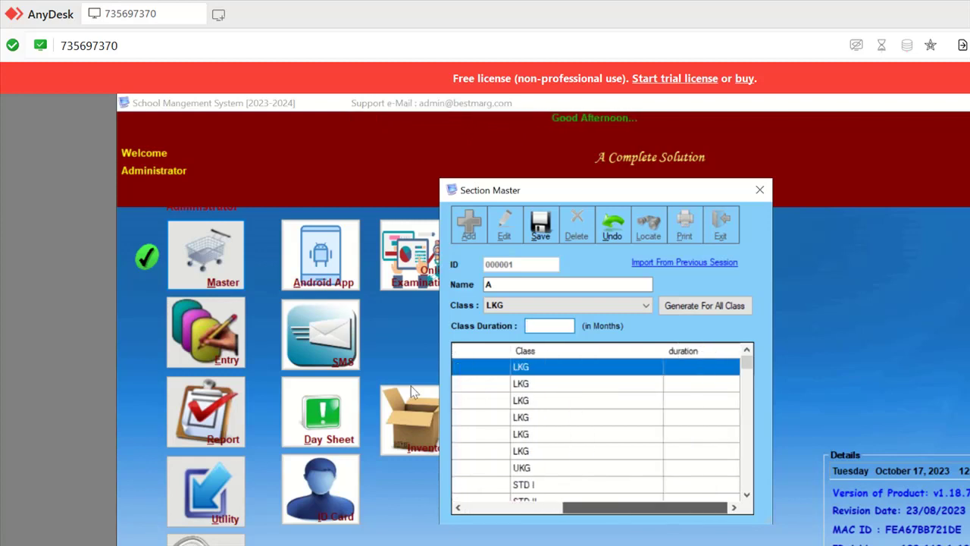
scroll(565, 417, left, 5)
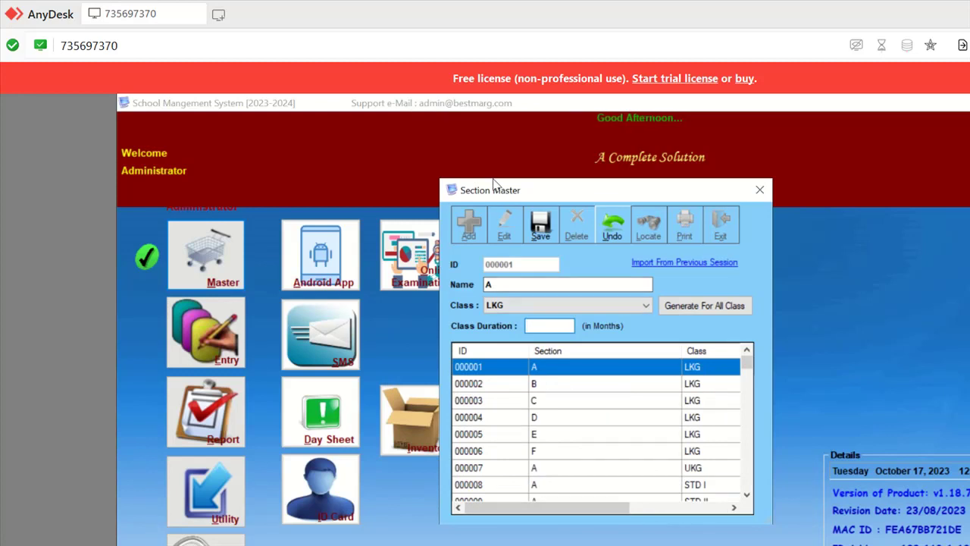
key(Escape)
key(Escape)
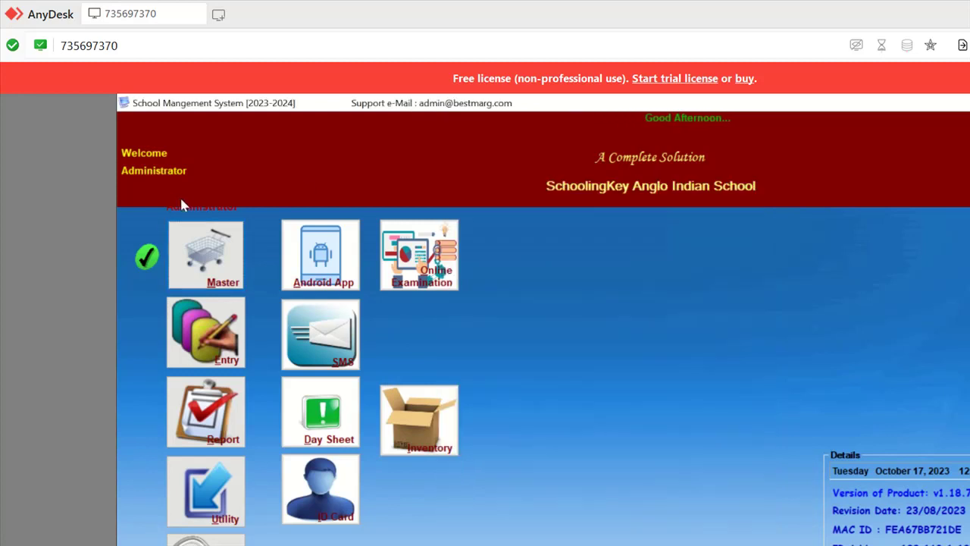
- Open the Subject Master for a look at its subject list, and close it
click(214, 261)
key(Down)
key(Up)
key(Up)
key(Down)
key(Return)
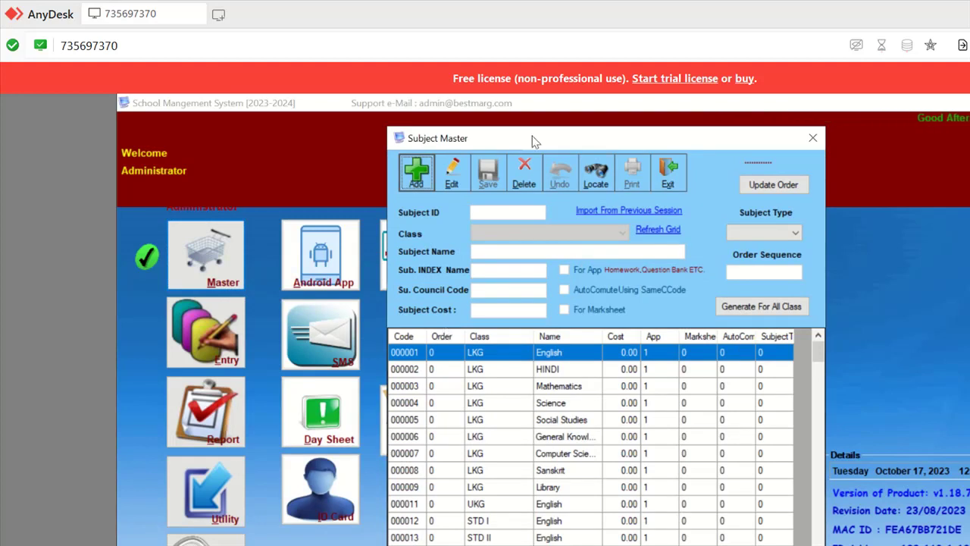
click(667, 173)
- Open the Staff Master and browse the staff list to view an English teacher's details
click(212, 251)
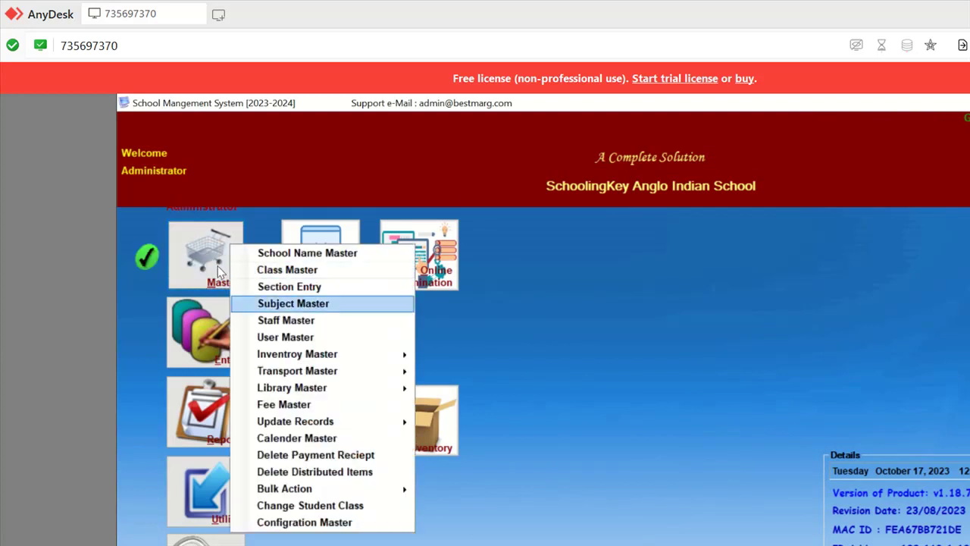
key(Return)
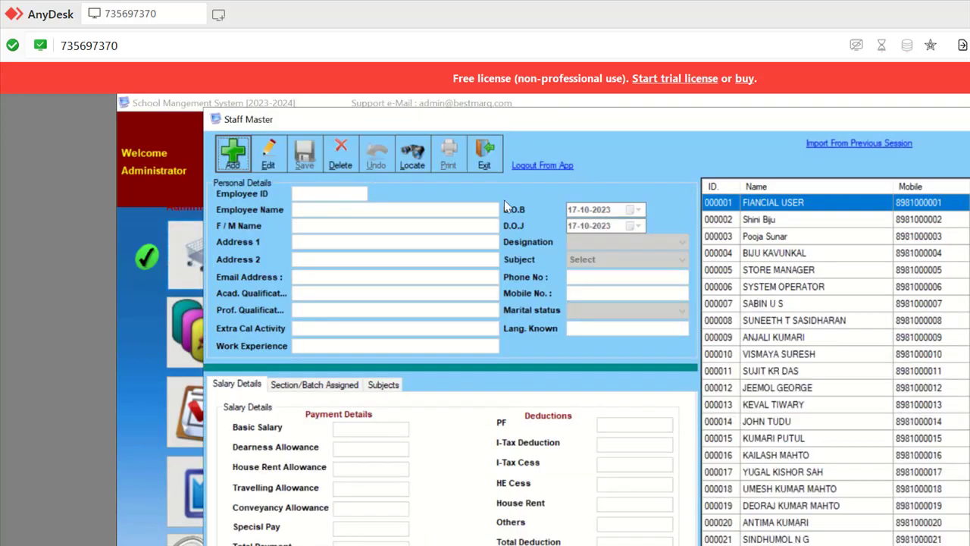
key(Down)
key(Down)
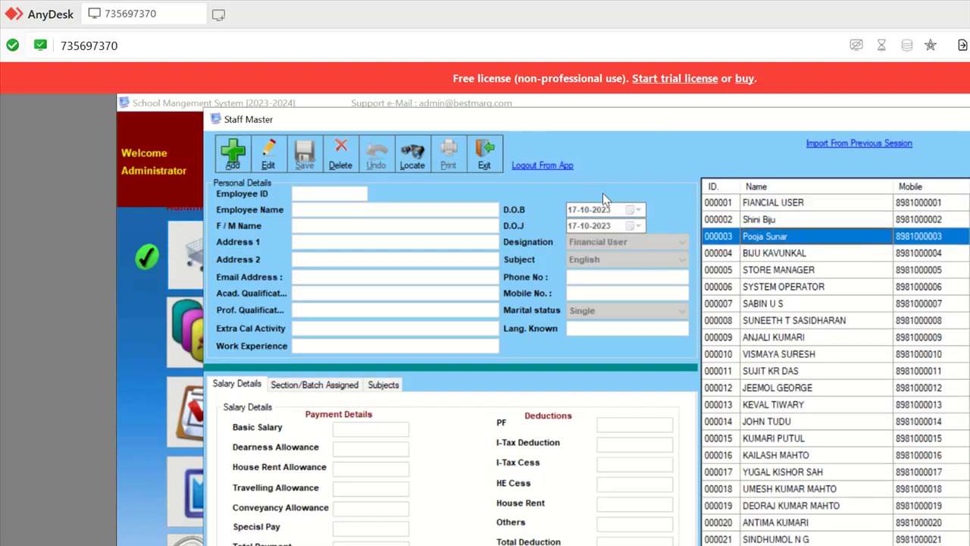
scroll(612, 314, down, 3)
scroll(610, 308, down, 1)
scroll(610, 308, up, 1)
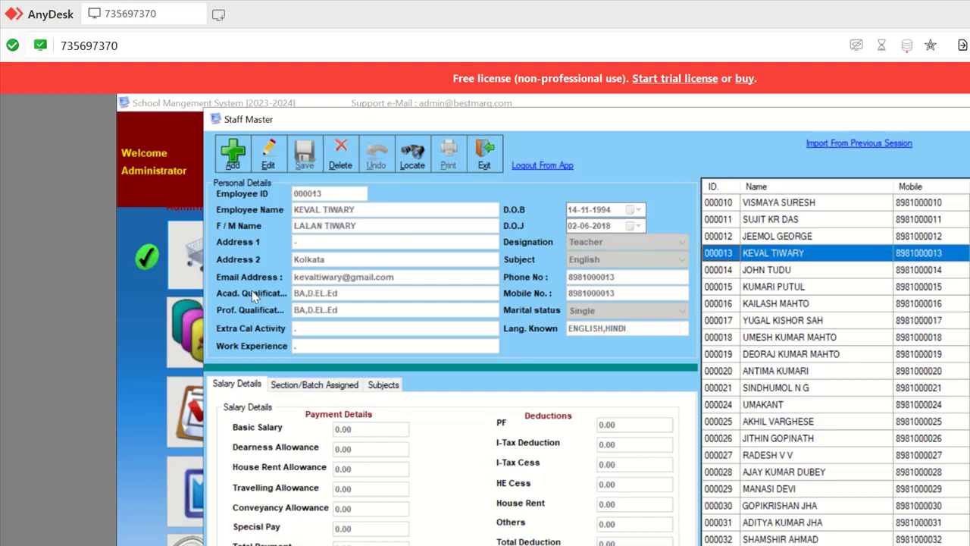
- Look through the teacher's assigned sections and batches, and view the assigned subjects
key(ctrl+Tab)
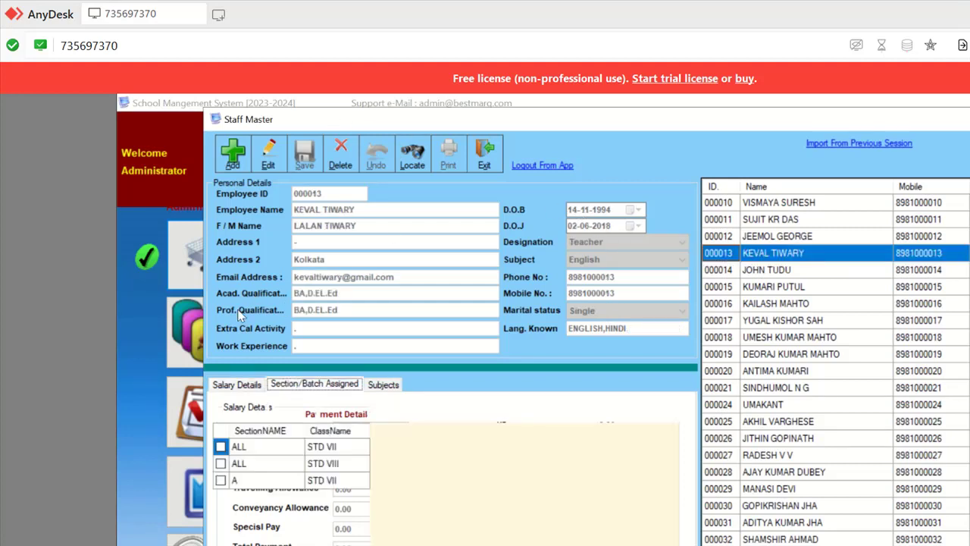
key(Tab)
key(Page_Down)
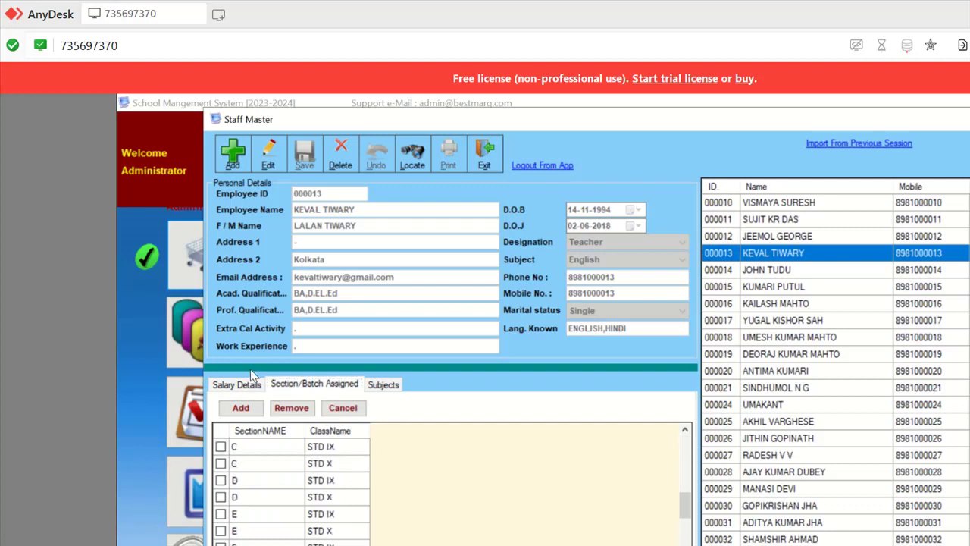
key(Up)
key(Up)
key(Up)
key(Up)
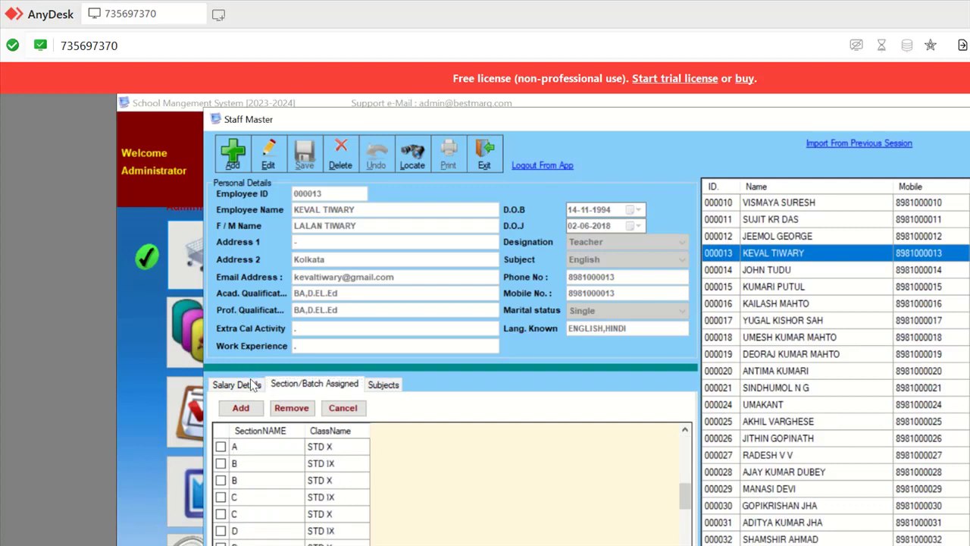
key(ctrl+Tab)
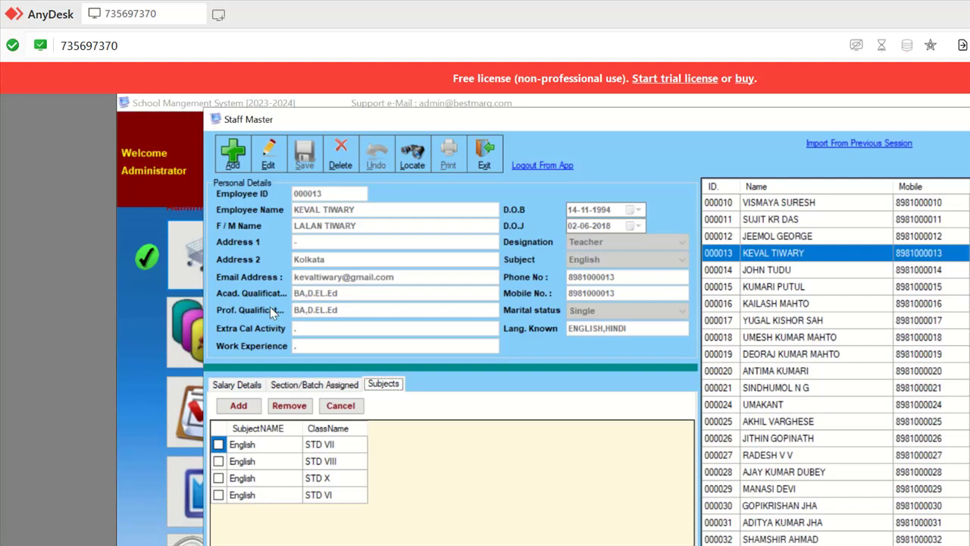
- Compare the classes in the teacher's section assignments with those listed for the English subject
click(333, 383)
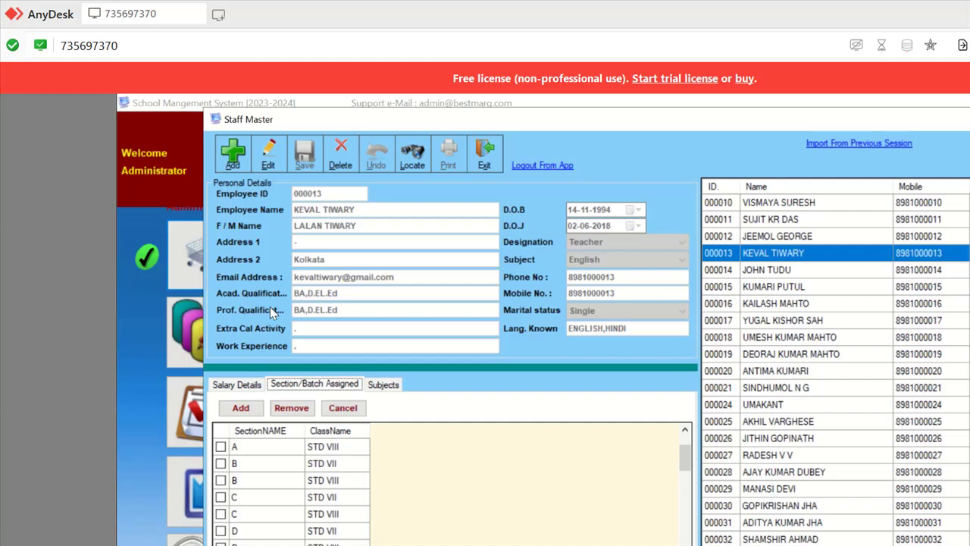
click(337, 463)
click(383, 384)
click(332, 445)
click(335, 494)
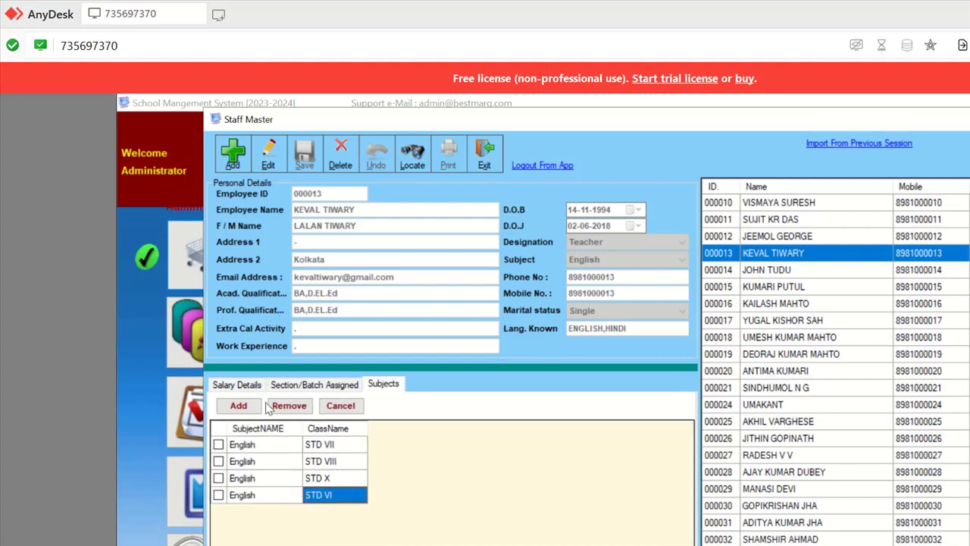
click(314, 384)
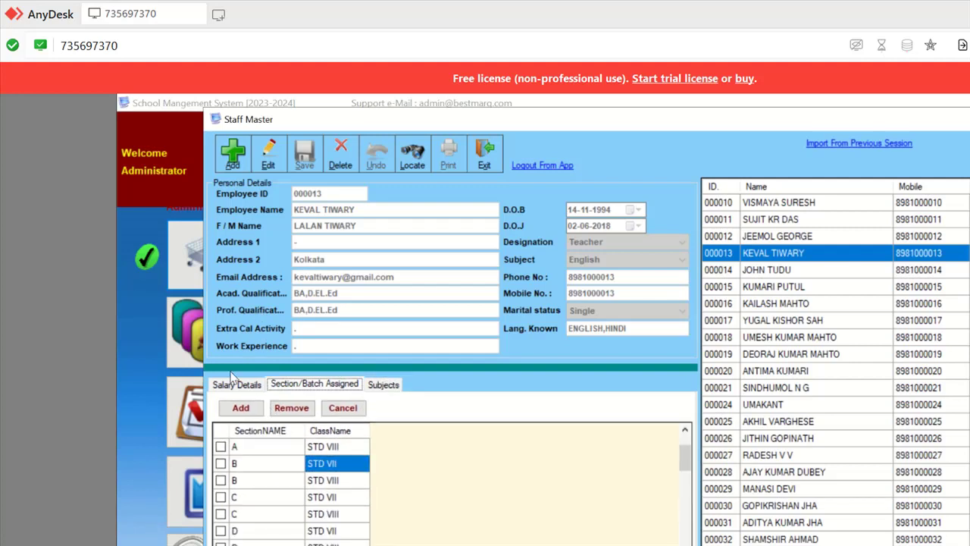
click(257, 463)
scroll(257, 463, down, 5)
scroll(296, 485, up, 2)
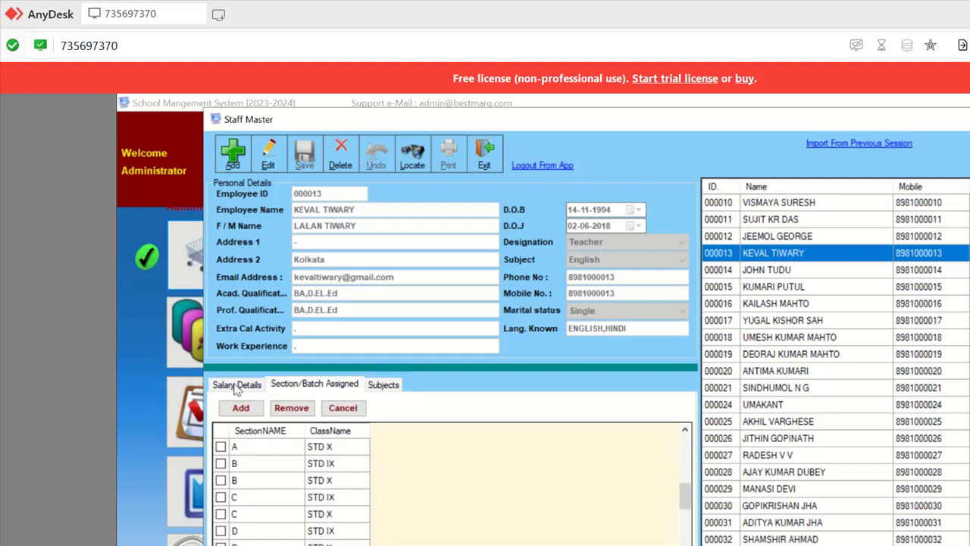
click(383, 385)
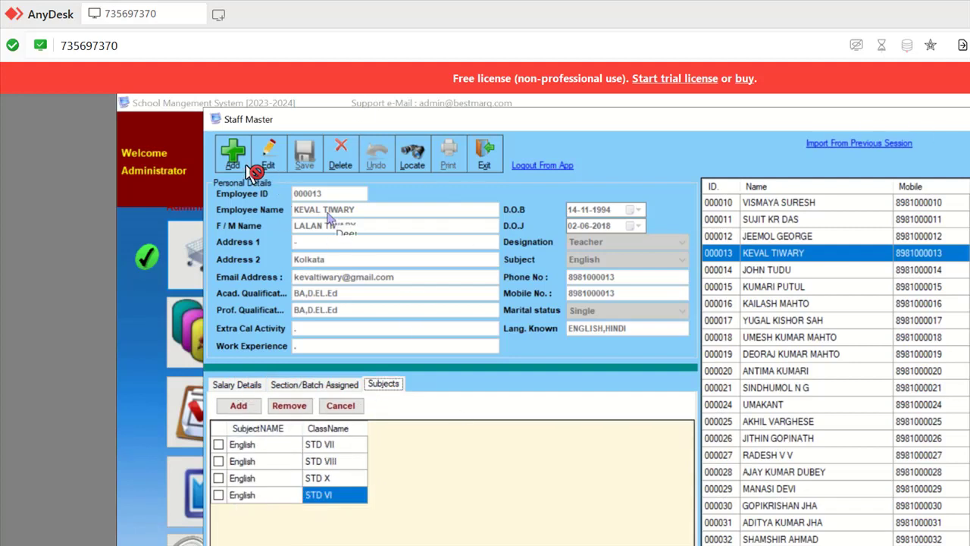
- Open the teacher's record for editing, look over the assigned English classes, and close the Staff Master
click(267, 156)
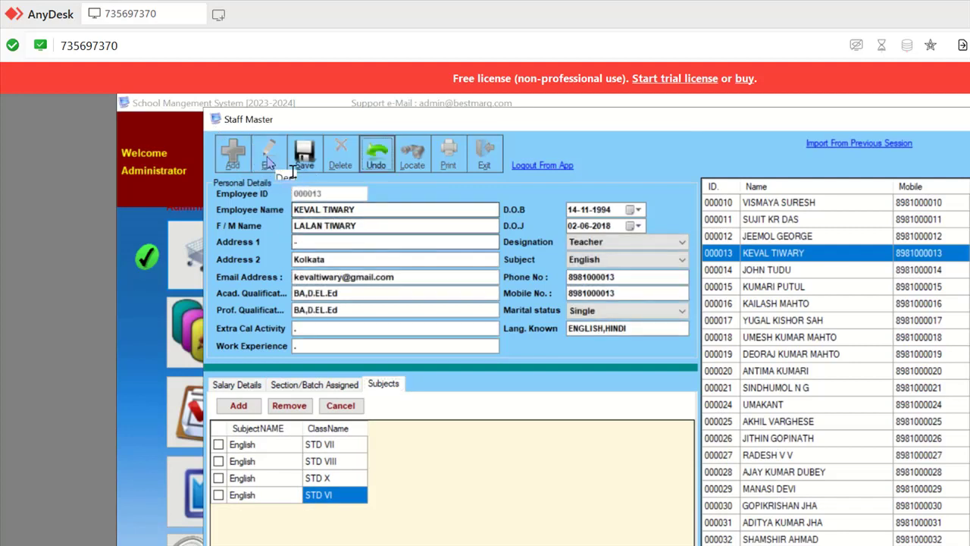
key(Tab)
key(Down)
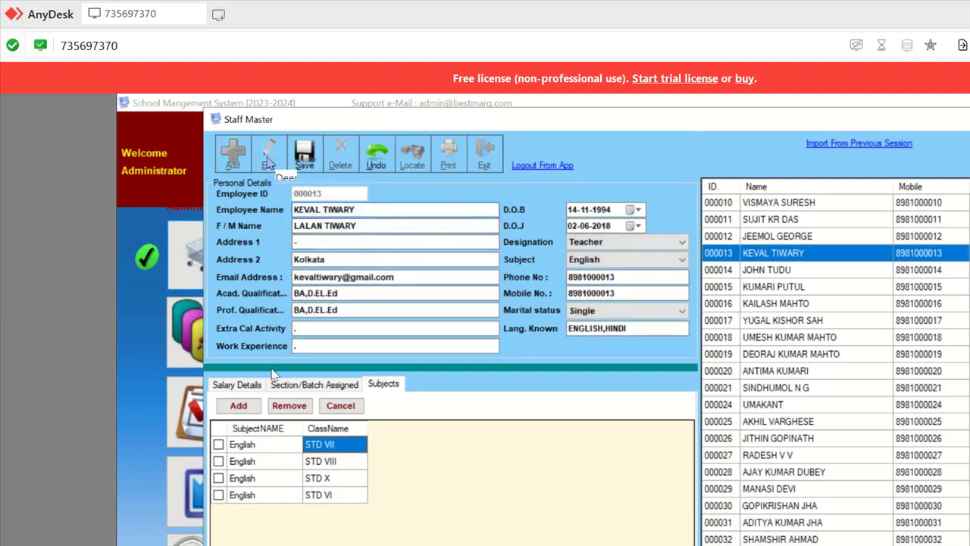
key(Down)
click(301, 154)
click(483, 154)
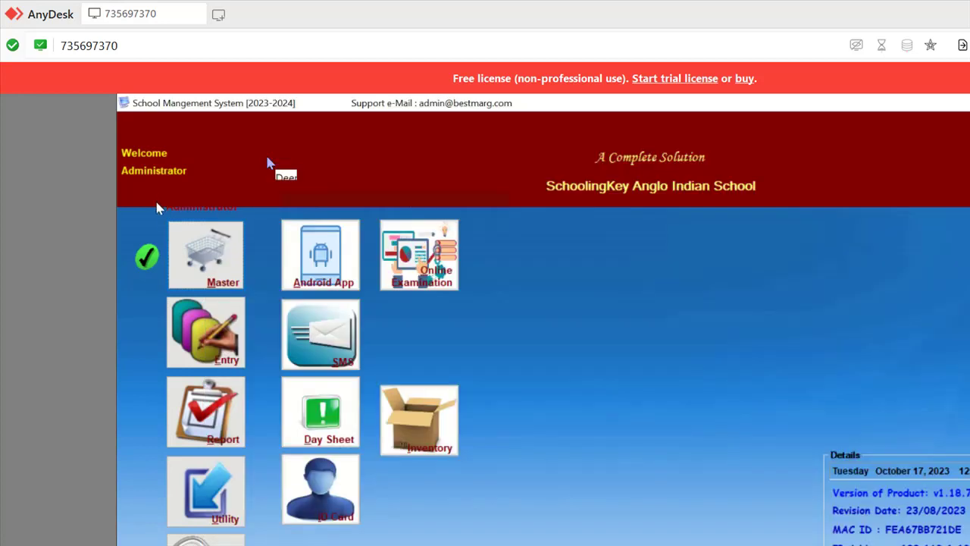
- Open the Subject Master again and browse the subjects listed for the classes
click(153, 230)
key(Down)
key(Down)
key(Down)
key(Down)
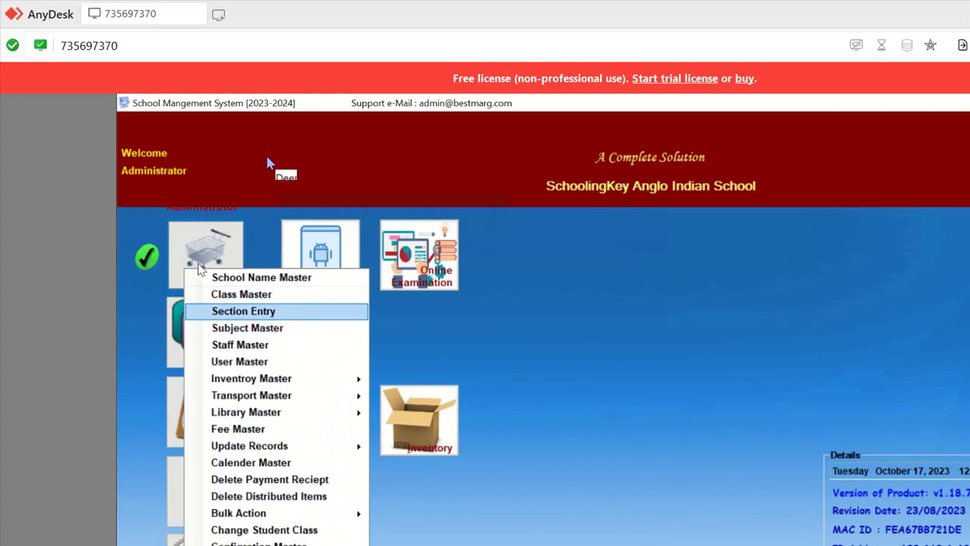
key(Return)
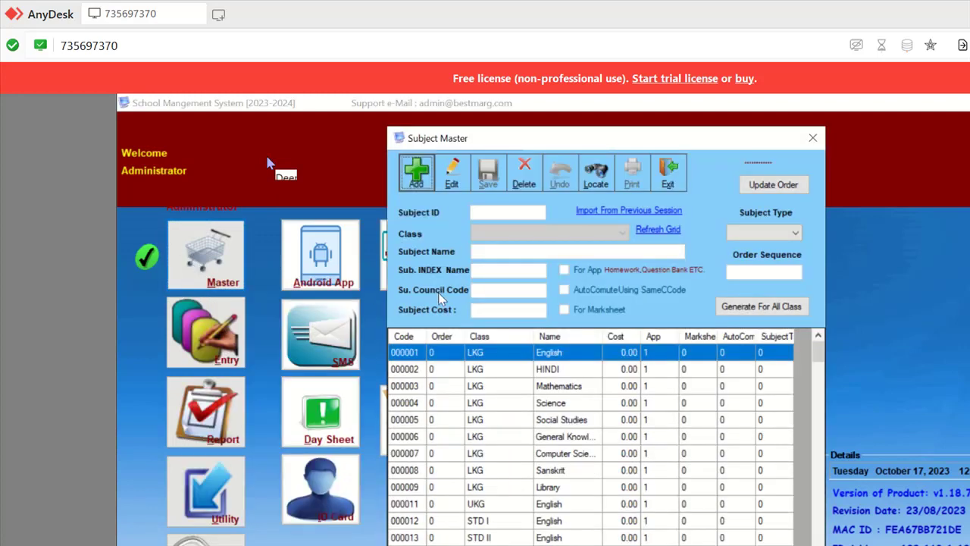
key(Down)
key(Down)
key(Down)
scroll(452, 390, down, 3)
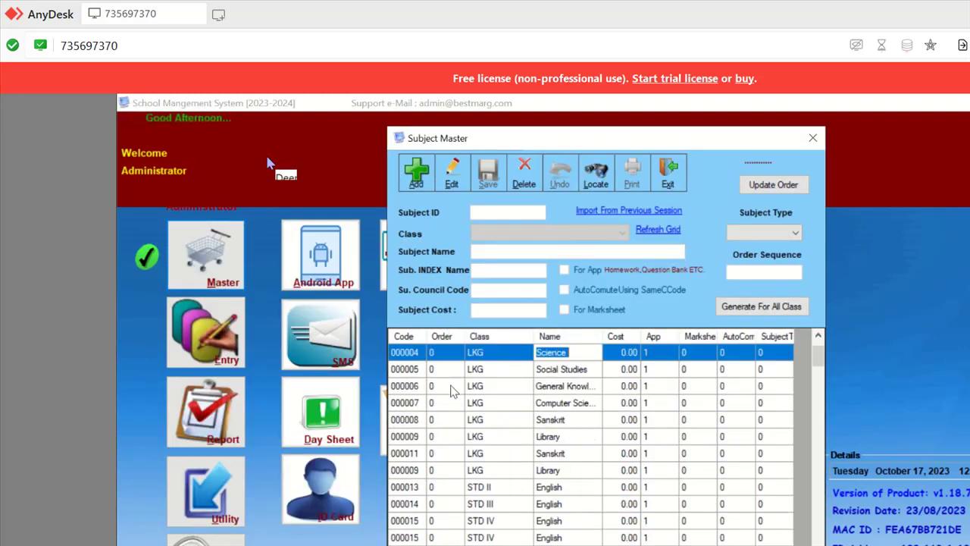
- Finish browsing the Subject Master, then view the Mathematics teacher's assigned sections and batches in the Staff Master
scroll(451, 389, down, 19)
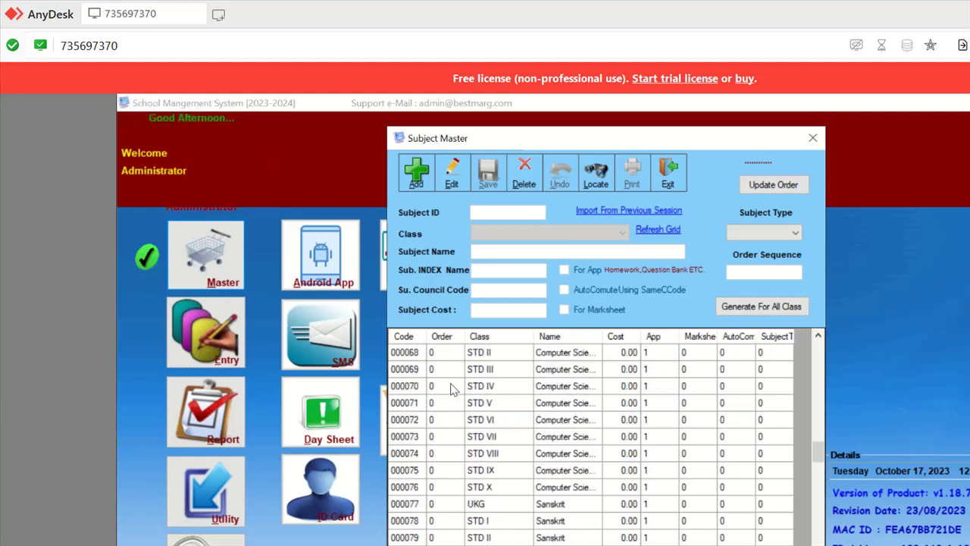
key(Escape)
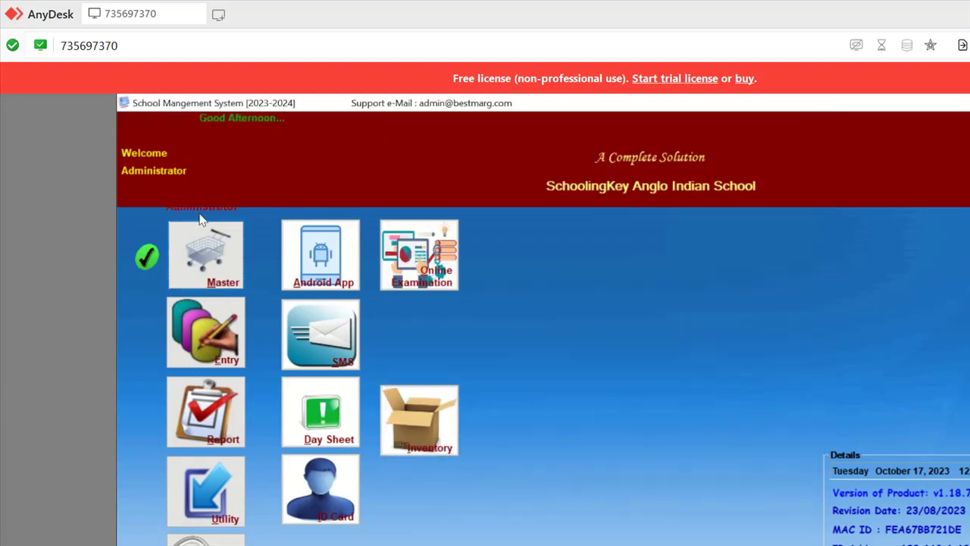
click(227, 264)
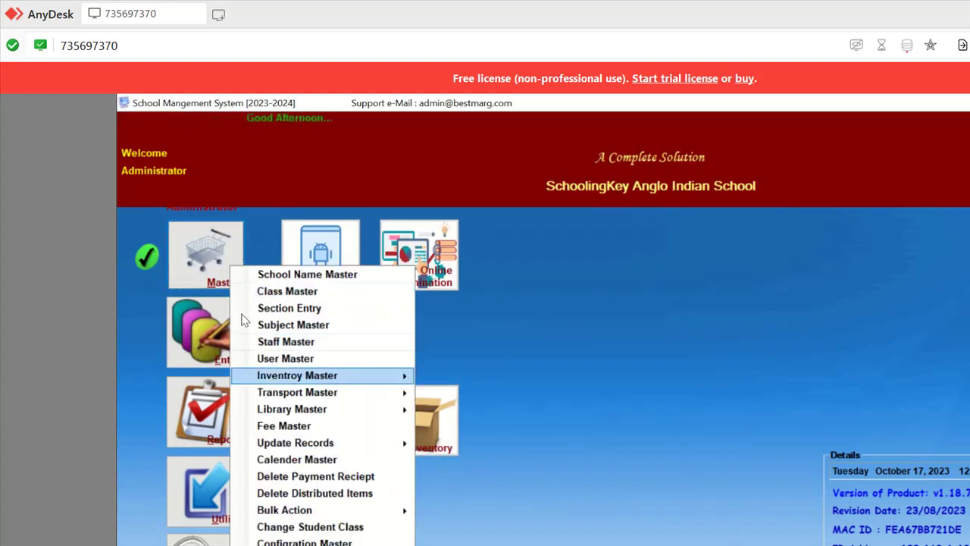
key(Escape)
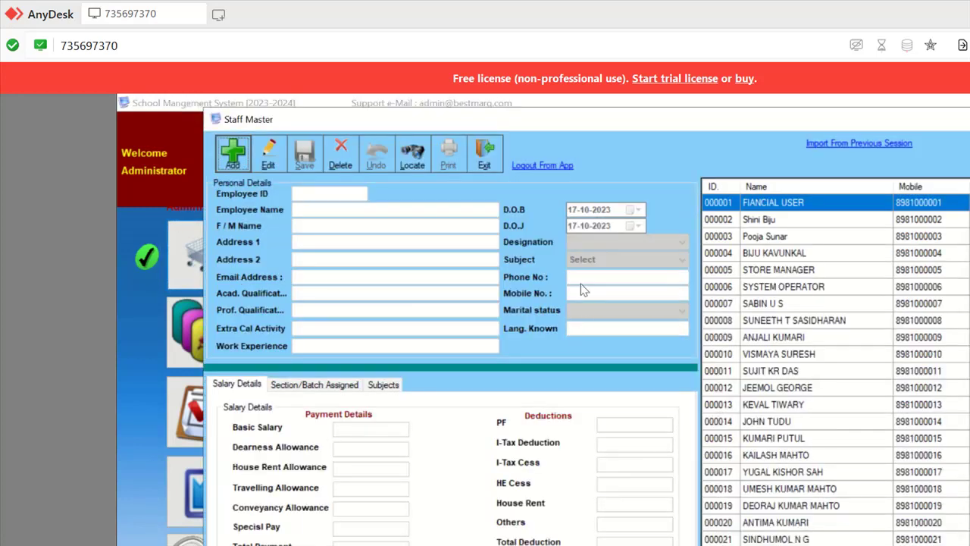
click(779, 354)
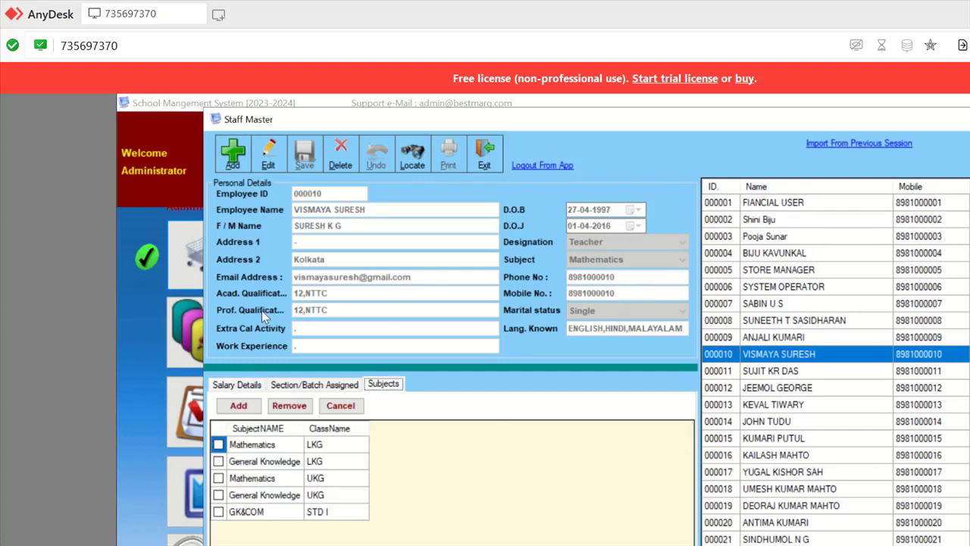
click(326, 385)
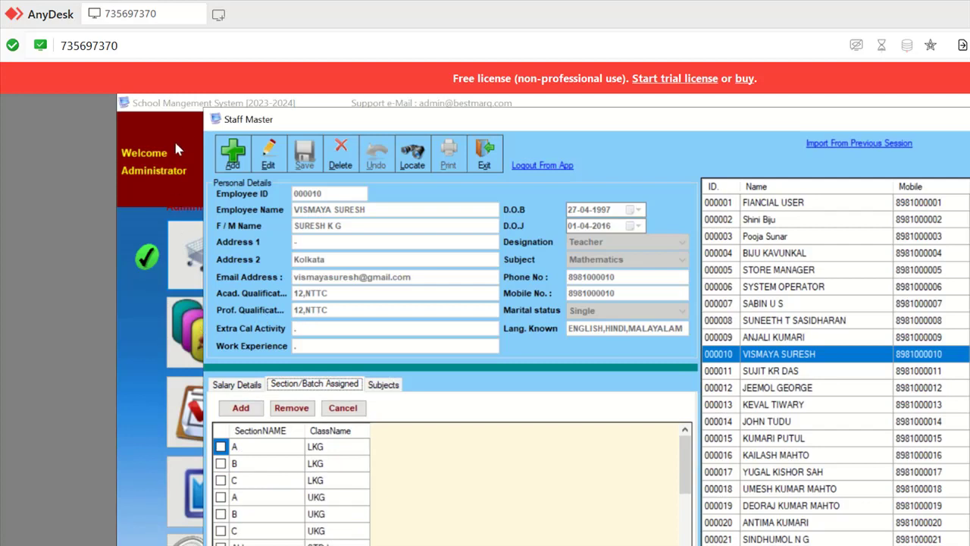
click(232, 154)
key(Return)
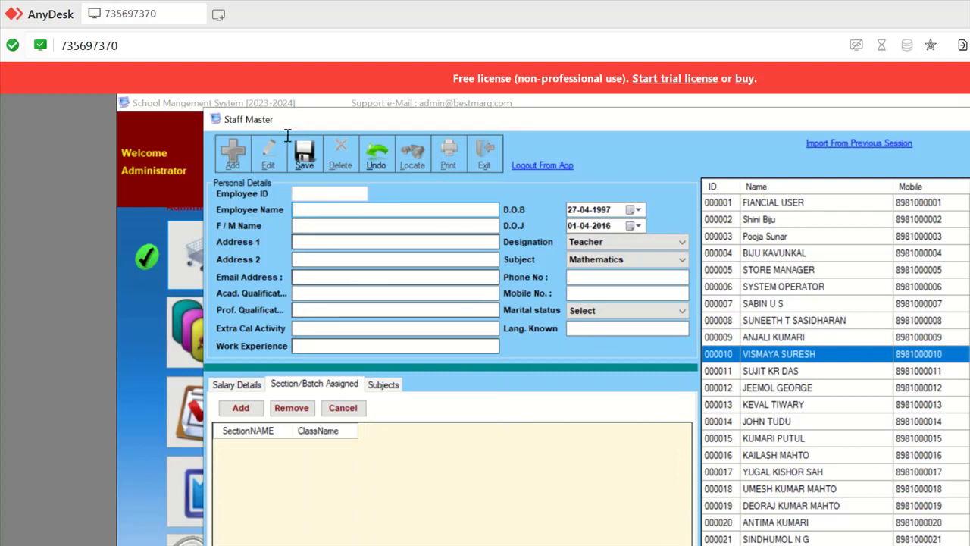
click(375, 155)
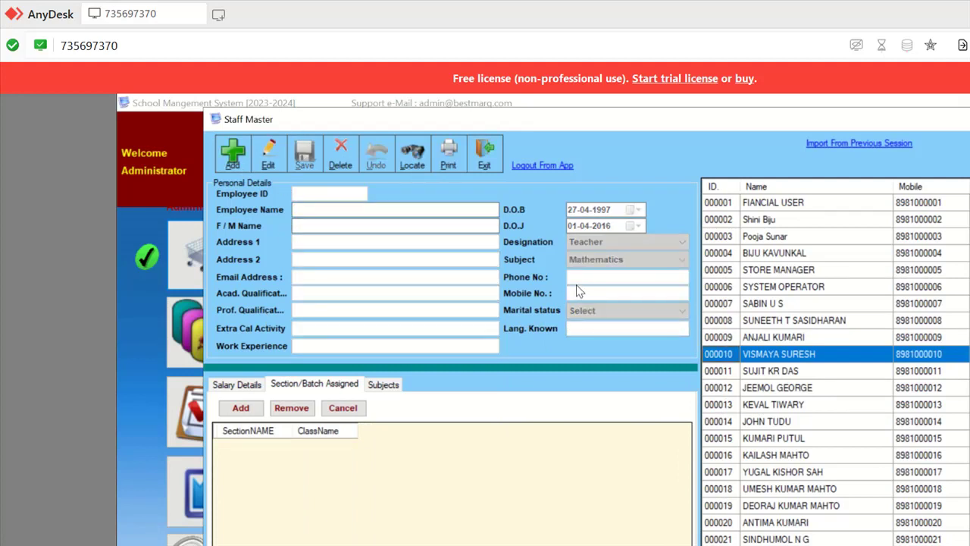
- Edit the teacher's record and add section A of STD V, STD VI and STD VII to the assigned sections
click(268, 155)
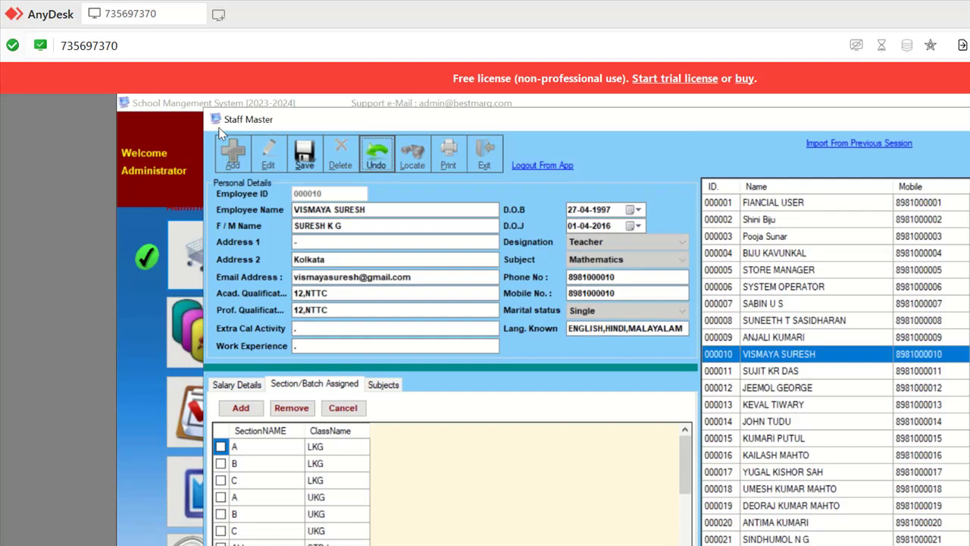
click(240, 408)
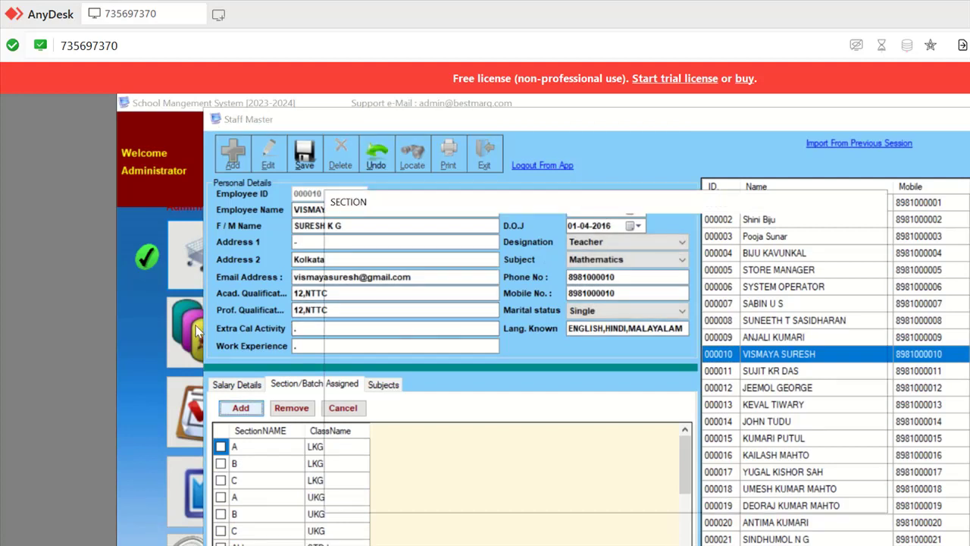
key(Down)
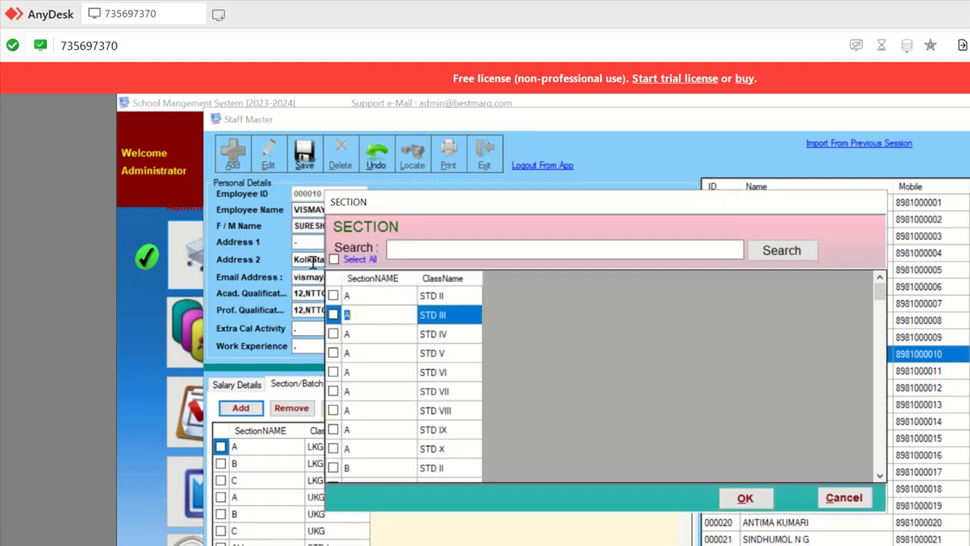
scroll(312, 261, down, 5)
scroll(268, 235, up, 4)
click(334, 295)
click(333, 314)
click(333, 333)
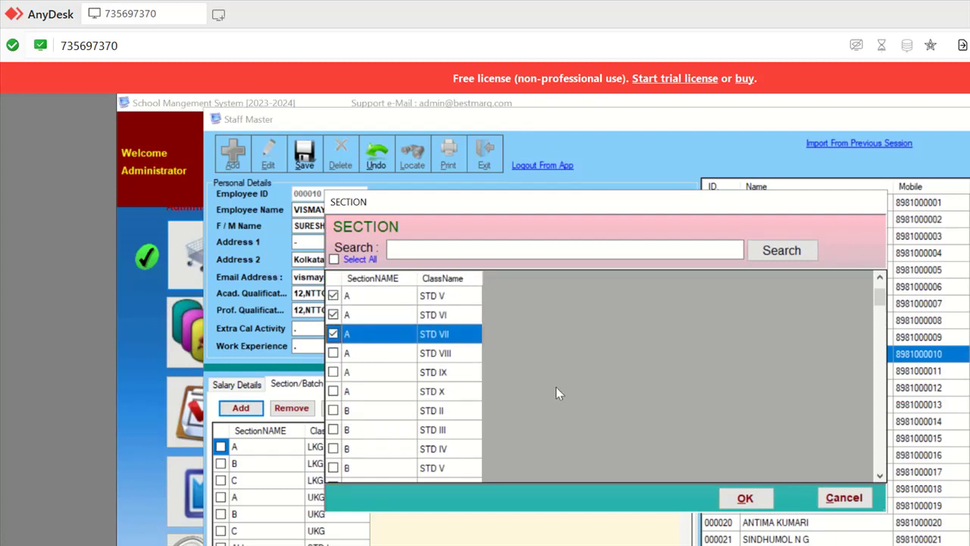
click(744, 498)
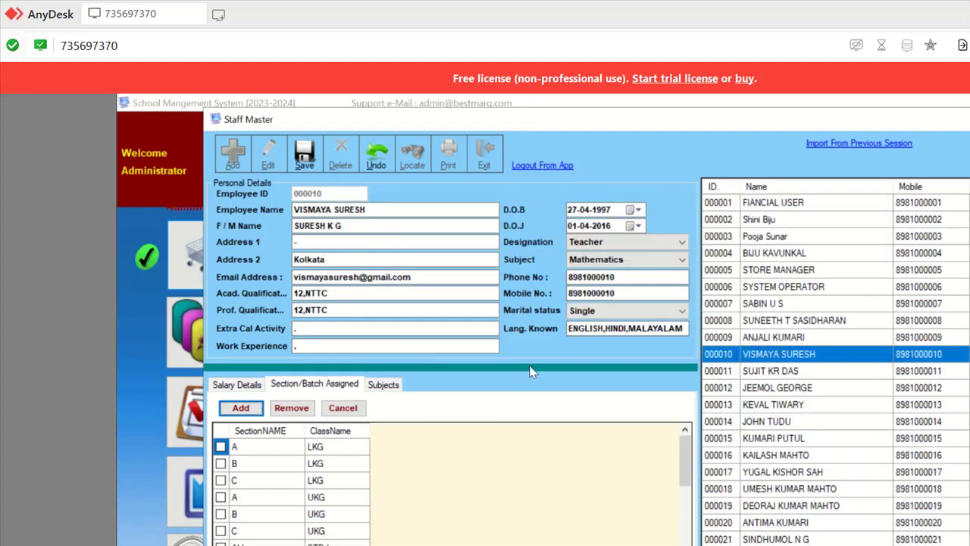
scroll(541, 450, down, 5)
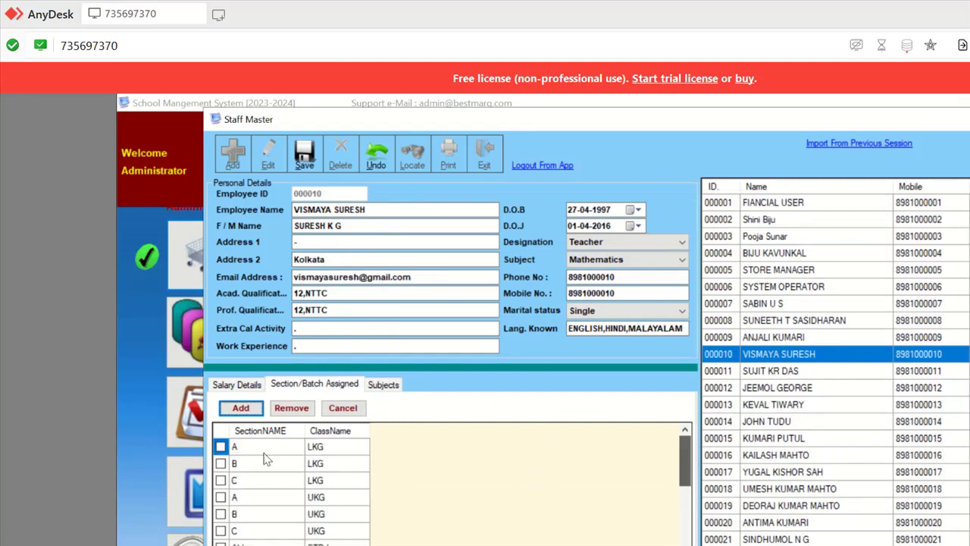
- Add the LKG subjects English and HINDI to the teacher's assigned subjects, and close the Staff Master without saving
click(383, 384)
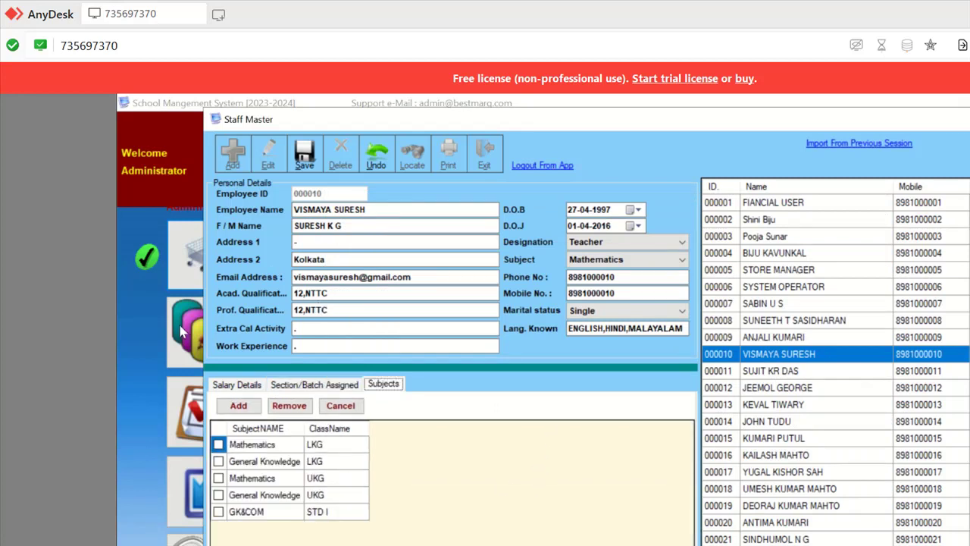
click(238, 406)
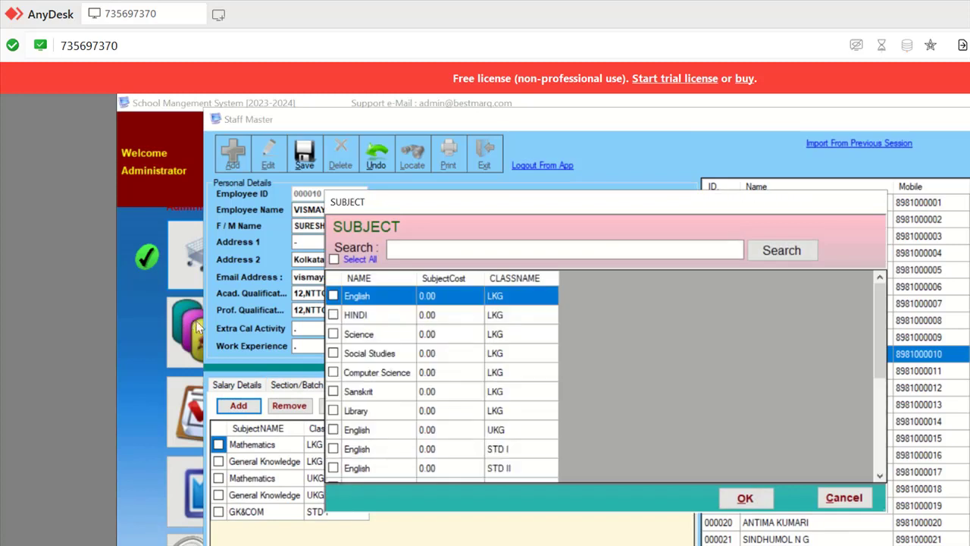
key(space)
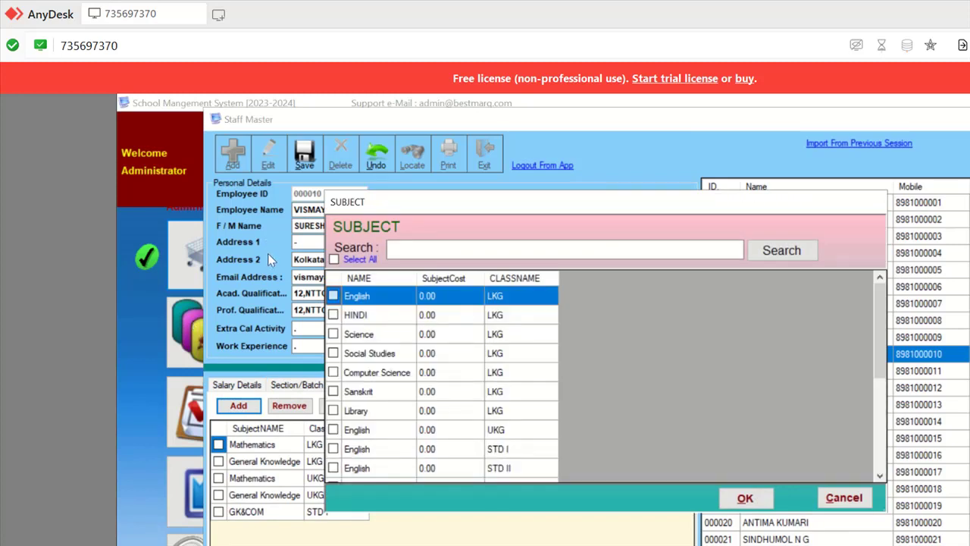
key(Down)
key(space)
key(Return)
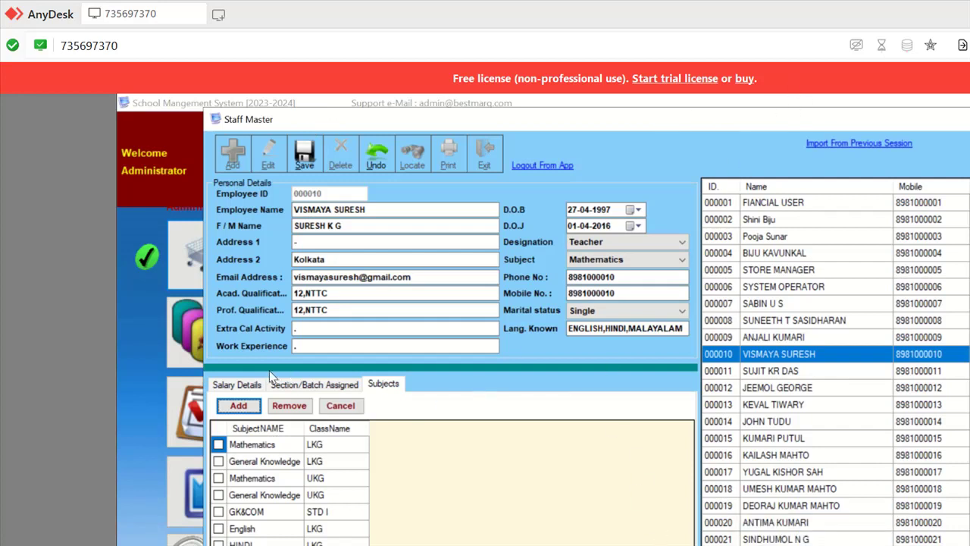
click(333, 461)
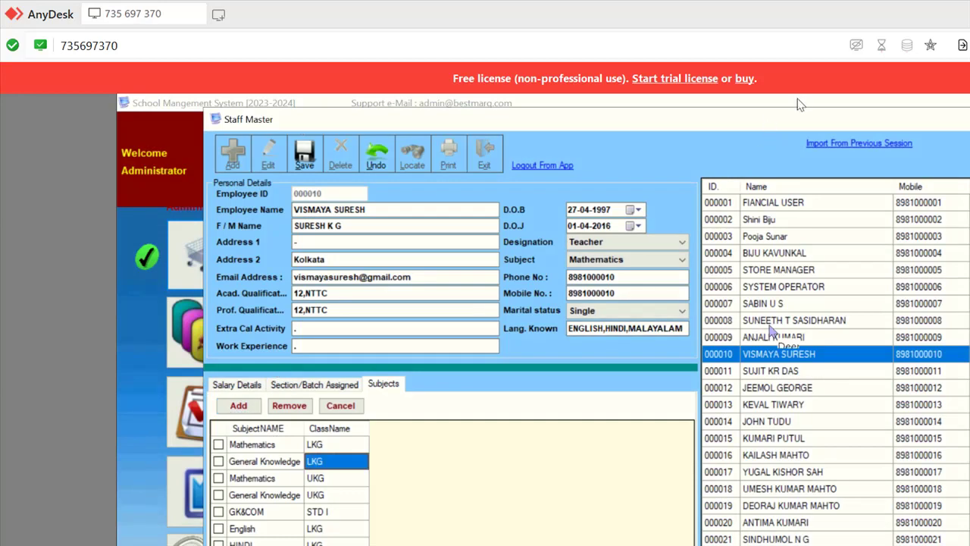
key(Escape)
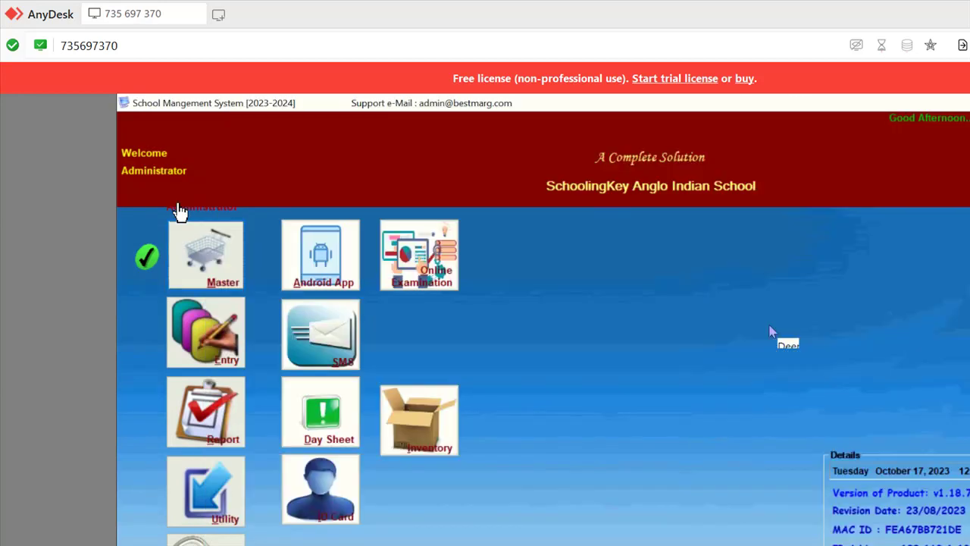
- Open the User Master and load a staff member's account from the list of users
click(182, 223)
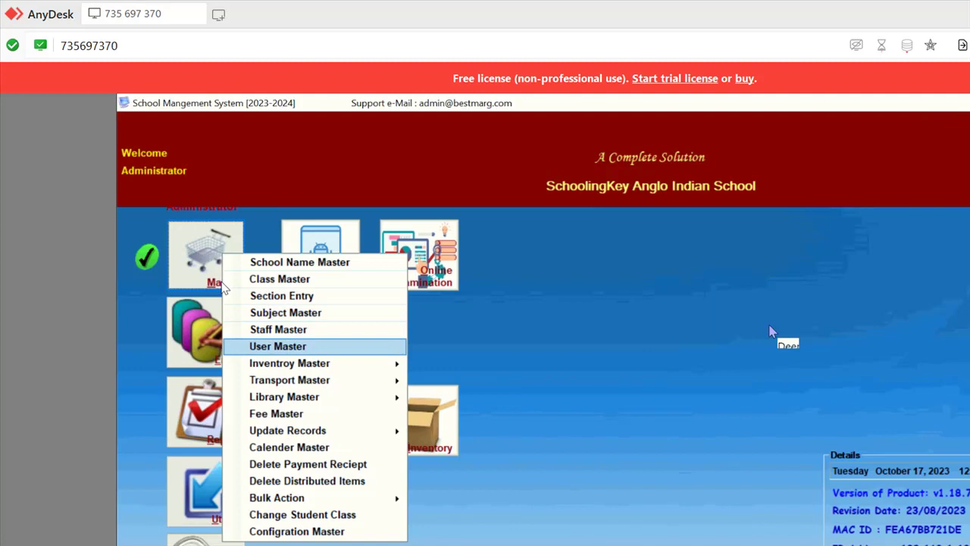
click(222, 283)
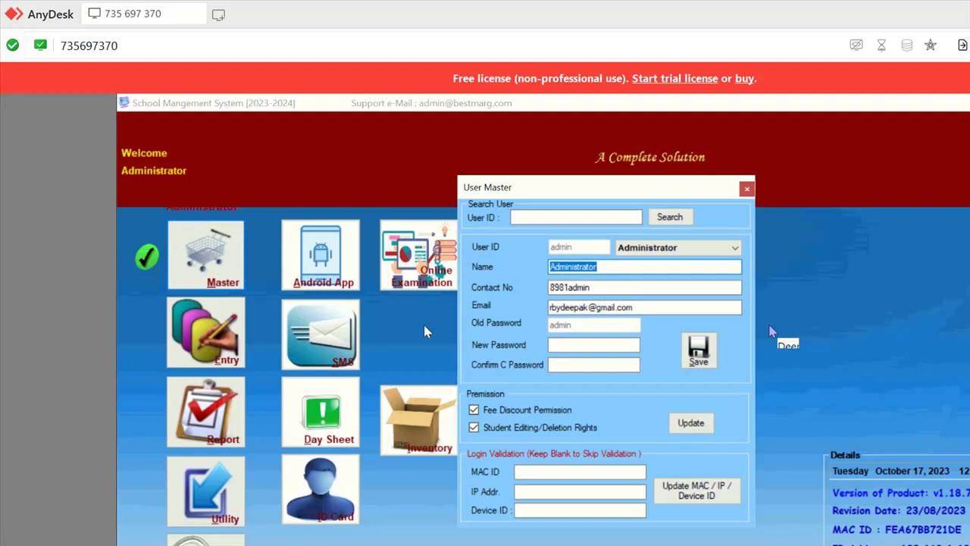
key(shift+Tab)
key(alt+Down)
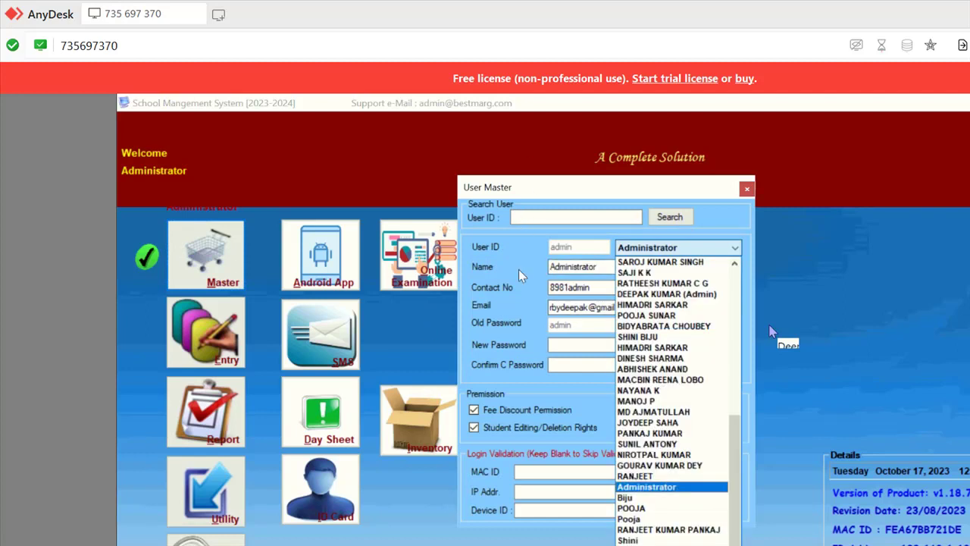
key(Up)
key(Up)
key(Up)
key(Return)
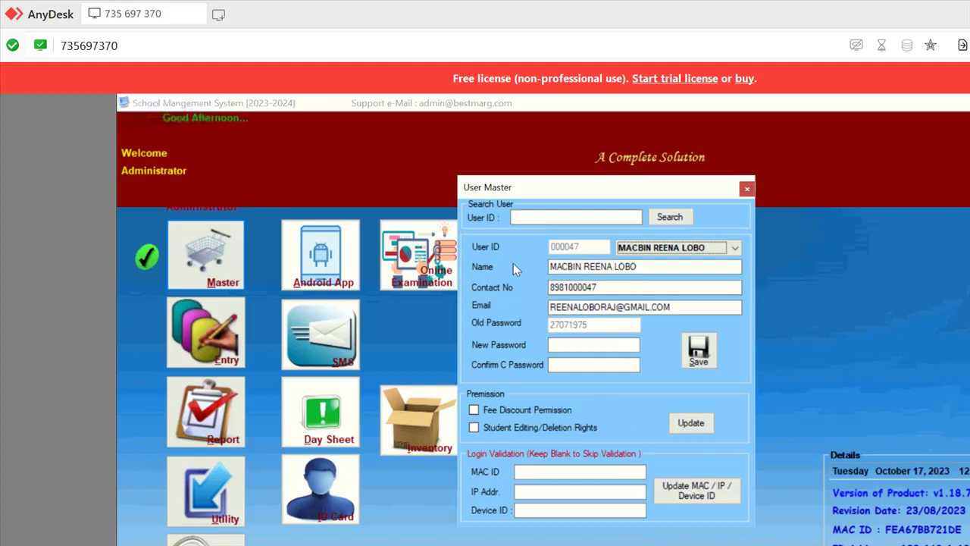
- Look through the account's name, contact number, email and password fields, and close the User Master
drag(670, 307, 573, 307)
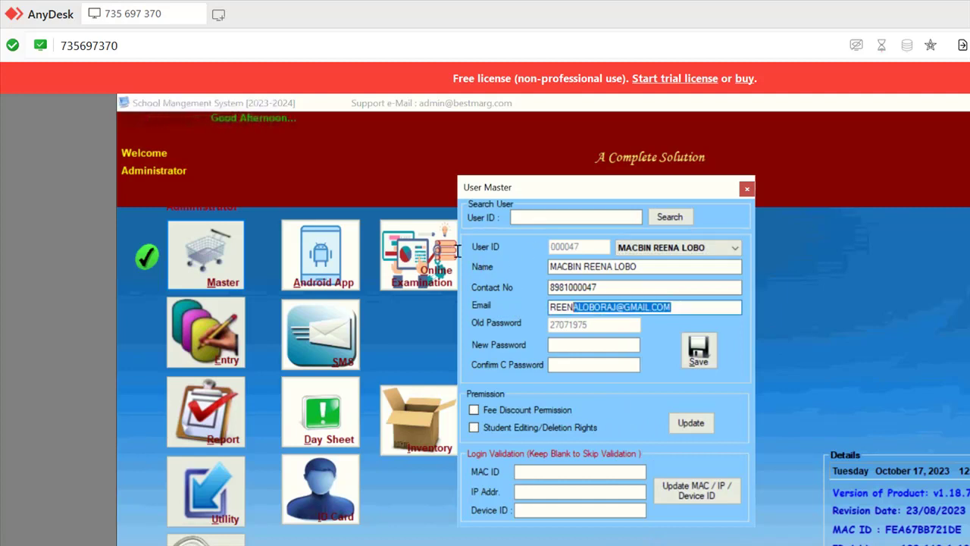
key(Tab)
key(Tab)
key(Tab)
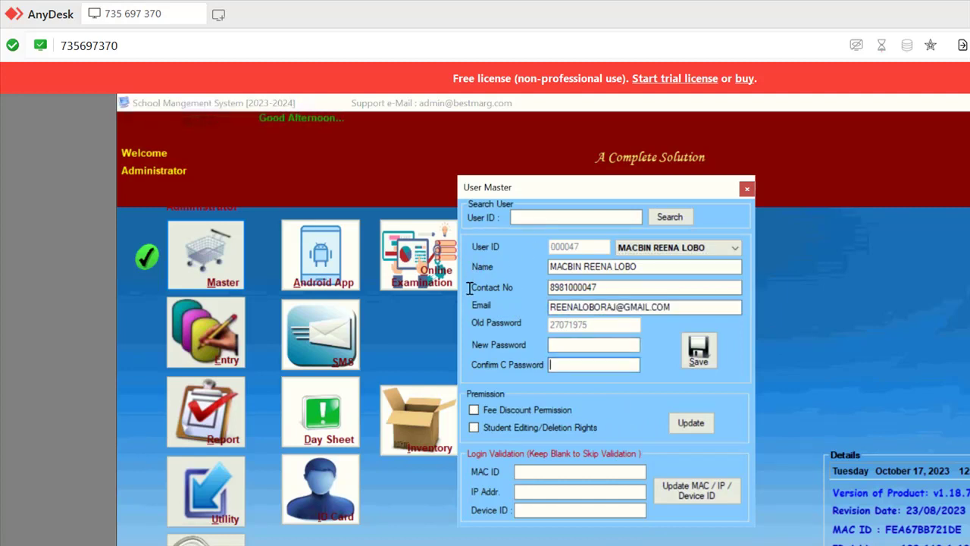
key(shift+Tab)
key(shift+Tab)
key(shift+Tab)
key(shift+Tab)
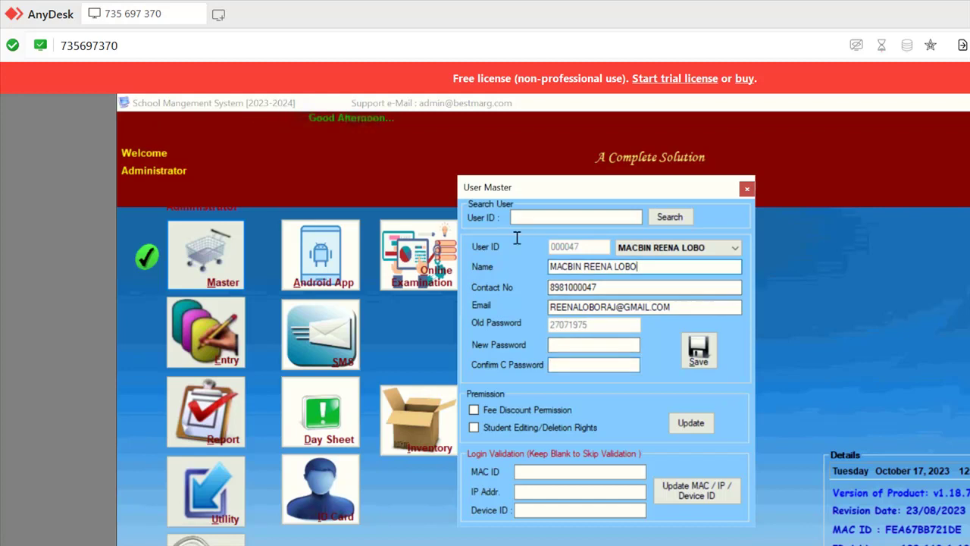
key(Tab)
key(Tab)
key(Tab)
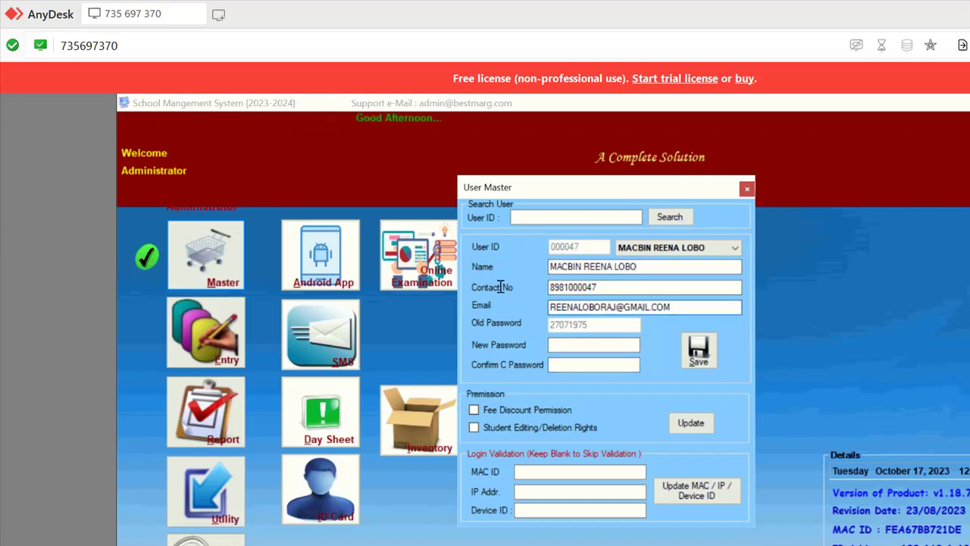
key(Tab)
key(shift+Tab)
key(shift+Tab)
key(shift+Tab)
key(shift+Tab)
key(Tab)
key(Tab)
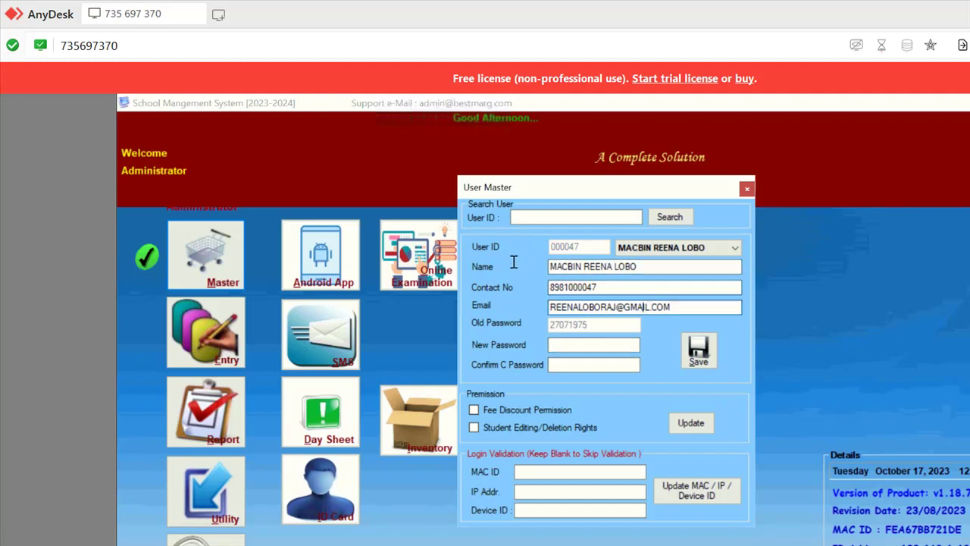
key(Tab)
key(Tab)
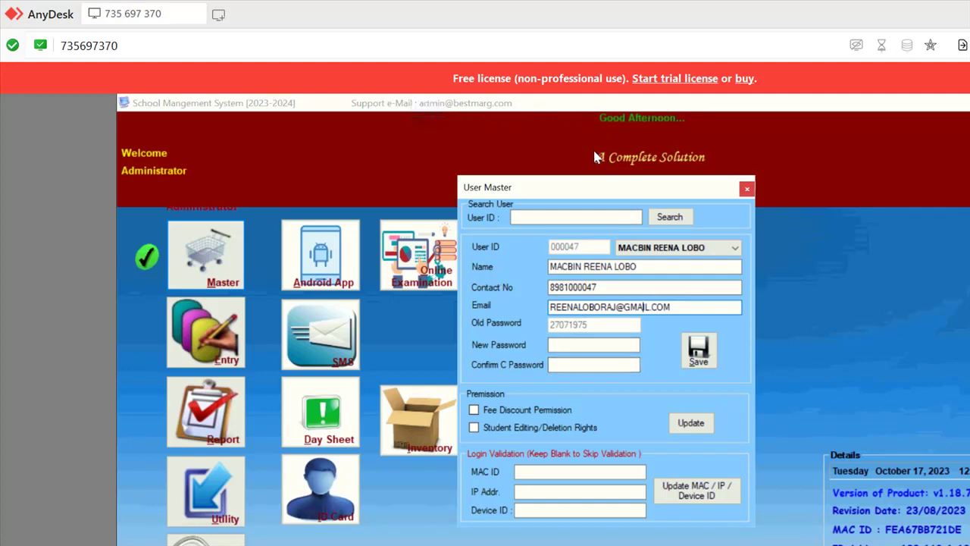
click(746, 189)
- Open the Staff Master, start a new staff record and display its designation options
click(170, 223)
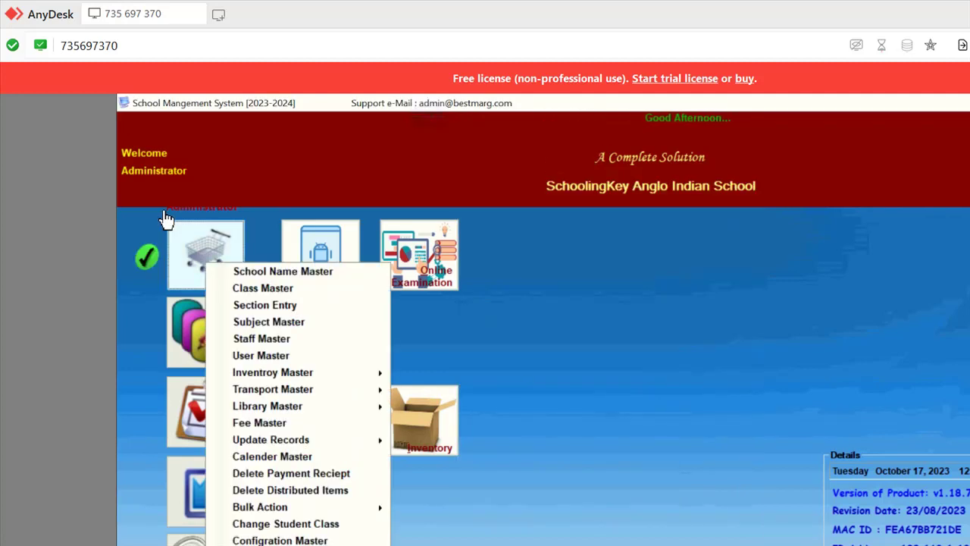
key(Down)
key(Down)
key(Down)
key(Down)
key(Down)
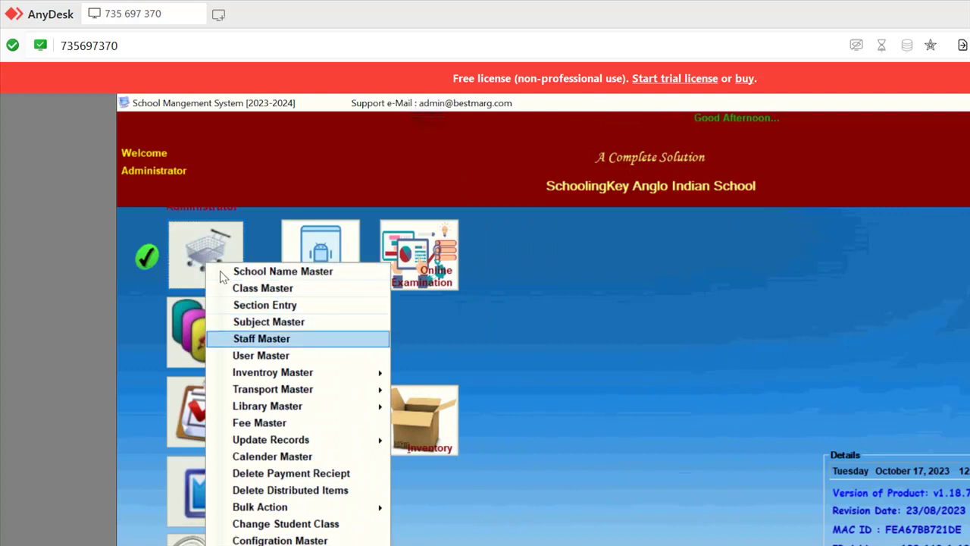
key(Return)
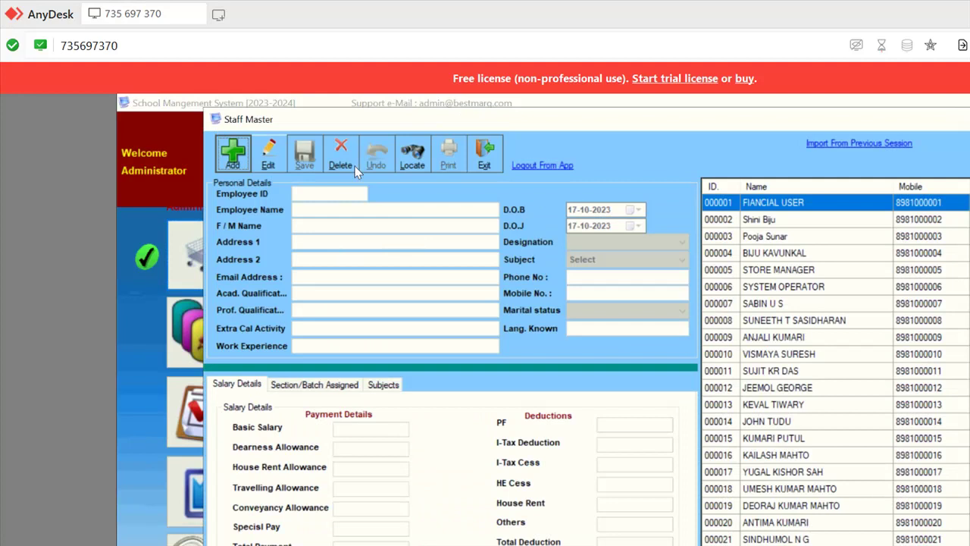
click(233, 154)
click(633, 241)
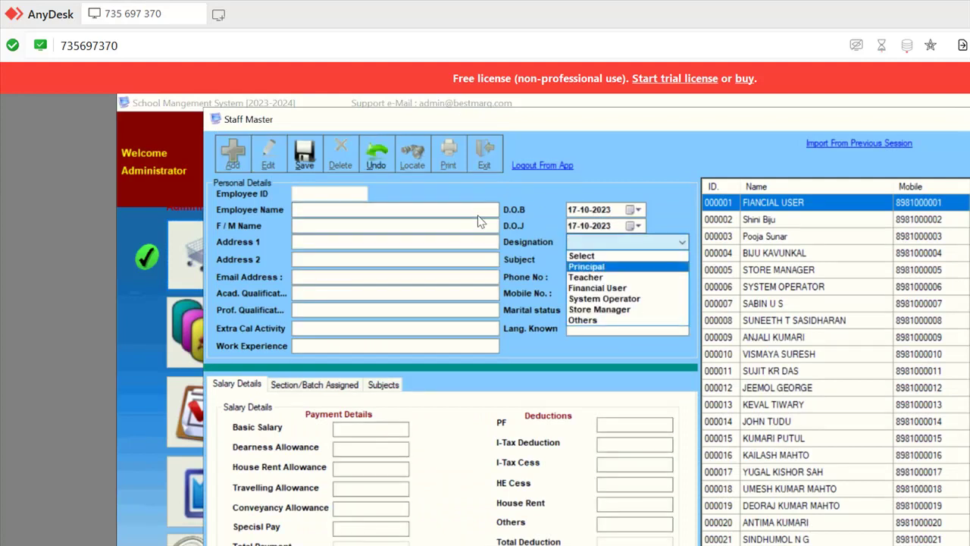
- Look through the designations available for a staff member, from Principal and Teacher to Store Manager
key(Down)
key(Down)
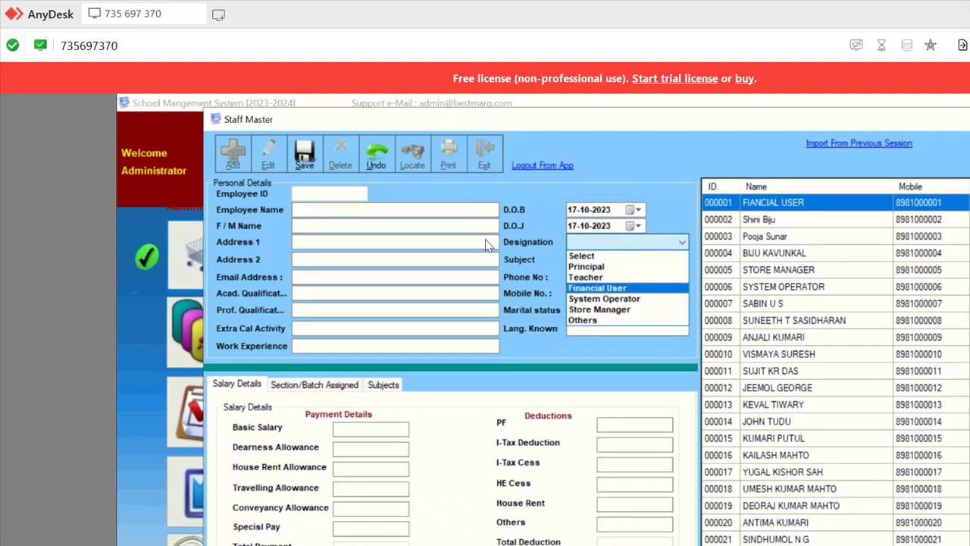
key(Down)
key(Down)
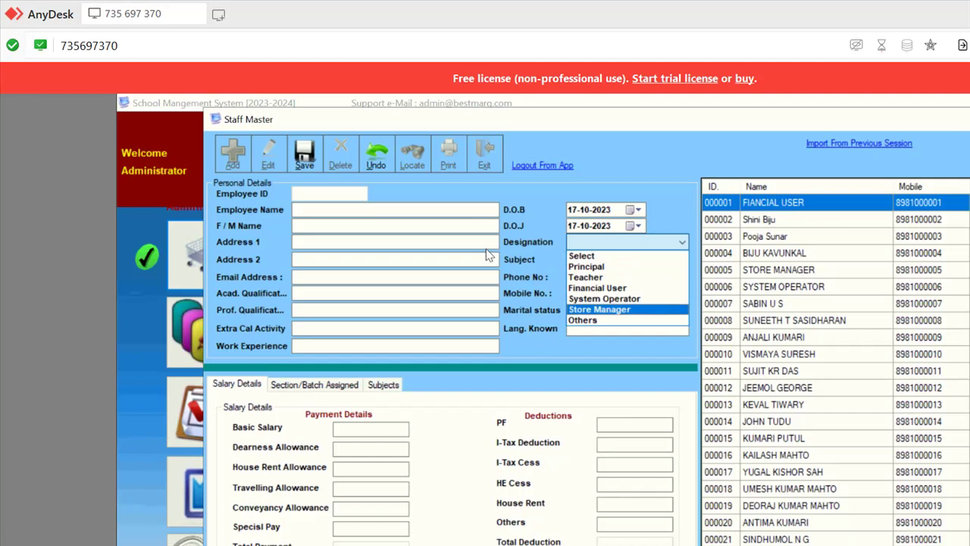
key(Up)
key(Up)
key(Up)
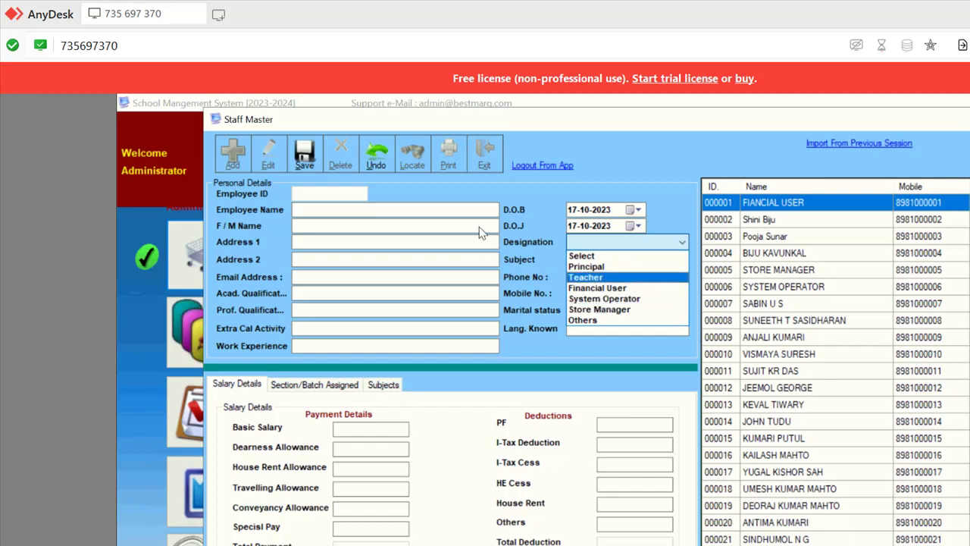
key(Down)
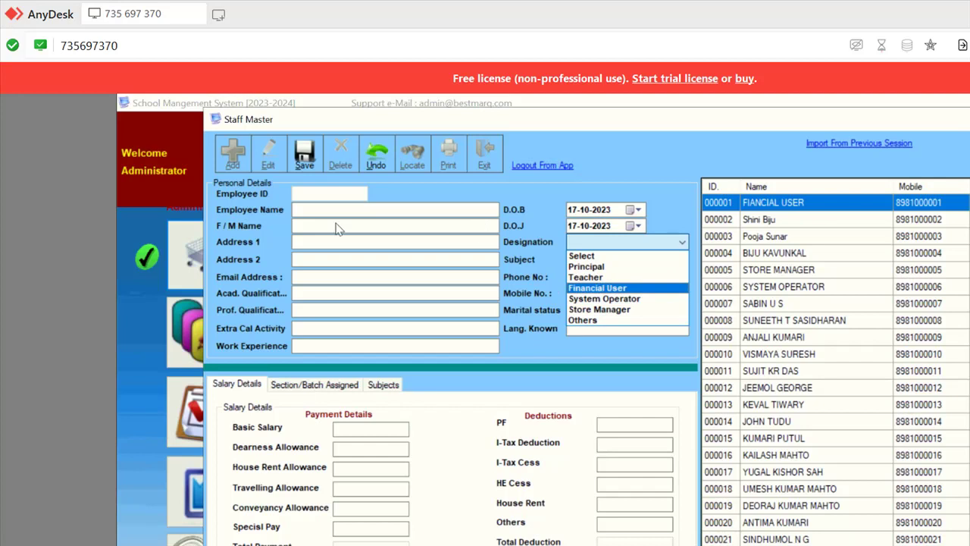
key(Down)
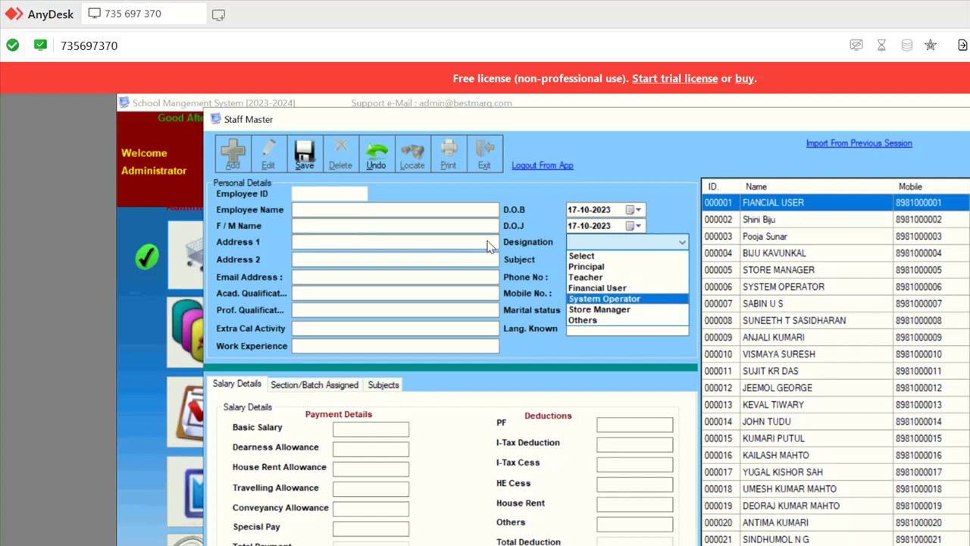
- Set the new staff record's designation to Store Manager, and close the Staff Master without saving the record
key(Down)
key(Return)
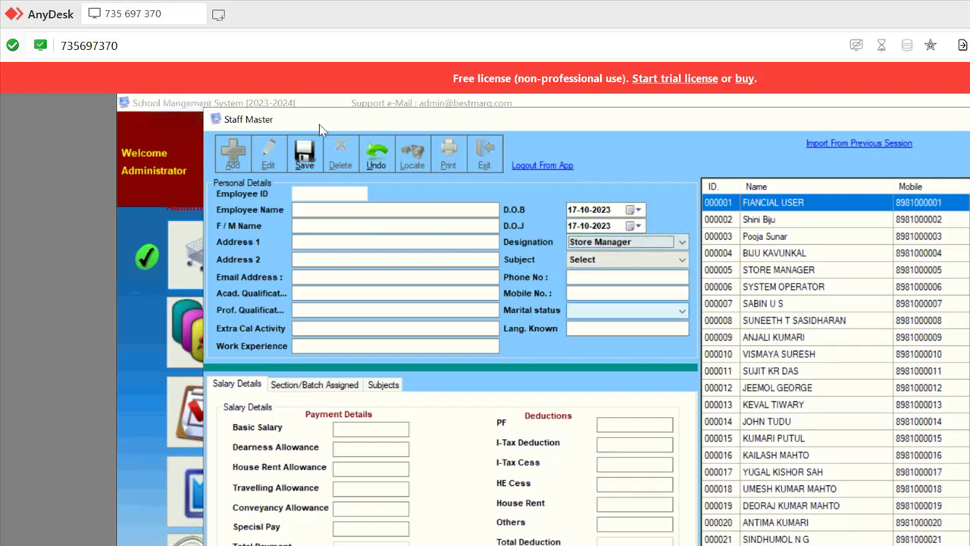
click(304, 140)
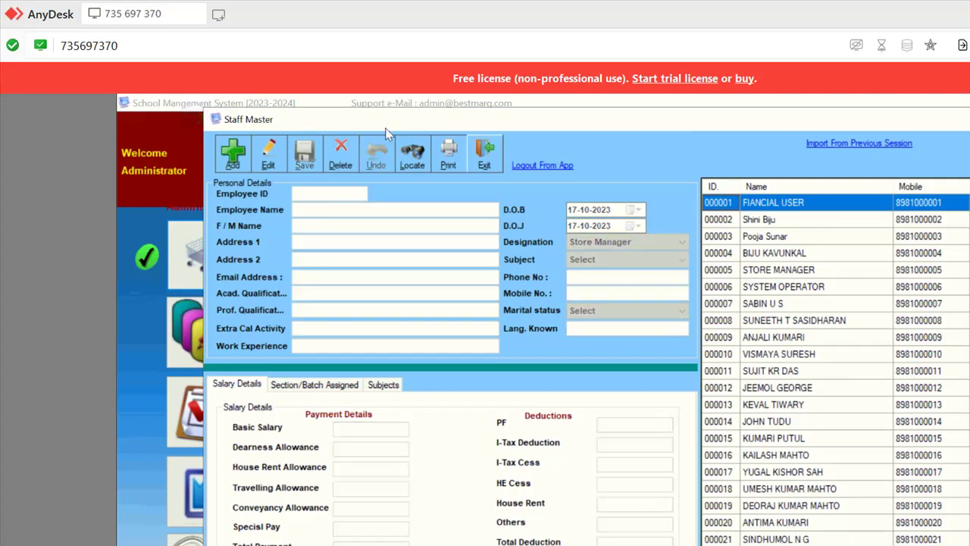
click(483, 153)
- Open the User Master with the Administrator account loaded
click(209, 247)
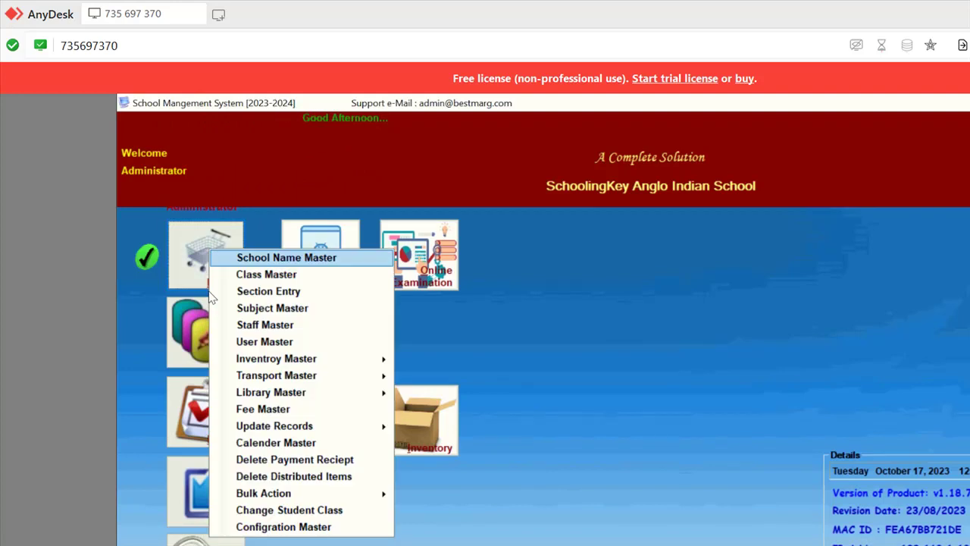
mouse_move(228, 391)
key(Down)
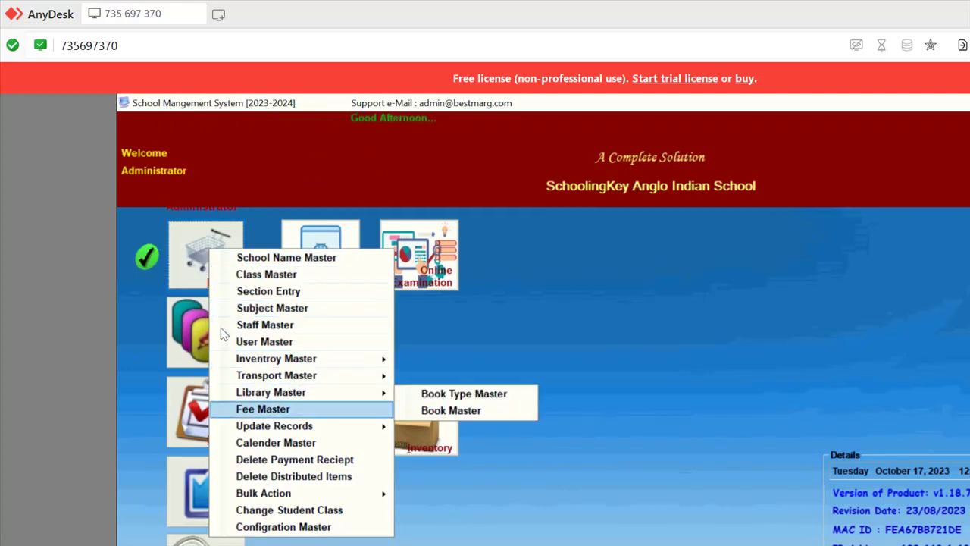
key(Up)
key(Up)
key(Up)
key(Up)
key(Return)
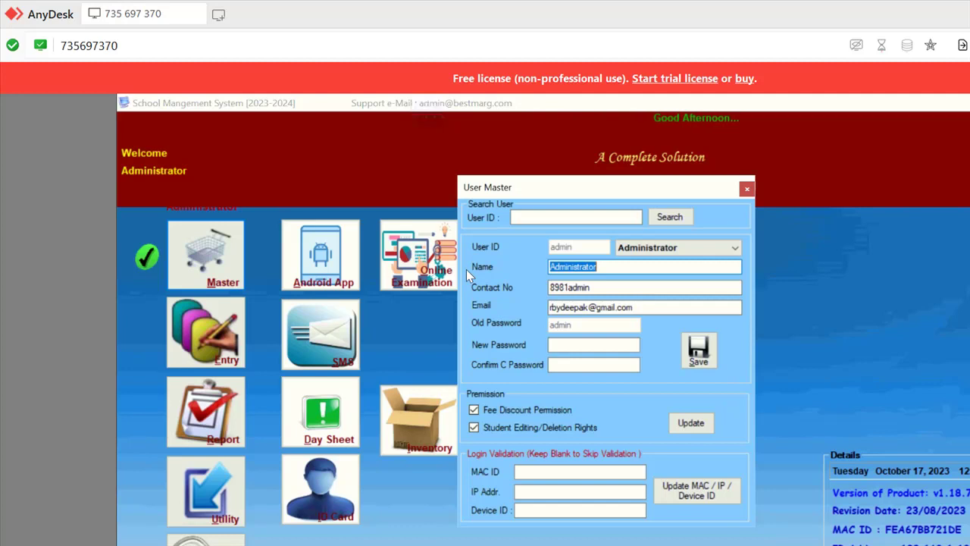
- Toggle the Administrator's two permissions, leaving Fee Discount Permission enabled and Student Editing/Deletion Rights disabled
click(473, 409)
click(474, 428)
click(473, 410)
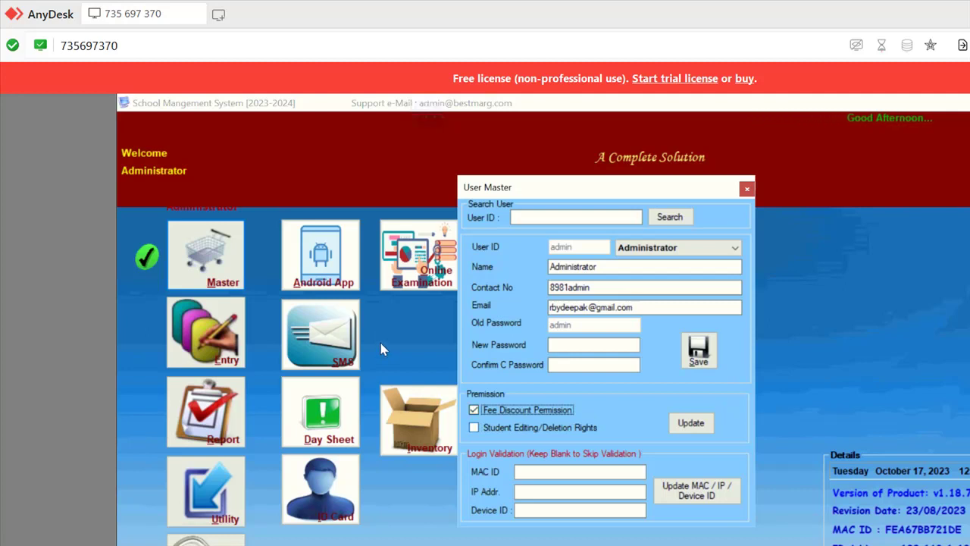
click(473, 428)
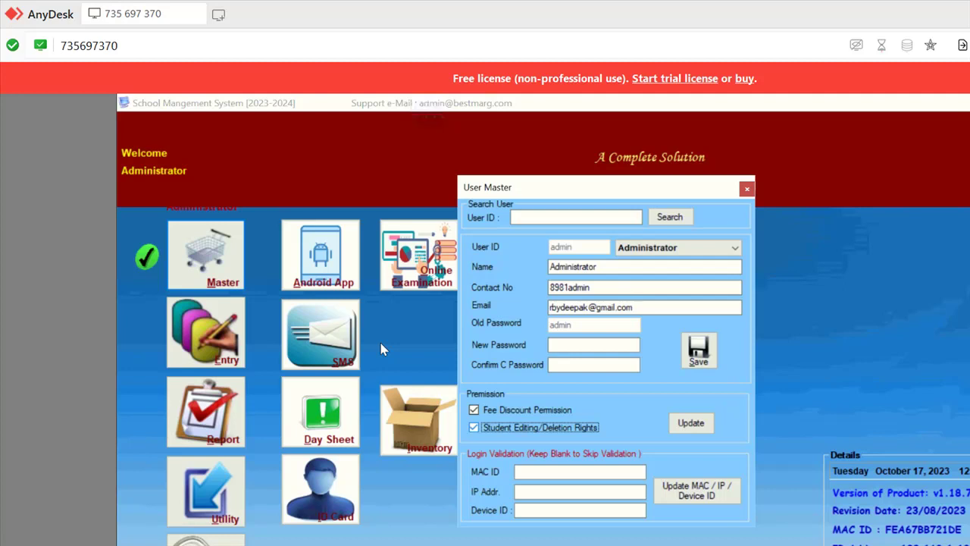
key(space)
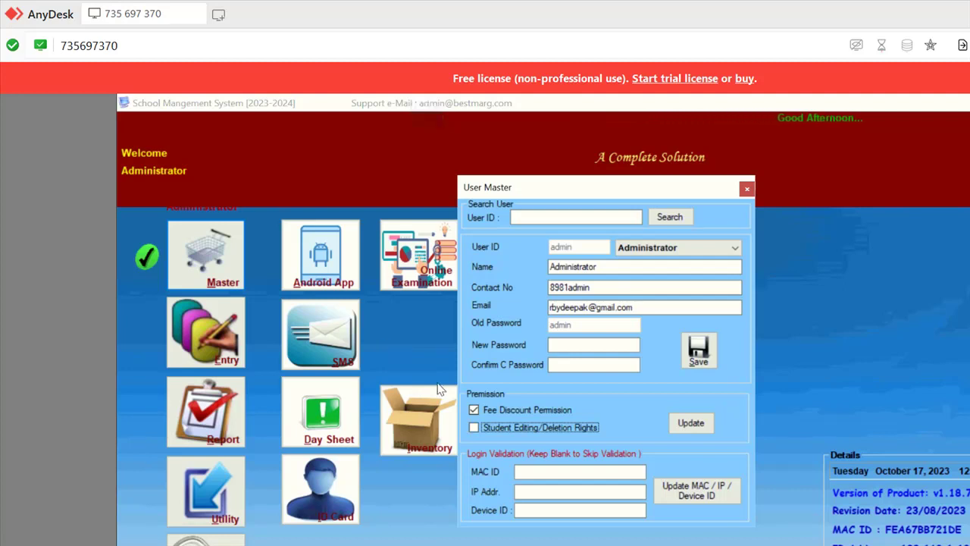
- Look through the Administrator account's detail fields and its login validation fields for MAC ID, IP address and device ID
key(Tab)
key(Tab)
key(Tab)
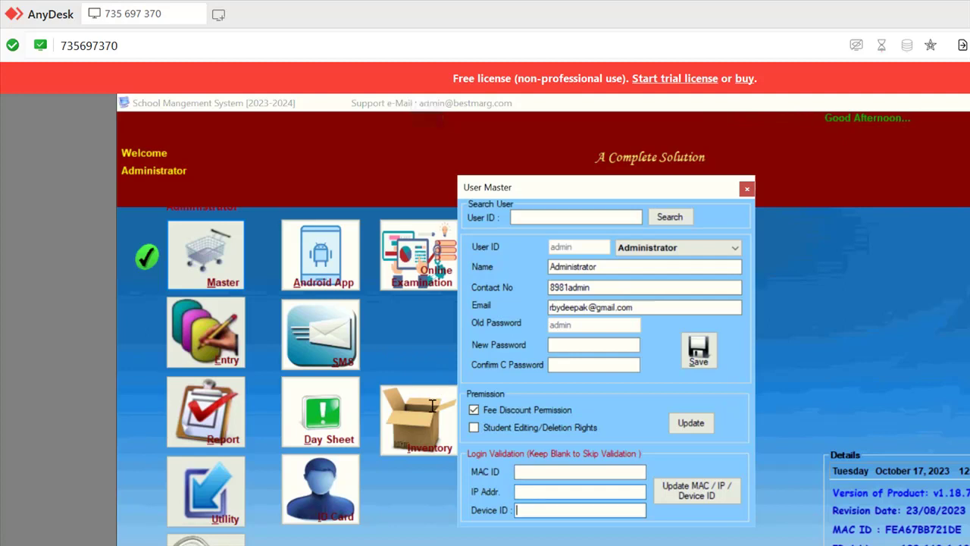
key(shift+Tab)
key(shift+Tab)
key(shift+Tab)
key(shift+Tab)
key(shift+Tab)
key(shift+Tab)
key(shift+Tab)
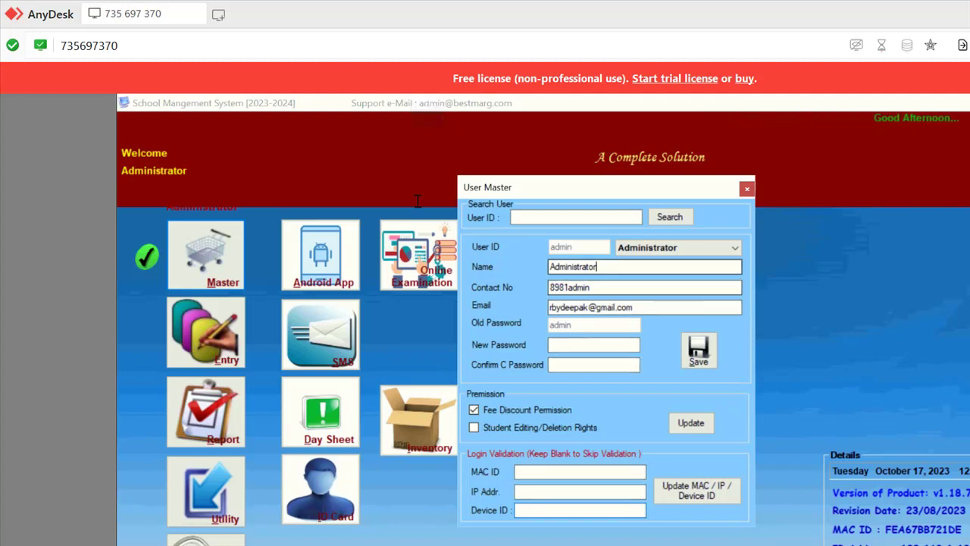
key(Tab)
key(Tab)
key(Tab)
key(Tab)
key(Tab)
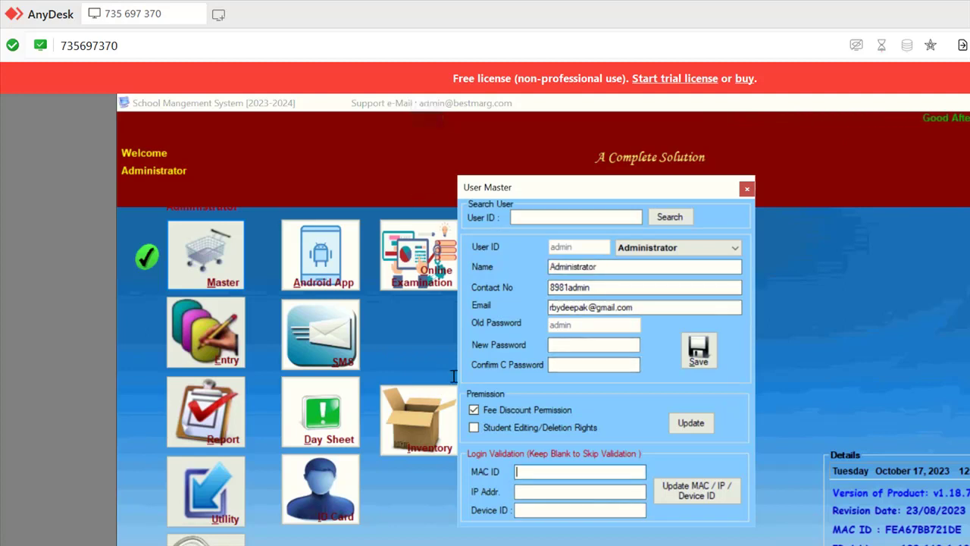
key(shift+Tab)
key(shift+Tab)
key(shift+Tab)
key(shift+Tab)
key(shift+Tab)
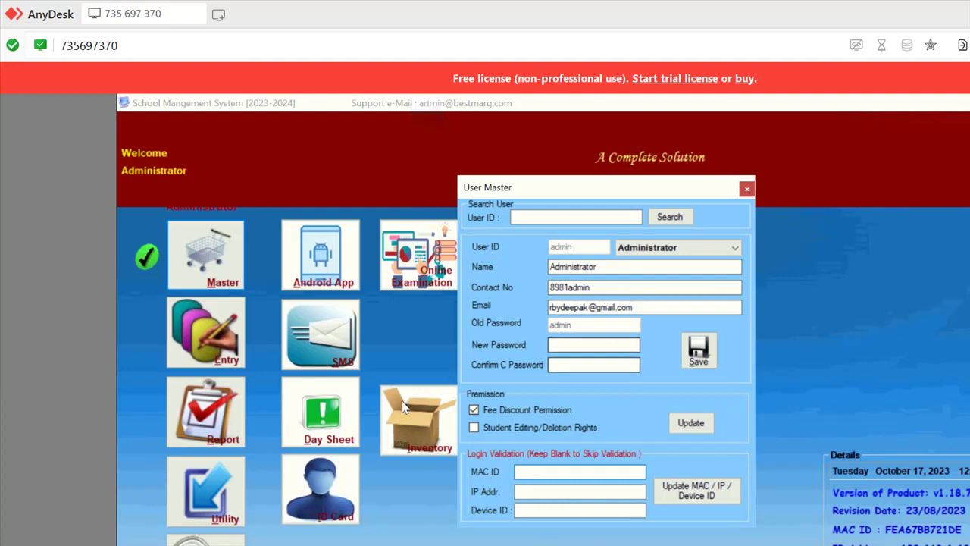
- Try 1211 as the MAC ID in the Administrator's login validation, and clear the field again
key(Tab)
key(Tab)
key(Tab)
key(Tab)
key(Tab)
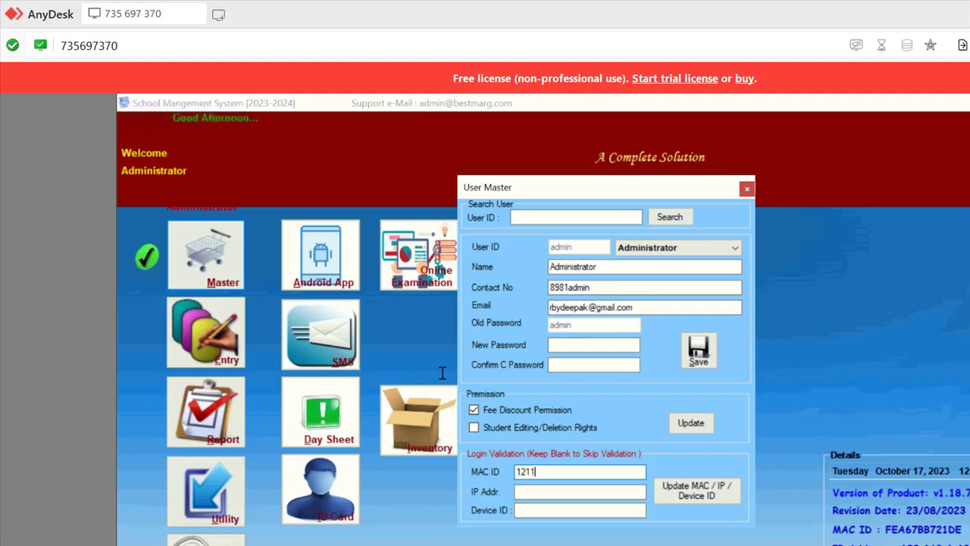
key(BackSpace)
key(BackSpace)
key(BackSpace)
key(BackSpace)
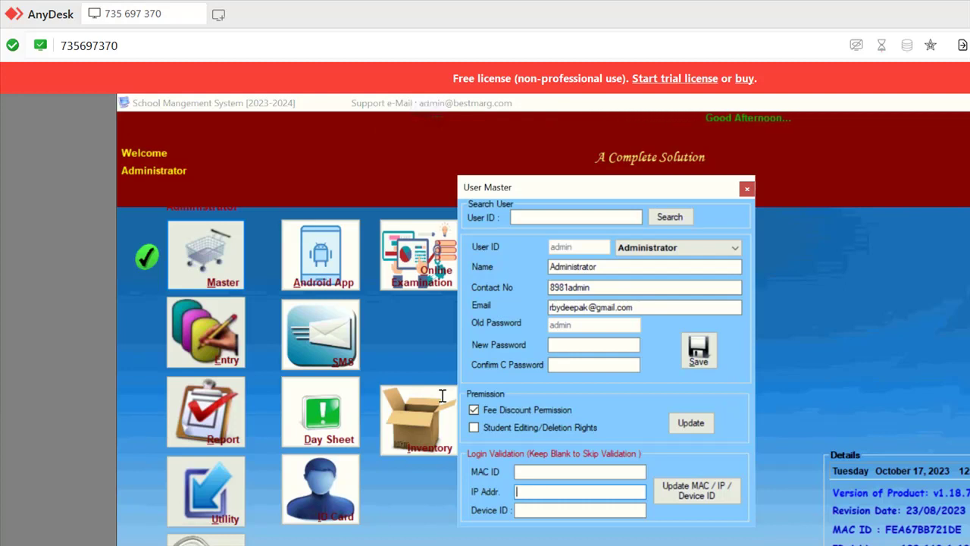
- Look at the IP address and device ID login validation fields, and close the User Master without updating the account
key(shift+Tab)
key(Tab)
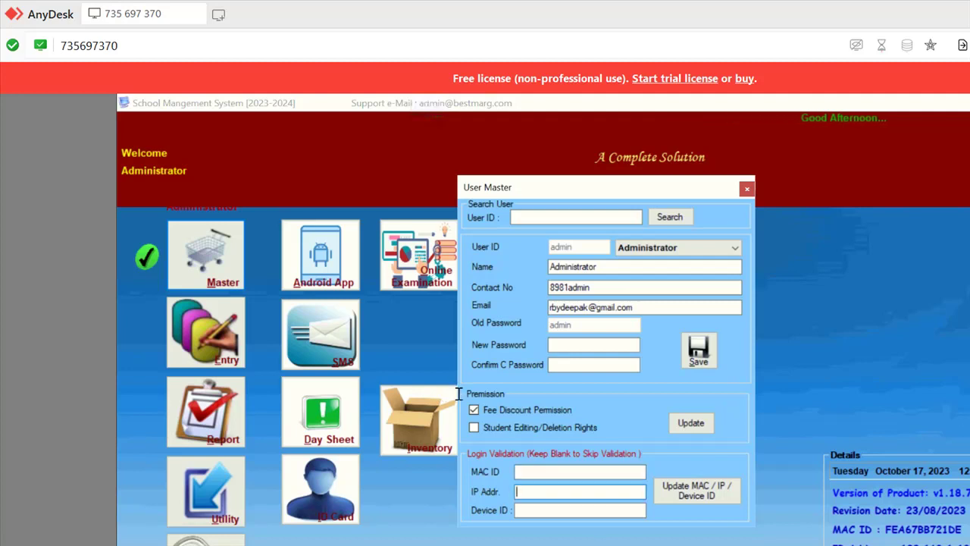
key(Tab)
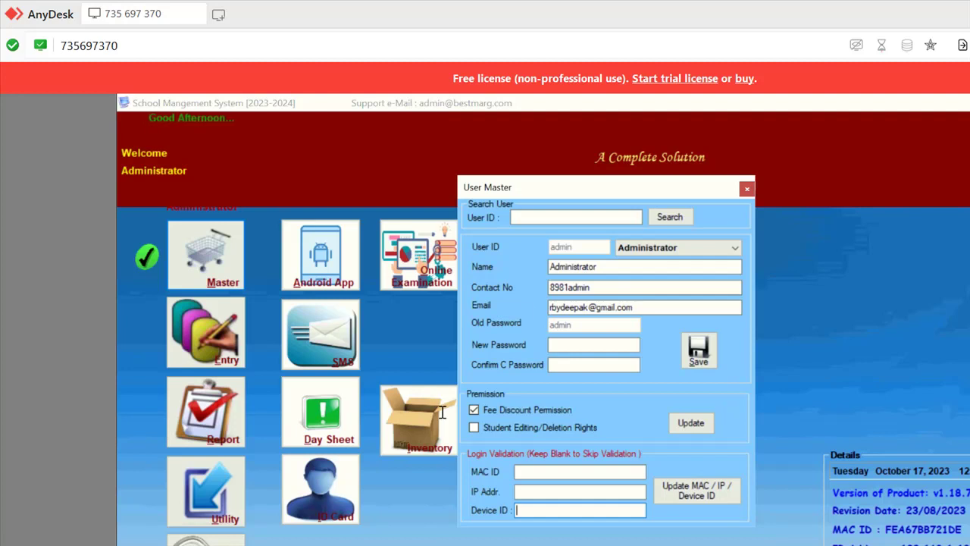
click(746, 188)
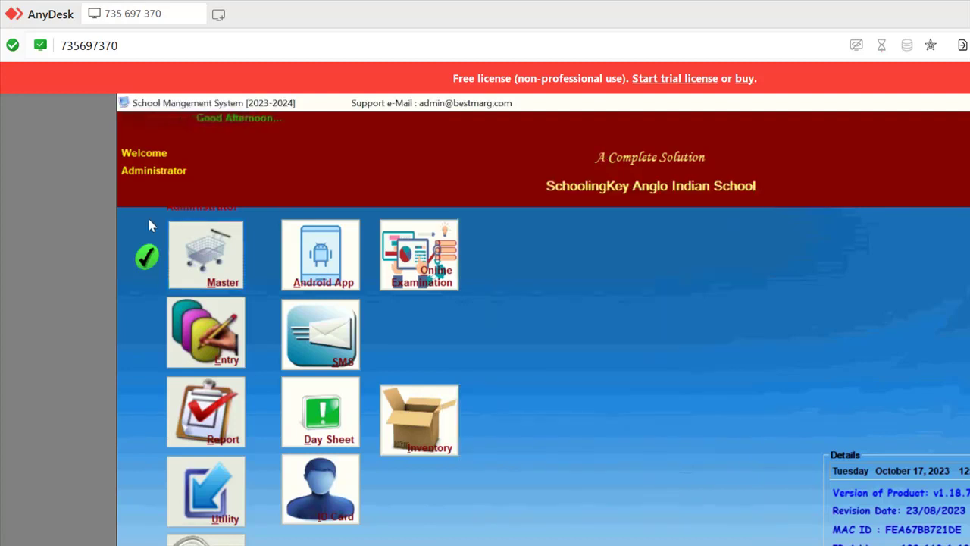
- Open the Inventory Type Master and start a new inventory type record
click(188, 271)
mouse_move(205, 383)
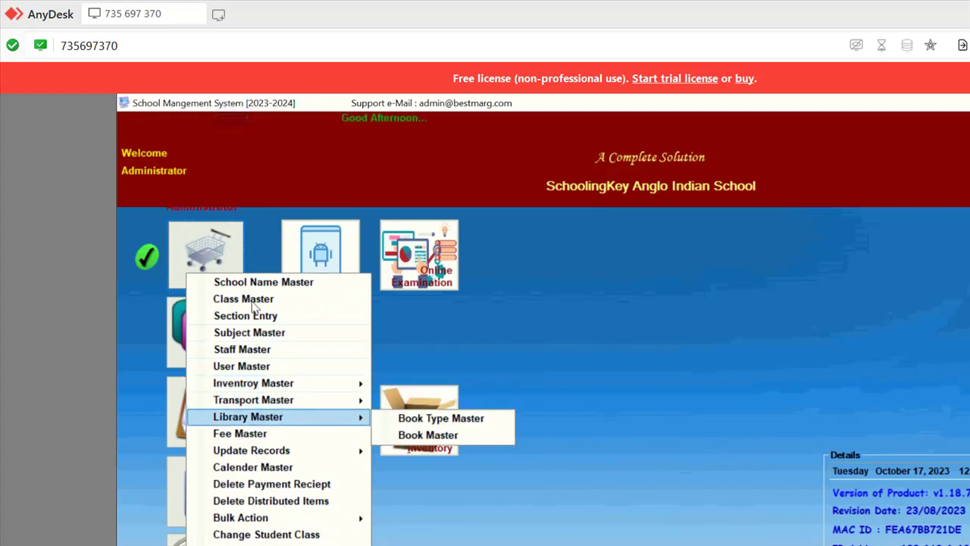
mouse_move(257, 382)
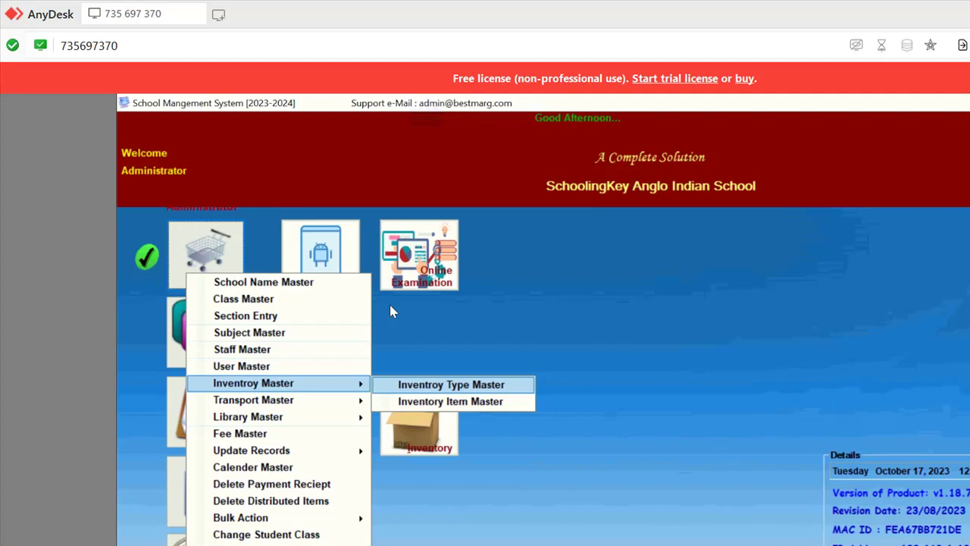
key(Return)
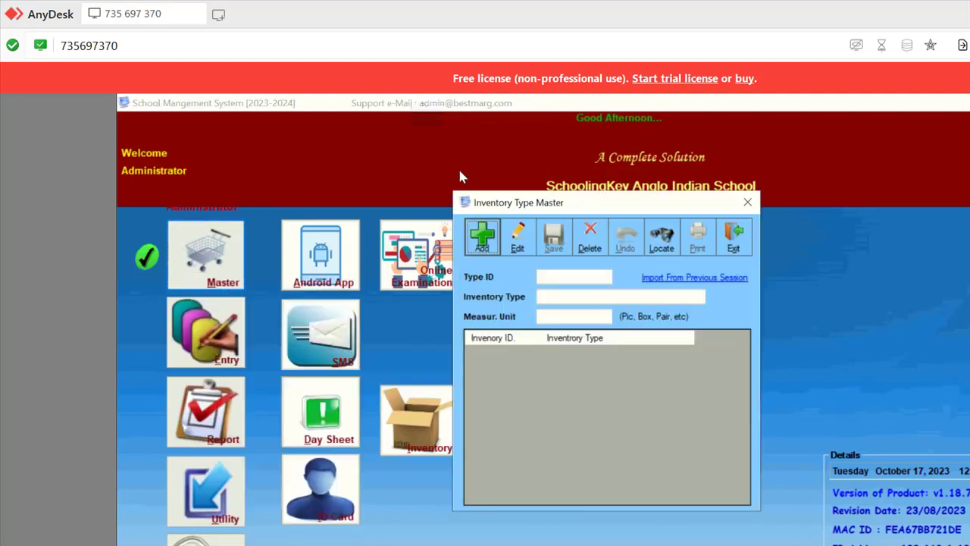
key(Return)
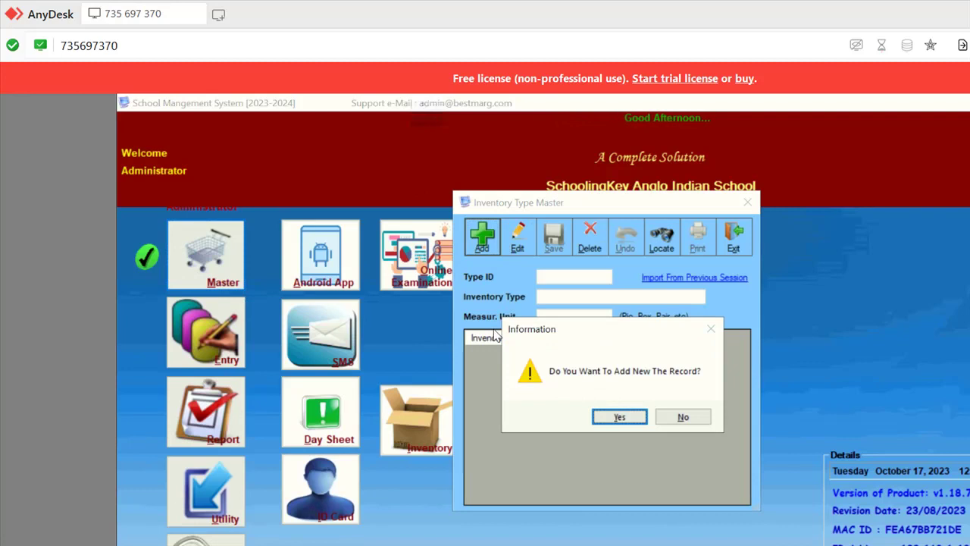
key(Return)
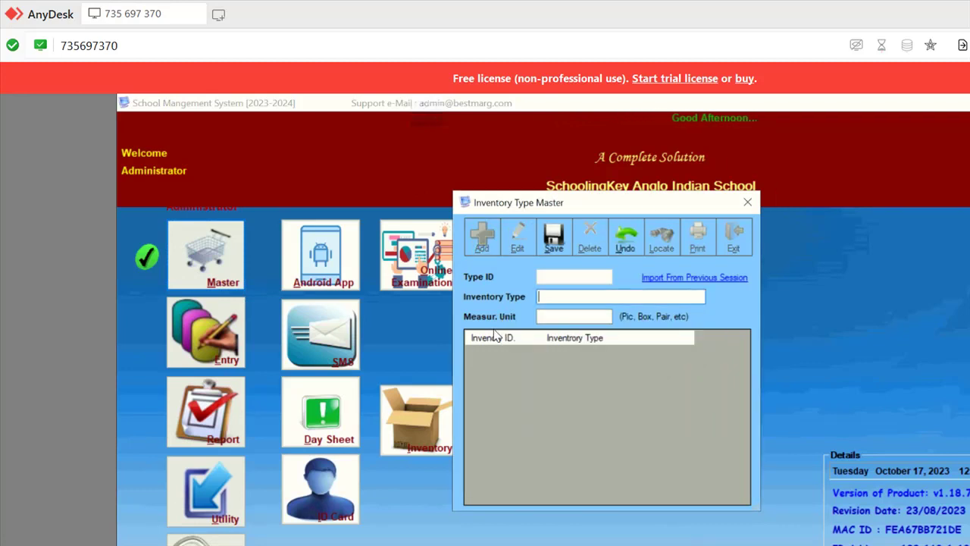
- Enter Books as the new record's inventory type and move on to its measurement unit
text(Bok)
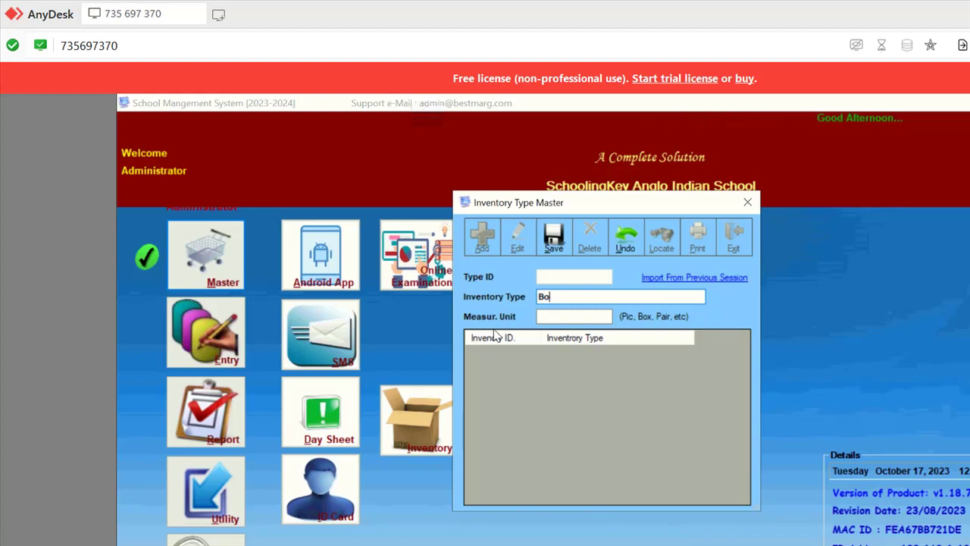
text(ok)
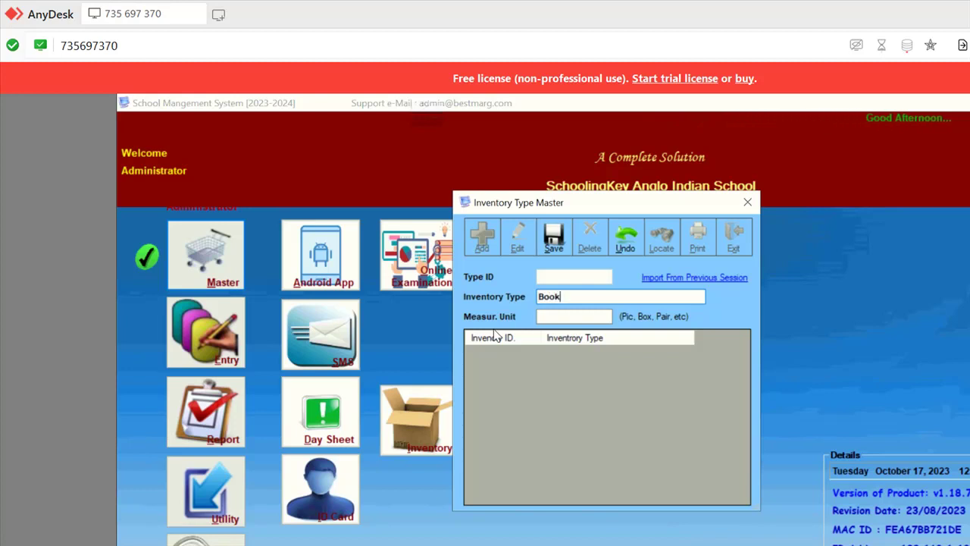
text(s)
key(shift+Home)
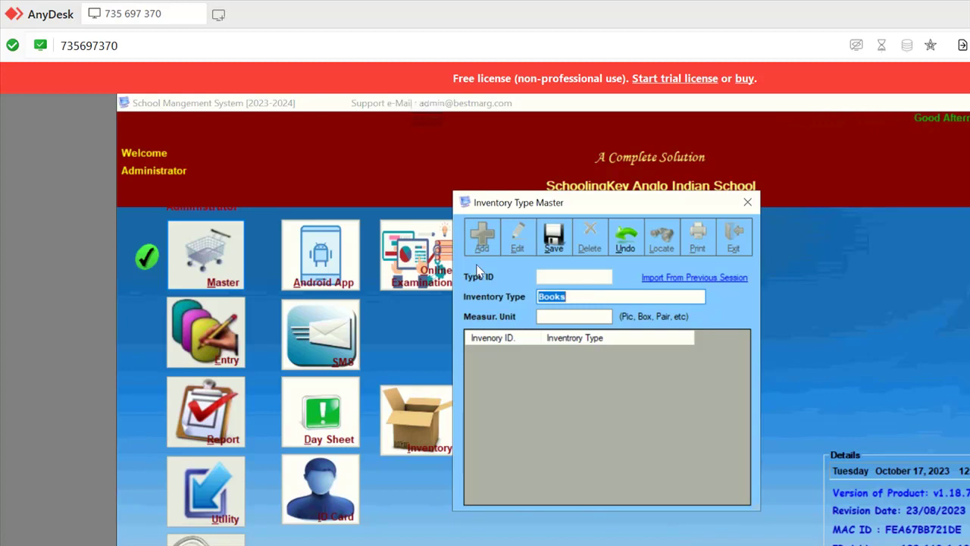
key(Tab)
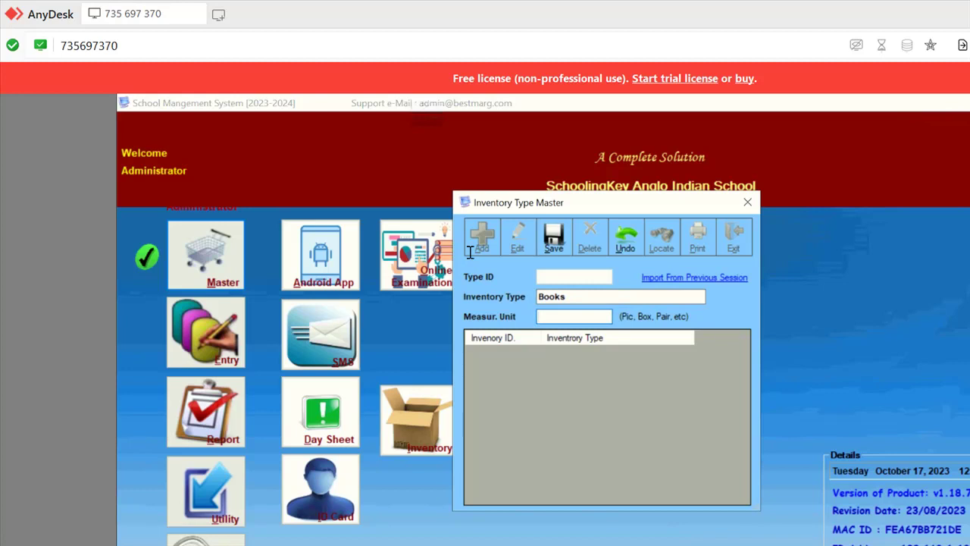
- Set the Books record's measurement unit to Pic and save the inventory type
key(alt+s)
key(Return)
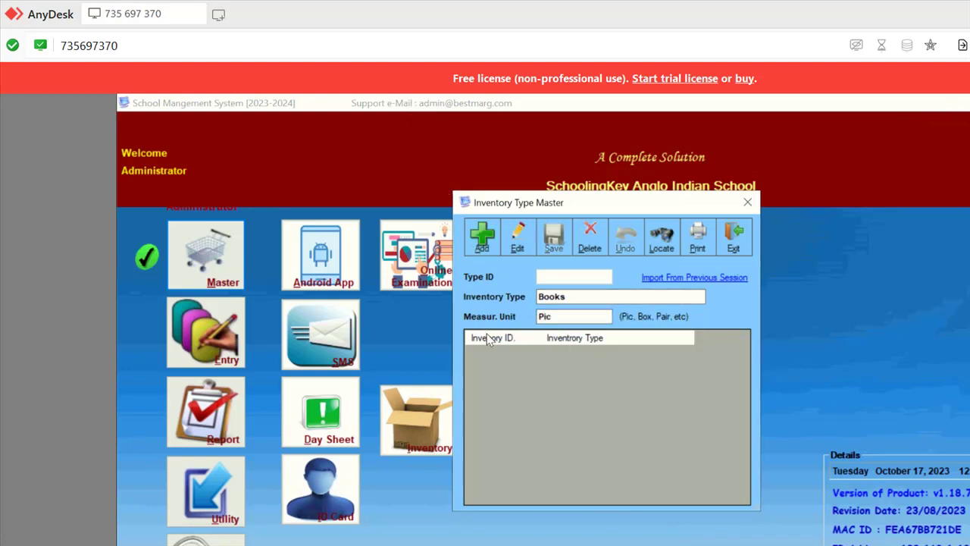
key(Return)
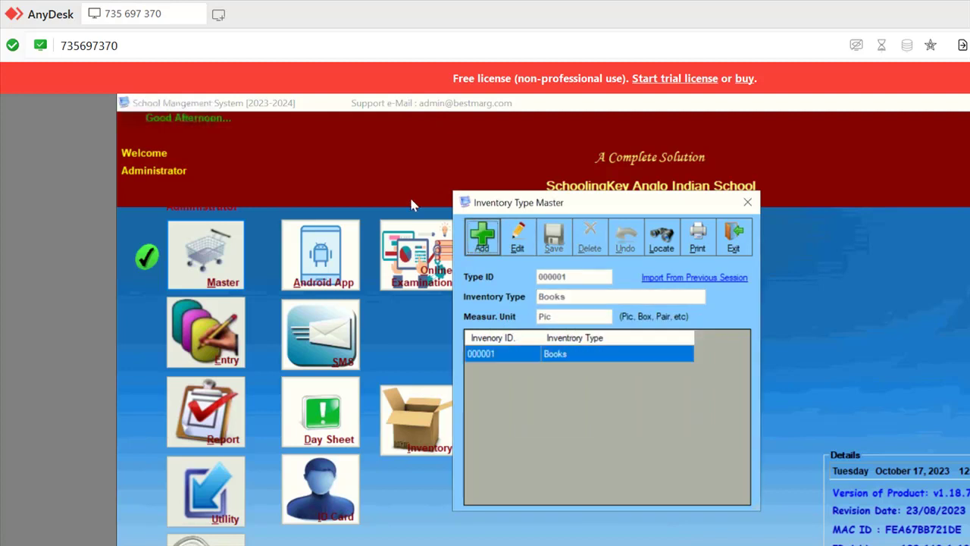
- Start another inventory type record and enter TextBook as its inventory type
key(alt+a)
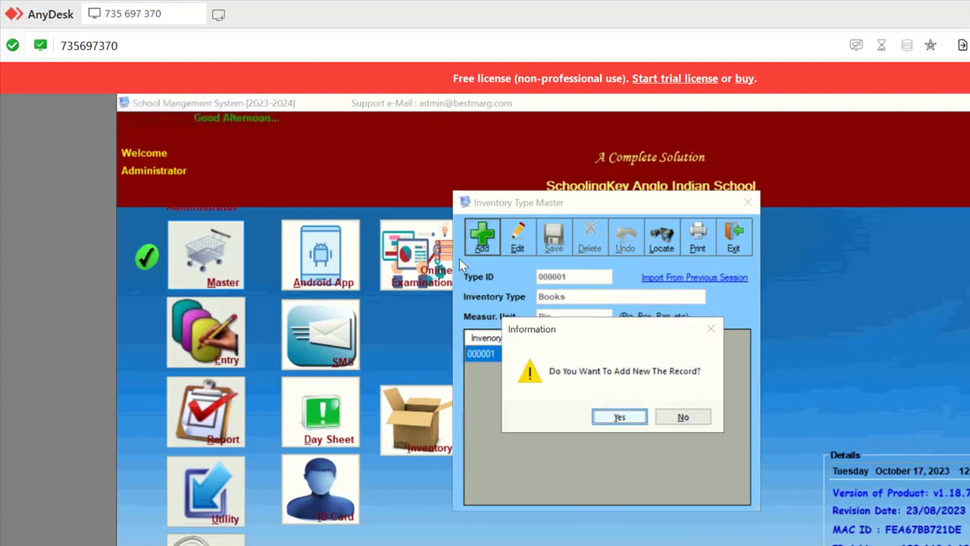
key(Return)
text(Text)
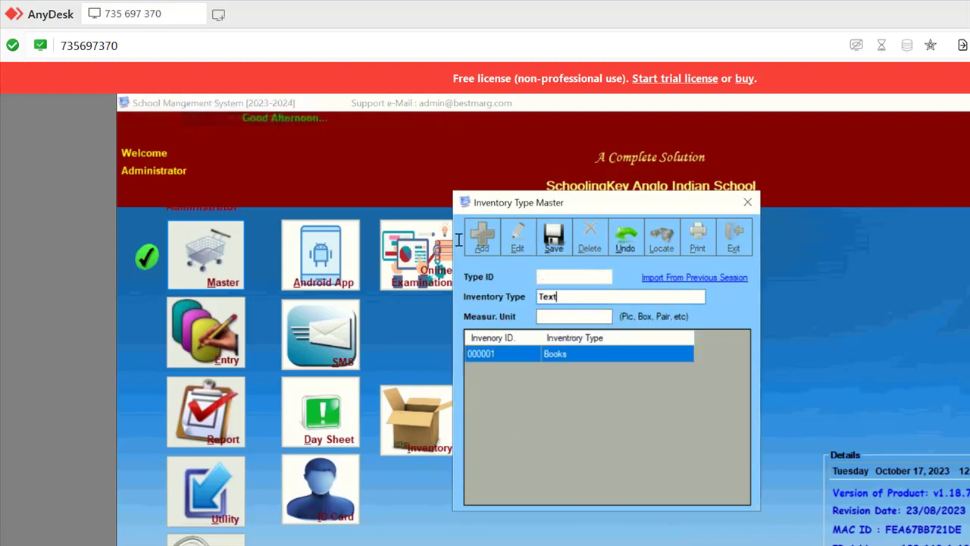
text(Book)
key(Tab)
text(P)
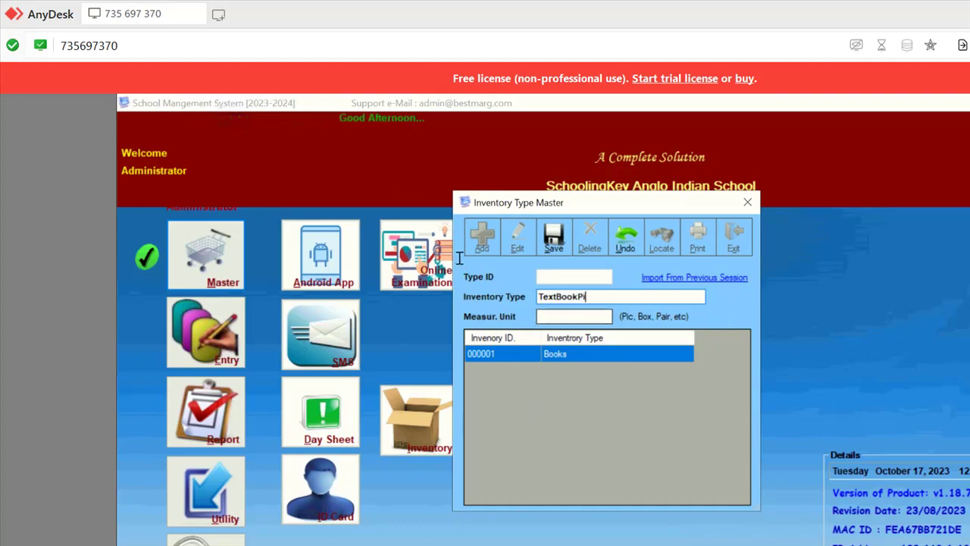
key(BackSpace)
- Set the TextBook record's measurement unit to Pic, save it, and close the Inventory Type Master
key(Tab)
text(Pic)
key(alt+s)
key(Return)
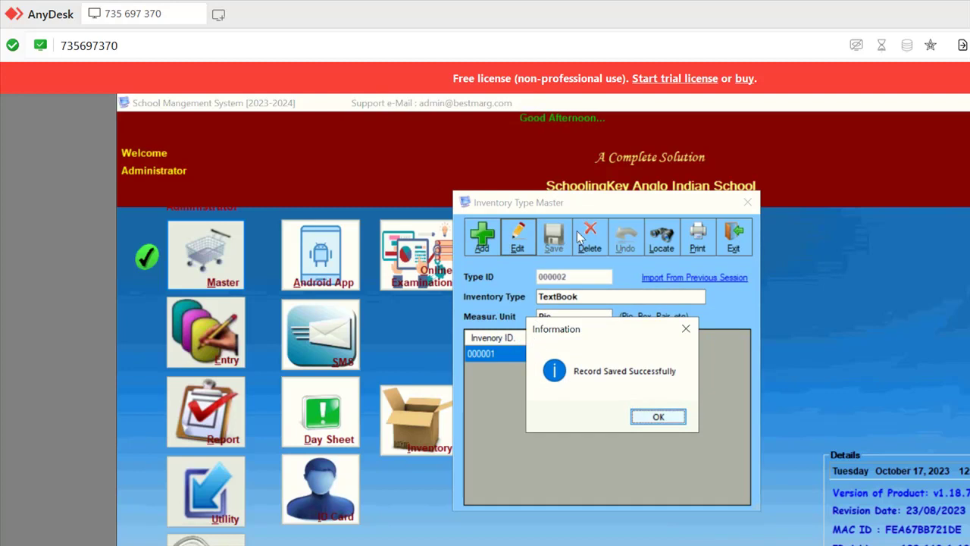
key(Return)
click(733, 237)
- Open the Inventory Item Master and start a new item record with inventory type TextBook and class LKG
click(221, 259)
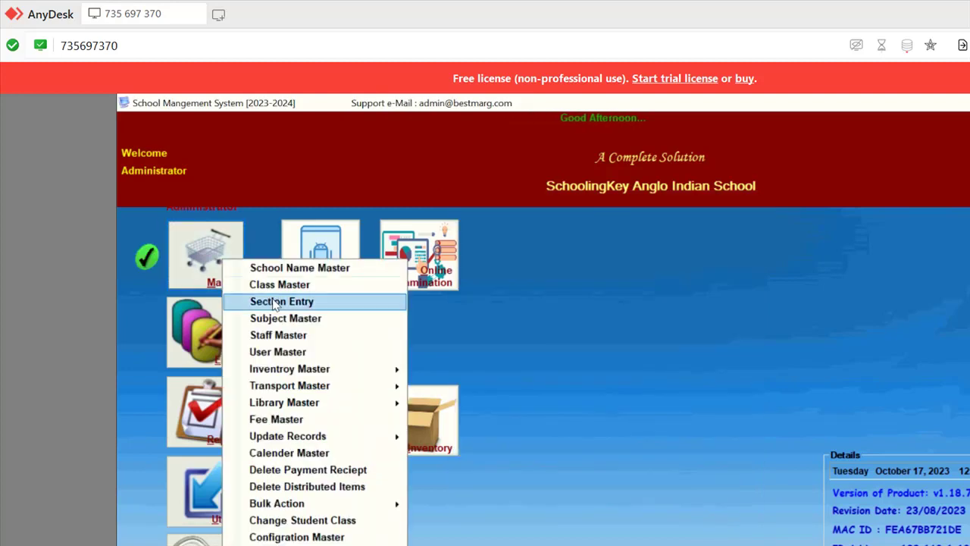
mouse_move(318, 369)
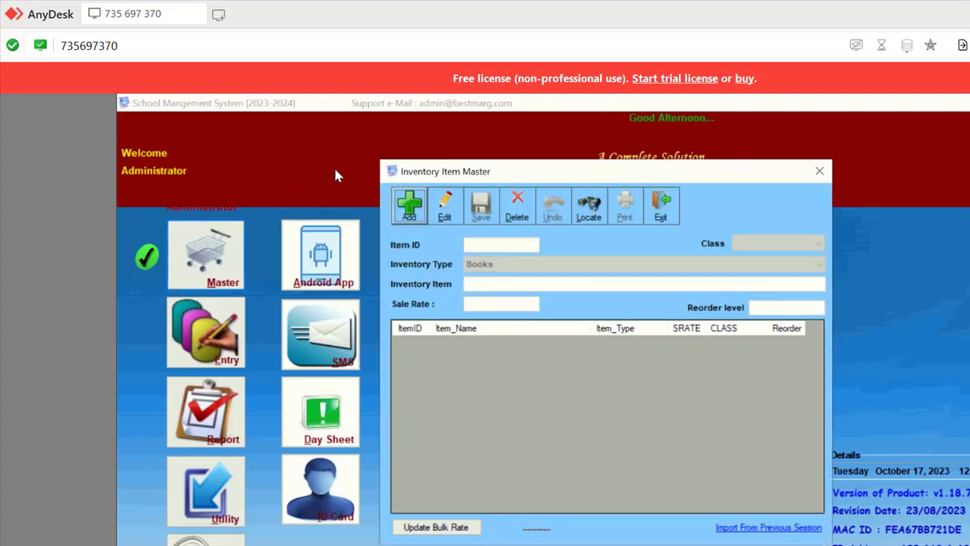
click(409, 207)
key(Return)
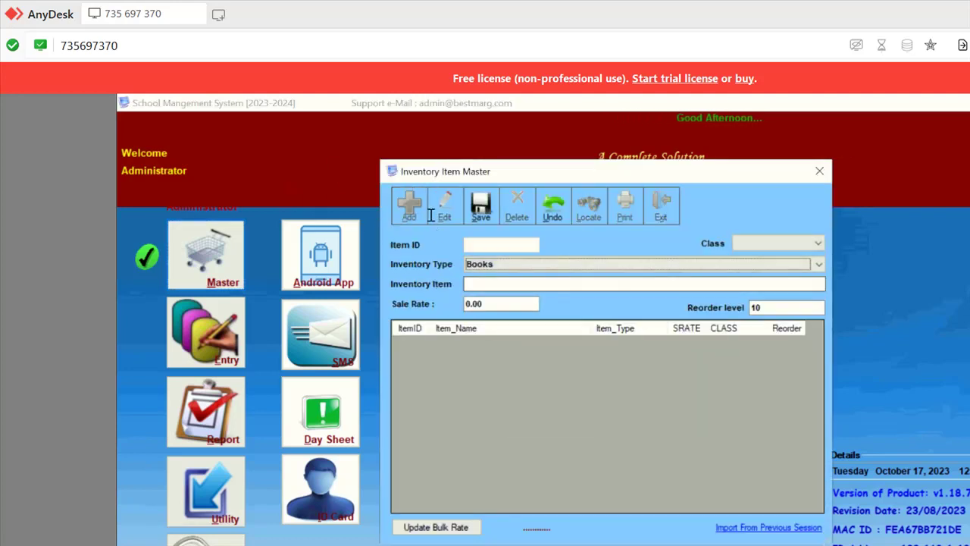
key(Down)
key(Return)
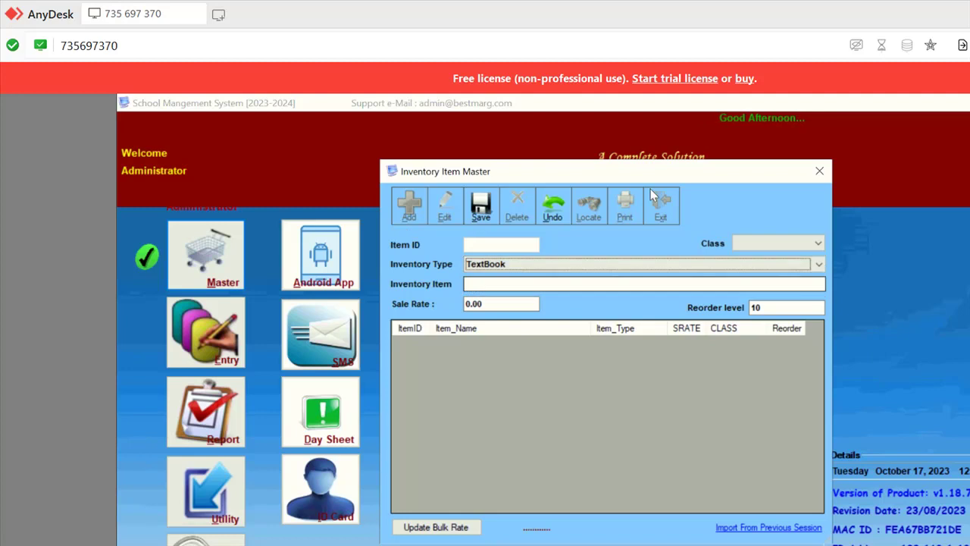
key(Down)
key(Down)
key(Return)
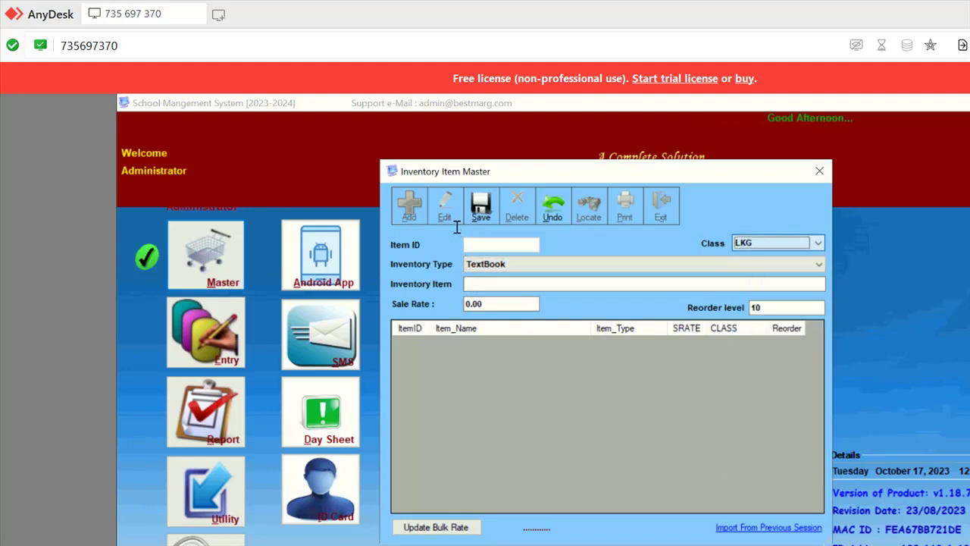
- Name the inventory item English Large Size, set its sale rate to 130, and save the record
text(Englis)
text(h Lan)
text(ge Size)
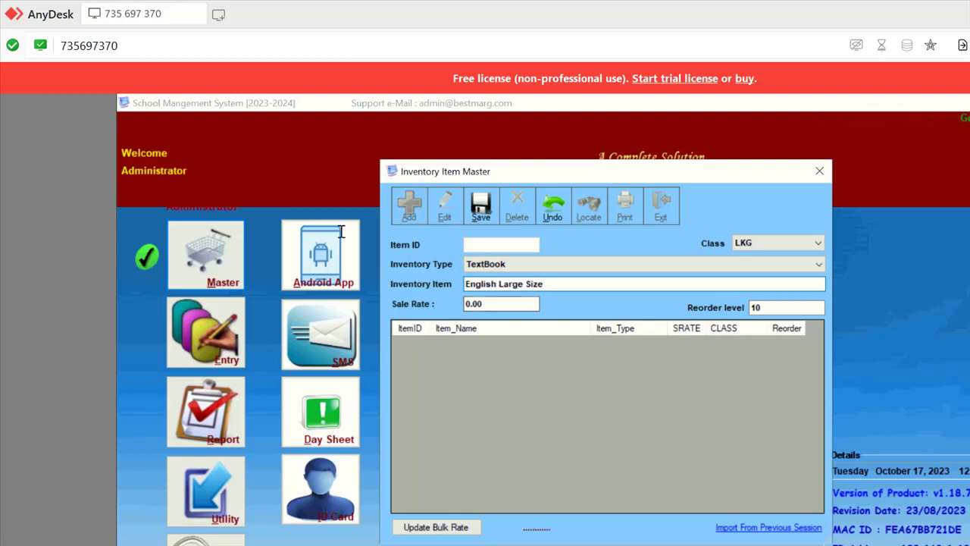
key(Tab)
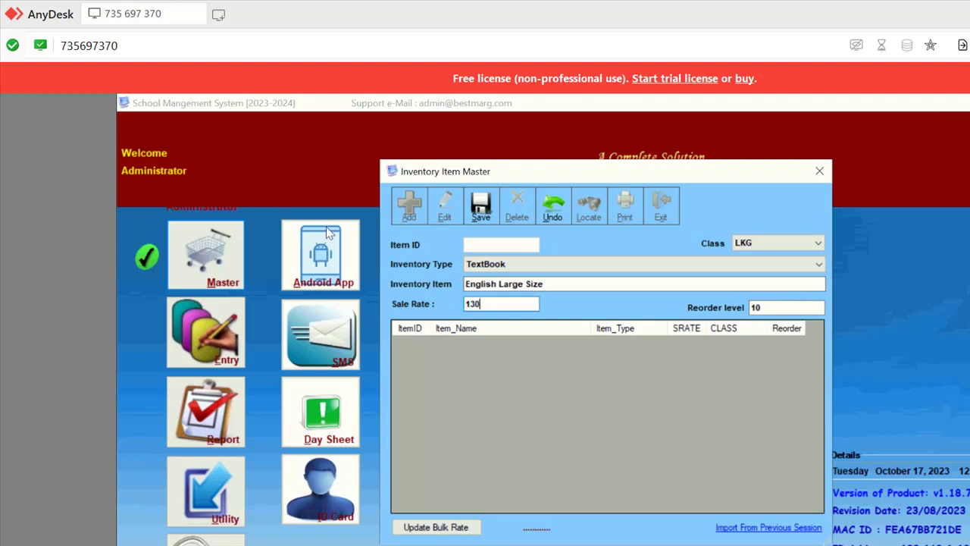
key(Tab)
click(480, 204)
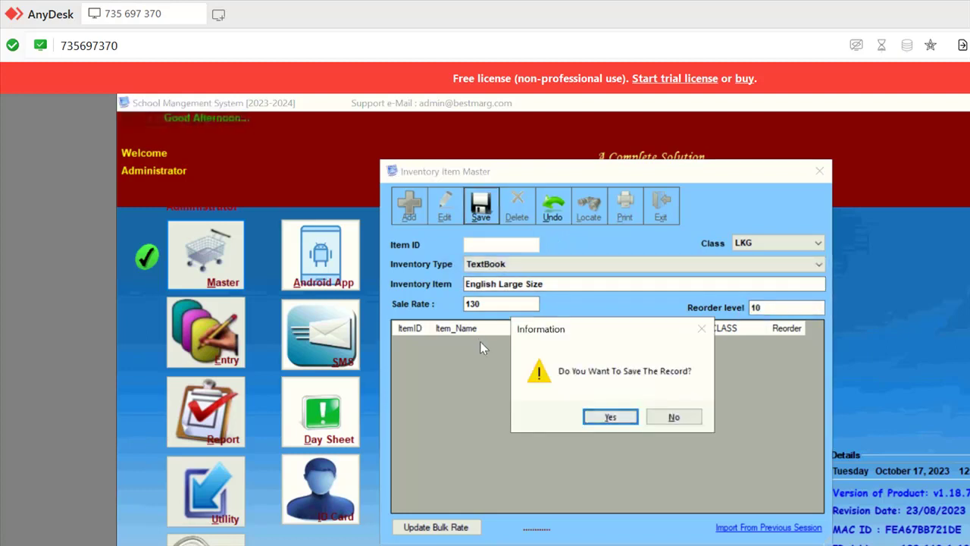
key(Return)
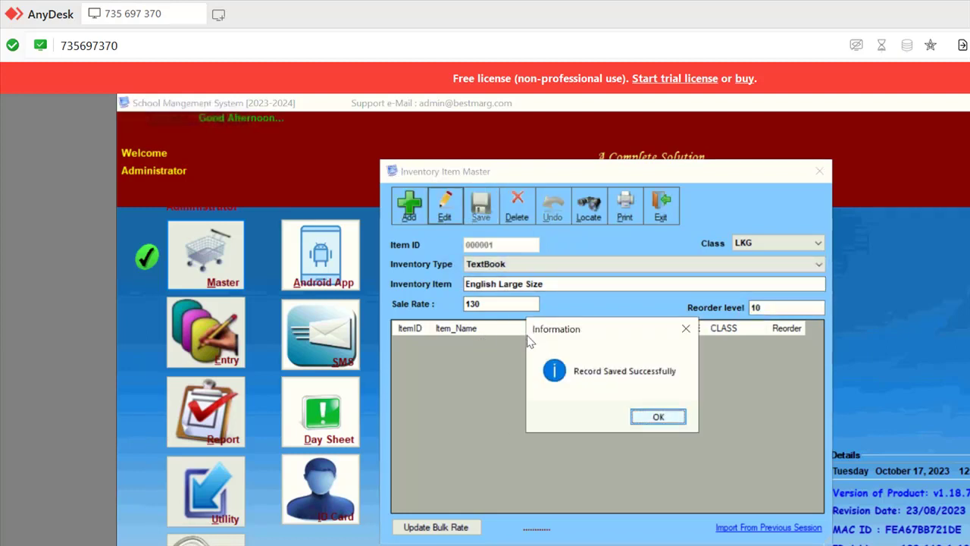
key(Return)
- Start another TextBook item record for class LKG and name it Hindi
click(418, 212)
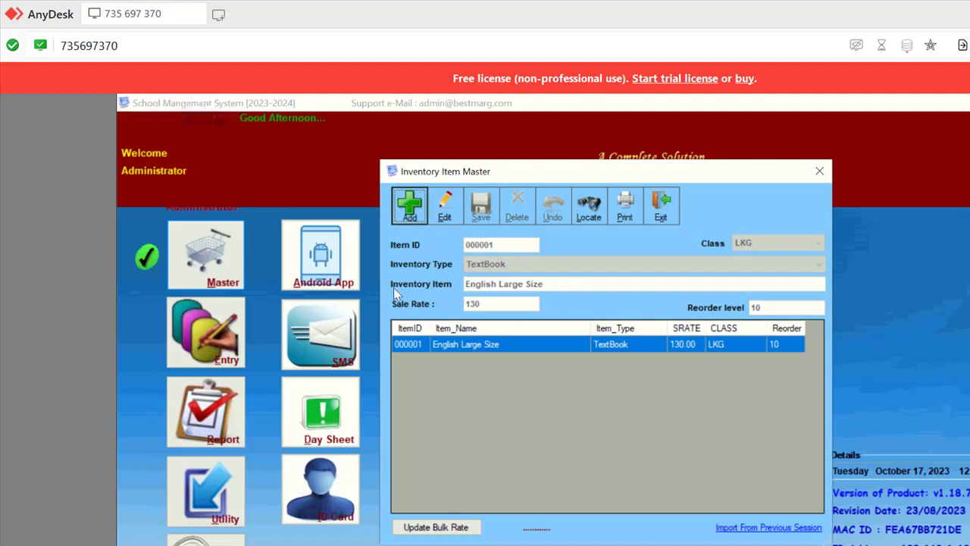
key(Return)
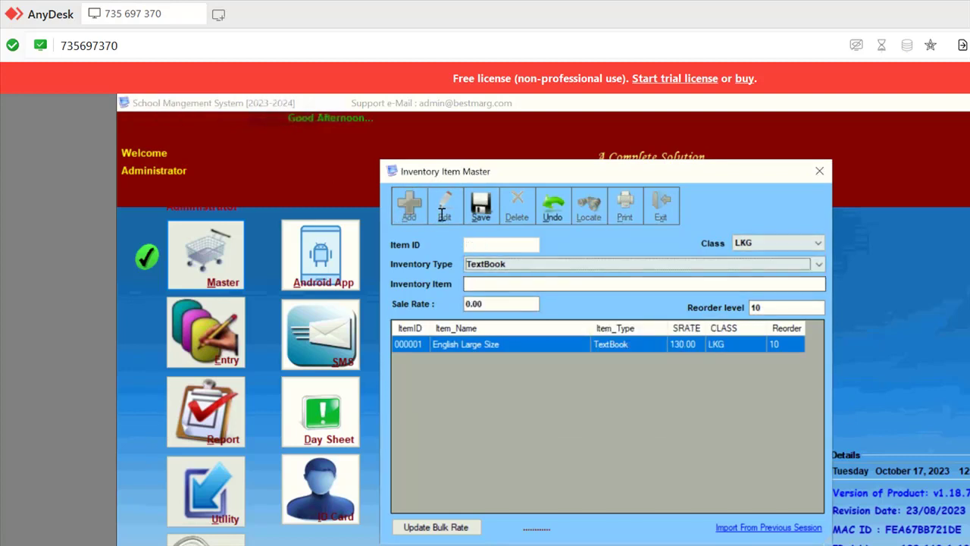
key(Return)
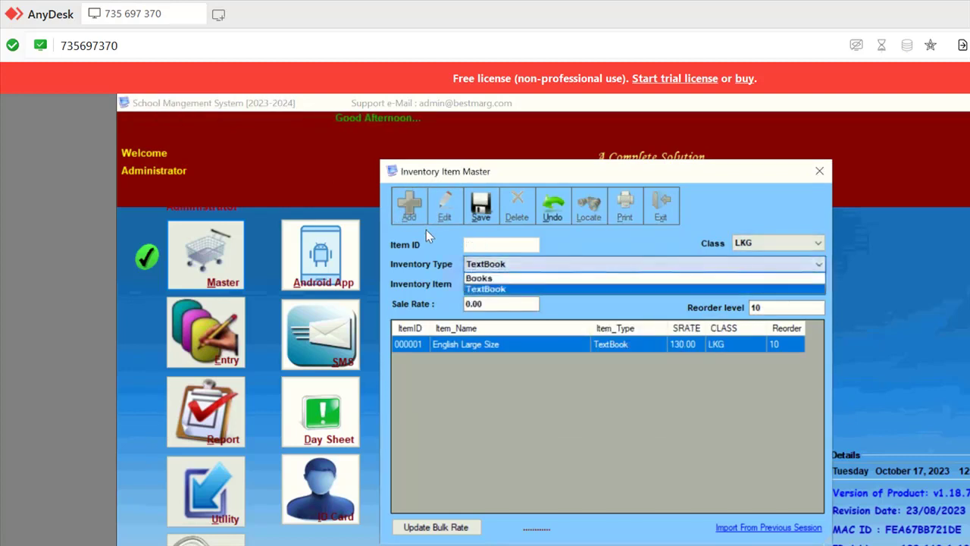
key(Return)
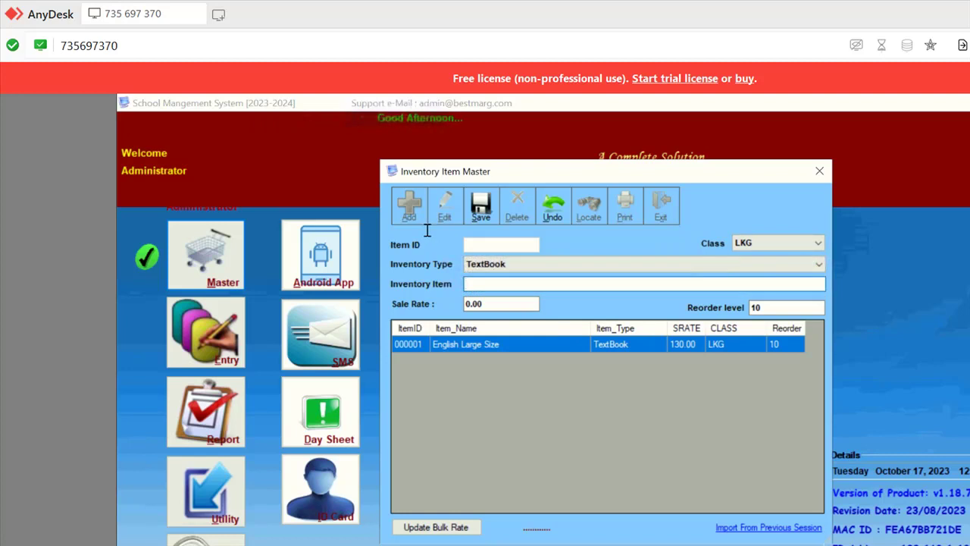
text(Hindi)
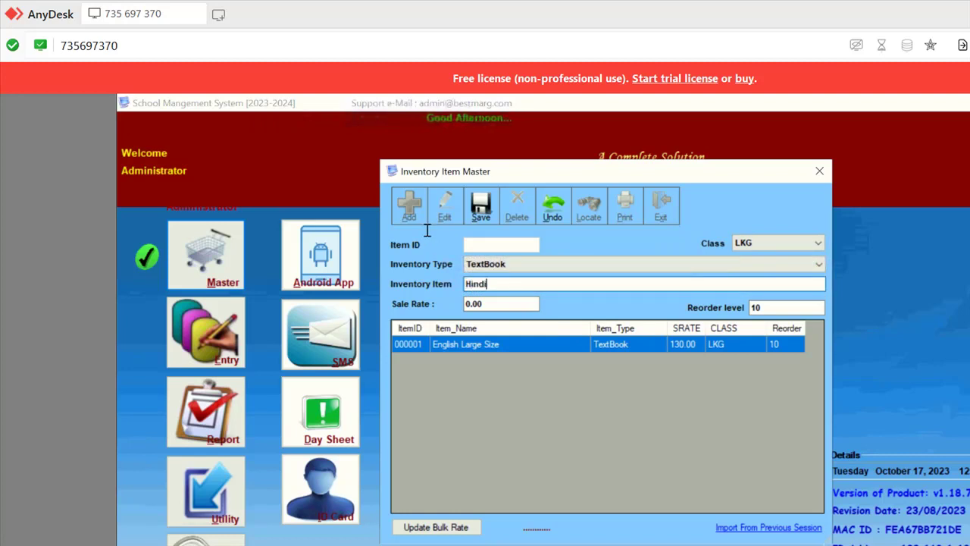
- Set the Hindi item's sale rate to 50 and save the record
key(Return)
text(50)
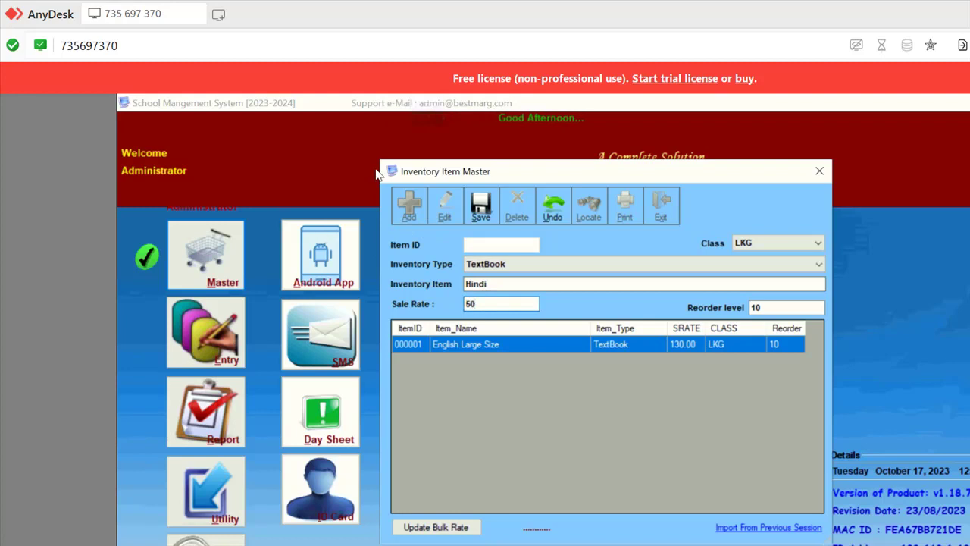
key(Return)
key(Return)
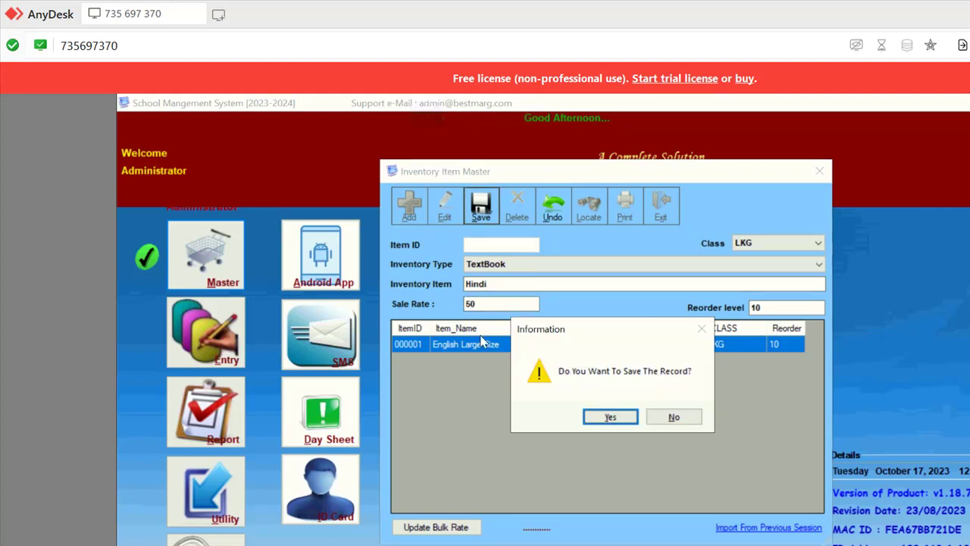
click(610, 416)
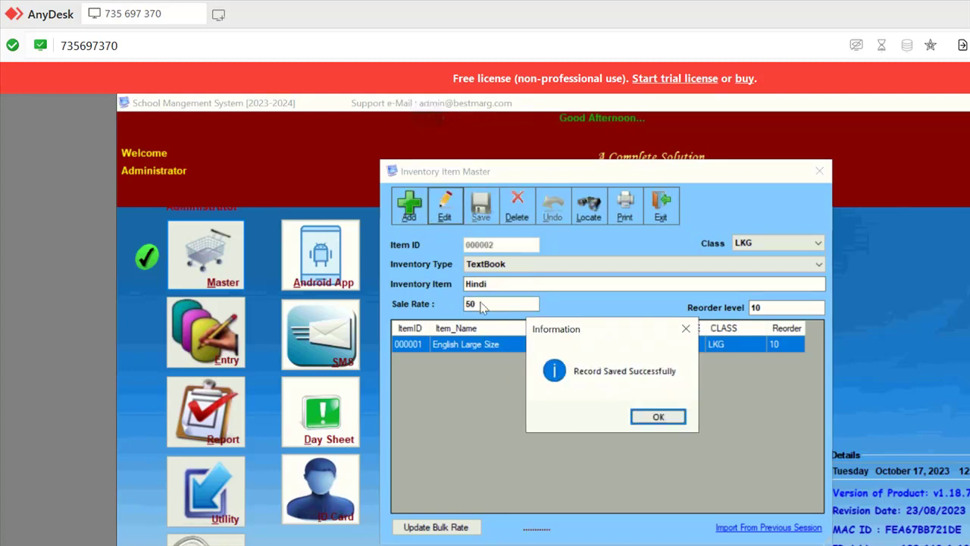
key(Return)
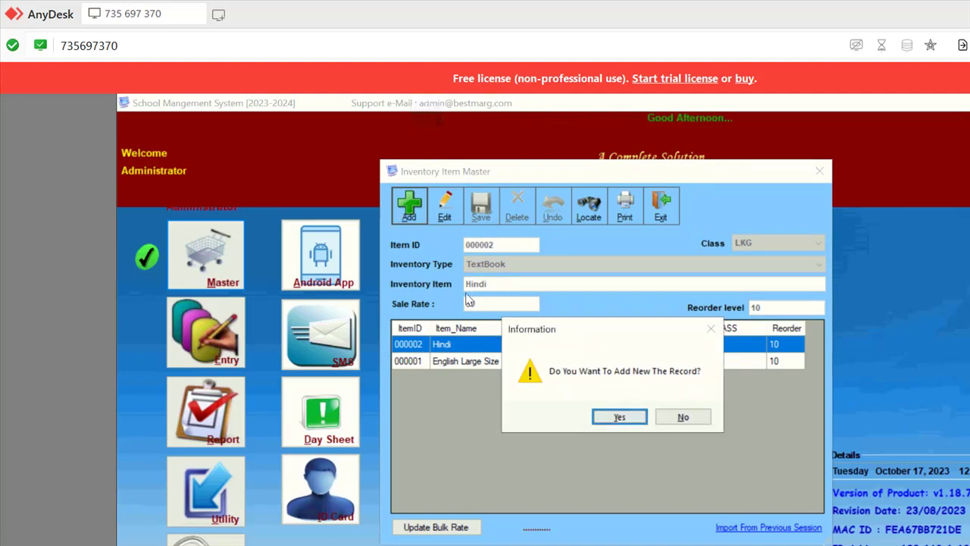
- Start another LKG item record with inventory type Books and name the item 1 Set
key(Return)
key(Up)
key(Return)
key(Return)
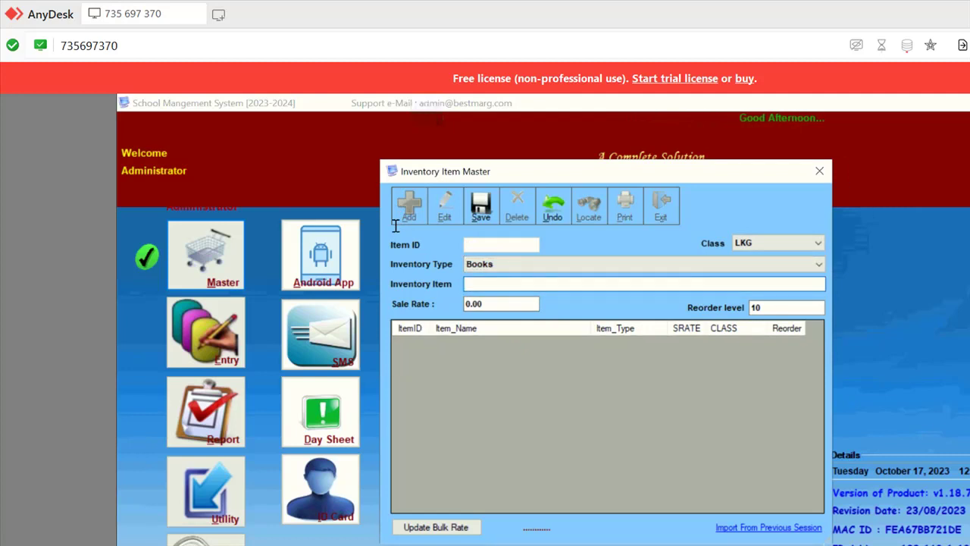
text(Set)
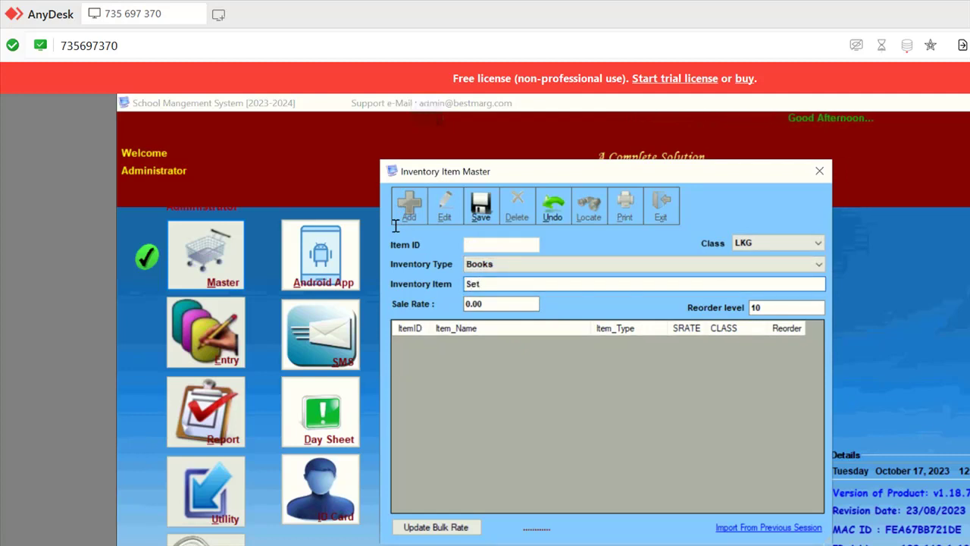
key(BackSpace)
key(BackSpace)
key(BackSpace)
text(1 Set)
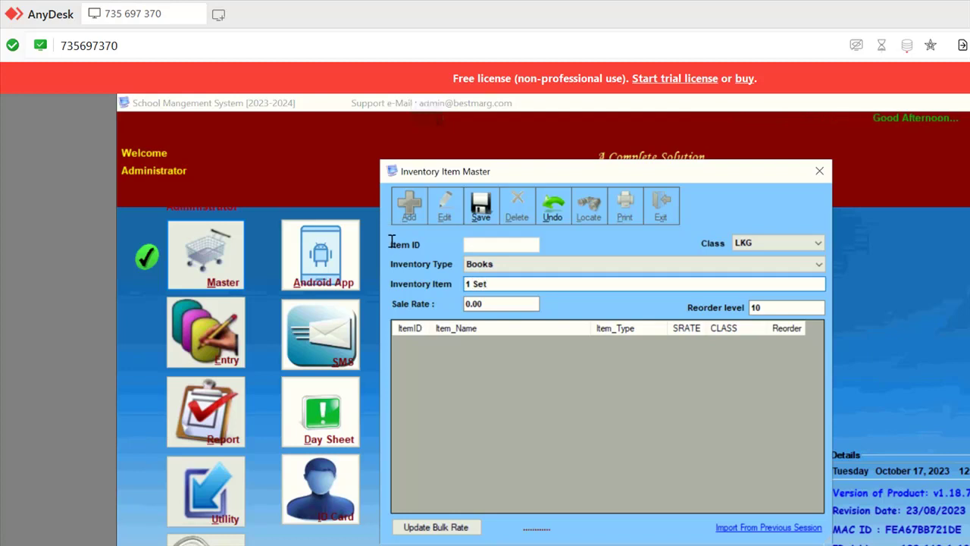
- Set the 1 Set item's sale rate to 750, save the record, and close the Inventory Item Master
key(Return)
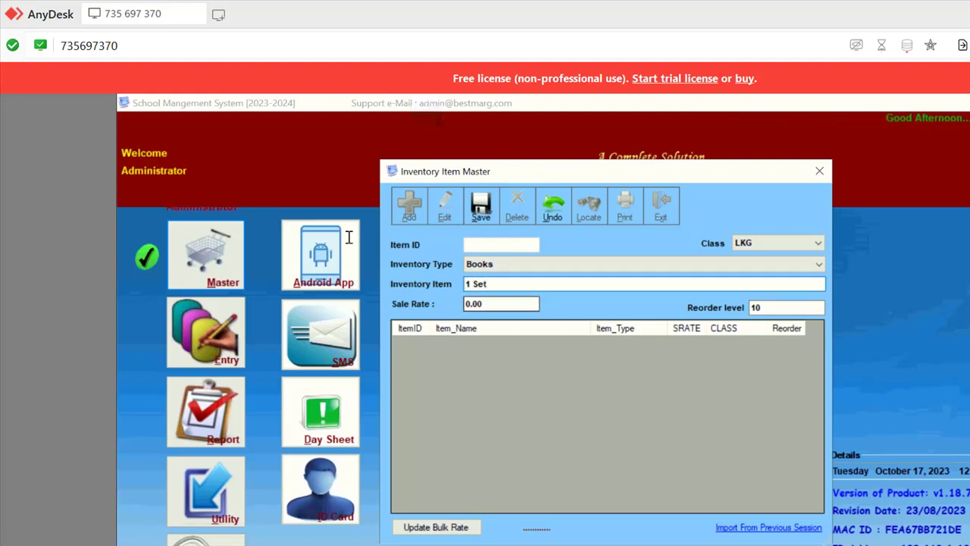
text(750)
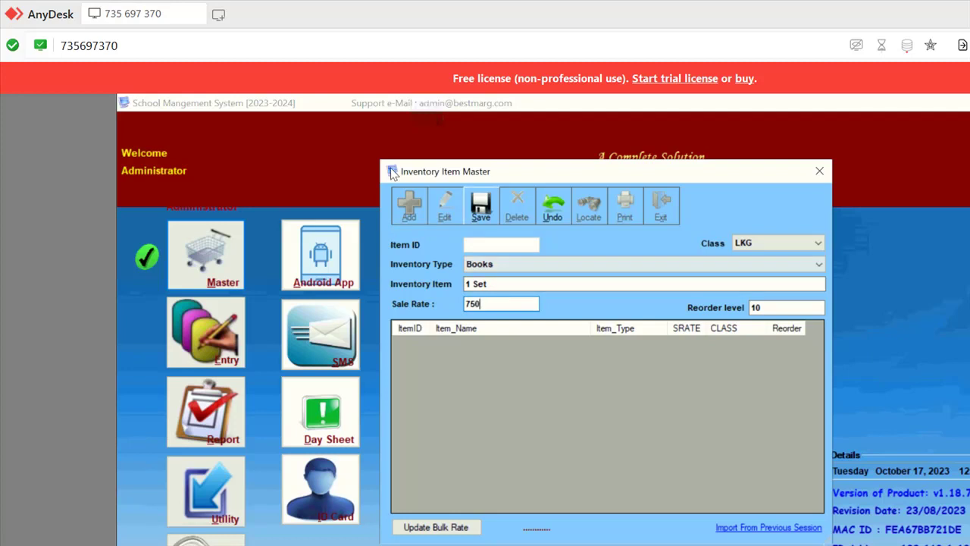
click(483, 208)
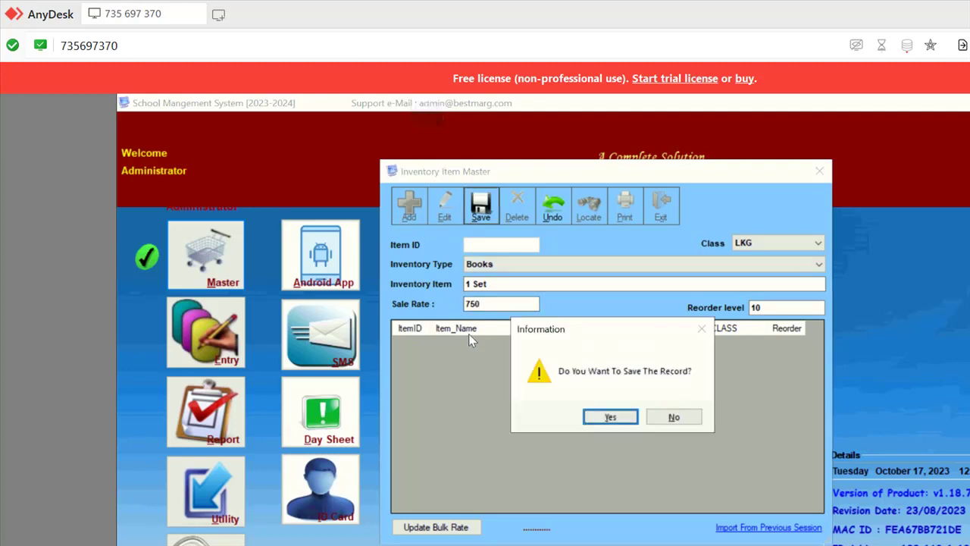
key(Return)
key(Return)
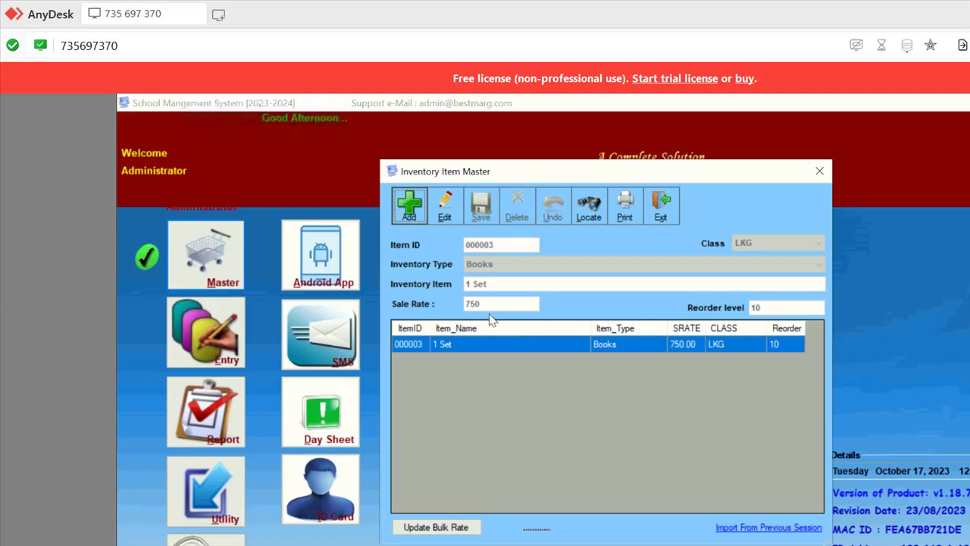
key(Escape)
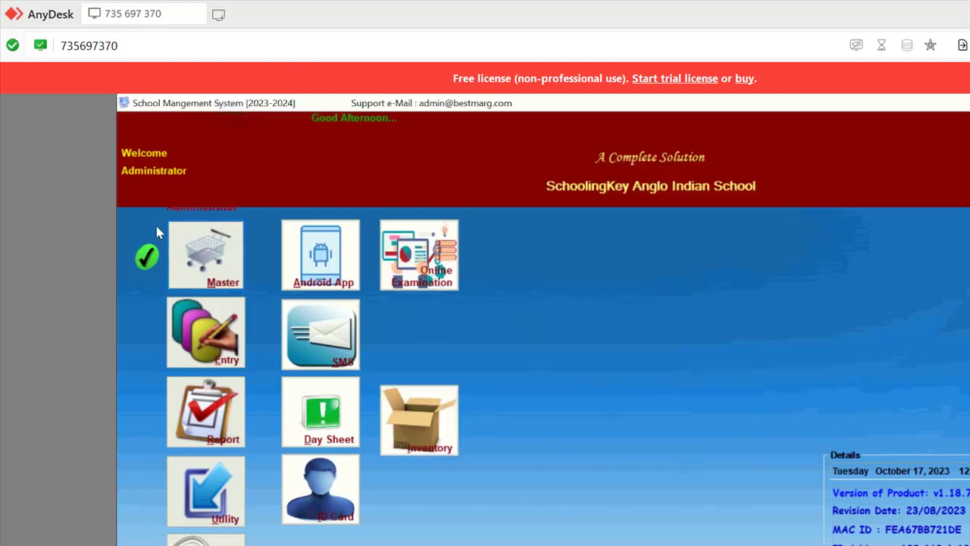
- Open the Pickup Point Master from the transport masters and look through the first few pickup point records
click(180, 240)
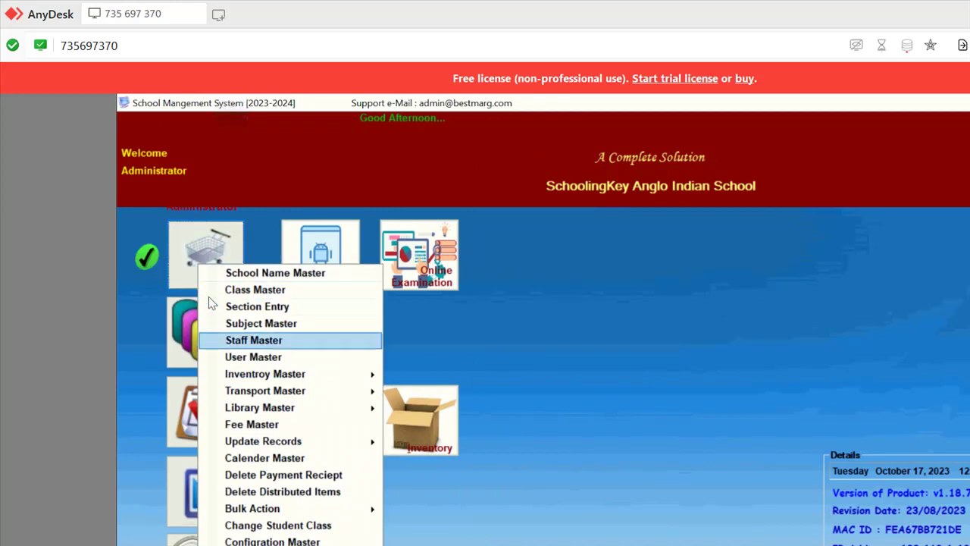
mouse_move(220, 374)
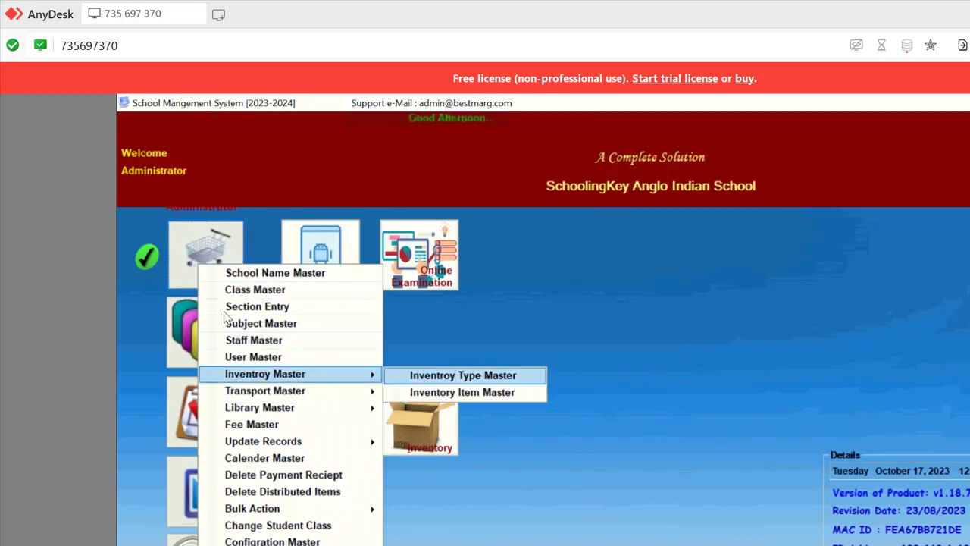
key(Down)
key(Right)
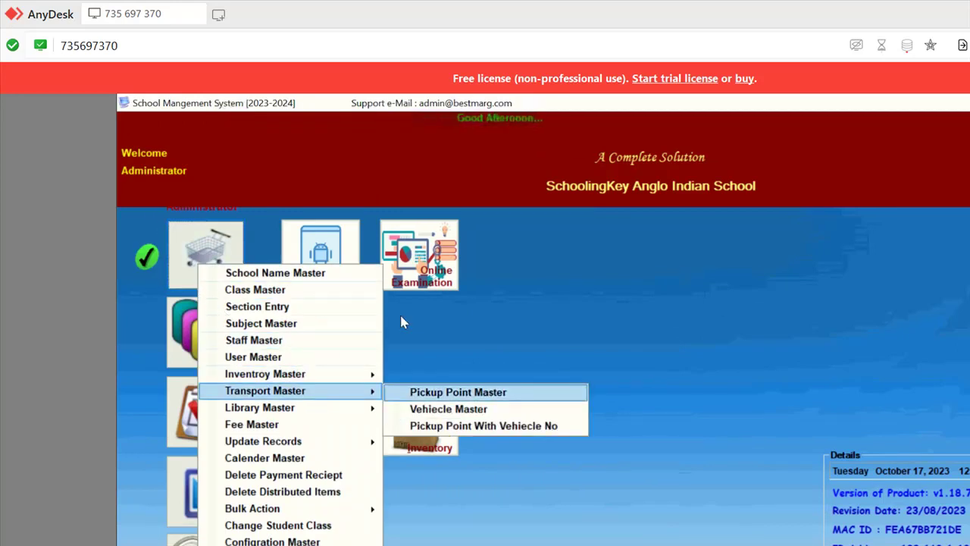
key(Return)
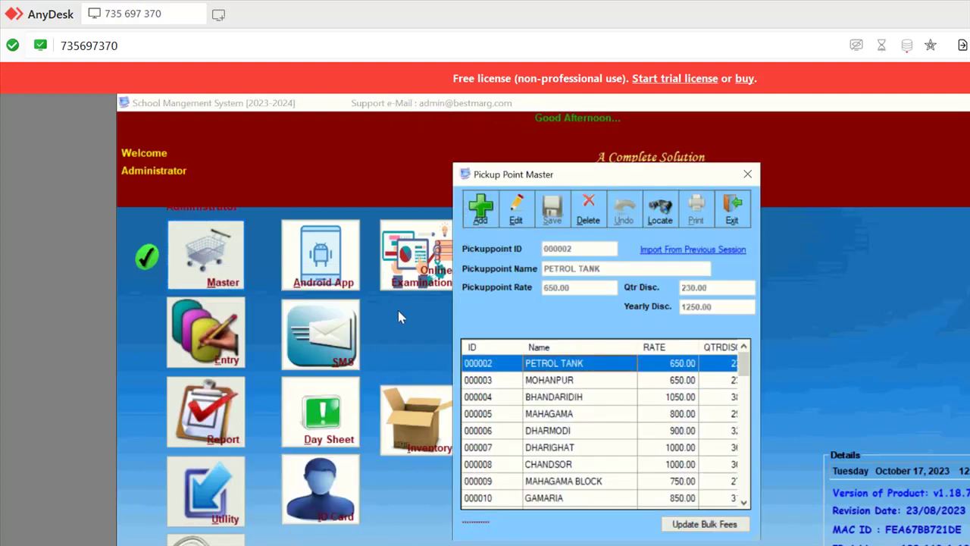
key(Down)
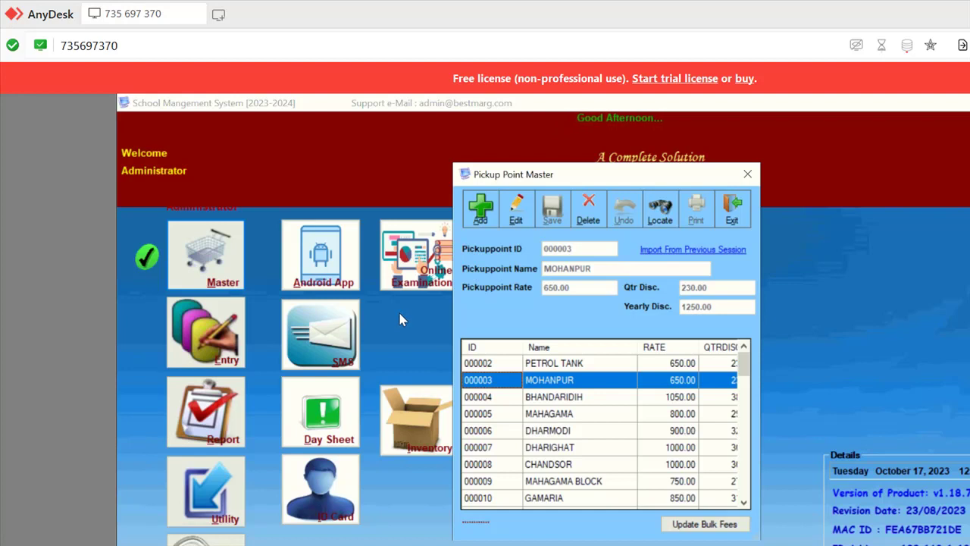
key(Down)
key(Down)
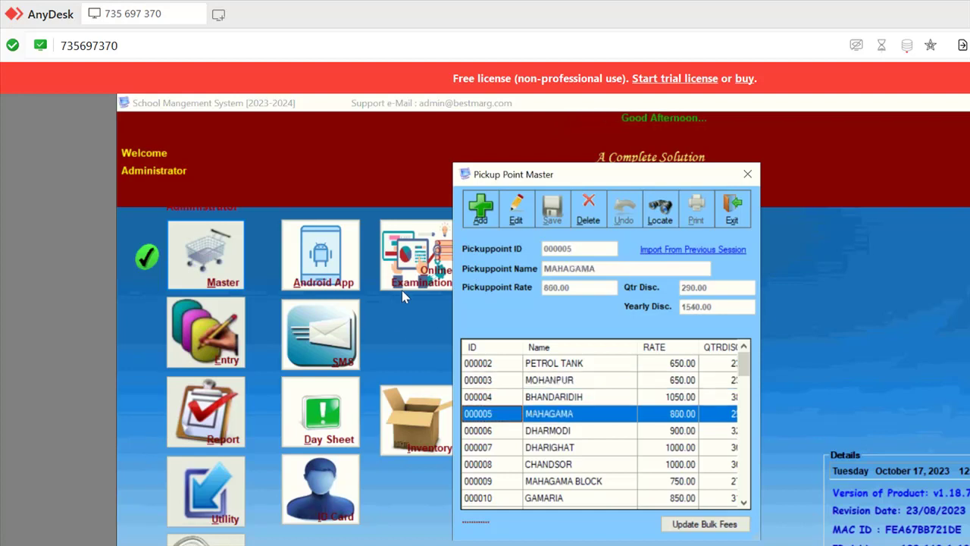
- Open the PETROL TANK pickup point for editing, review its rate and quarterly and yearly discounts, then discard the edit and close the master
key(Home)
click(515, 209)
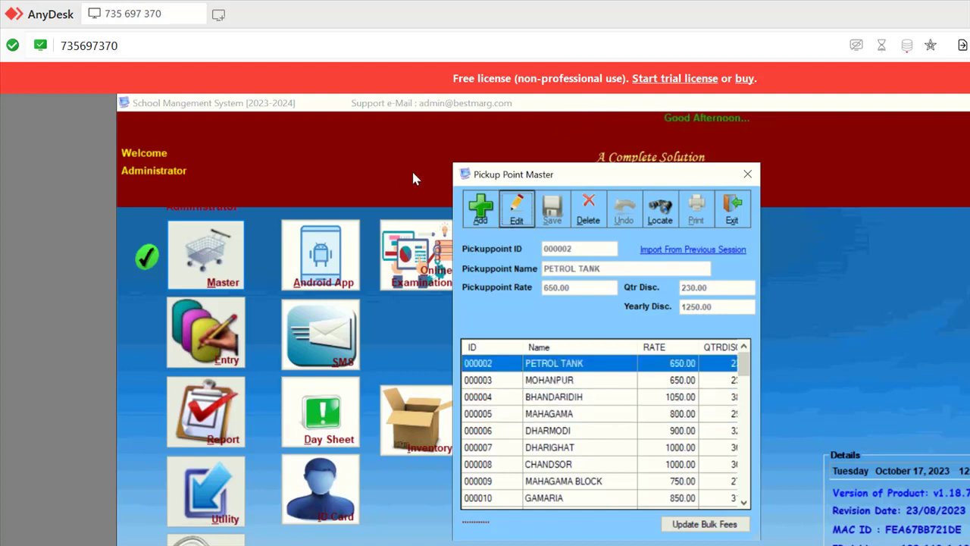
key(Tab)
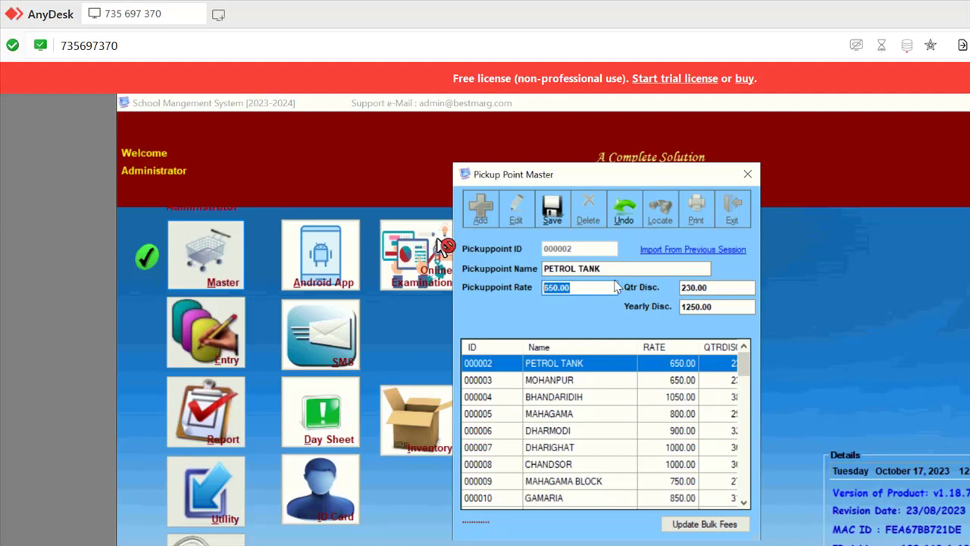
click(714, 292)
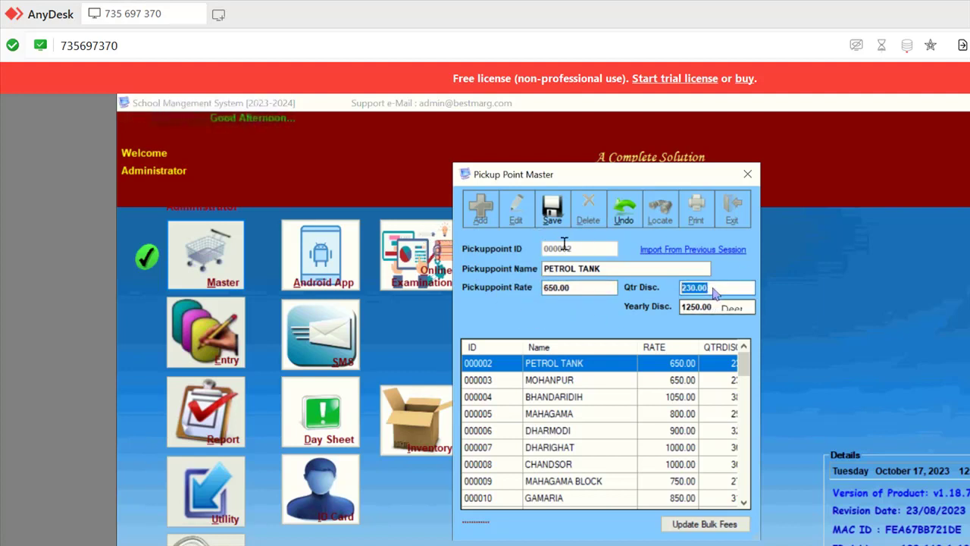
key(Tab)
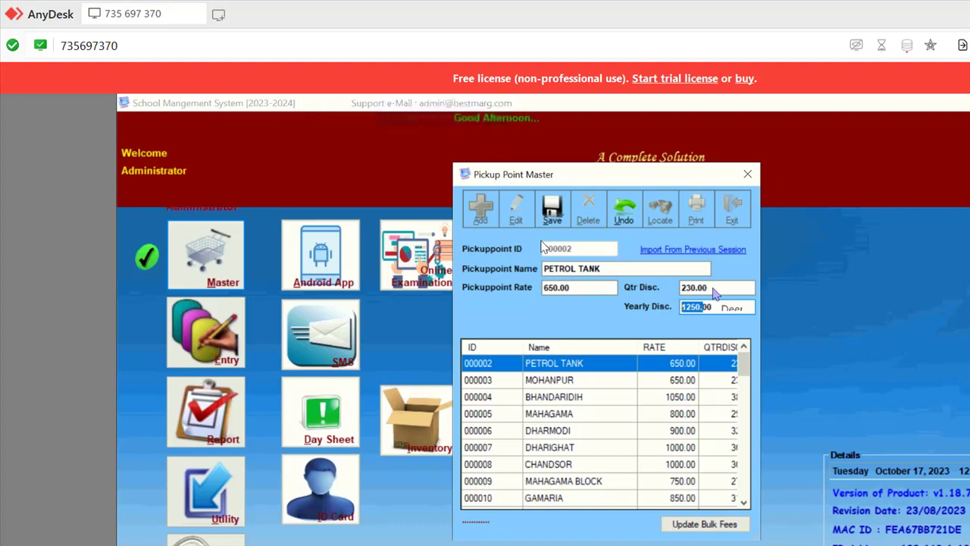
drag(722, 288, 680, 288)
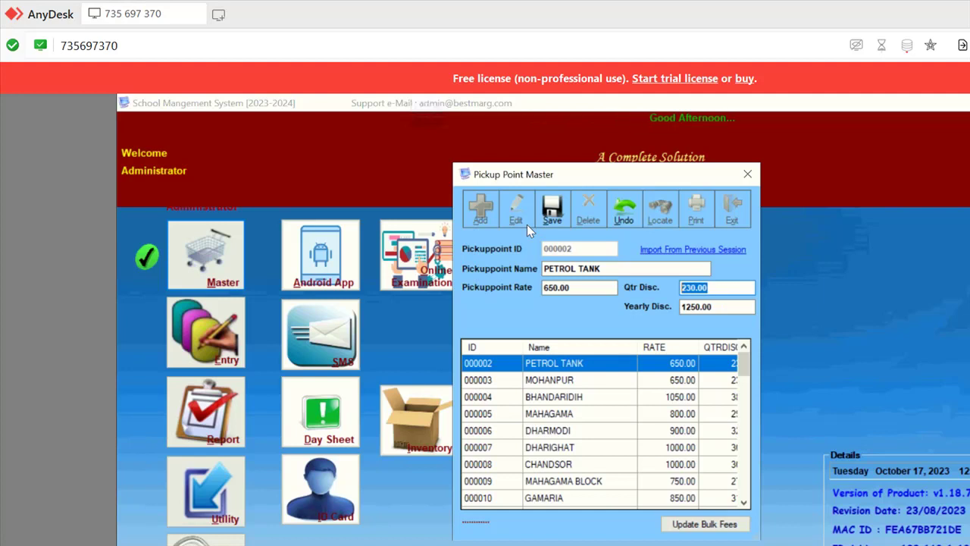
click(724, 307)
drag(546, 246, 511, 243)
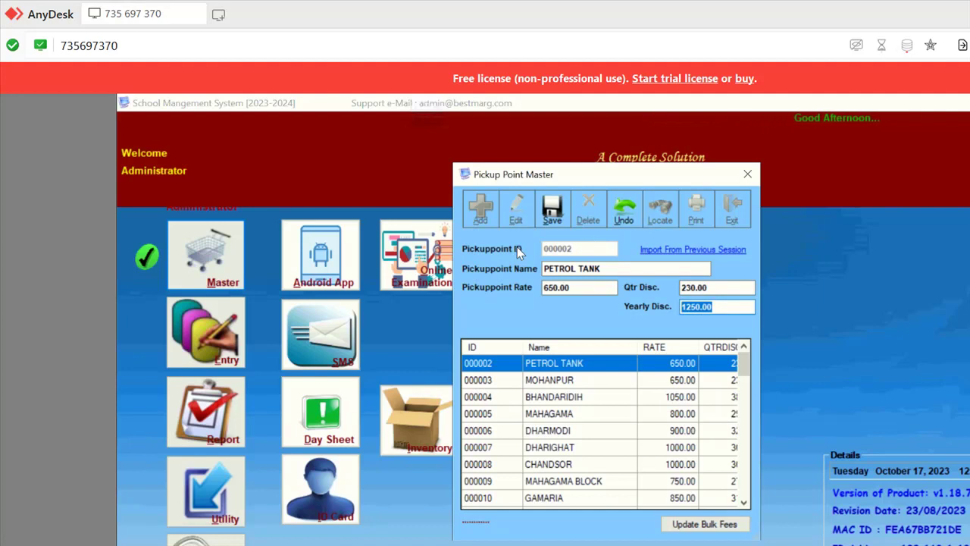
drag(582, 248, 508, 246)
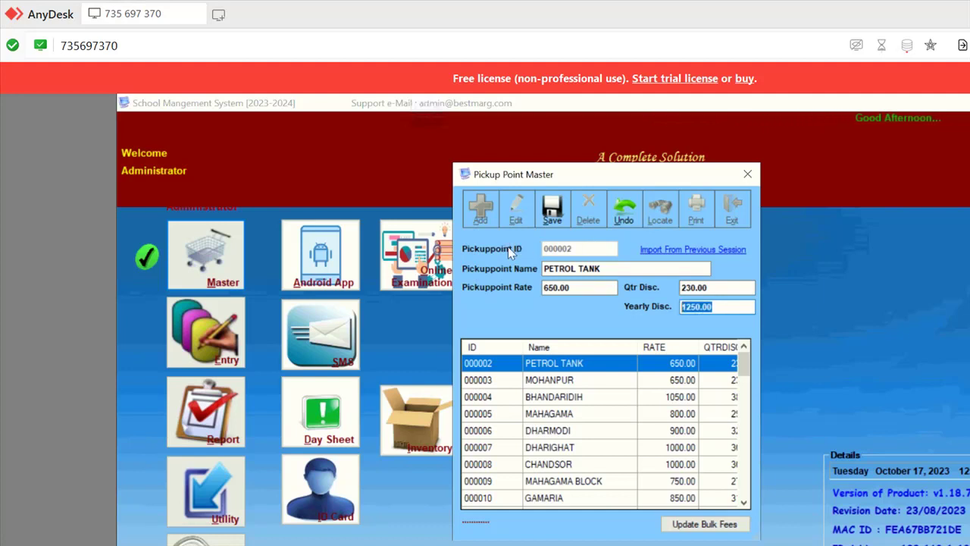
click(507, 177)
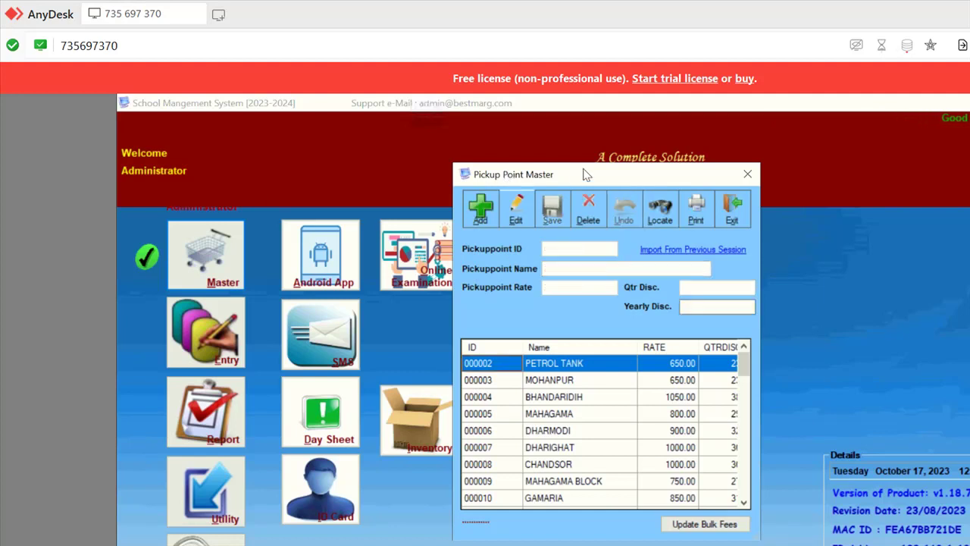
click(731, 208)
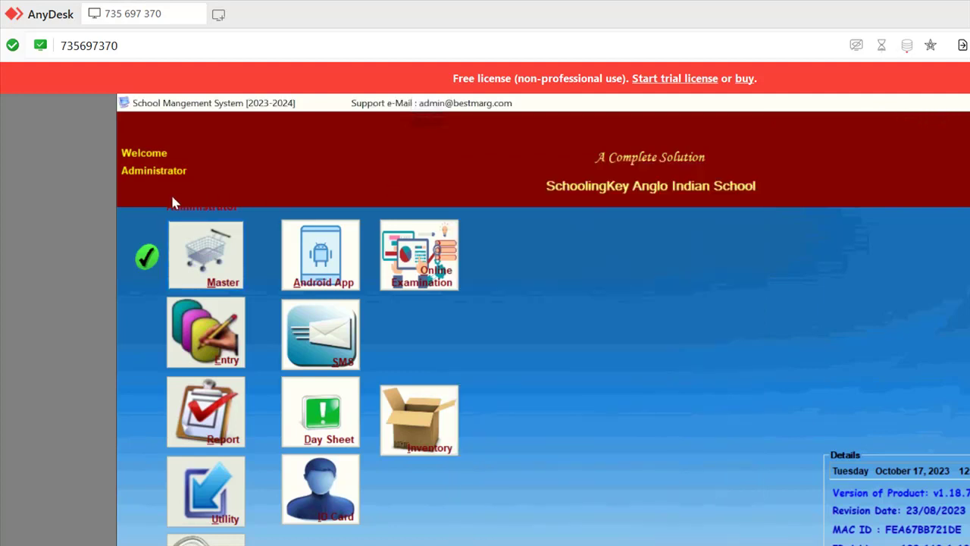
- Open the Vehicle Master from the transport masters and open the Bus 2 record for editing
click(227, 265)
mouse_move(319, 372)
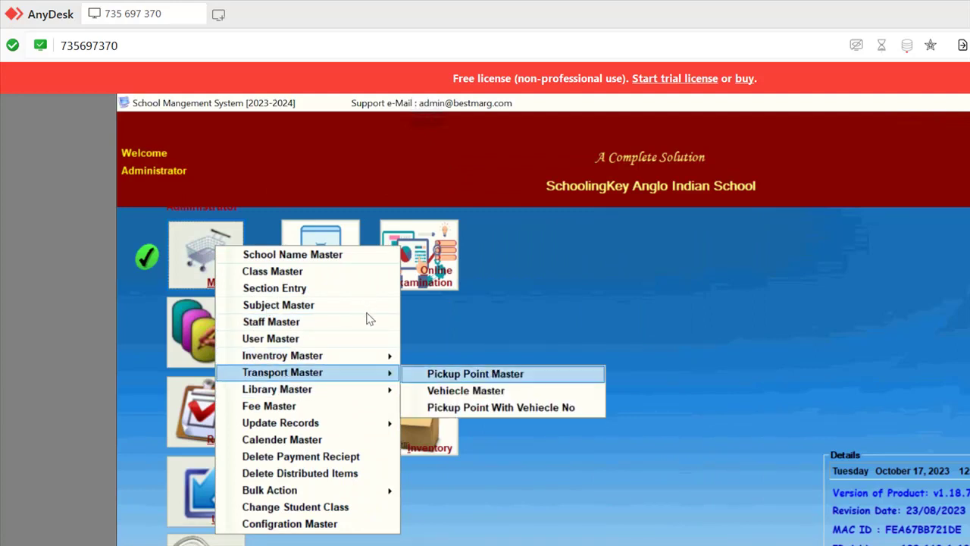
click(465, 390)
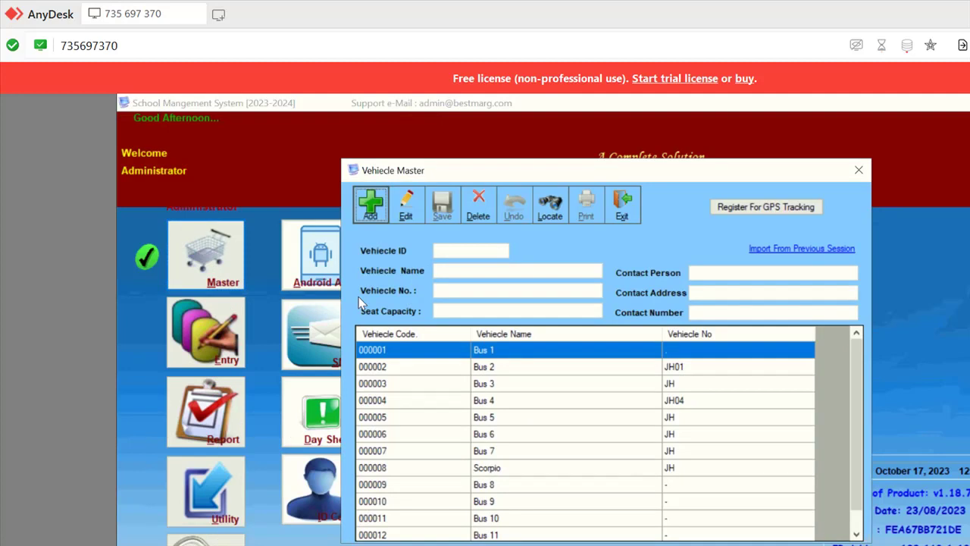
key(Down)
click(403, 209)
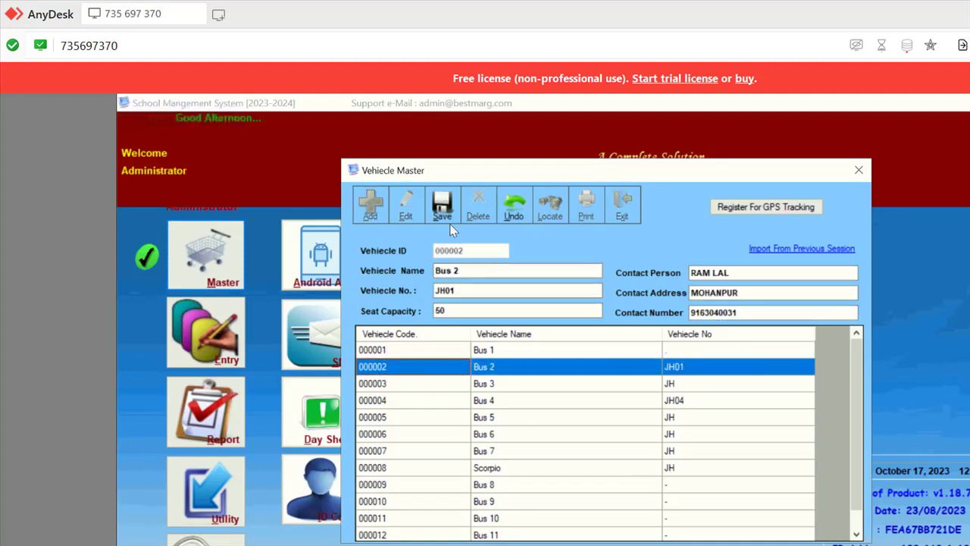
- Review the Bus 2 record's vehicle and contact fields, discard the edit, and close the Vehicle Master
key(Tab)
key(Tab)
key(Tab)
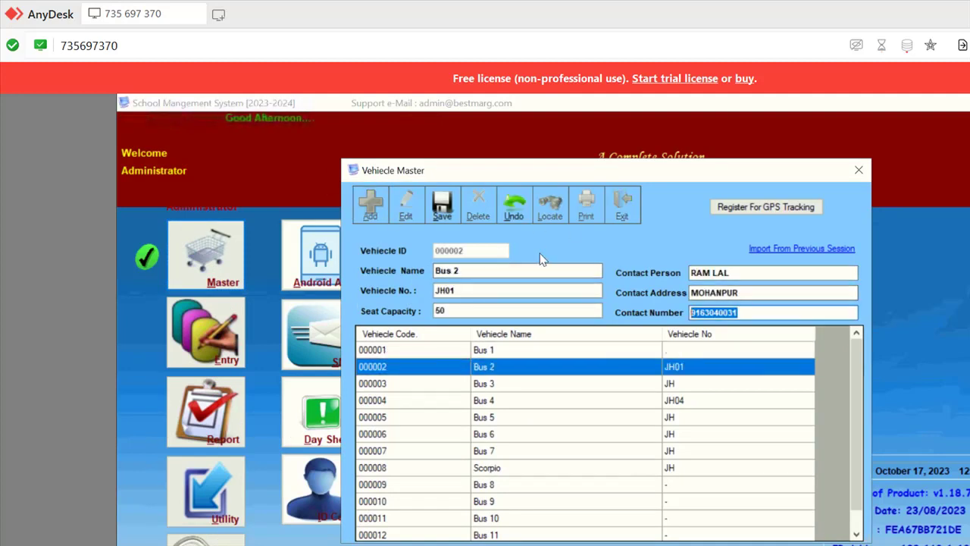
click(512, 218)
click(622, 207)
- Open the Pickup Point With Vehicle master and open the PETROL TANK assignment for editing
click(216, 291)
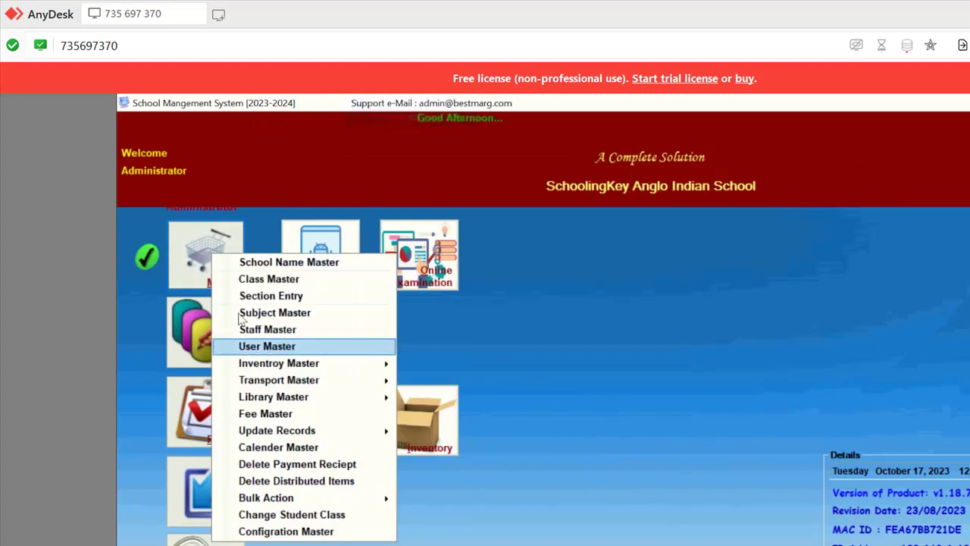
click(422, 342)
click(356, 285)
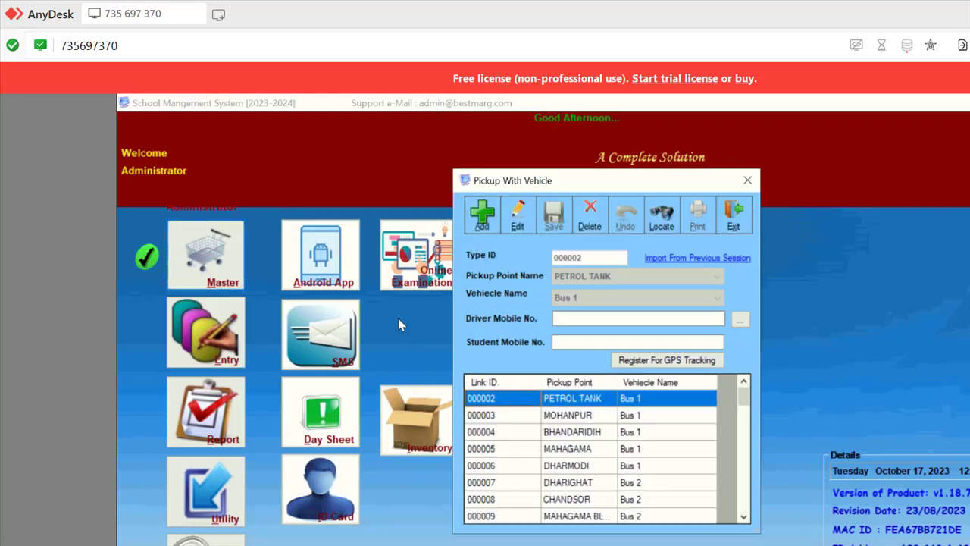
click(482, 215)
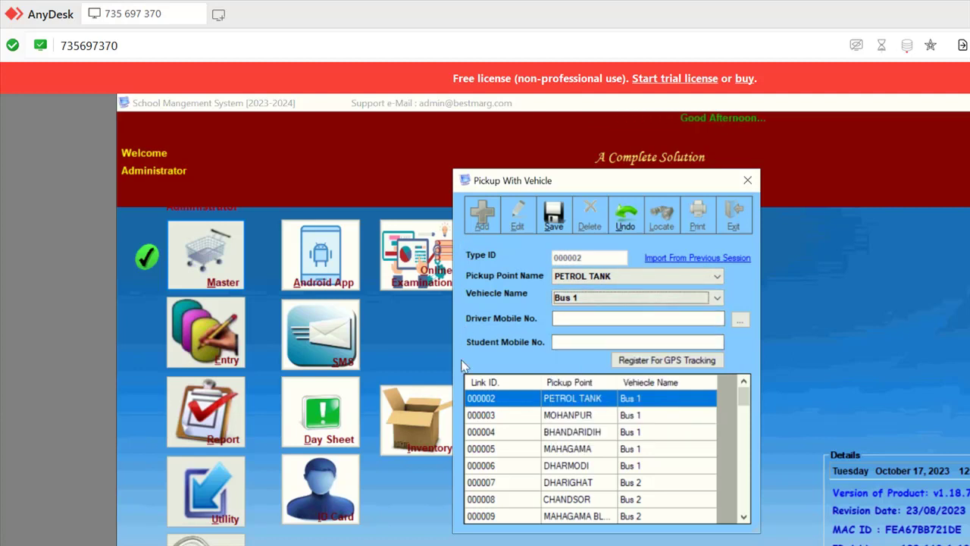
- Look through the list of pickup points and their assigned buses, cancel the edit, and close the Pickup With Vehicle master
key(Escape)
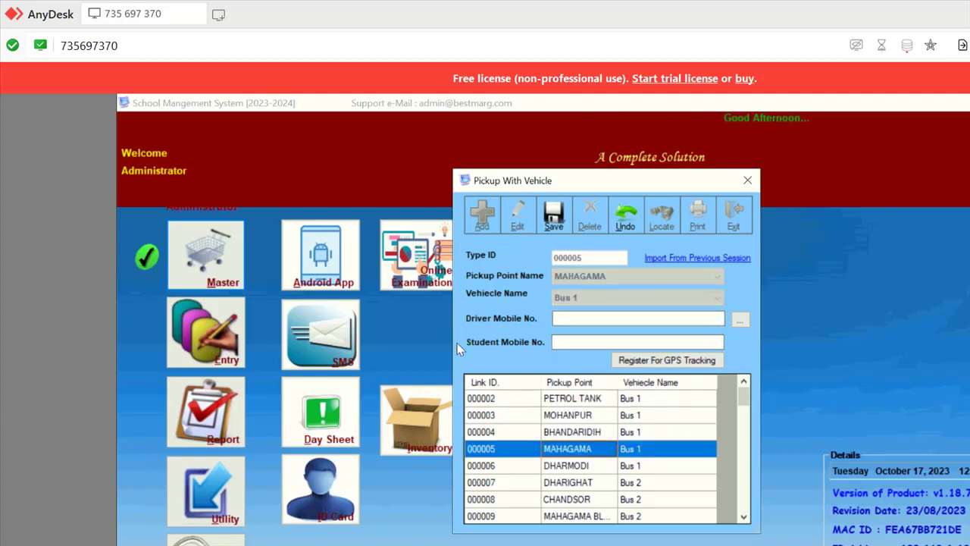
scroll(521, 357, down, 2)
scroll(520, 354, down, 8)
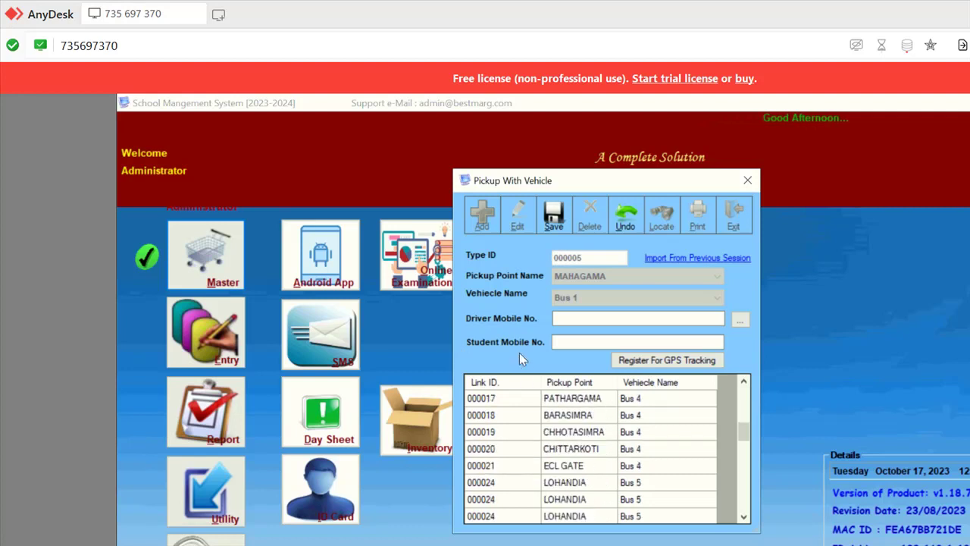
scroll(515, 229, down, 2)
key(Escape)
key(Escape)
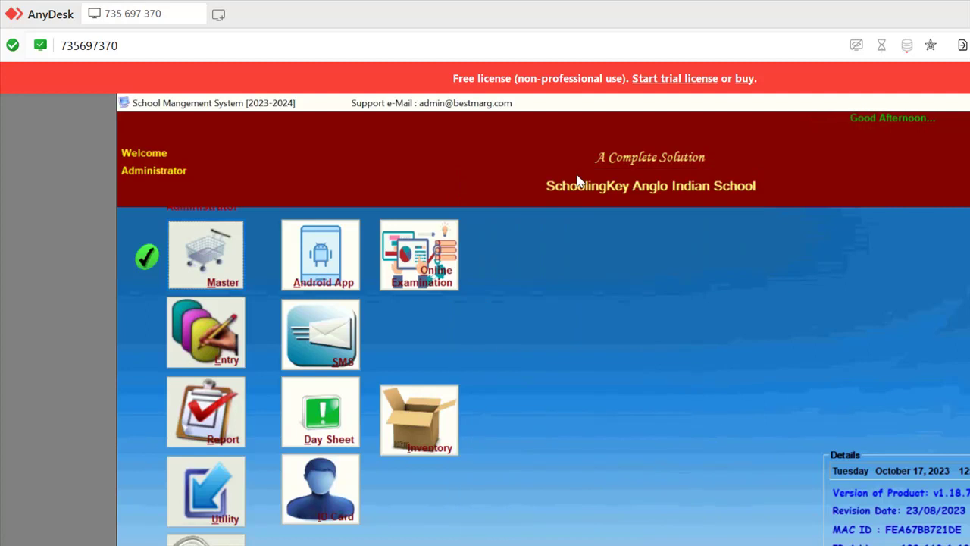
- Open the Book Type Master from the library masters, view its entry fields, and close it
click(169, 219)
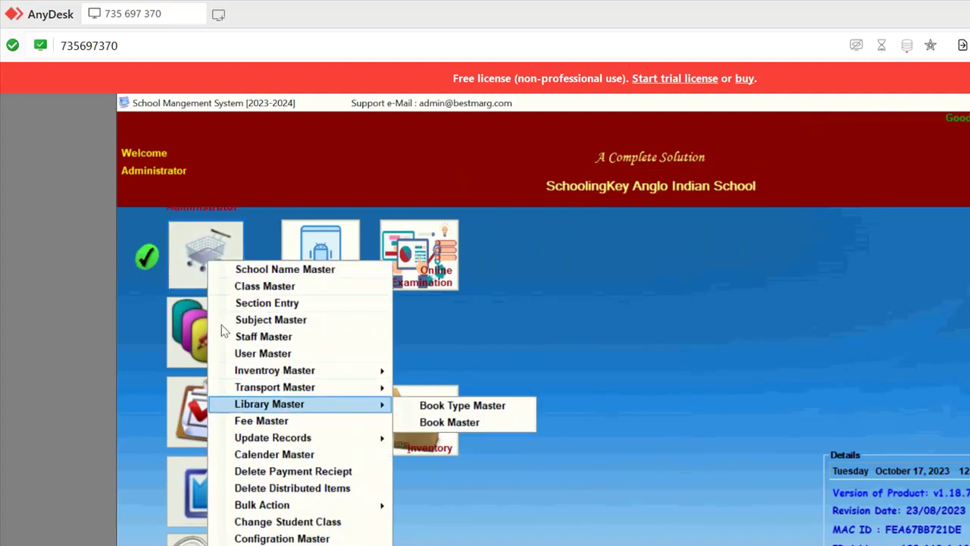
key(Up)
key(Up)
key(Up)
key(Down)
key(Down)
key(Down)
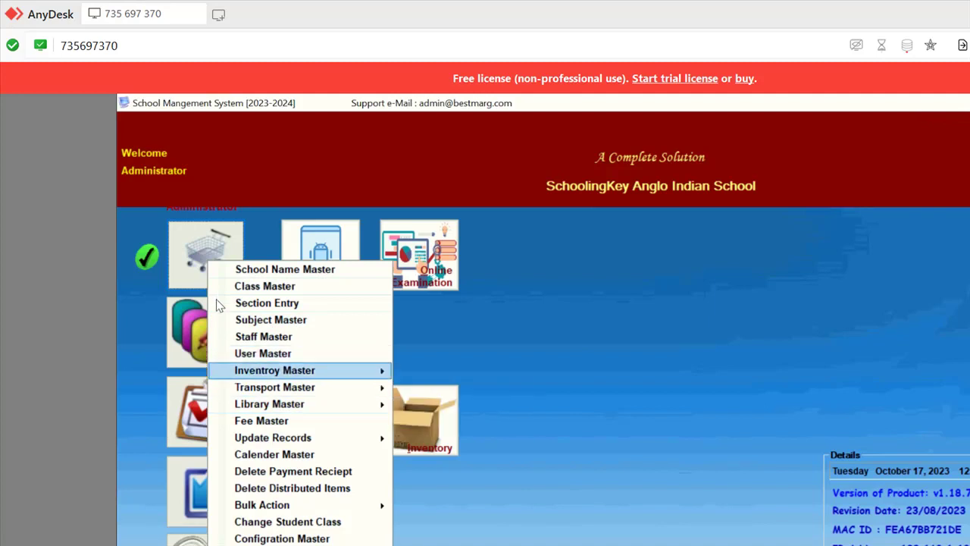
key(Right)
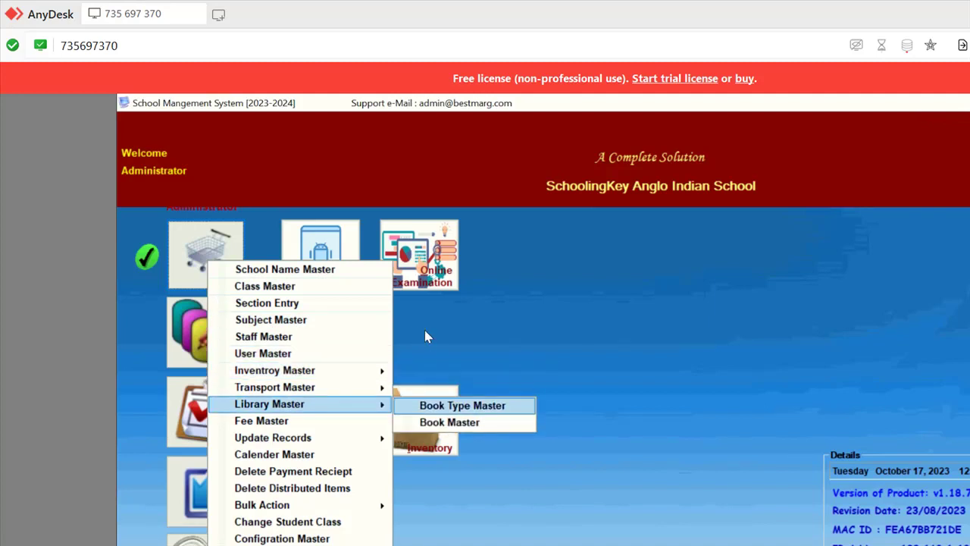
key(Return)
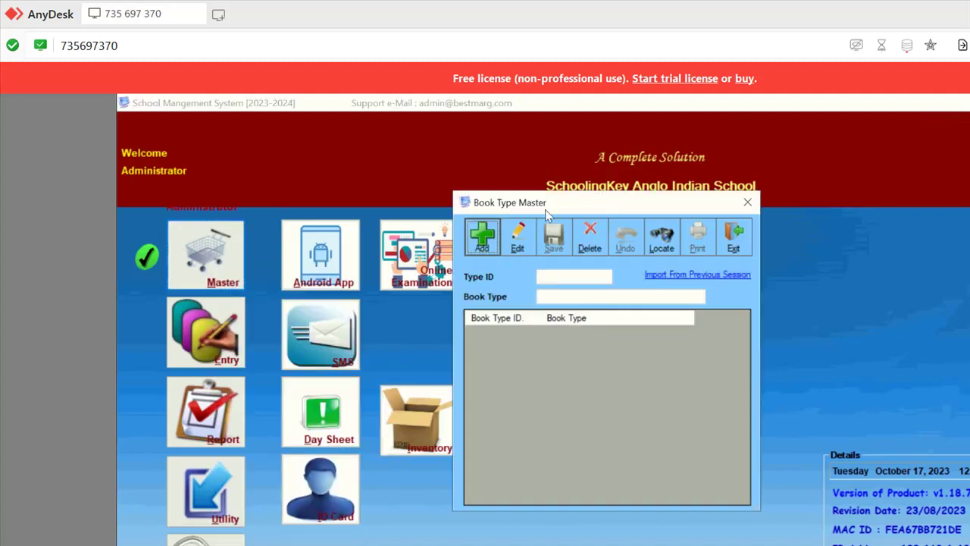
click(733, 237)
- View the library master options and open the Fee Master
click(193, 227)
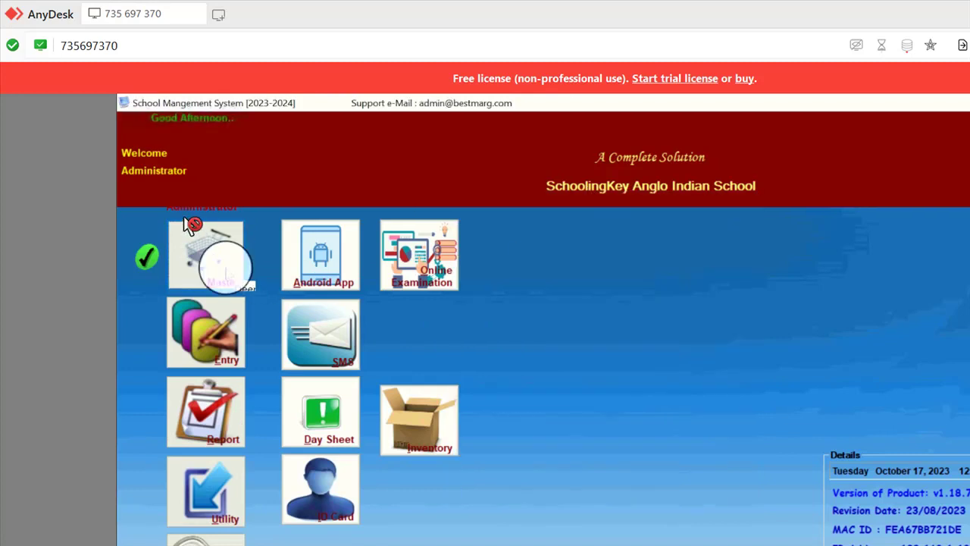
click(179, 226)
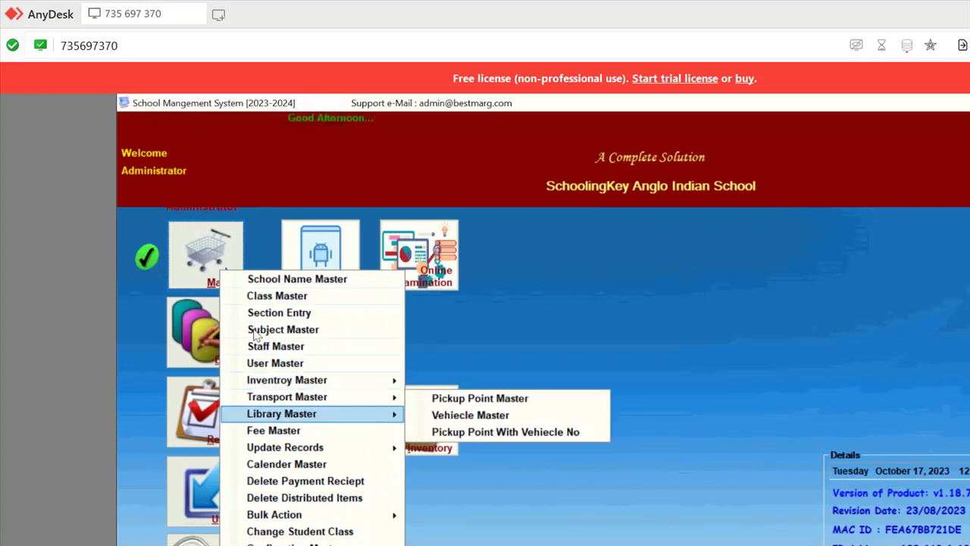
mouse_move(303, 413)
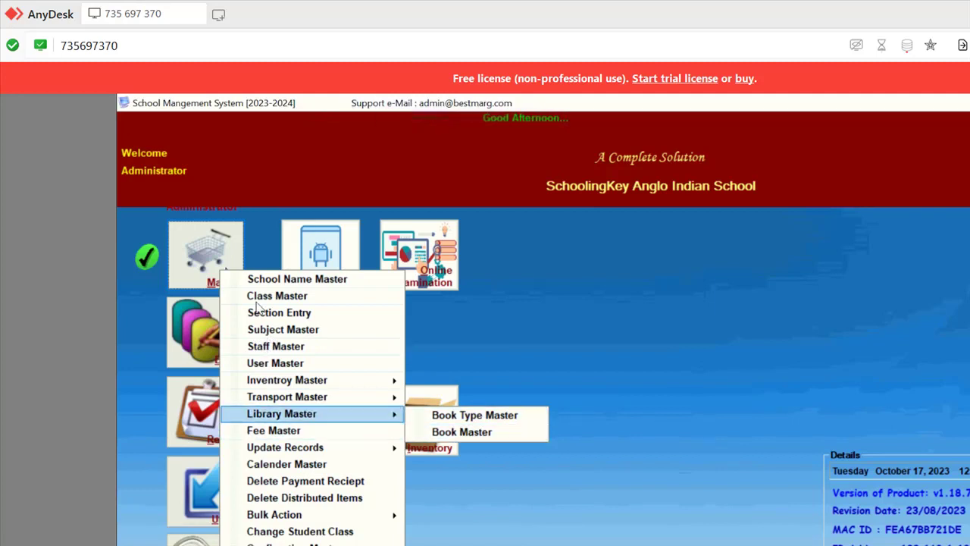
key(Down)
key(Down)
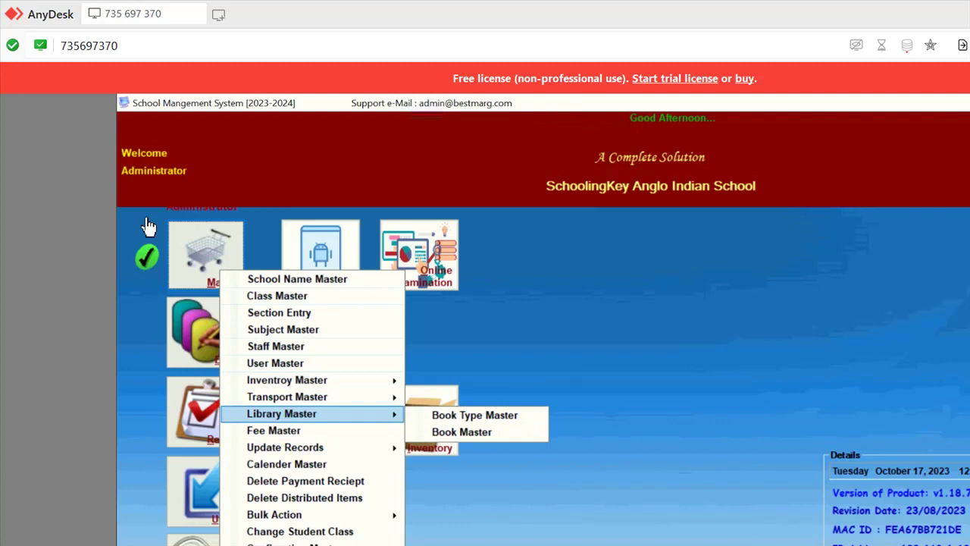
key(Down)
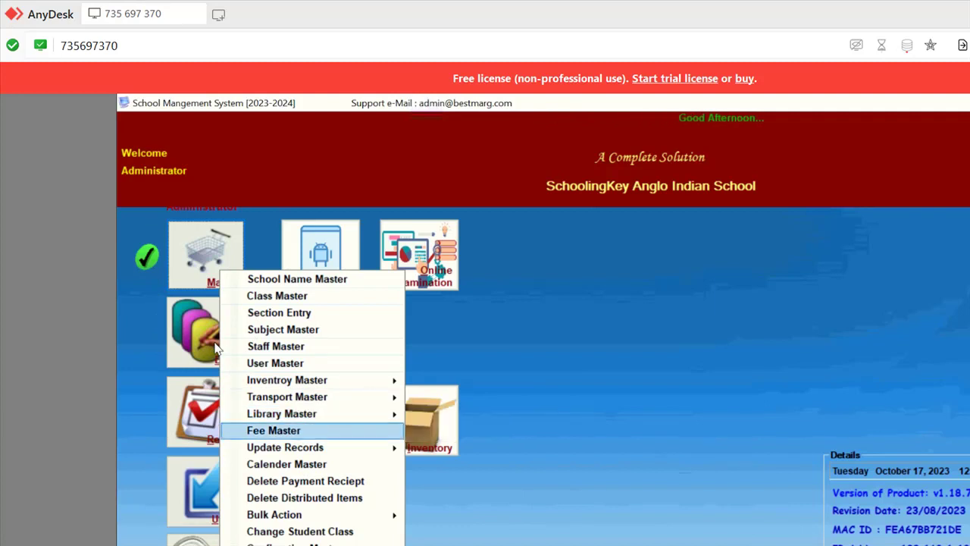
key(Return)
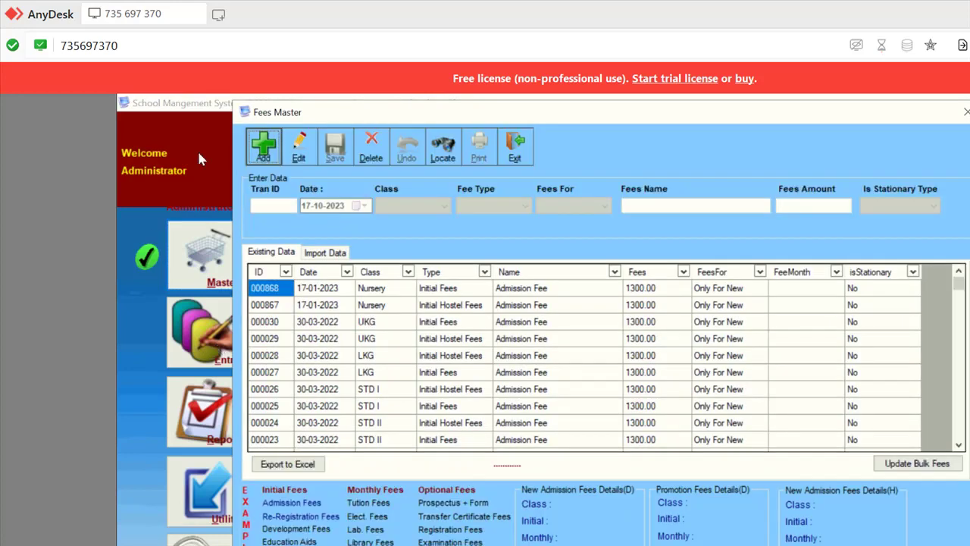
- Filter the existing fees list to show only the LKG class
click(262, 147)
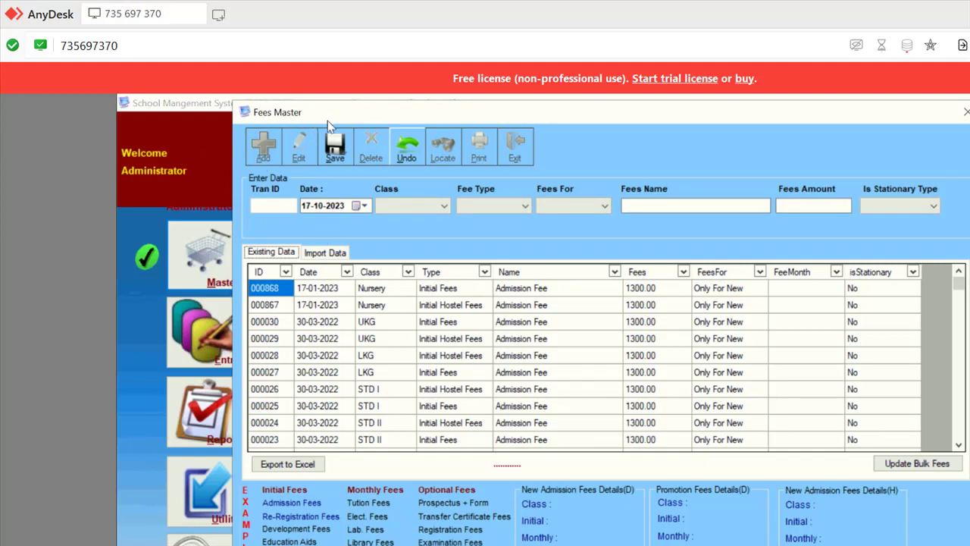
click(406, 147)
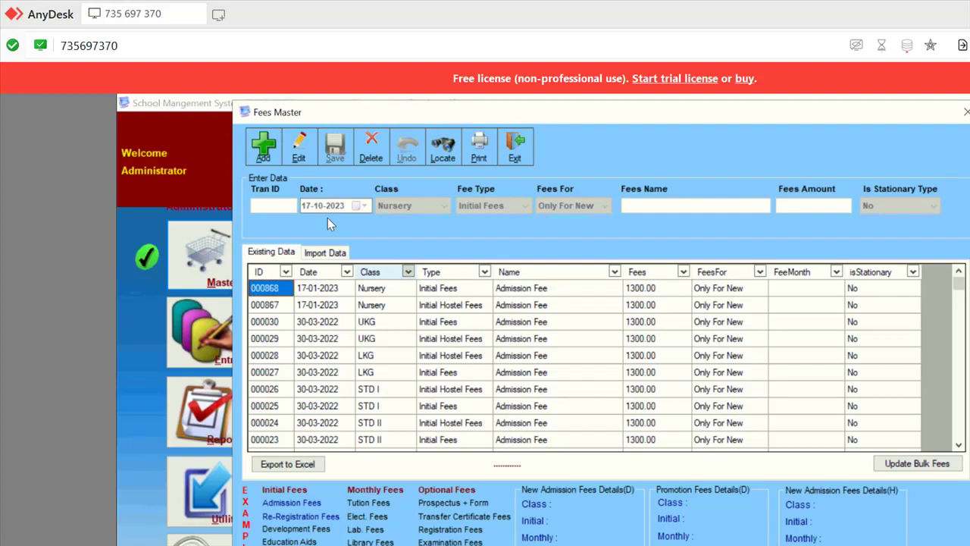
click(408, 271)
click(407, 385)
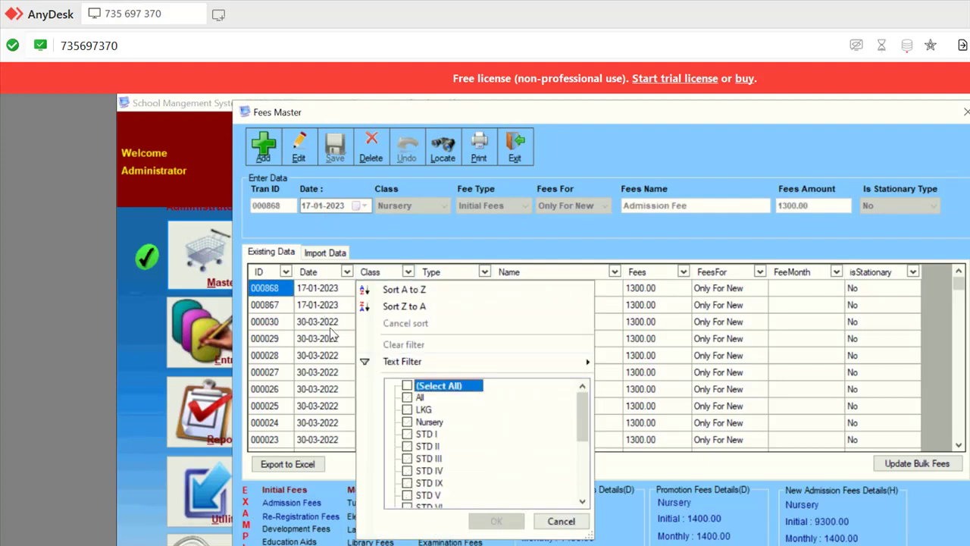
click(406, 409)
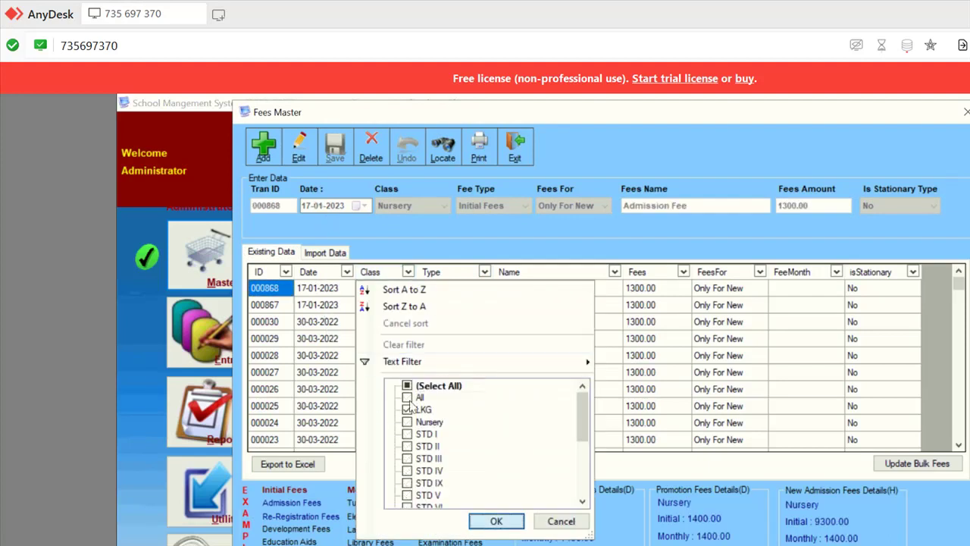
key(Return)
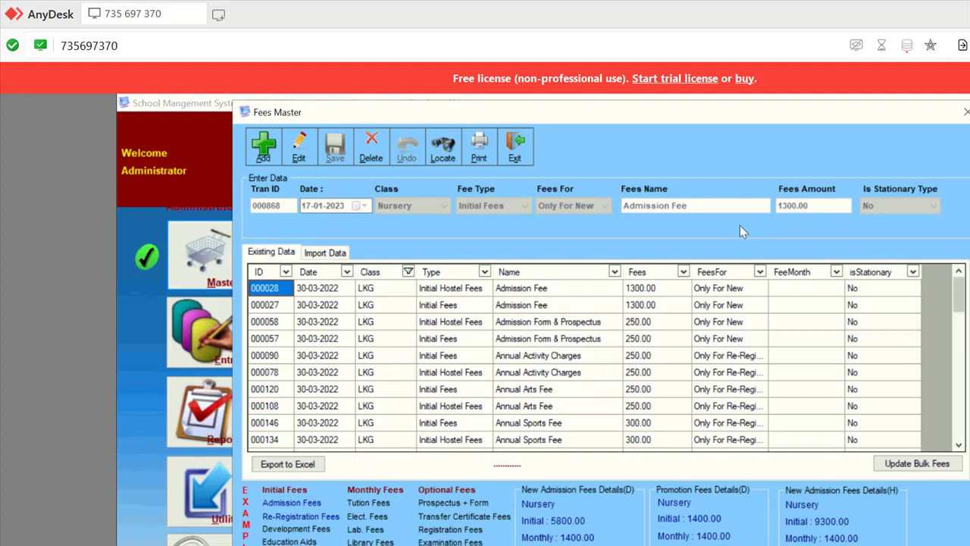
- Start a new fee record and set its class to LKG
click(263, 145)
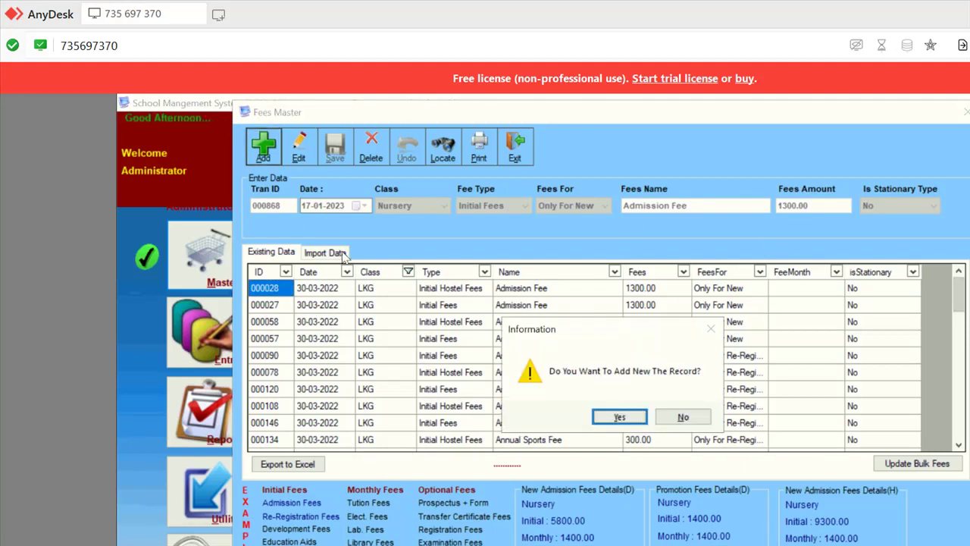
key(Return)
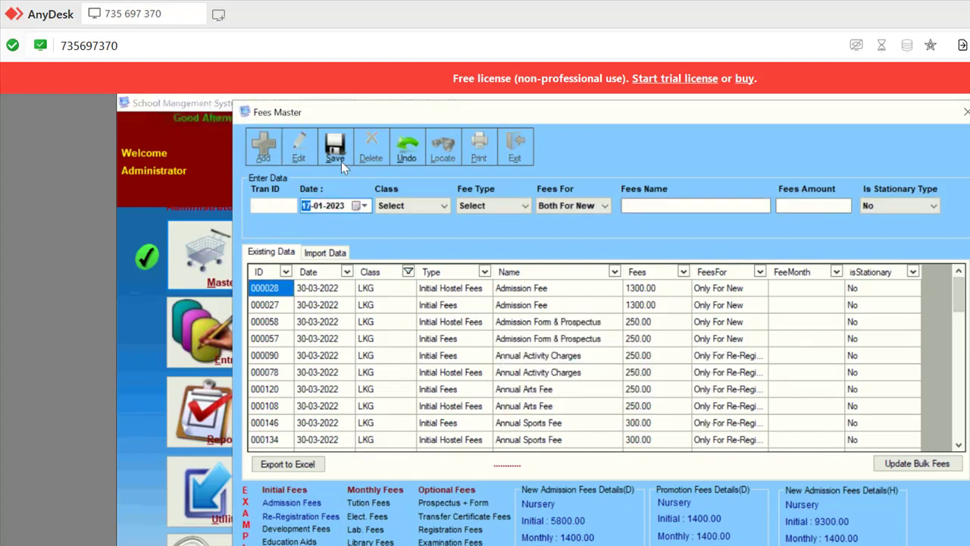
key(Tab)
key(Down)
key(Down)
key(Down)
key(Down)
key(Down)
key(Up)
key(Up)
key(Up)
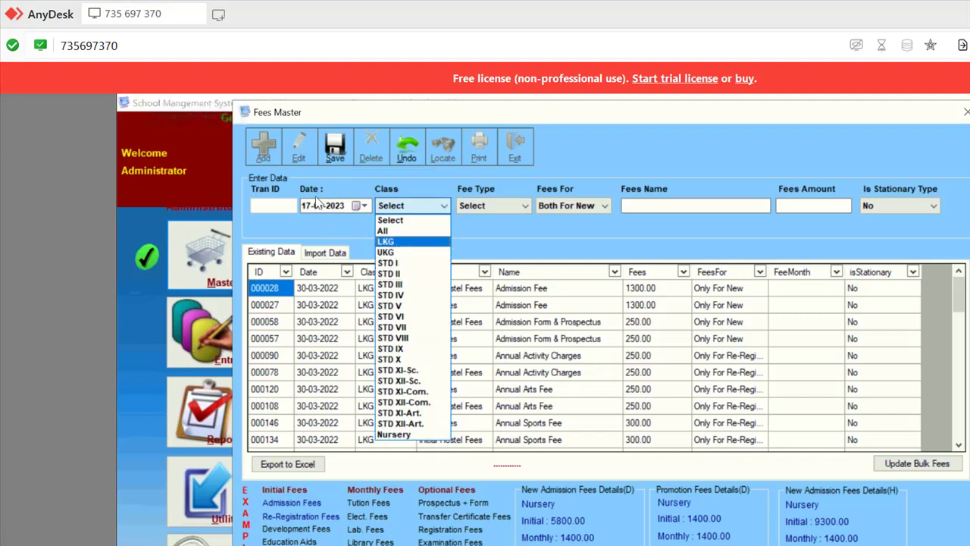
key(Tab)
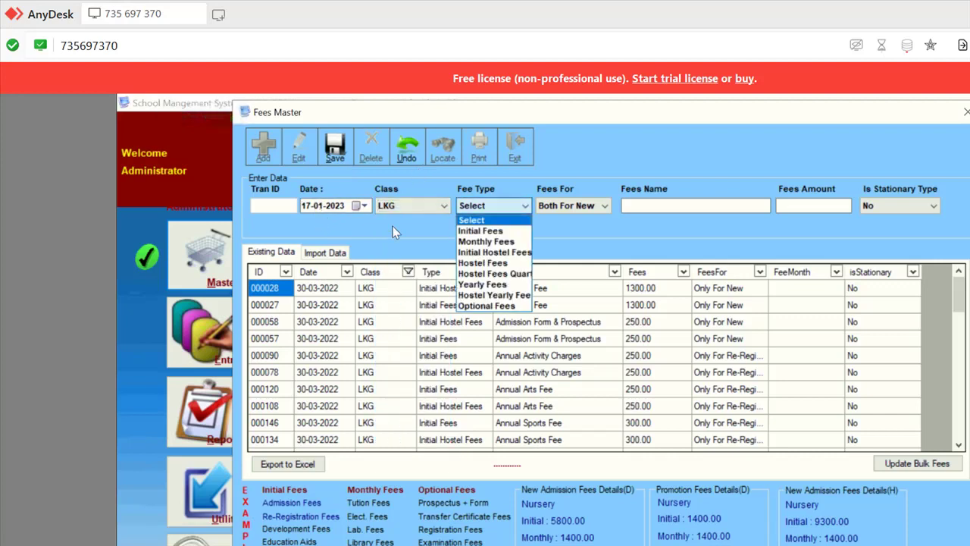
- Look through the fee type options for the new record, from Initial Fees to Optional Fees
key(Down)
key(Down)
key(Down)
key(Down)
key(Down)
key(Down)
key(Down)
key(Up)
key(Up)
key(Up)
key(Up)
key(Up)
key(Up)
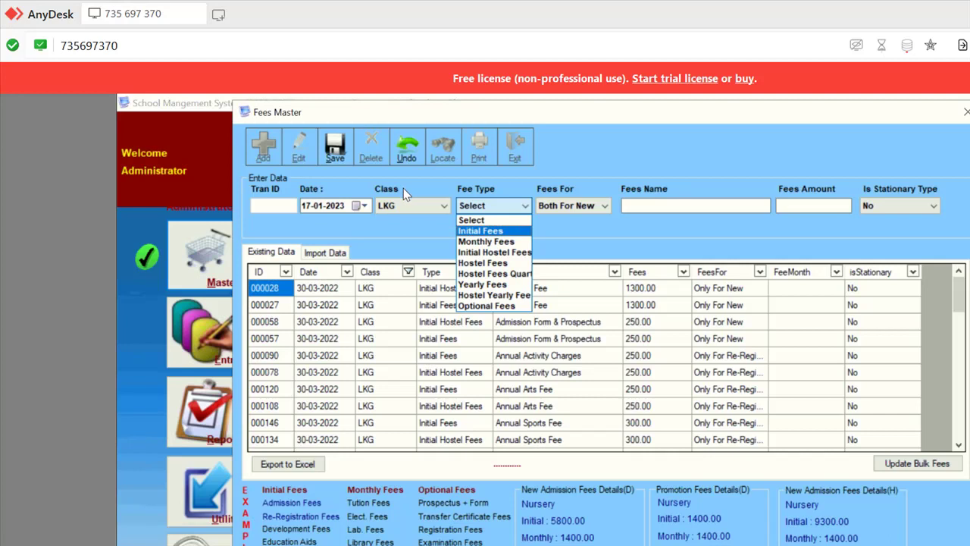
key(Down)
key(Down)
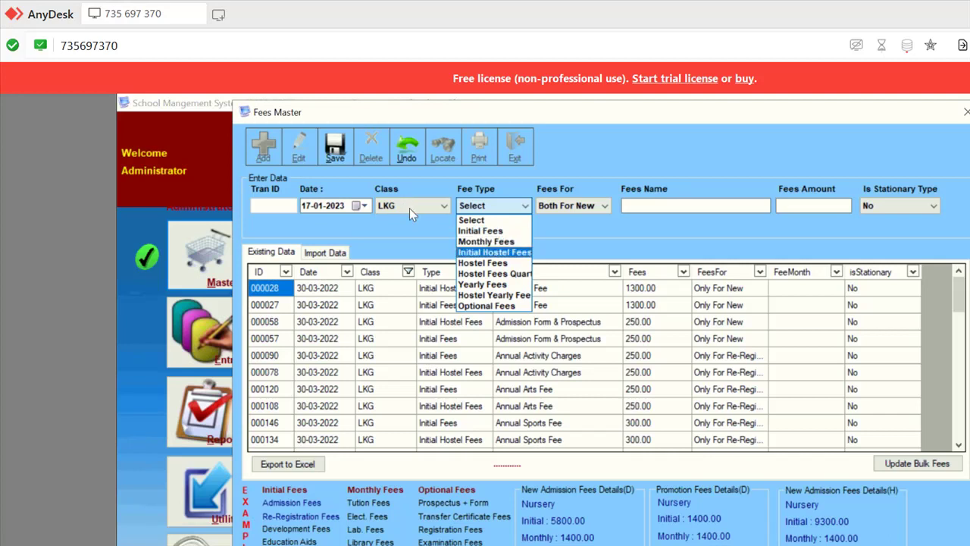
key(Down)
key(Down)
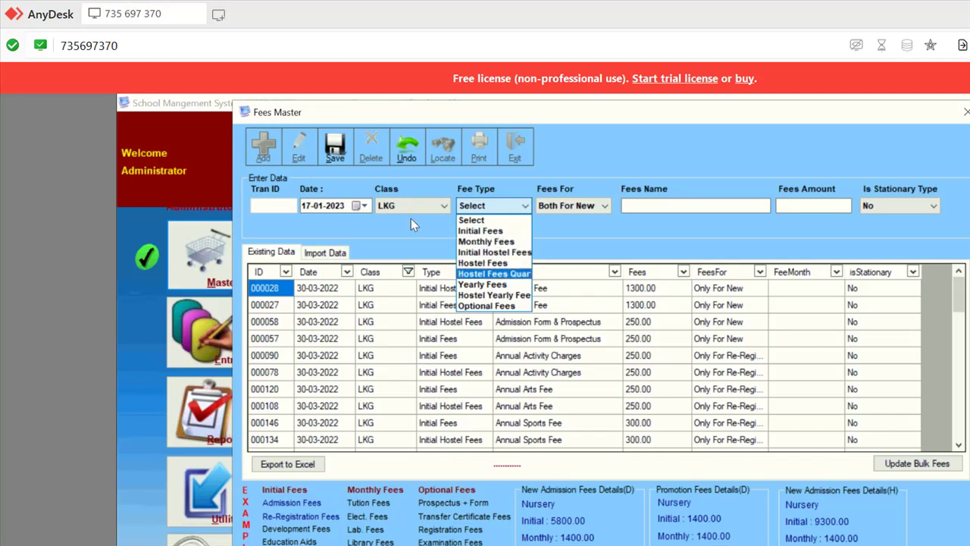
key(Down)
key(Down)
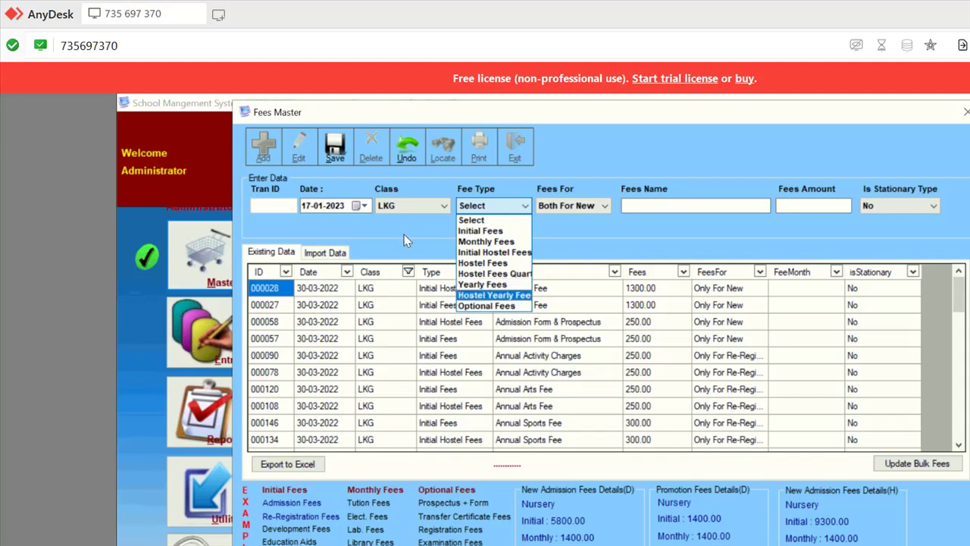
key(Down)
key(Up)
key(Up)
key(Up)
key(Up)
key(Up)
key(Up)
key(Up)
key(Up)
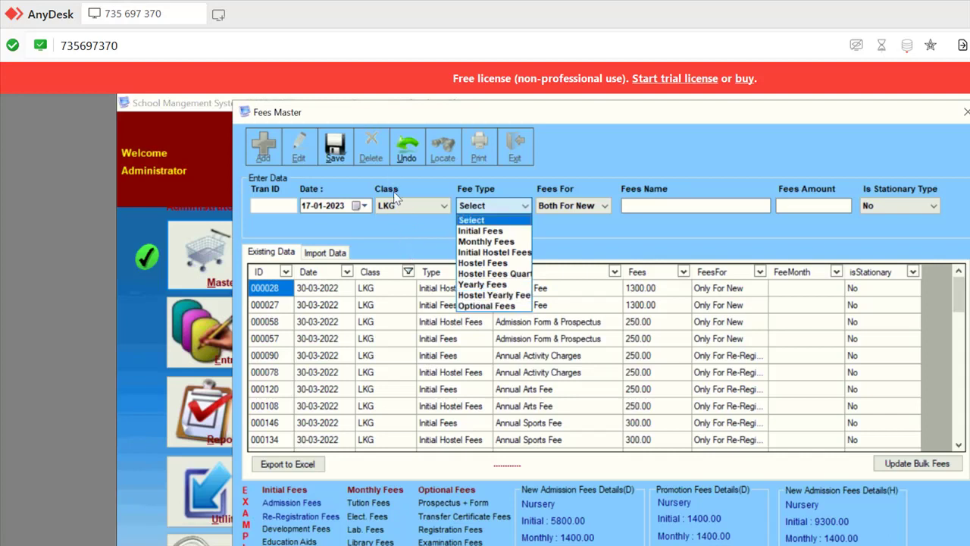
- Set the new record's fee type to Initial Fees
key(Down)
key(Down)
key(Up)
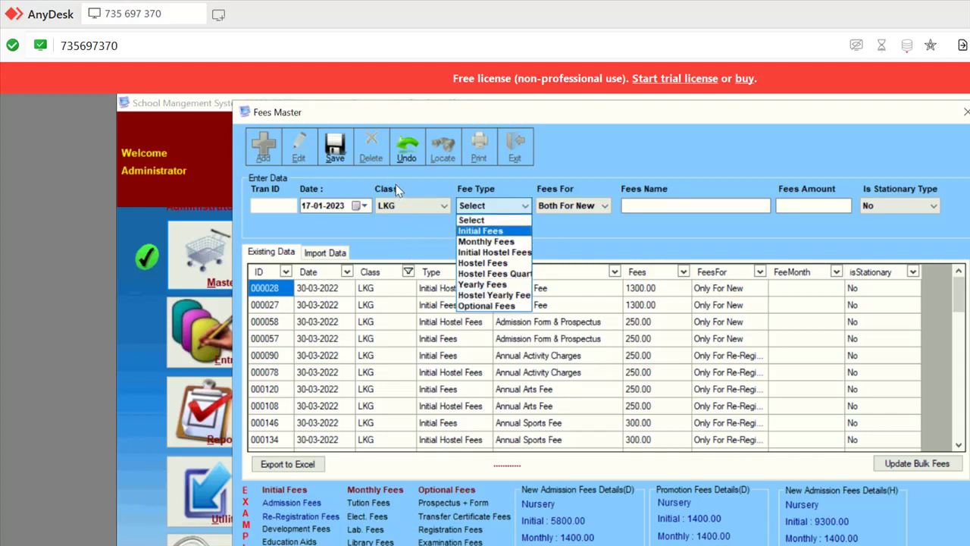
key(Return)
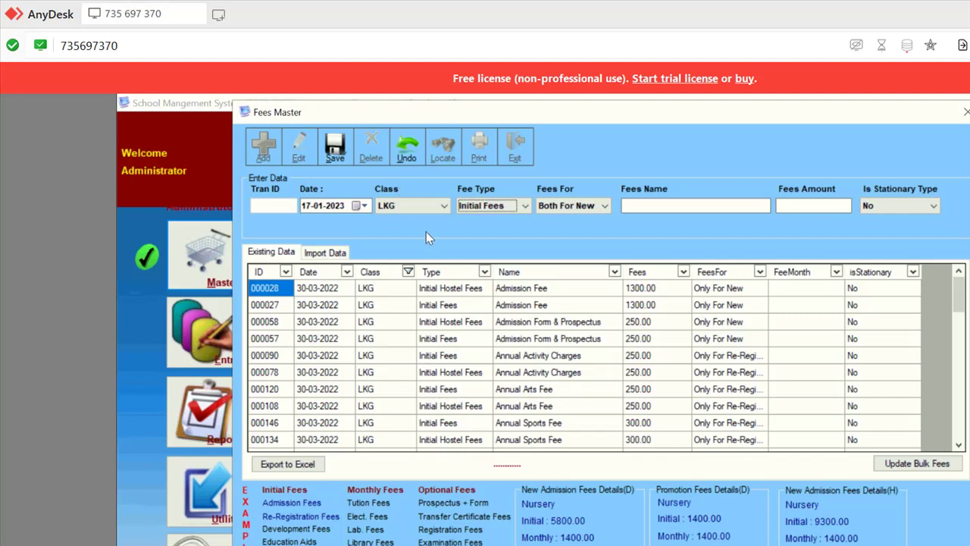
- Look through the LKG fee records from Admission Fee down to Annual Activity Charges
click(523, 288)
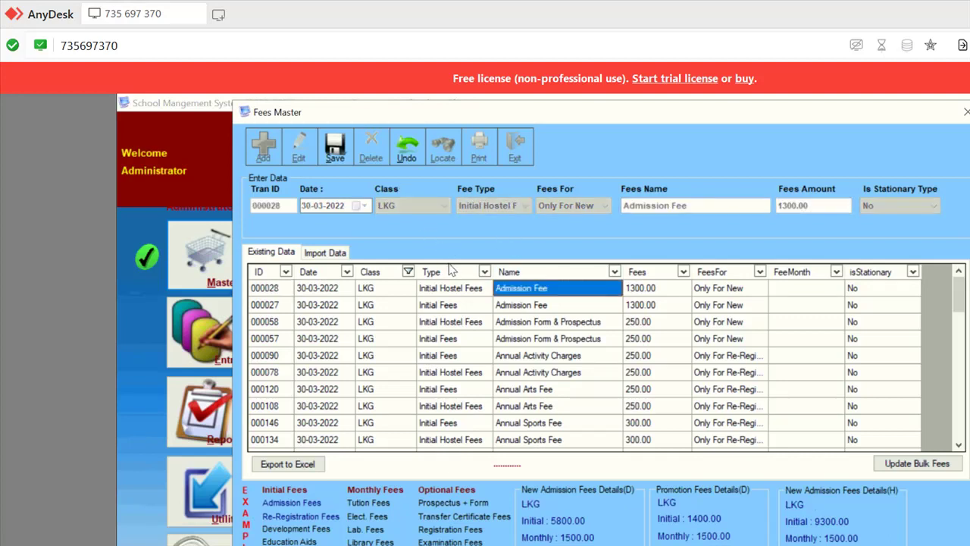
key(Down)
key(Down)
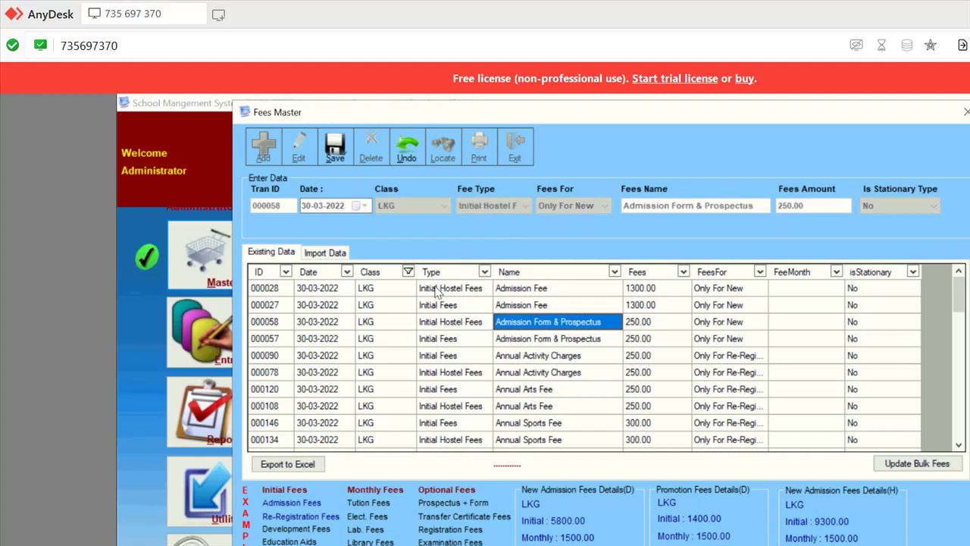
key(Down)
key(Down)
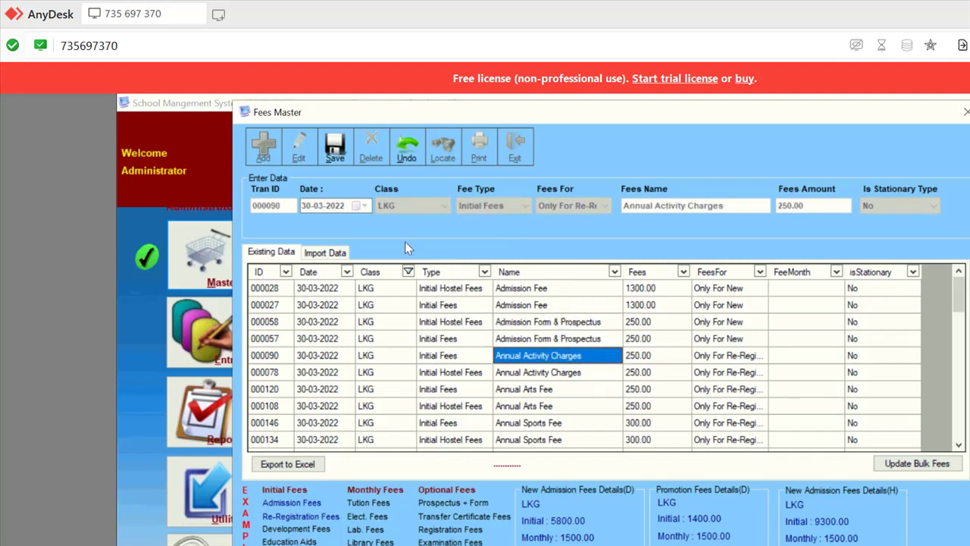
- Filter the fees list by type to Initial Fees and discard the unsaved new fee record
click(483, 272)
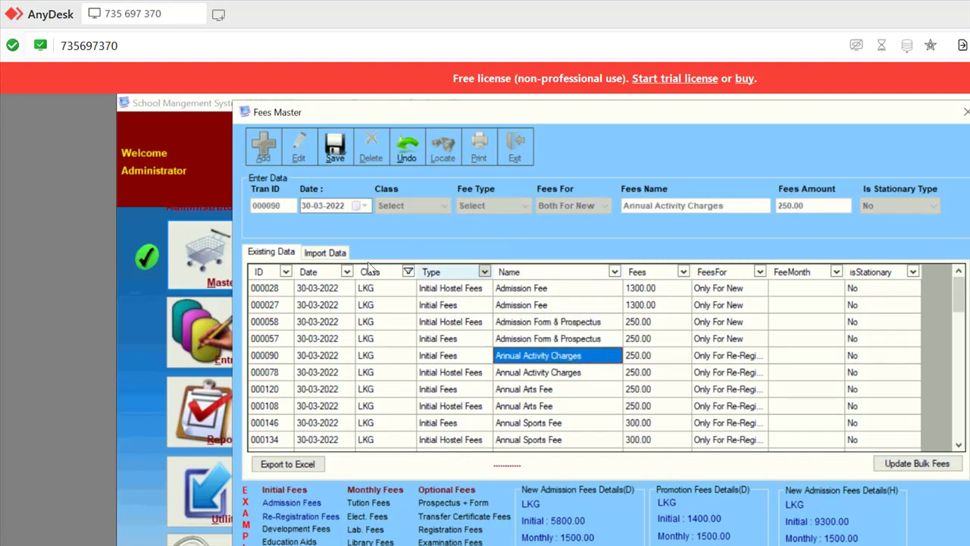
click(468, 385)
click(468, 434)
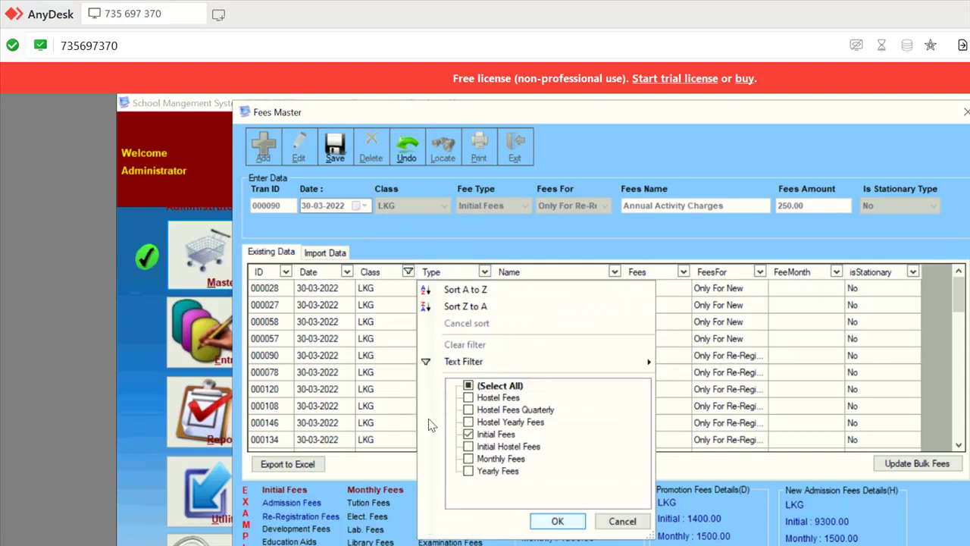
click(557, 521)
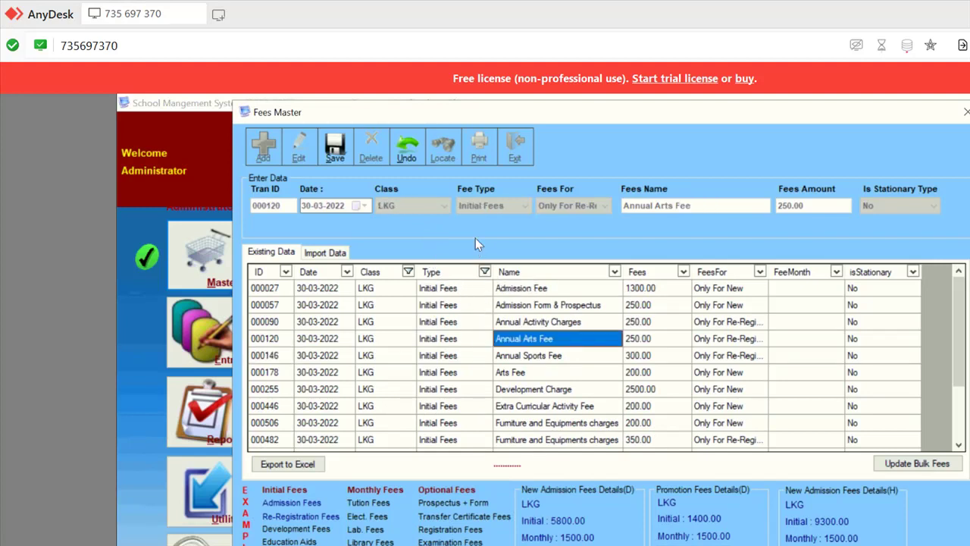
key(alt+u)
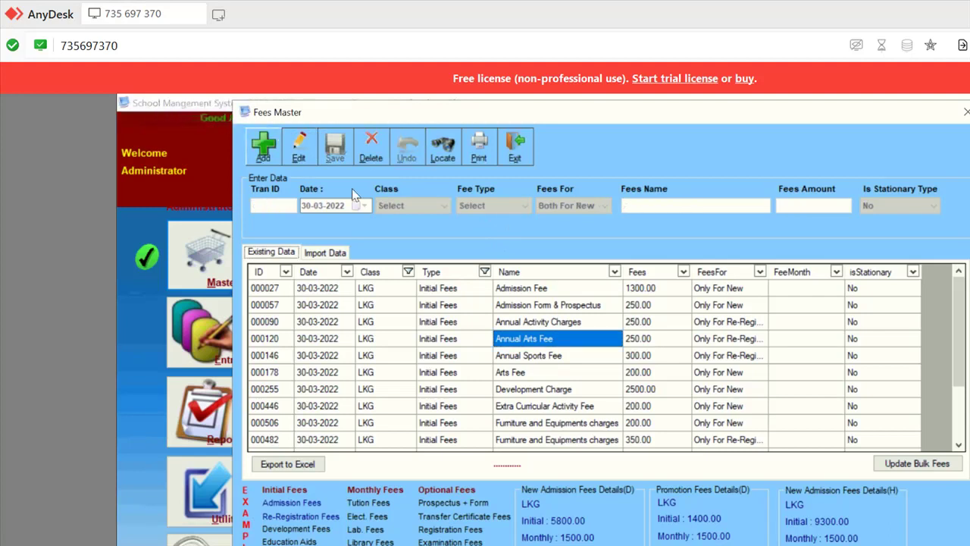
- Start a new fee record, look through its Fees For options, and cancel the record
click(266, 144)
key(Return)
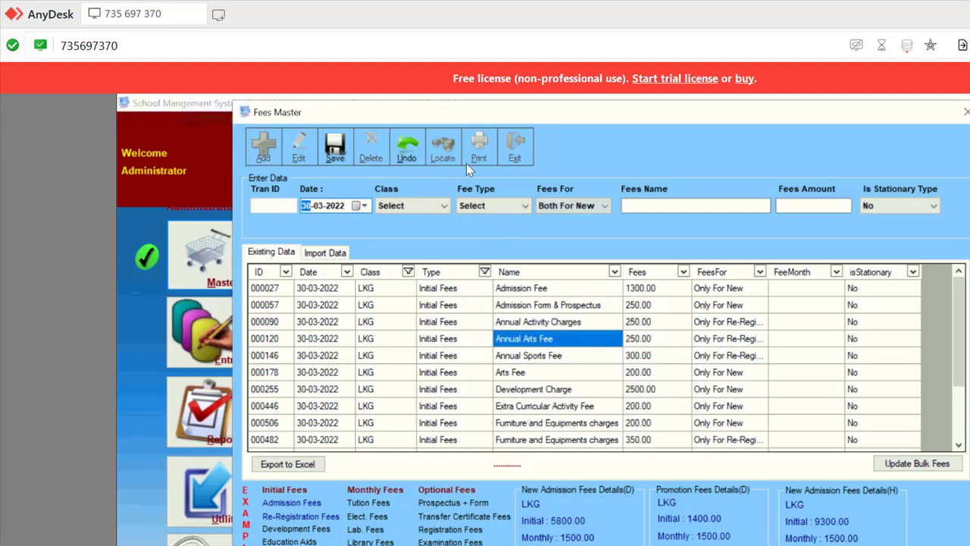
key(Up)
key(Up)
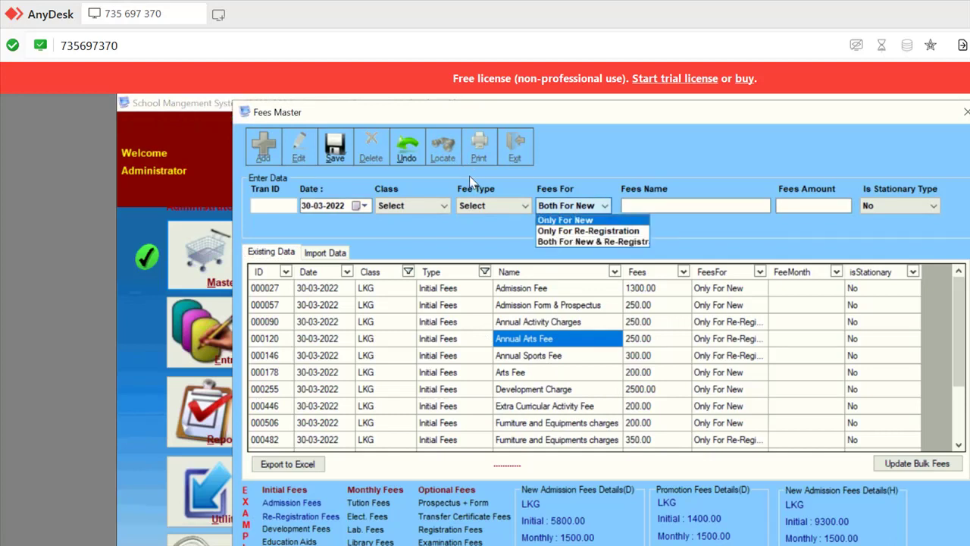
key(Down)
key(Down)
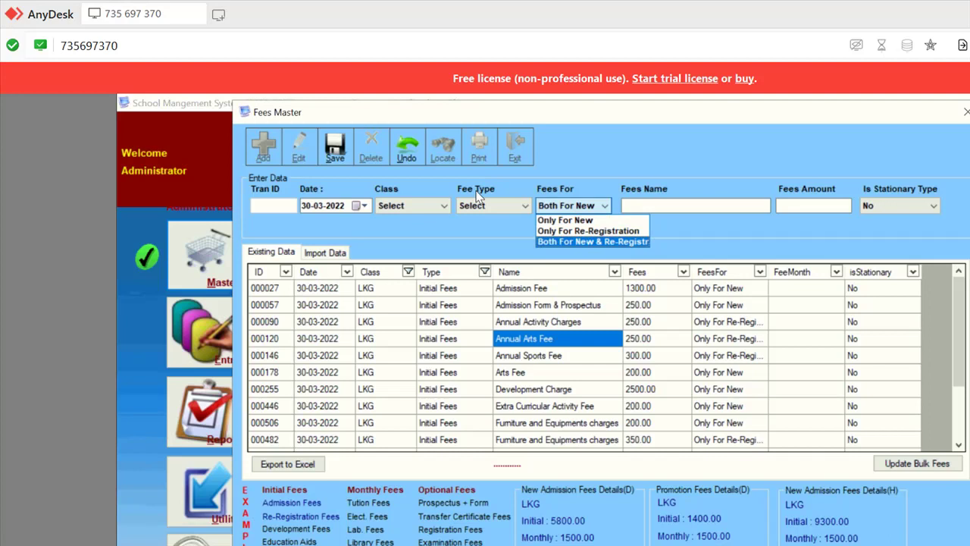
key(Up)
key(Up)
key(Down)
key(Down)
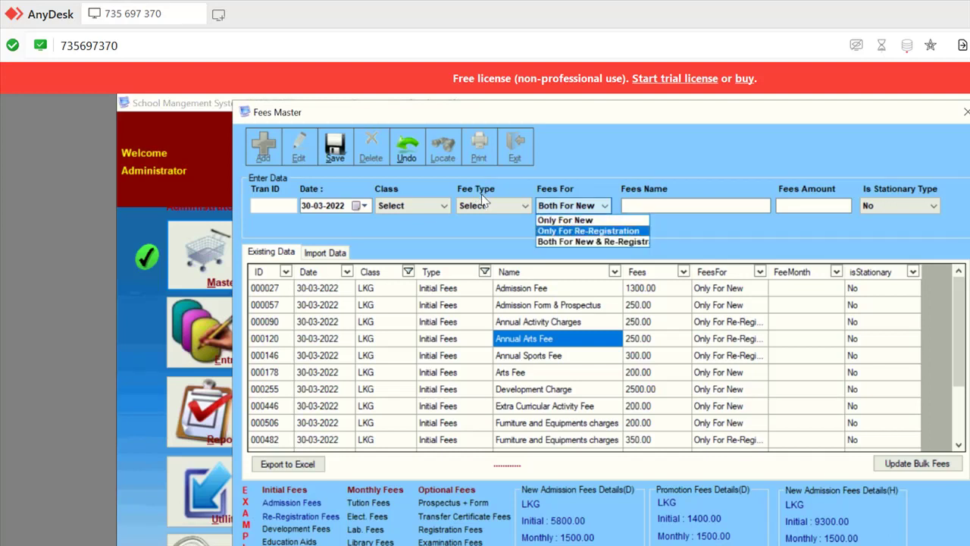
key(Up)
key(Escape)
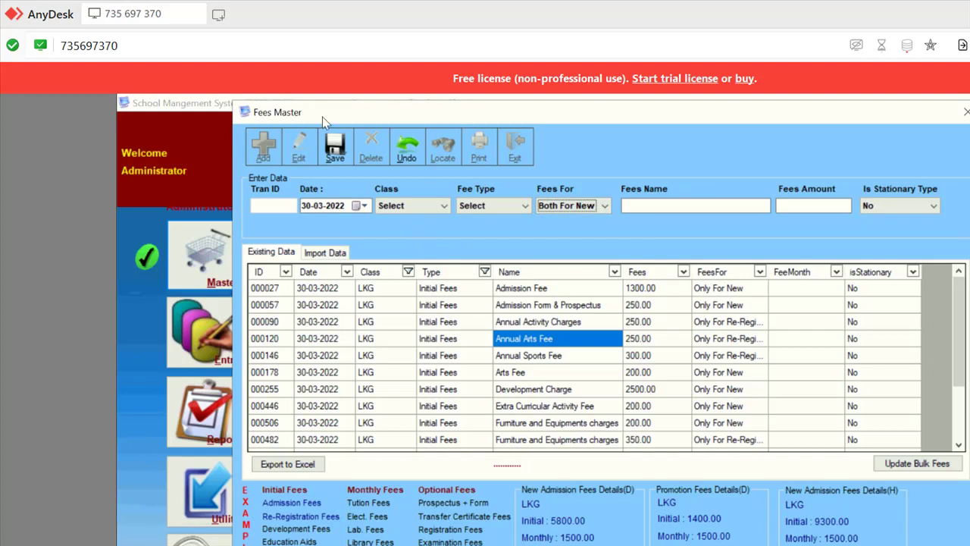
click(406, 146)
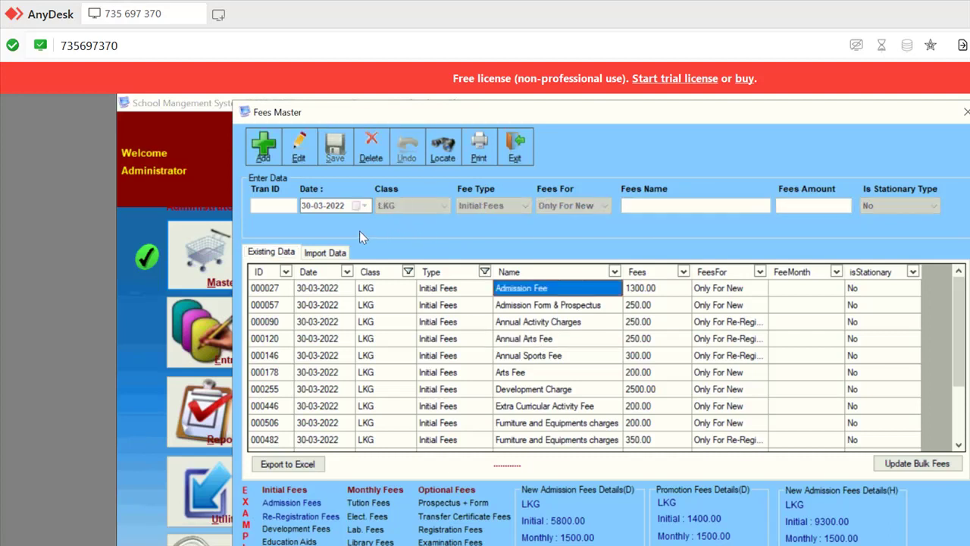
- Examine the amounts and applicability of the LKG Admission Fee, Annual Activity Charges, and Admission Form & Prospectus records
key(Right)
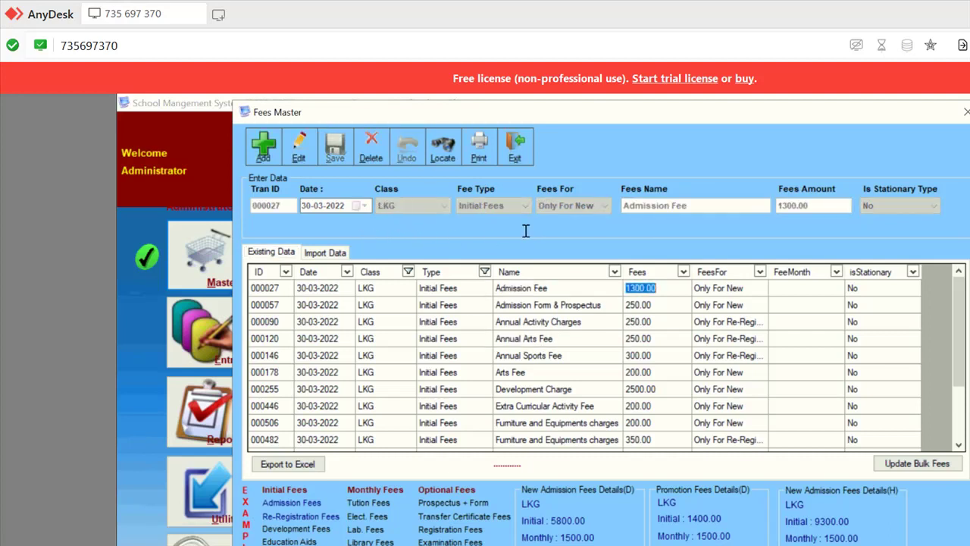
key(Right)
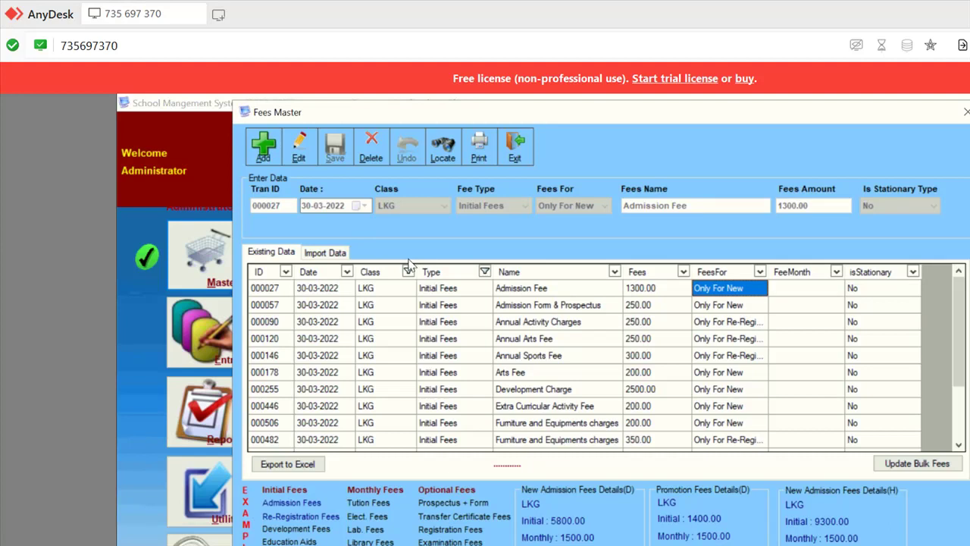
click(511, 322)
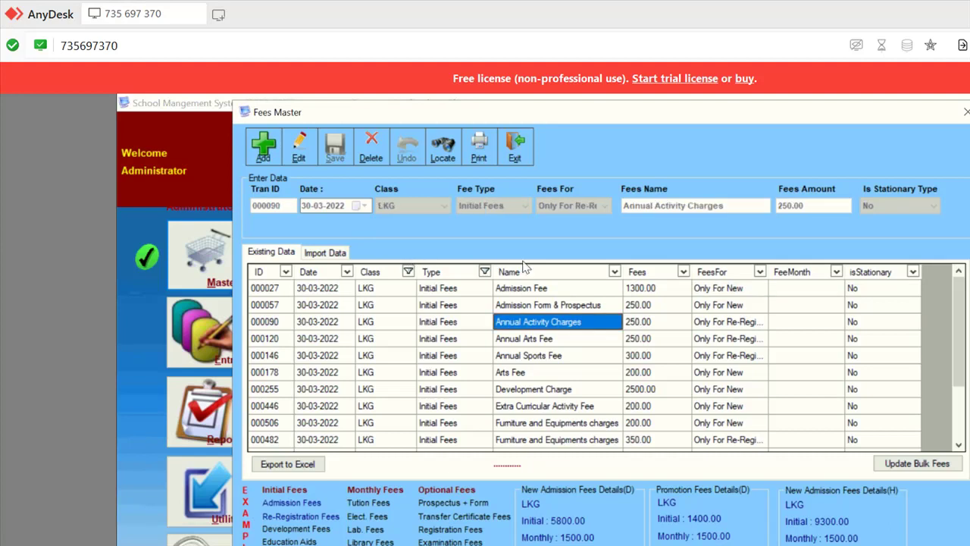
key(Right)
key(Right)
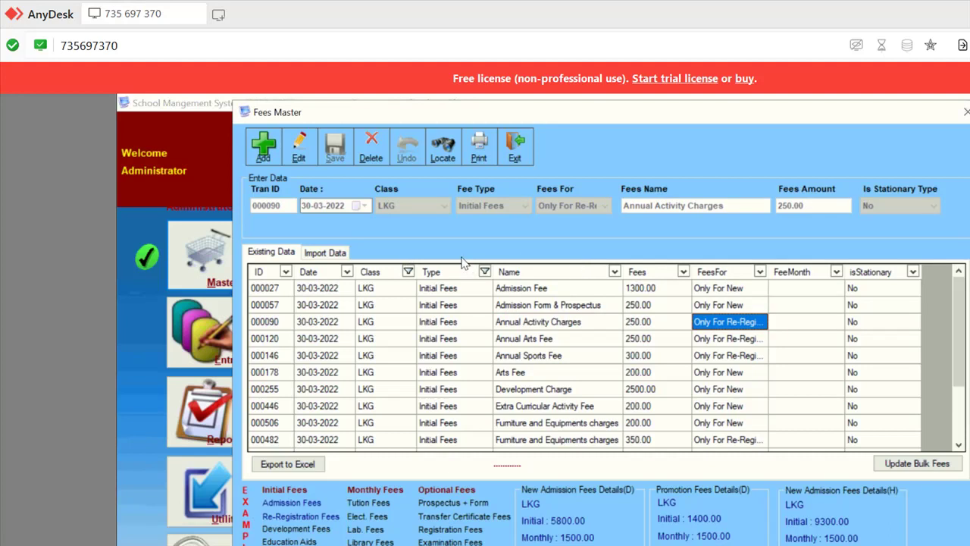
key(Left)
key(Left)
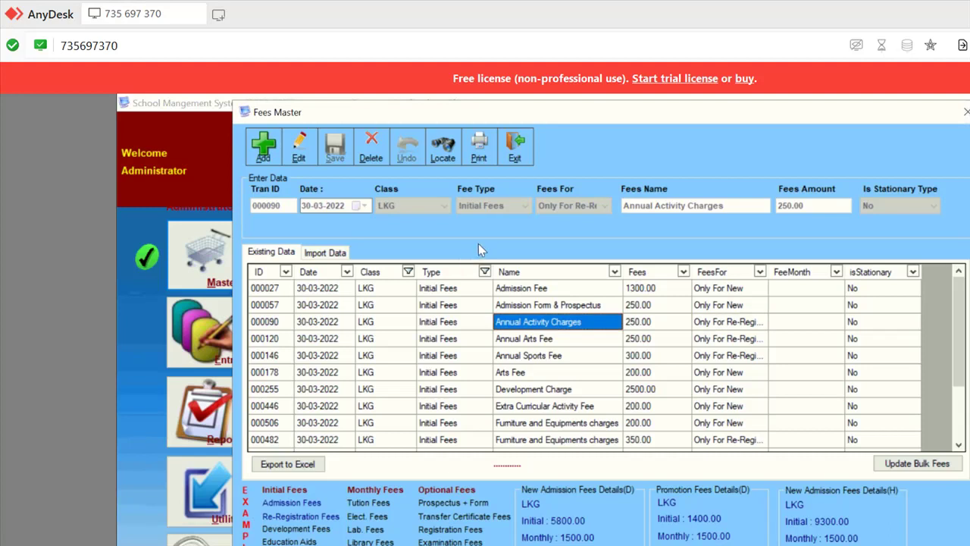
key(Up)
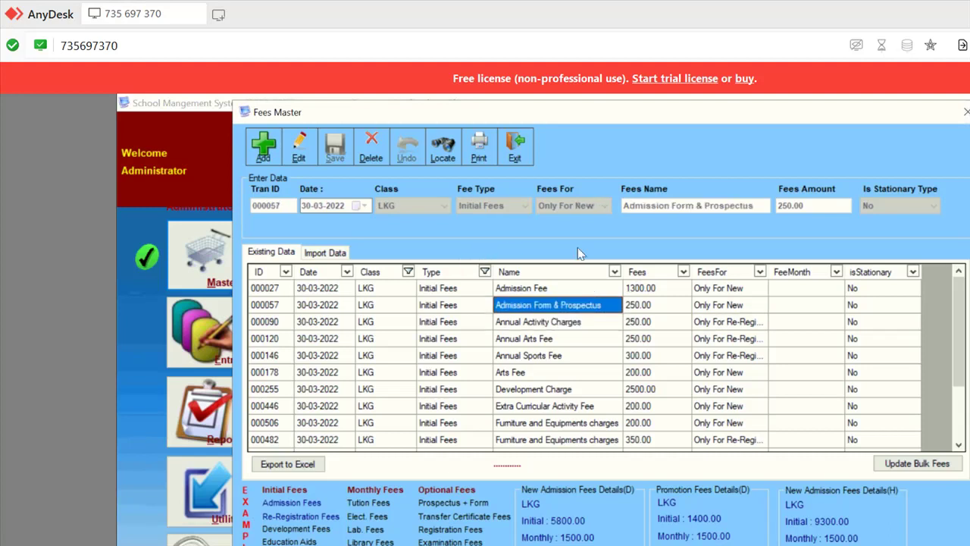
- Look through the remaining LKG initial fees, comparing the amounts and applicability of the two maintenance charge records
key(Right)
key(Right)
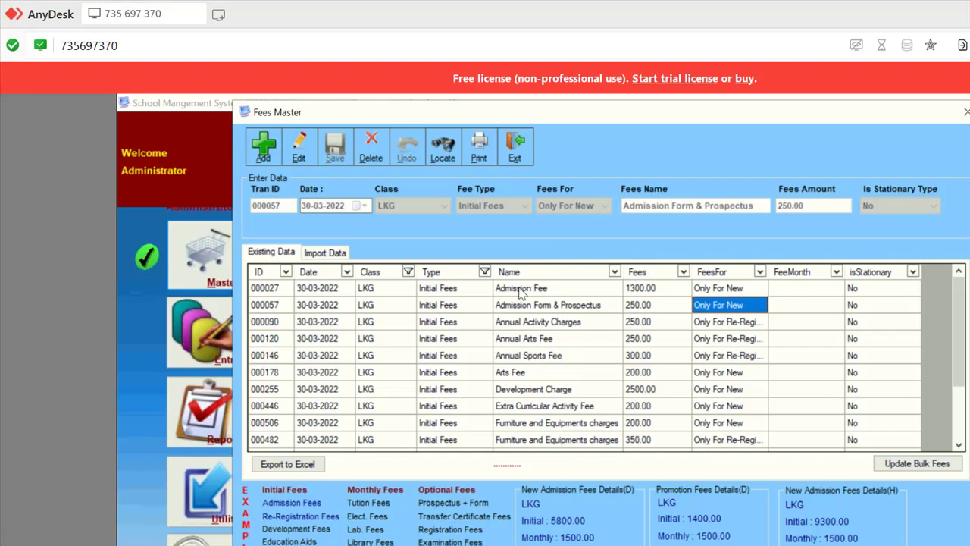
scroll(522, 312, down, 2)
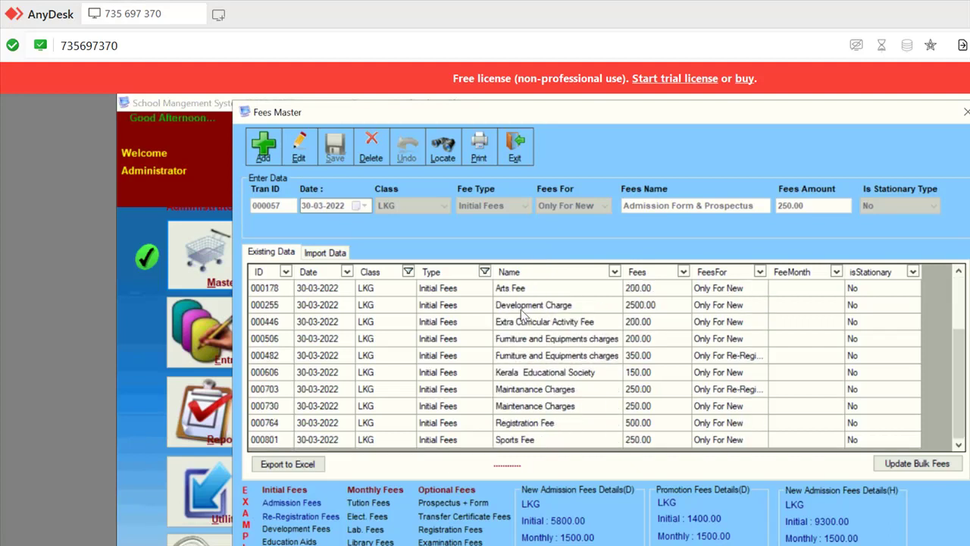
click(575, 393)
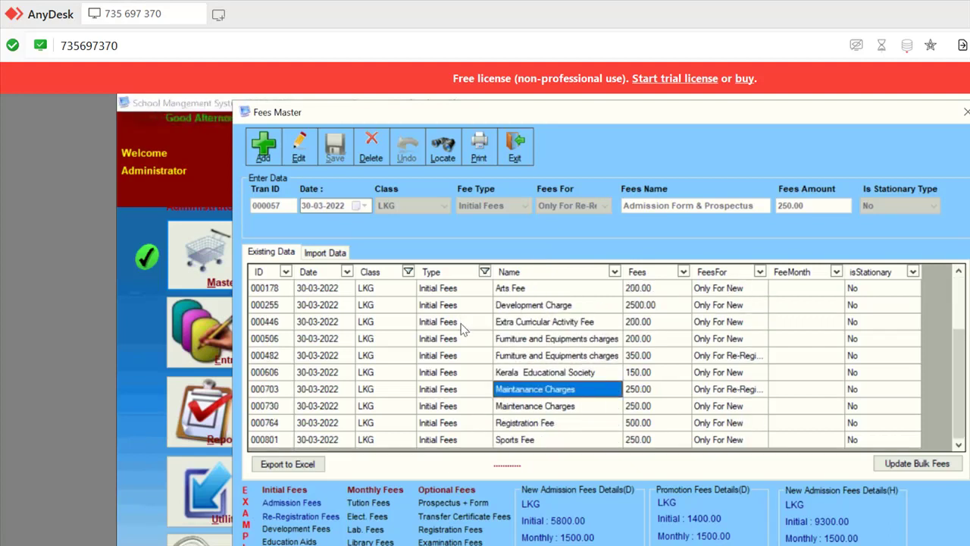
click(575, 405)
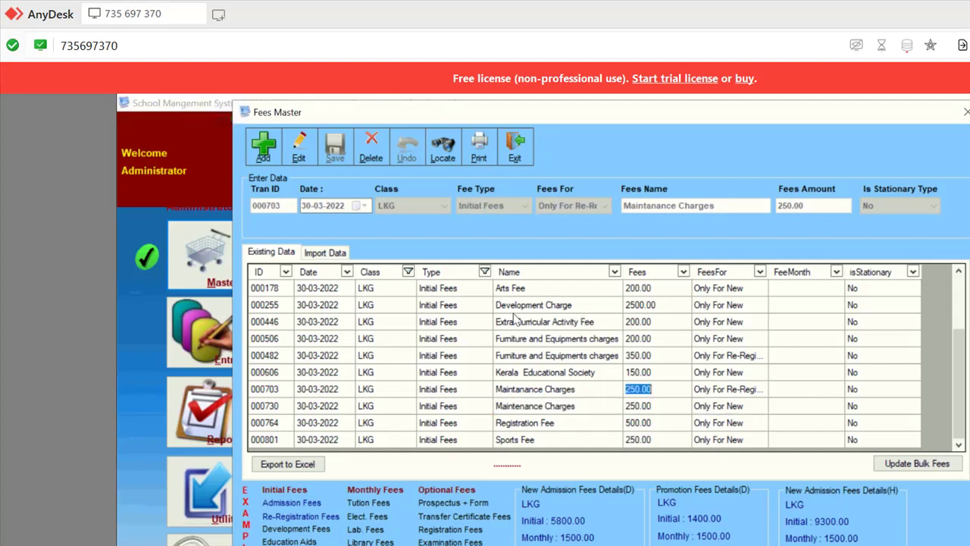
key(Down)
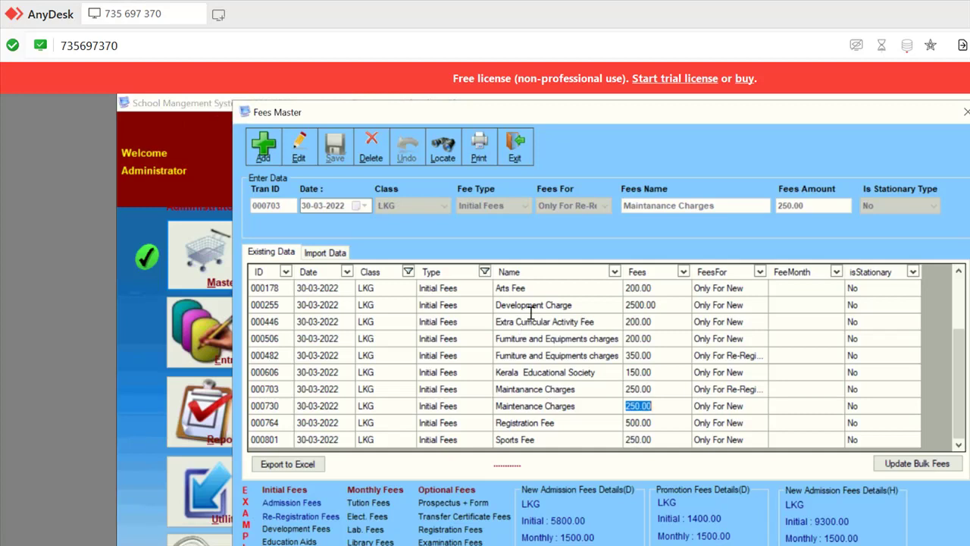
- Try to set the applicability of the LKG Maintanance Charges record to both new and re-registration students
click(288, 148)
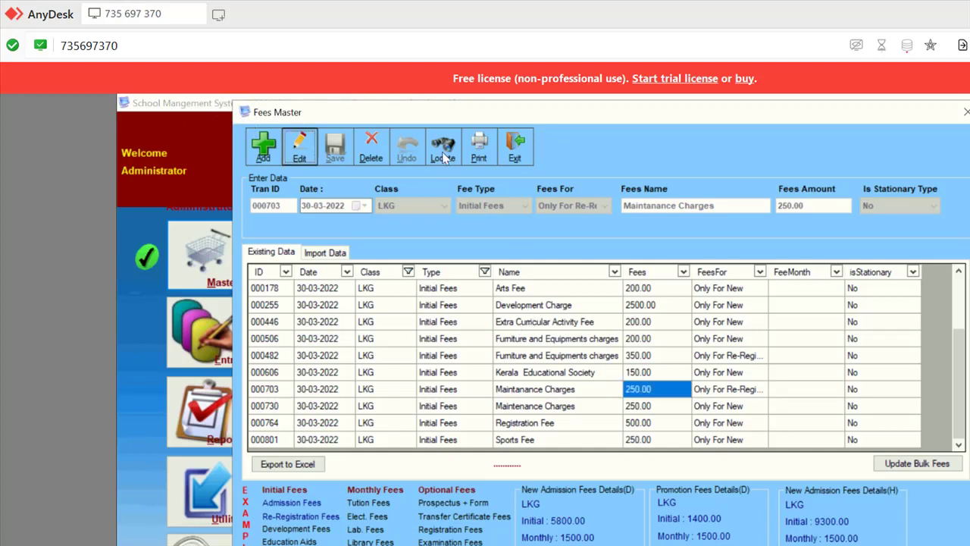
click(567, 205)
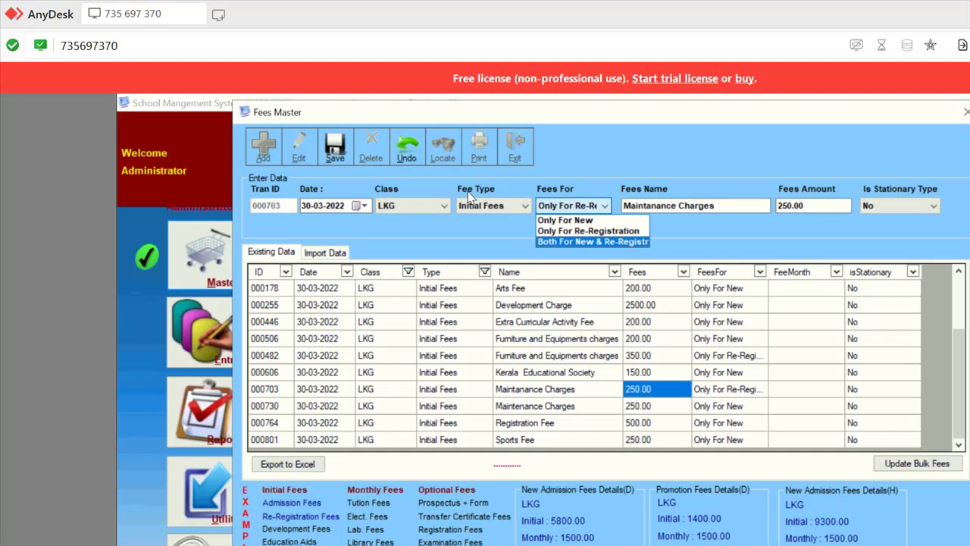
key(Return)
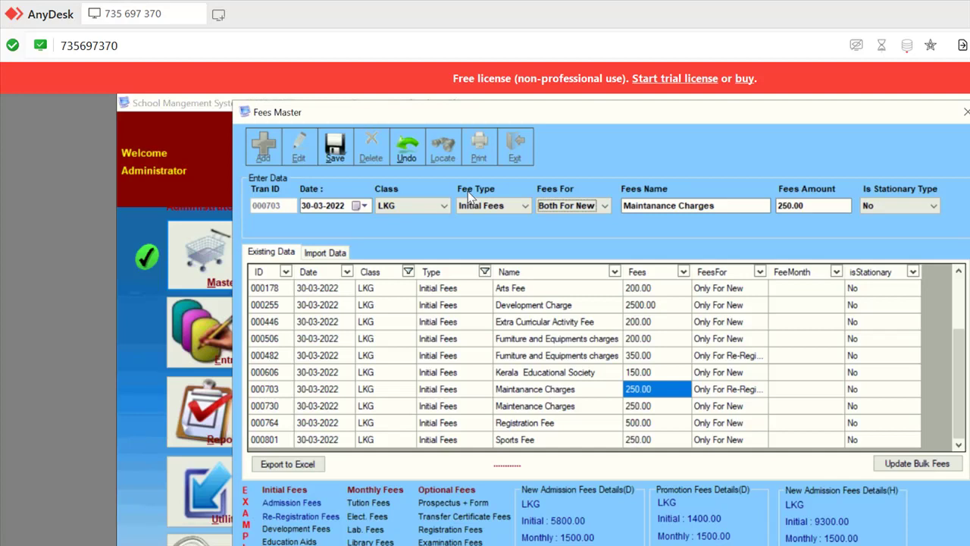
click(328, 131)
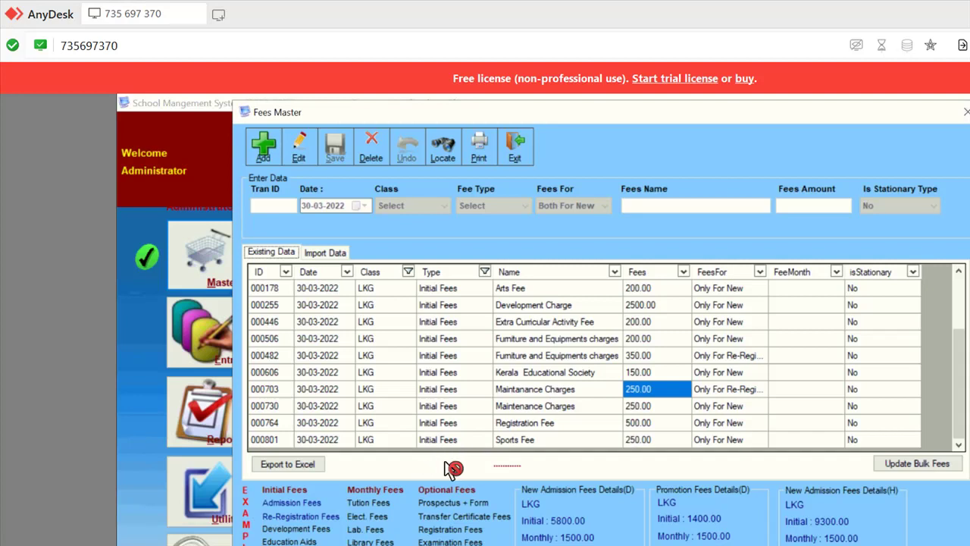
- Start a new fee record and set its fee type to Yearly Fees
key(alt+a)
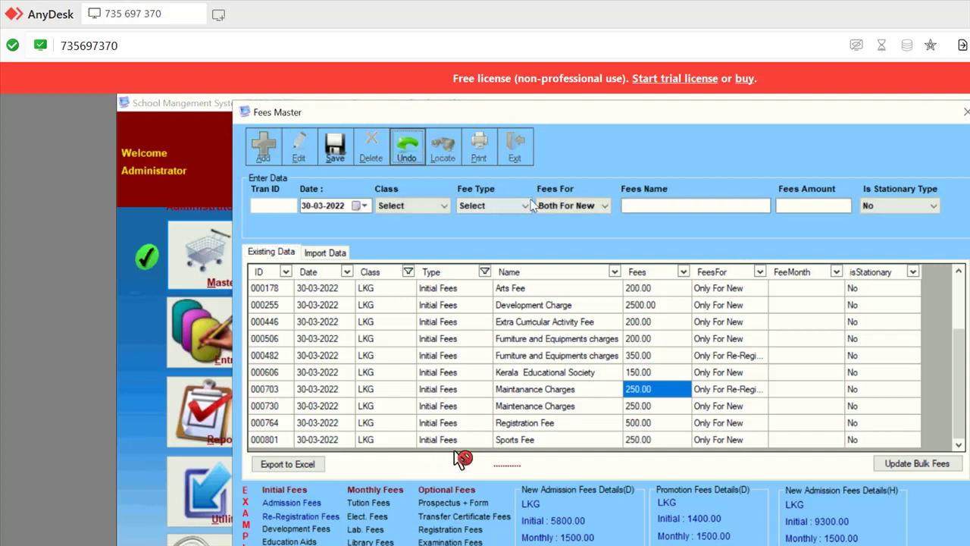
click(525, 205)
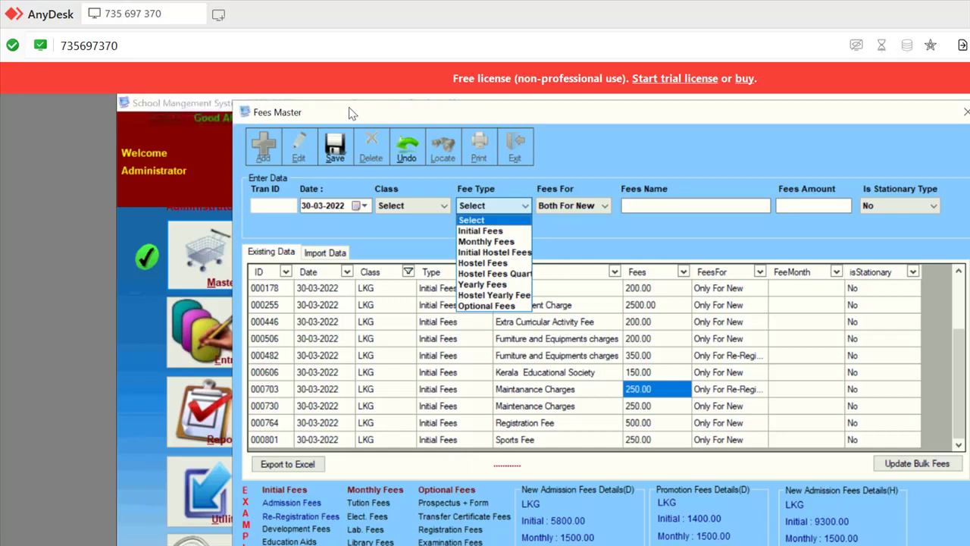
key(Down)
key(Down)
key(Down)
key(Down)
key(Down)
key(Down)
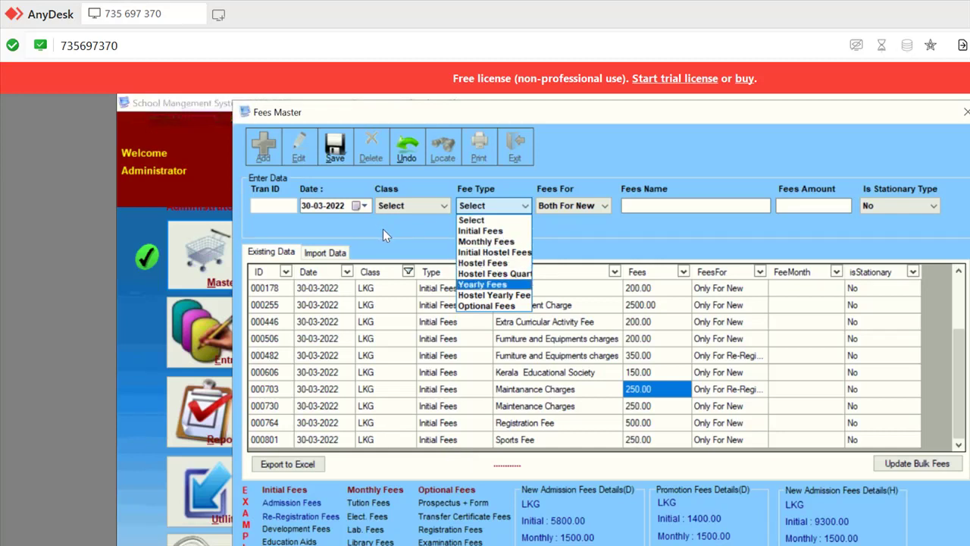
key(Return)
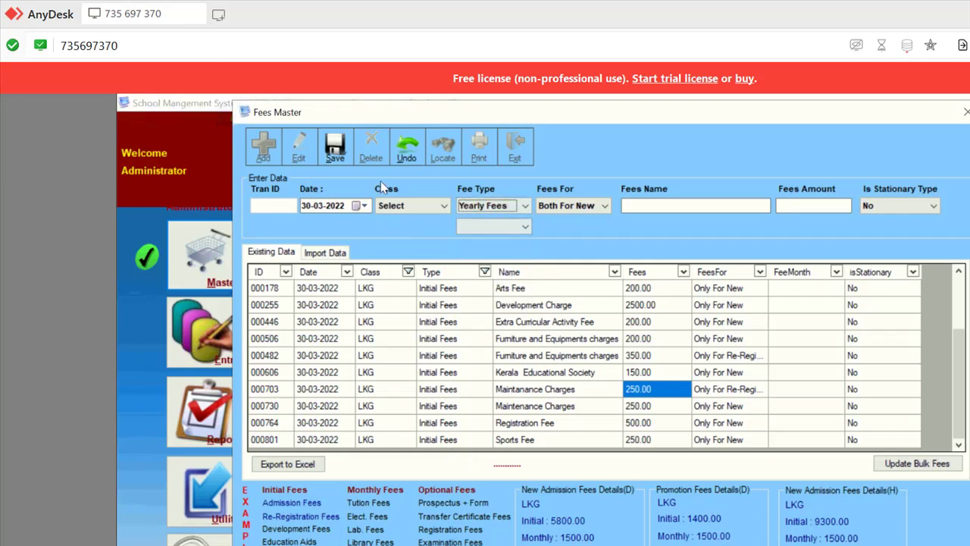
- Set the month of the new yearly fee to August
key(Down)
key(Down)
key(Down)
key(Down)
key(Down)
key(Down)
key(Down)
key(Down)
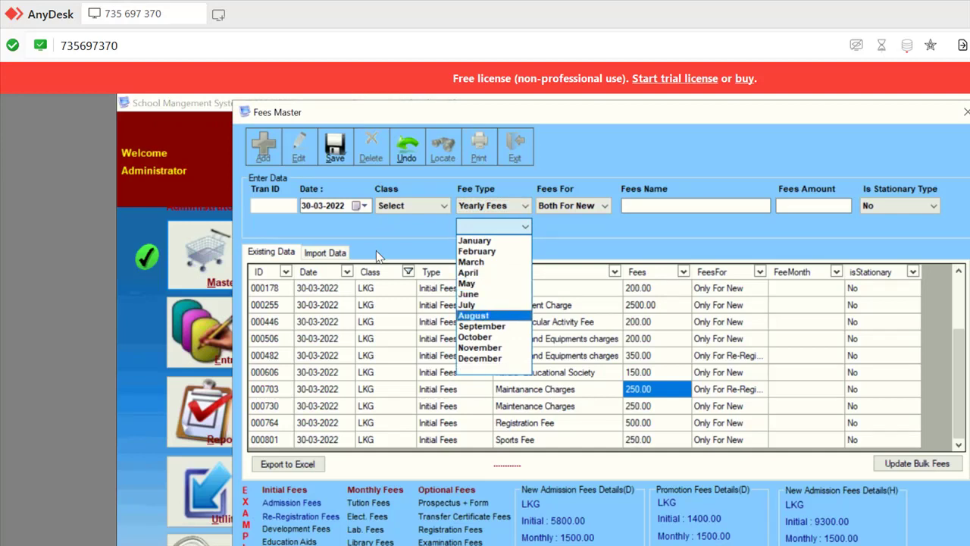
key(Return)
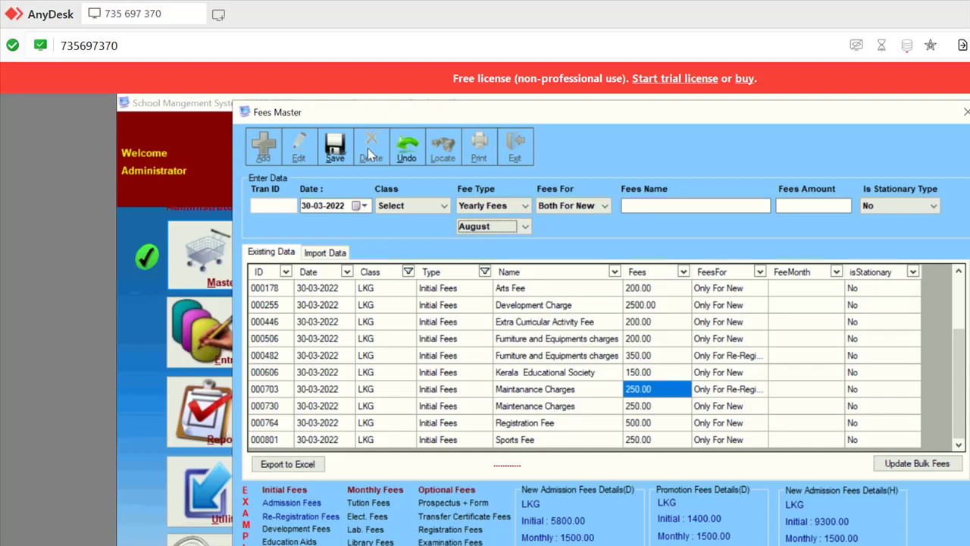
- Assign the new yearly fee to class LKG for both new and re-registration students
click(330, 161)
key(Down)
key(Down)
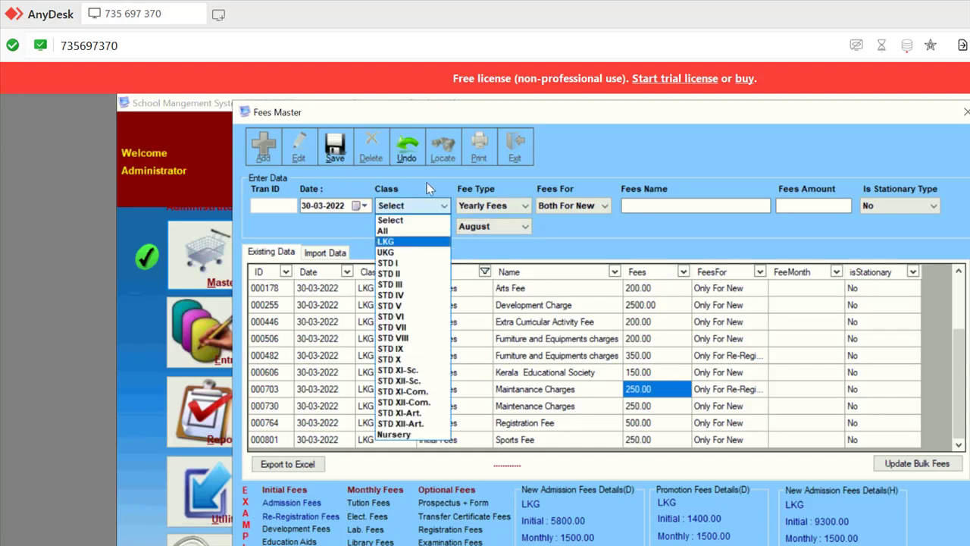
key(Return)
key(Up)
key(Down)
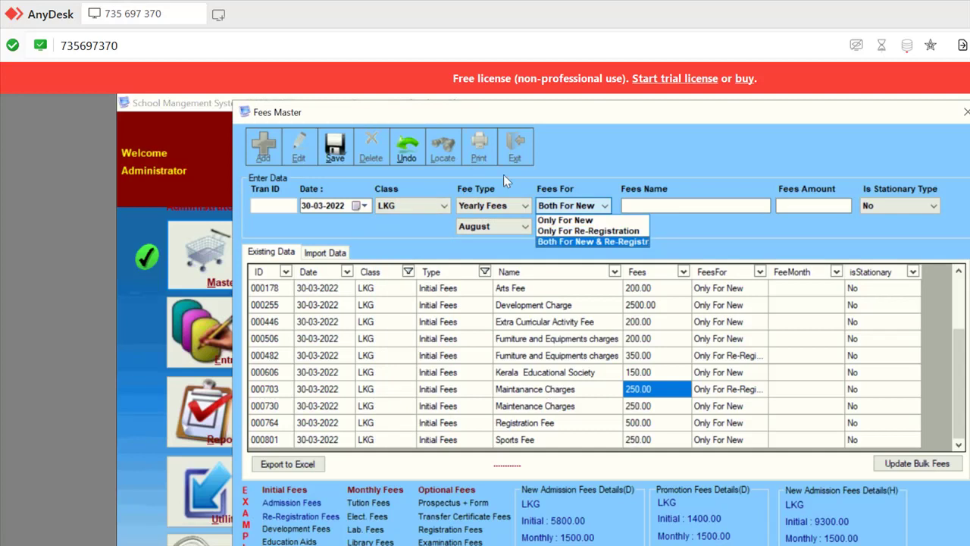
key(Return)
- Name the yearly fee Exminaiton Fees and enter an amount of 150
key(Return)
text(Exminaiton Fees)
key(Return)
text(150)
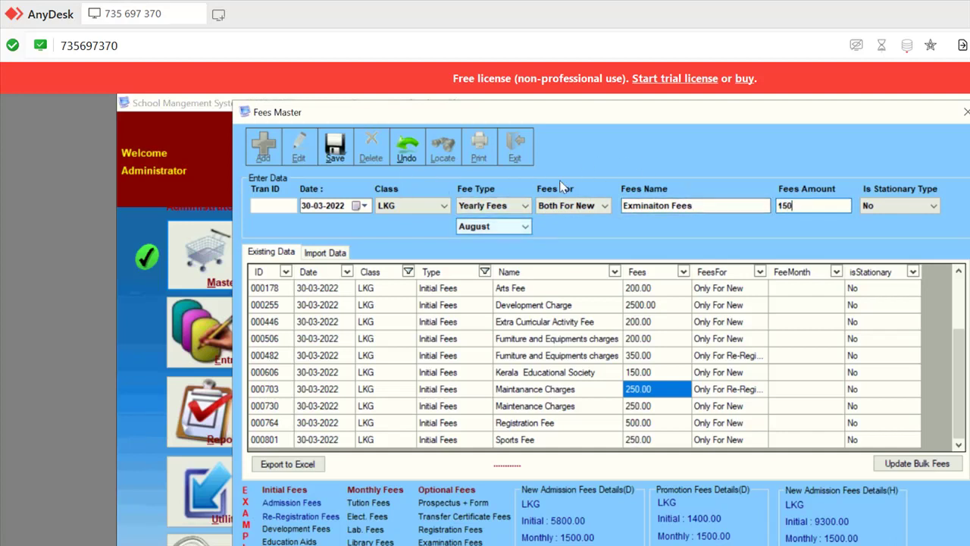
key(shift+Left)
key(shift+Left)
key(shift+Left)
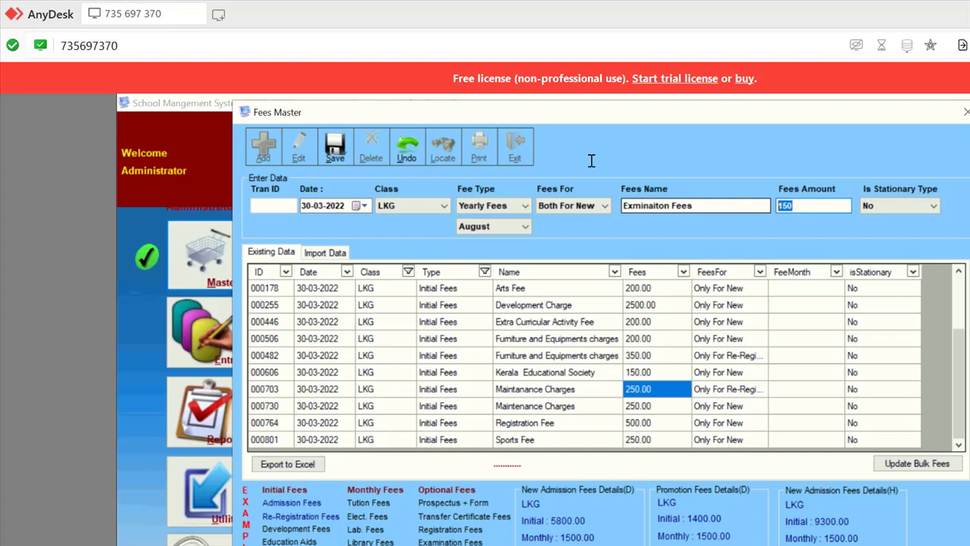
- Leave the Fees Master without saving the new yearly fee and open the Update Transport Facility form
click(530, 338)
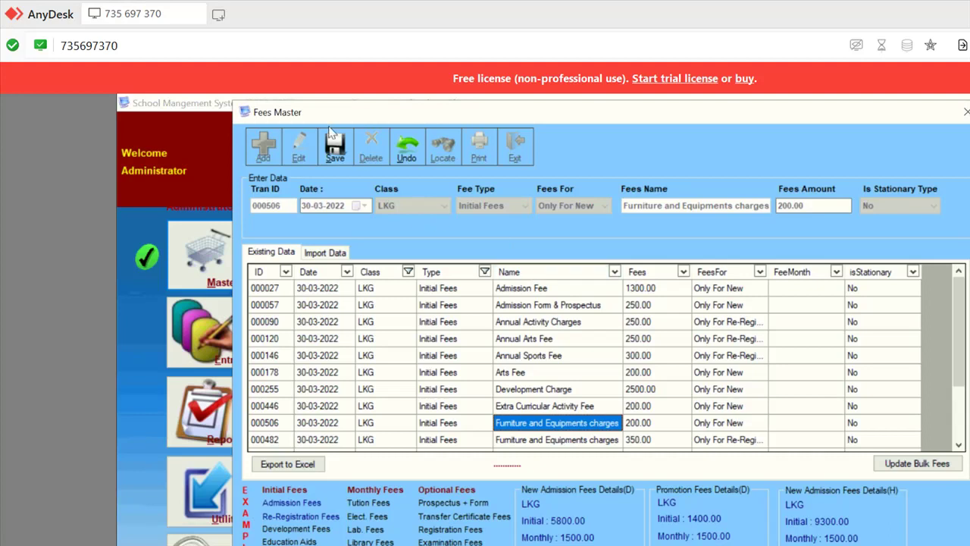
click(514, 146)
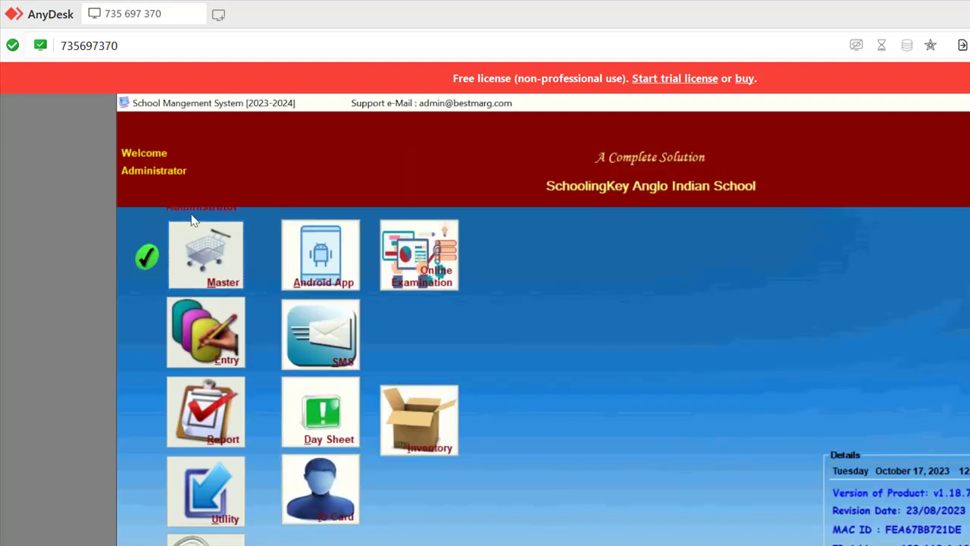
click(209, 247)
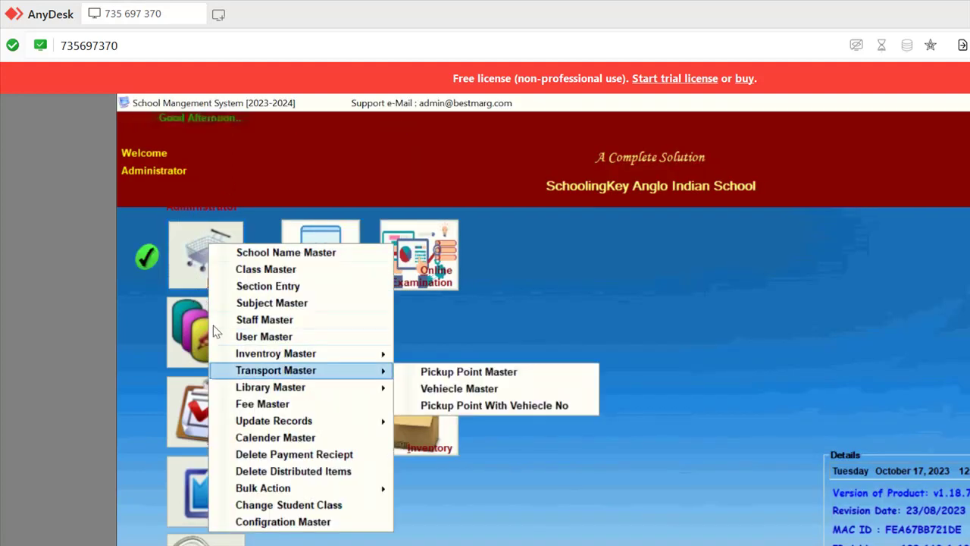
mouse_move(268, 422)
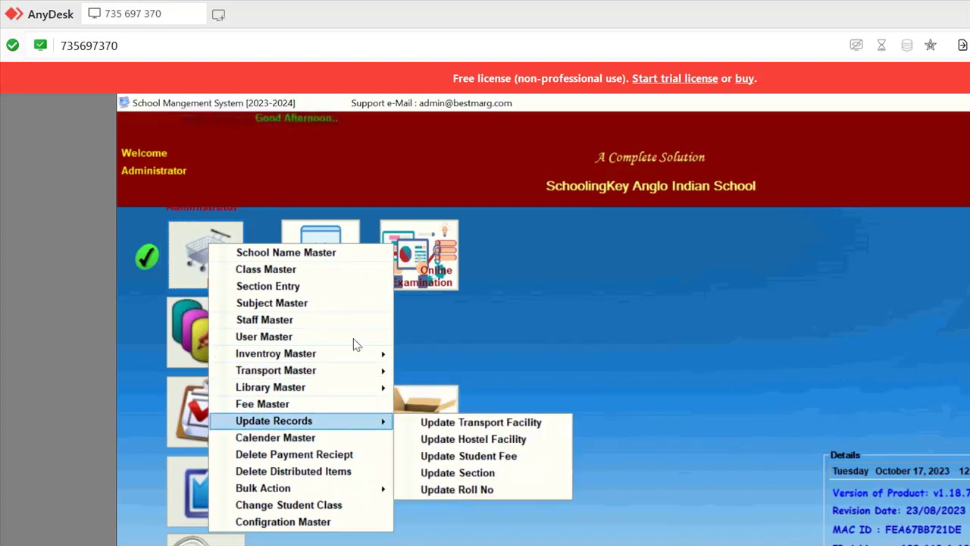
click(421, 334)
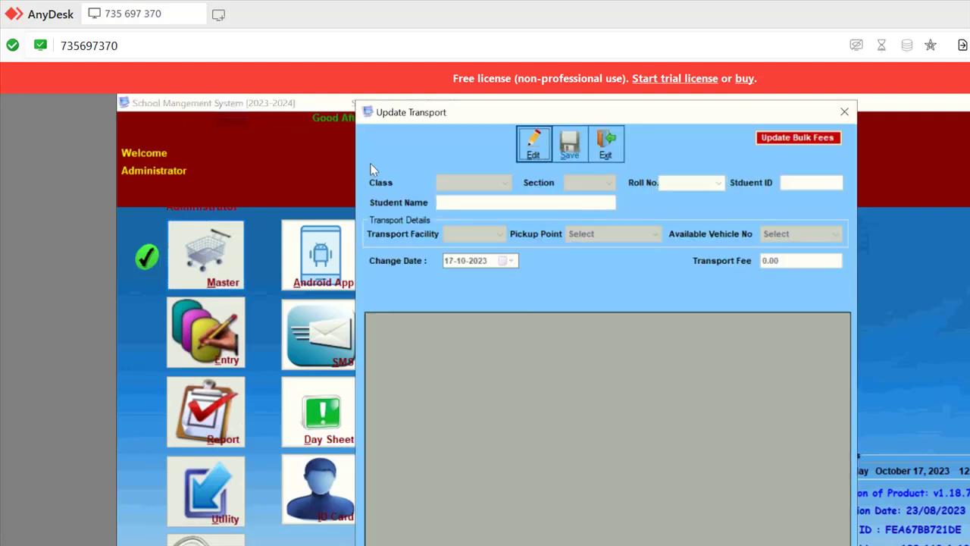
- Start editing transport records and load the student with roll number 17 in class STD VI, section A
click(533, 143)
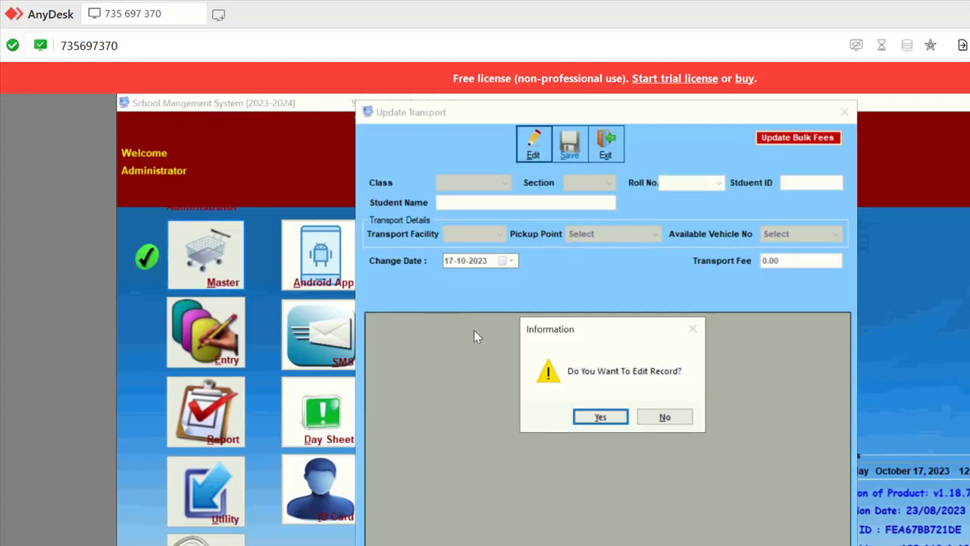
key(Return)
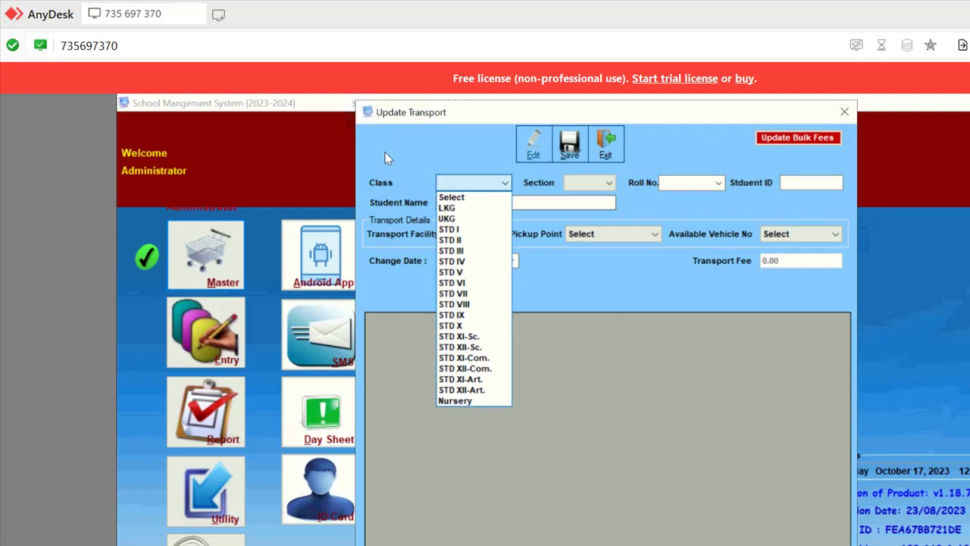
key(Down)
key(Down)
key(Down)
key(Return)
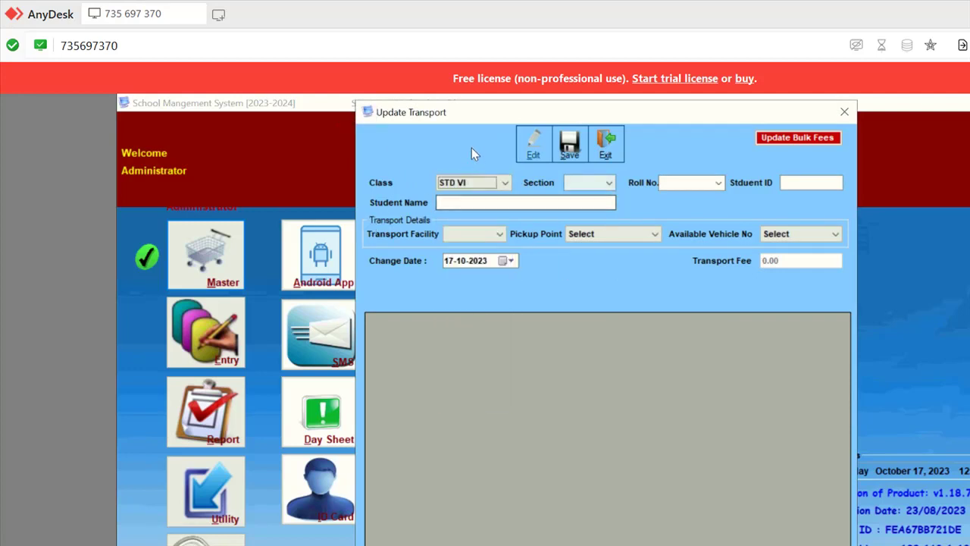
key(Down)
key(Return)
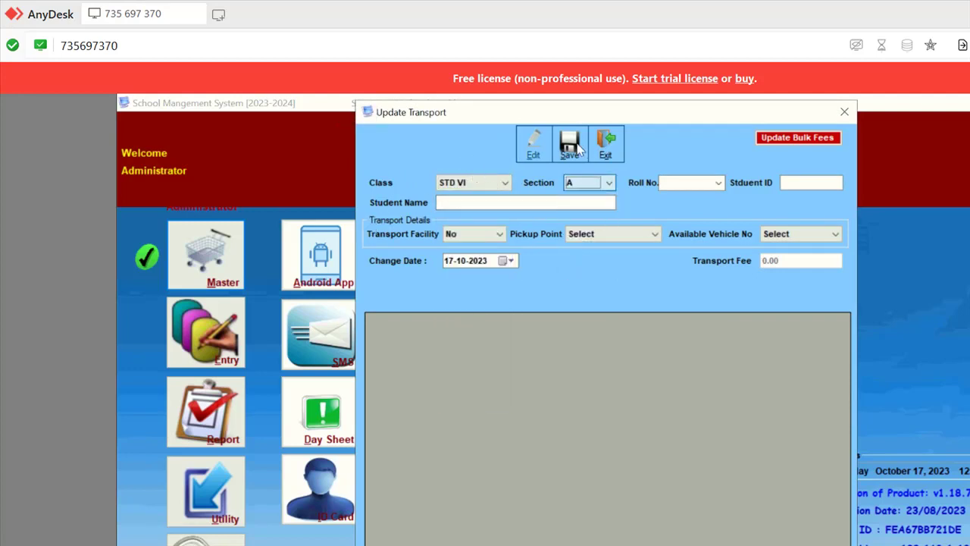
key(Down)
key(Down)
key(Down)
key(Return)
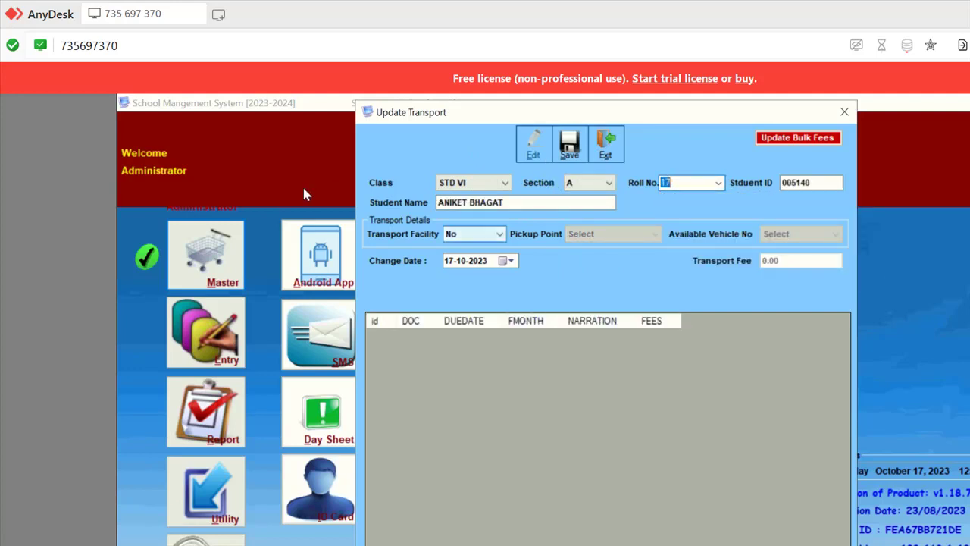
- Set the student's transport facility to Yes
key(Return)
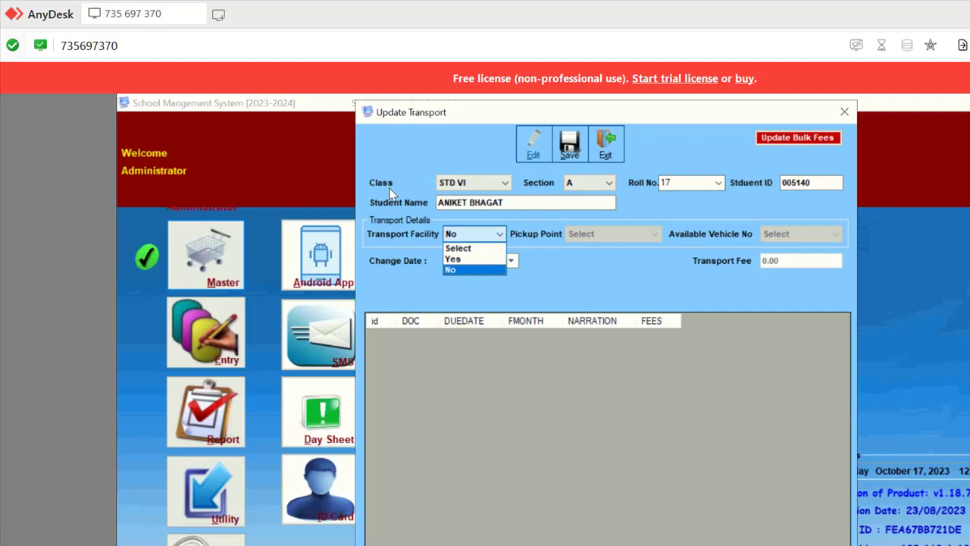
key(Return)
key(Return)
key(Up)
key(Return)
key(Tab)
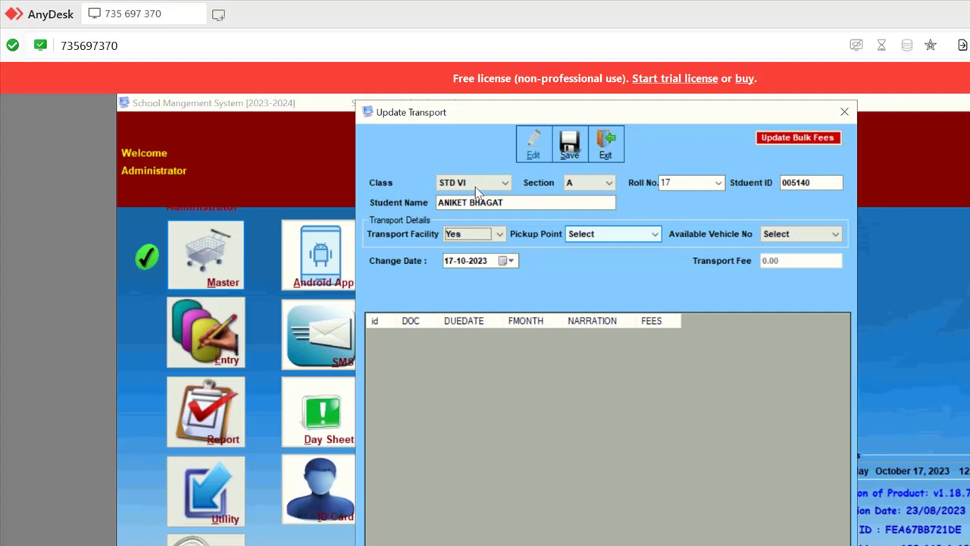
- Try BHANJPUR as the student's pickup point
click(594, 234)
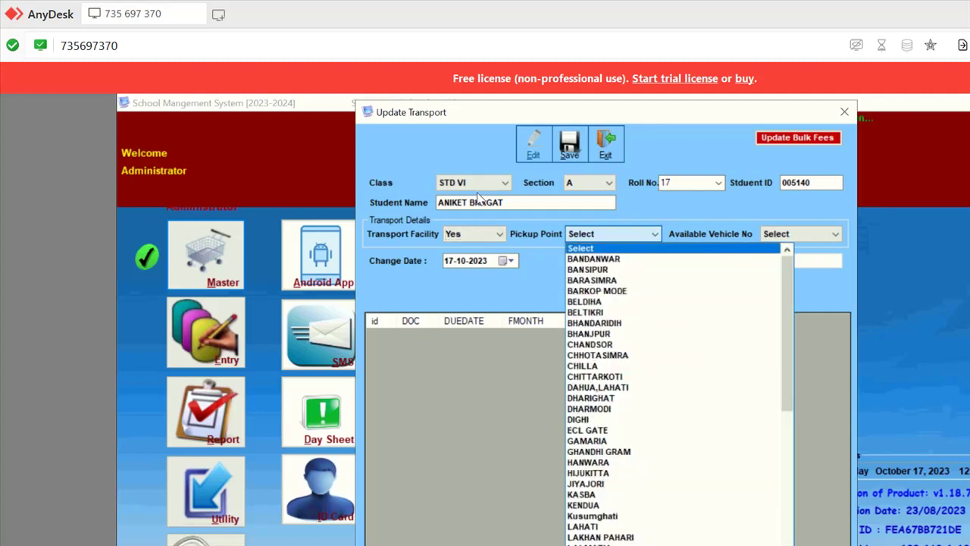
click(603, 333)
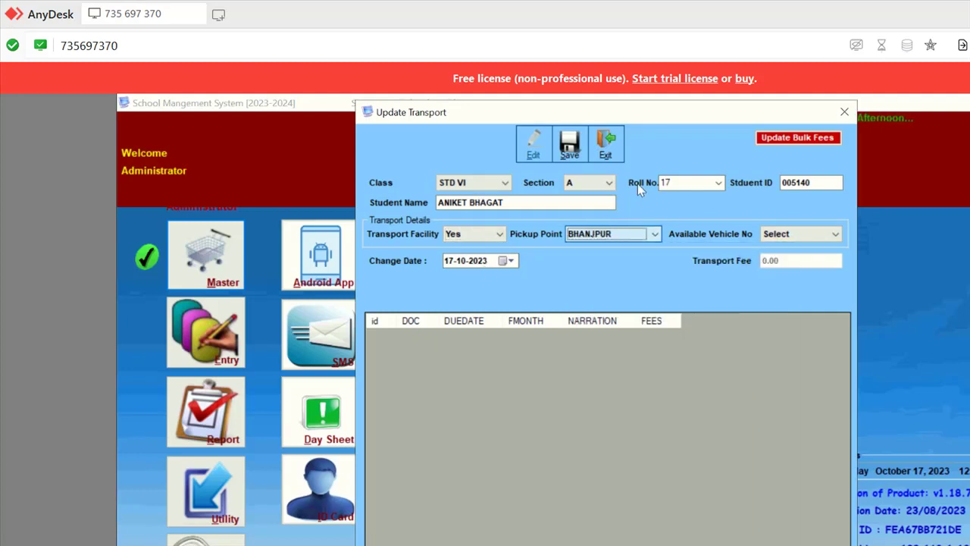
key(Return)
key(Escape)
- Set the student's pickup point to CHILLA and the available vehicle to Bus 1
key(shift+Tab)
key(F4)
key(Down)
key(Down)
key(Down)
key(Return)
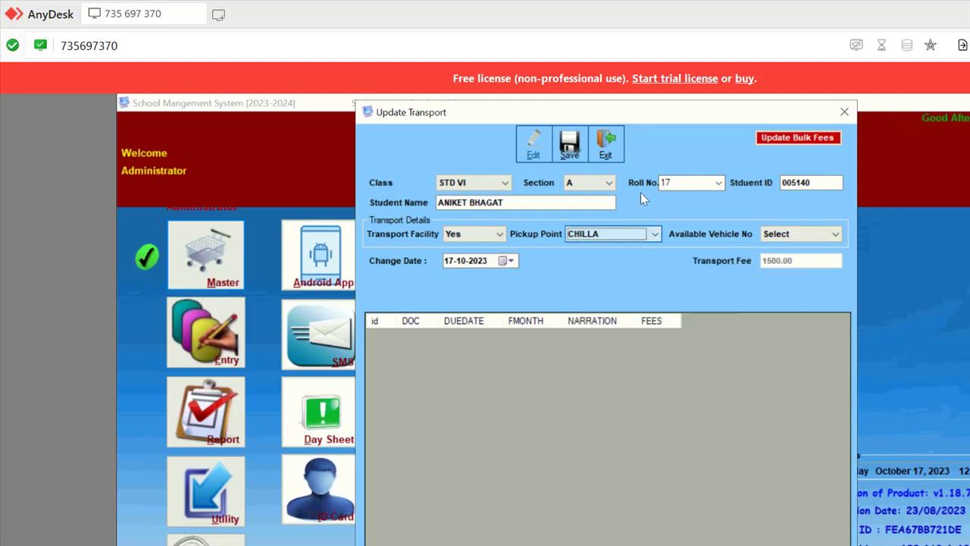
key(Down)
key(Return)
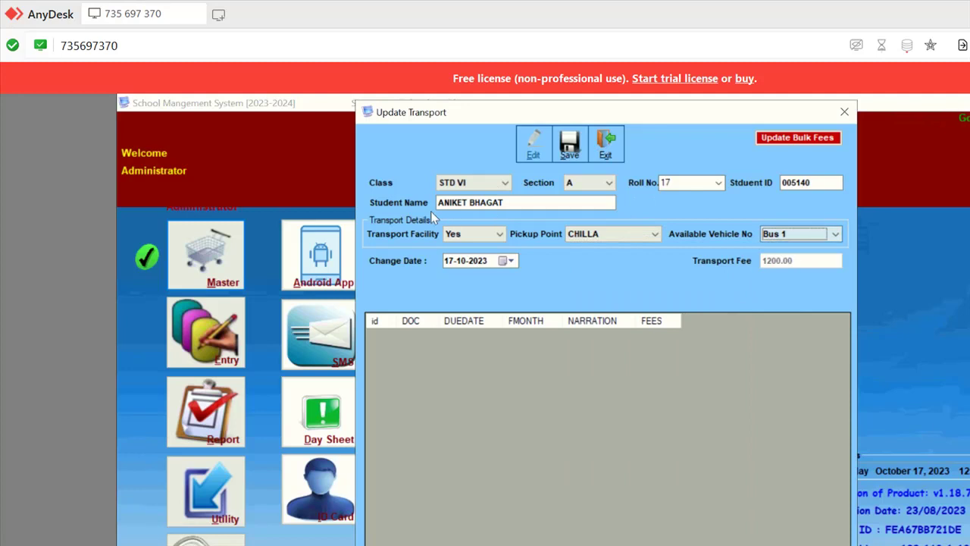
- Set the change date of the student's transport facility to 01-11-2023
key(Tab)
key(F4)
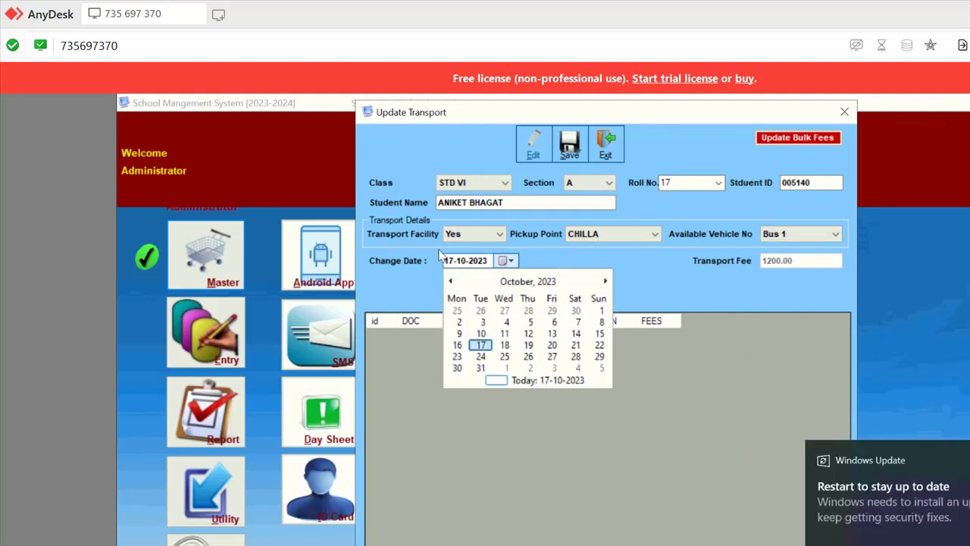
scroll(485, 221, down, 1)
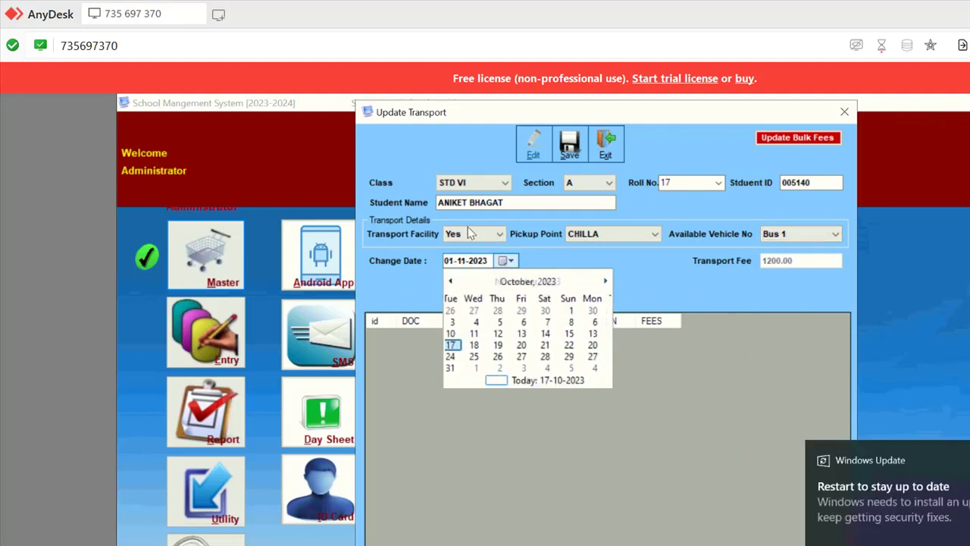
click(409, 257)
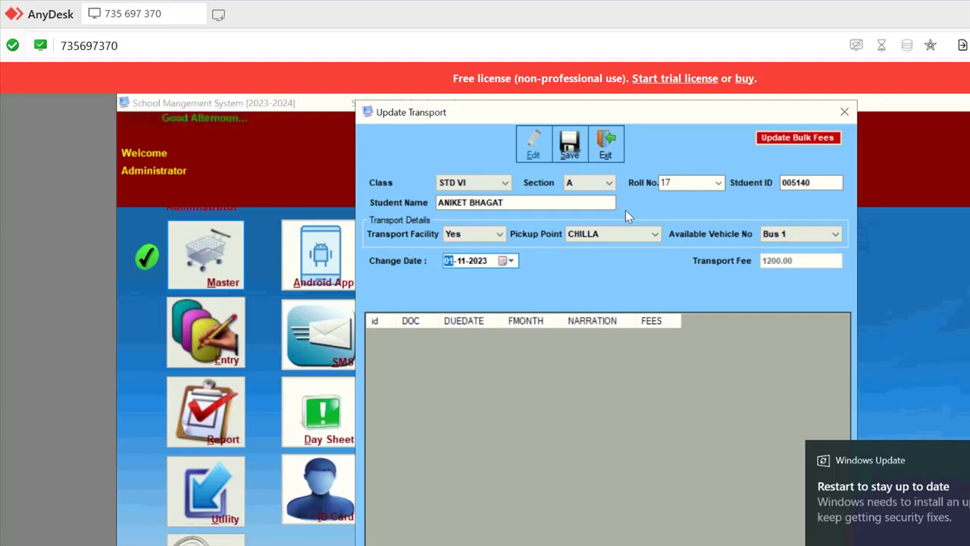
- Save the student's transport record and exit the transport update form
click(569, 144)
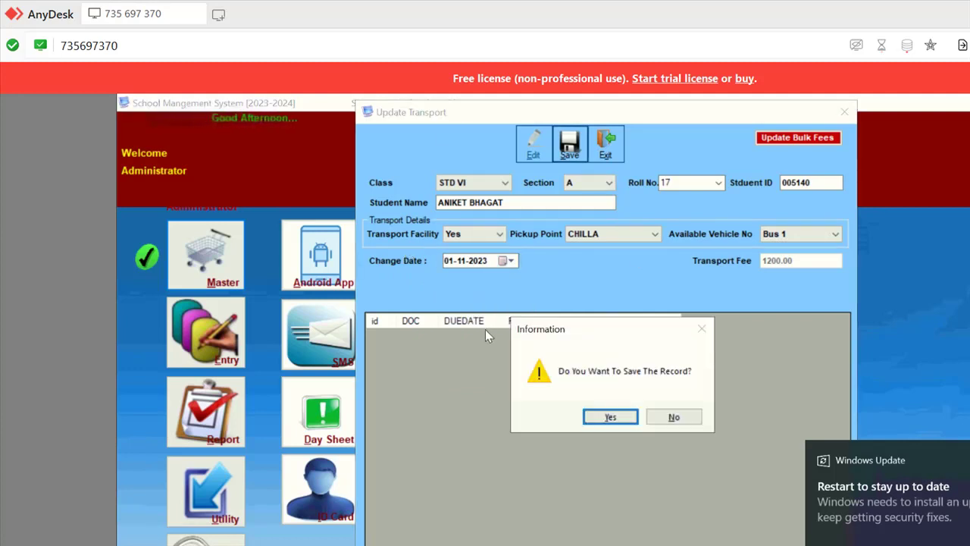
key(Return)
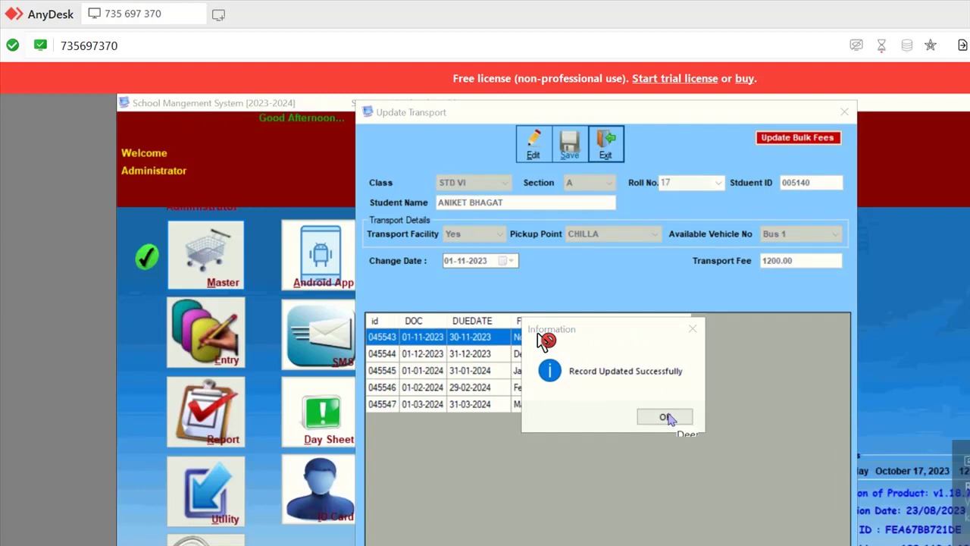
click(665, 417)
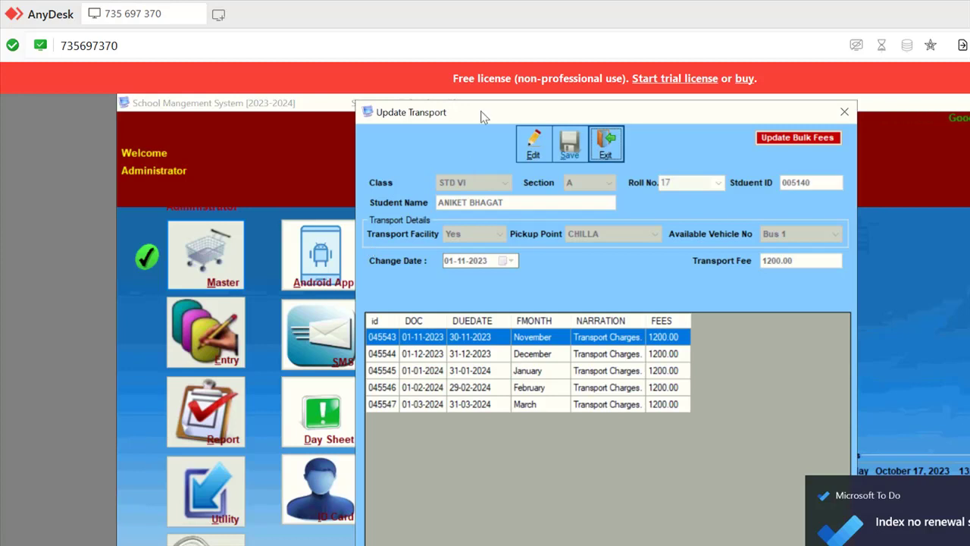
key(Return)
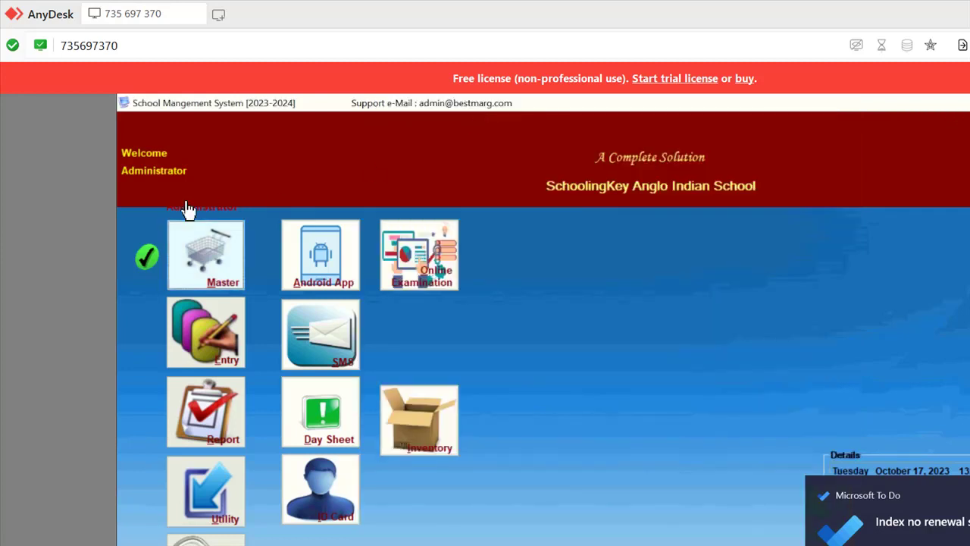
- Open the Update Hostel Facility form from the master's update records and start editing
click(231, 251)
mouse_move(288, 495)
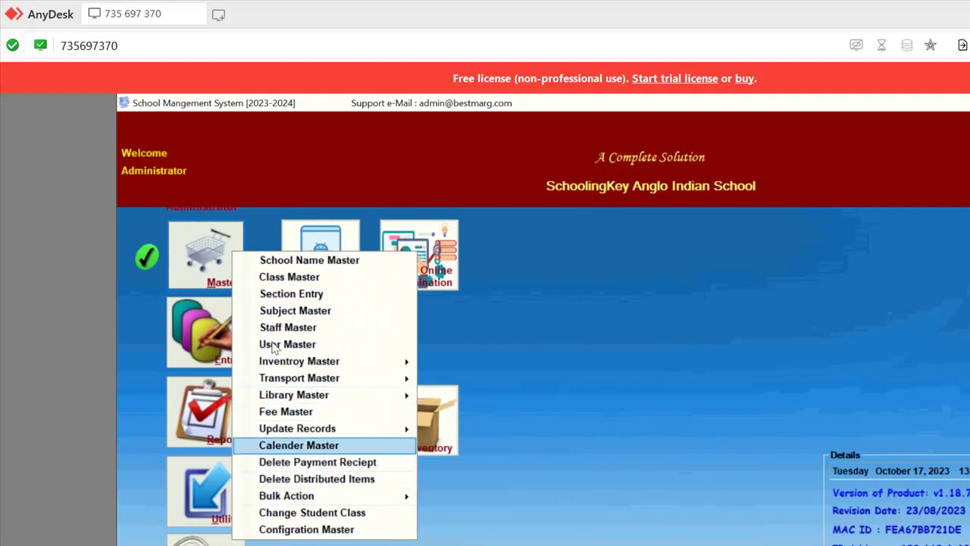
mouse_move(318, 428)
key(Right)
key(Down)
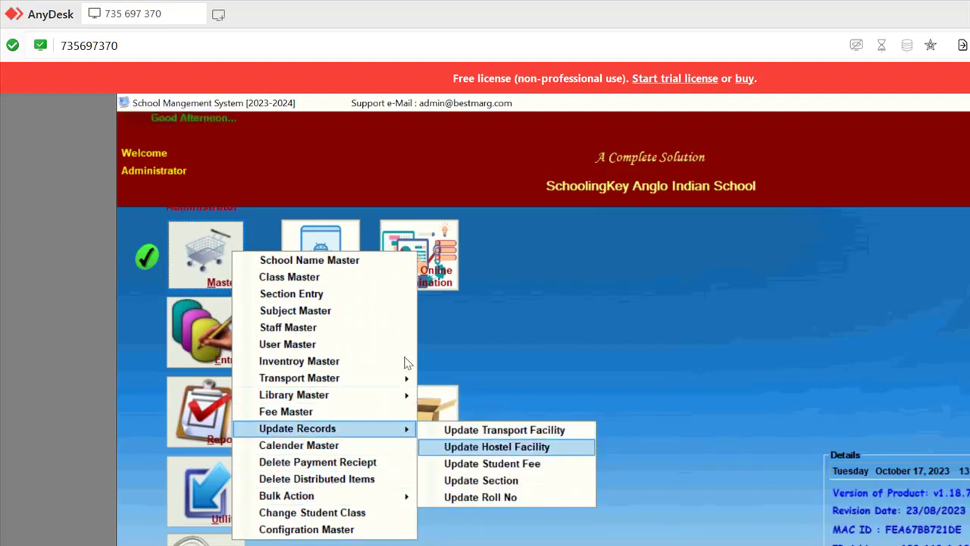
key(Return)
key(alt+e)
key(Return)
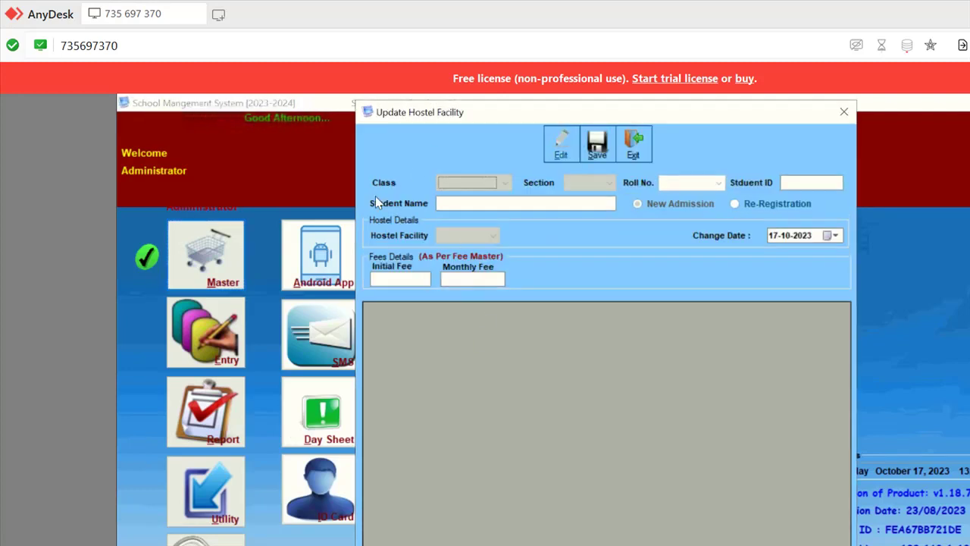
- Check the available hostel facility choices and exit the form without saving
key(Down)
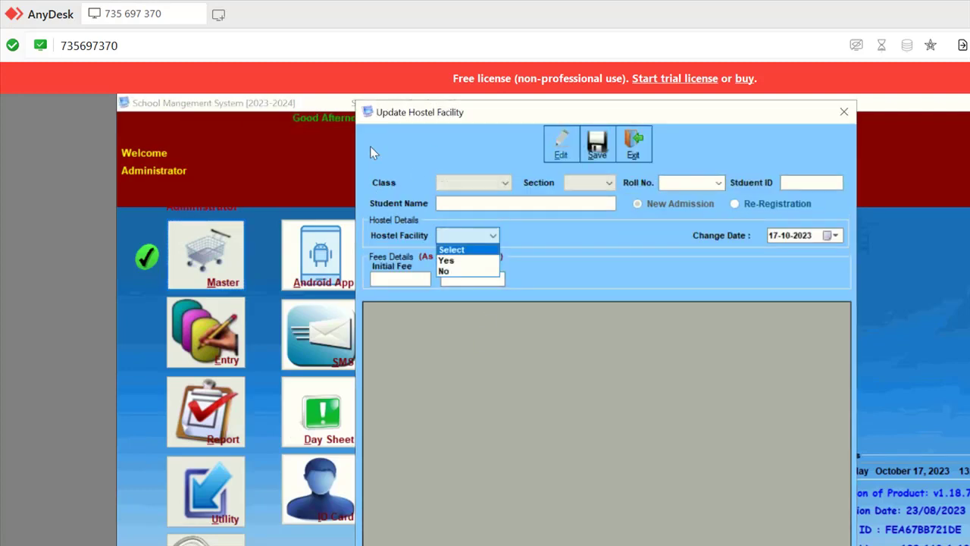
key(Escape)
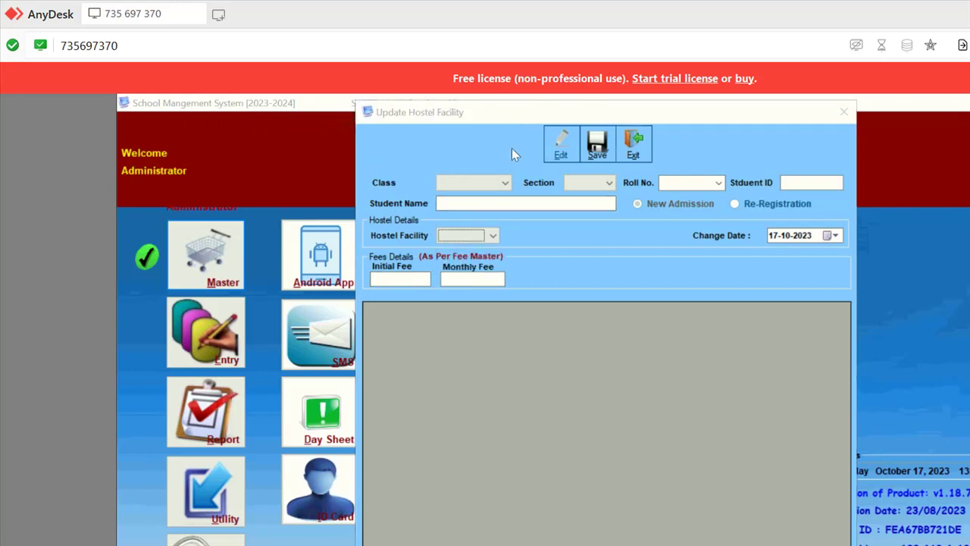
key(alt+x)
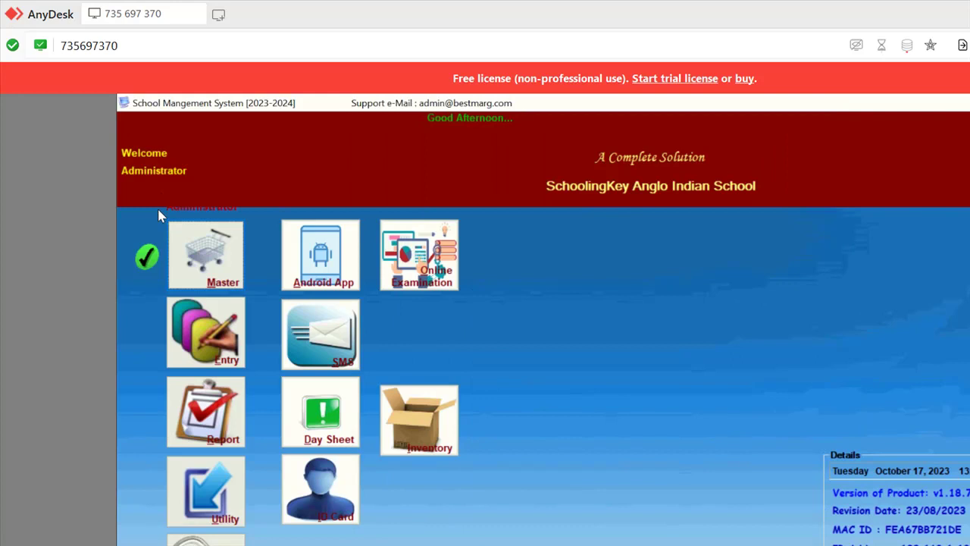
- Open the Update Student Fee form from the master's update records and start editing
click(198, 262)
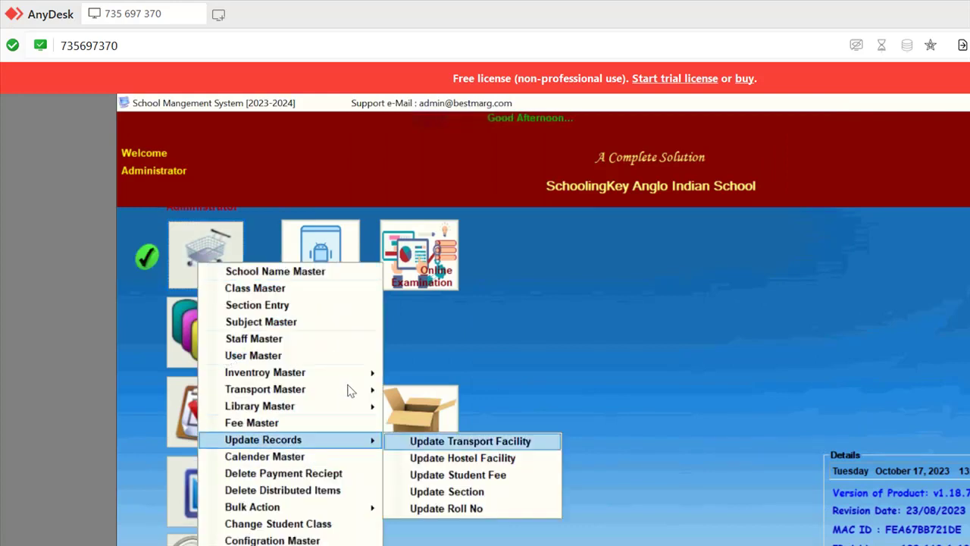
key(Right)
key(Down)
key(Down)
key(Return)
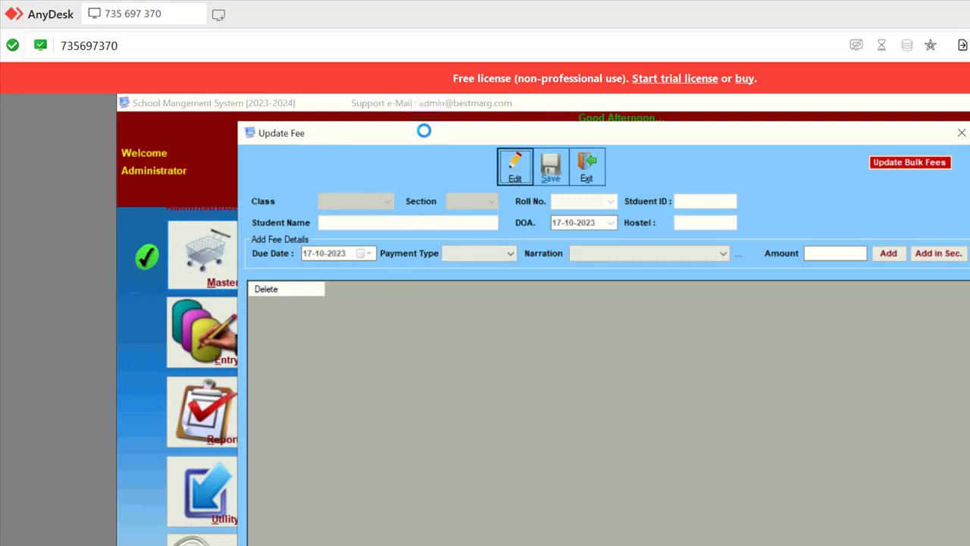
key(Return)
key(Return)
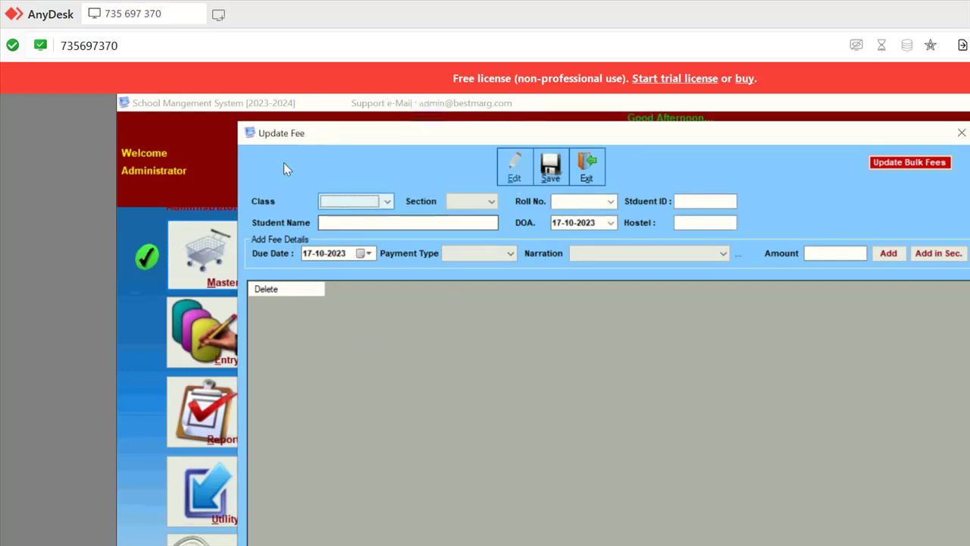
- Choose STD VIII as the class for the fee update
key(alt+Down)
key(Down)
key(Down)
key(Down)
key(Down)
key(Down)
key(Down)
key(Down)
key(Down)
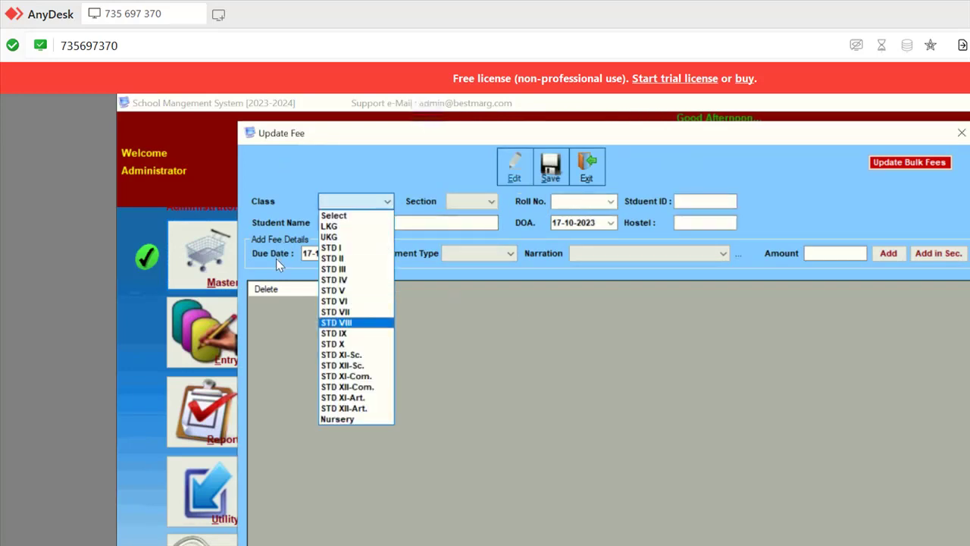
key(Return)
- Choose section A for the fee update
key(Tab)
key(alt+Down)
key(Down)
key(Down)
key(Down)
key(Up)
key(Return)
- Load the student with roll number 5 and review the monthly fee entries
key(Tab)
key(alt+Down)
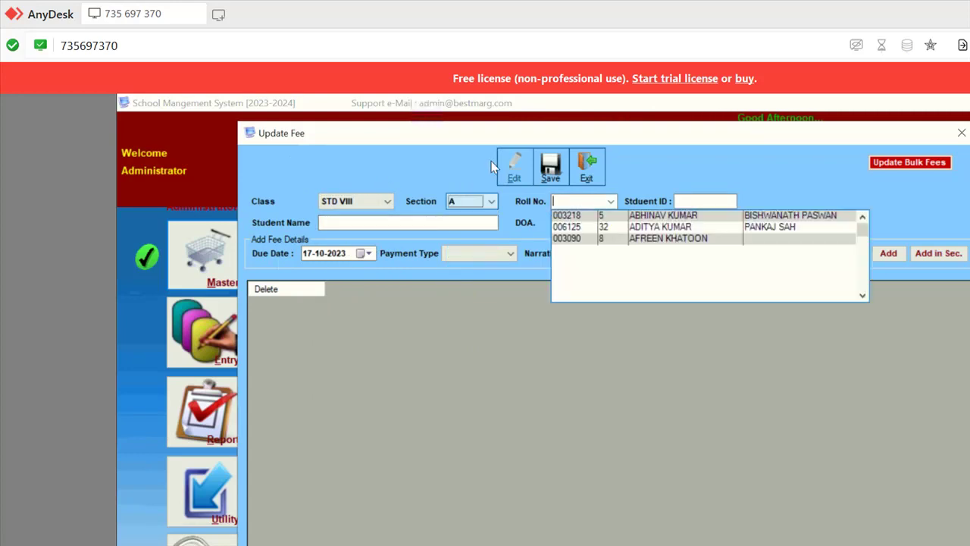
key(Down)
key(Return)
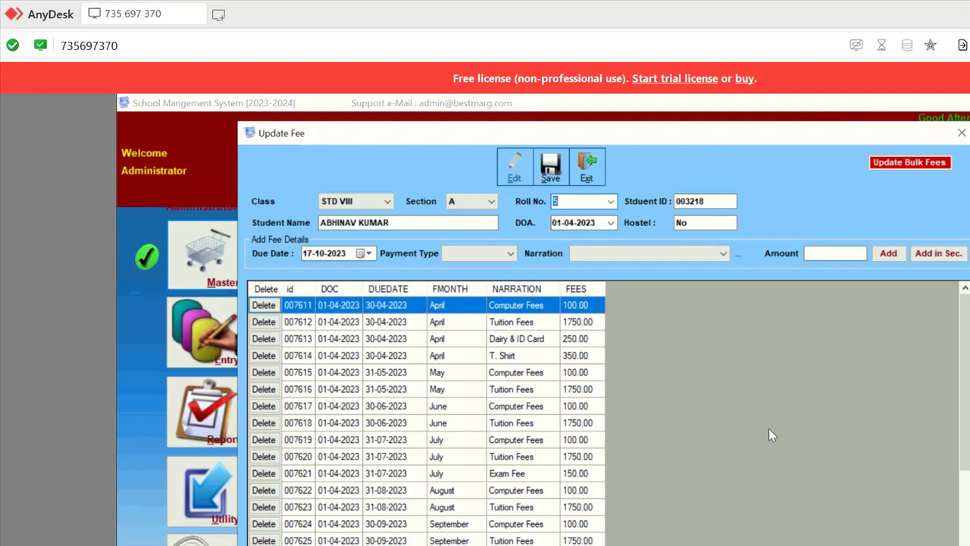
scroll(776, 437, down, 4)
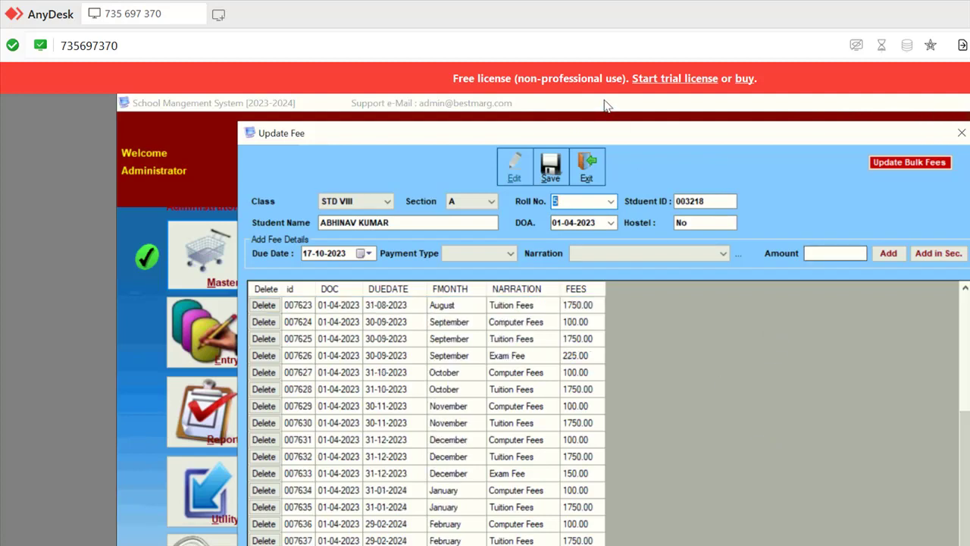
- Delete the September Computer Fees entry due 30-09-2023 from the student's fee list
drag(754, 121, 754, 94)
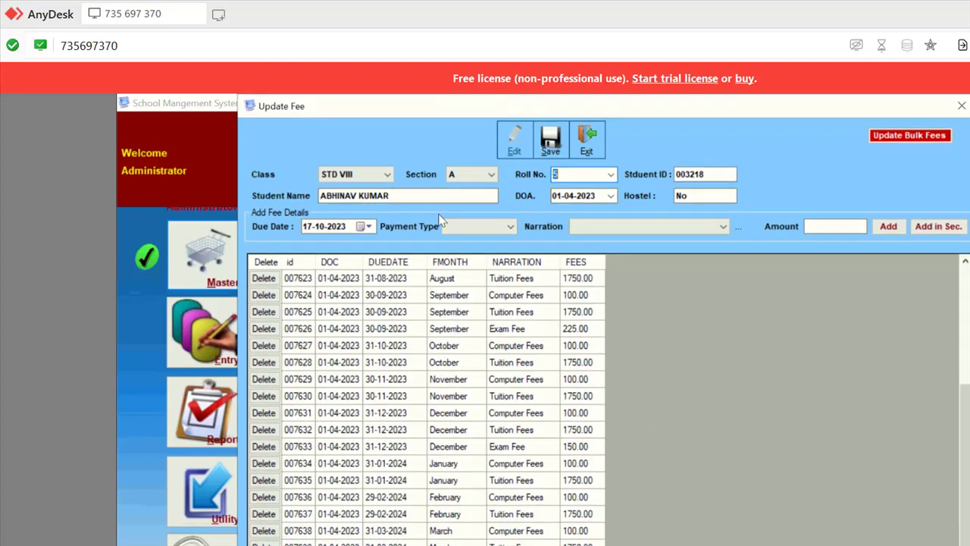
key(Tab)
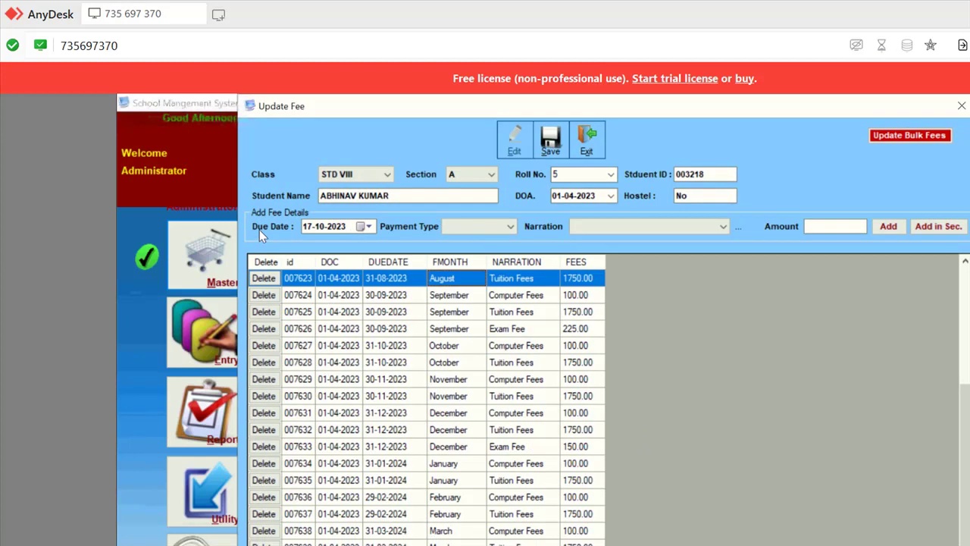
key(Down)
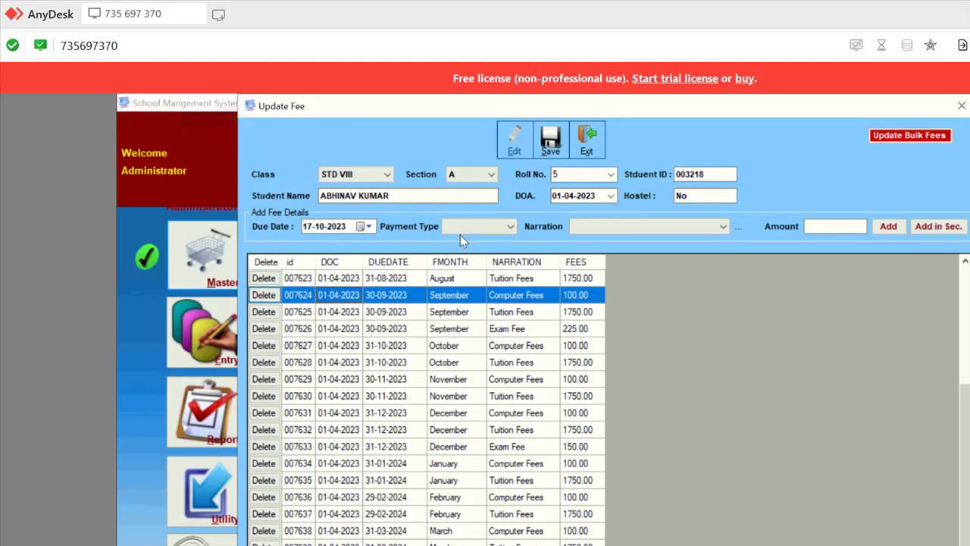
click(264, 294)
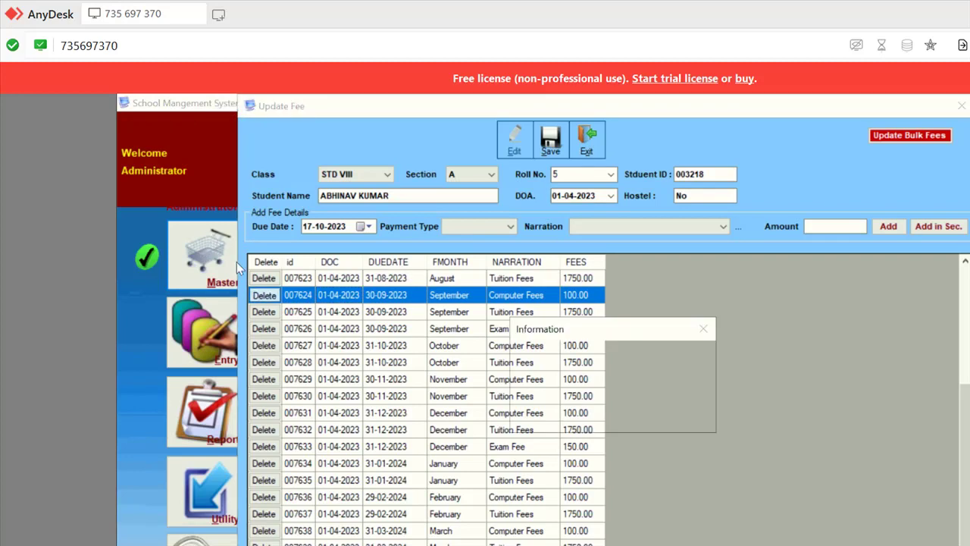
key(Return)
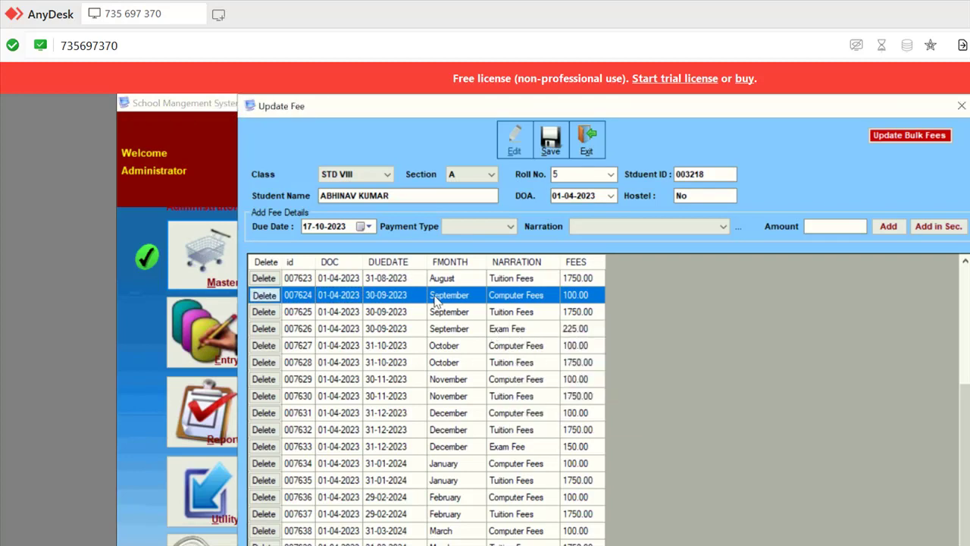
key(Return)
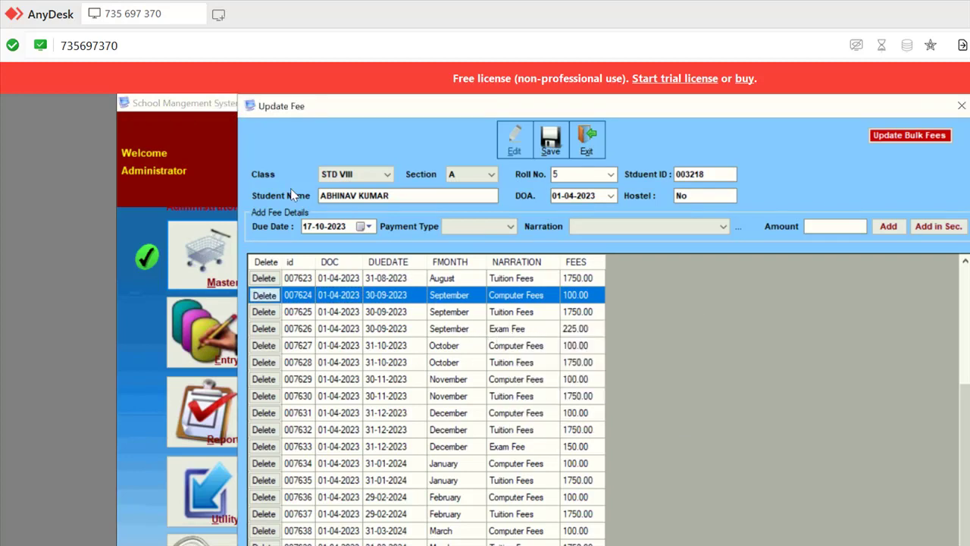
- Set the new fee entry's due date to 30-09-2023 and open the payment type choices
click(367, 226)
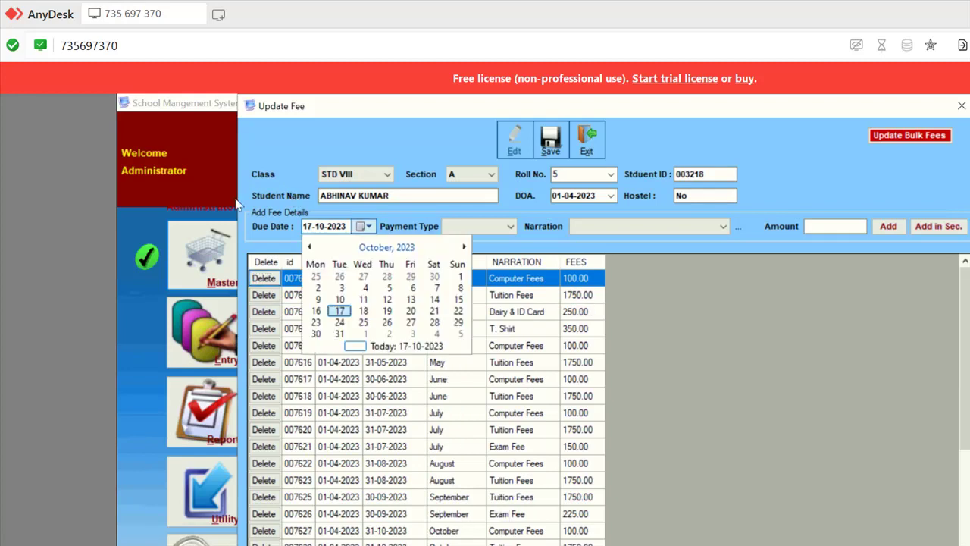
click(310, 247)
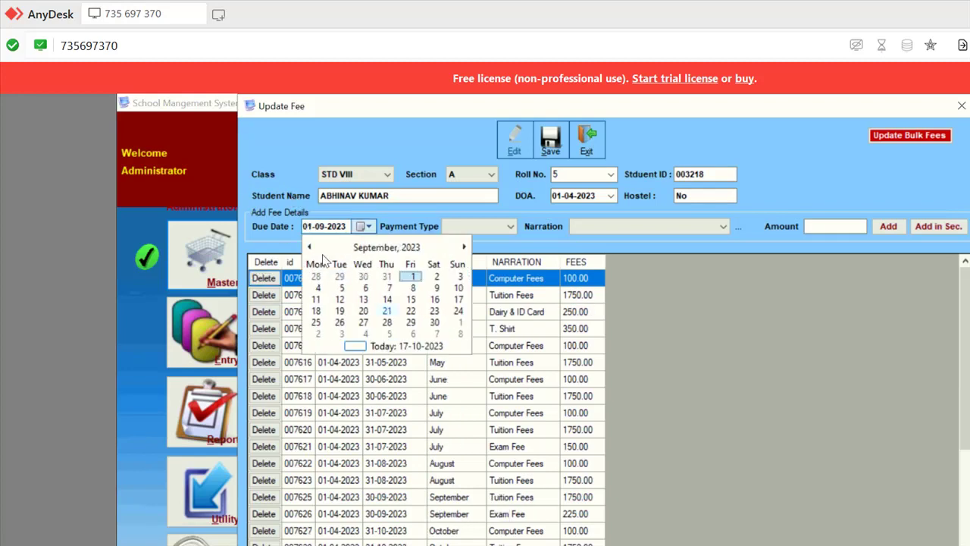
click(434, 322)
click(510, 226)
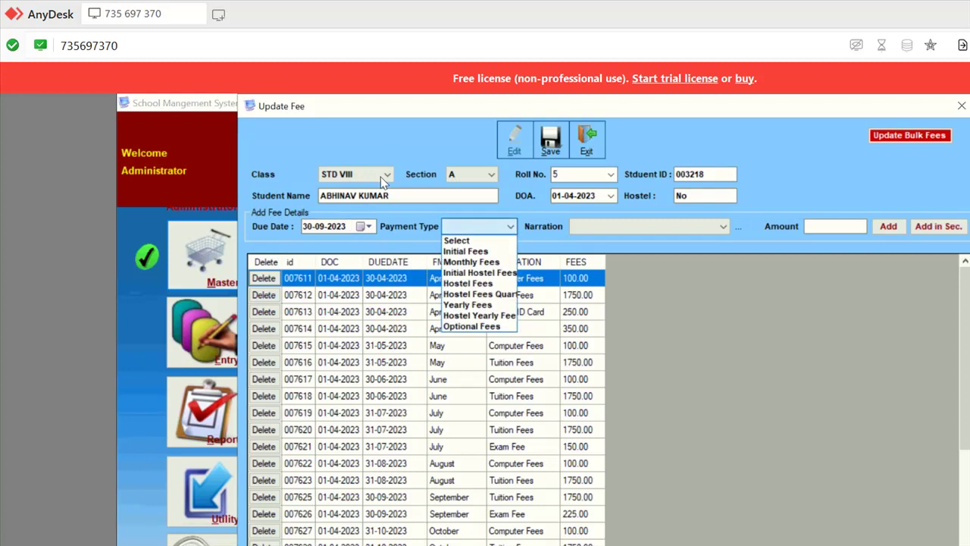
- Set the payment type to Optional Fees and the narration to Copy for the new fee entry
key(Down)
key(Down)
key(Down)
key(Down)
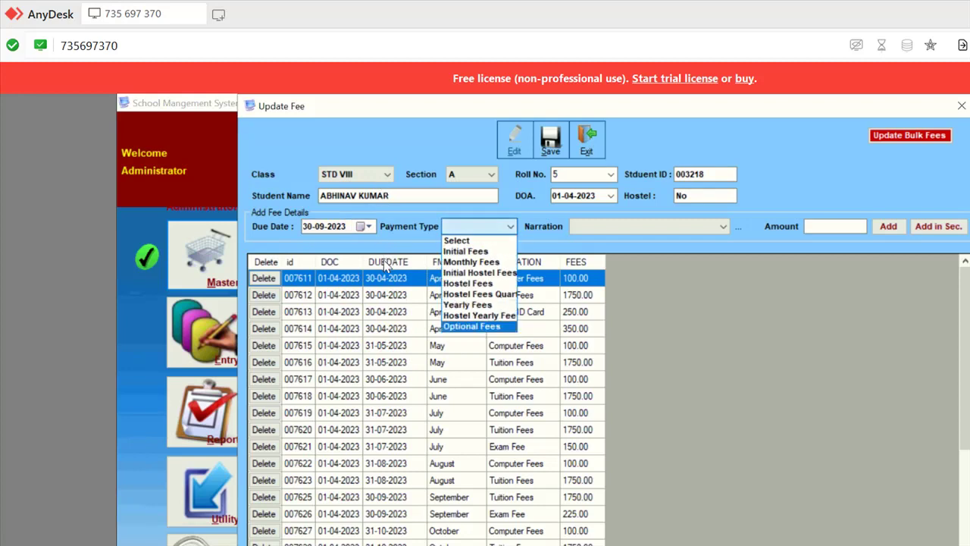
key(Return)
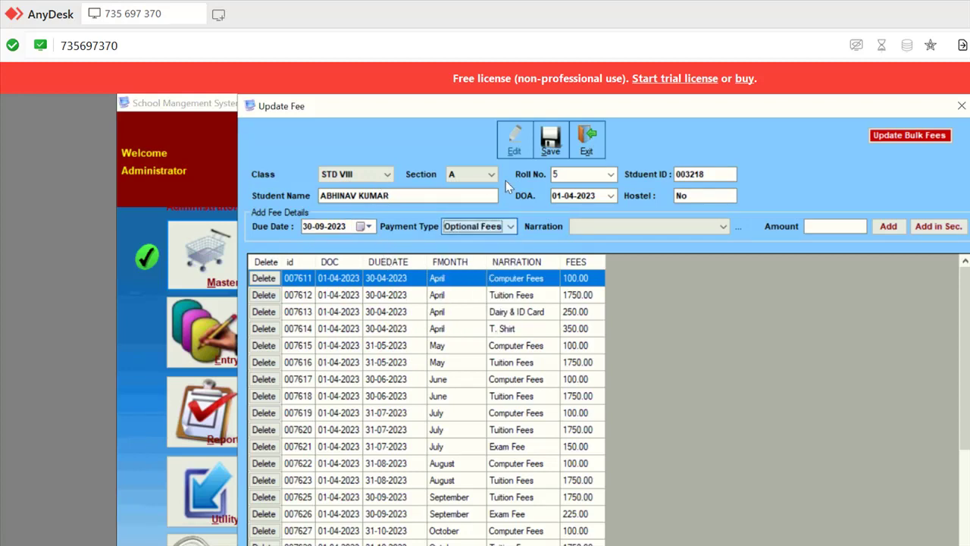
key(Down)
key(Down)
key(Down)
key(Down)
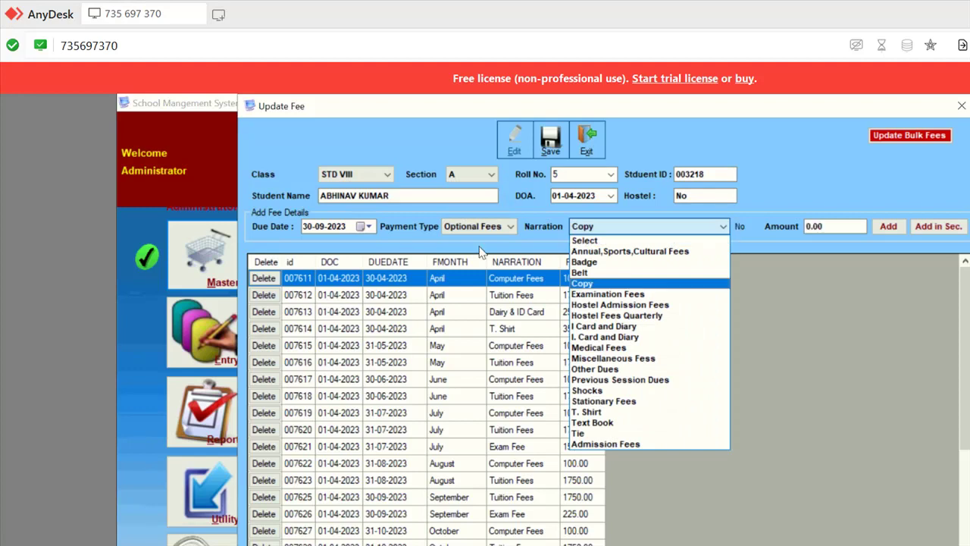
key(Return)
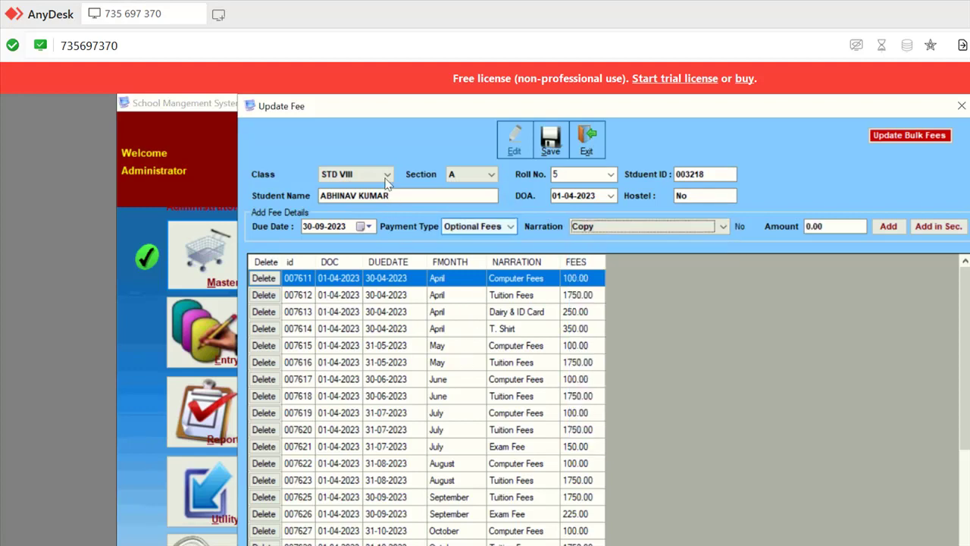
- Add a Monthly Fees entry for the student with narration Computer Fees and amount 90, due 30-09-2023
click(480, 227)
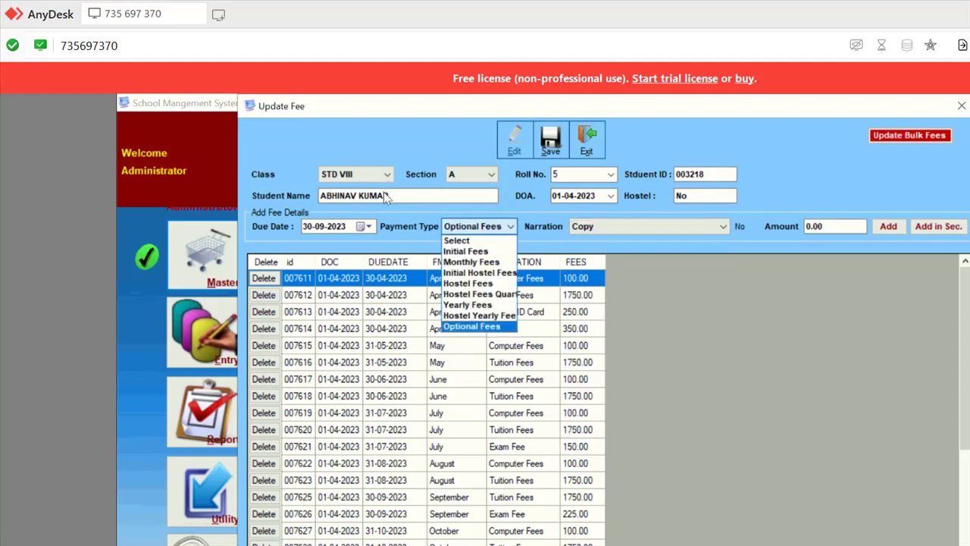
click(491, 261)
click(644, 226)
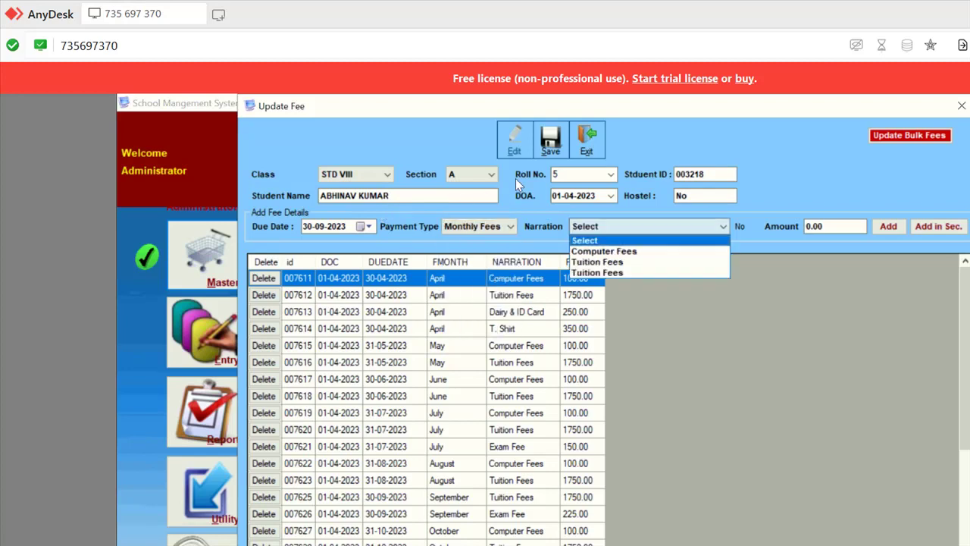
key(Return)
key(Tab)
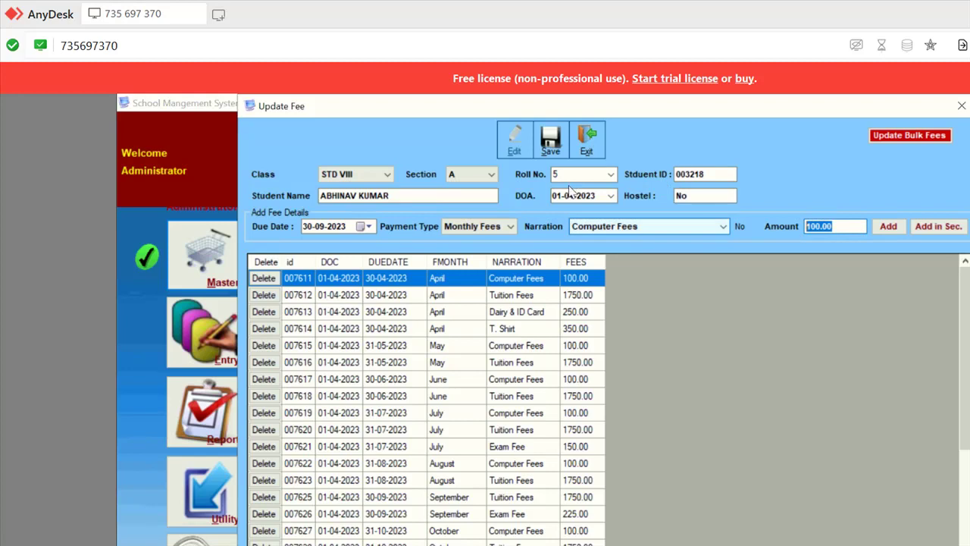
text(90)
key(Tab)
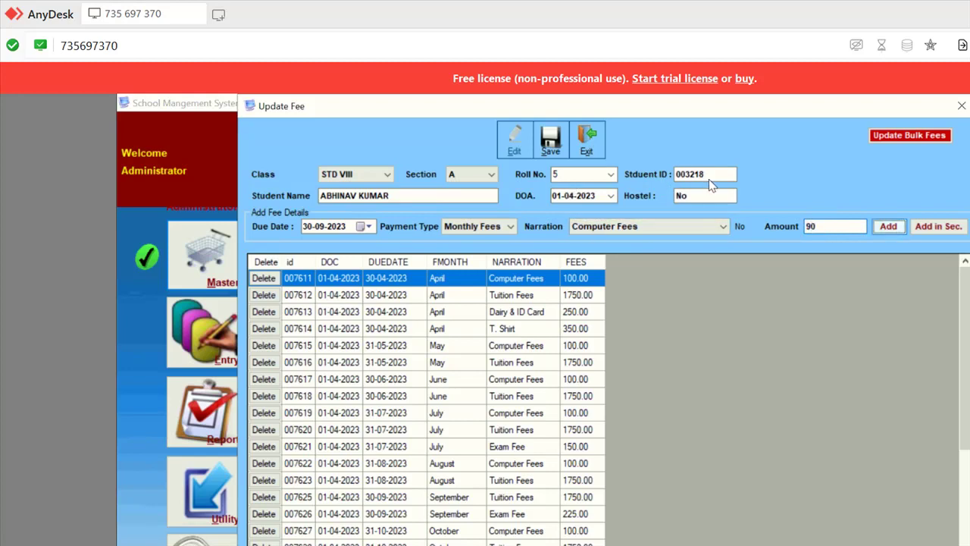
key(Return)
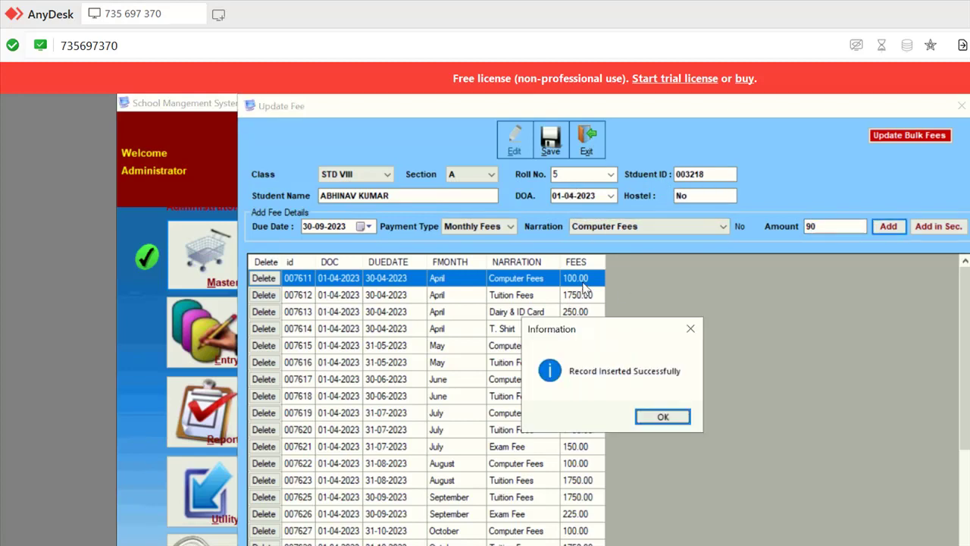
click(662, 416)
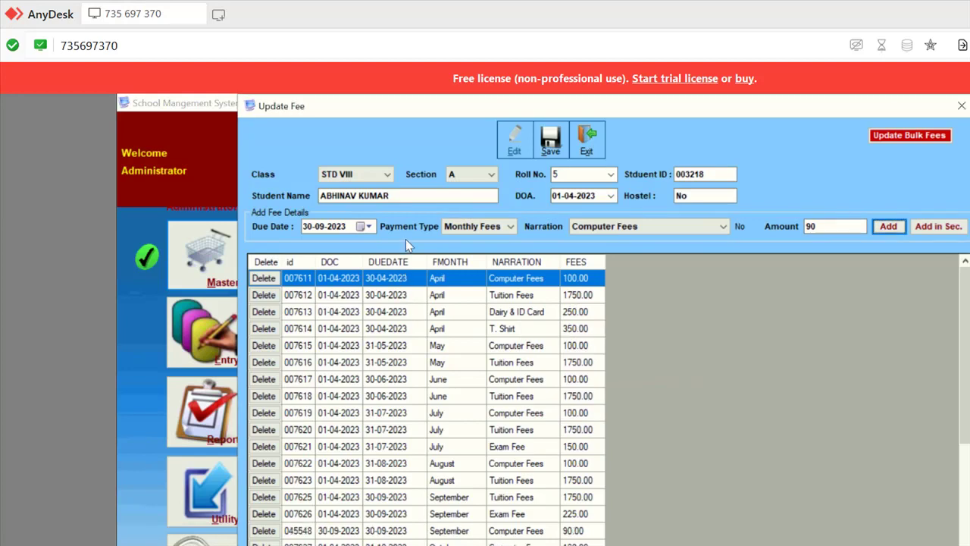
- Check the September Computer Fees entry of 90 in the fee list and close the Update Fee form
click(443, 296)
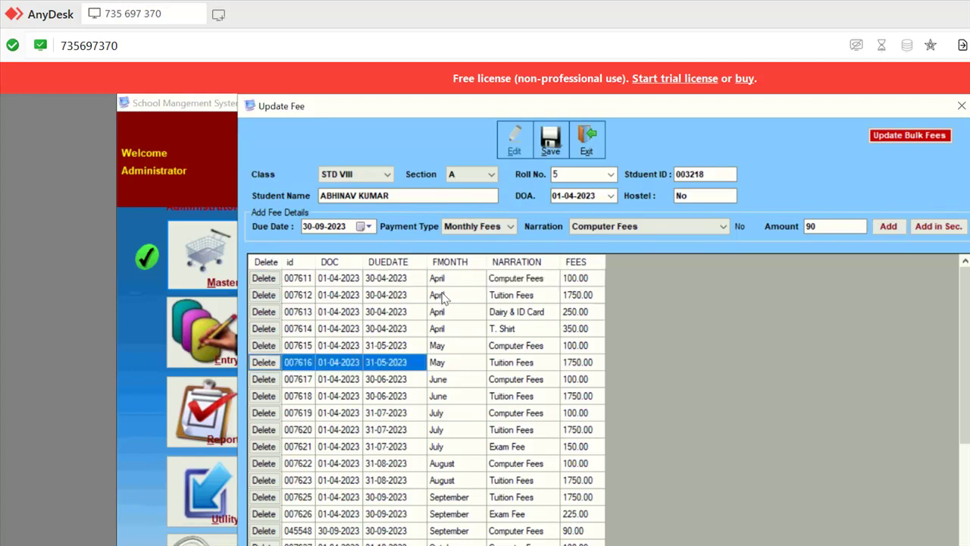
scroll(441, 330, down, 1)
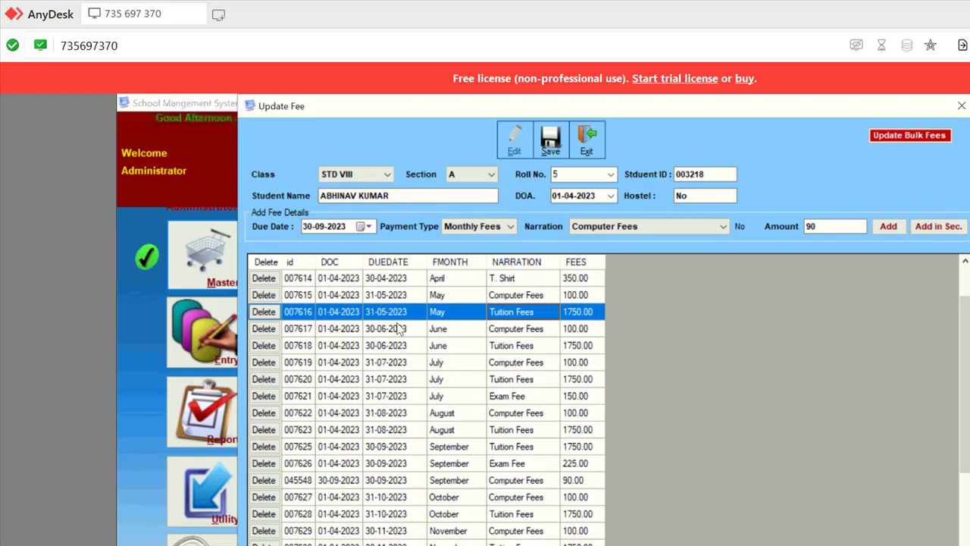
scroll(415, 335, down, 2)
scroll(410, 336, down, 1)
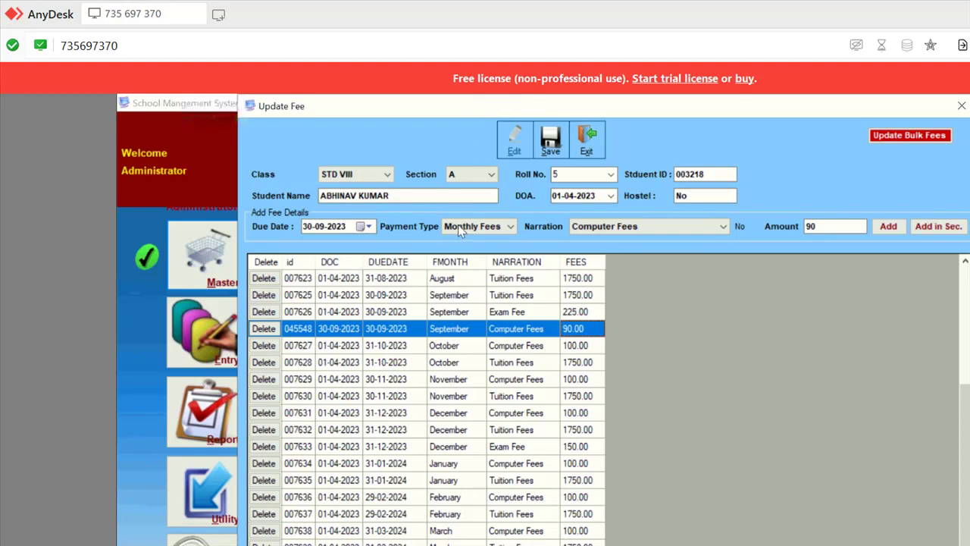
click(962, 105)
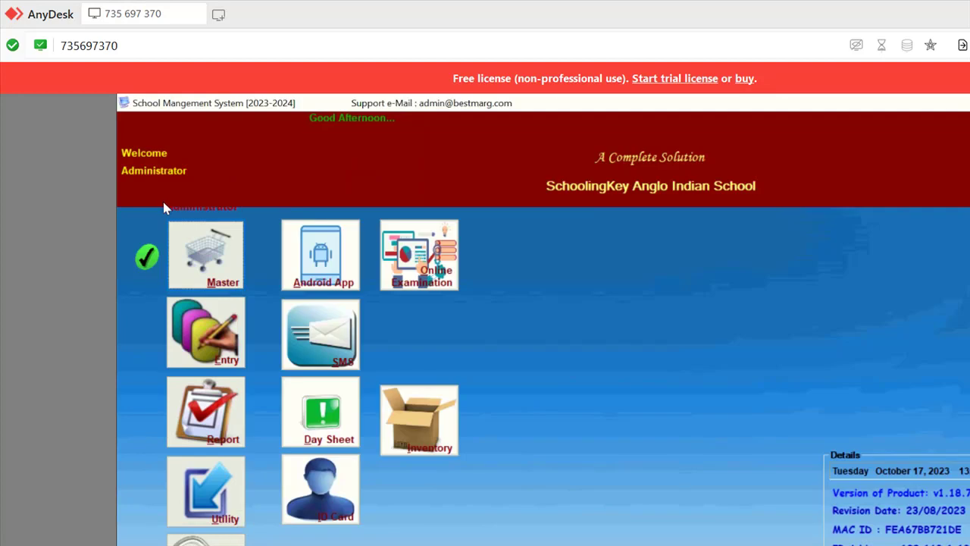
- Open the Update Section form from the Update Records group under Master
click(184, 274)
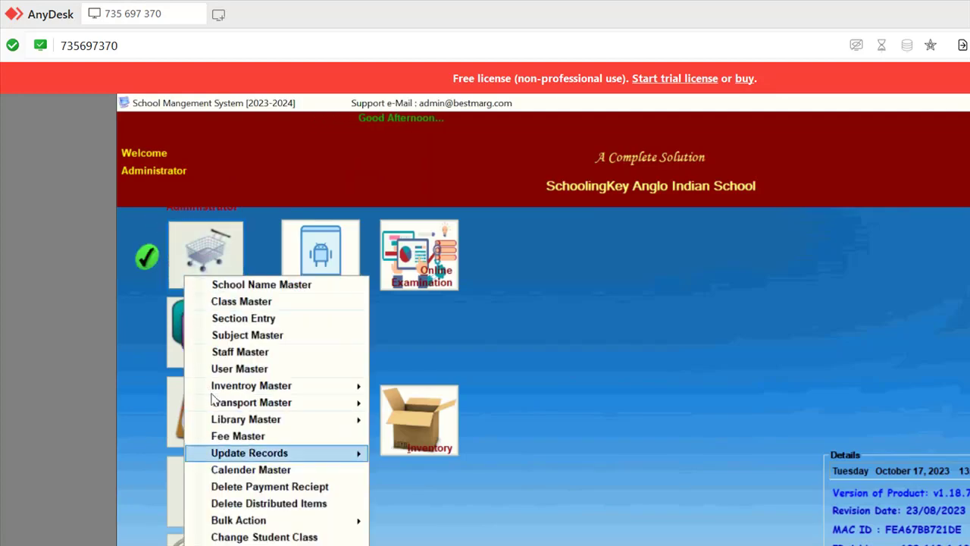
key(Up)
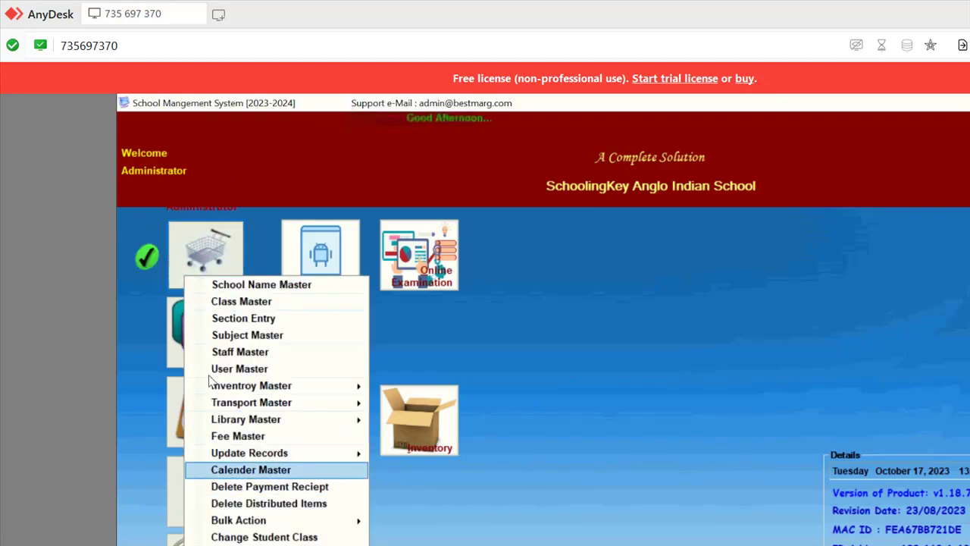
key(Up)
key(Right)
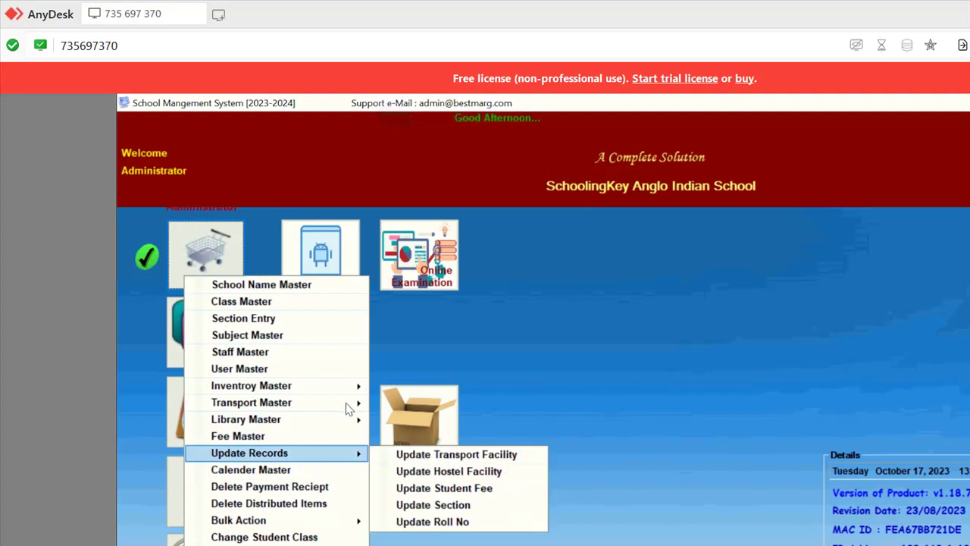
key(Down)
key(Down)
key(Down)
key(Down)
key(Down)
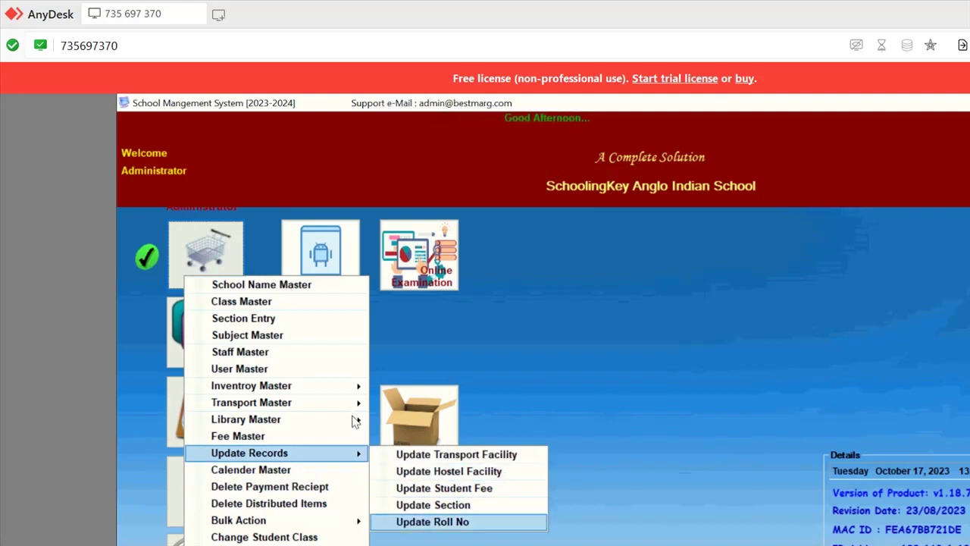
key(Up)
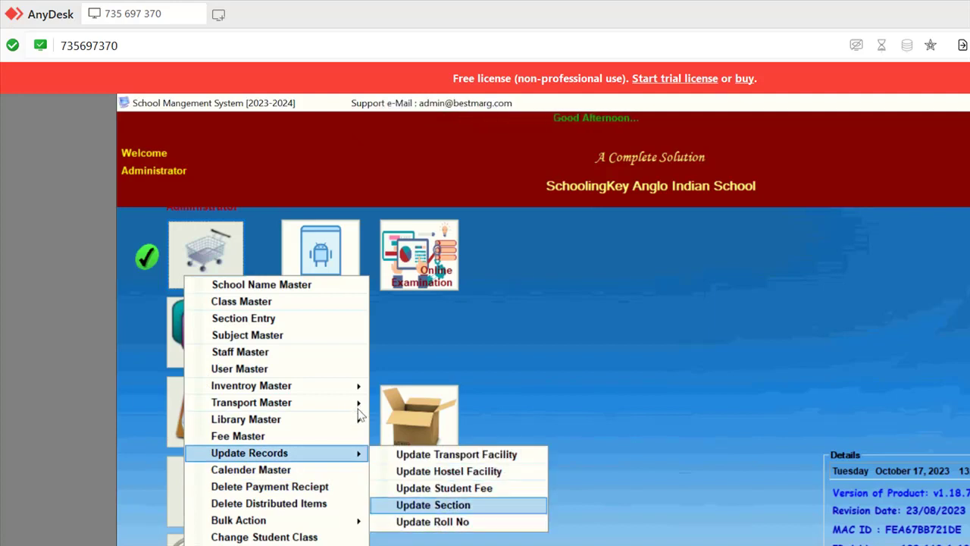
key(Return)
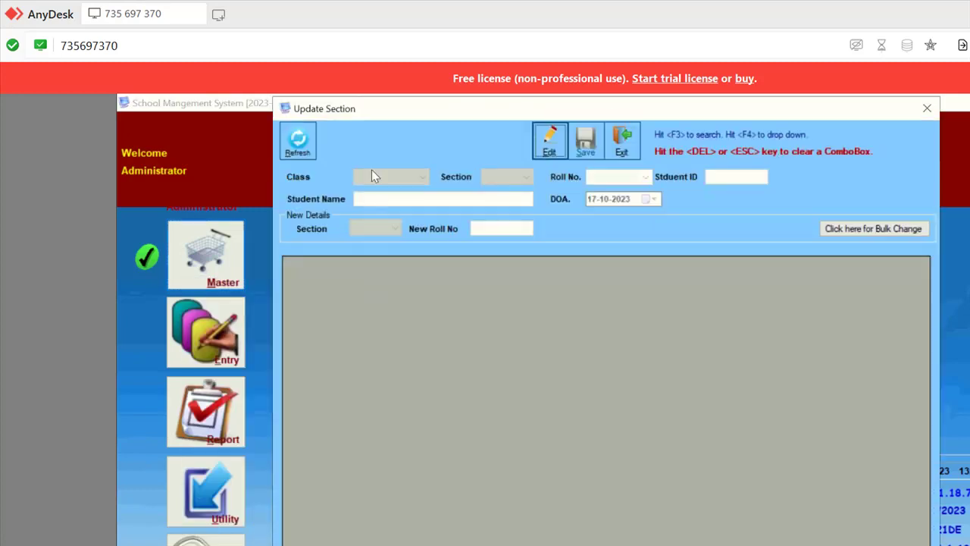
- Start editing a record in Update Section with class STD I selected, and exit the form without saving
key(Return)
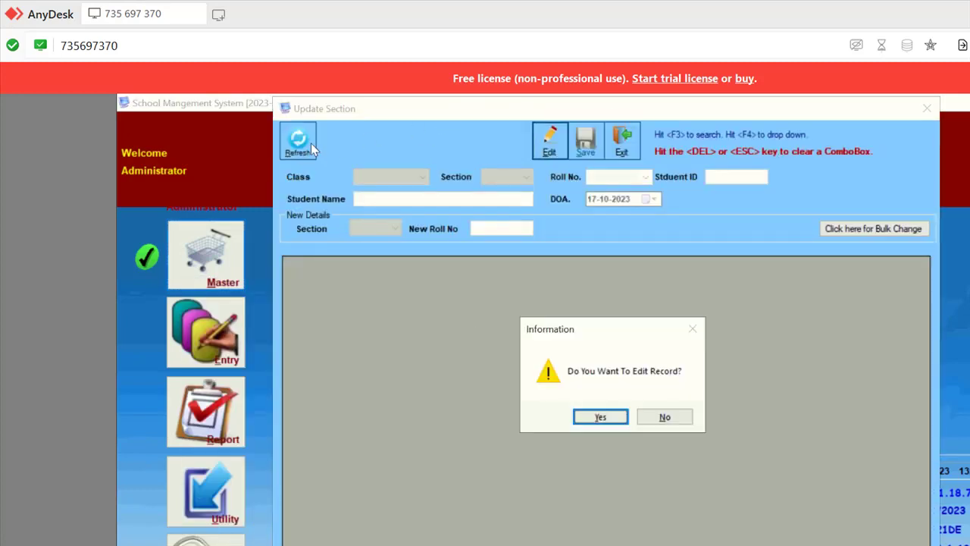
key(Return)
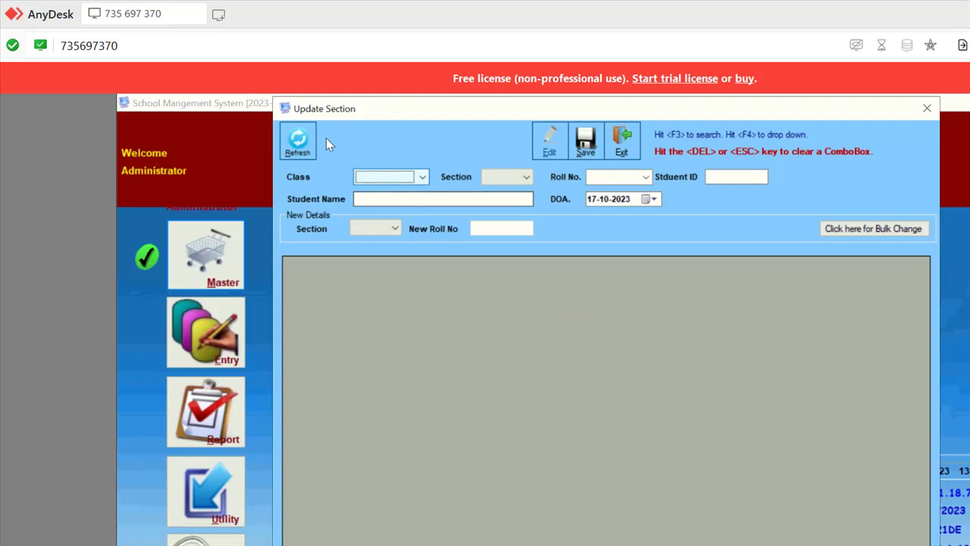
key(F4)
key(Return)
key(F4)
key(Down)
key(Down)
key(Down)
key(Up)
key(Up)
key(Return)
key(Return)
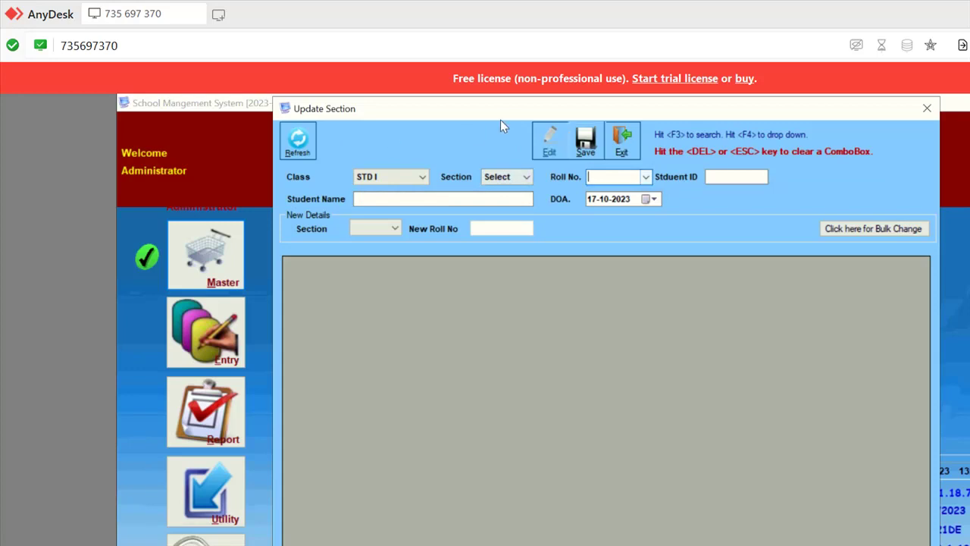
key(alt+x)
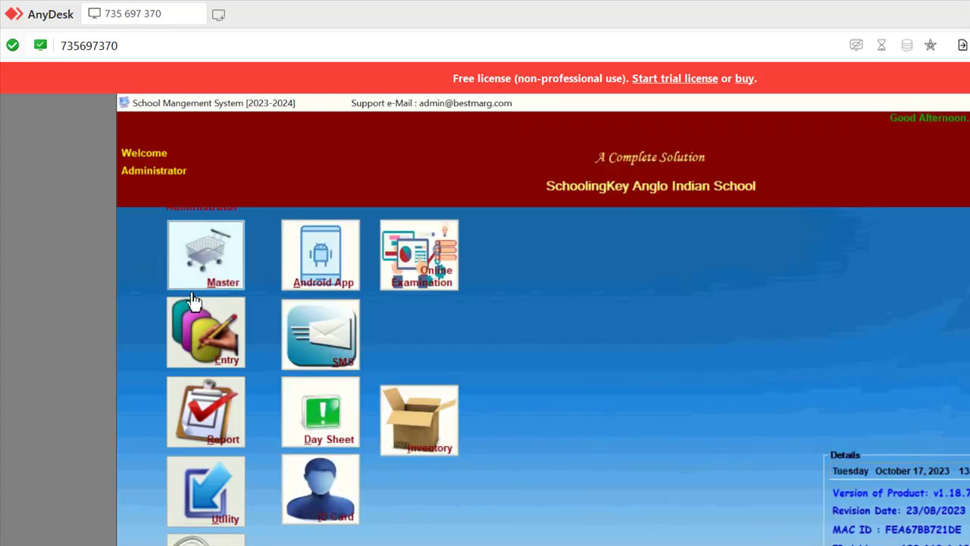
- Open the Update Roll No form from the Update Records group under Master and close it without changes
click(186, 262)
key(Up)
key(Up)
key(Up)
key(Up)
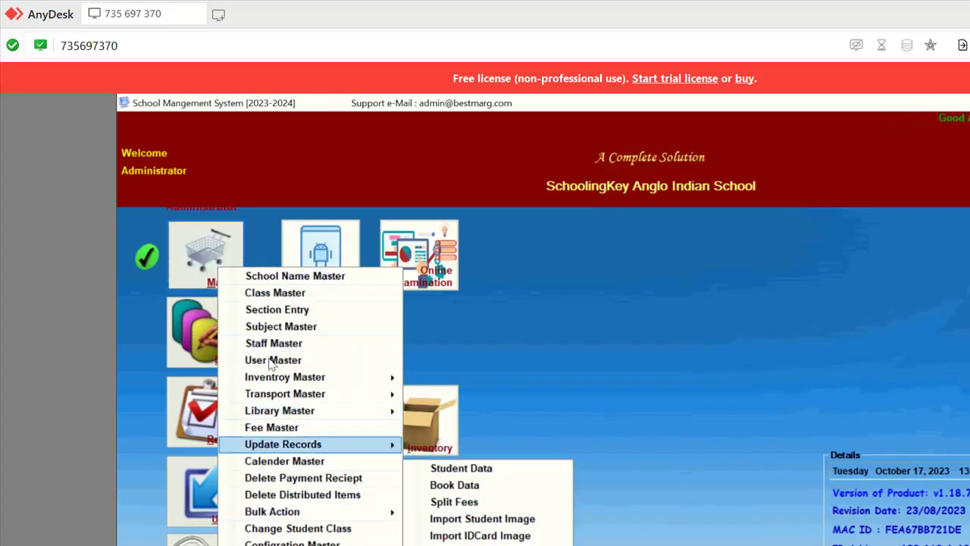
key(Right)
key(Down)
key(Down)
key(Down)
key(Down)
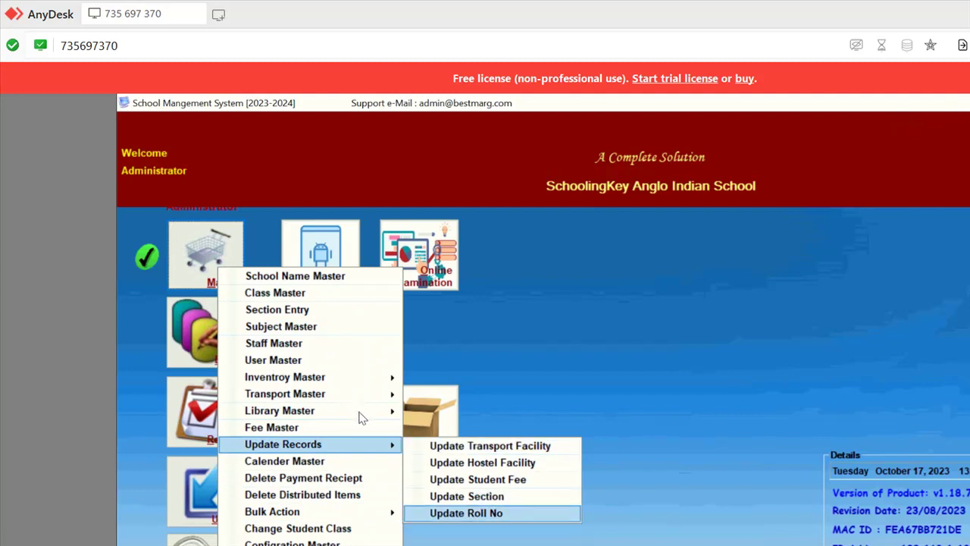
key(Return)
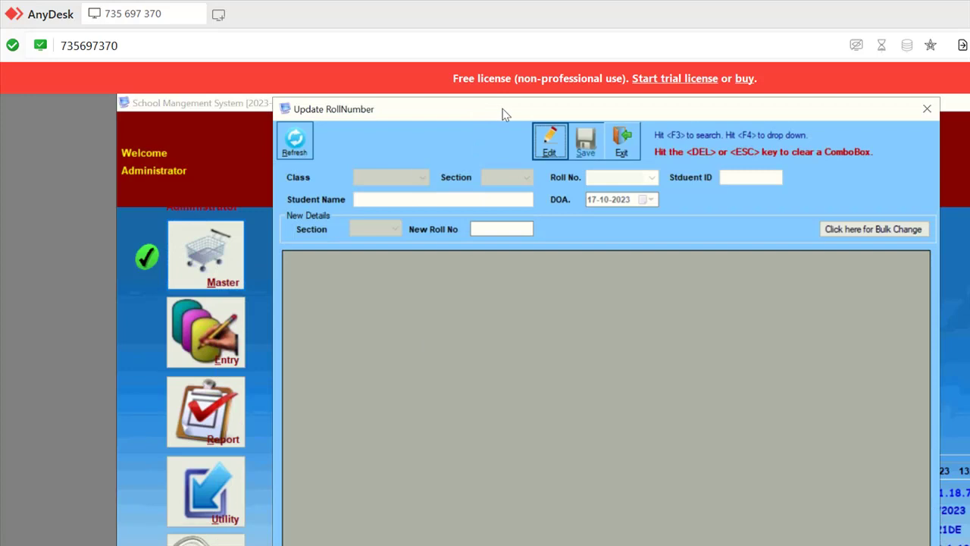
key(Escape)
- Choose the StudentData_Template file in the Student Data bulk import and close the window without importing
click(239, 236)
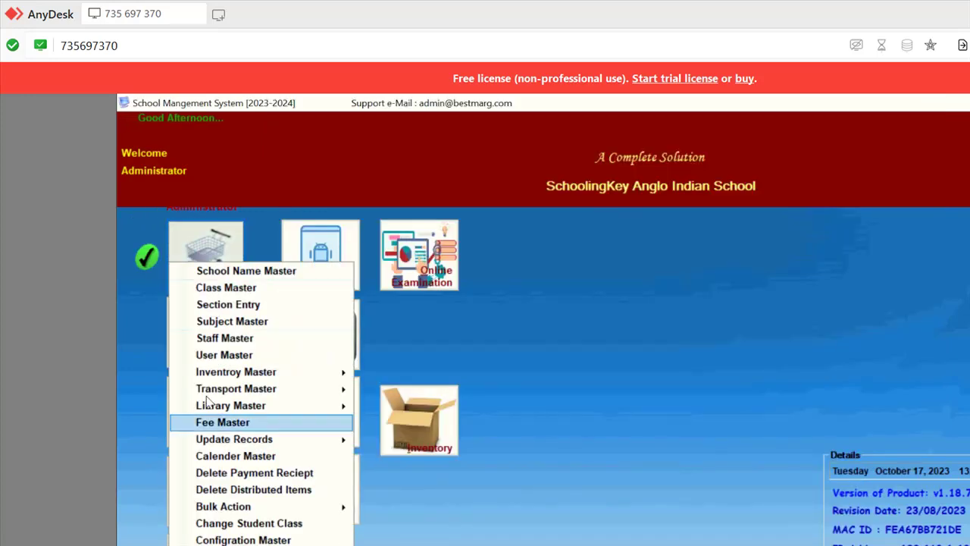
key(Right)
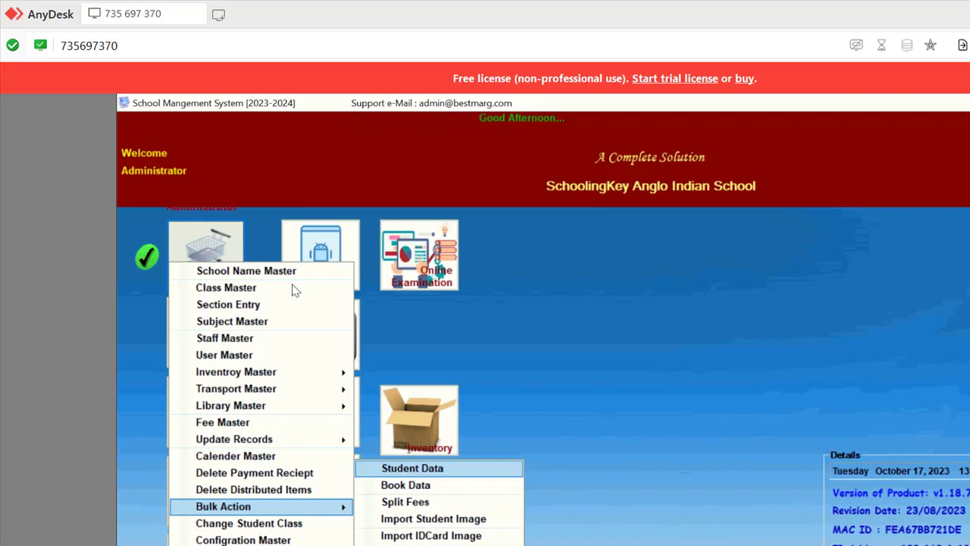
click(412, 467)
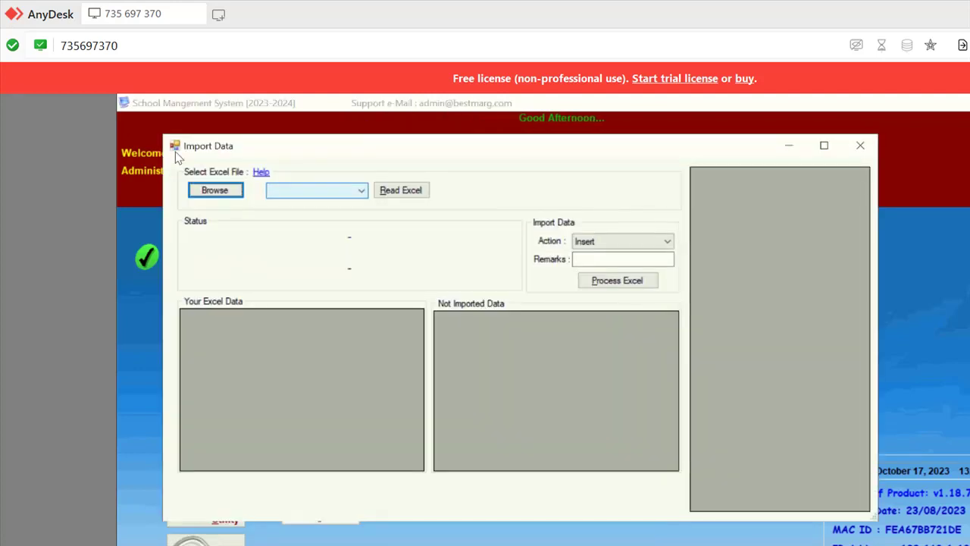
click(214, 190)
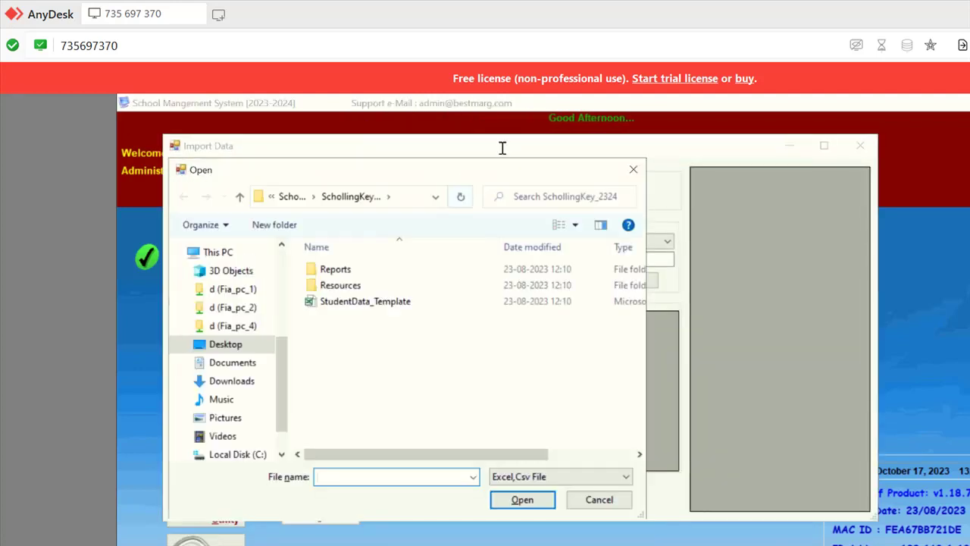
double_click(366, 300)
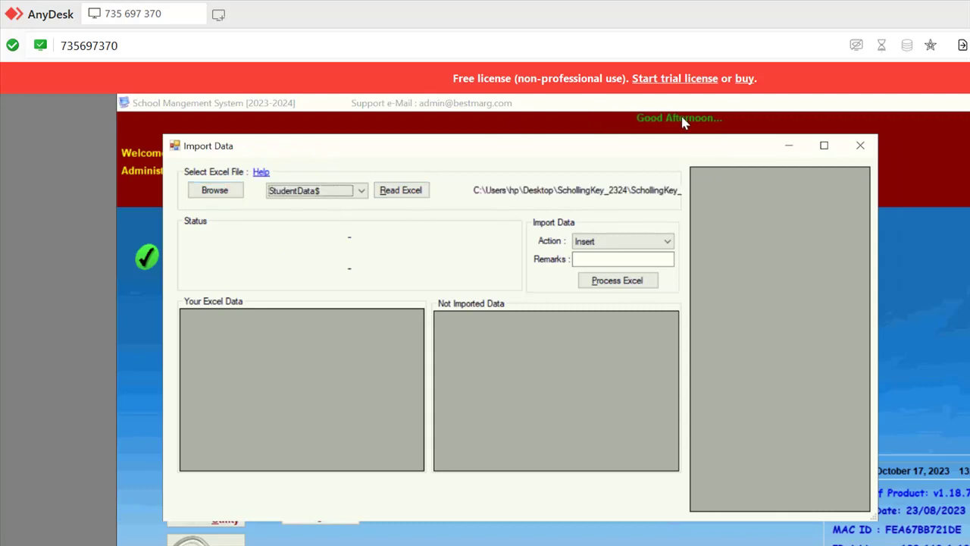
click(860, 145)
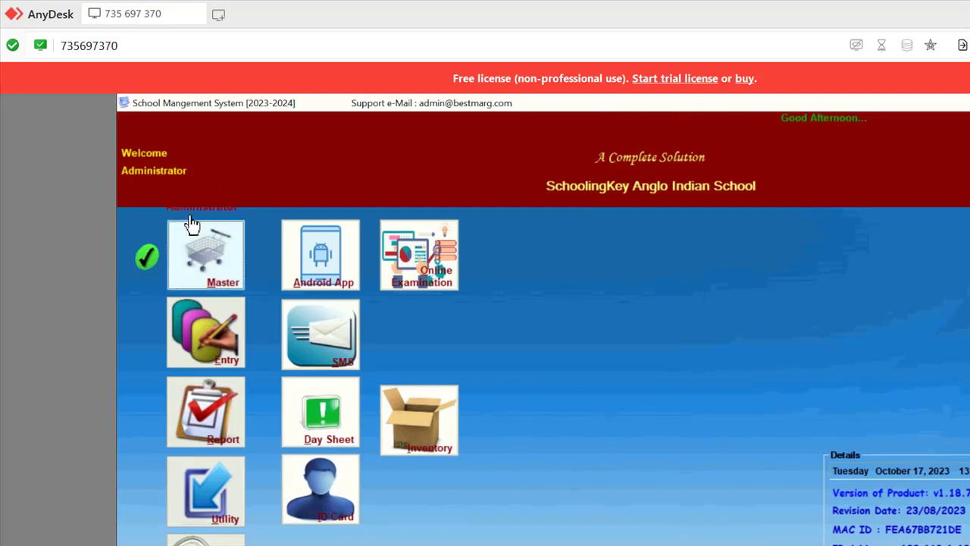
- Go through the Bulk Action options under Master, from Student Data to Import IDCard Image
click(209, 292)
mouse_move(341, 514)
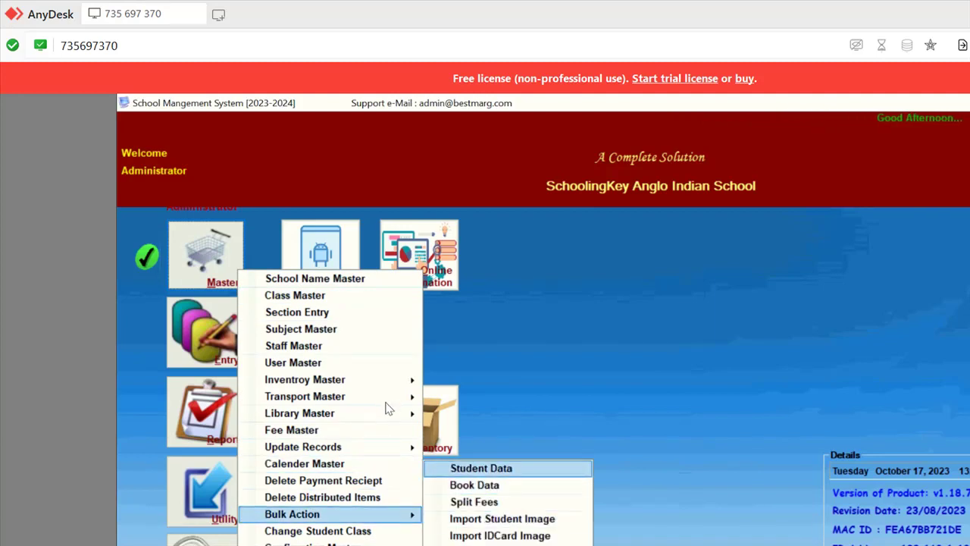
key(Down)
key(Down)
key(Down)
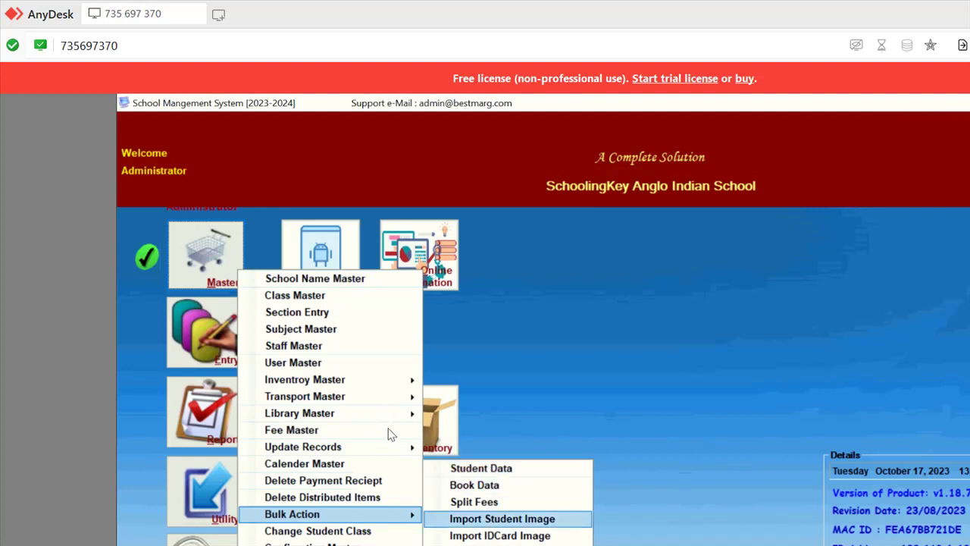
key(Down)
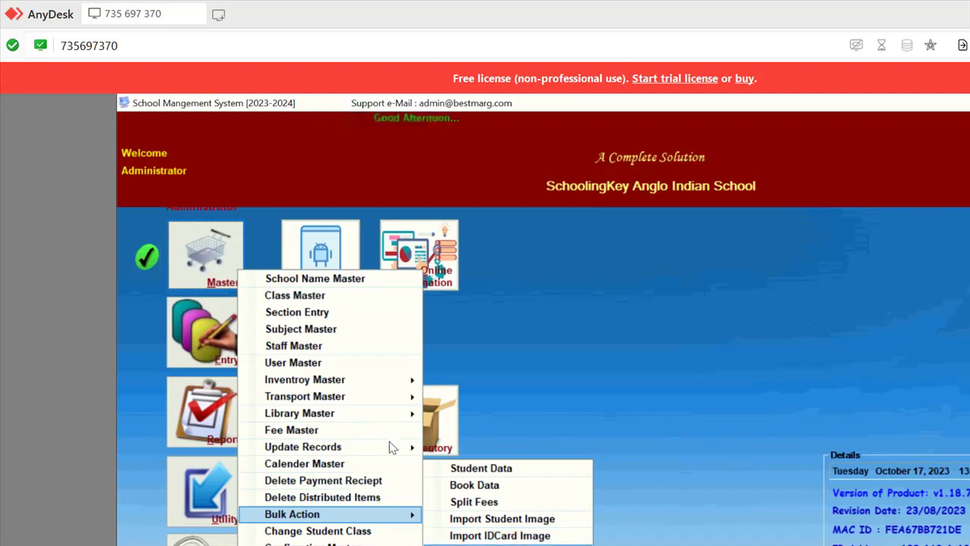
- Open the Promotion List through Change Student Class under Master and view last year's data for class STD I, section A
click(391, 447)
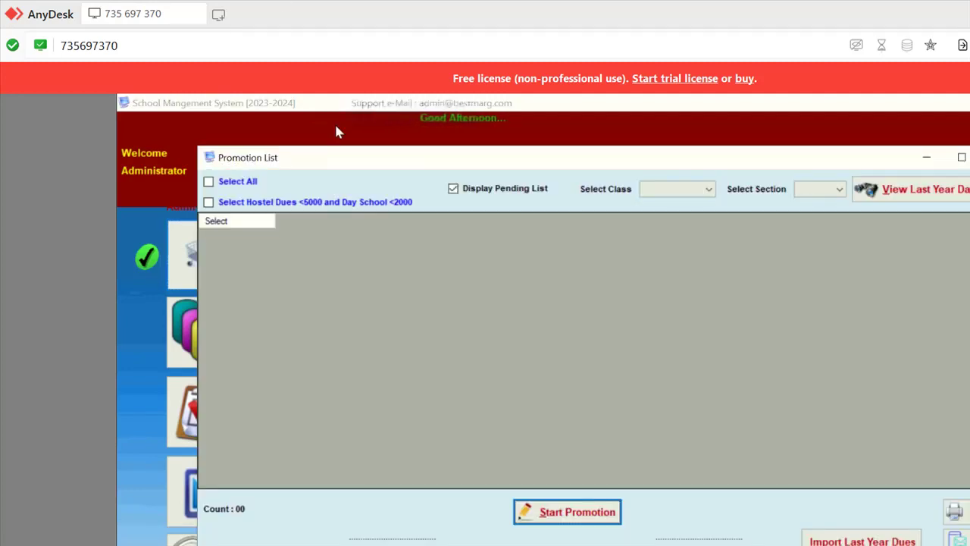
click(677, 188)
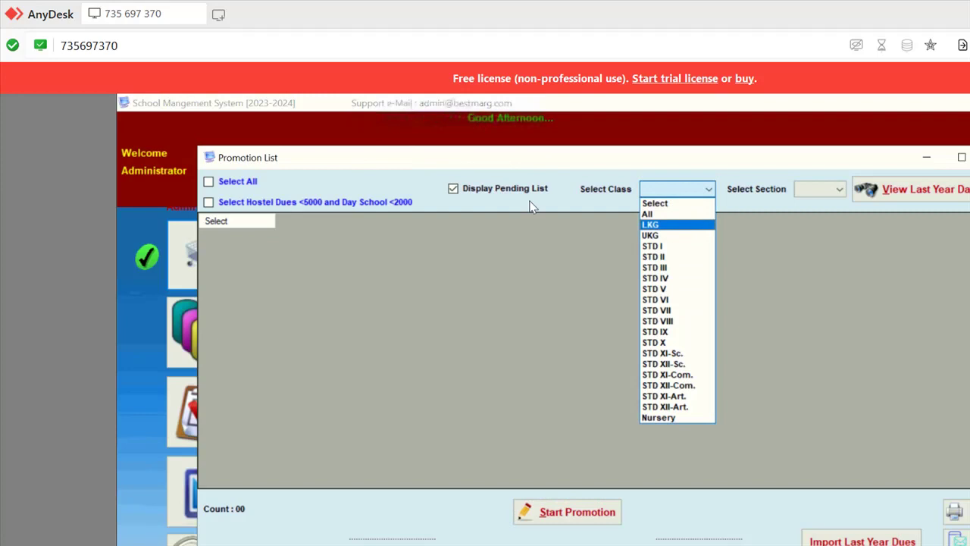
key(Return)
key(Down)
key(Down)
key(Return)
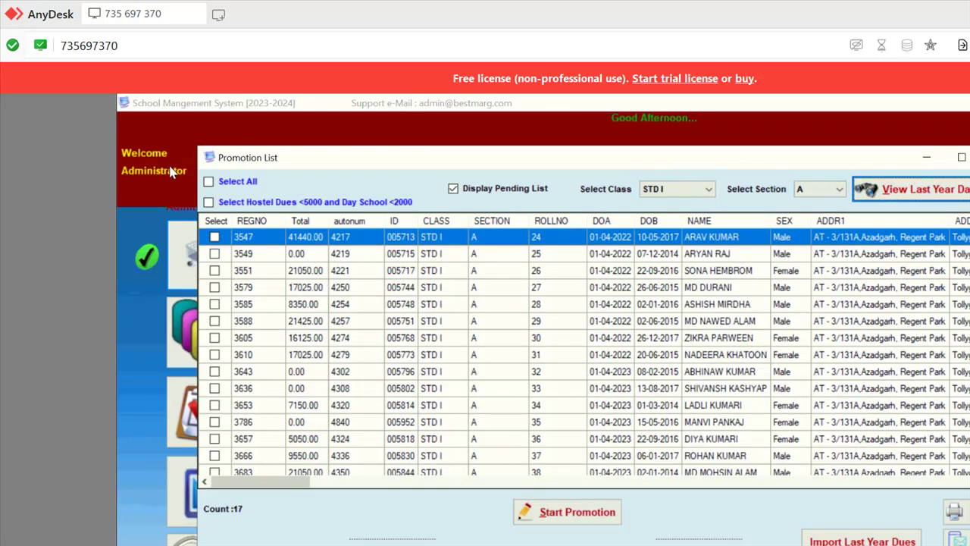
- Mark the first student in the promotion list for promotion and clear the mark again
click(214, 237)
click(250, 253)
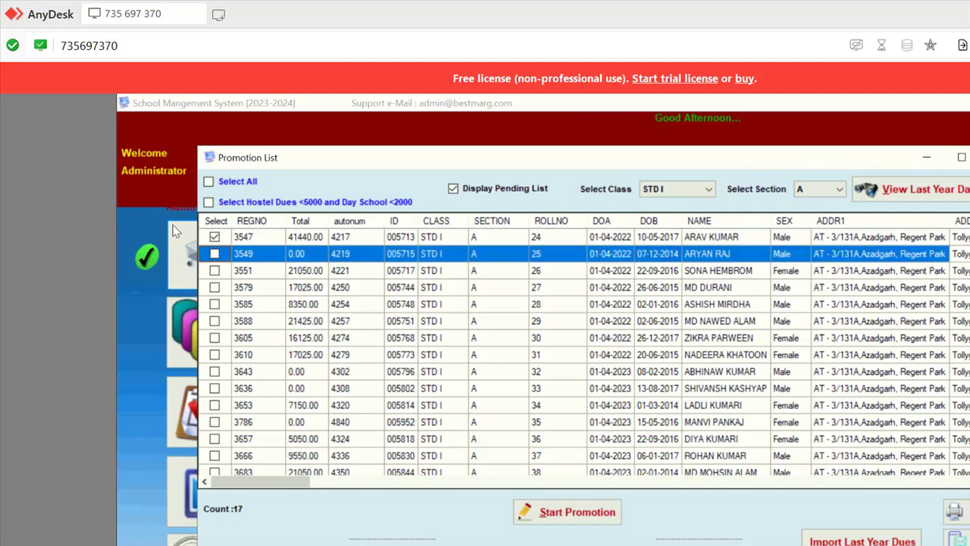
click(257, 287)
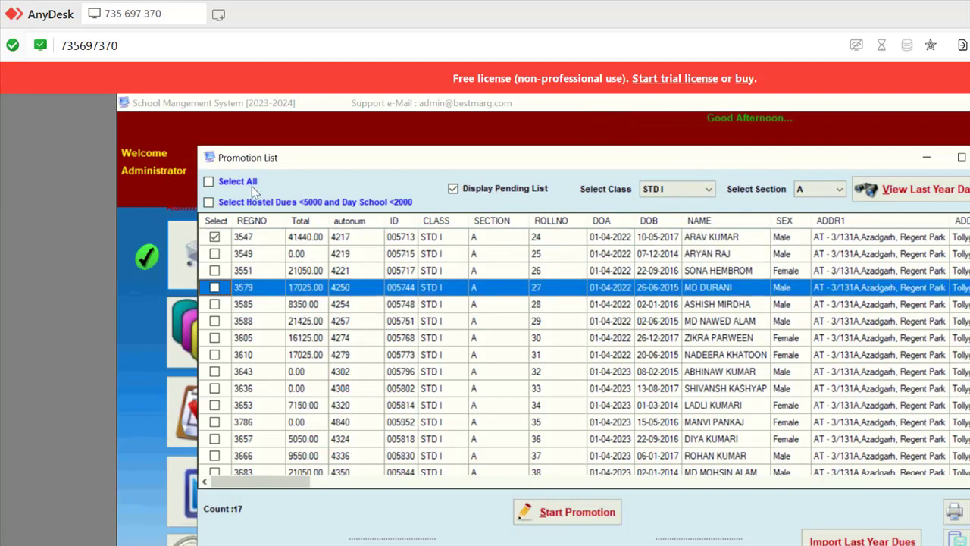
click(449, 239)
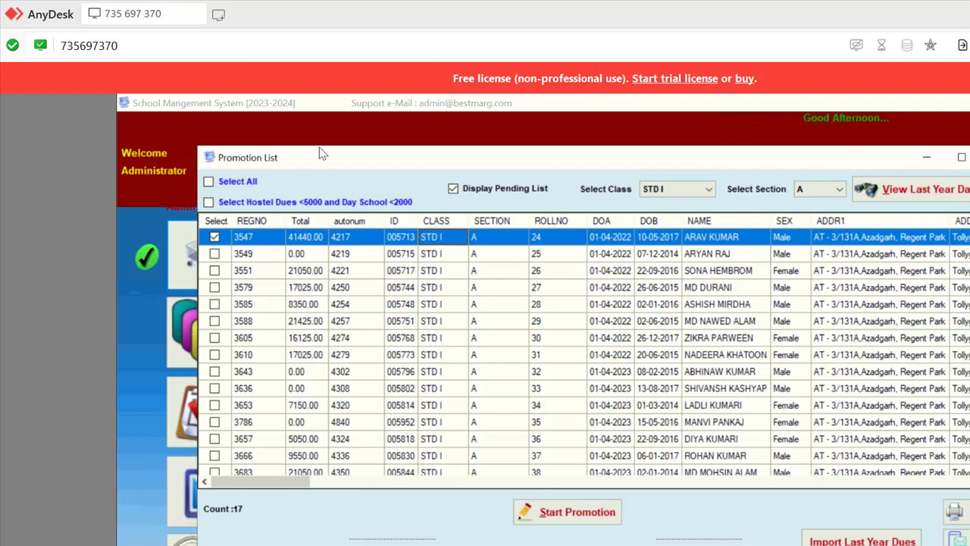
click(215, 236)
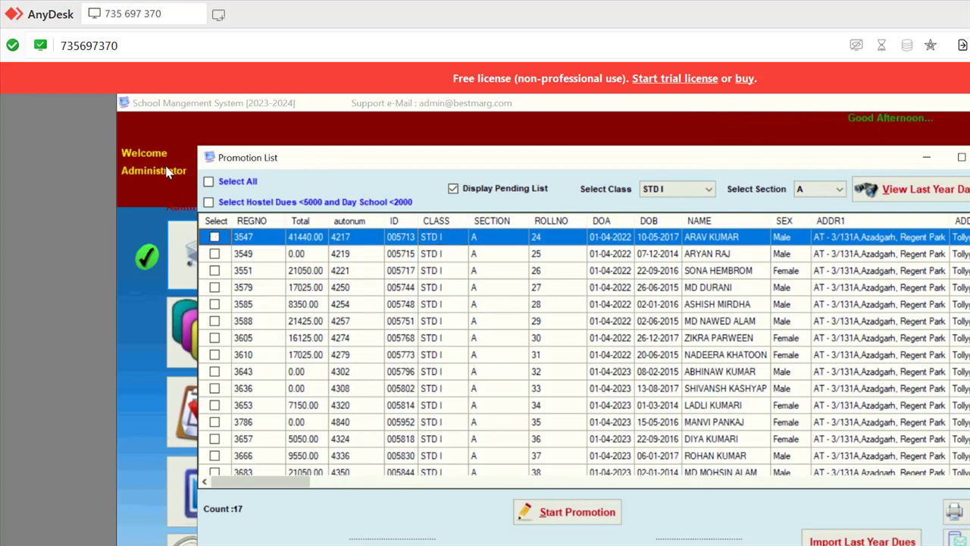
- Mark the students for promotion with the Select Hostel Dues <5000 and Day School <2000 option
click(208, 202)
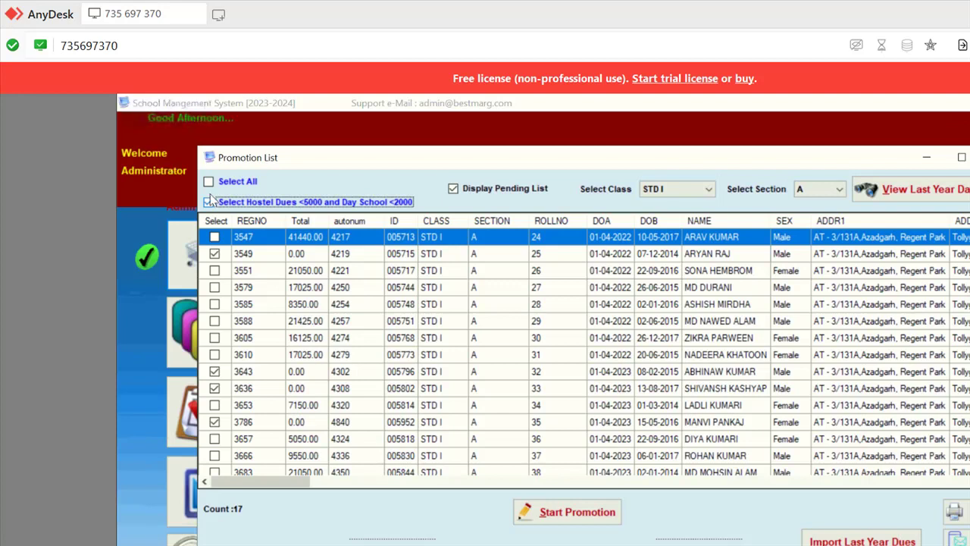
key(space)
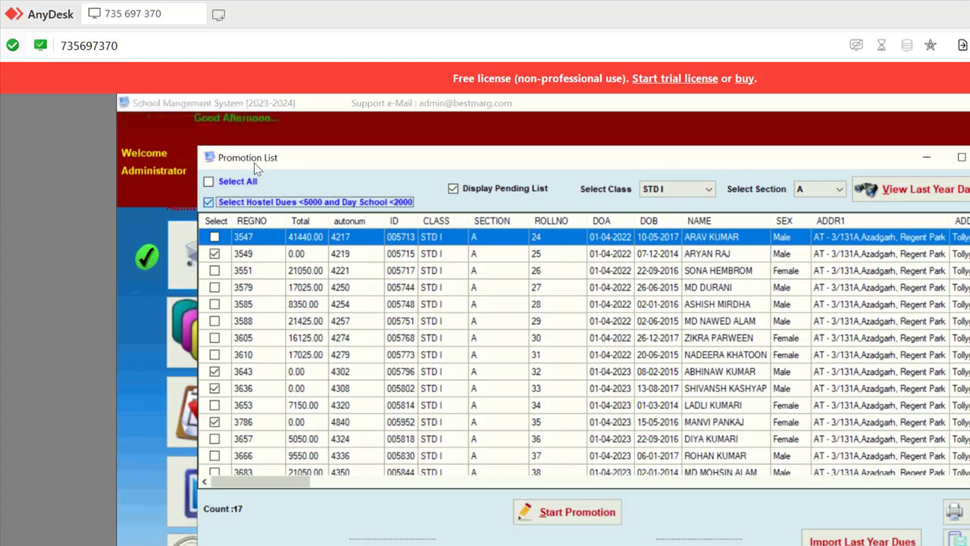
key(space)
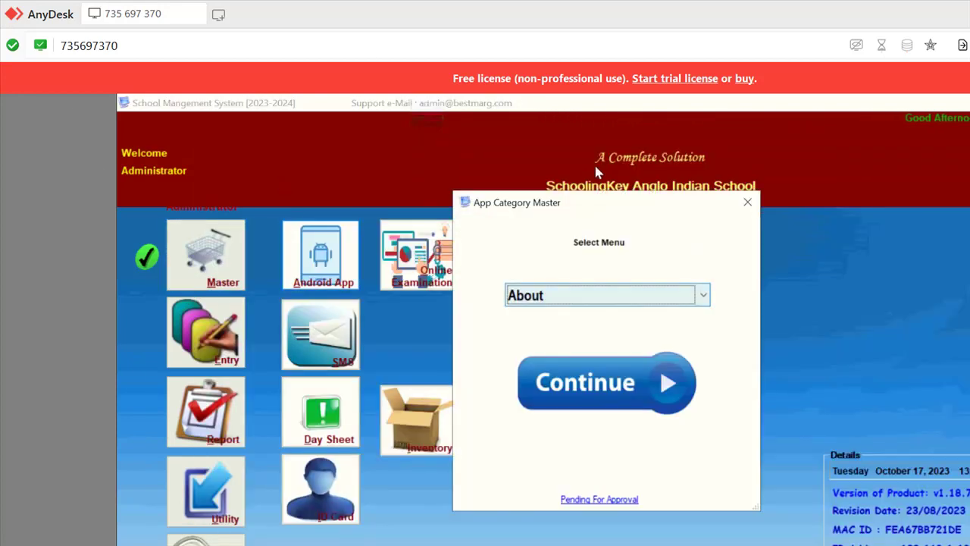
- Close the App Category Master window and open the Configration Master from the Master functions
click(747, 202)
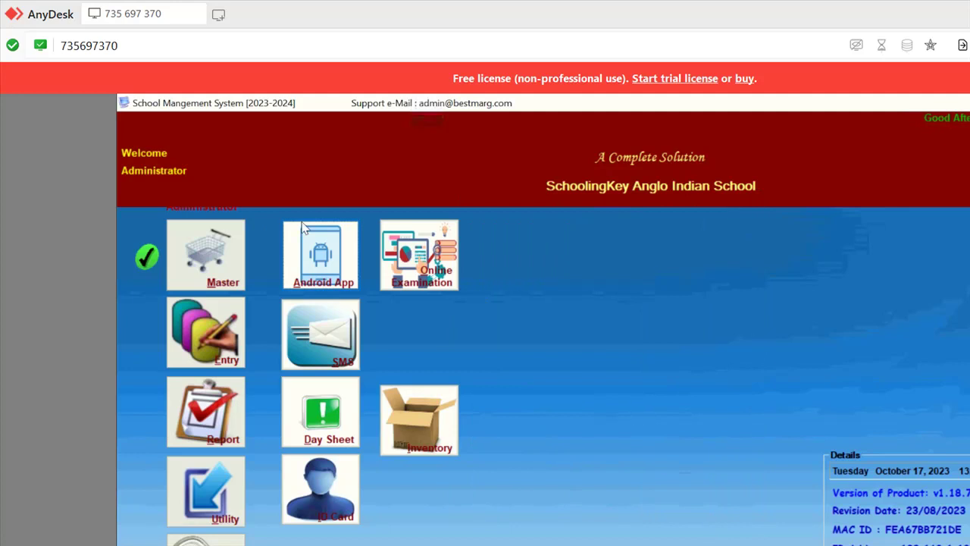
click(168, 217)
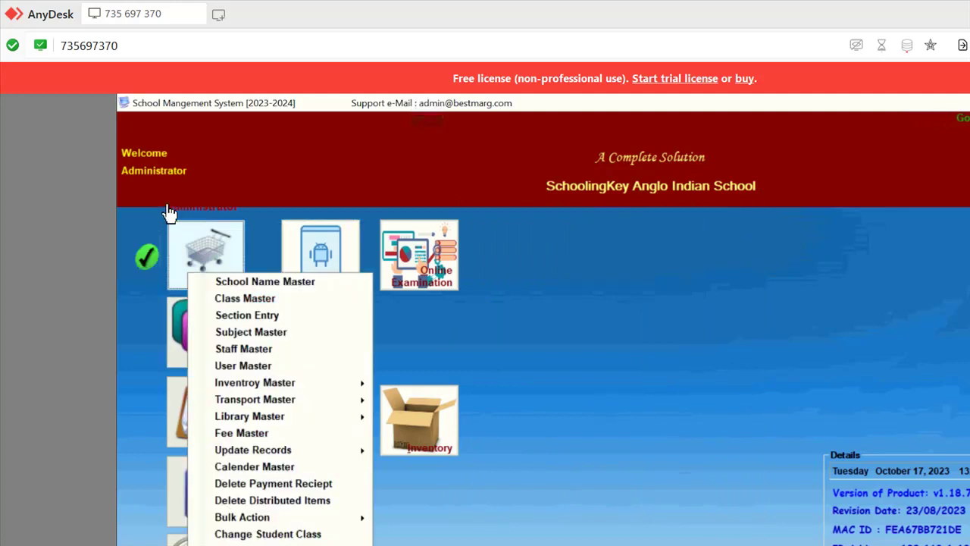
click(212, 439)
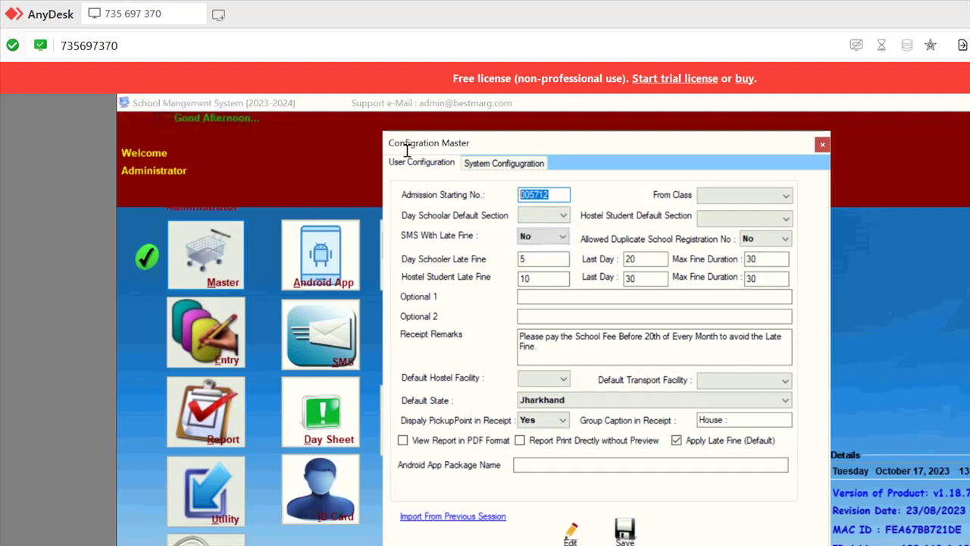
- Examine the day scholar default section choices and the day schooler late fine, last day and maximum fine duration
click(562, 215)
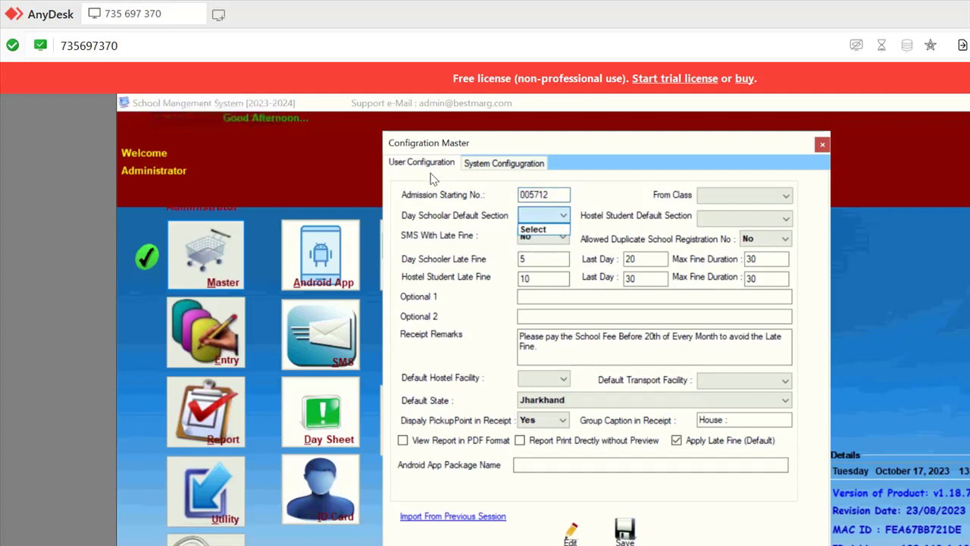
click(480, 169)
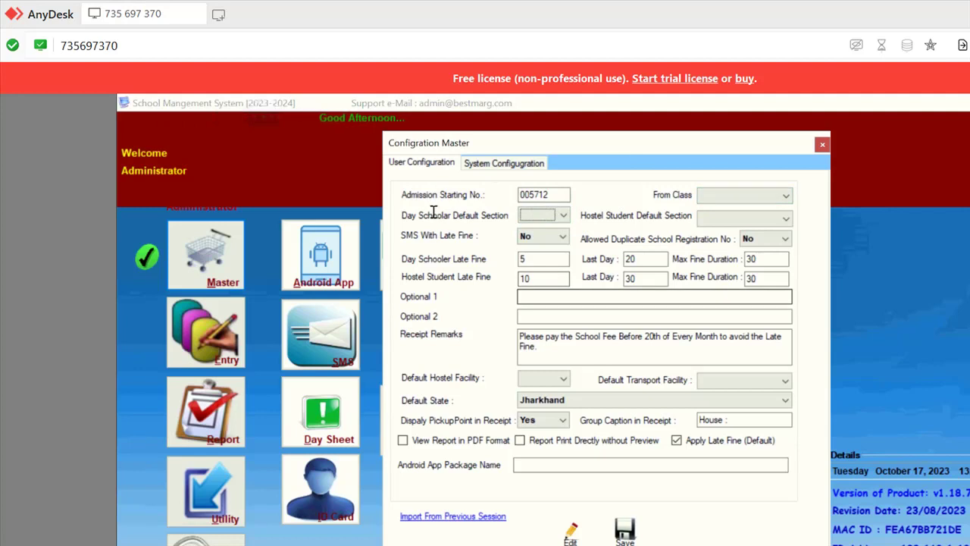
click(532, 259)
key(Tab)
key(shift+Tab)
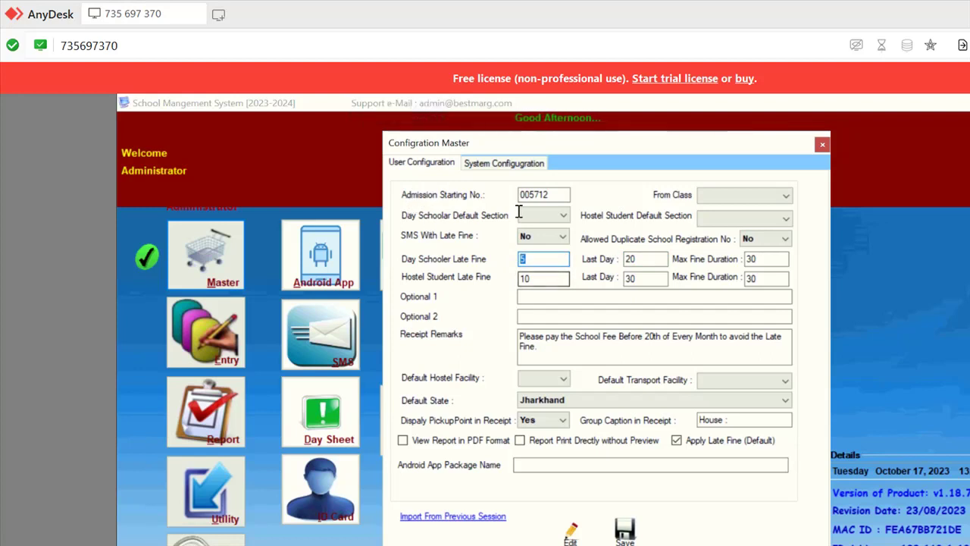
key(Tab)
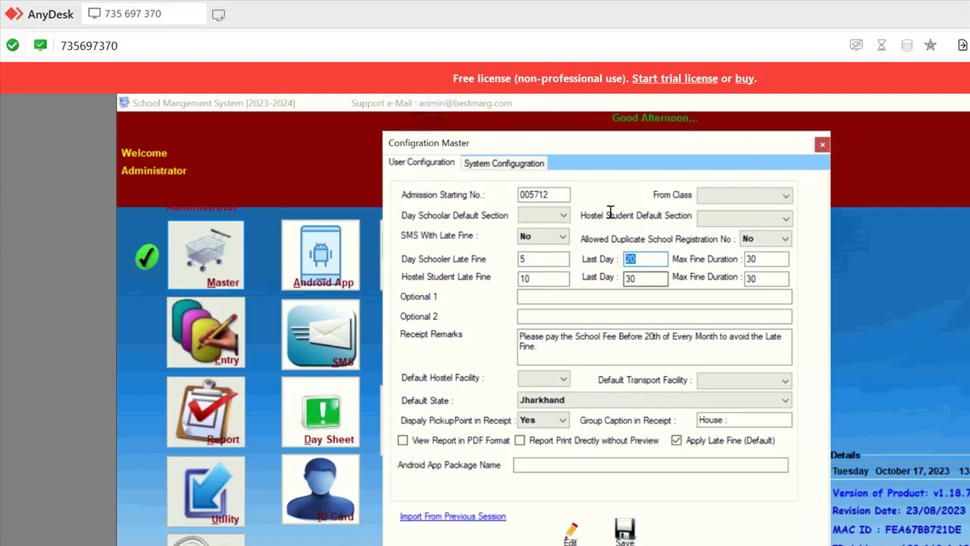
key(Tab)
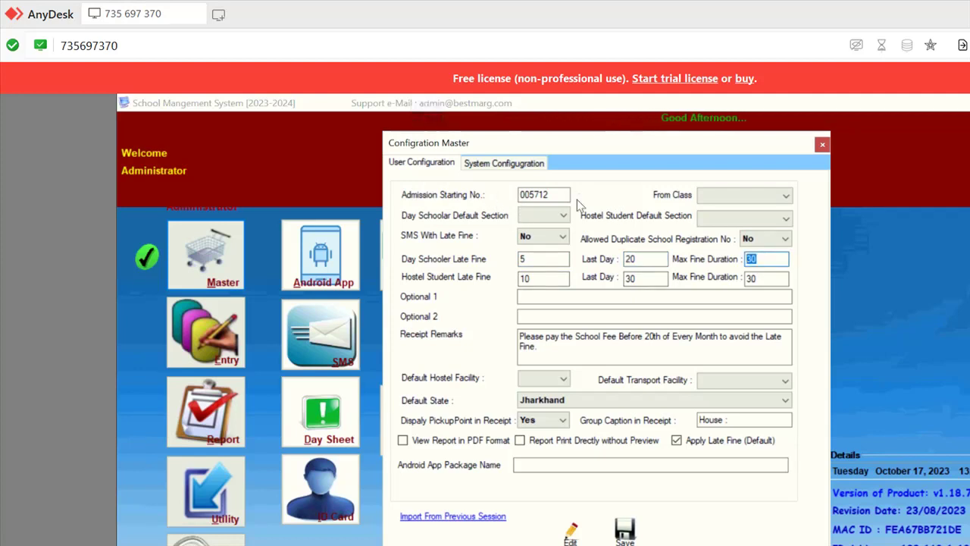
- Examine the hostel student late fine settings and the receipt remarks in the user configuration
click(534, 278)
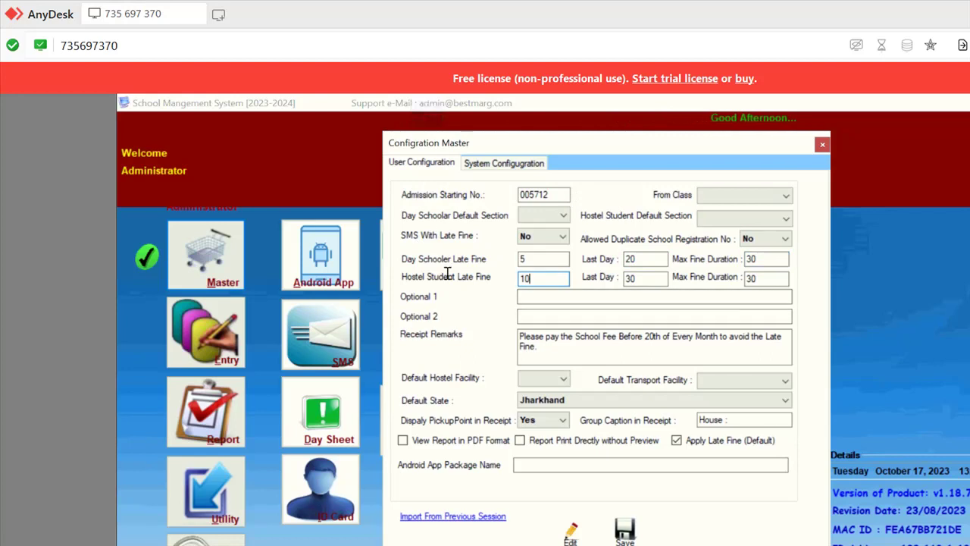
key(Tab)
key(Tab)
key(Tab)
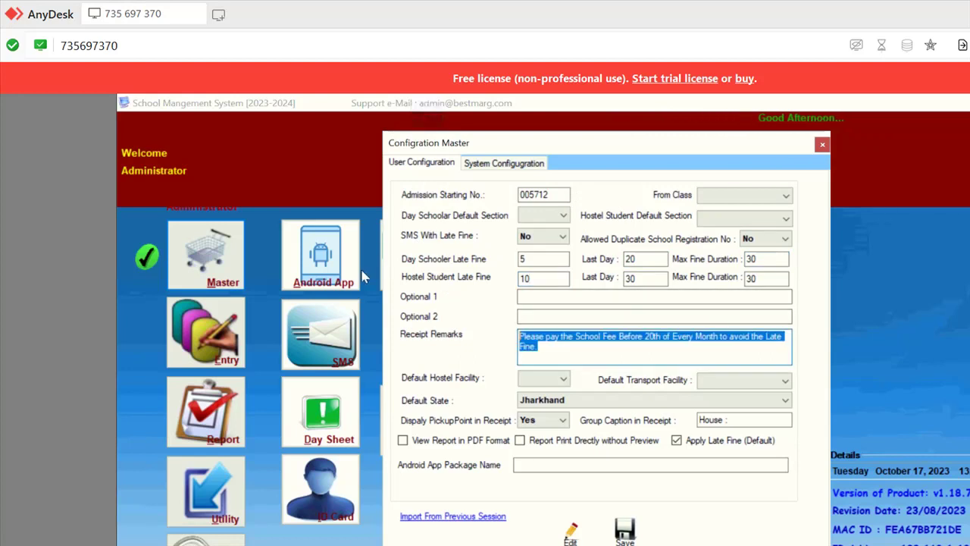
key(End)
key(ctrl+a)
key(Tab)
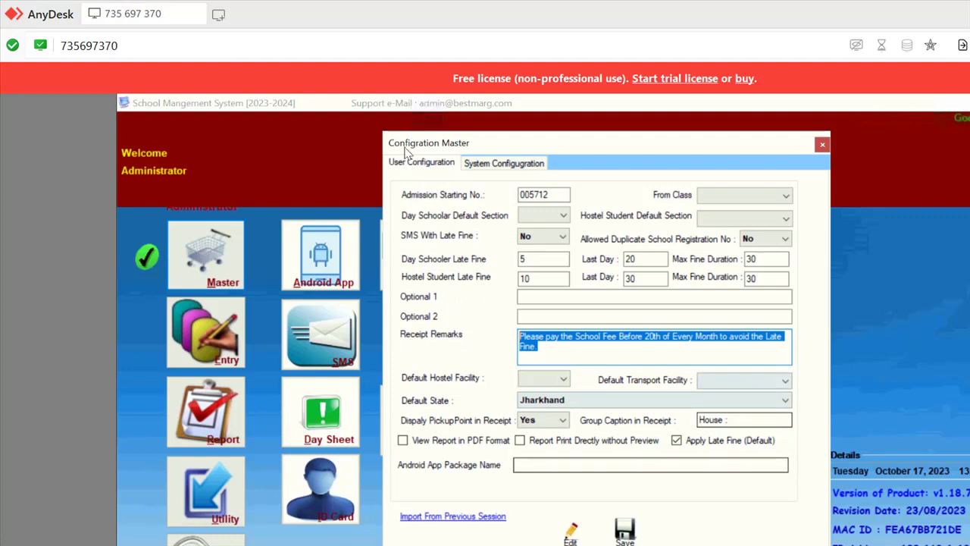
- Review the system configuration entries through to the end of the list and close the Configration Master
click(504, 163)
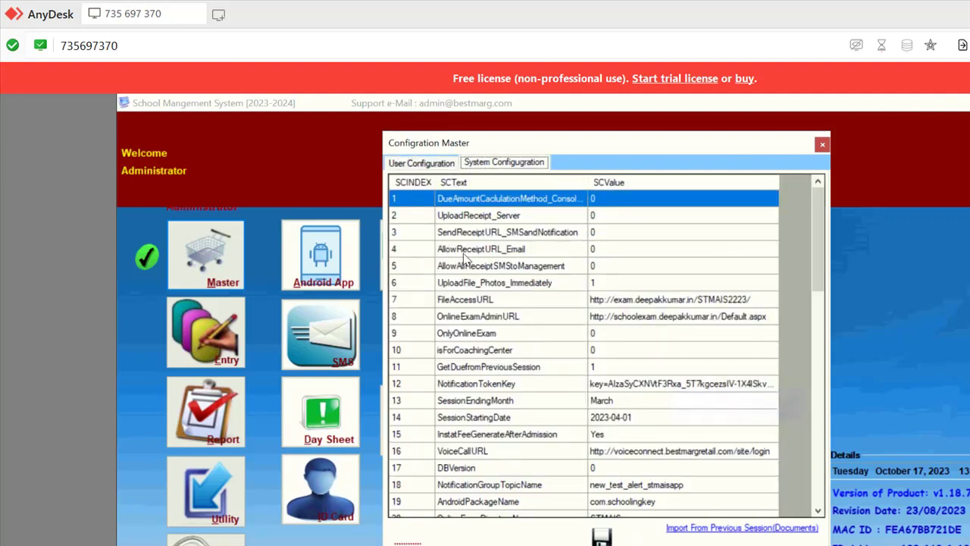
scroll(463, 258, down, 15)
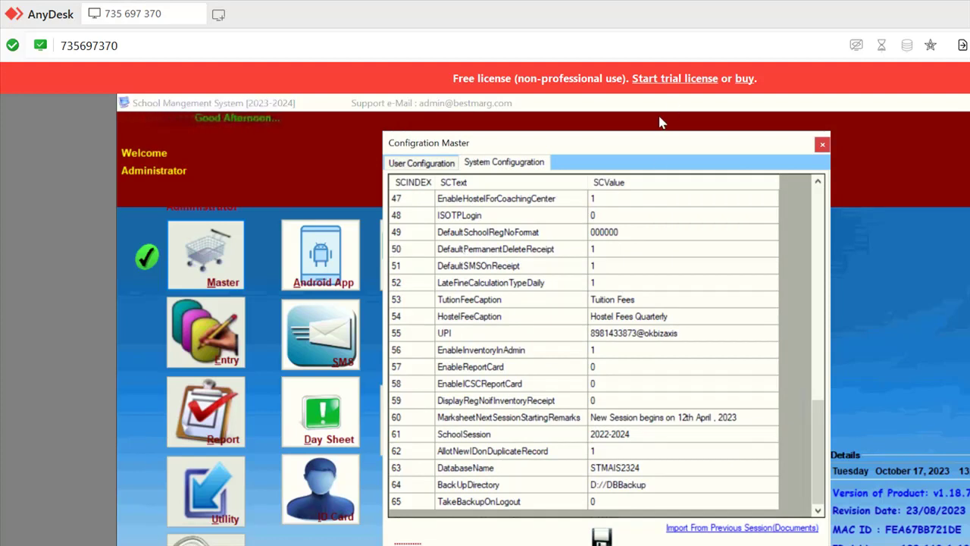
click(821, 144)
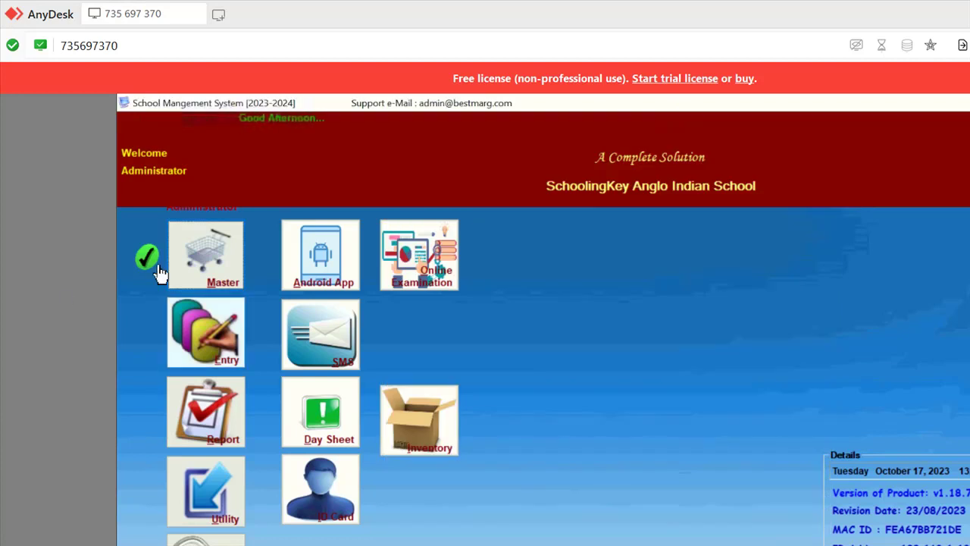
- Open Student Registration Entry from the Entry functions and search for the students of class STD I, section A
click(198, 307)
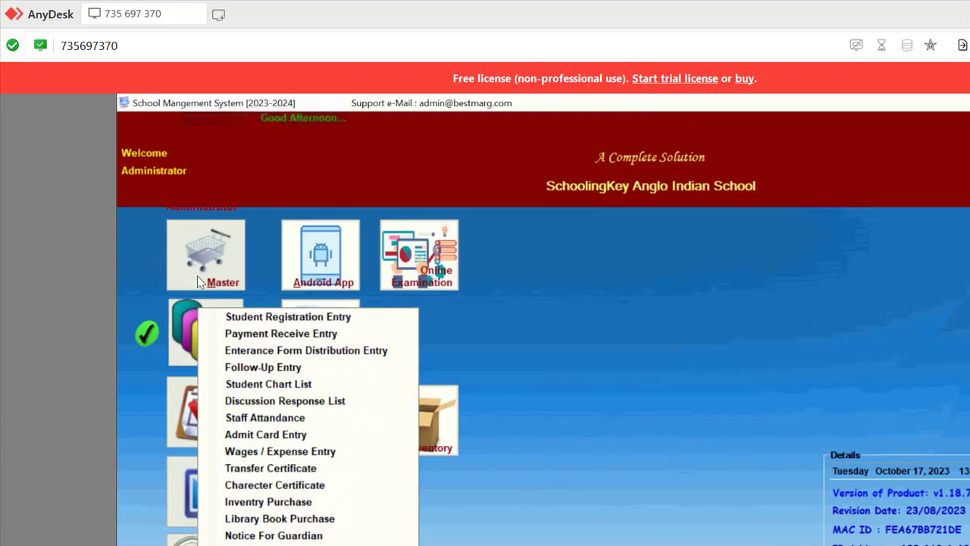
click(228, 251)
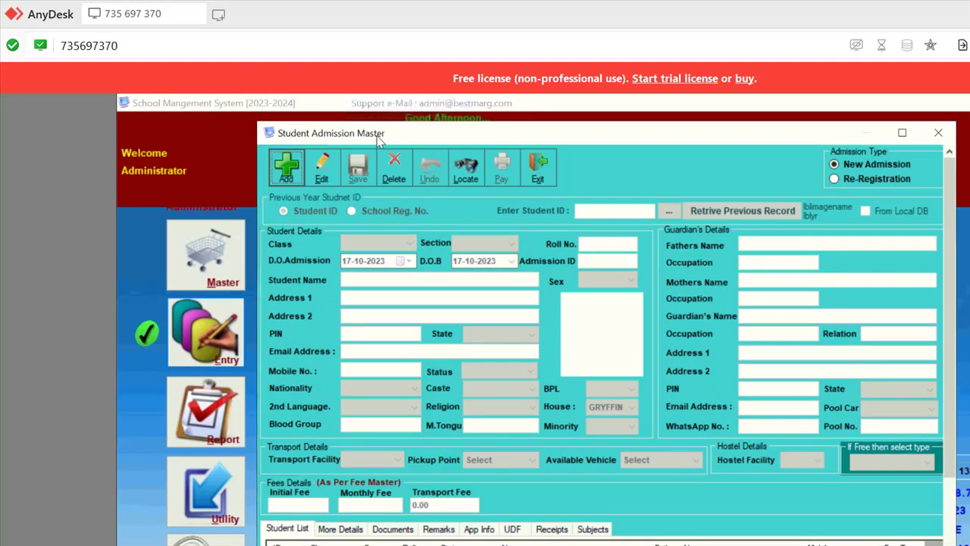
click(468, 169)
click(618, 164)
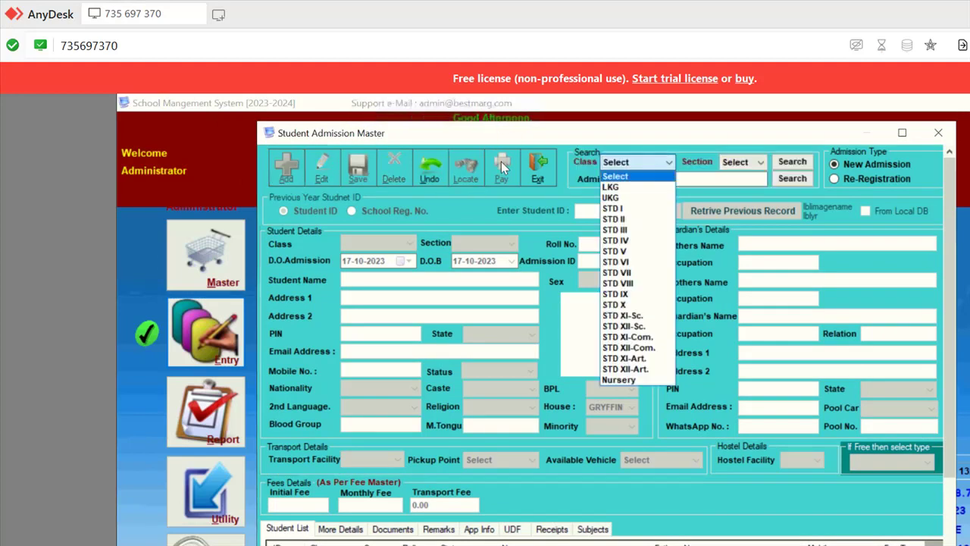
click(635, 209)
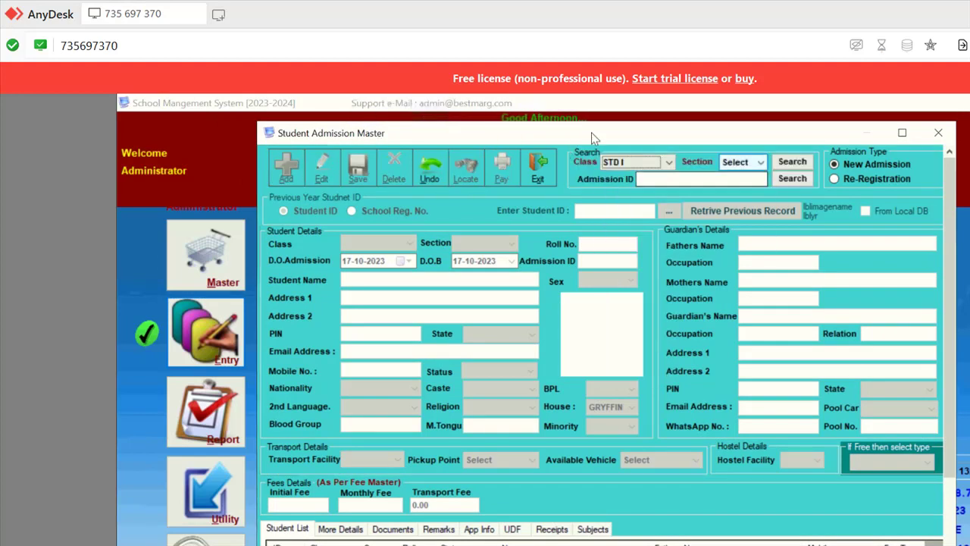
click(743, 163)
click(725, 187)
click(793, 162)
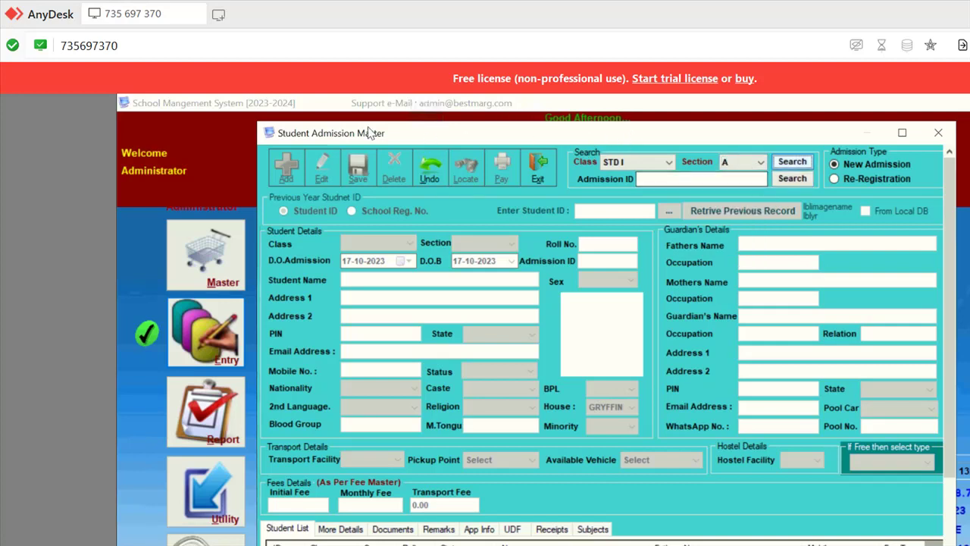
- Load the record of the STD I, section A student with roll number 4 from the Student List into the admission form
click(430, 169)
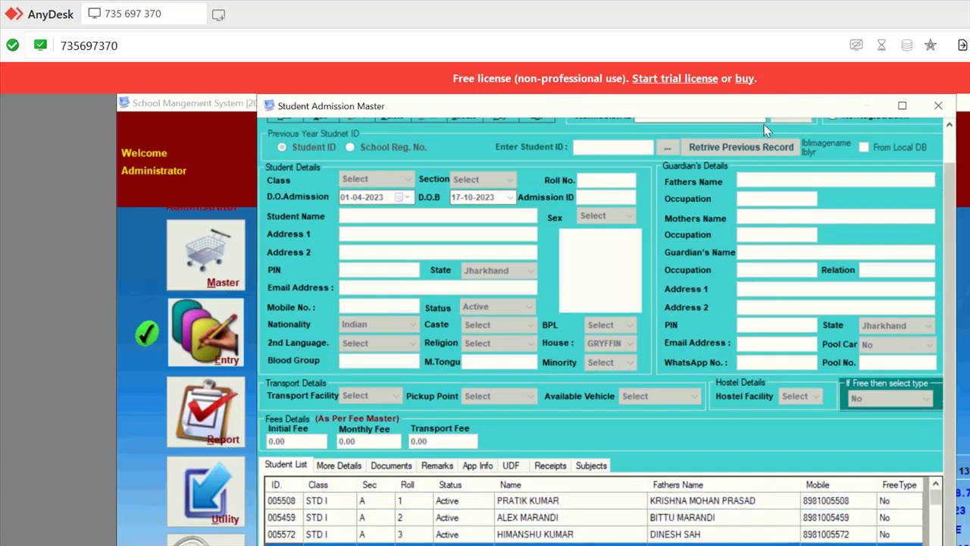
scroll(761, 125, up, 2)
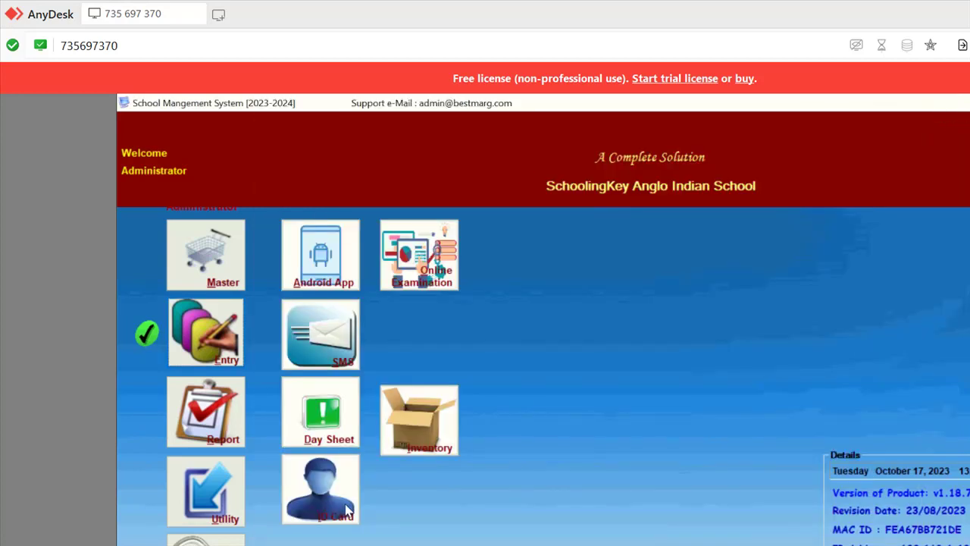
click(432, 542)
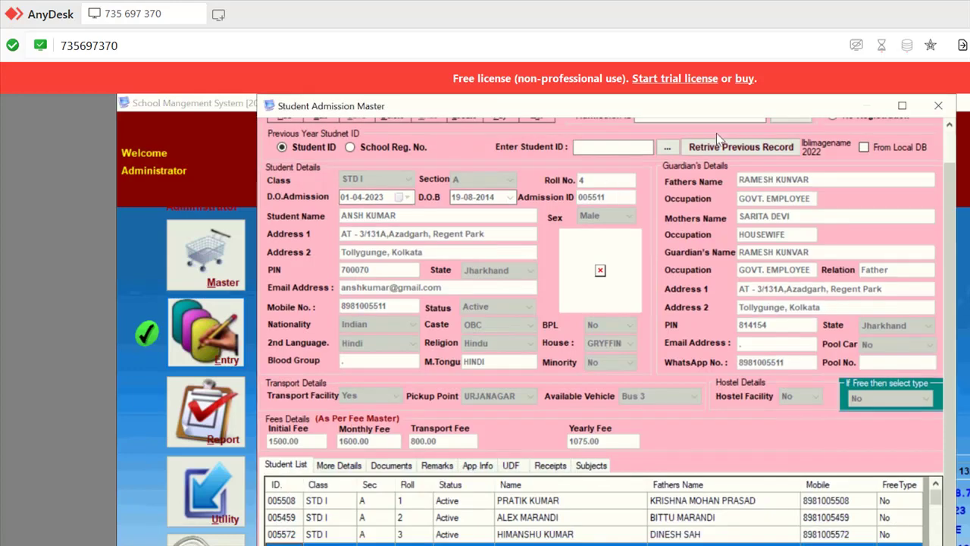
- Put the loaded student record into edit mode and go through its name, address, guardian, transport and hostel details
scroll(753, 112, up, 2)
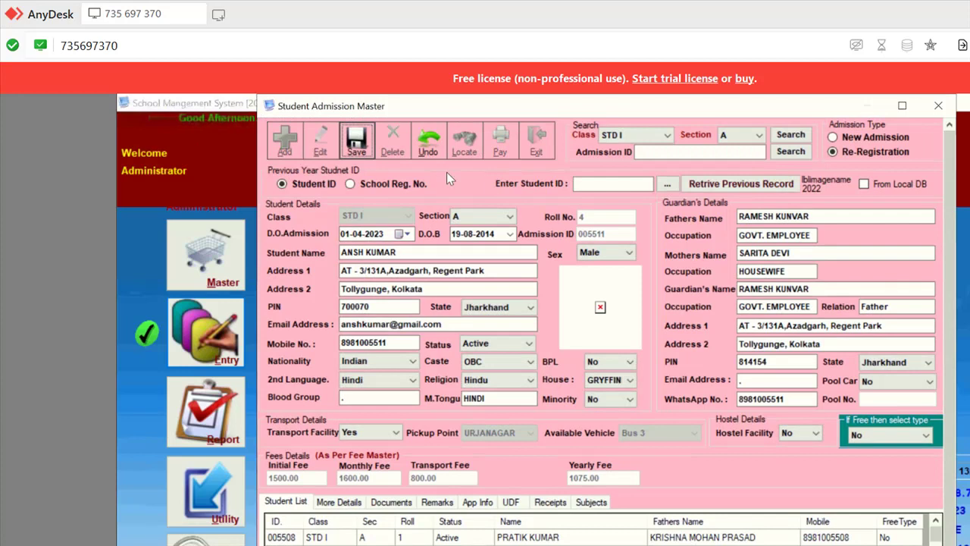
click(387, 253)
click(378, 270)
click(371, 289)
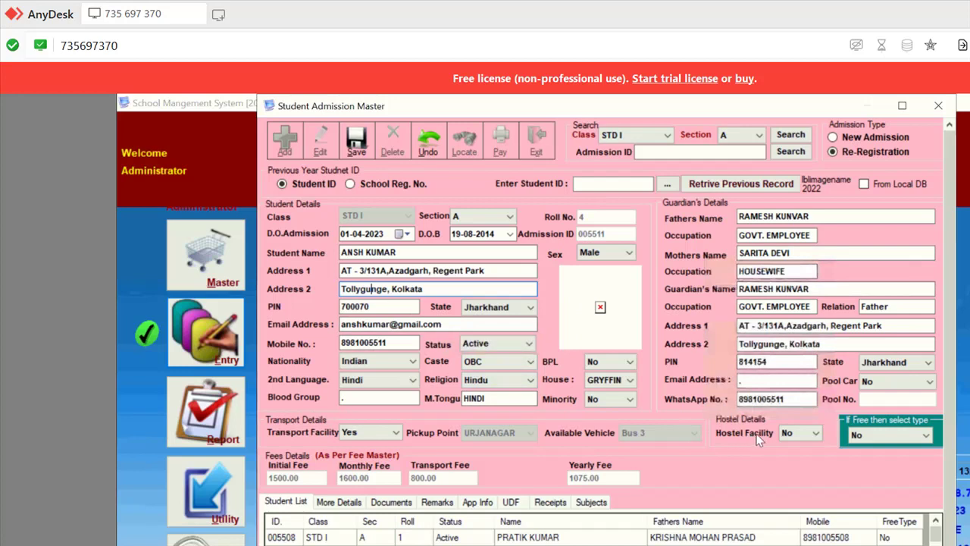
scroll(759, 447, down, 1)
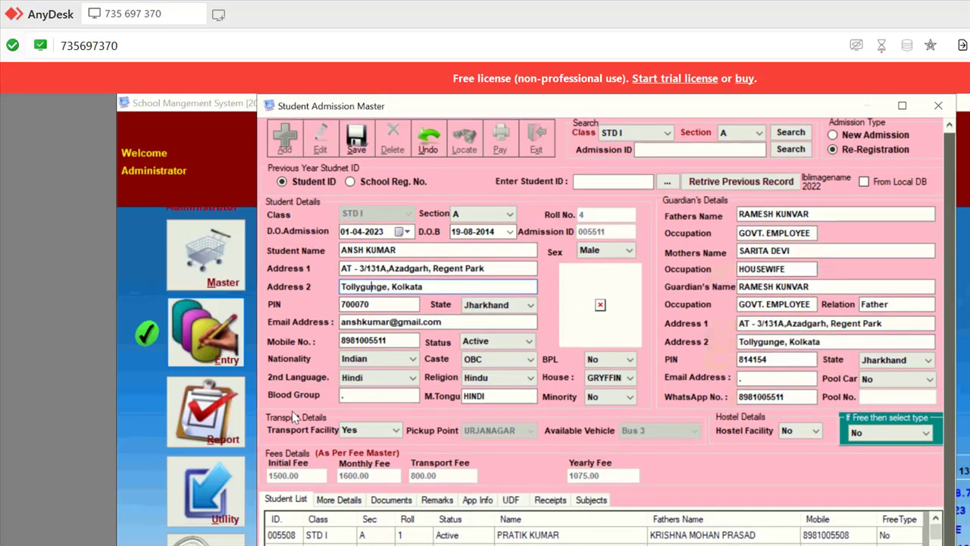
scroll(267, 405, down, 1)
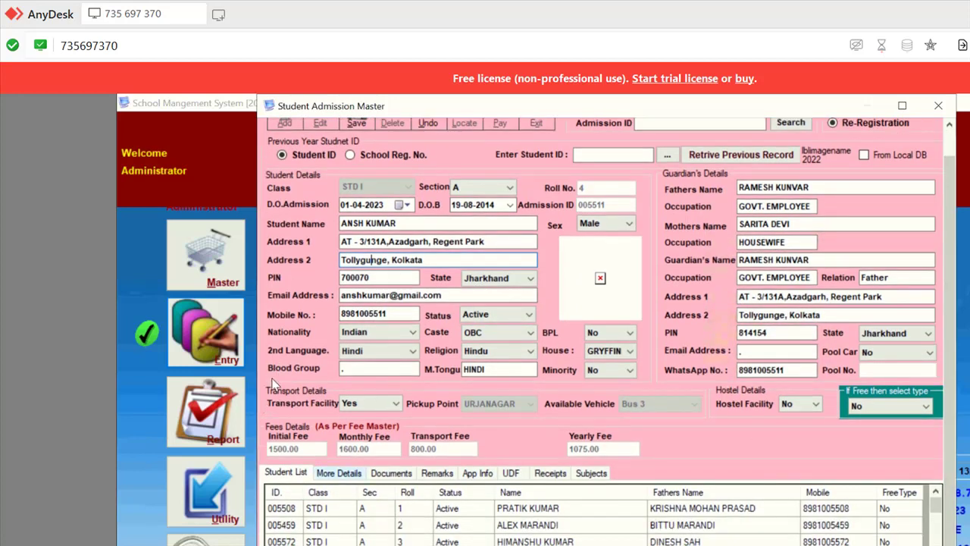
scroll(272, 383, down, 1)
- Open the student's More Details and examine the bank details, school registration number and date of admission
key(ctrl+Tab)
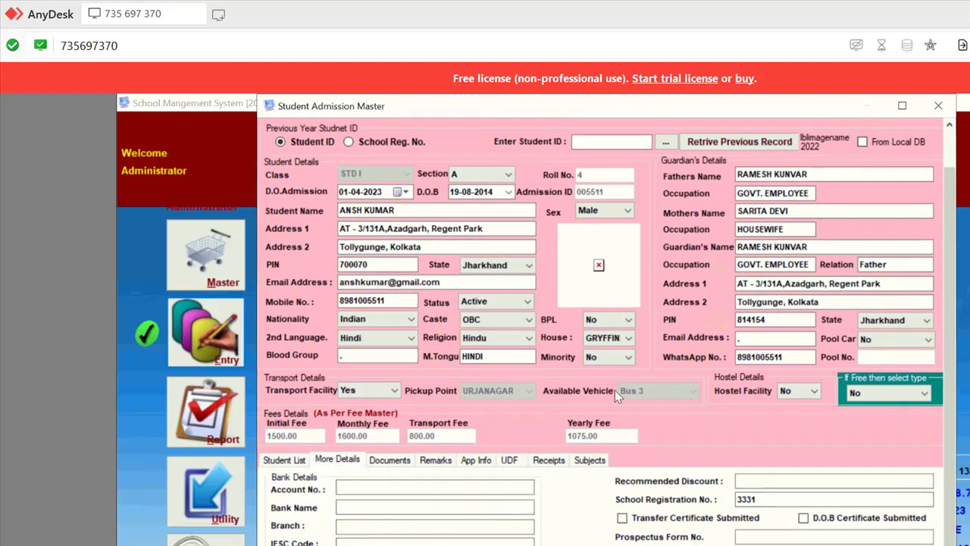
key(Tab)
key(Tab)
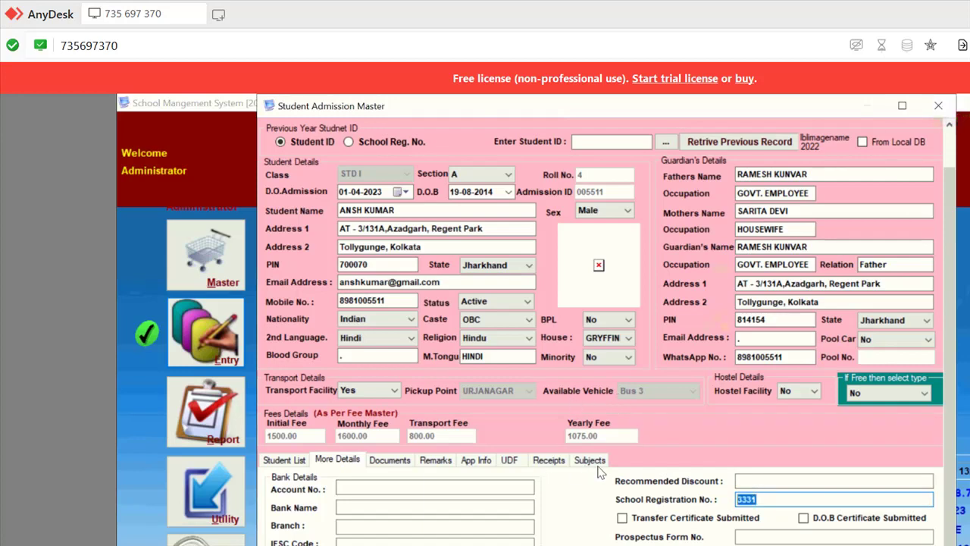
key(End)
key(alt+Down)
key(Escape)
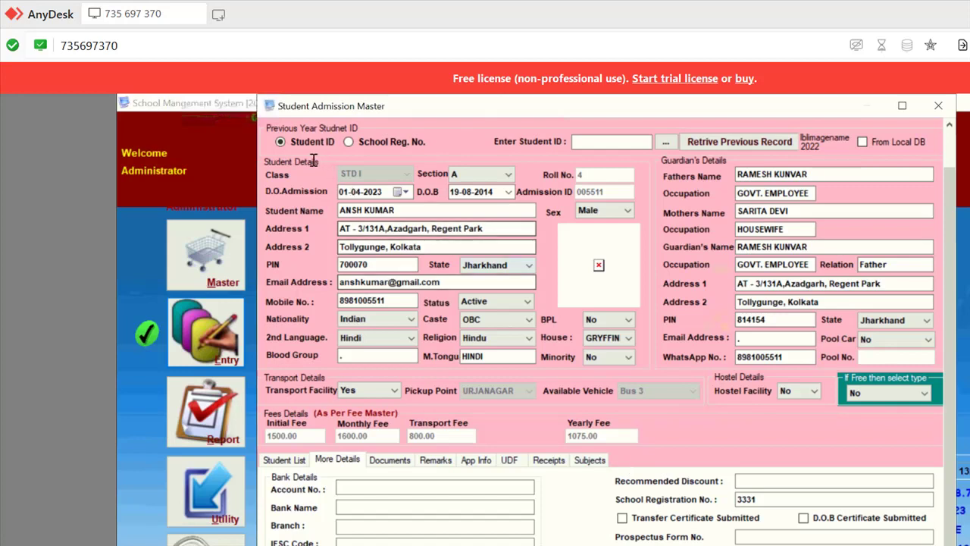
click(351, 190)
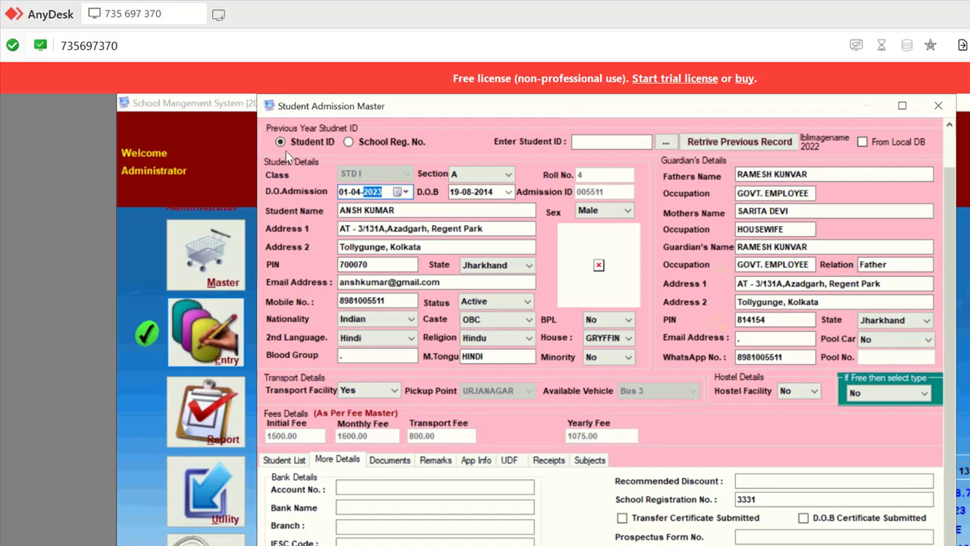
key(Left)
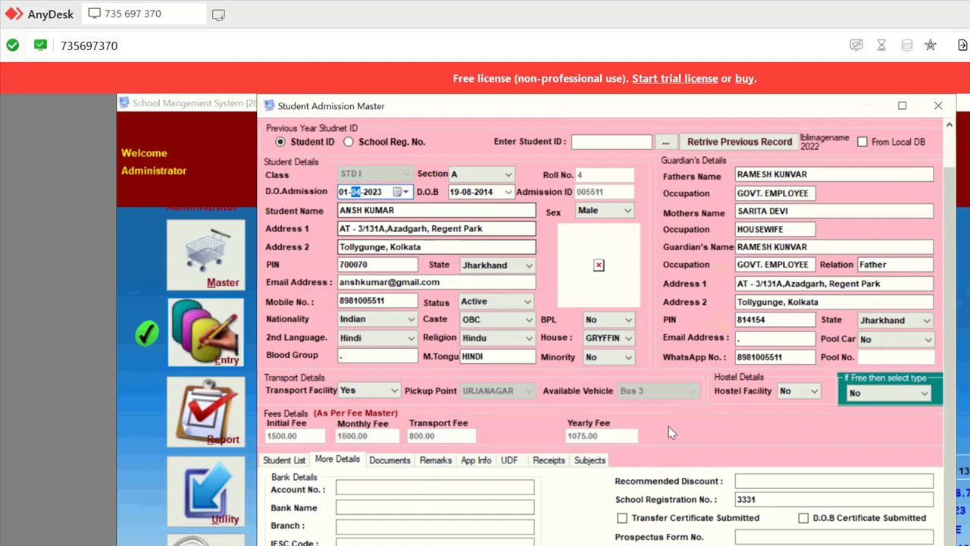
click(710, 459)
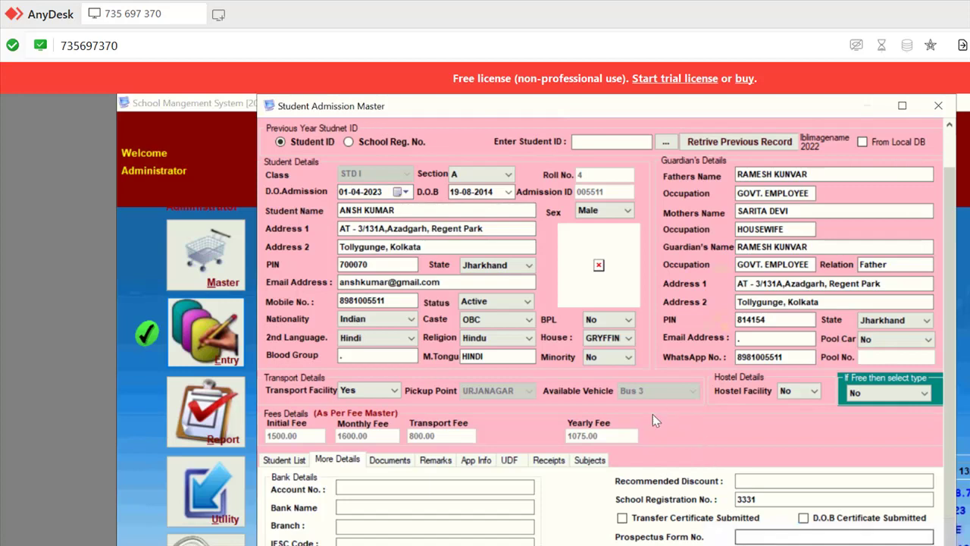
- Try marking the D.O.B Certificate and Transfer Certificate as submitted and clear both options again
click(808, 518)
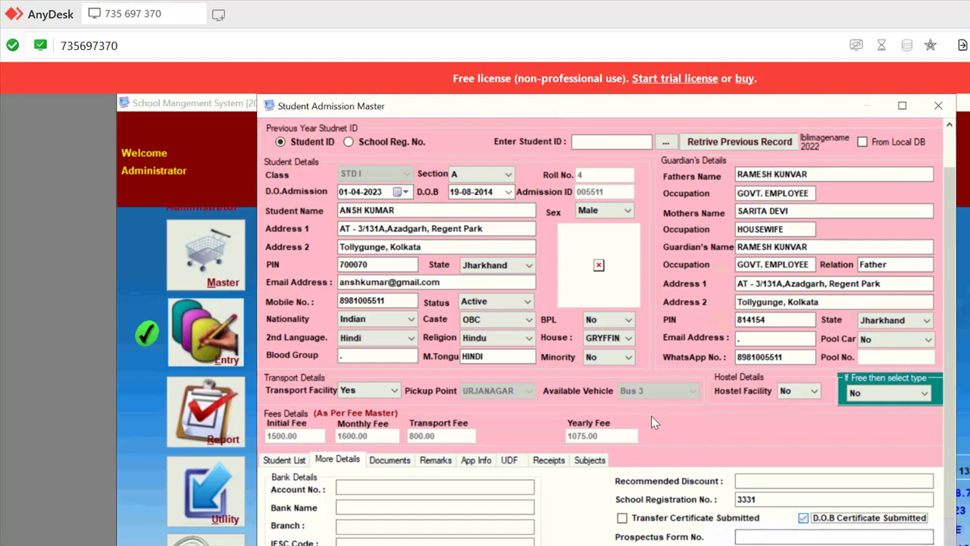
click(808, 519)
click(691, 519)
click(691, 518)
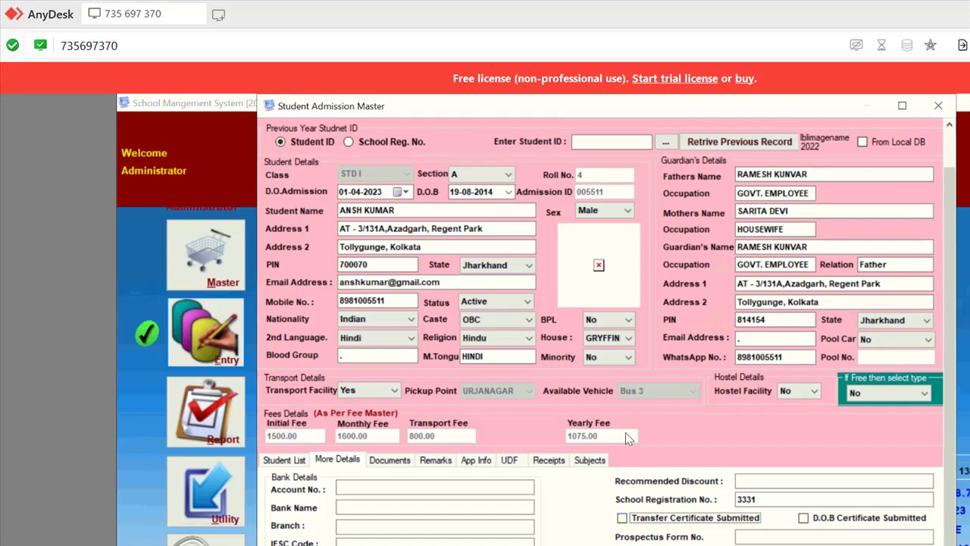
key(Tab)
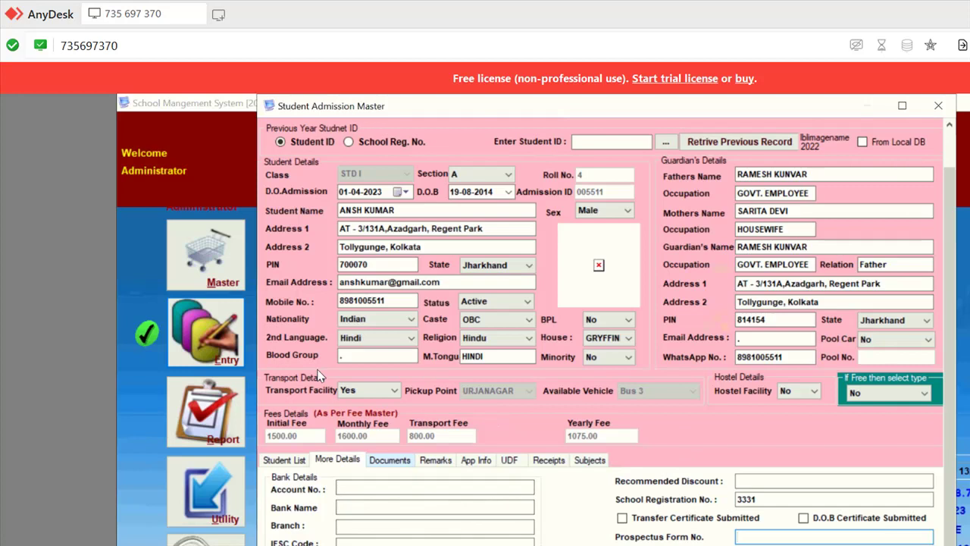
- Open the student's Documents window and examine the available document types, keeping Aadhar Card selected
click(389, 459)
click(601, 531)
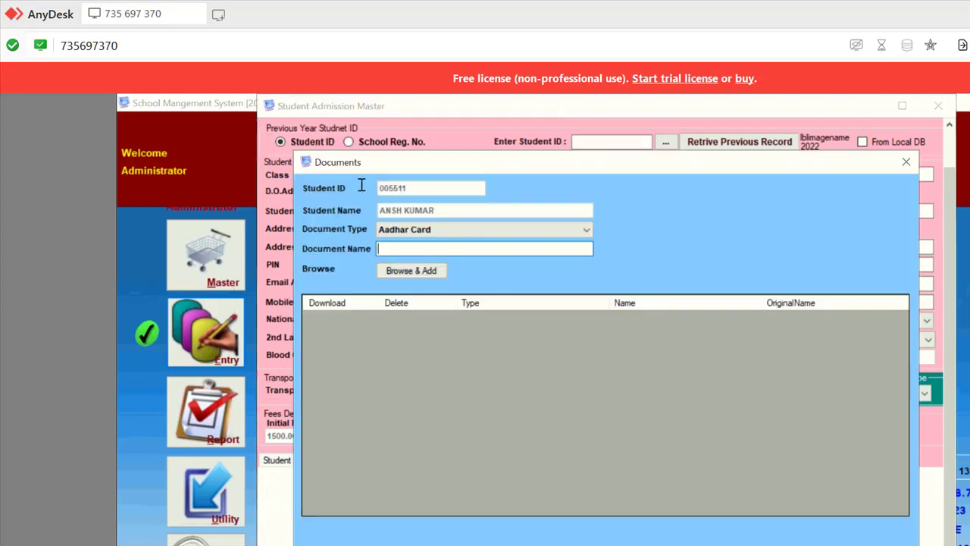
click(450, 229)
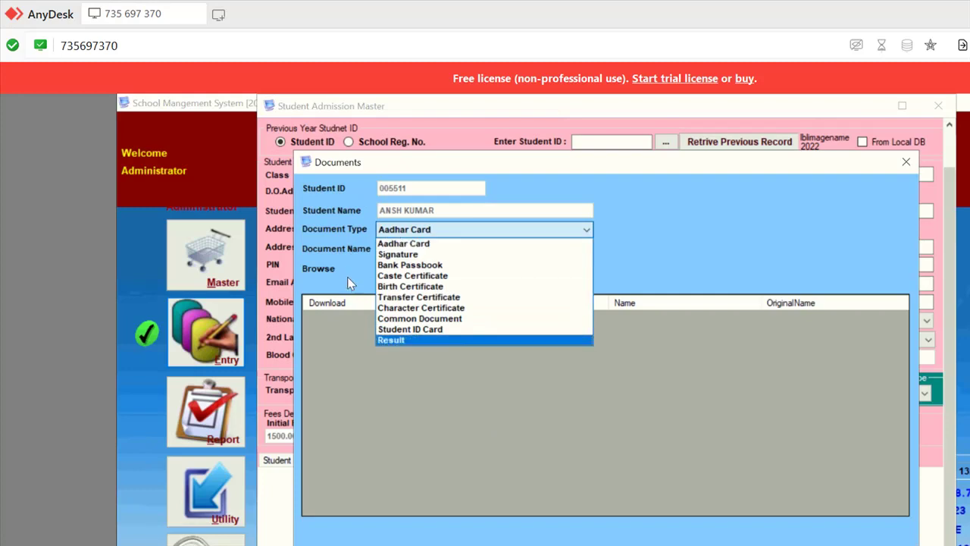
click(404, 244)
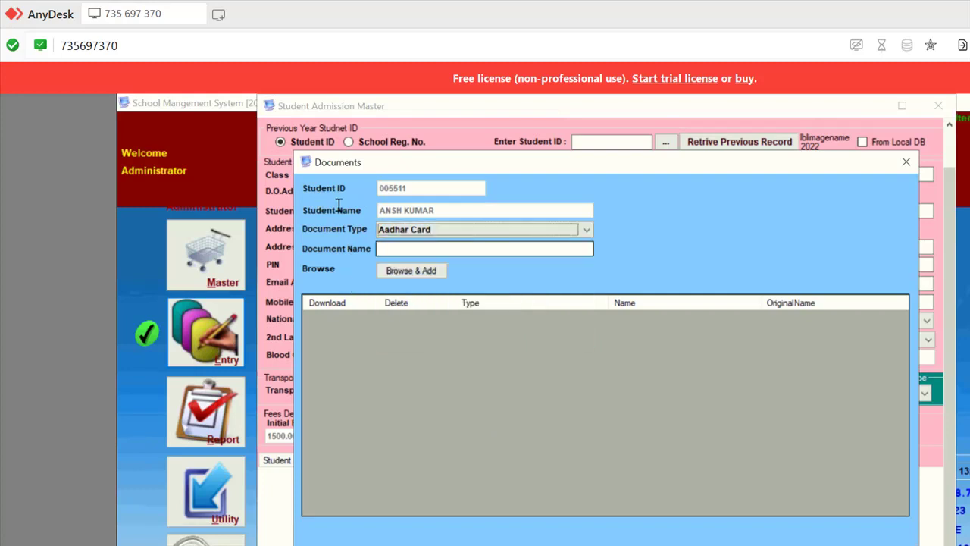
click(450, 230)
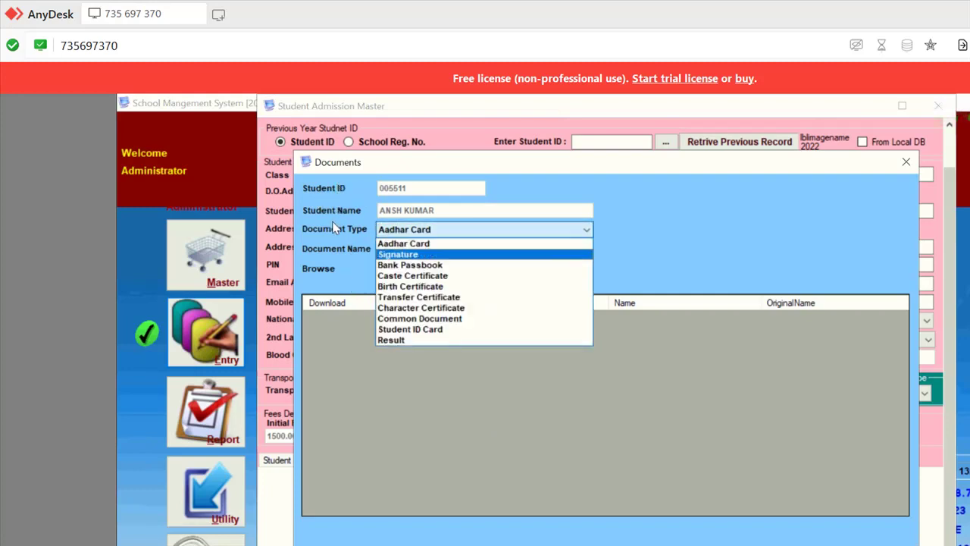
click(464, 216)
click(411, 269)
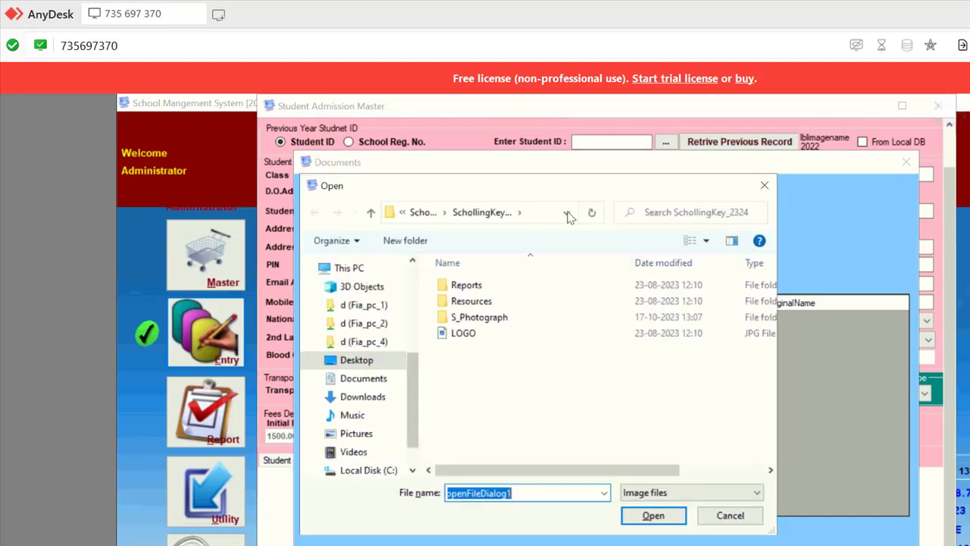
key(Escape)
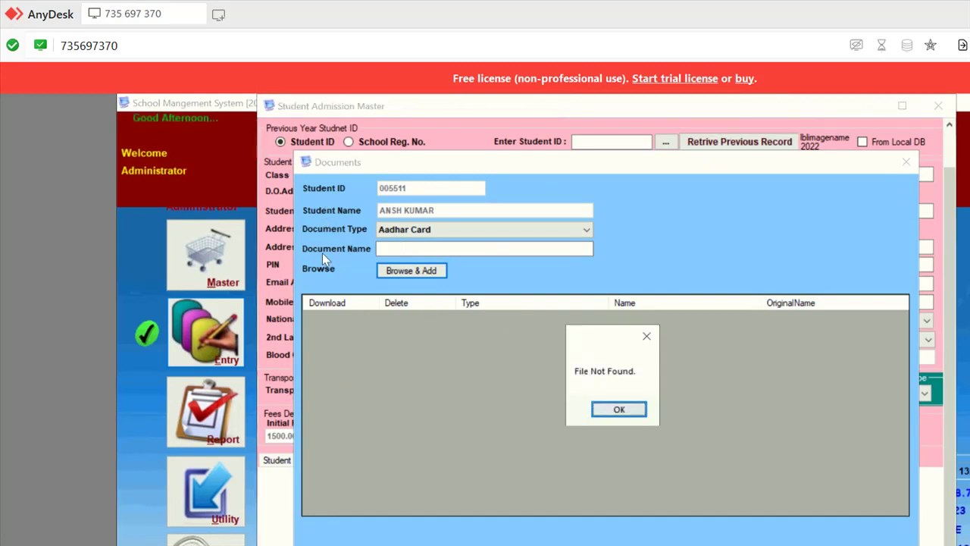
key(Return)
- Add an image file to the student's documents as an Aadhar Card named tyt
text(t)
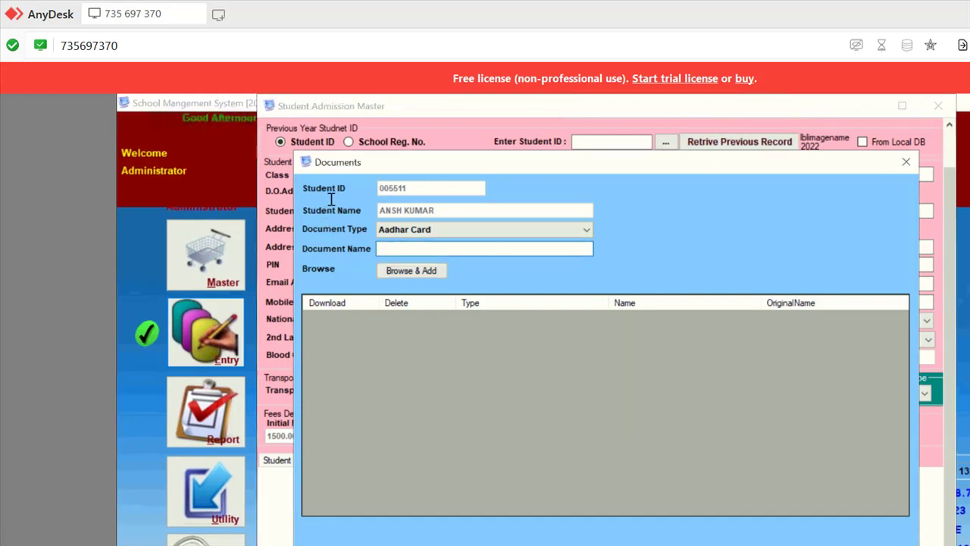
text(yt)
key(Tab)
key(Return)
double_click(439, 349)
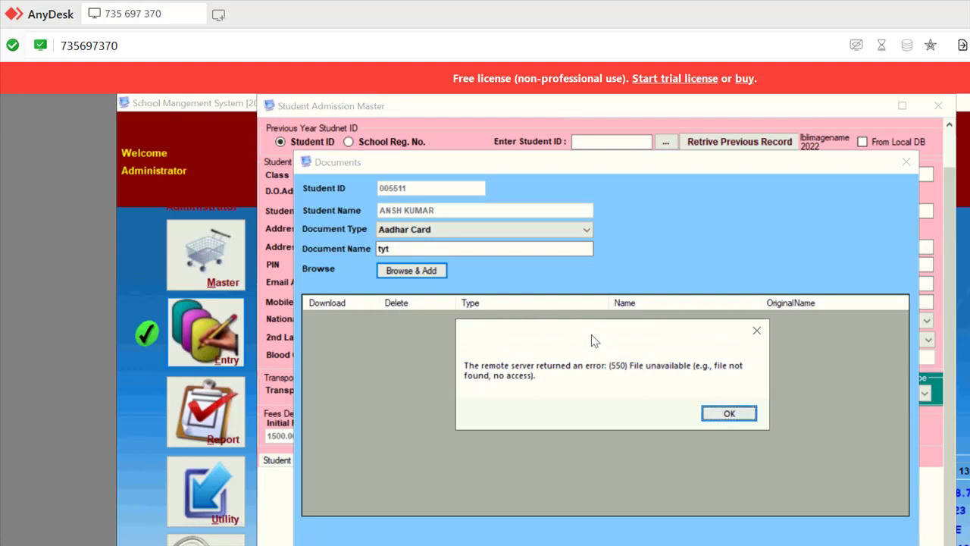
key(Return)
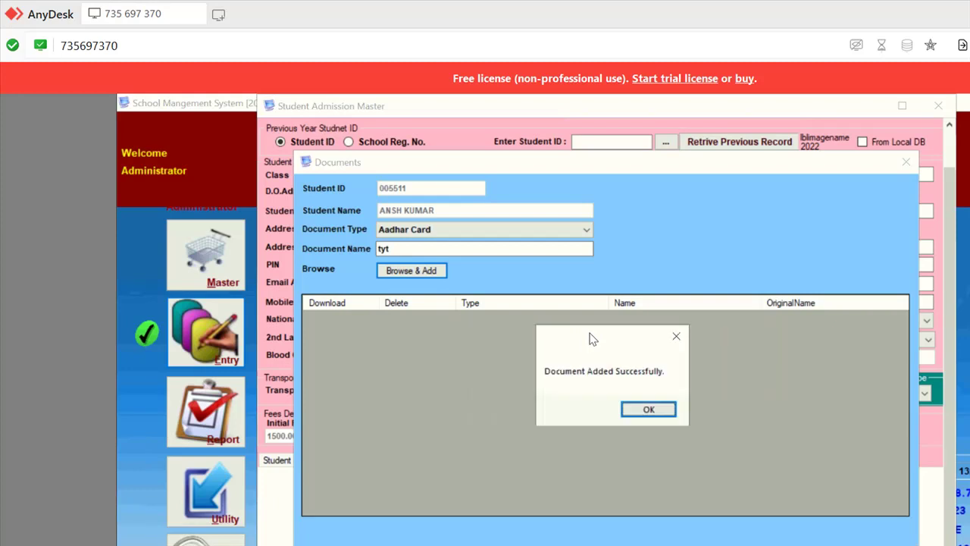
key(Return)
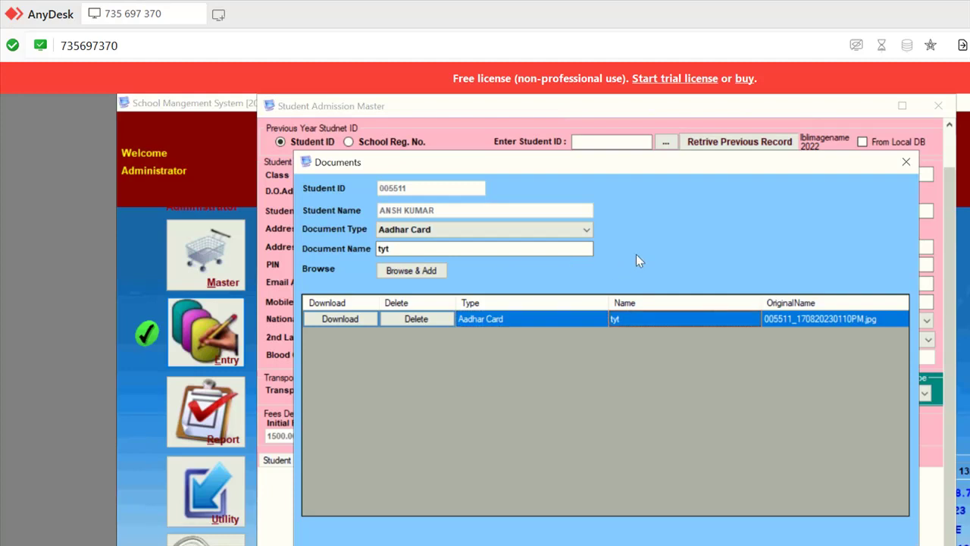
- Download the tyt document to view it, and delete it from the student's documents
click(340, 318)
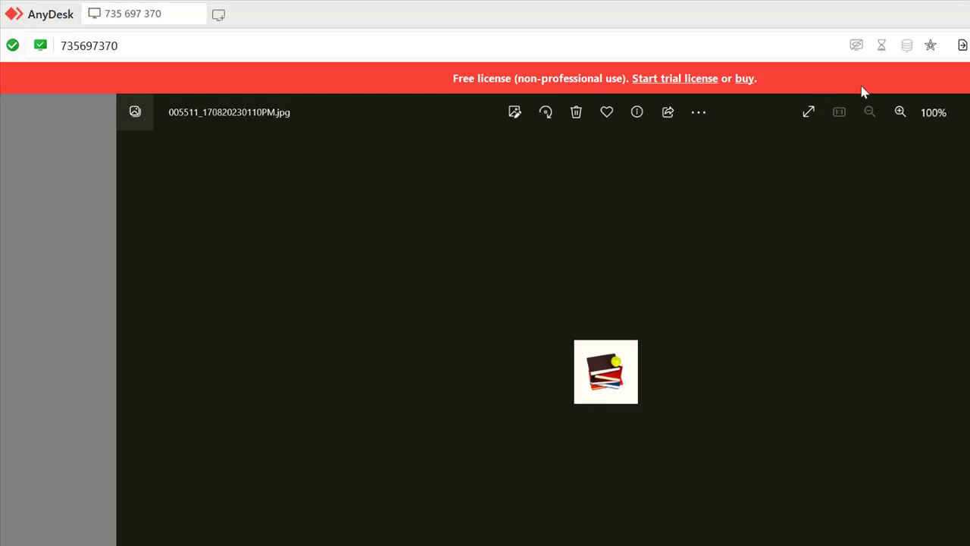
key(alt+F4)
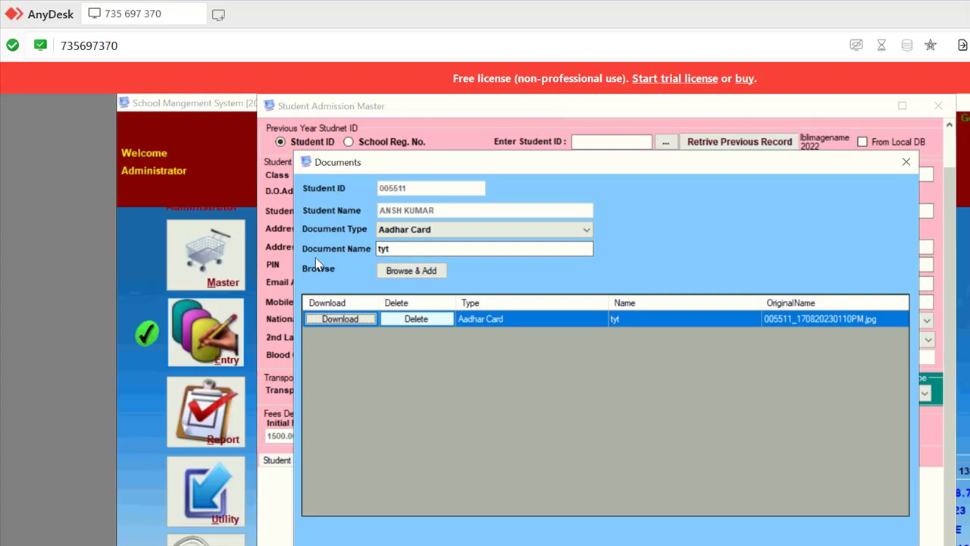
click(416, 319)
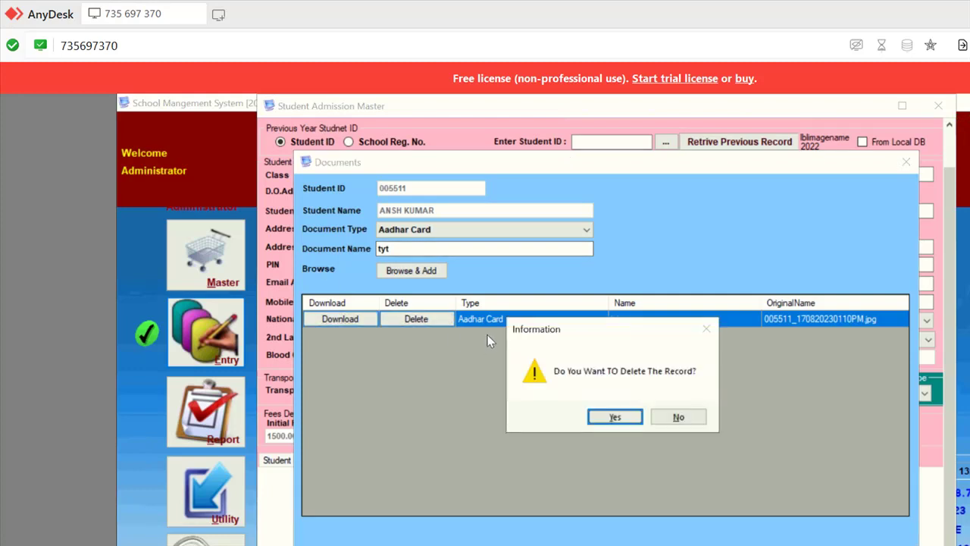
key(Return)
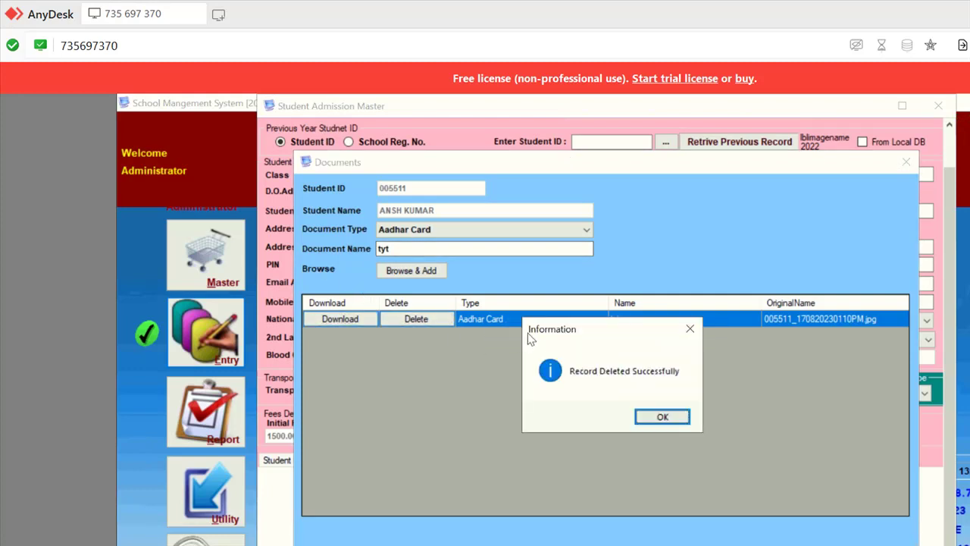
key(Return)
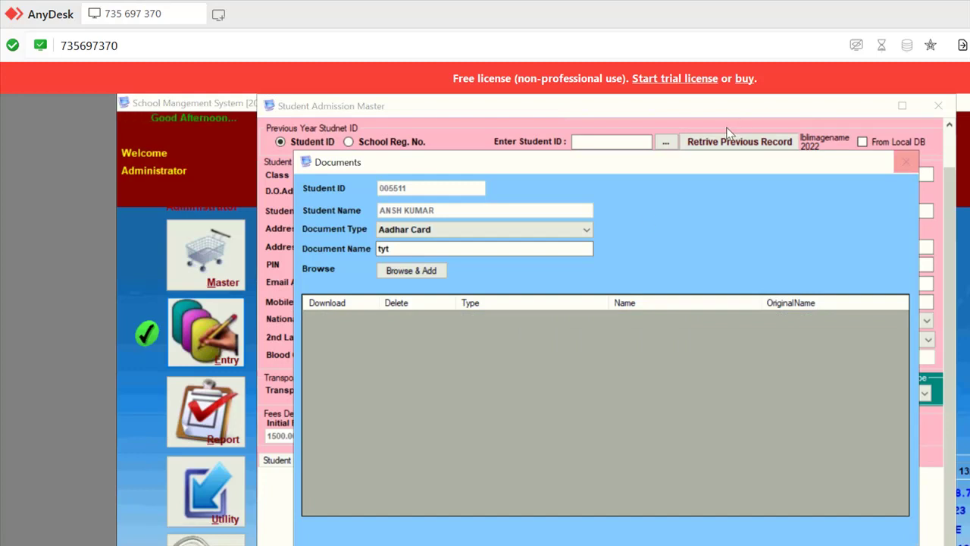
click(906, 162)
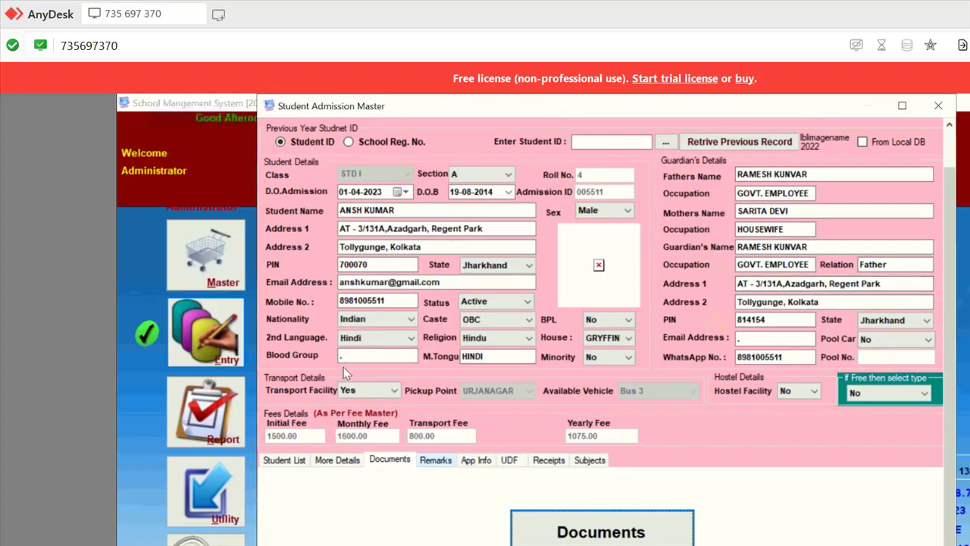
- Enter the sample lines "fhgfh" and "jhkj" in the student's remarks
click(436, 459)
text(fhgfh )
text(jhkj)
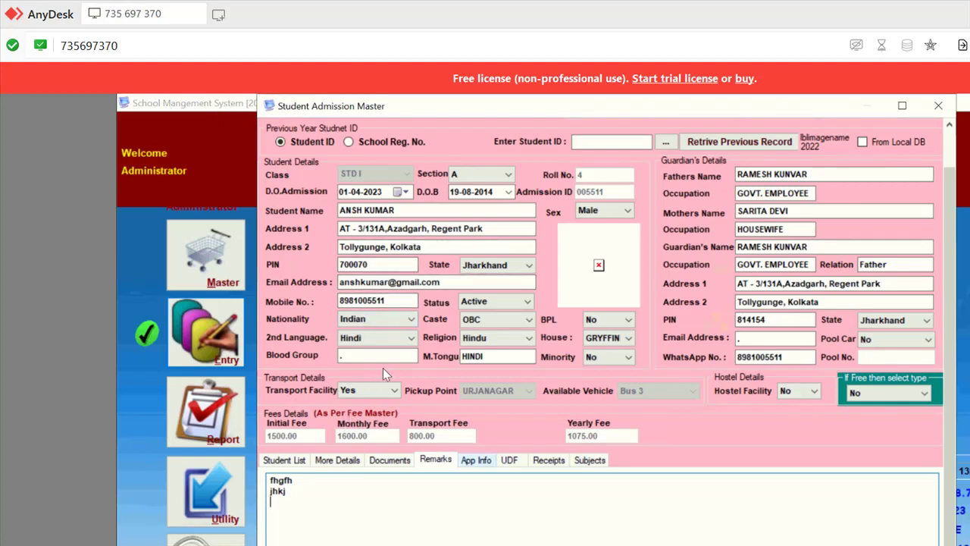
- Open the student's App Info and examine the device information, app user ID, app password and login permission
click(476, 460)
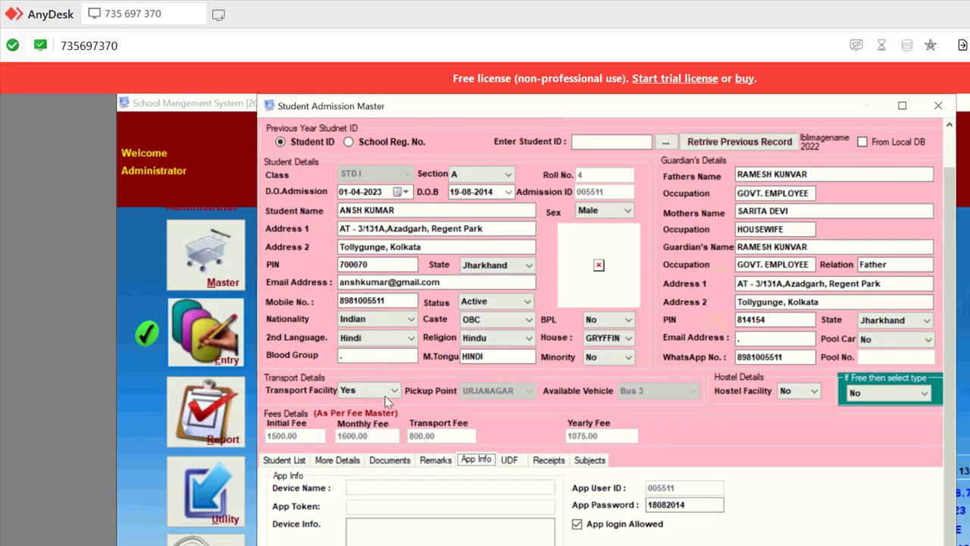
key(Tab)
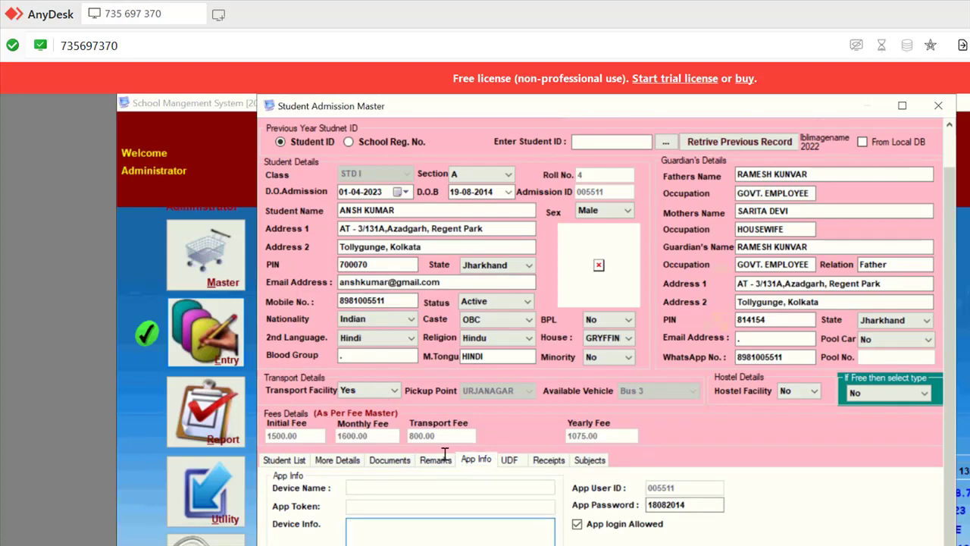
key(shift+Tab)
key(shift+Tab)
key(shift+Tab)
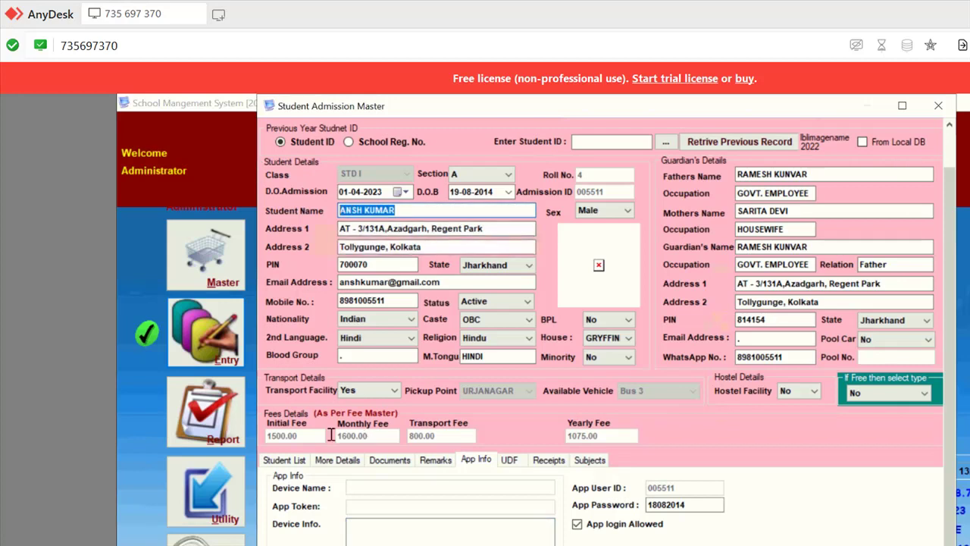
click(309, 462)
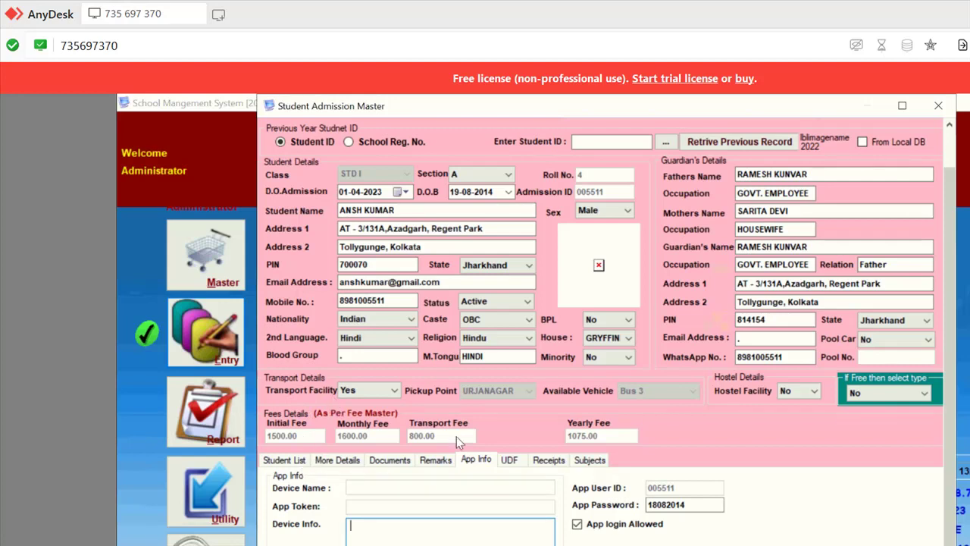
key(Tab)
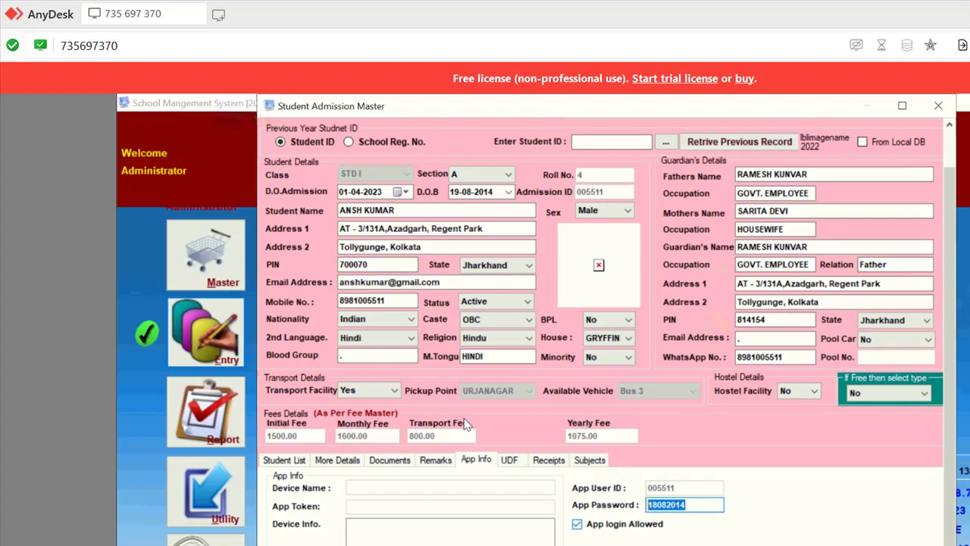
- Turn off the app login permission for the student
key(Tab)
key(space)
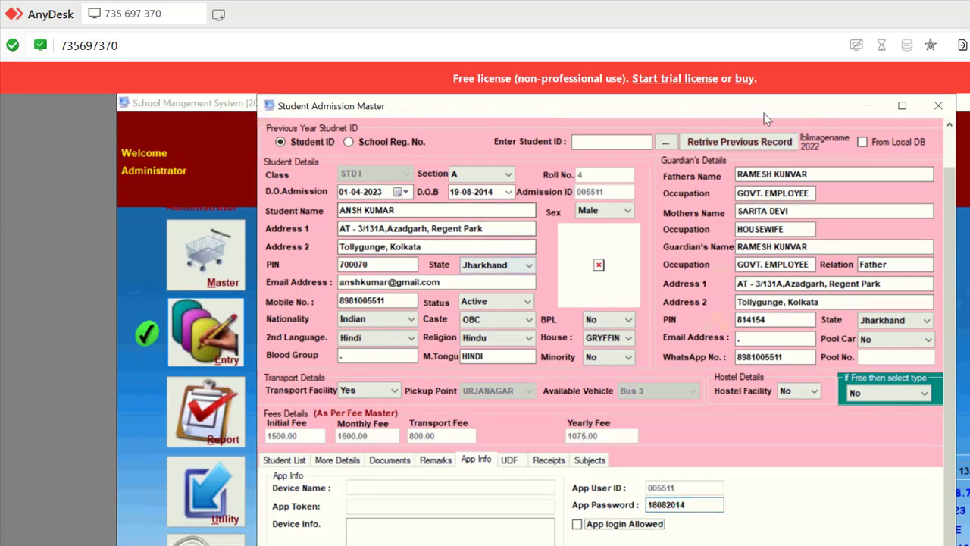
- Open the student's user-defined fields and examine the Stream and Source options, Student Category and UDF 4
scroll(763, 119, up, 2)
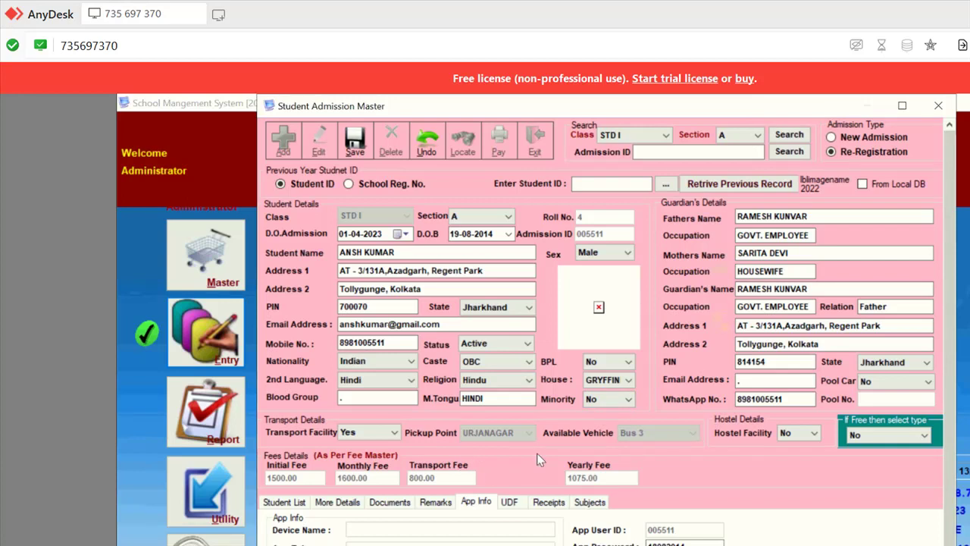
click(511, 501)
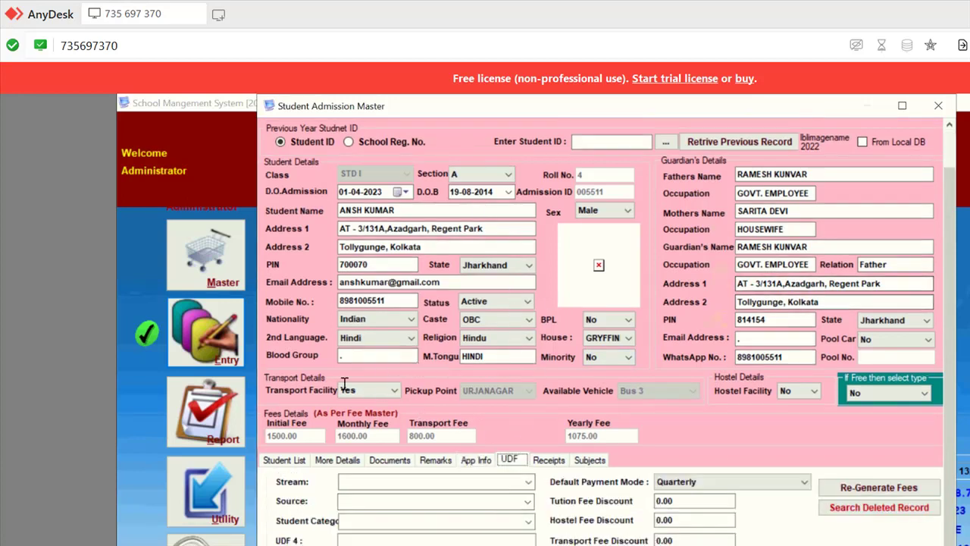
click(424, 520)
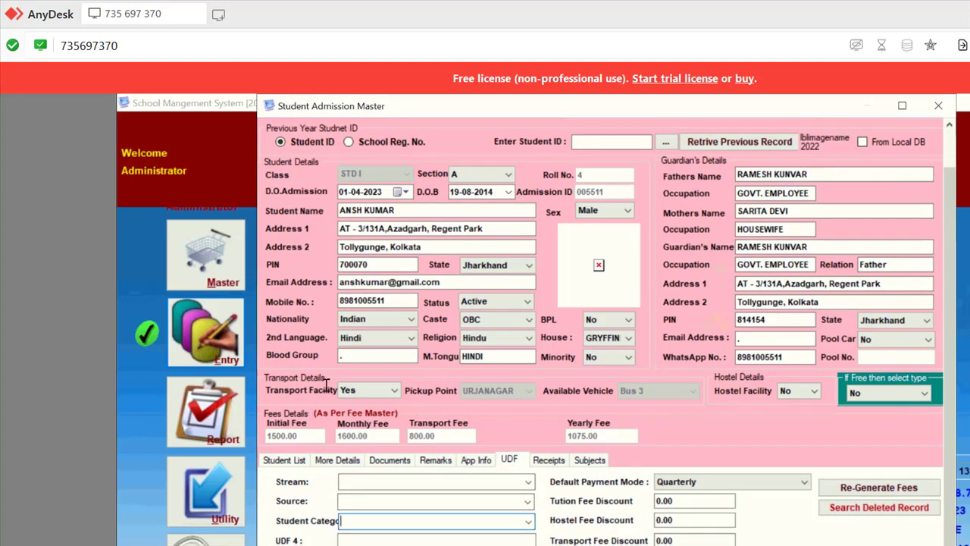
click(528, 482)
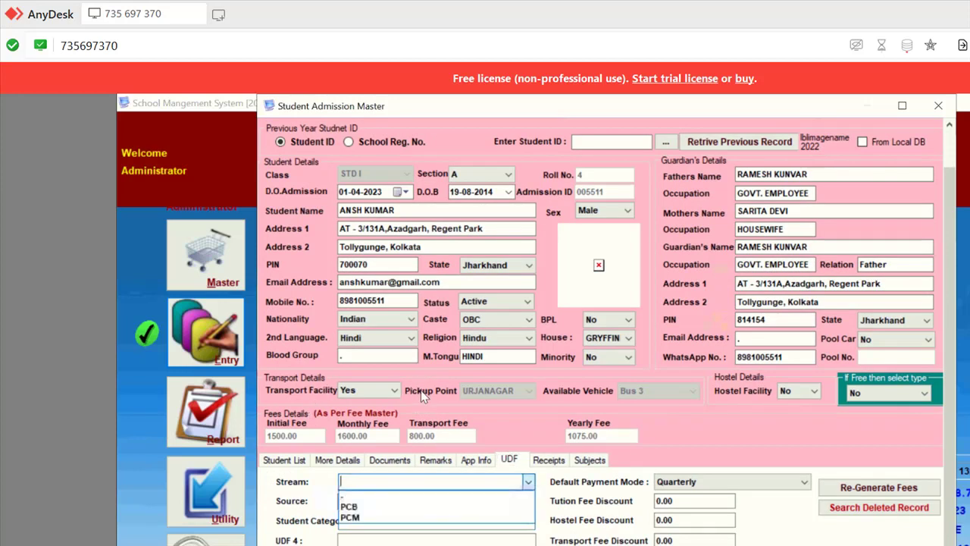
click(529, 482)
click(528, 501)
click(529, 501)
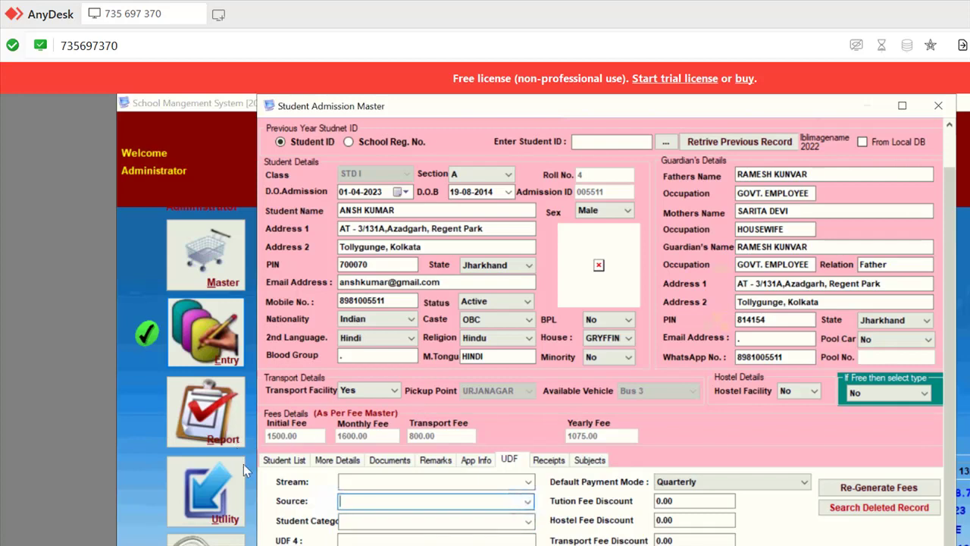
key(Tab)
key(Tab)
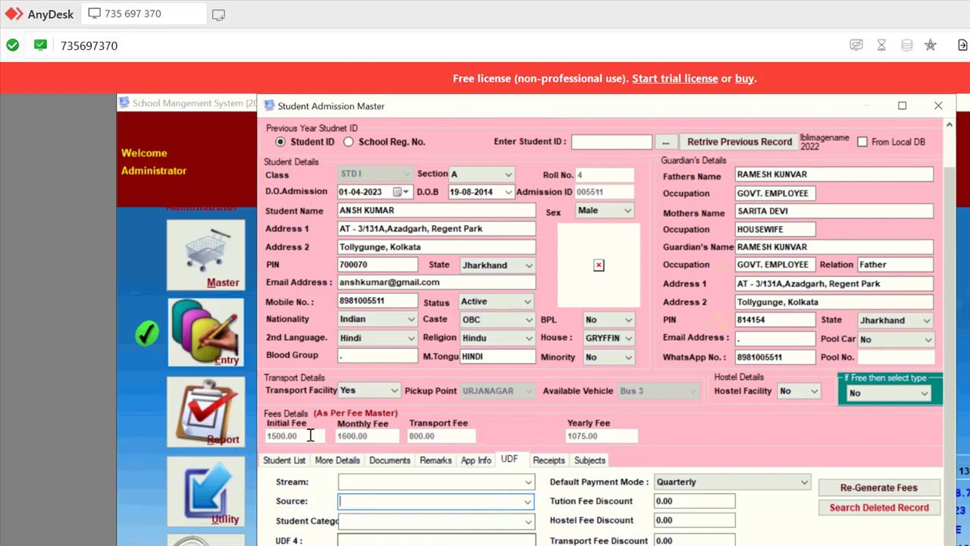
drag(342, 282, 447, 282)
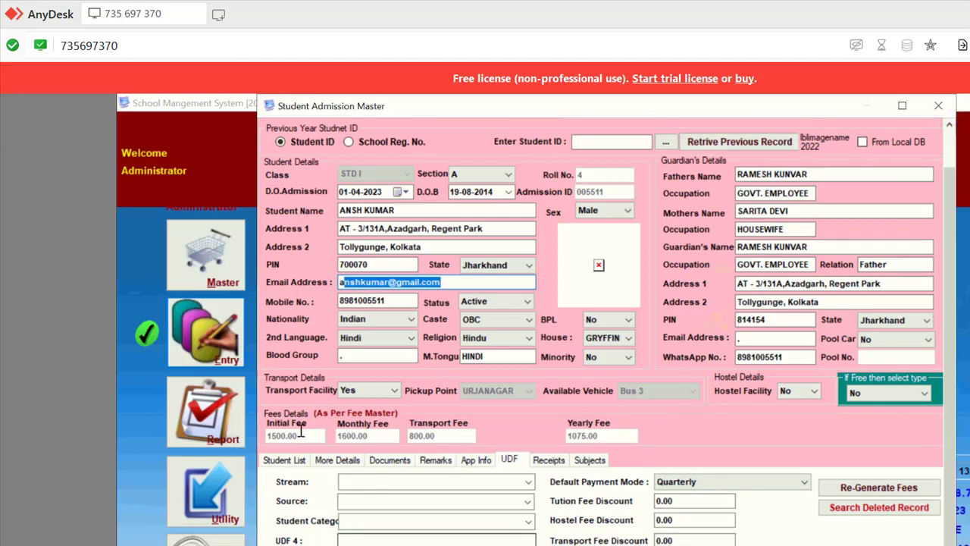
key(Tab)
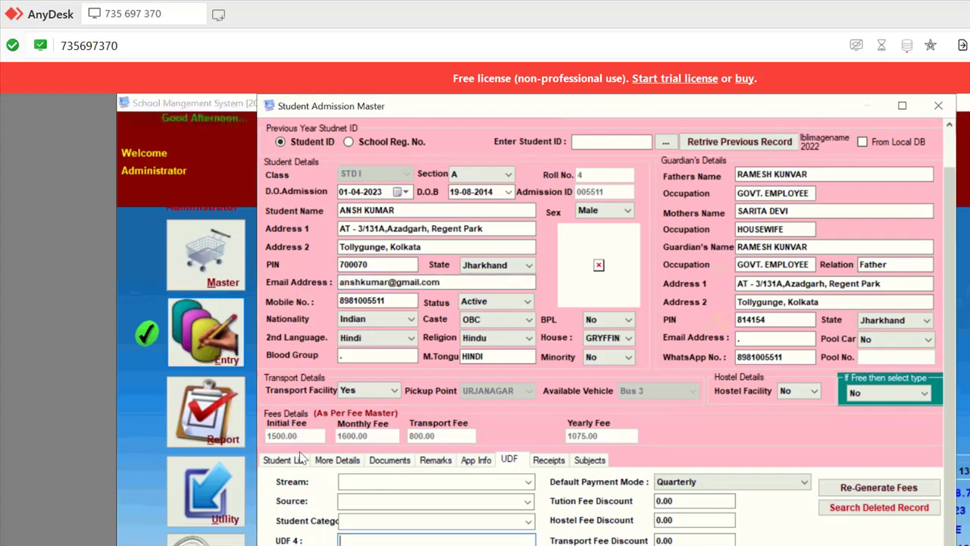
key(Tab)
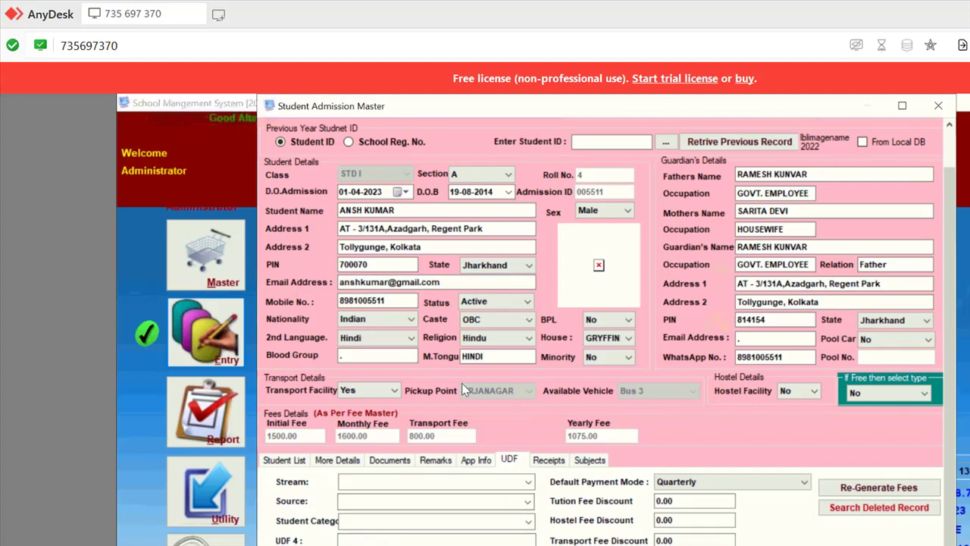
- Review the student's default payment mode options, keeping Quarterly selected
key(Tab)
key(alt+Down)
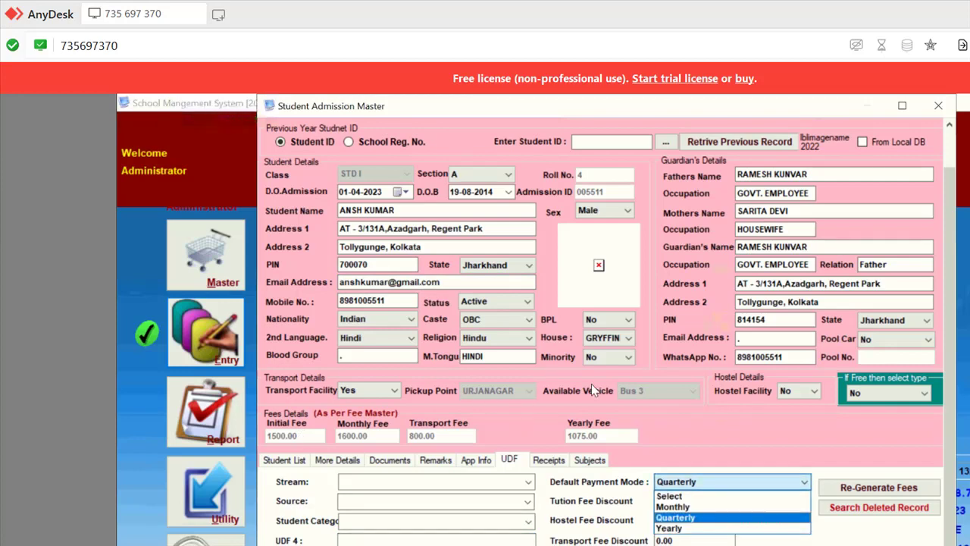
key(Return)
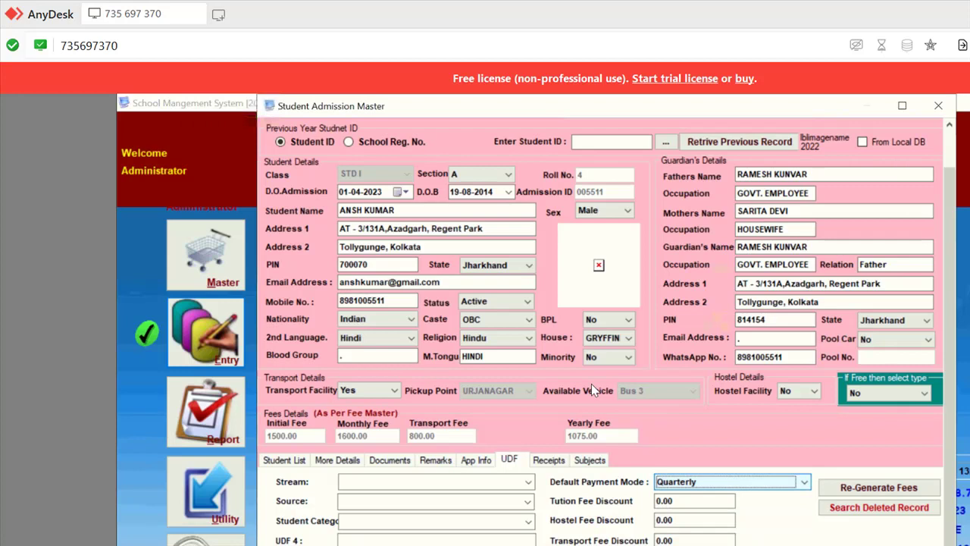
key(alt+Down)
key(Up)
key(Down)
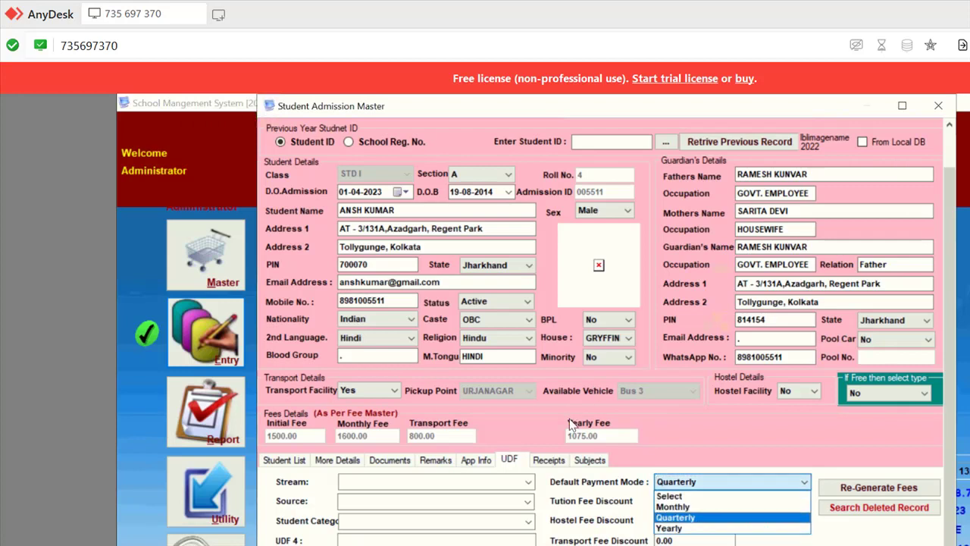
key(Down)
key(Up)
key(Return)
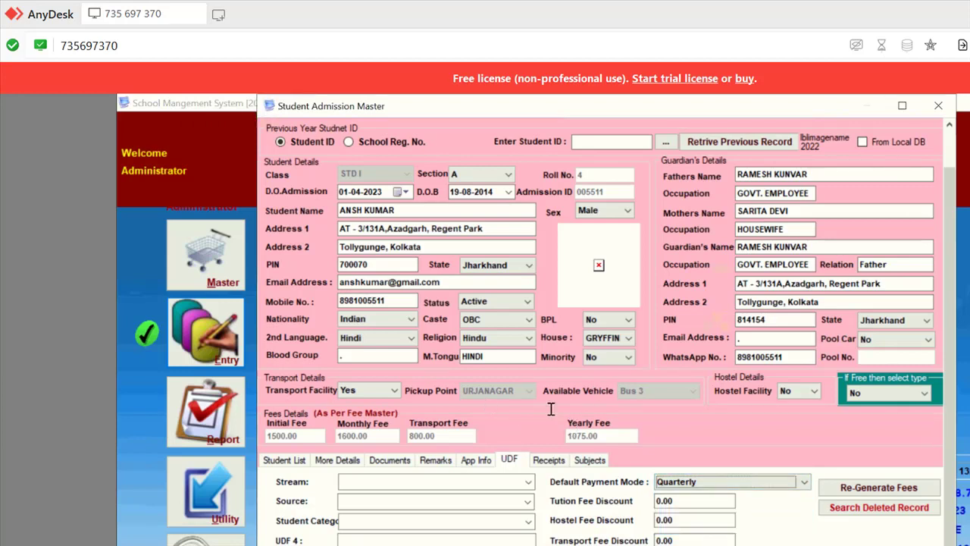
- Set the student's tuition fee discount to 50
key(Tab)
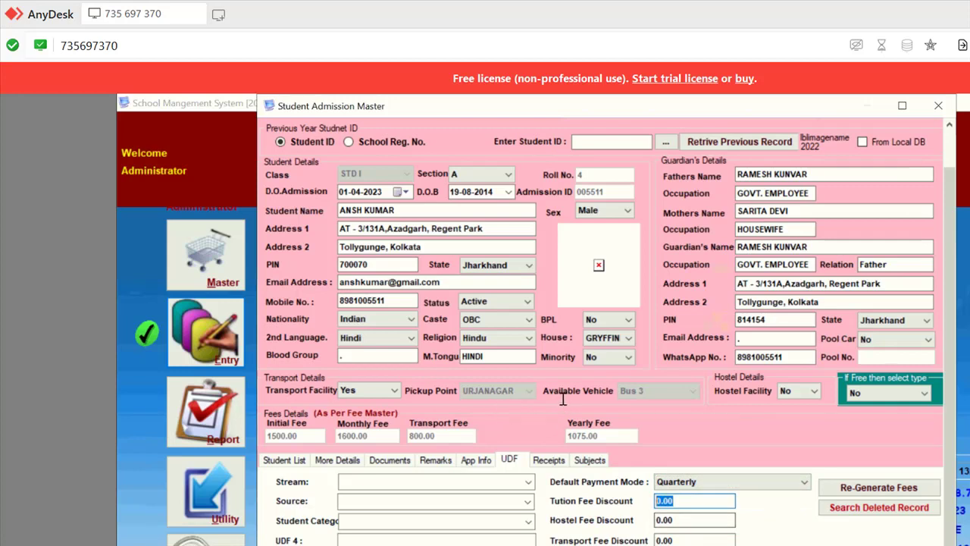
text(50)
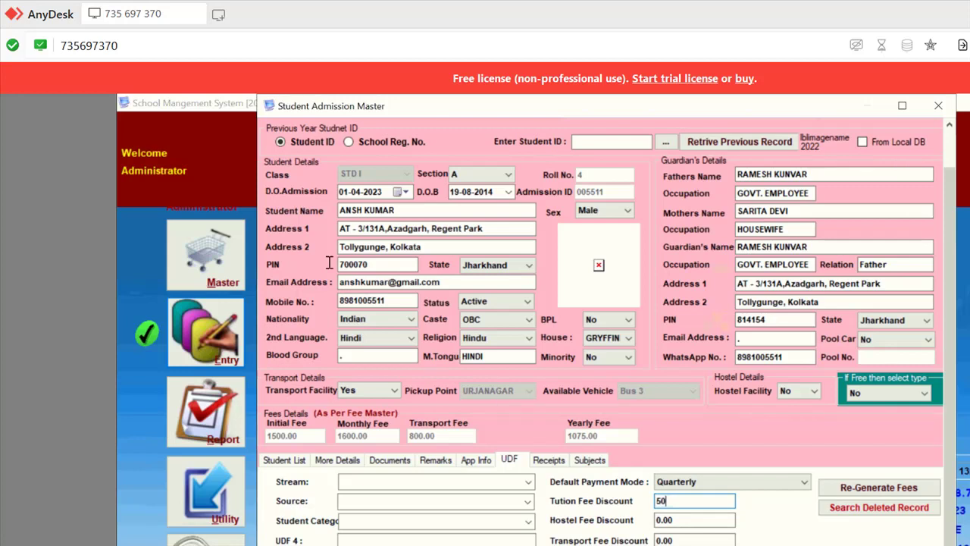
key(ctrl+a)
click(508, 412)
key(Tab)
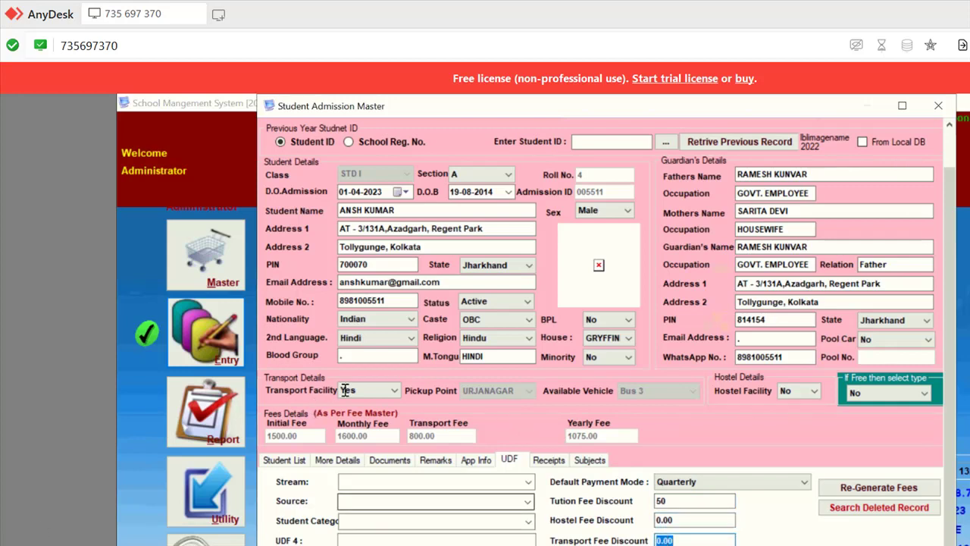
- Set the student's free type to BPL after reviewing the available types
click(700, 316)
key(Down)
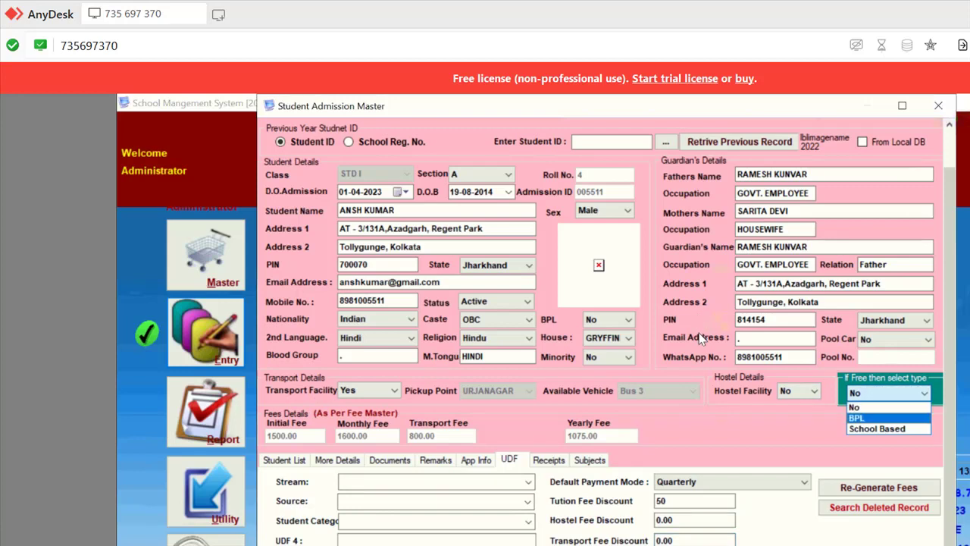
key(Up)
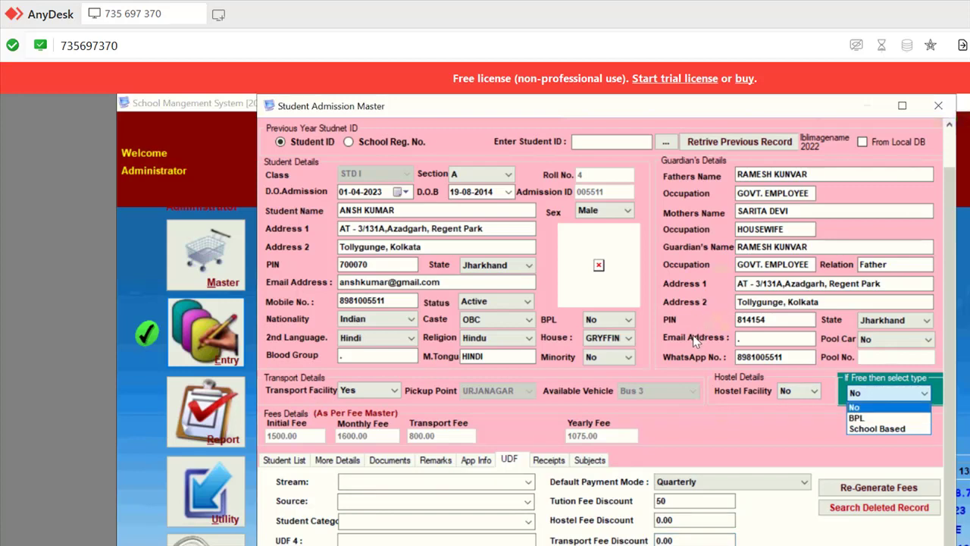
key(Down)
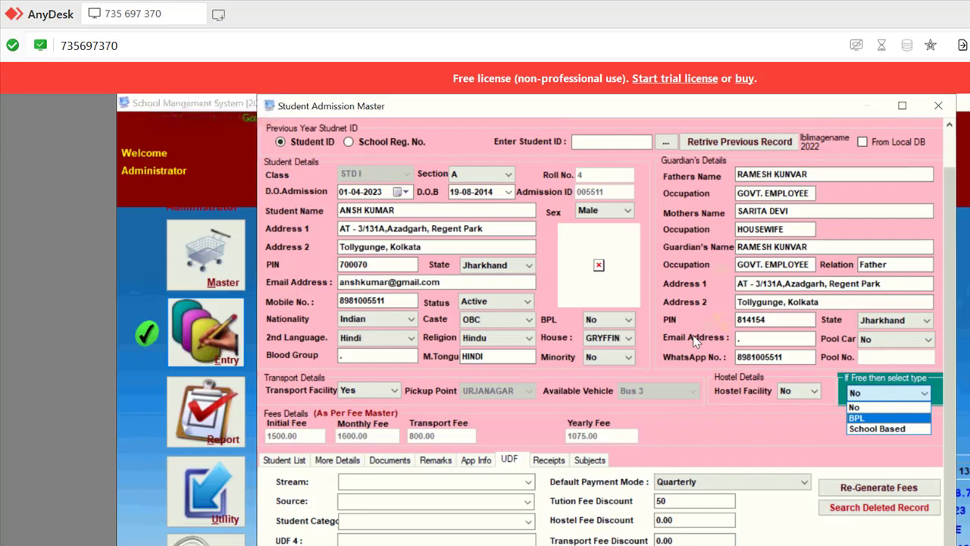
key(Return)
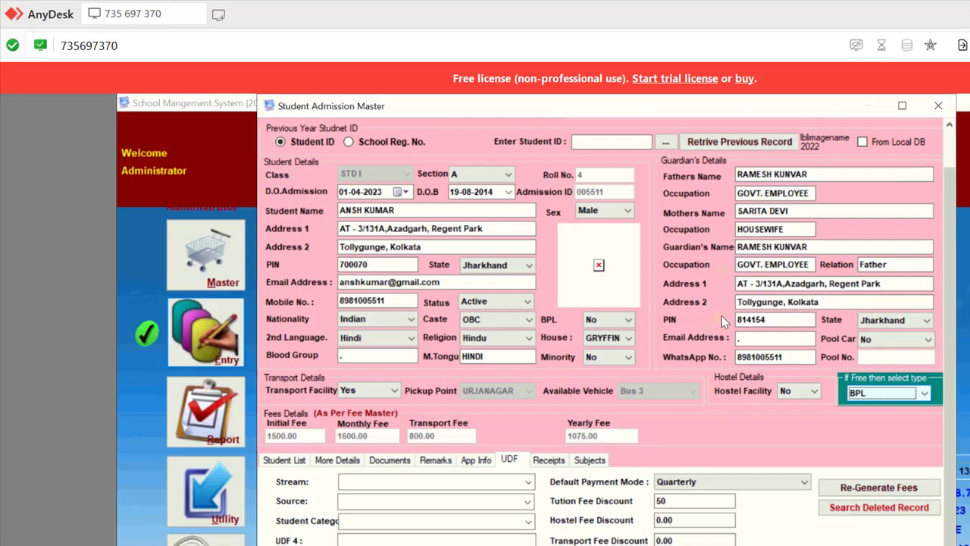
key(alt+Down)
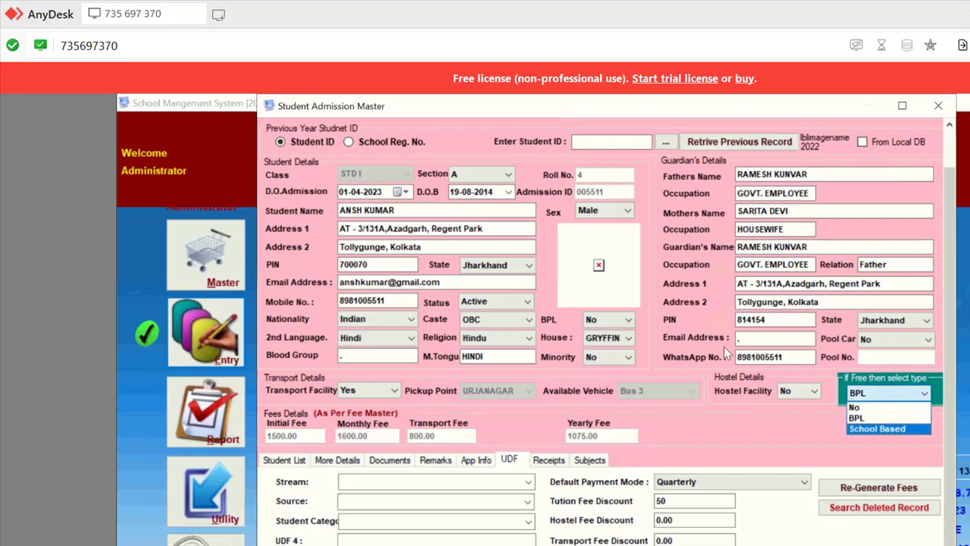
key(Up)
key(Down)
key(Up)
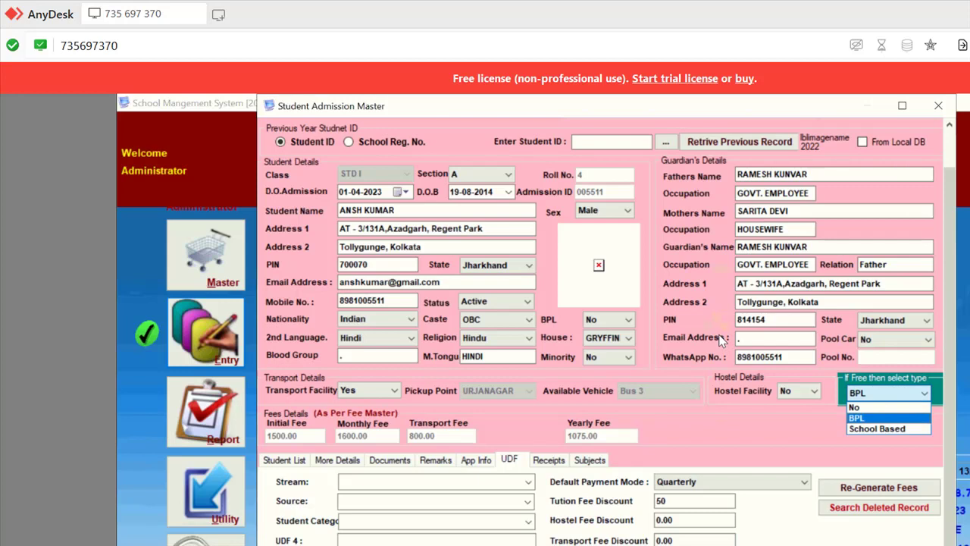
key(Return)
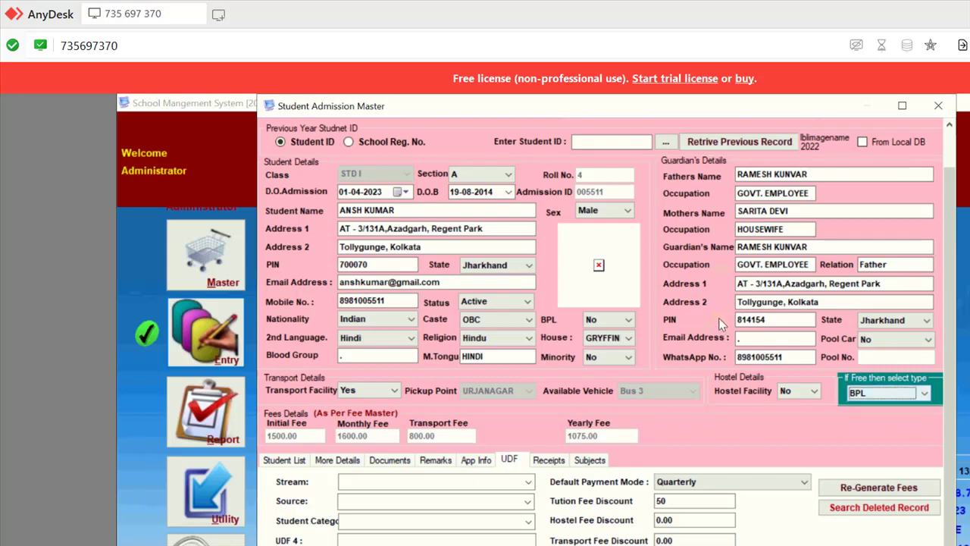
- Change the student's free type to School Based, and reset it to No
key(alt+Down)
key(Down)
key(Return)
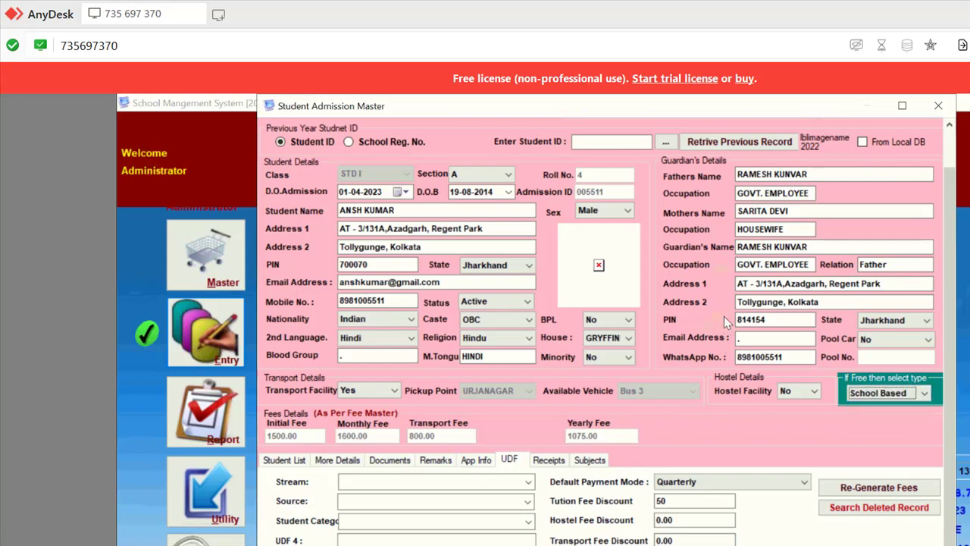
key(alt+Down)
key(Up)
key(Up)
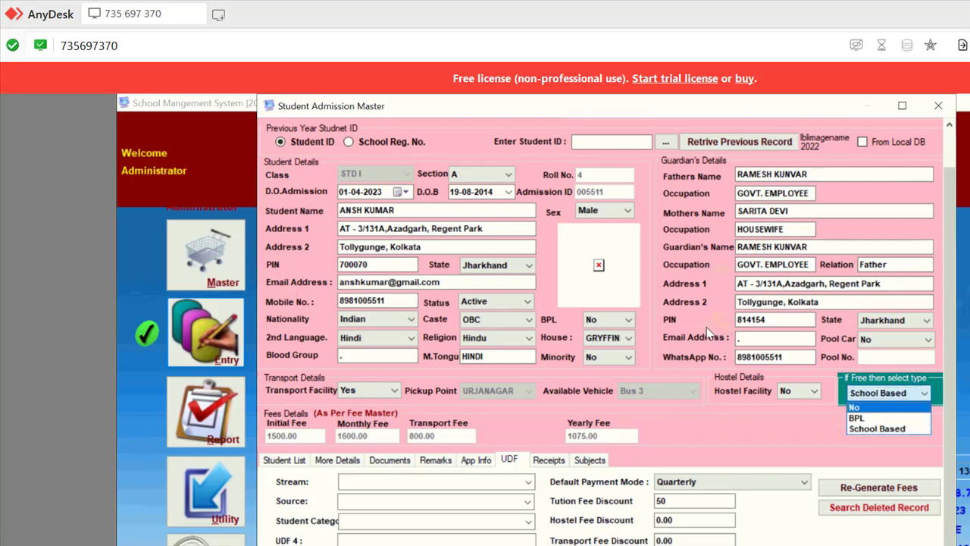
key(Return)
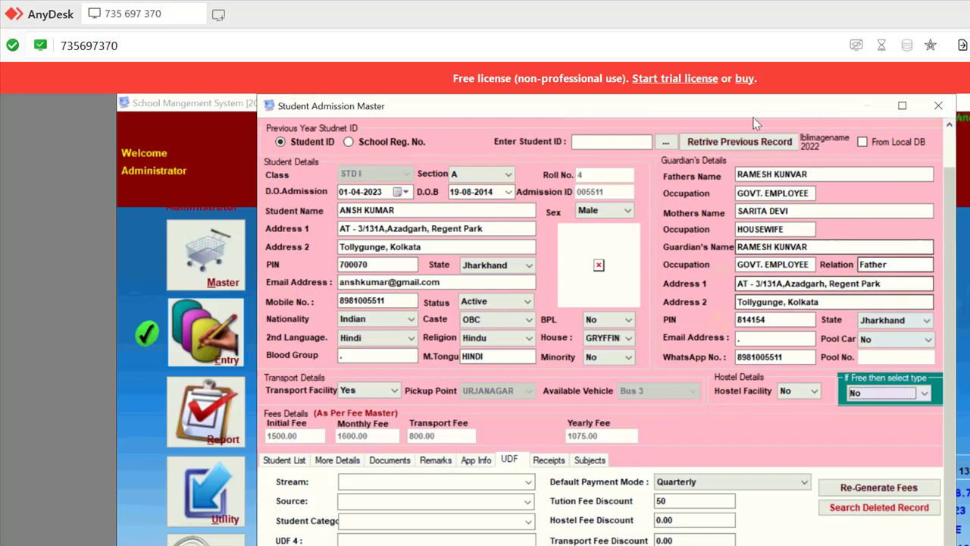
- Discard the unsaved edits to the student record and use the Locate function
scroll(754, 118, up, 1)
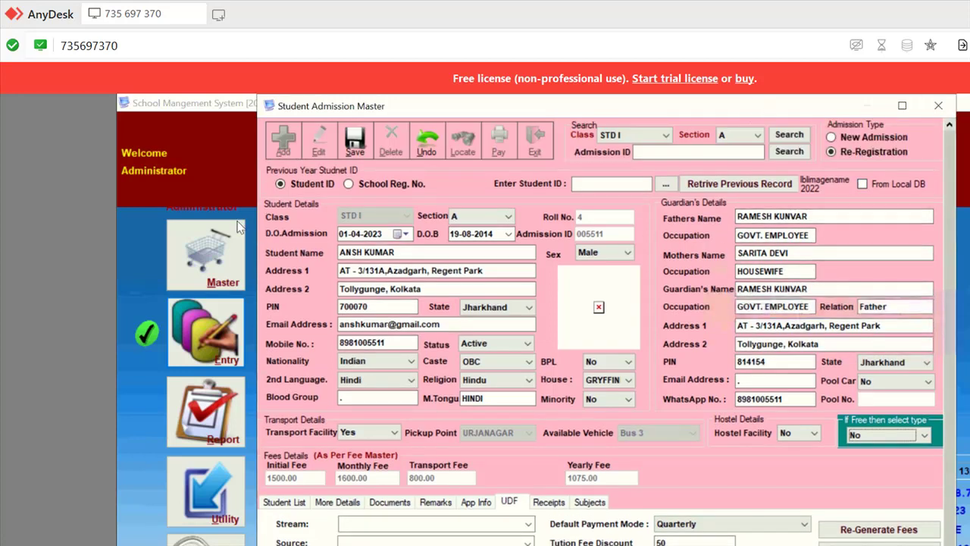
click(426, 142)
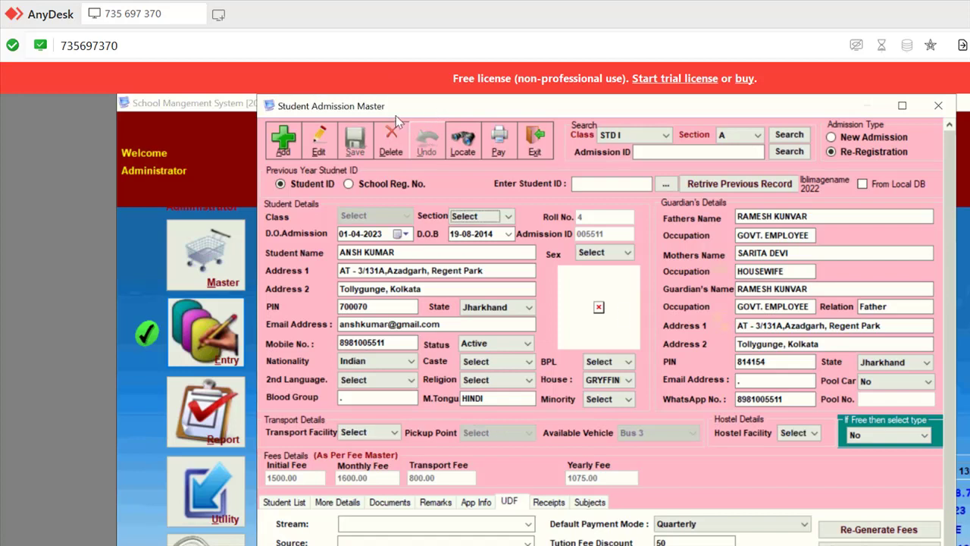
click(470, 147)
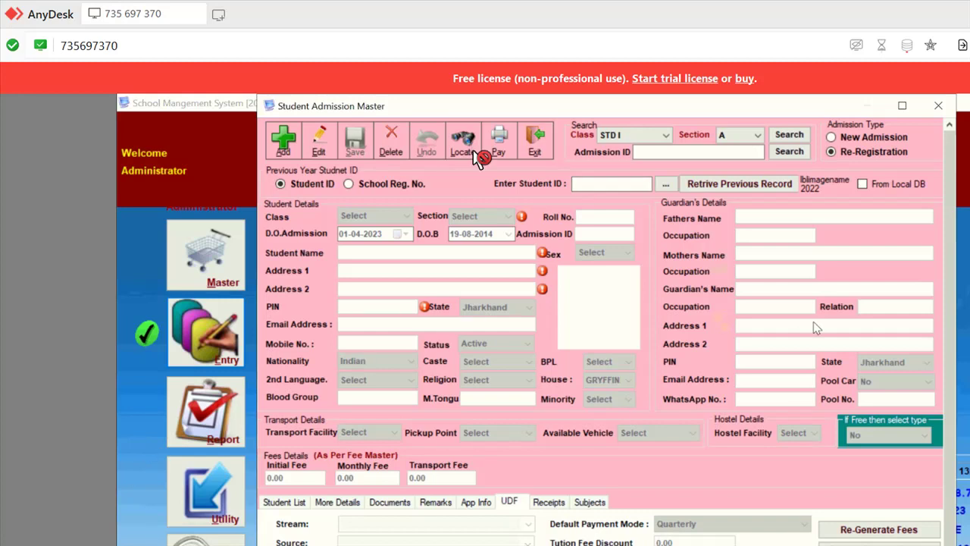
- Examine the student's fee receipts, including the 04-07-2023 Combined and 01-04-2023 Admission entries, with a brief look at the subjects
click(549, 501)
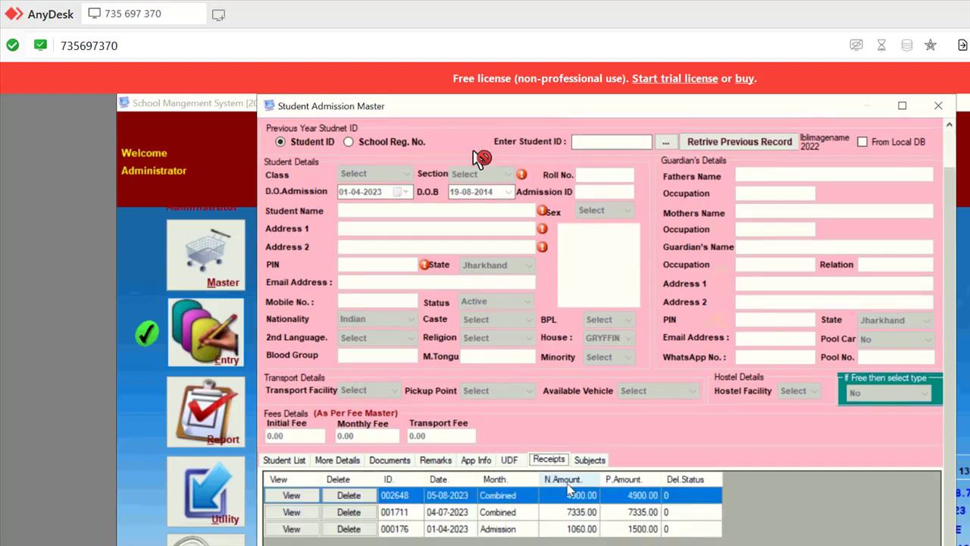
click(589, 460)
click(548, 459)
click(447, 512)
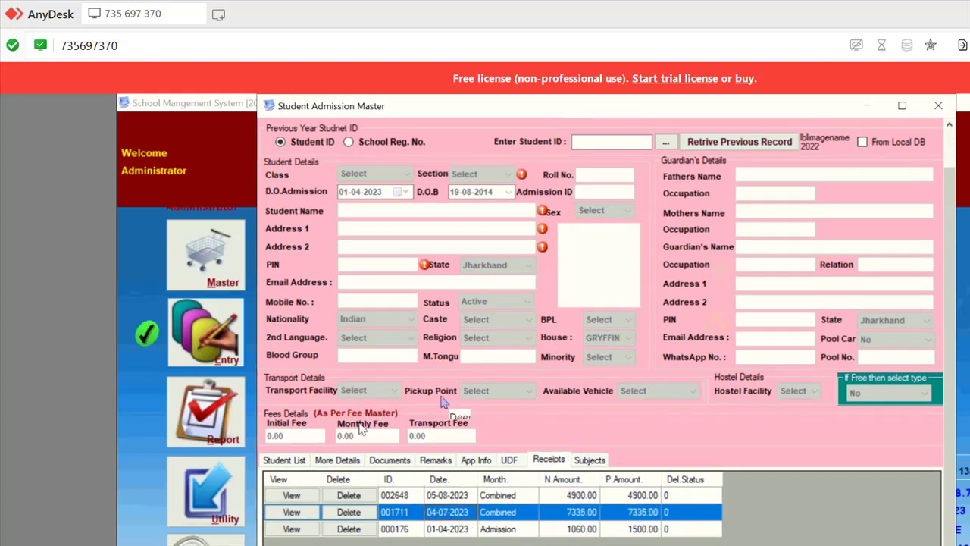
key(Down)
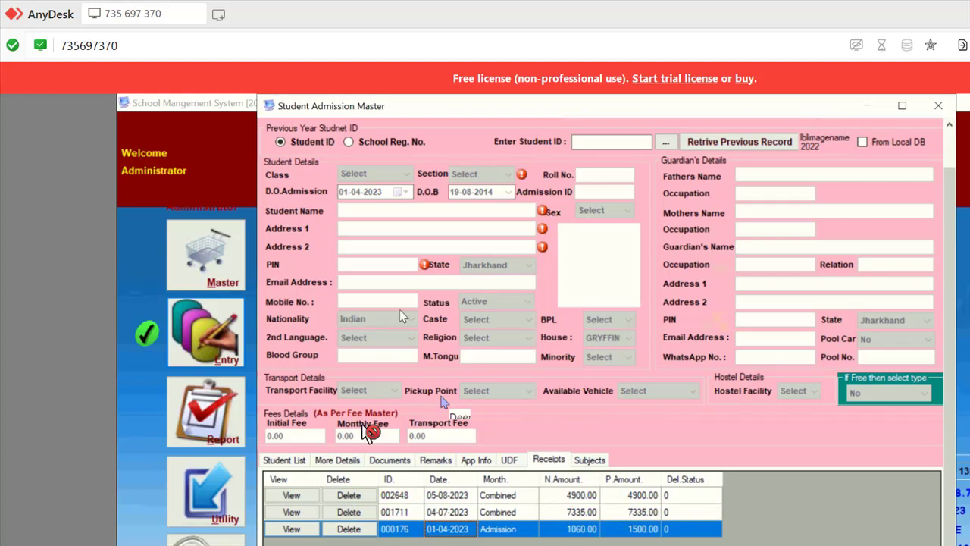
- View the 04-07-2023 Combined receipt, try to print it, and return to the student record
click(291, 514)
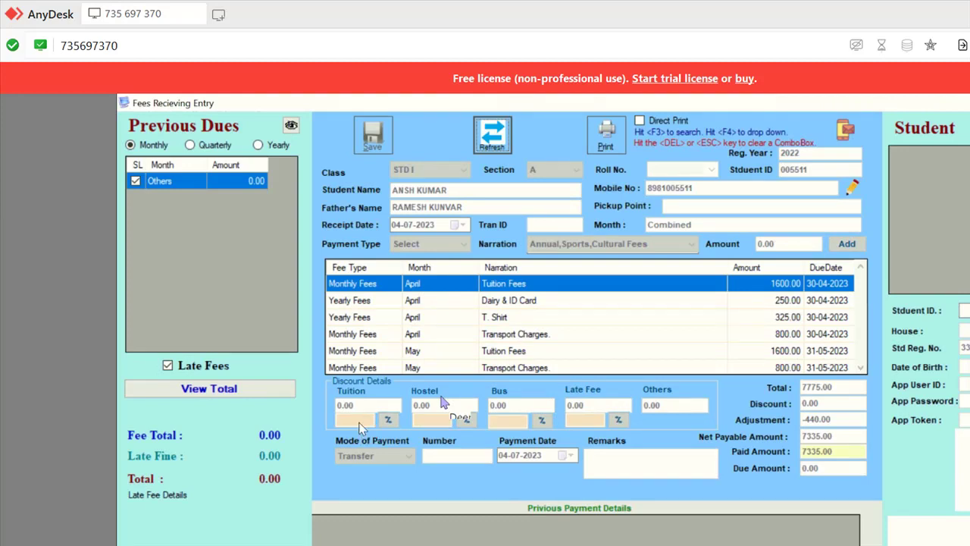
key(alt+p)
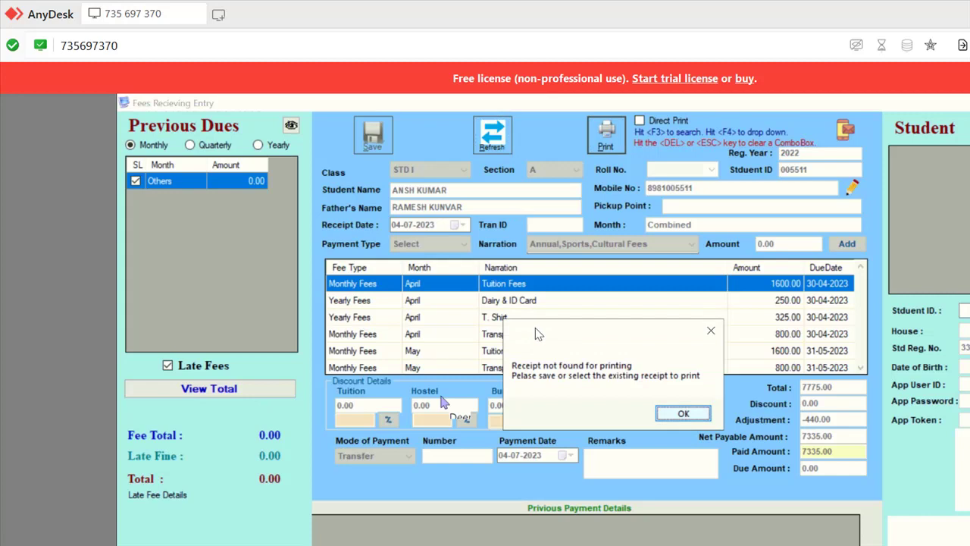
key(Return)
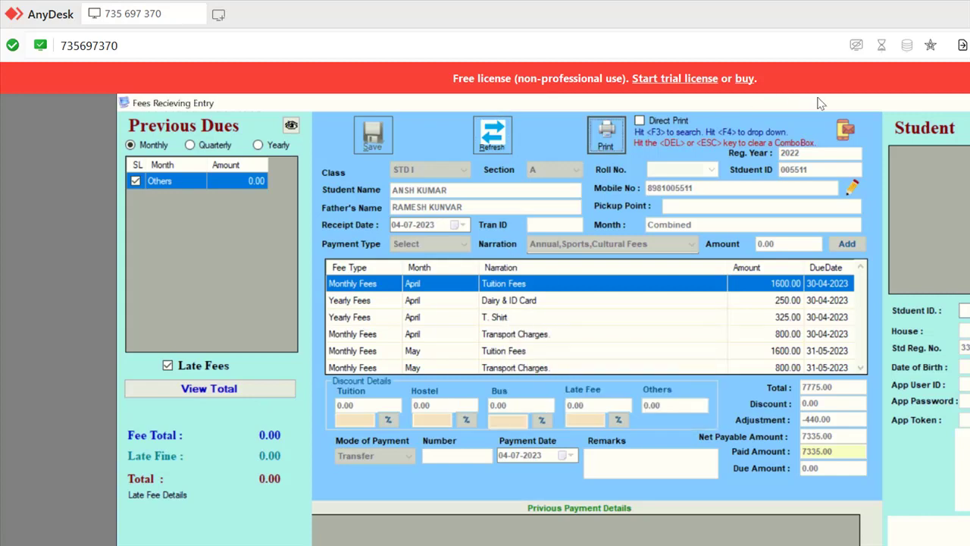
key(Escape)
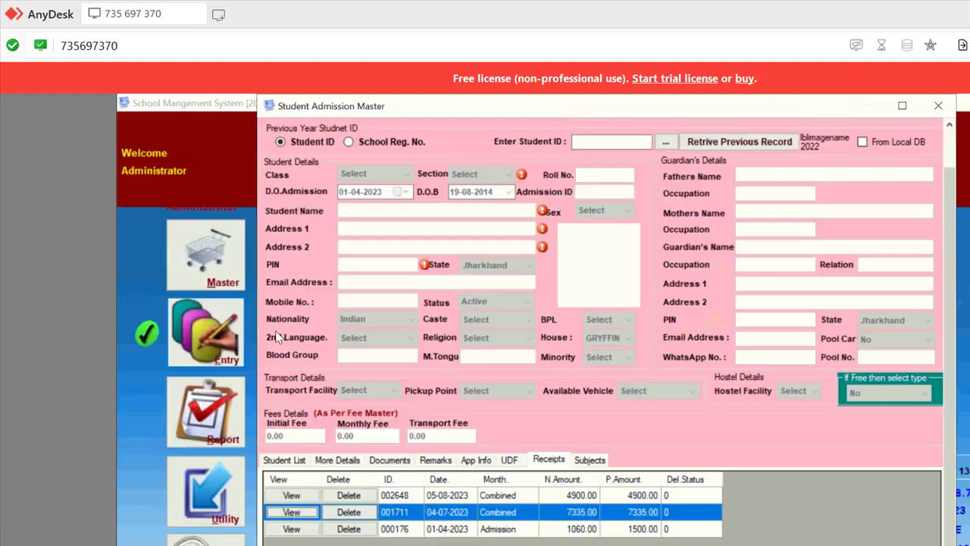
- View the 05-08-2023 Combined receipt, try to print it, and return to the student's receipts
click(292, 497)
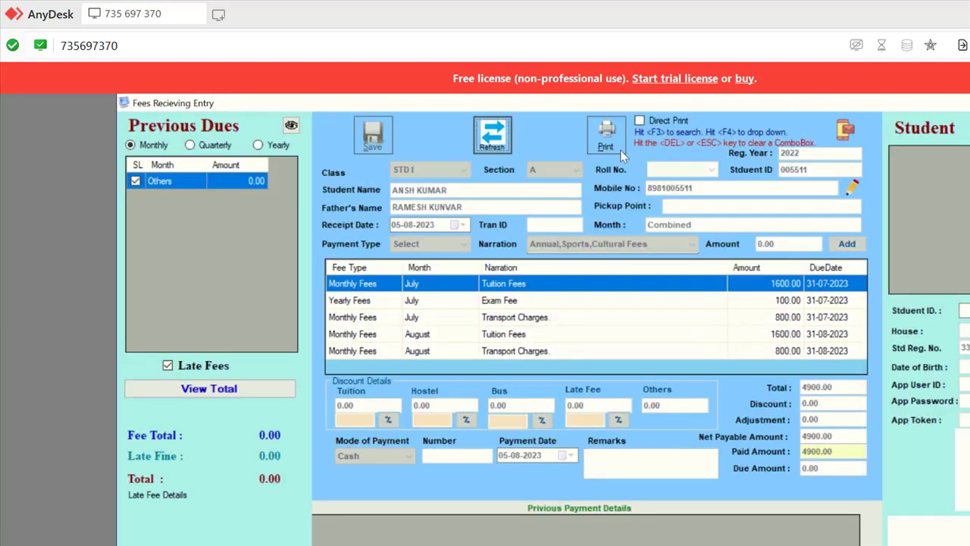
key(alt+p)
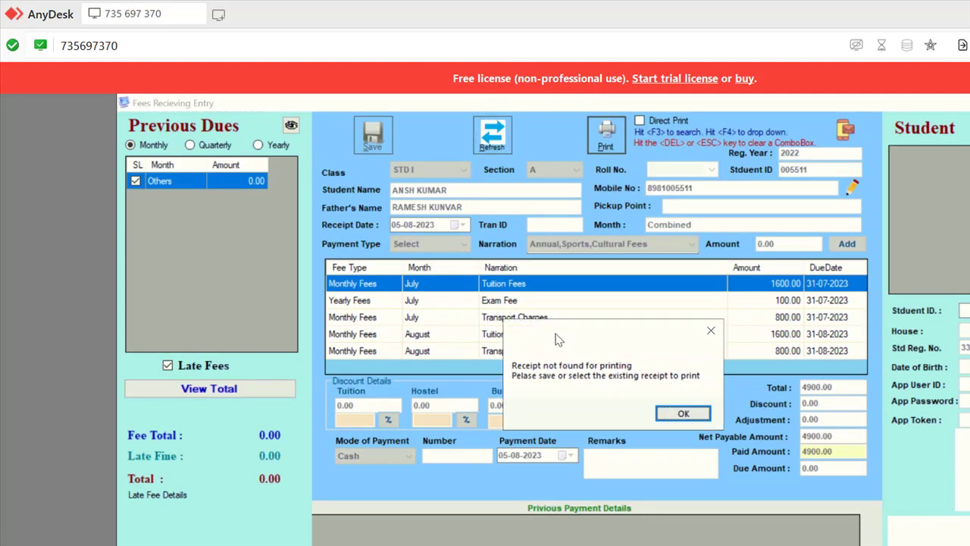
key(Return)
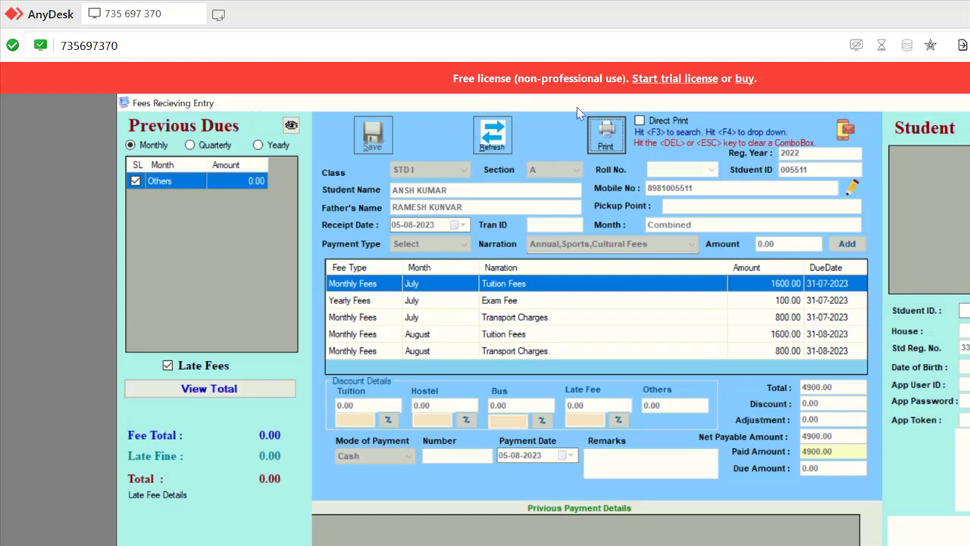
key(Escape)
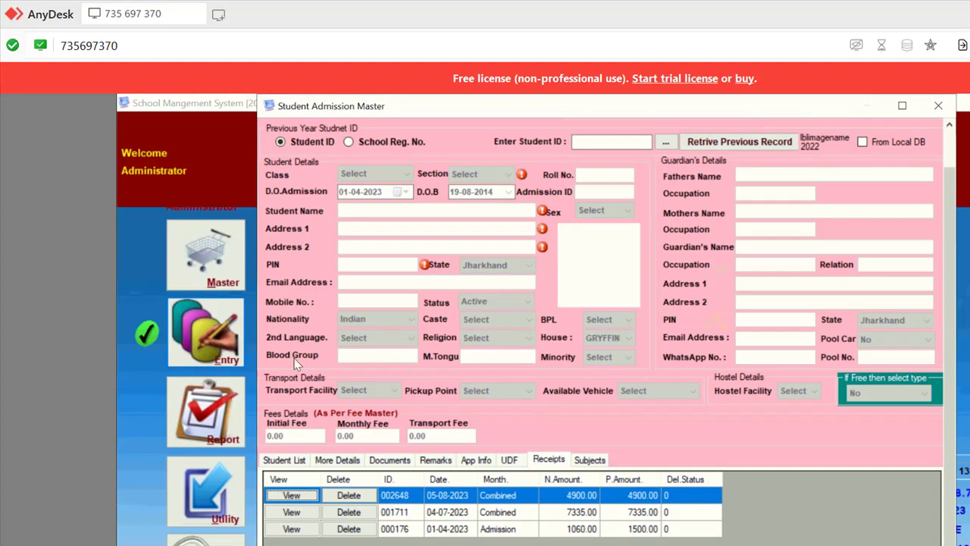
- Reload the student's full admission record from the student list
click(284, 459)
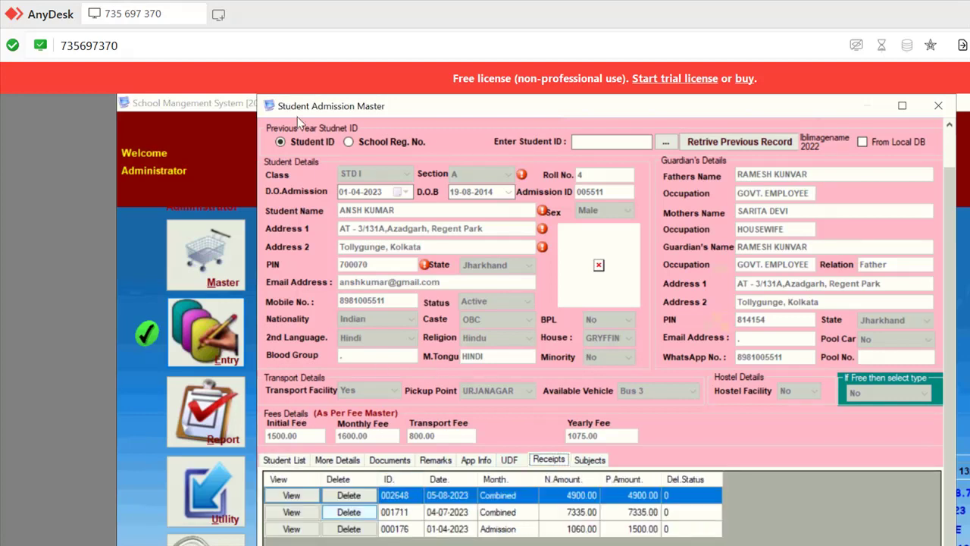
key(Down)
key(Down)
- Open the 01-04-2023 Admission receipt, print it with confirmation, and return to the student record
click(292, 529)
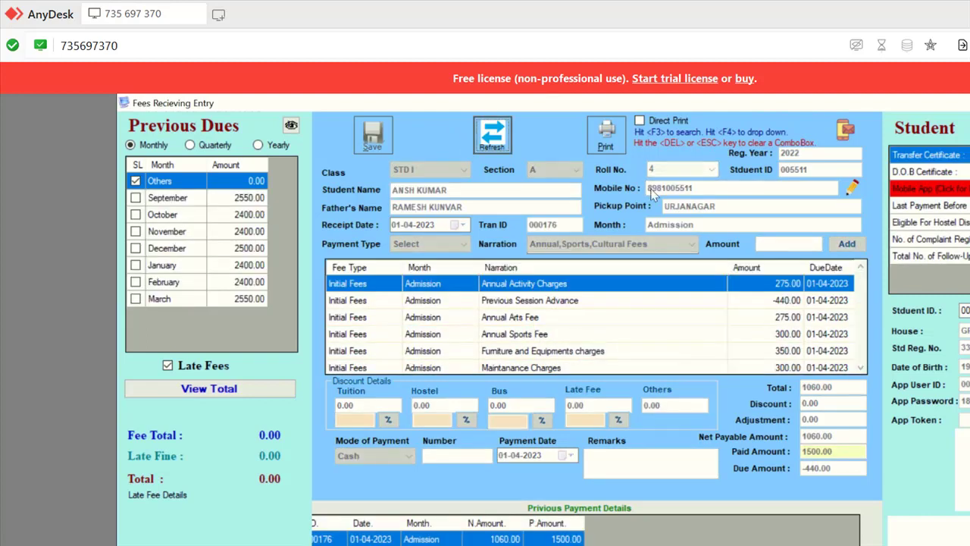
click(605, 135)
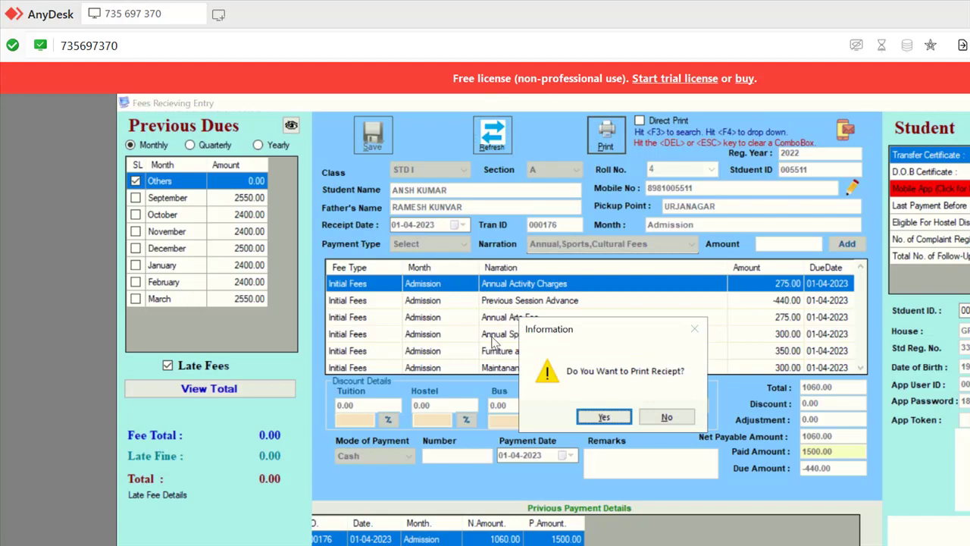
key(Return)
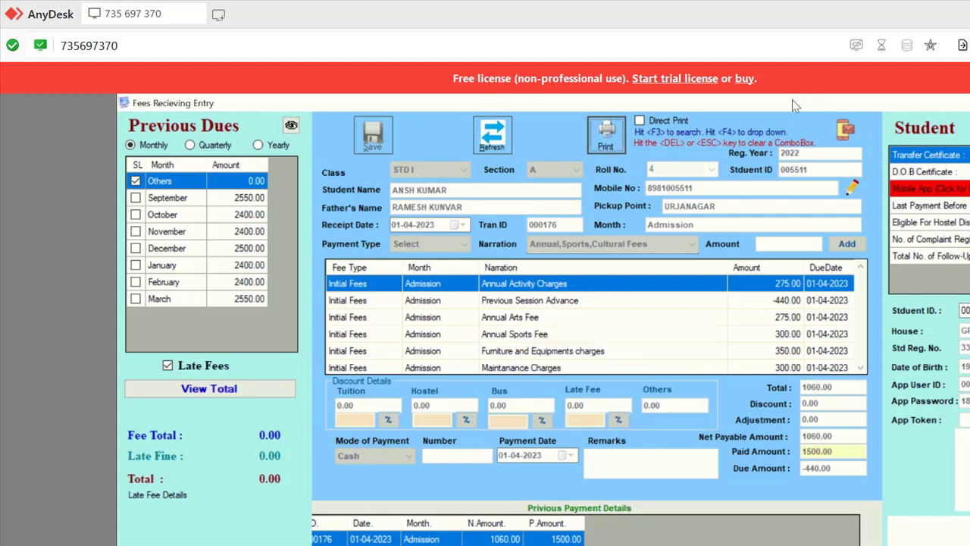
key(Escape)
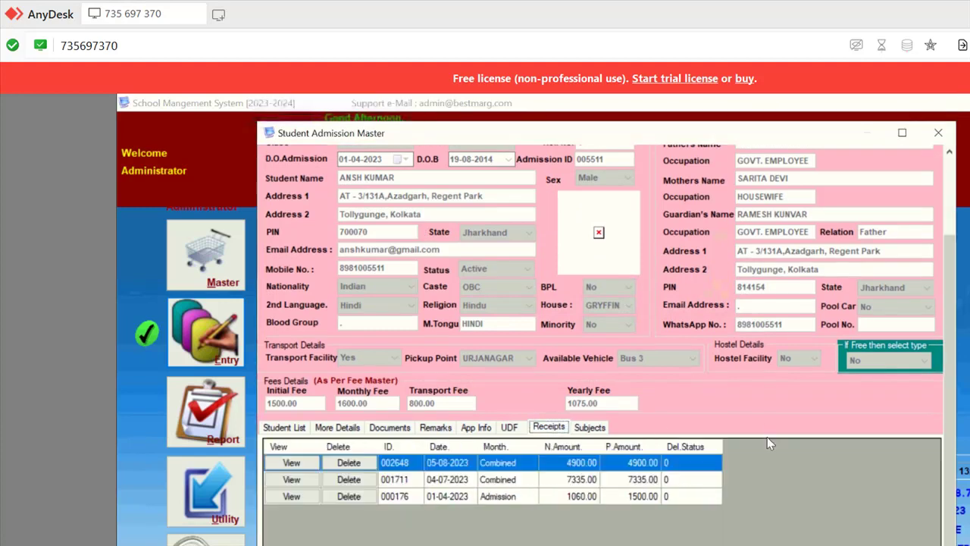
- Generate the print report of the 05-08-2023 Combined receipt and view it maximized at Page Width zoom
click(291, 462)
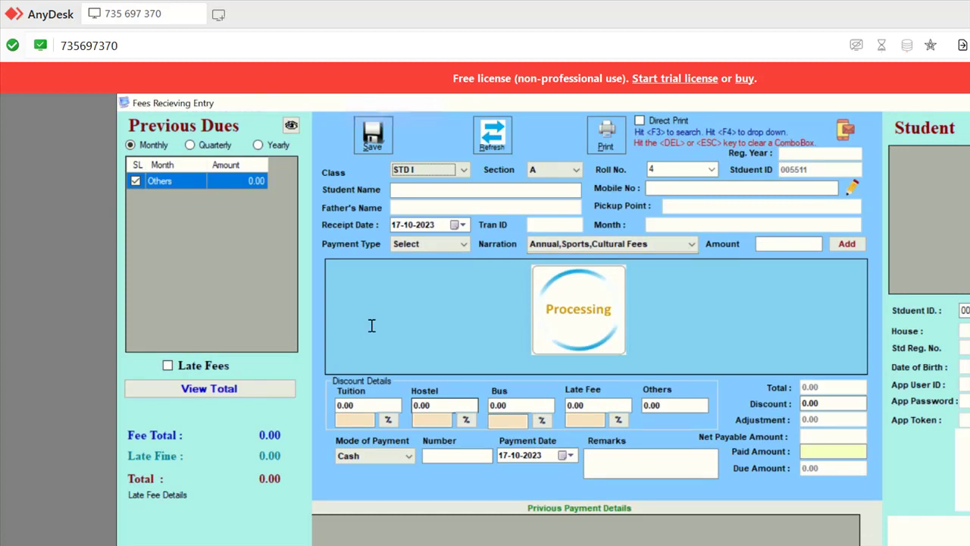
key(alt+p)
key(Return)
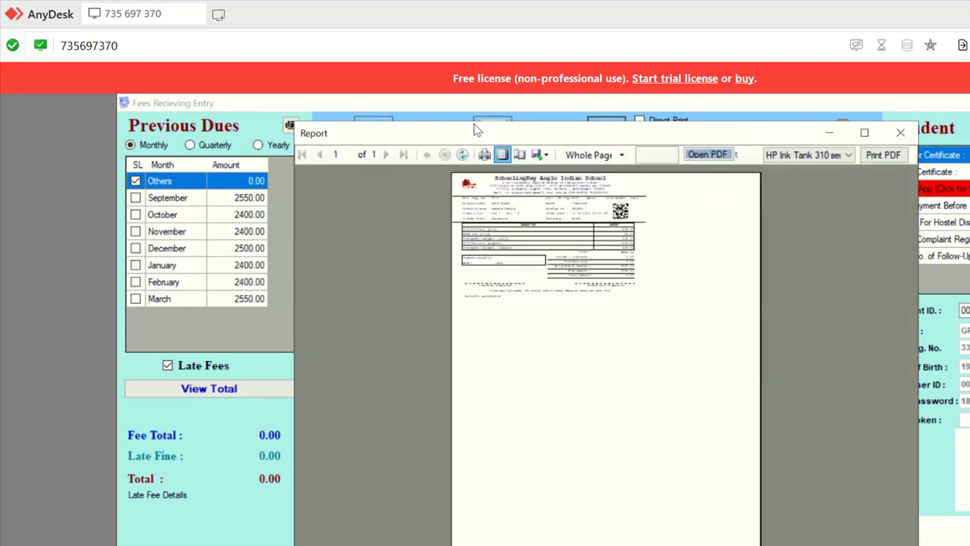
click(592, 155)
click(599, 170)
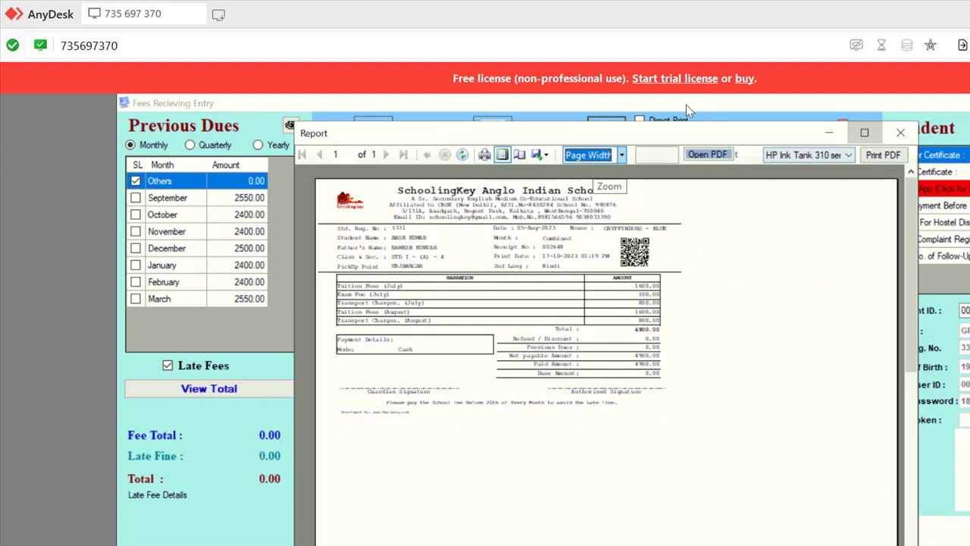
click(864, 132)
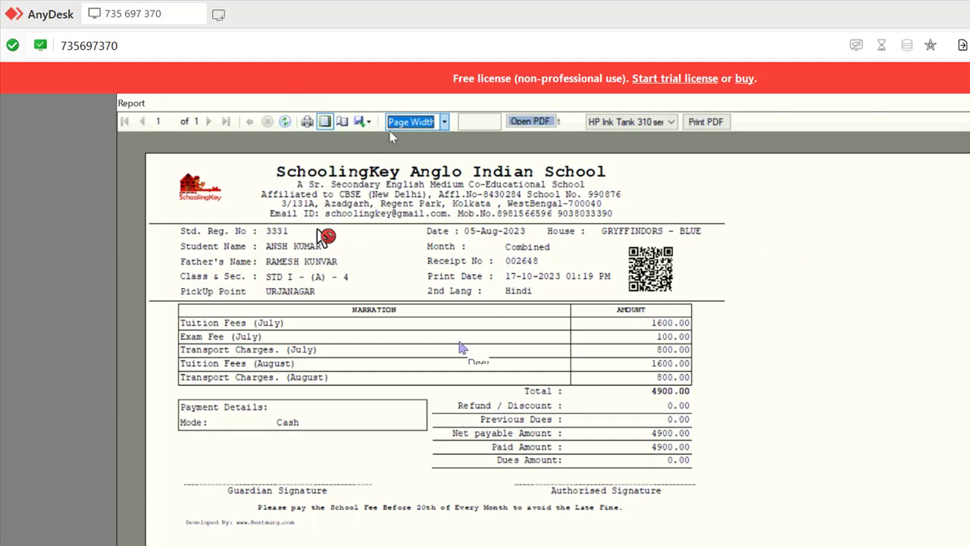
- Review the report's export formats and the printed receipt's details, and close the report and the fee entry
click(363, 122)
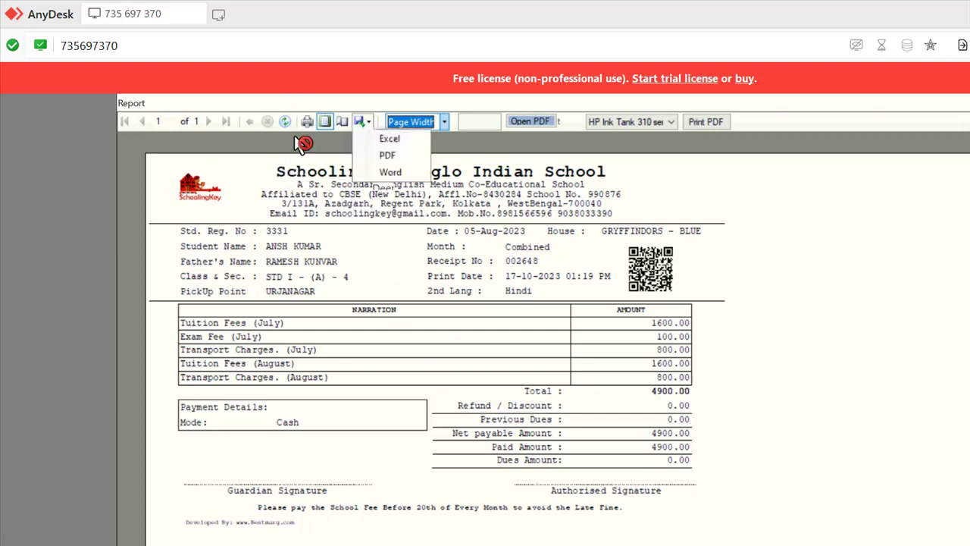
click(340, 133)
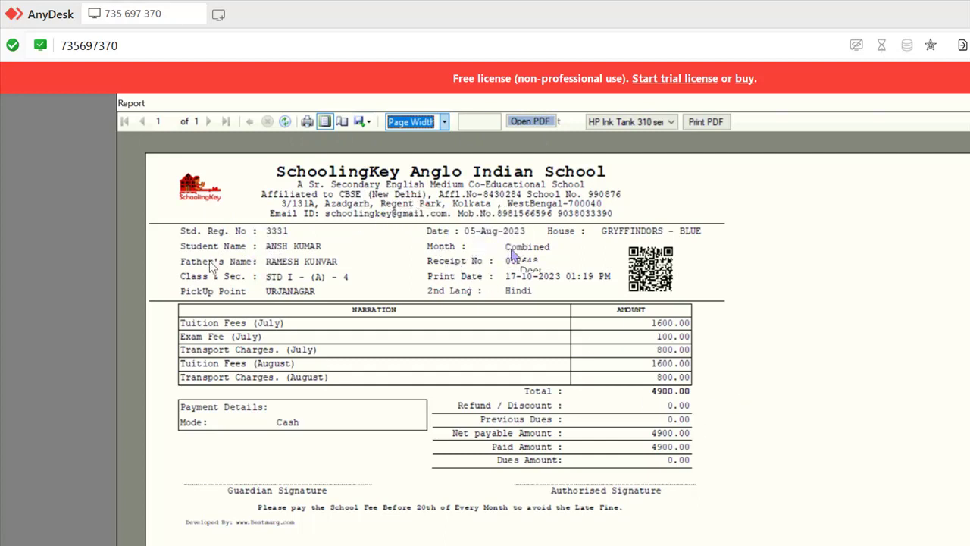
click(220, 286)
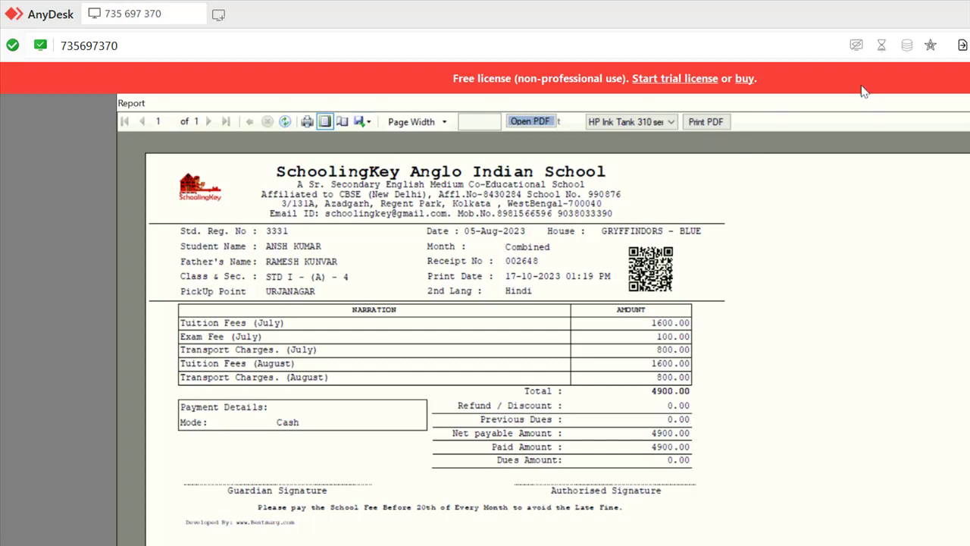
key(Escape)
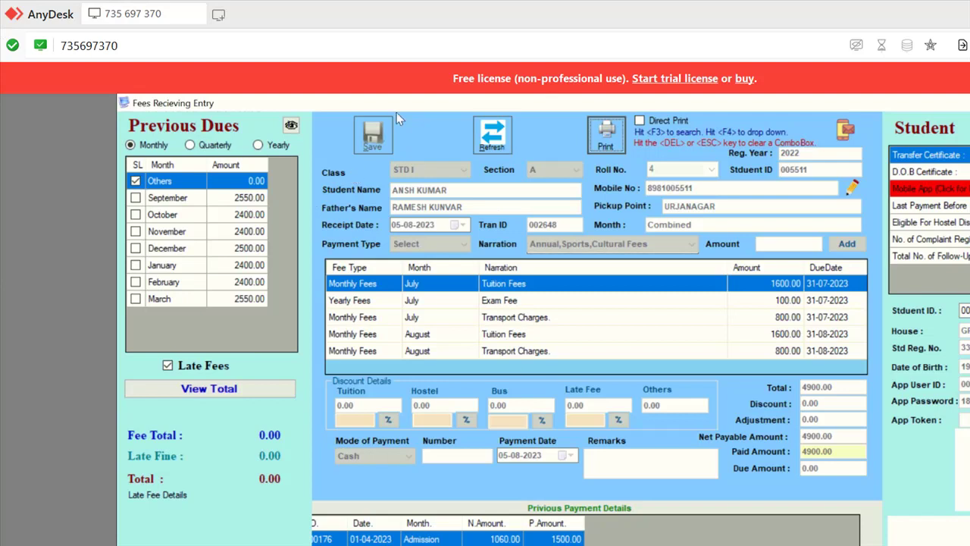
key(Escape)
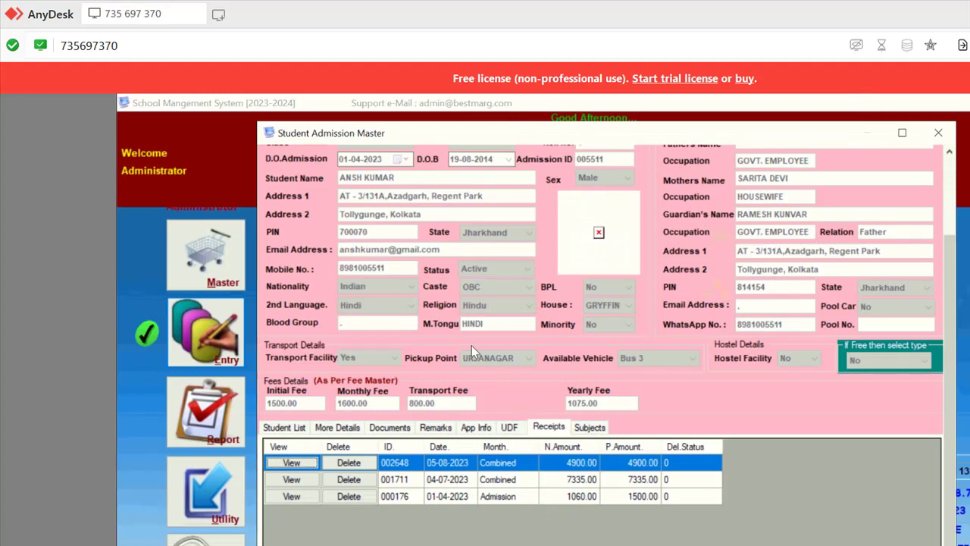
- Add the HINDI and Mathematics subjects to the student's record
click(589, 428)
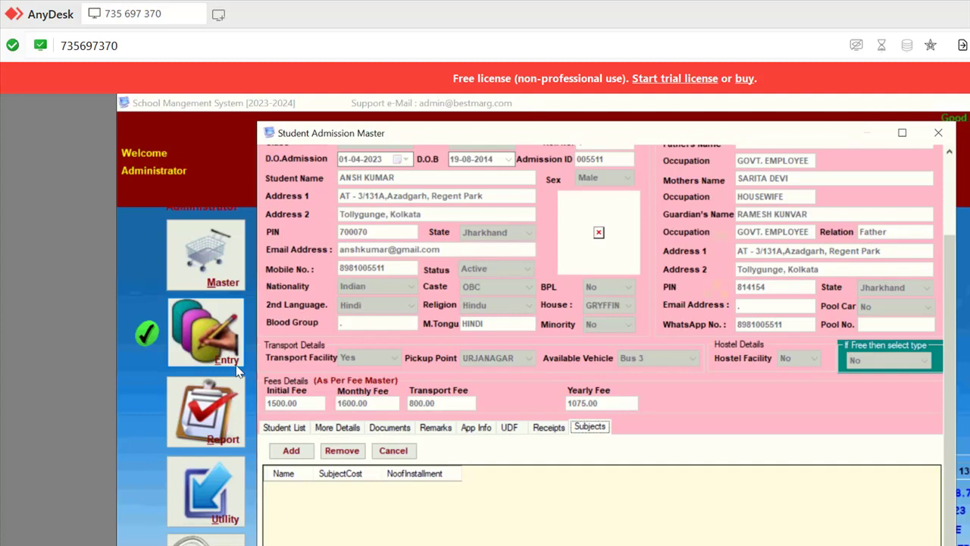
click(291, 450)
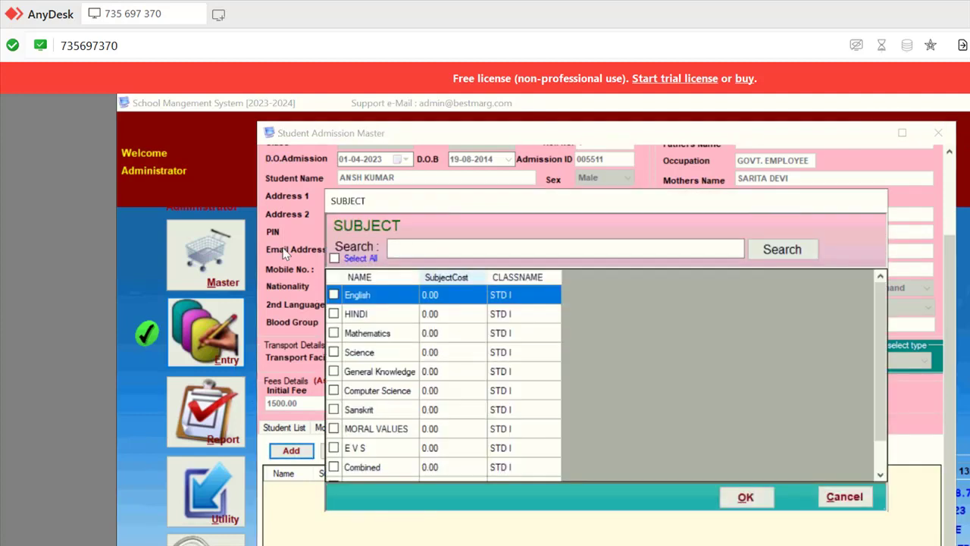
key(Down)
key(space)
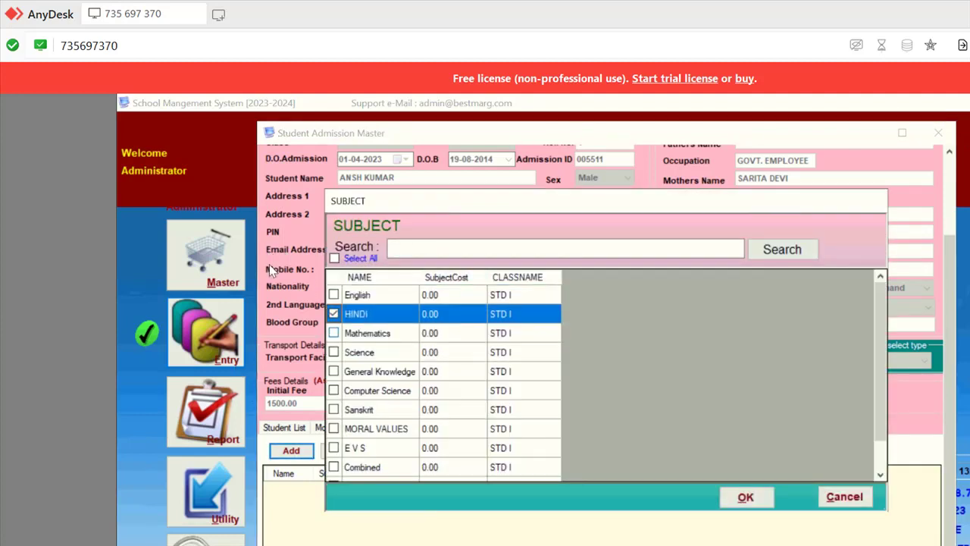
key(Down)
key(space)
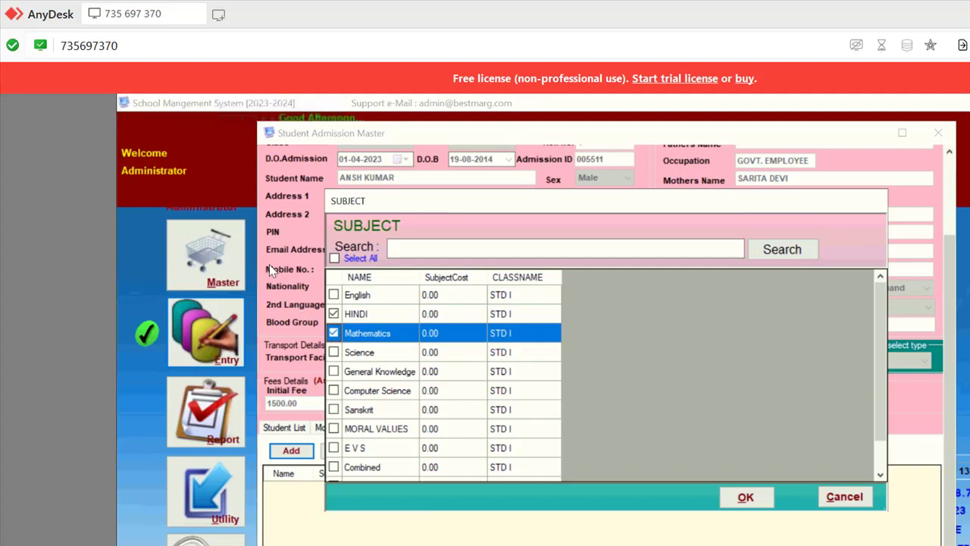
key(Return)
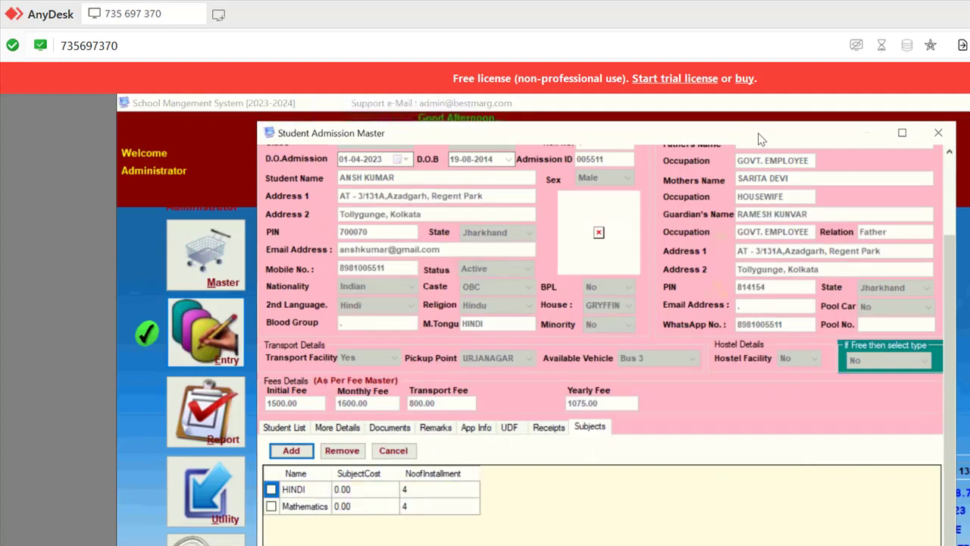
- Examine the subject cost and number of installments of the student's HINDI and Mathematics subjects alongside the fee details
scroll(758, 138, up, 2)
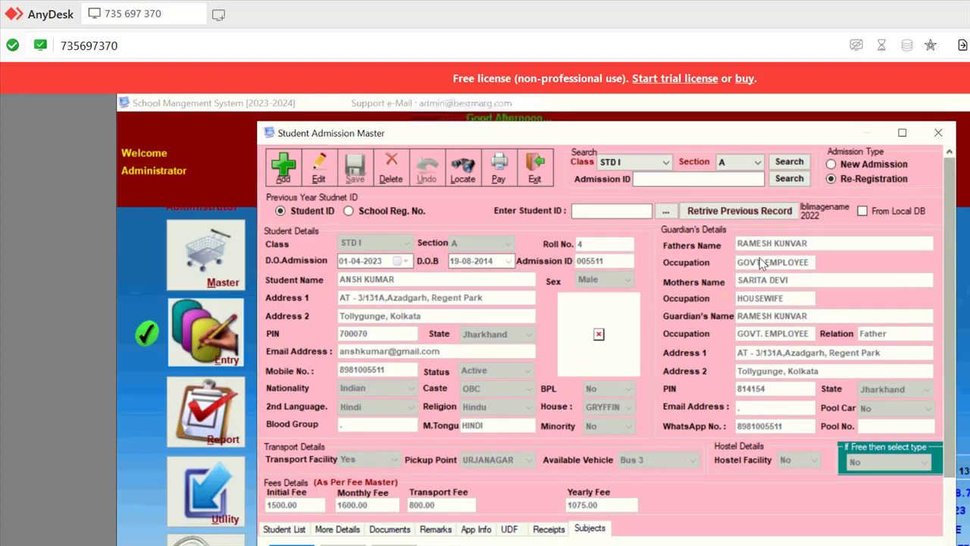
scroll(345, 398, down, 2)
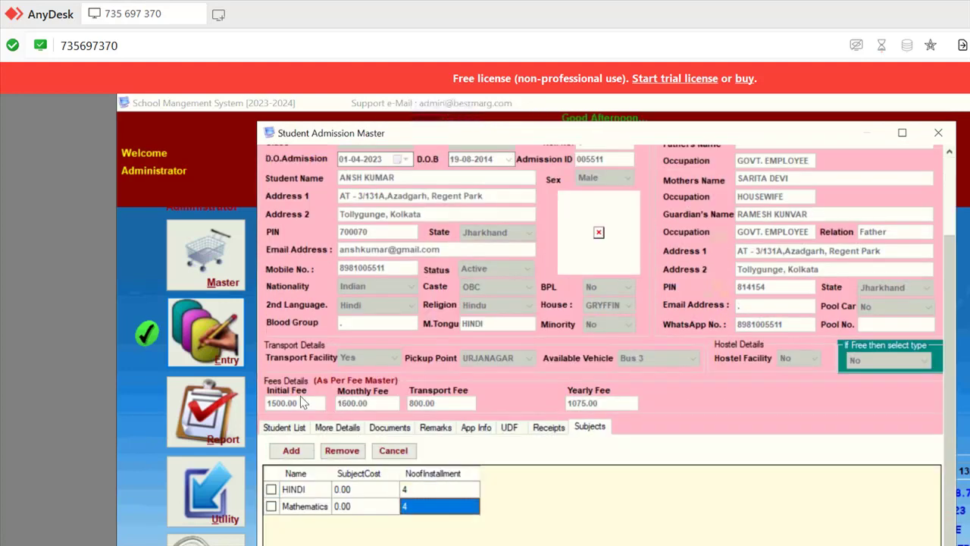
click(368, 506)
click(427, 491)
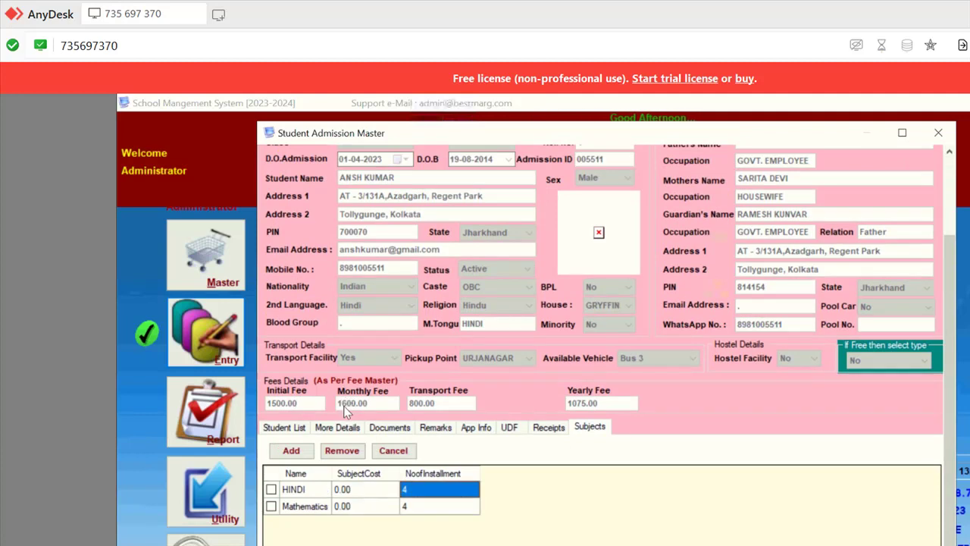
click(427, 507)
key(Left)
key(Up)
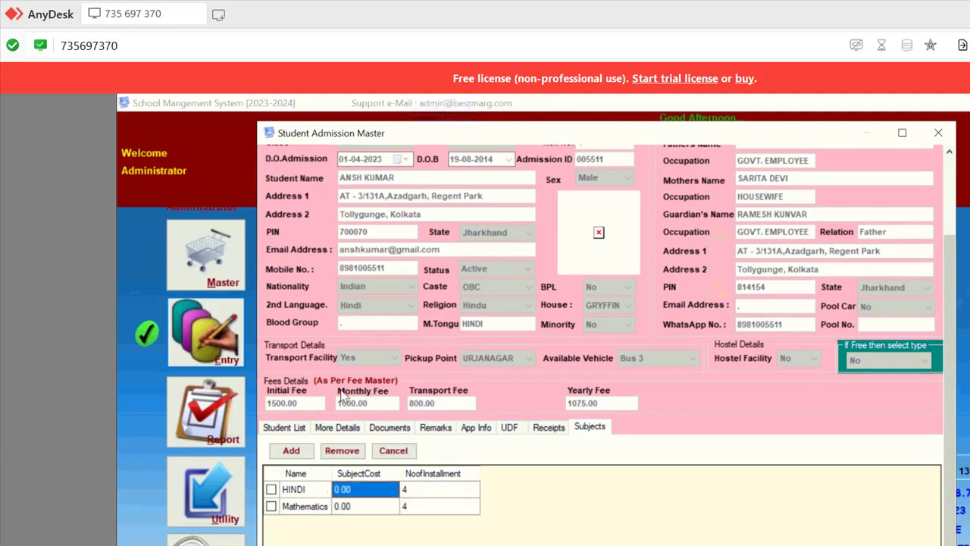
key(Right)
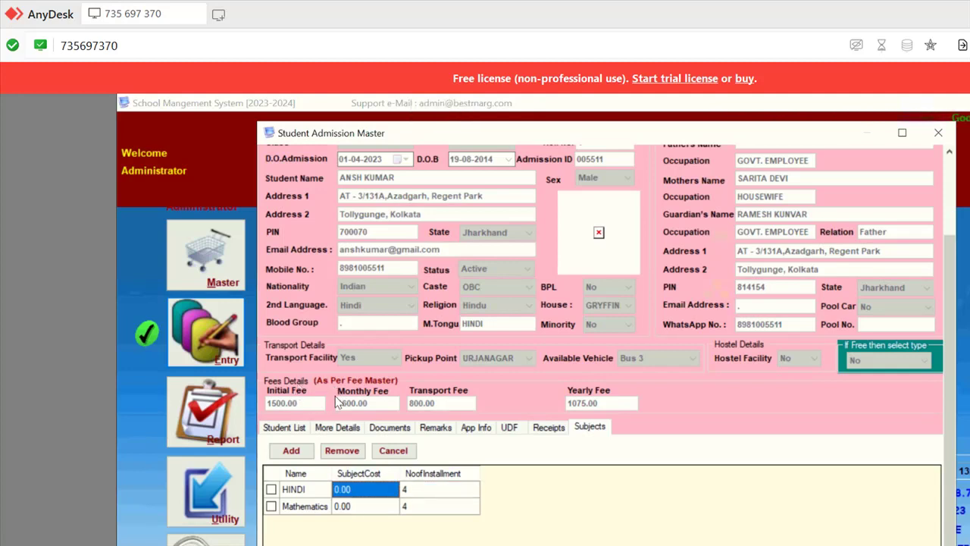
key(Down)
key(Up)
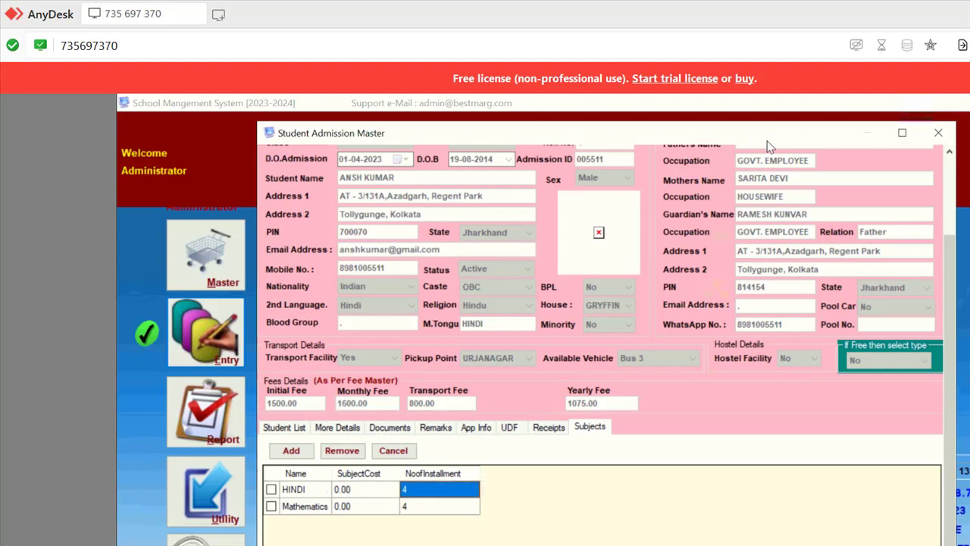
- Open the fee payment entry for the student from the admission record
scroll(762, 140, up, 3)
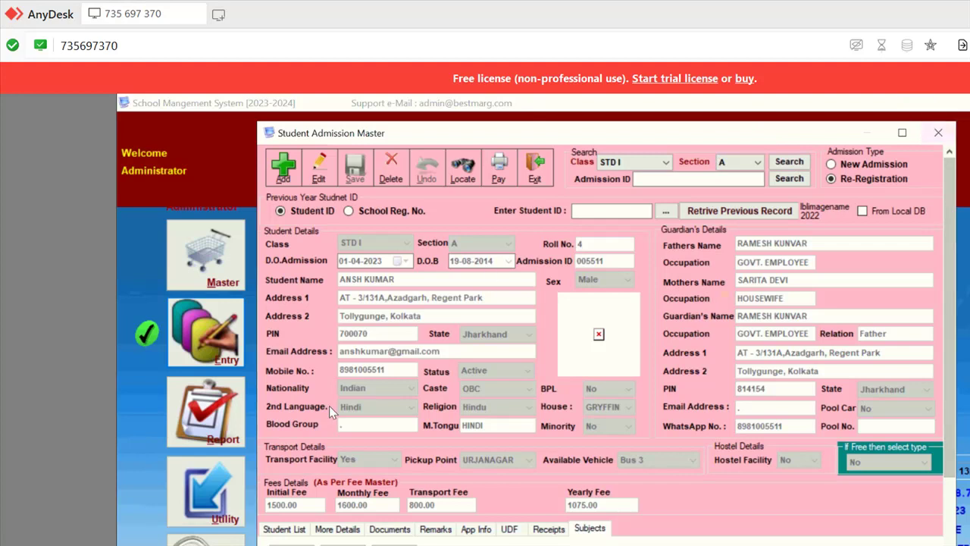
click(499, 167)
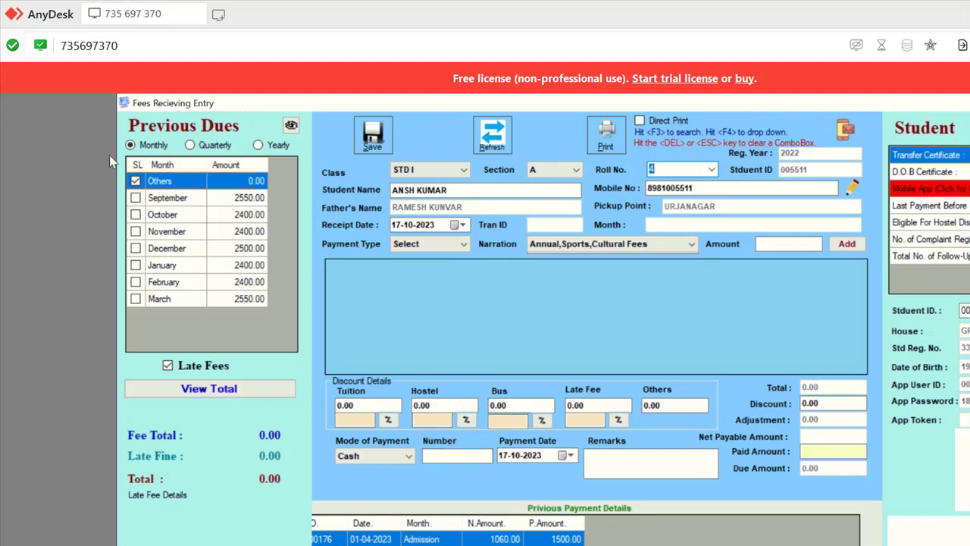
- Try selecting the September and October dues in place of Others for the fee payment
click(135, 197)
click(135, 215)
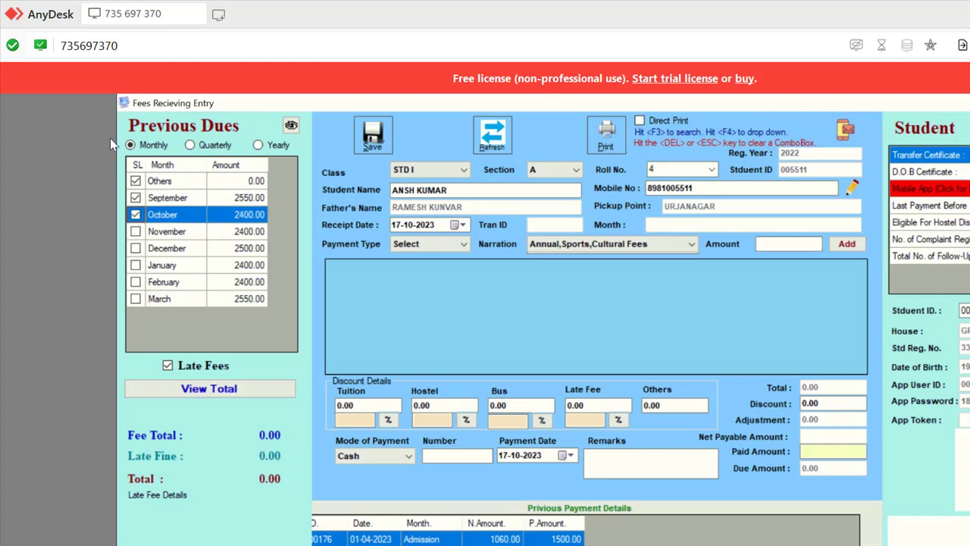
click(135, 181)
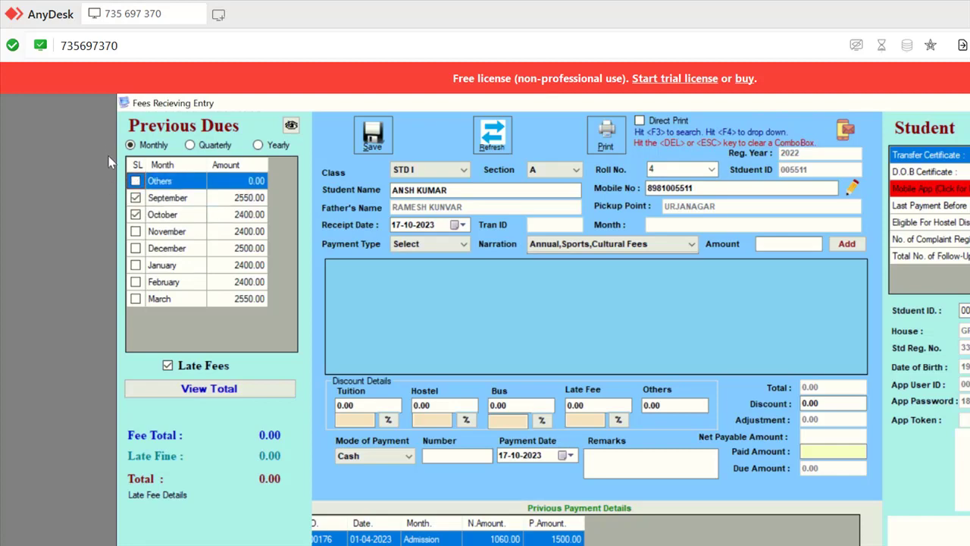
click(135, 196)
click(135, 215)
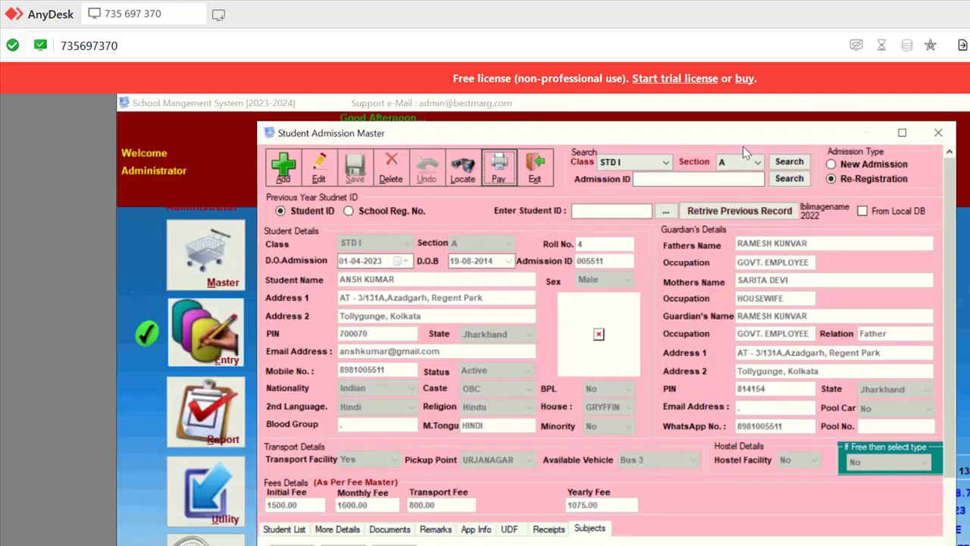
- Close the student admission record and open the Payment Receive Entry from the Entry functions
click(938, 133)
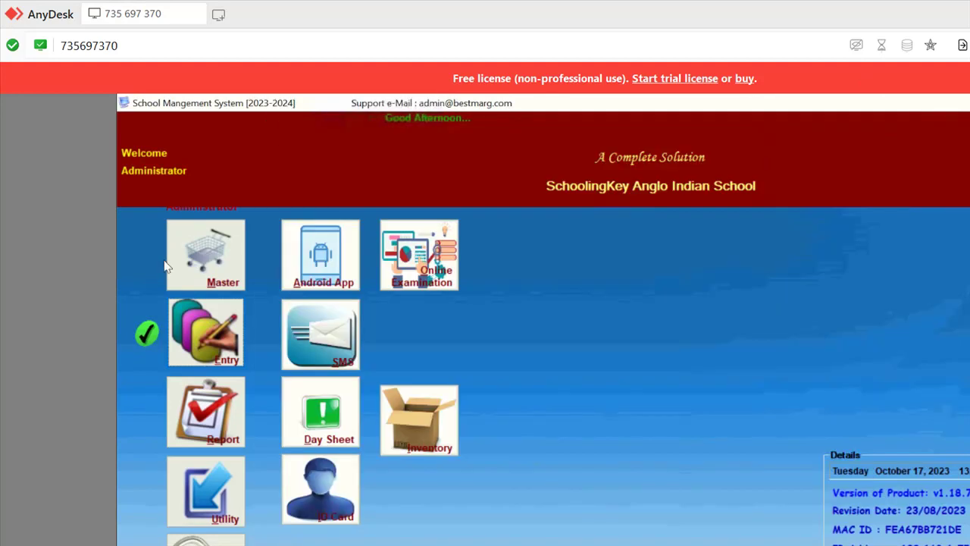
click(203, 315)
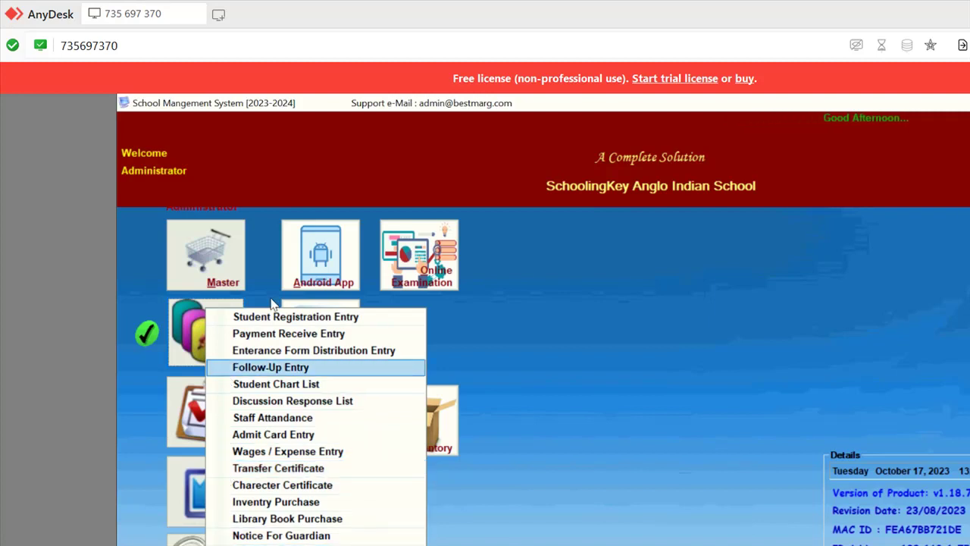
click(144, 268)
click(184, 331)
key(Down)
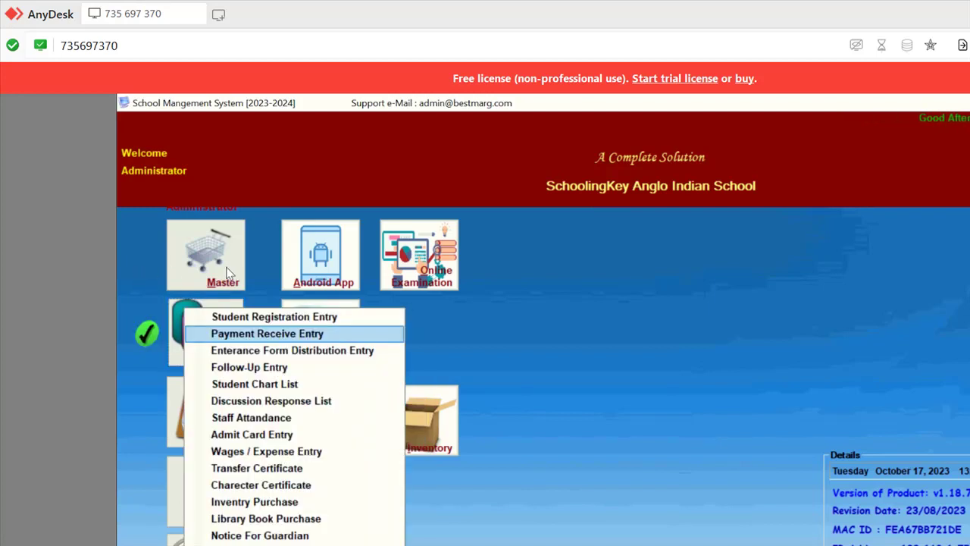
key(Down)
key(Down)
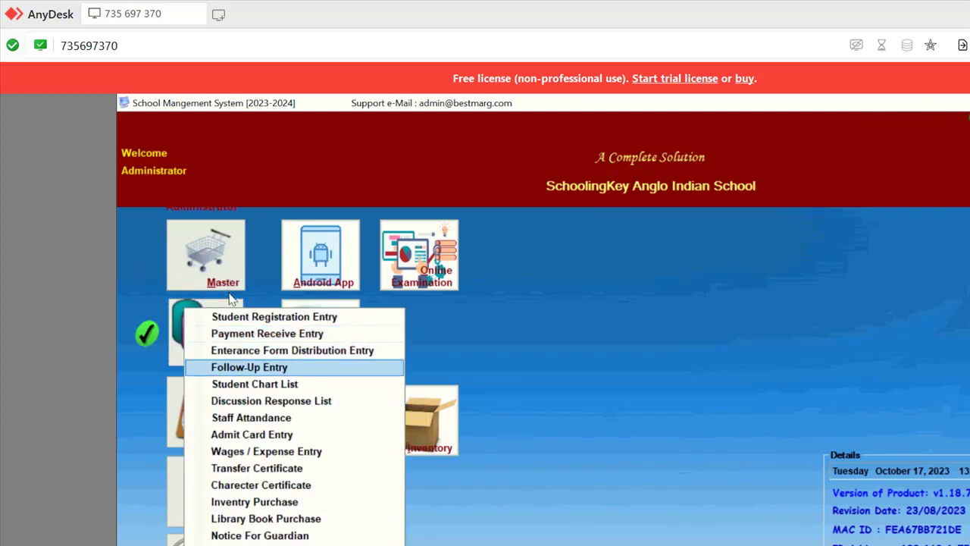
key(Up)
key(Up)
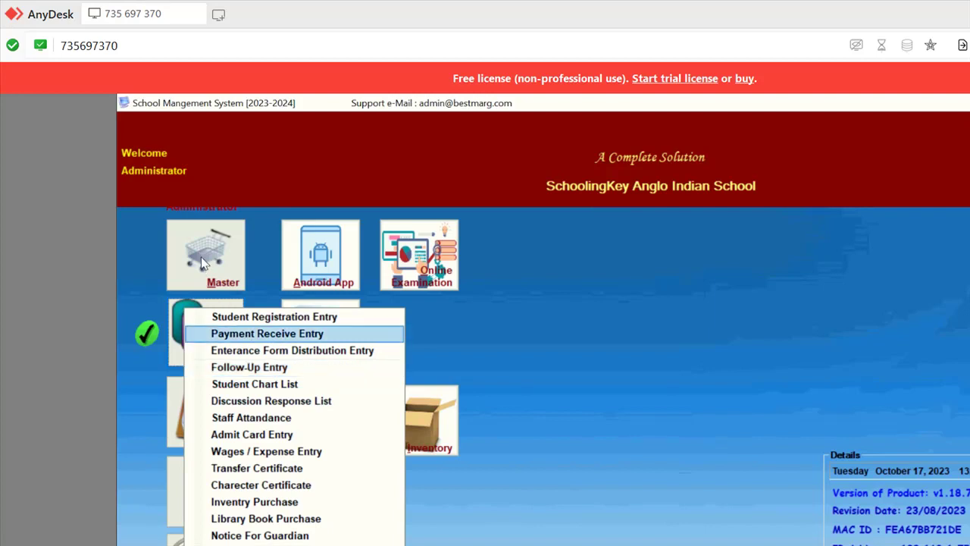
key(Return)
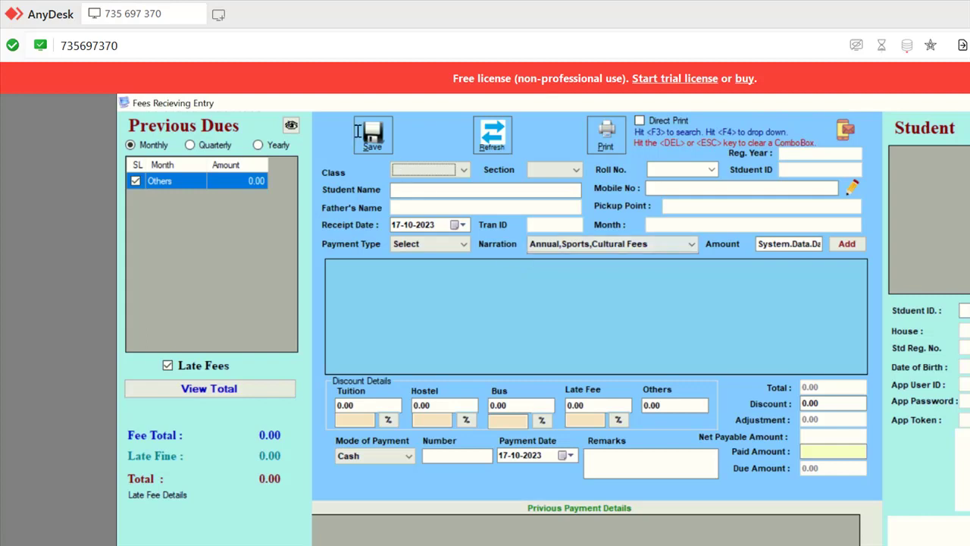
- Set the fee entry's class to STD I and its section to A
key(F4)
key(Down)
key(Down)
key(Down)
key(Down)
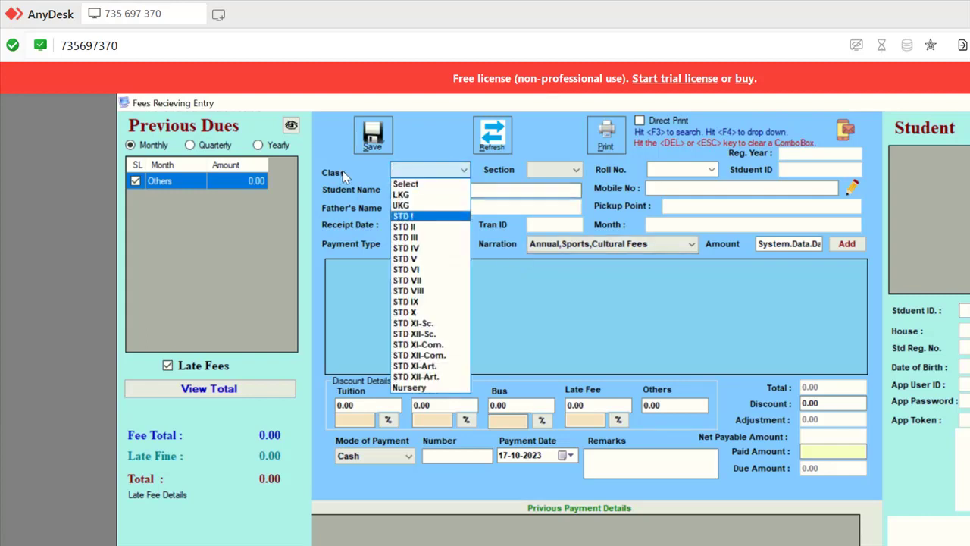
key(Return)
key(F4)
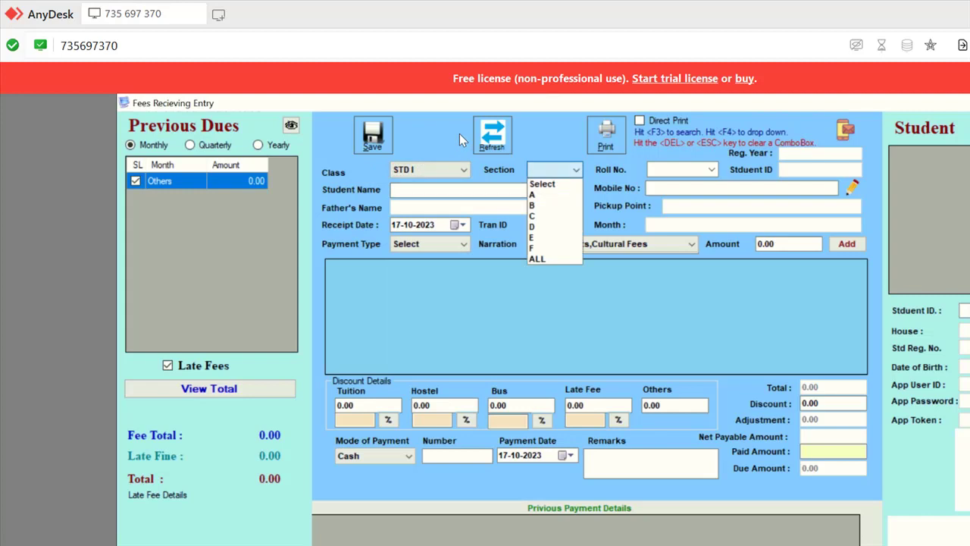
key(Down)
key(Down)
key(Return)
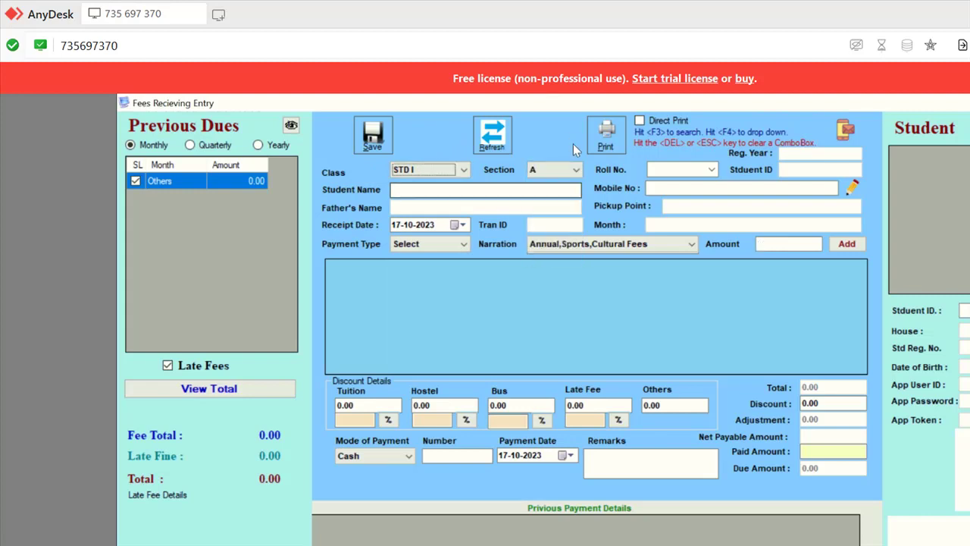
- Load the fee details of the student with roll number 4
key(F4)
key(Down)
key(Down)
key(Down)
key(Down)
key(Down)
key(Down)
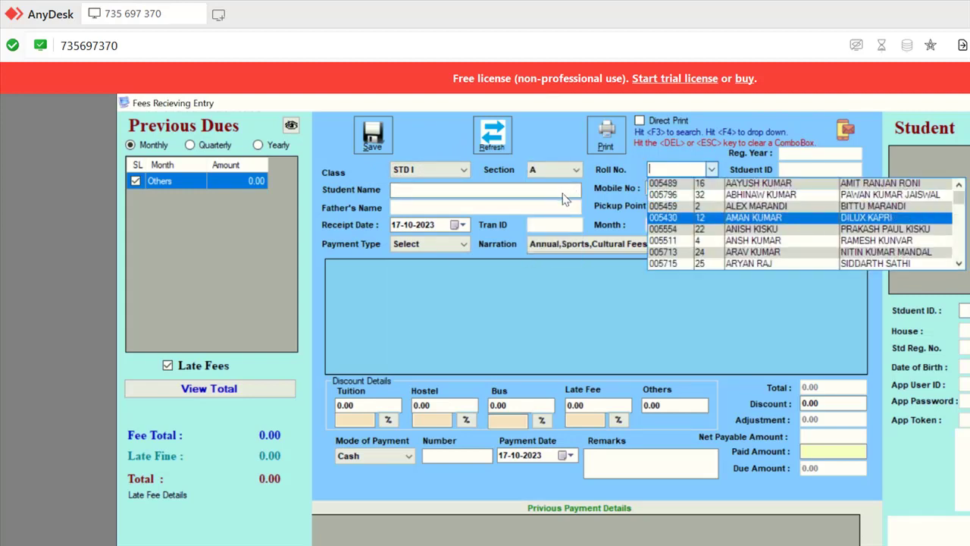
key(Return)
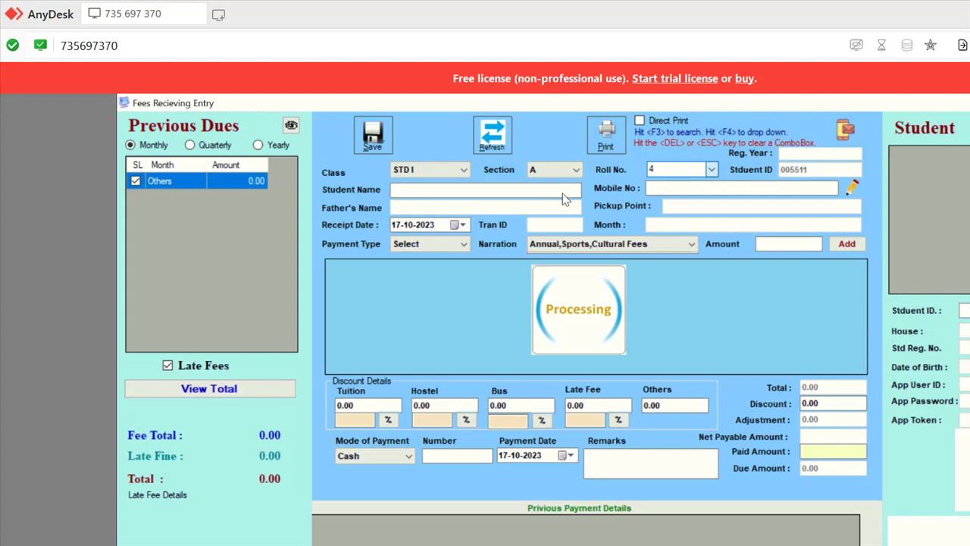
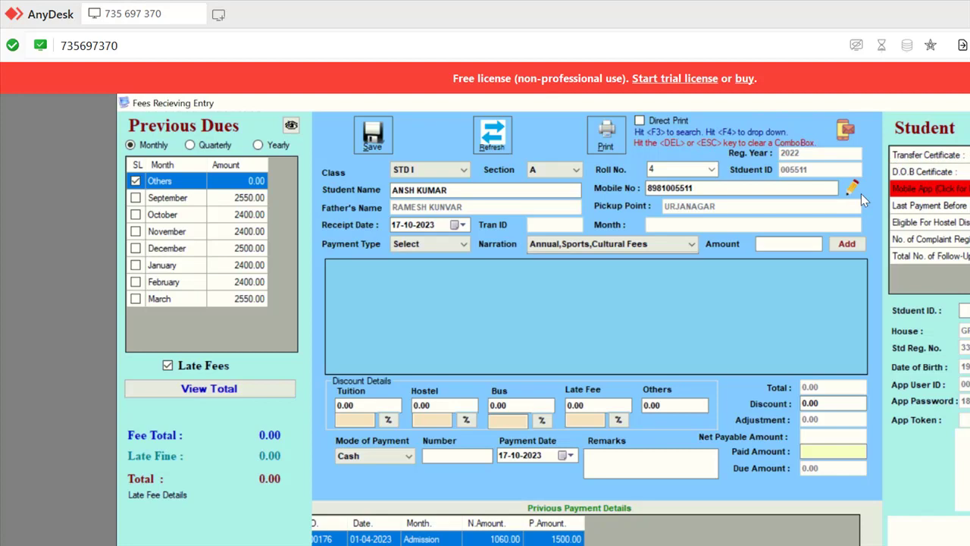
- Open the Follow-up Entry from the student's total follow-ups line, close it and open it again
click(925, 256)
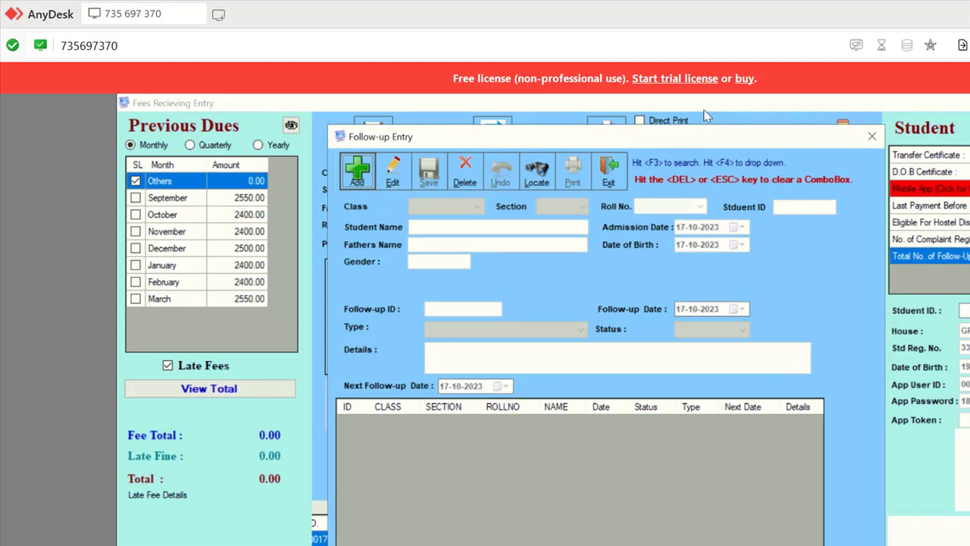
click(872, 136)
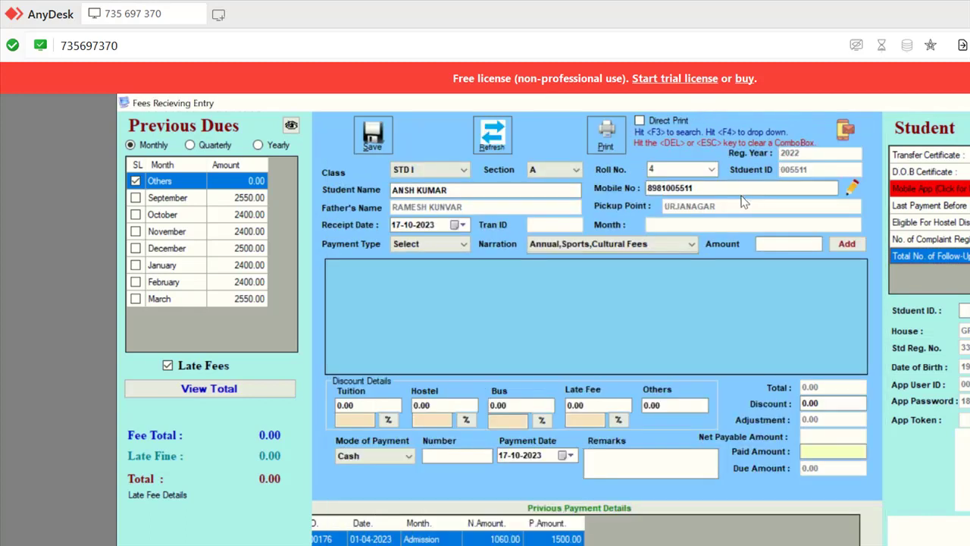
key(Up)
key(Down)
key(Return)
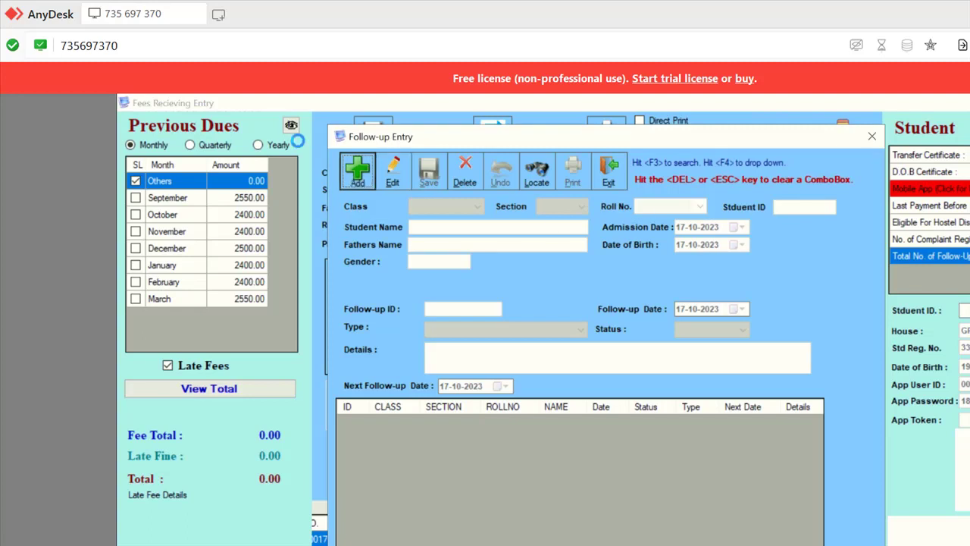
- Start a new follow-up record, discard it, and close the follow-up and fee entries
key(Return)
key(Return)
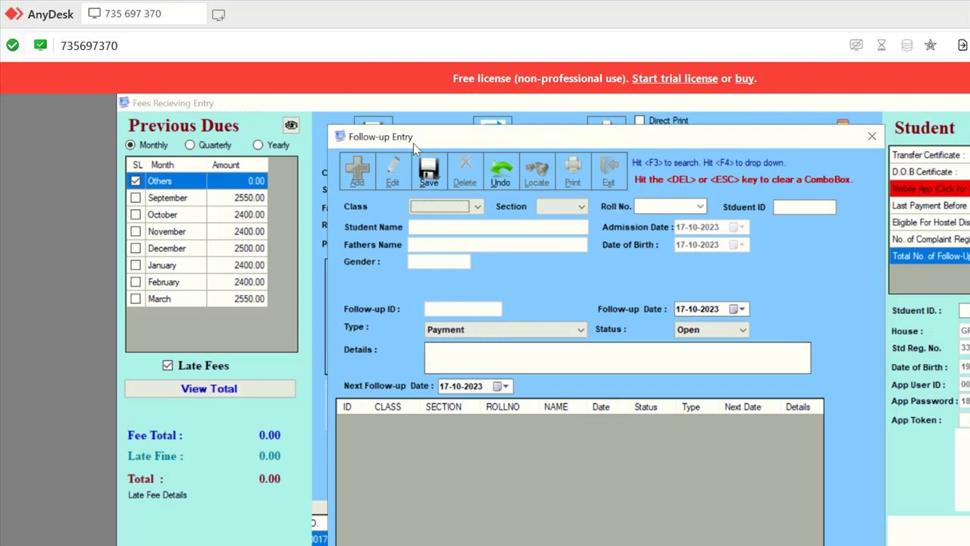
click(500, 172)
click(608, 172)
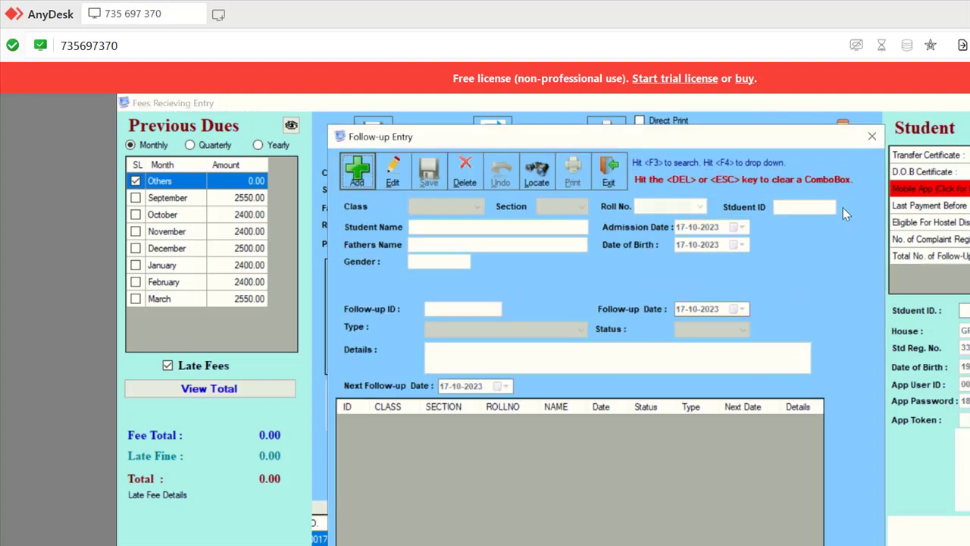
click(608, 172)
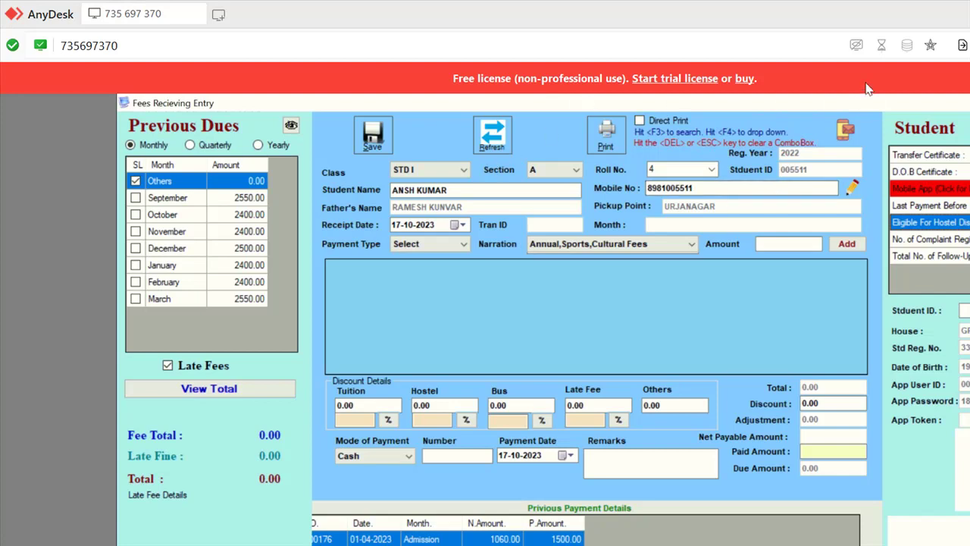
key(Escape)
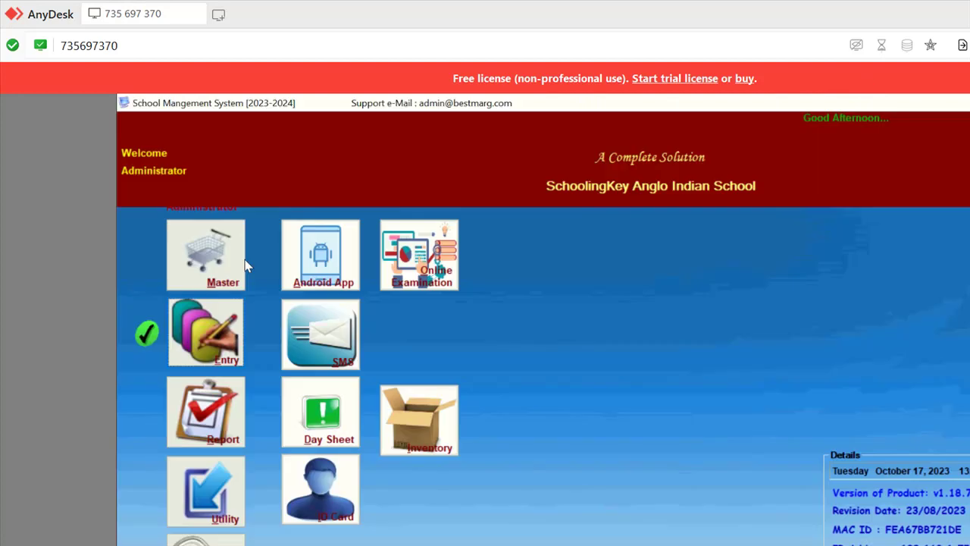
- Open the Follow-Up List report and view a single user's follow-ups as on 17-10-2023, including those no longer open
click(173, 335)
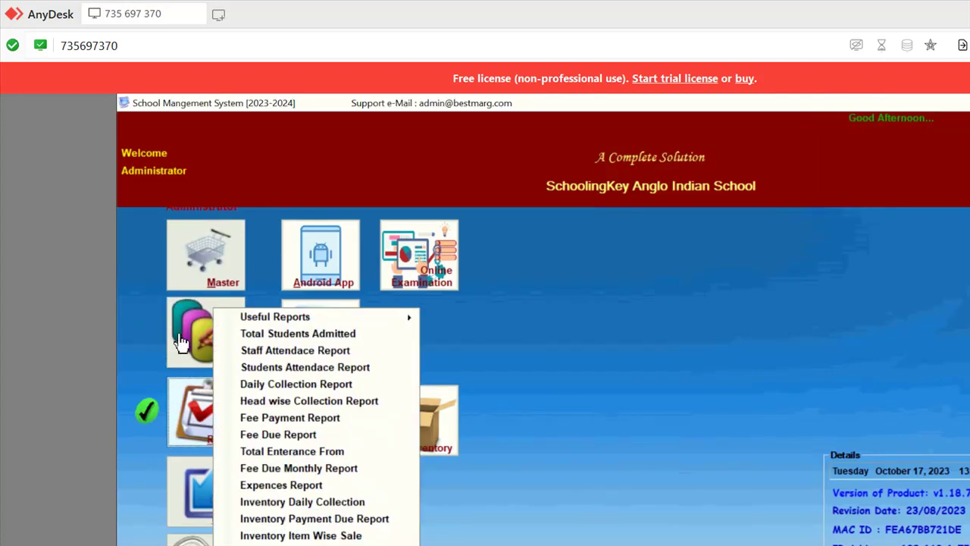
click(223, 471)
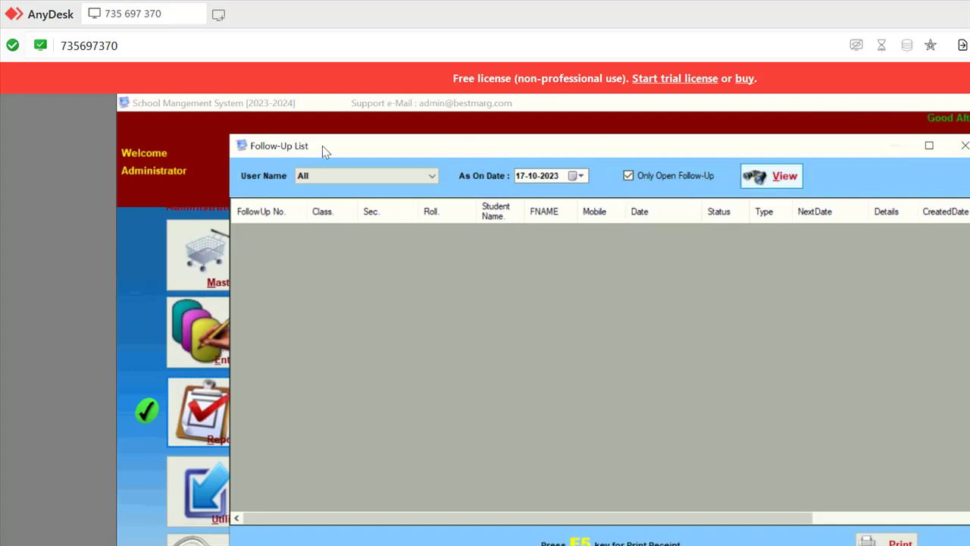
click(312, 176)
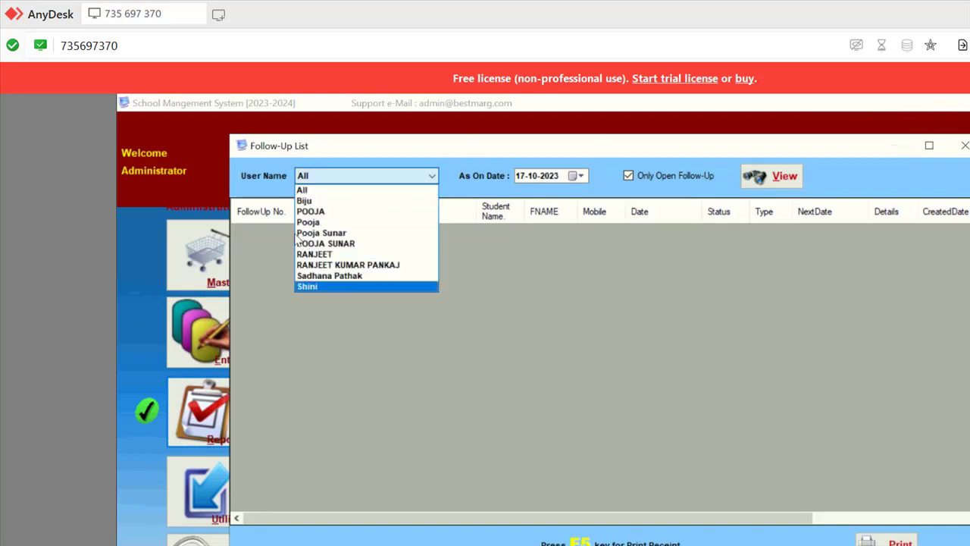
click(262, 173)
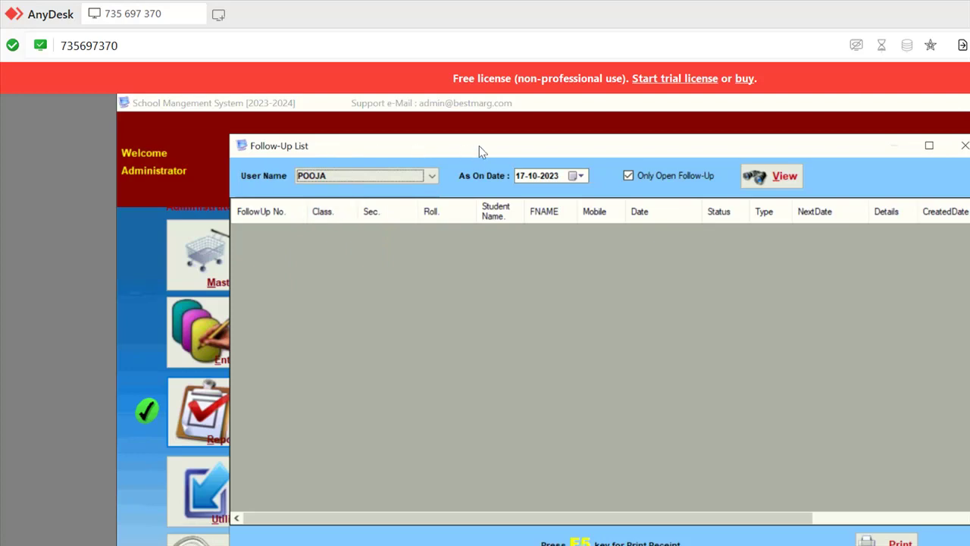
click(628, 175)
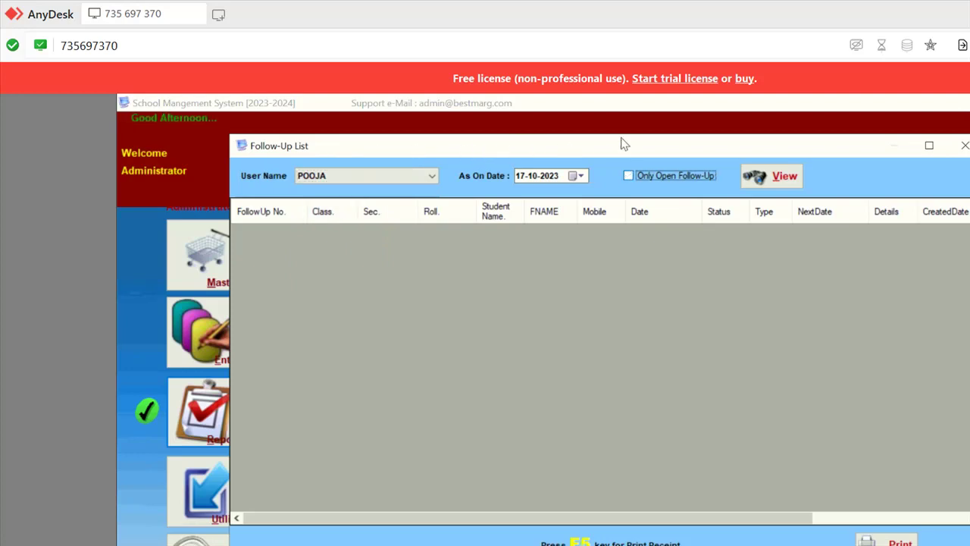
click(785, 176)
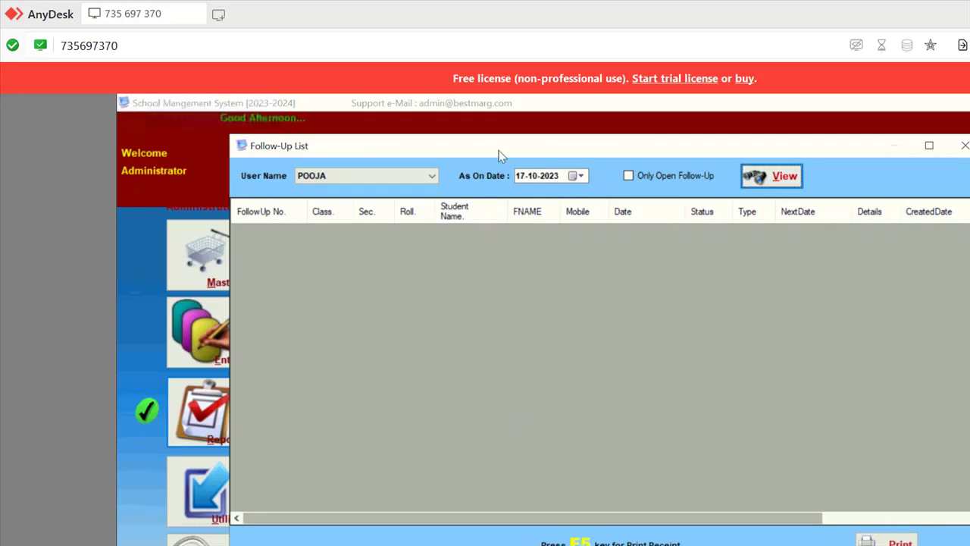
- Switch the Only Open Follow-Up filter on and off again, and close the Follow-Up List
click(628, 175)
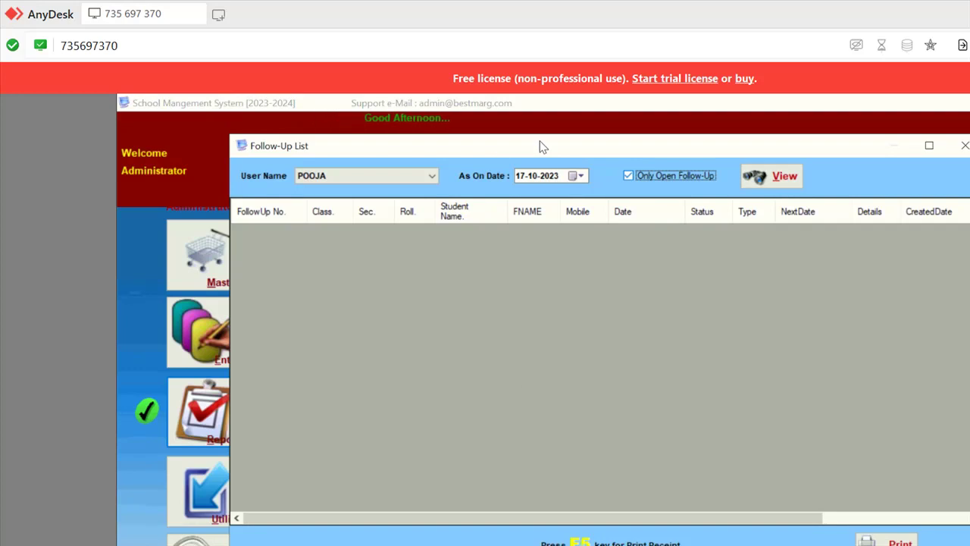
key(space)
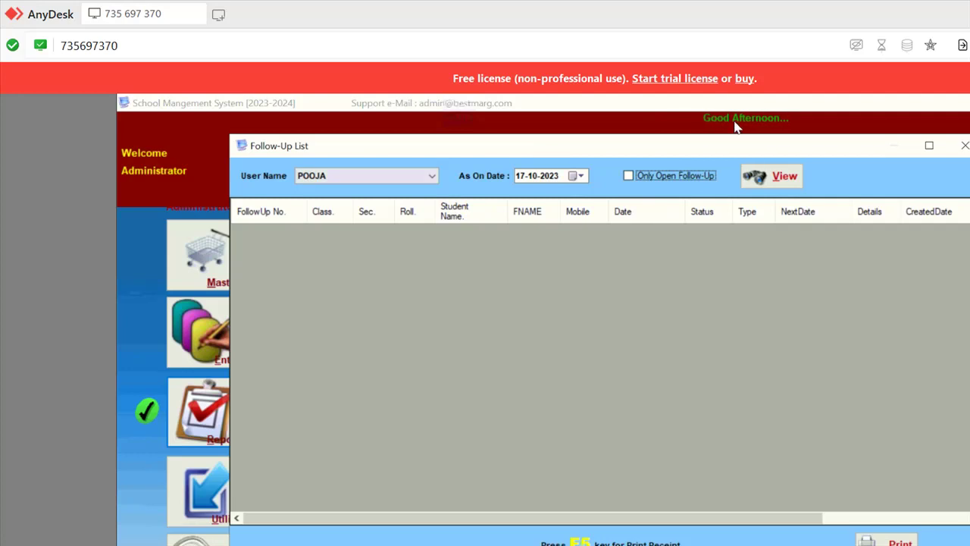
click(963, 145)
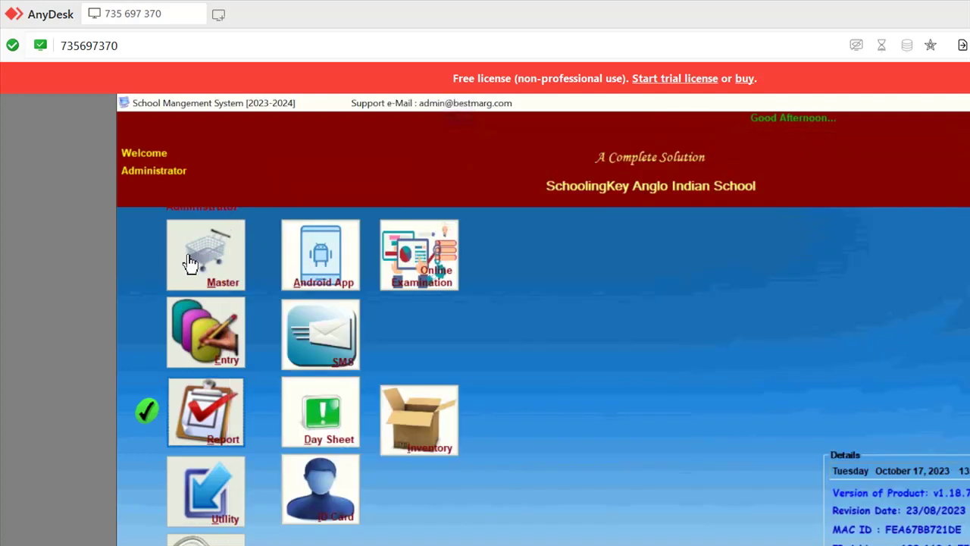
- Reopen the Follow-Up List to check all users' open follow-ups as on 17-10-2023, and close it
click(165, 335)
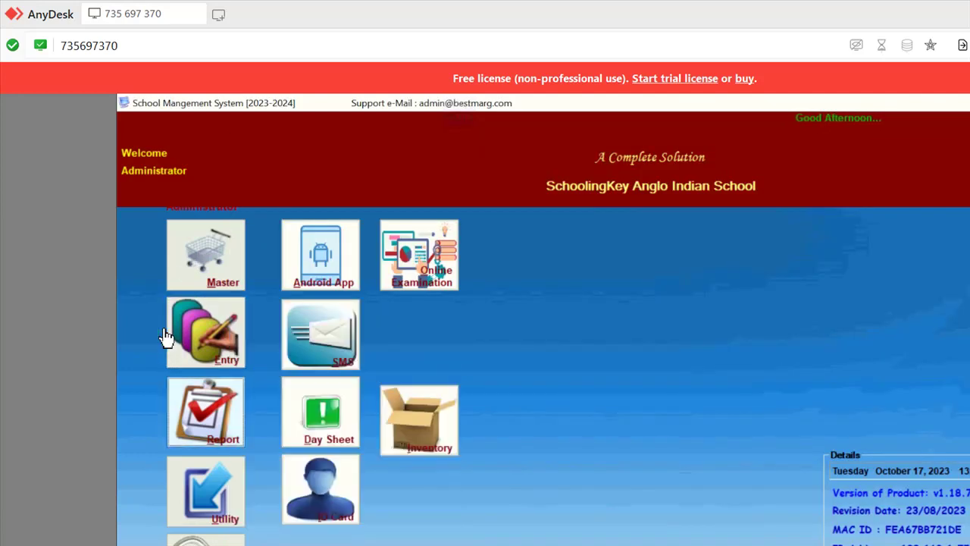
click(198, 409)
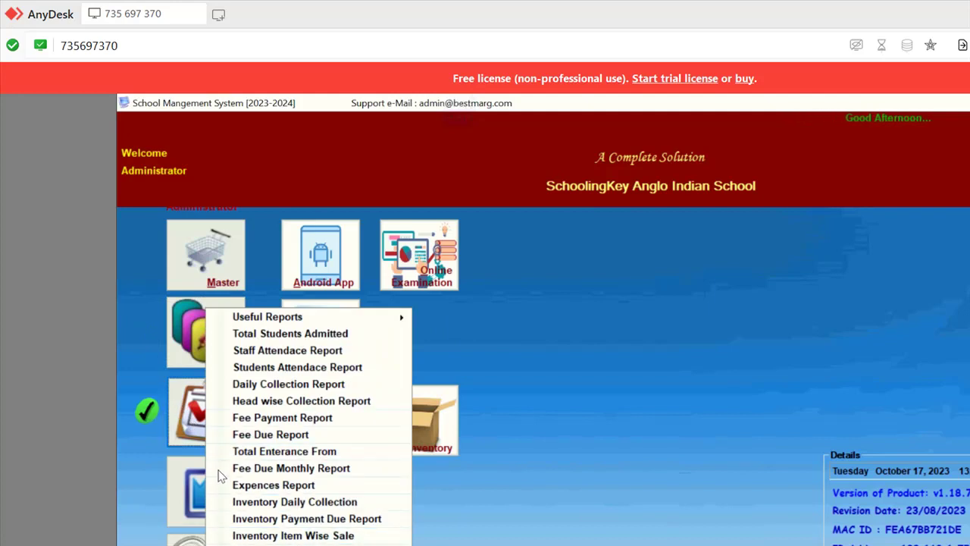
click(303, 210)
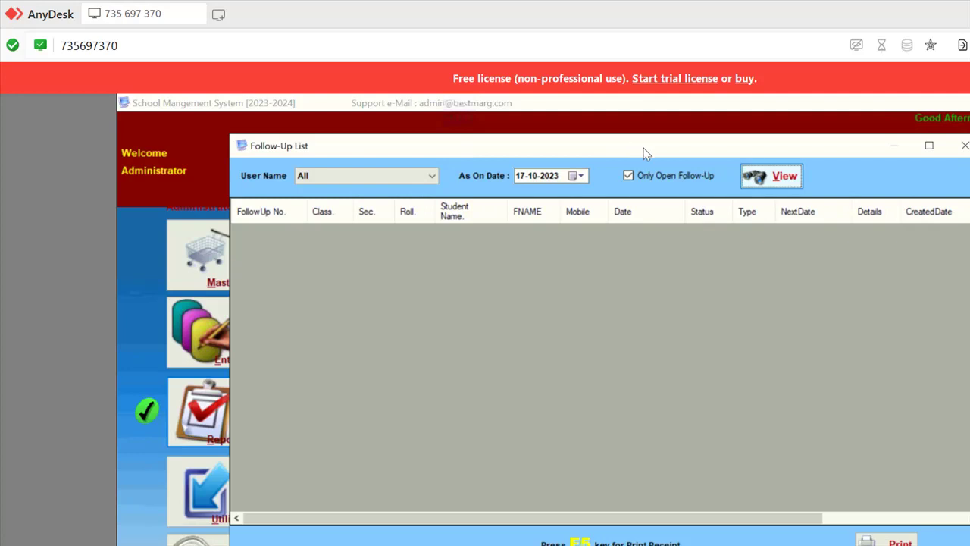
click(965, 145)
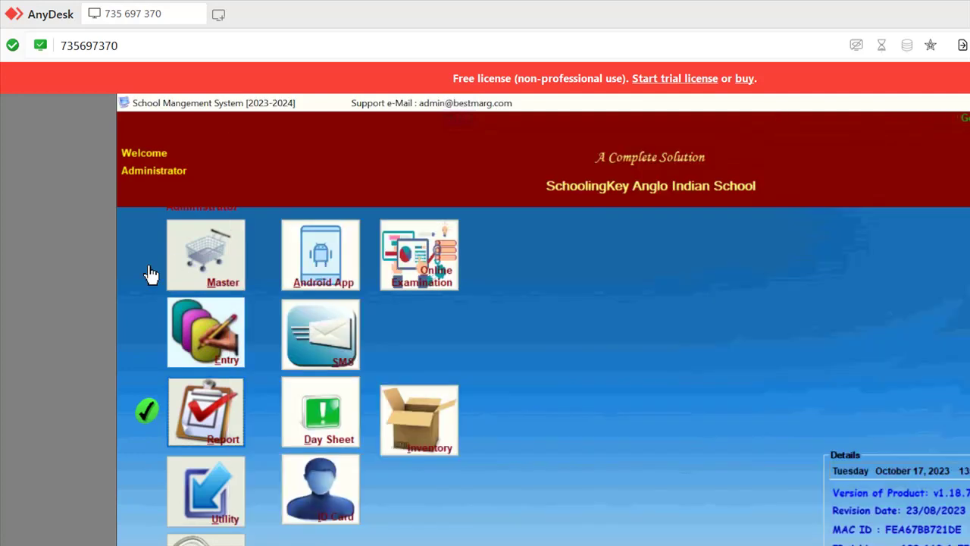
- Open the Follow-Up Entry form and start a new follow-up record
mouse_move(193, 293)
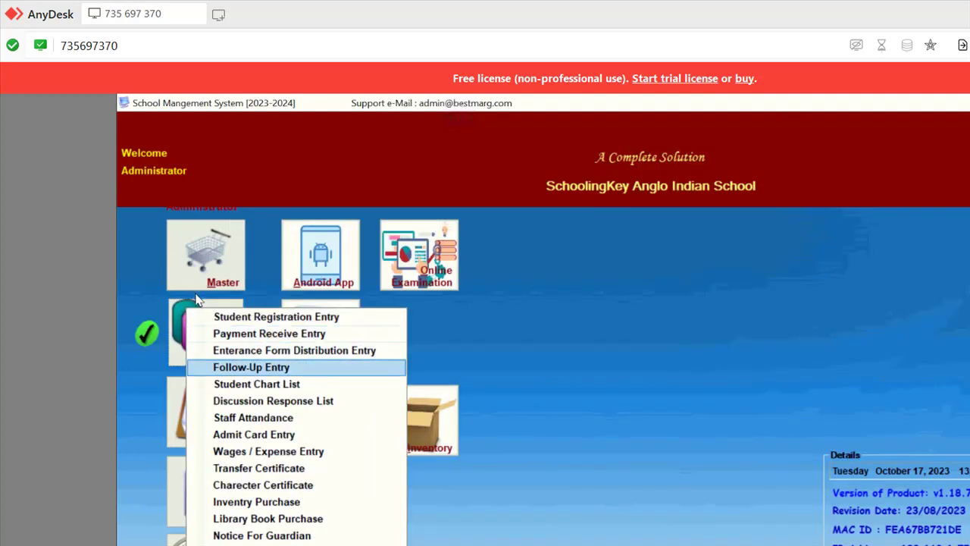
click(251, 367)
click(368, 170)
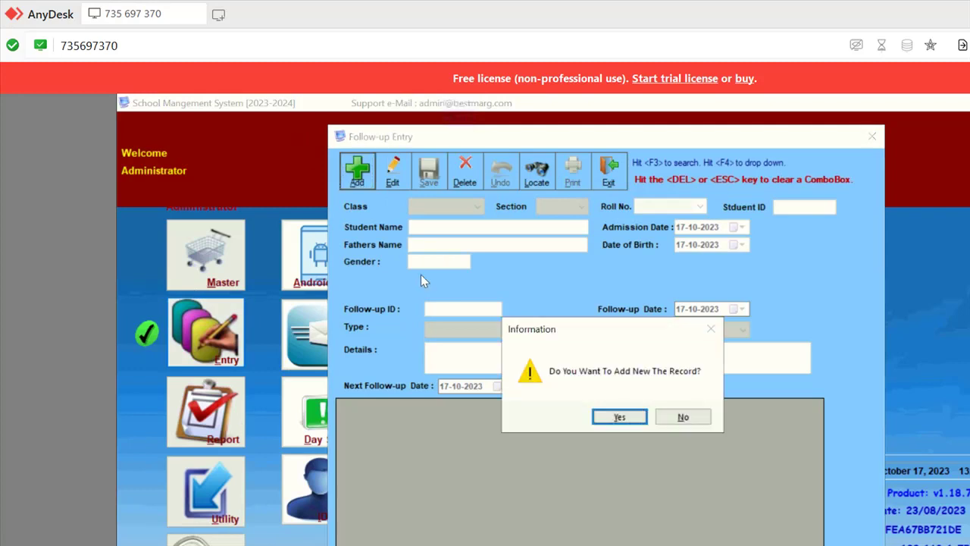
key(Return)
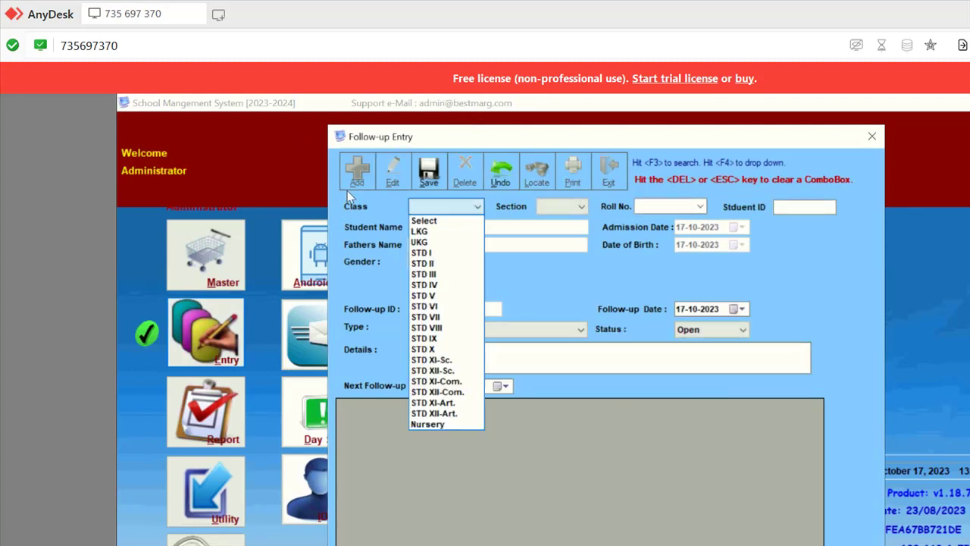
- Select class STD I, section A and the student with roll number 4 for the follow-up
click(430, 254)
key(Down)
key(Down)
key(Down)
key(Up)
key(Return)
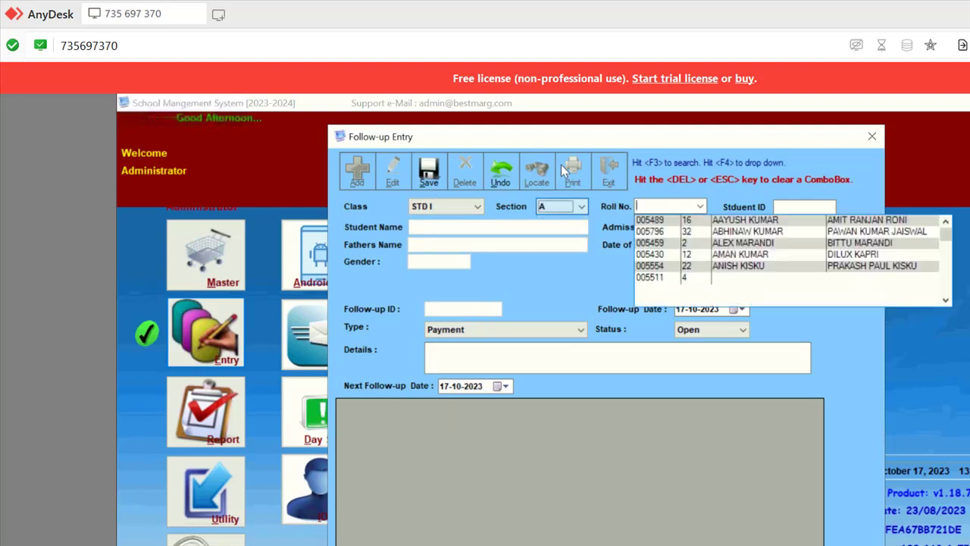
key(Down)
key(Down)
key(Down)
key(Return)
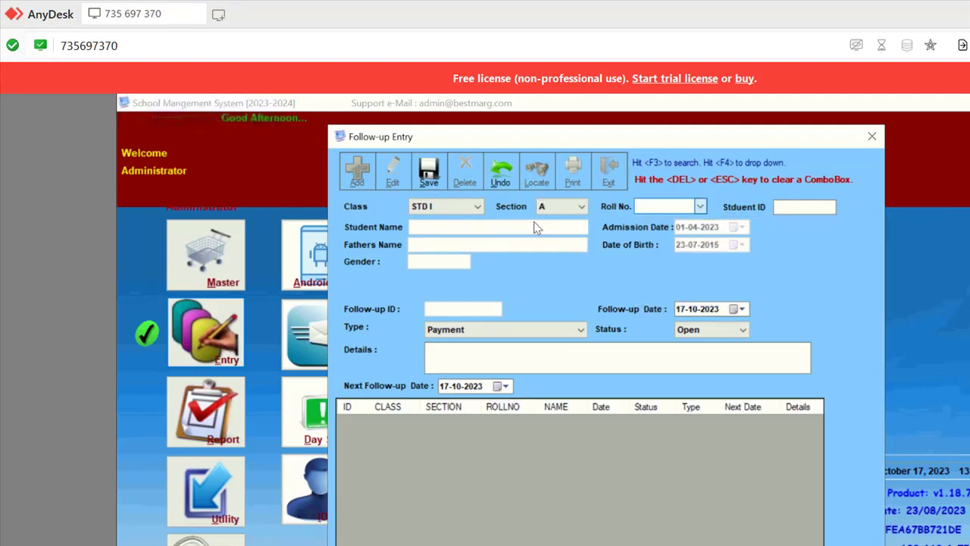
text(4)
key(Return)
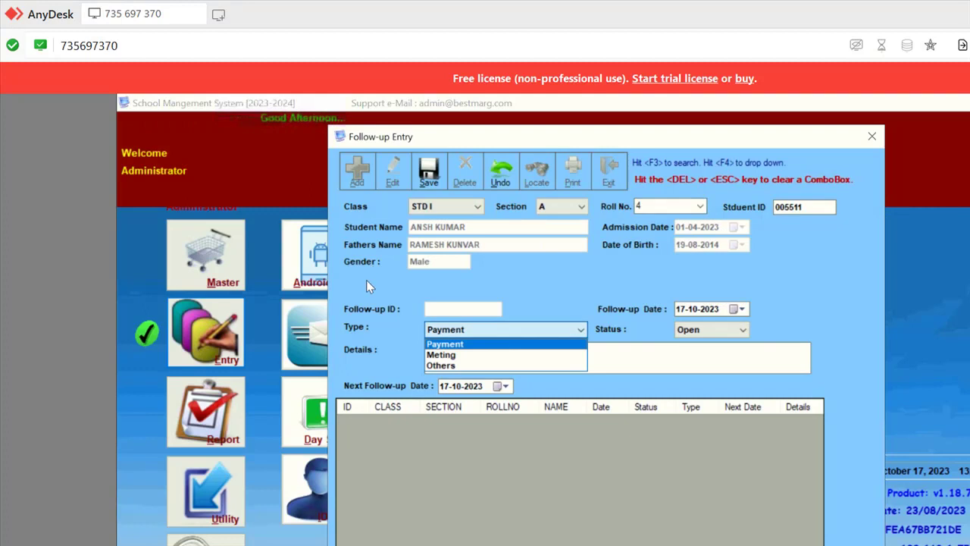
- Set the follow-up type to Payment and begin the details with "Payment will be done by"
key(Down)
key(Up)
key(Return)
key(Return)
text(Kinly)
key(BackSpace)
key(BackSpace)
key(BackSpace)
key(BackSpace)
key(BackSpace)
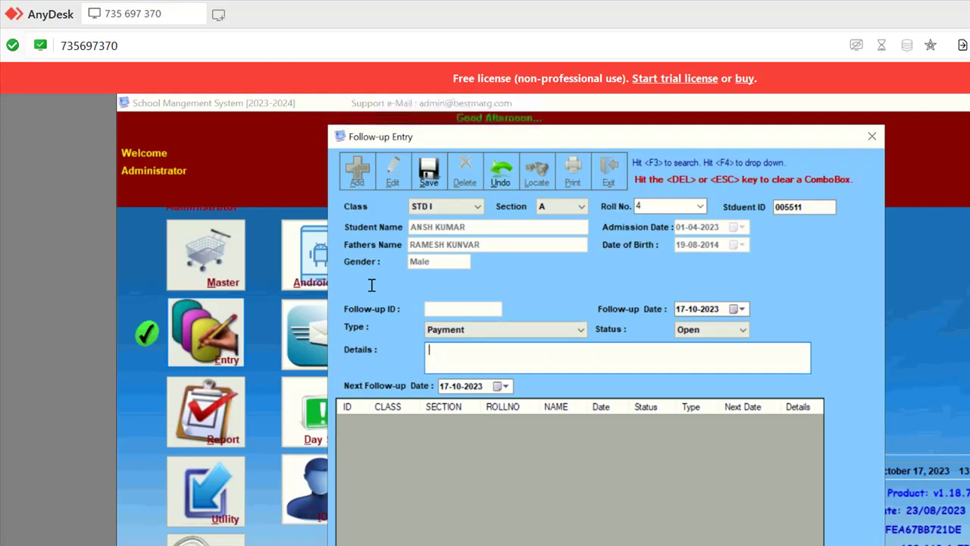
text(Payment w)
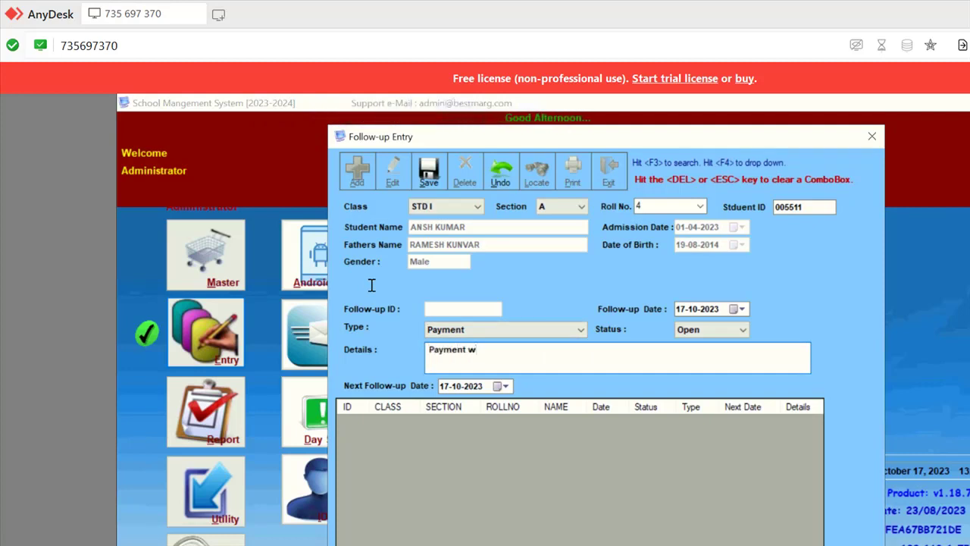
text(ill be do)
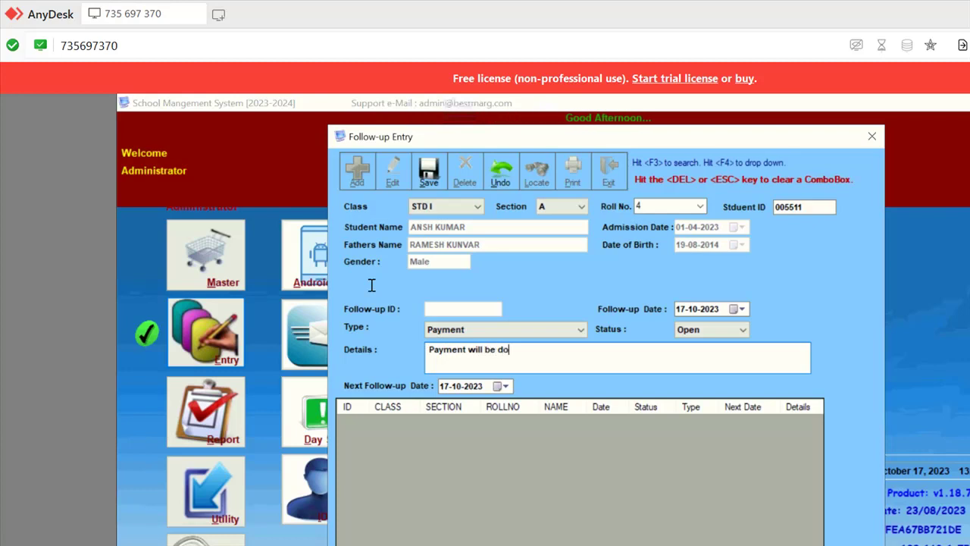
key(BackSpace)
text(one by)
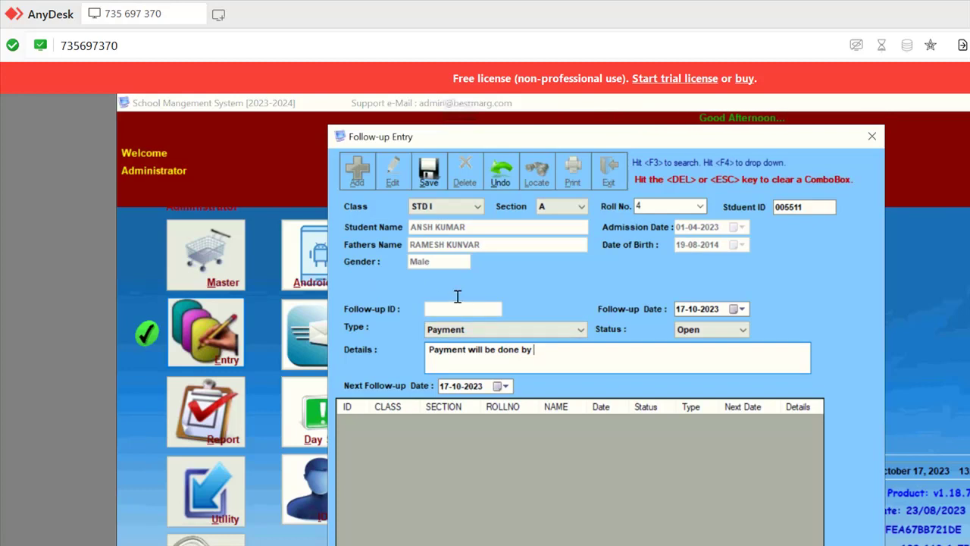
- Set the next follow-up date to 20-10-2023 and complete the details as "Payment will be done by 20th of oct"
key(Tab)
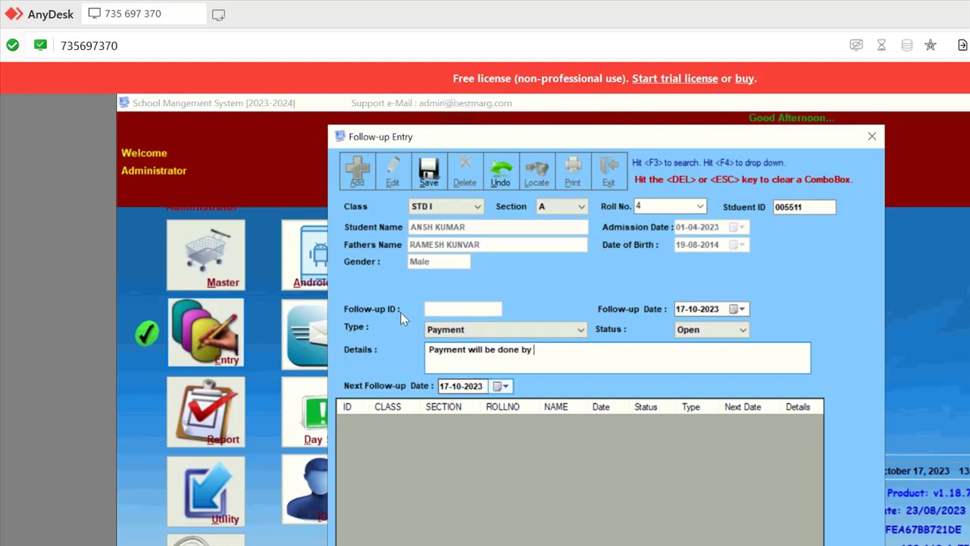
key(F4)
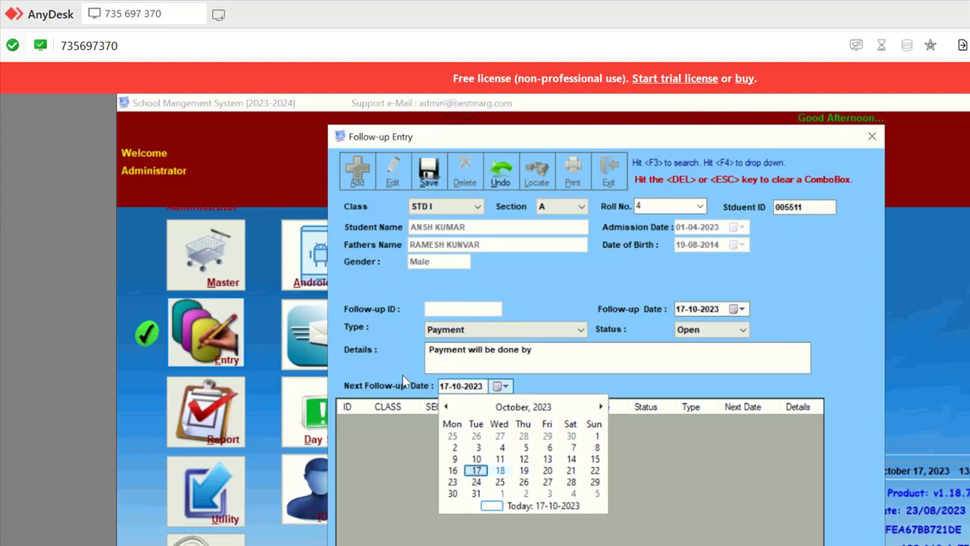
key(Return)
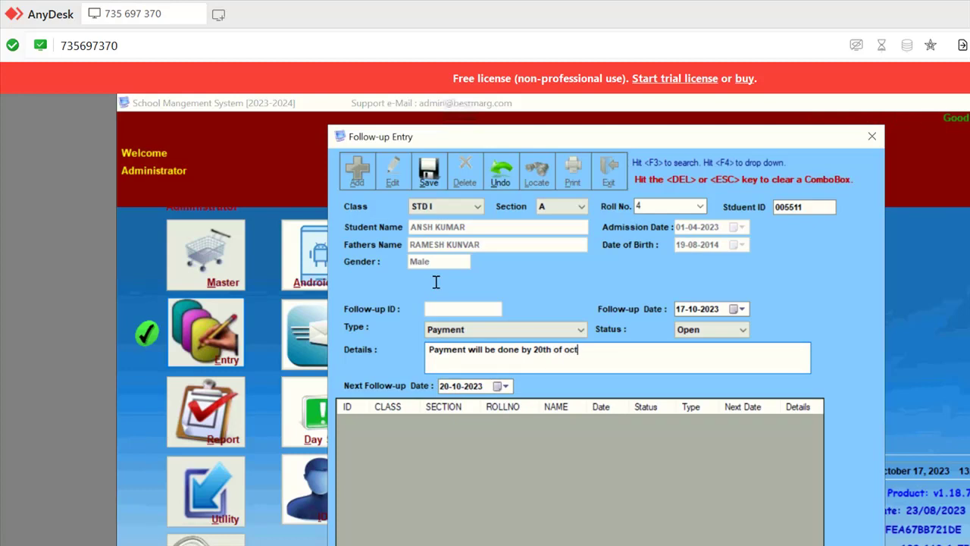
- Confirm 17-10-2023 as the follow-up date and 20-10-2023 as the next follow-up date, and save the record
key(shift+Tab)
key(shift+Tab)
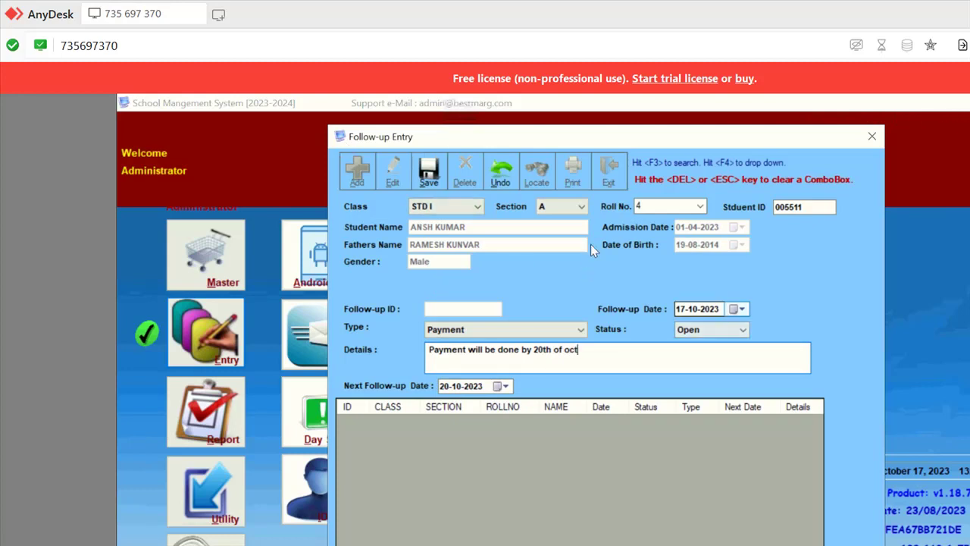
key(F4)
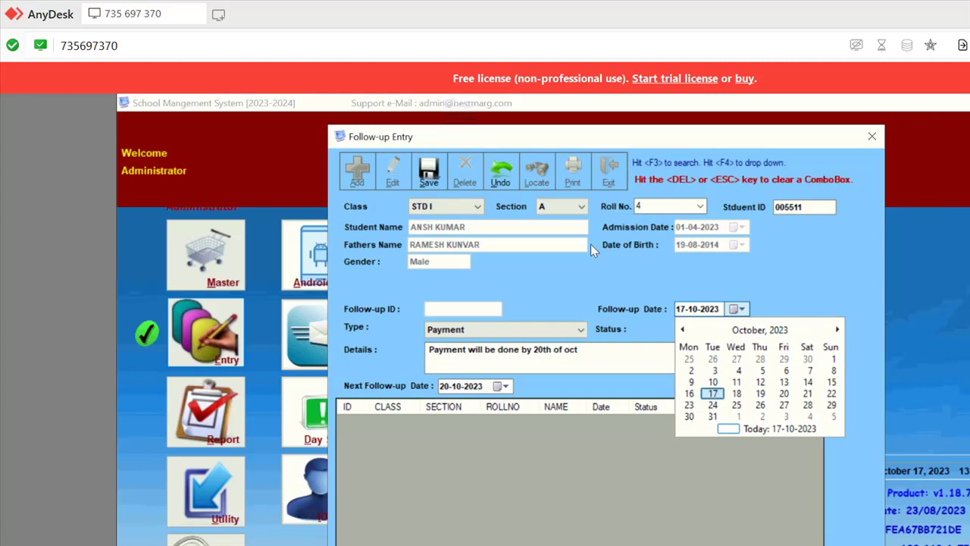
key(Return)
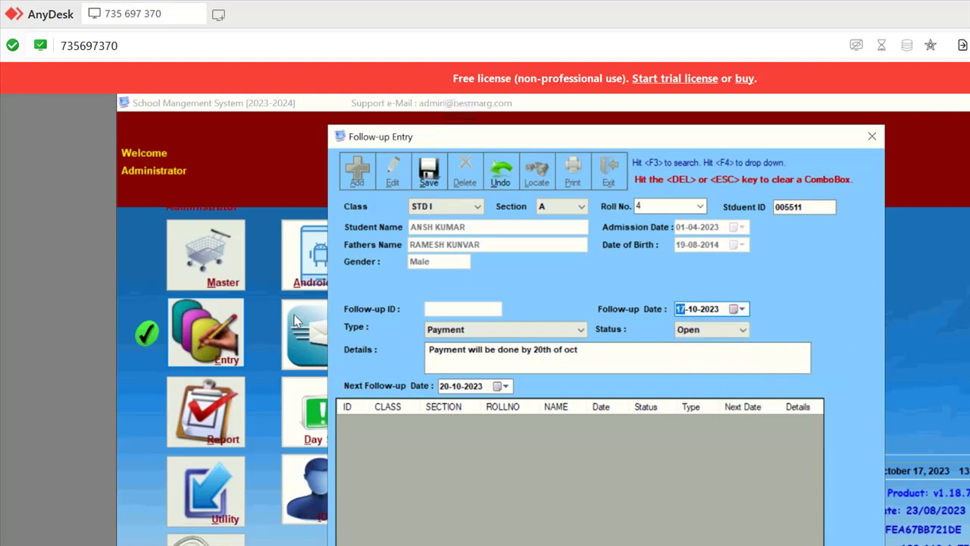
key(Tab)
key(Tab)
key(Tab)
key(F4)
key(Return)
key(alt+s)
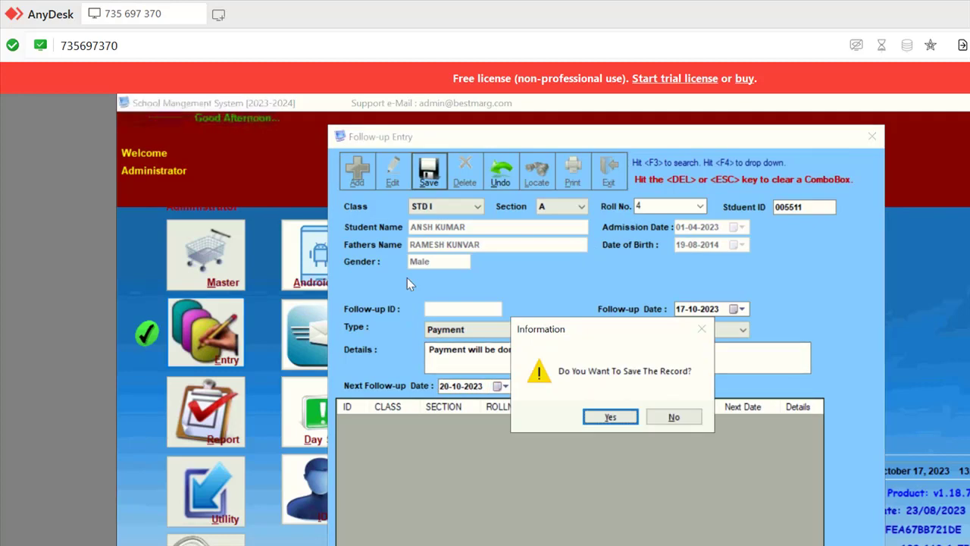
key(Return)
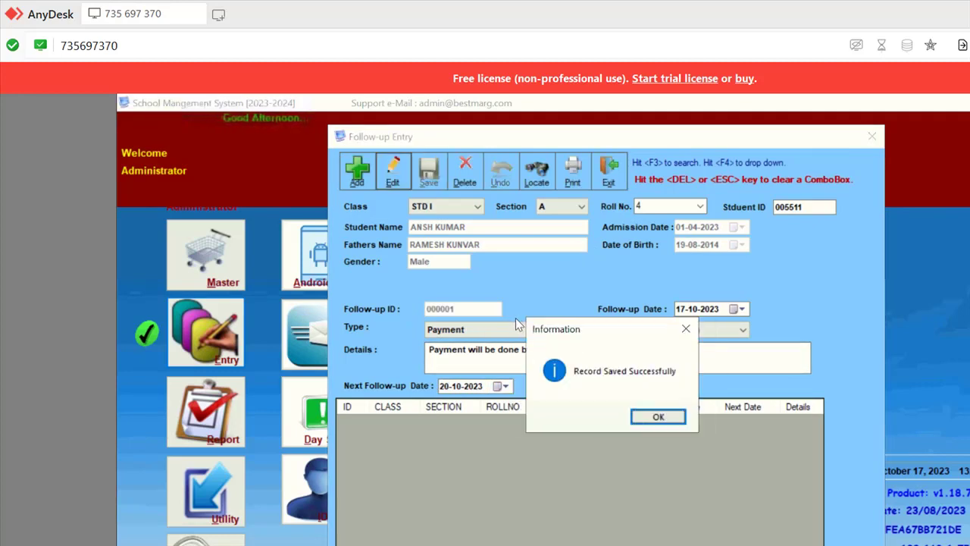
key(Return)
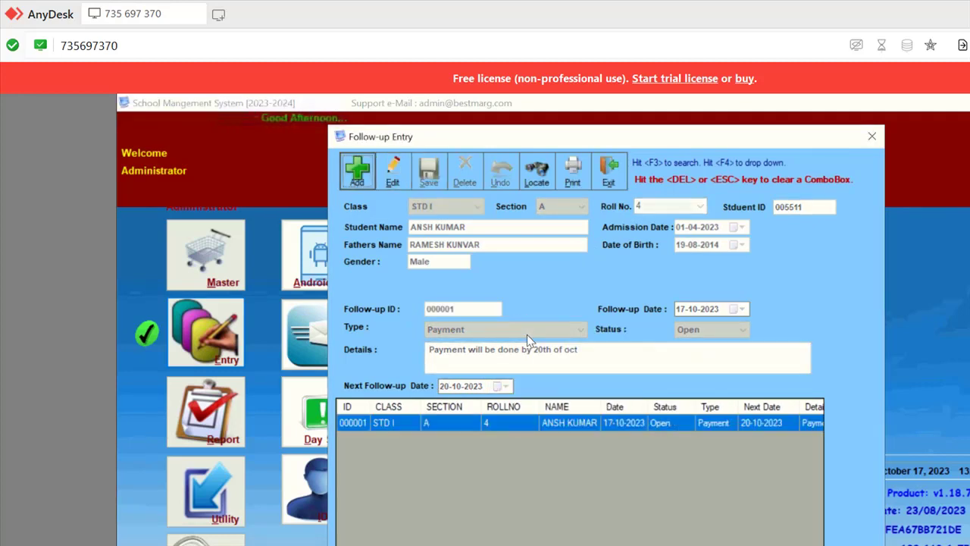
- Start another follow-up record for the student with roll number 9 in class STD I, section A
key(alt+a)
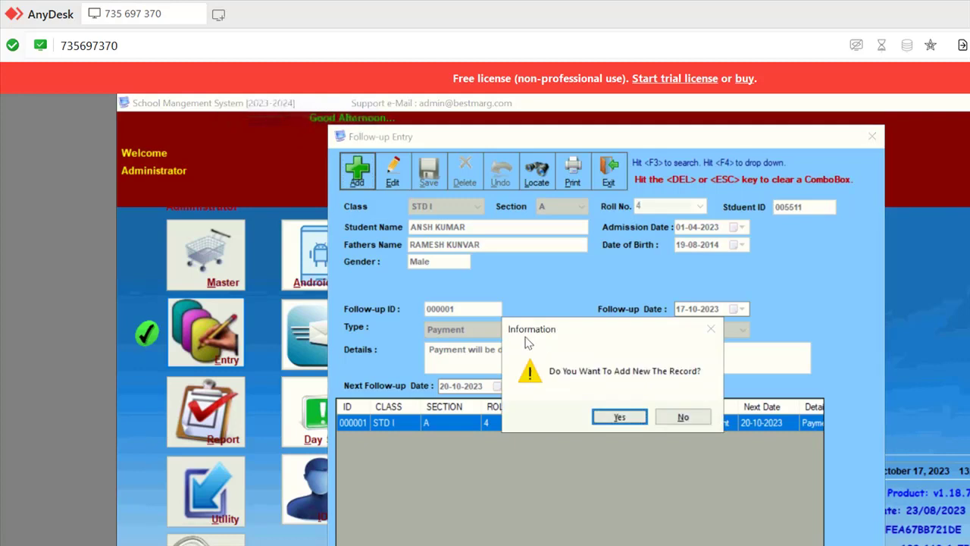
key(Return)
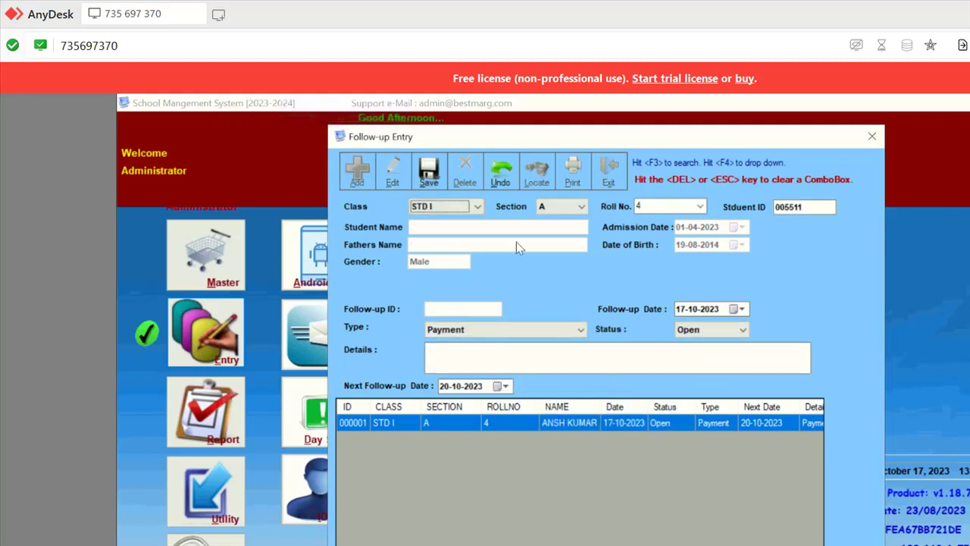
key(Tab)
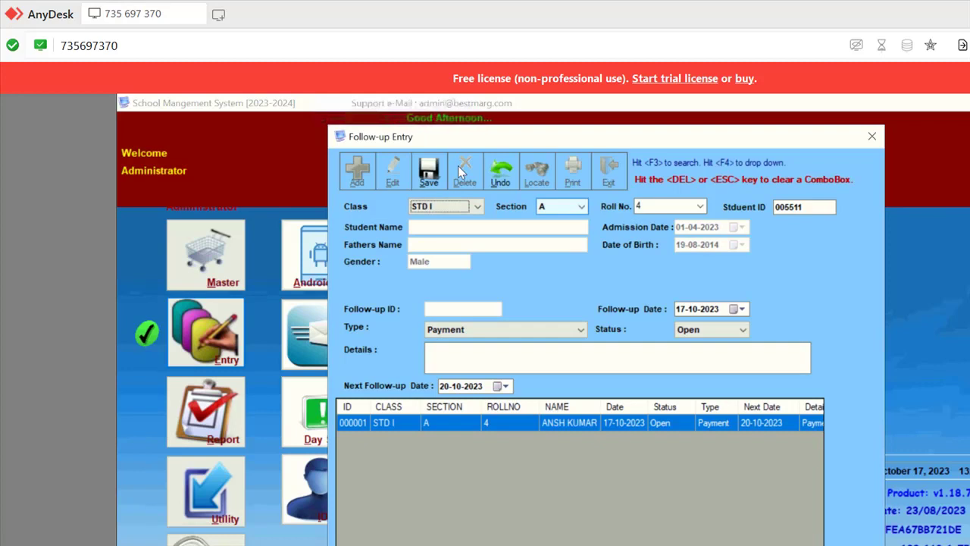
key(F4)
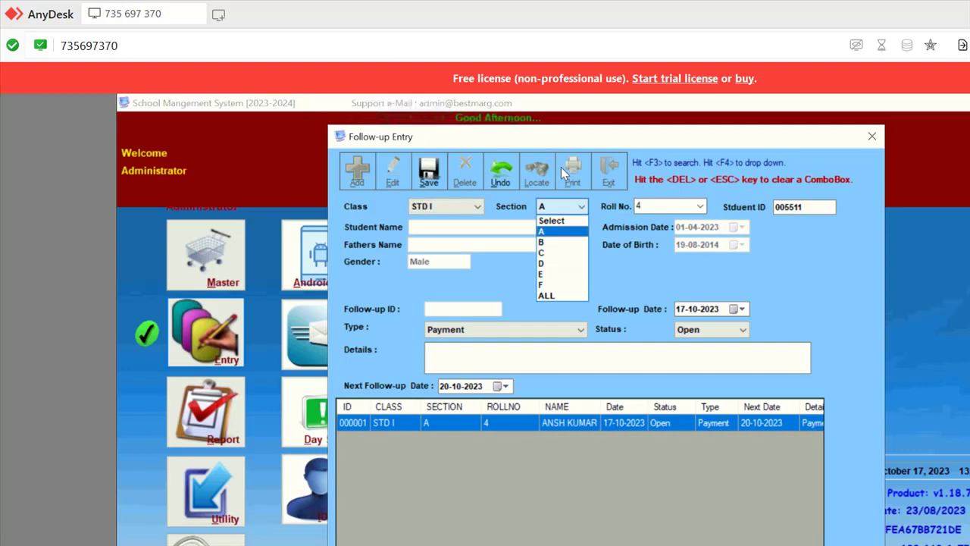
key(Tab)
key(F4)
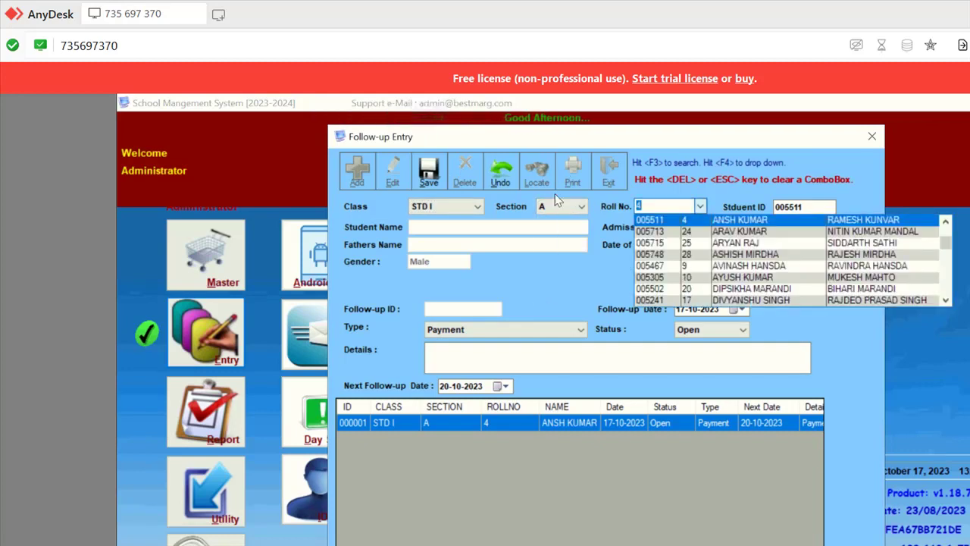
key(Down)
key(Down)
key(Down)
key(Down)
key(Return)
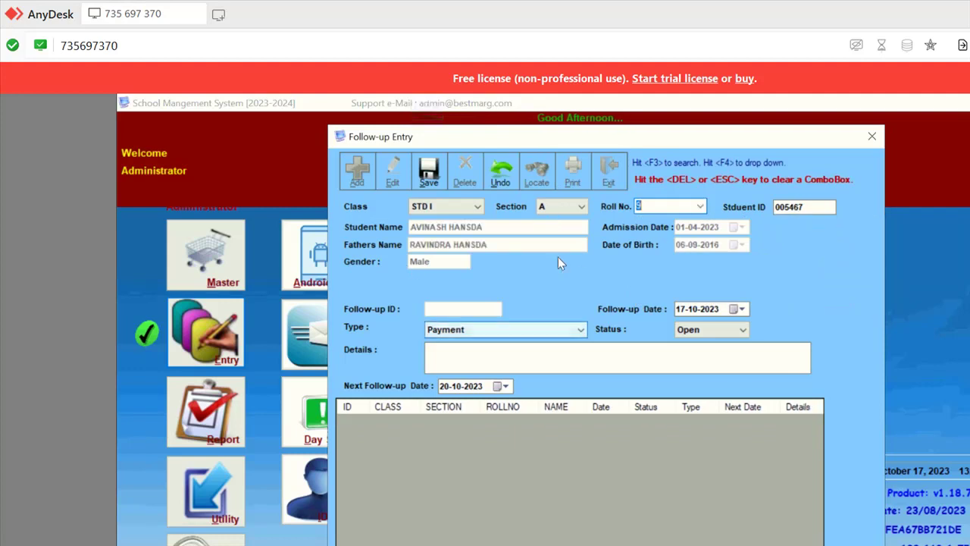
- Keep Payment as the type and set the follow-up date to 01-10-2023
key(Tab)
key(F4)
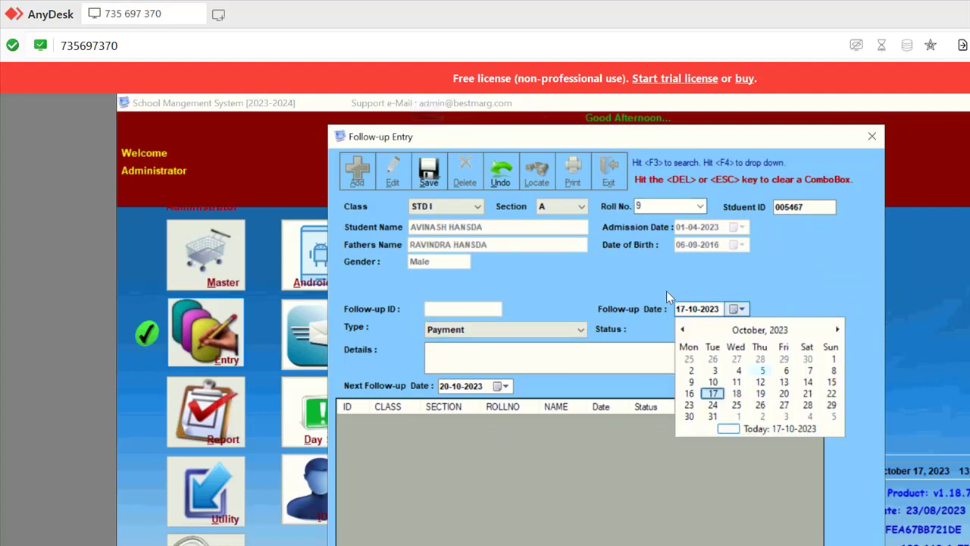
key(Home)
key(Return)
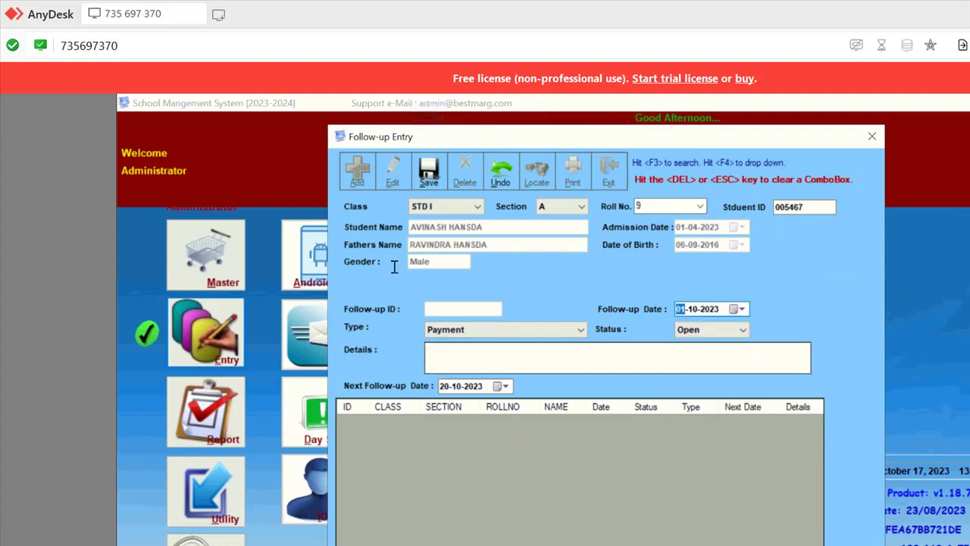
- Enter the details "payment wil lbe done on 10th of oct" and set the next follow-up date to 10-10-2023
key(Tab)
key(Tab)
text(payment wil lbe done on 10th of oct)
key(Tab)
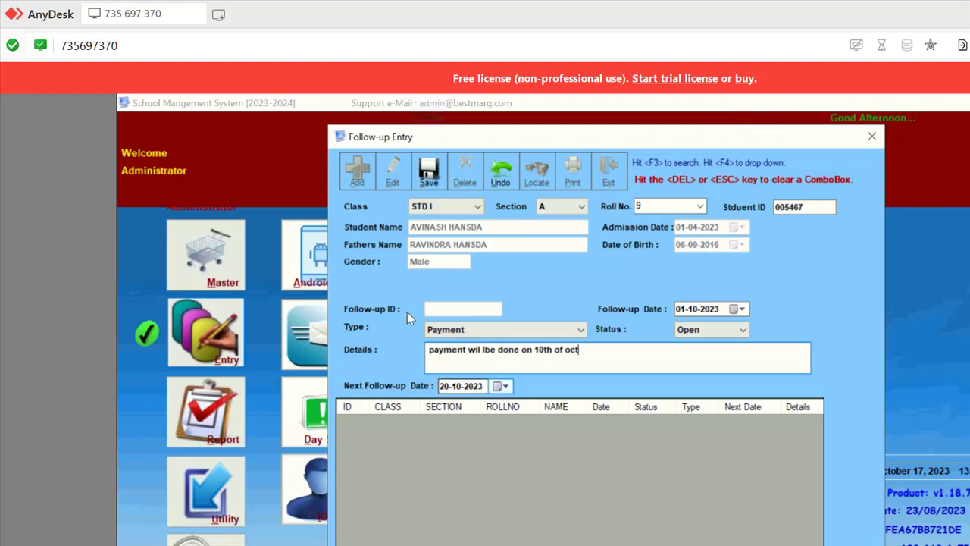
key(F4)
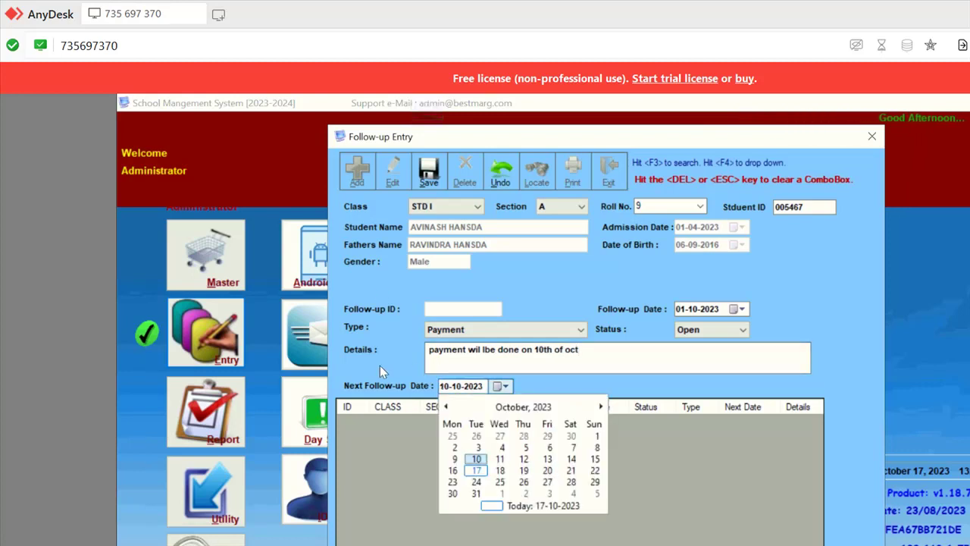
click(475, 459)
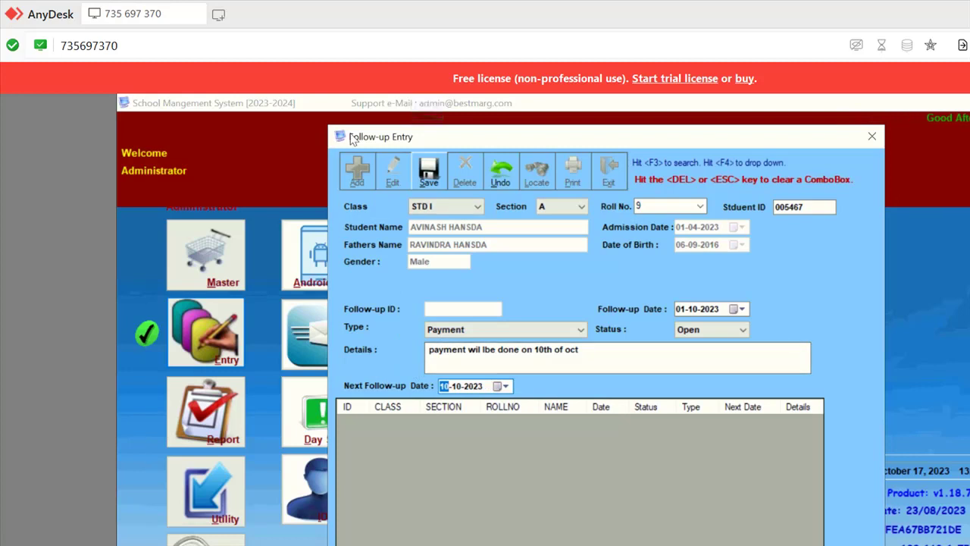
- Save the second follow-up record and close the Follow-up Entry form, keeping the application open
key(alt+s)
key(Return)
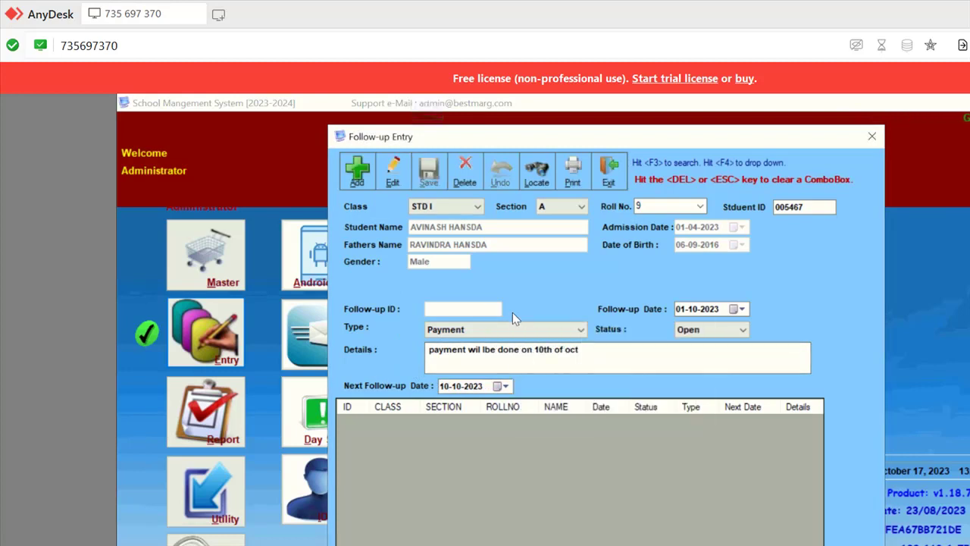
key(Return)
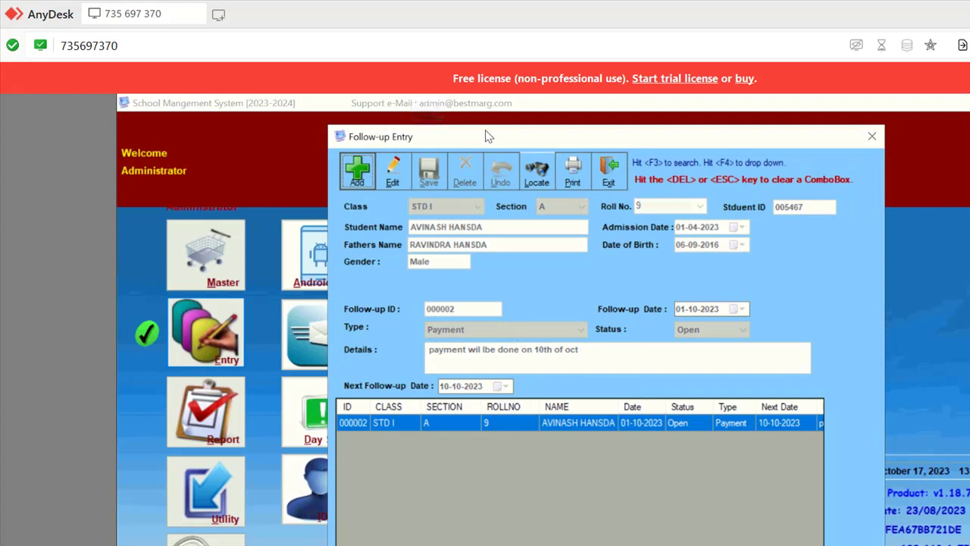
key(alt+x)
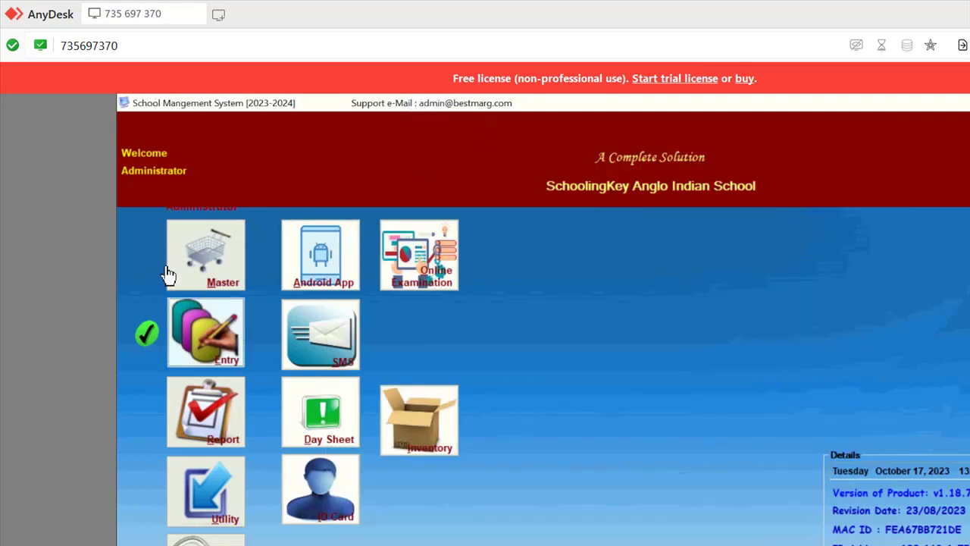
key(alt+x)
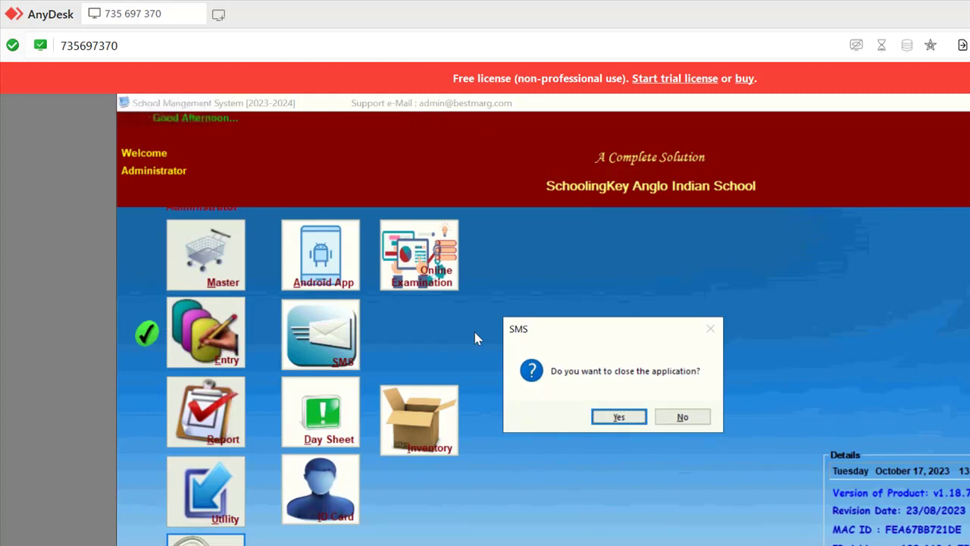
key(n)
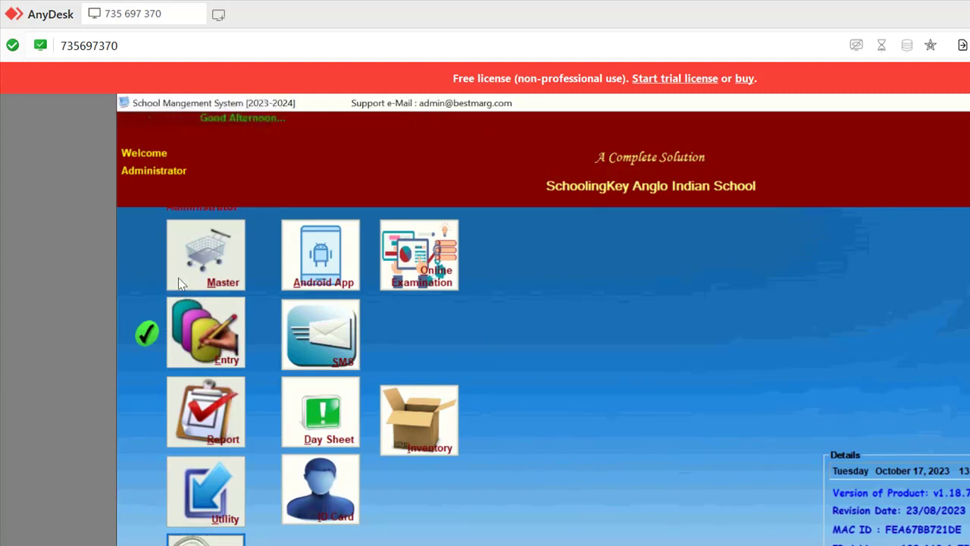
- Open the Follow-up Entry form, look up the existing follow-up records, and close the form
key(alt+e)
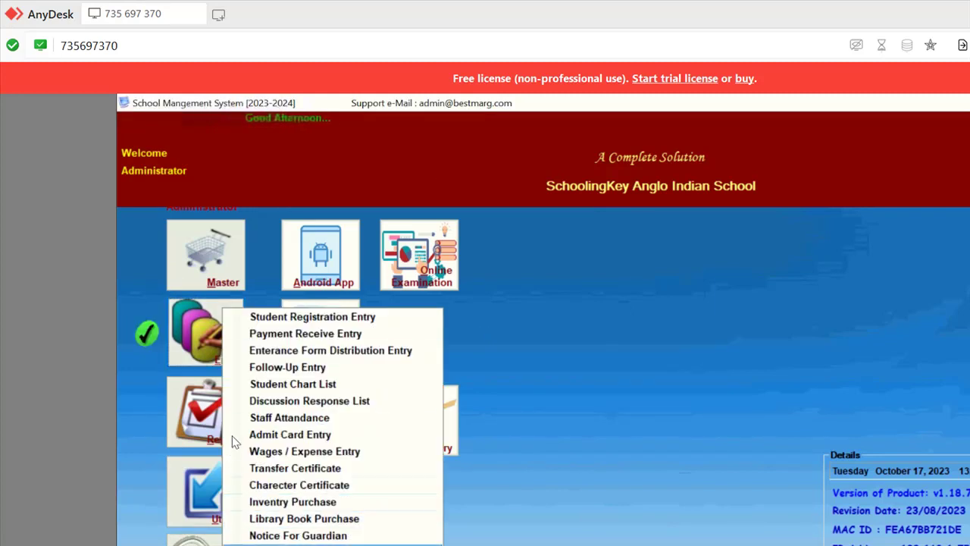
key(Down)
key(Down)
key(Down)
key(Down)
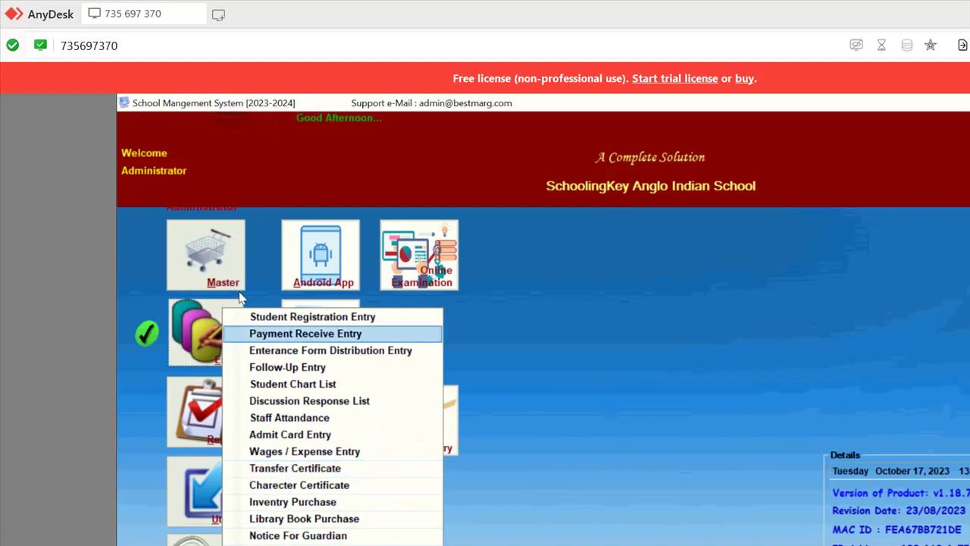
key(Return)
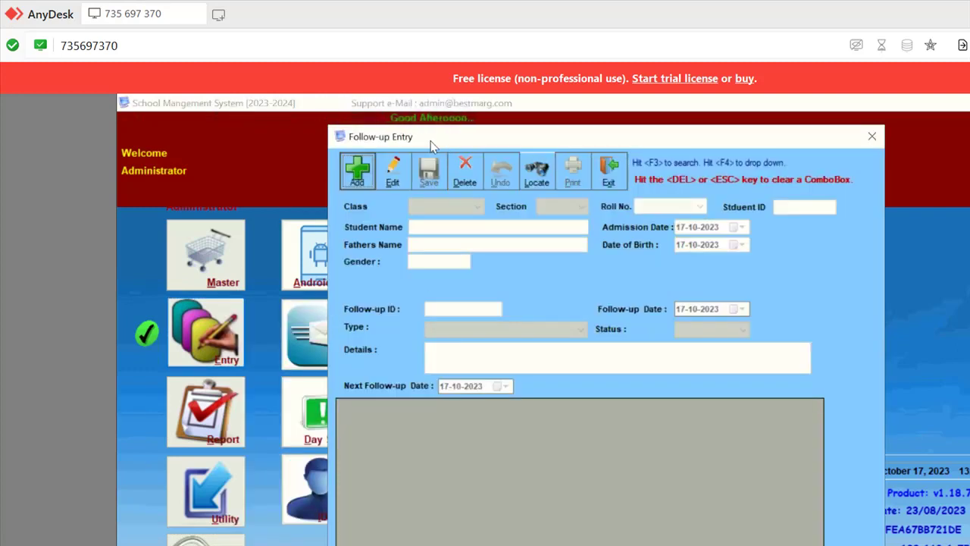
key(Return)
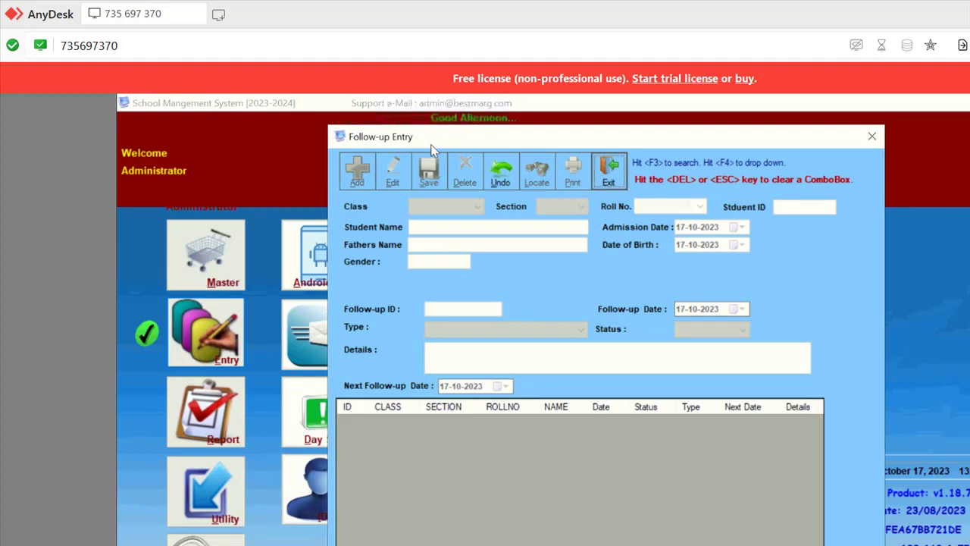
key(Return)
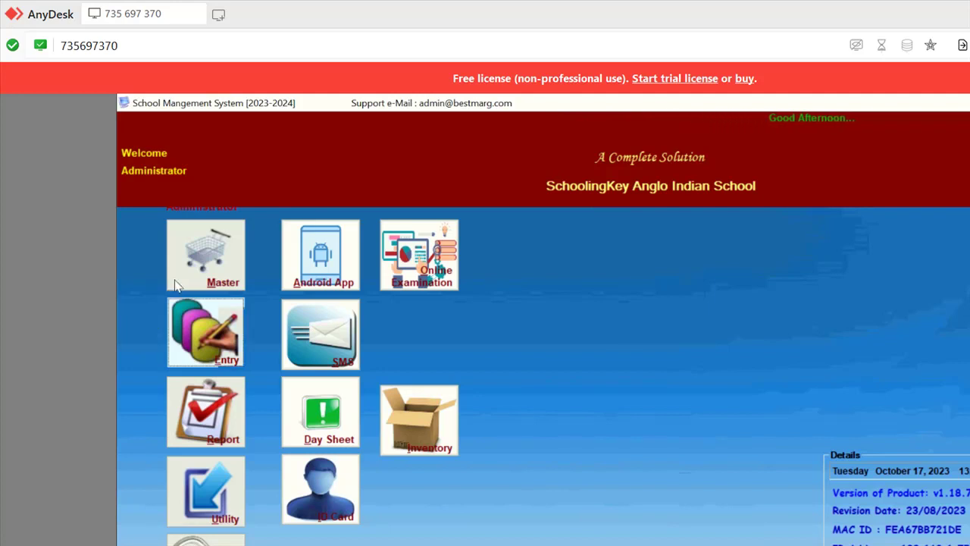
key(Return)
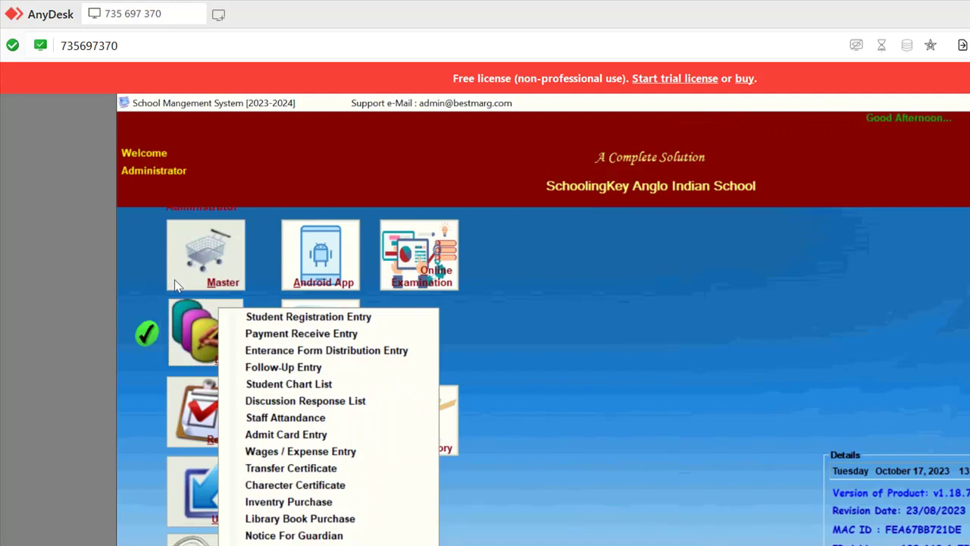
key(Down)
key(Down)
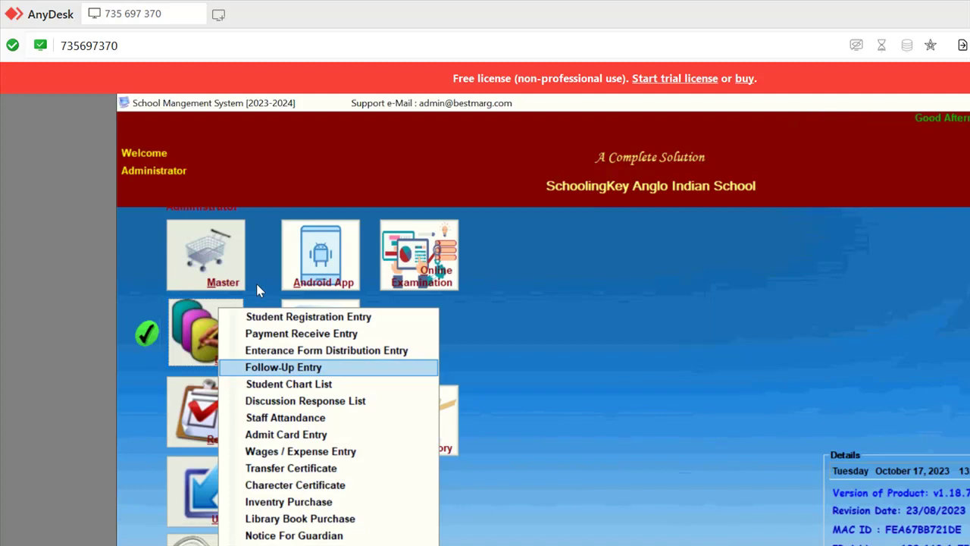
key(Up)
key(Down)
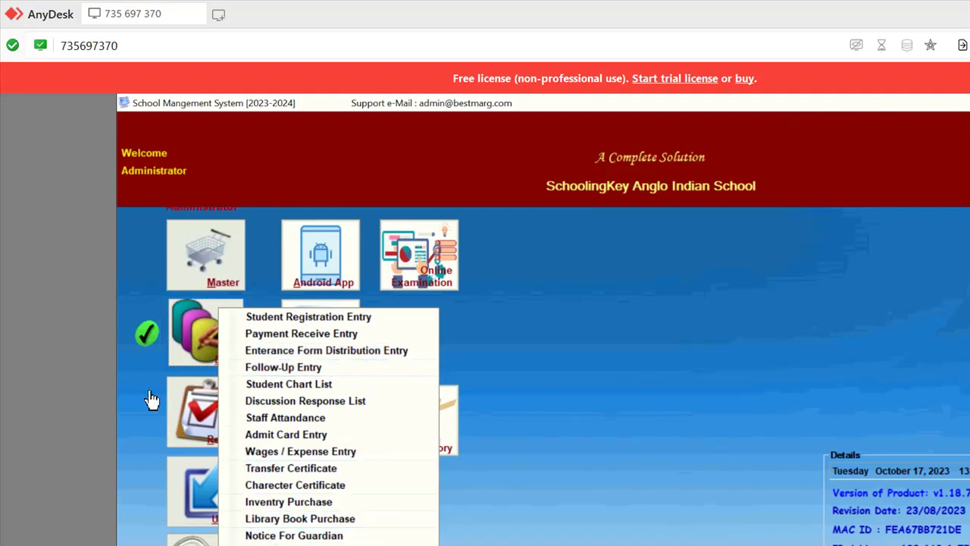
click(203, 464)
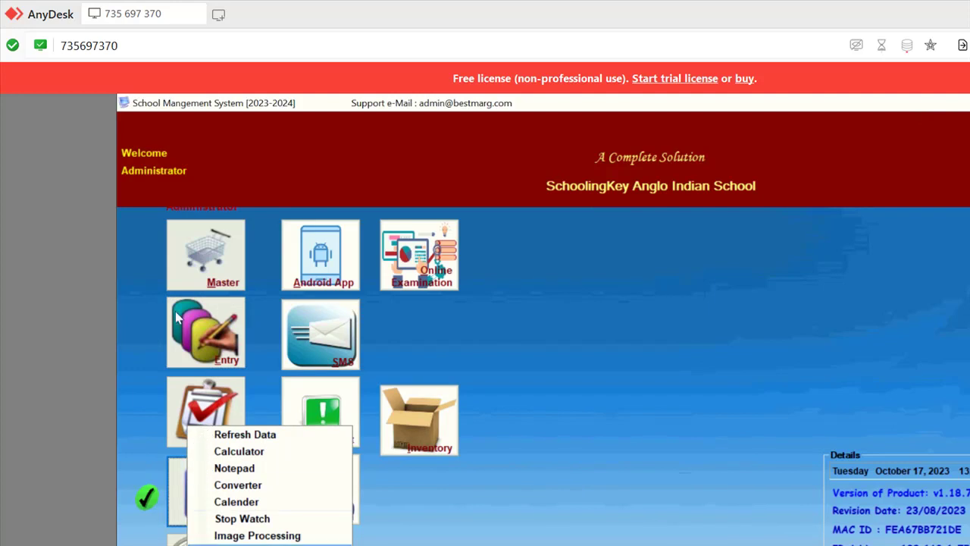
click(197, 328)
key(Down)
key(Down)
key(Down)
key(Down)
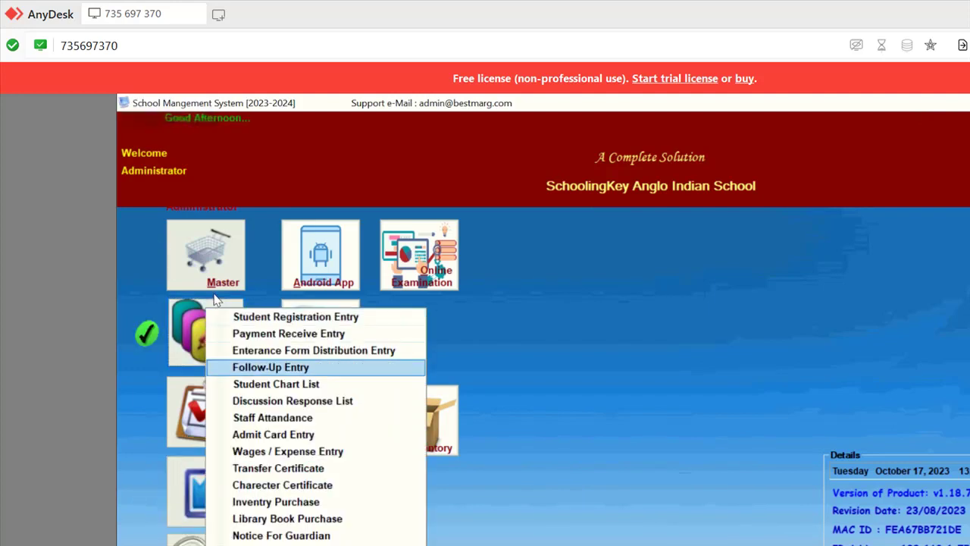
key(Down)
key(Down)
key(Down)
key(Down)
key(Down)
key(Down)
key(Down)
key(Down)
key(Down)
key(Return)
click(198, 466)
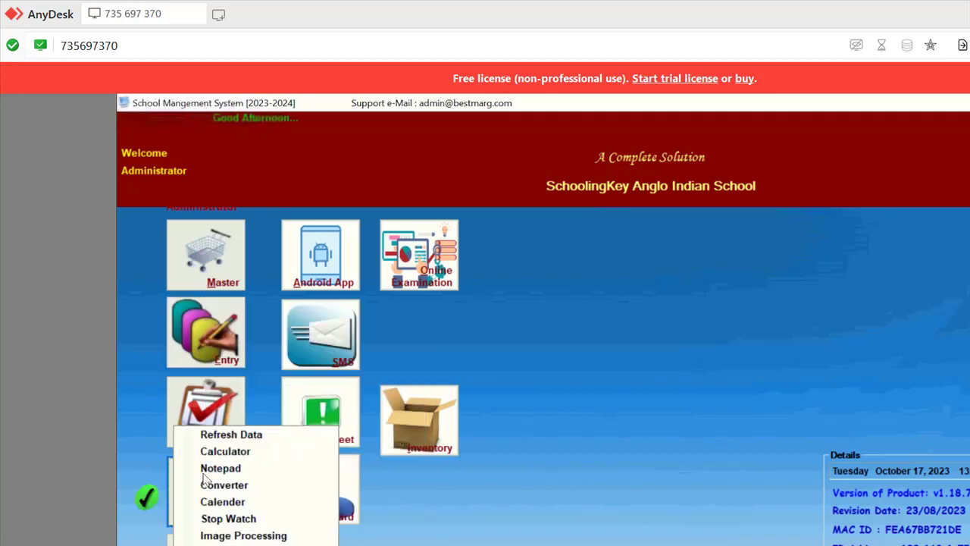
click(206, 413)
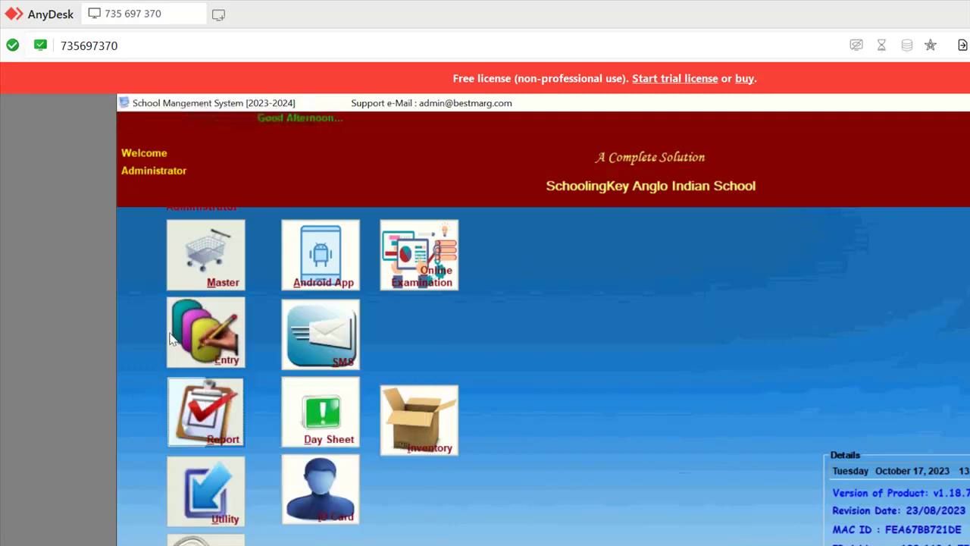
- Open the Follow-Up List report and view only the open follow-ups as on 21-10-2023
click(212, 424)
click(560, 248)
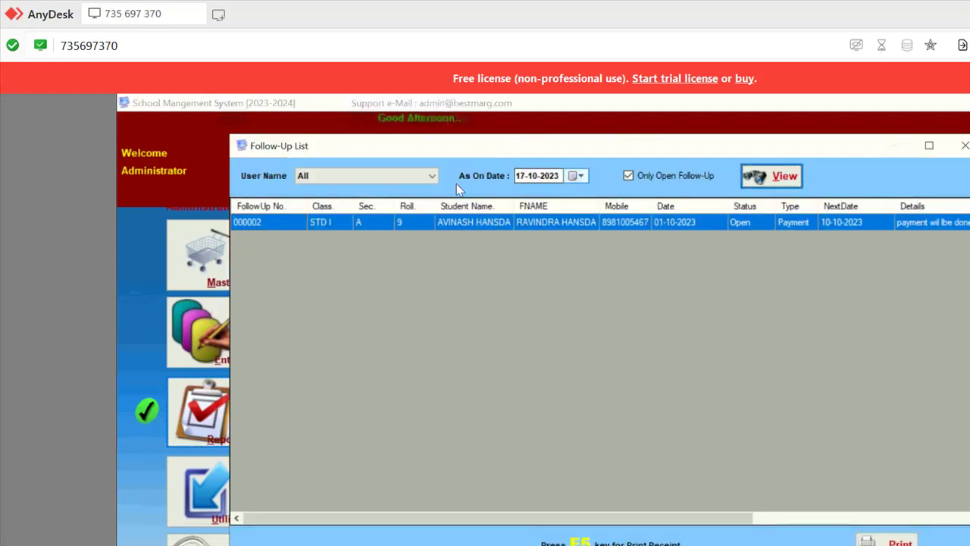
click(579, 176)
key(Right)
key(Right)
key(Right)
key(Right)
key(Return)
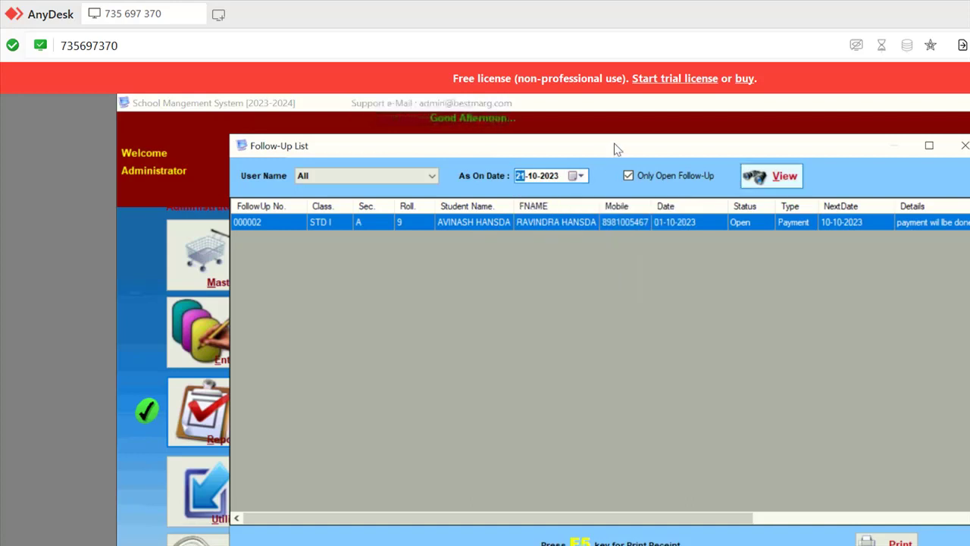
key(Return)
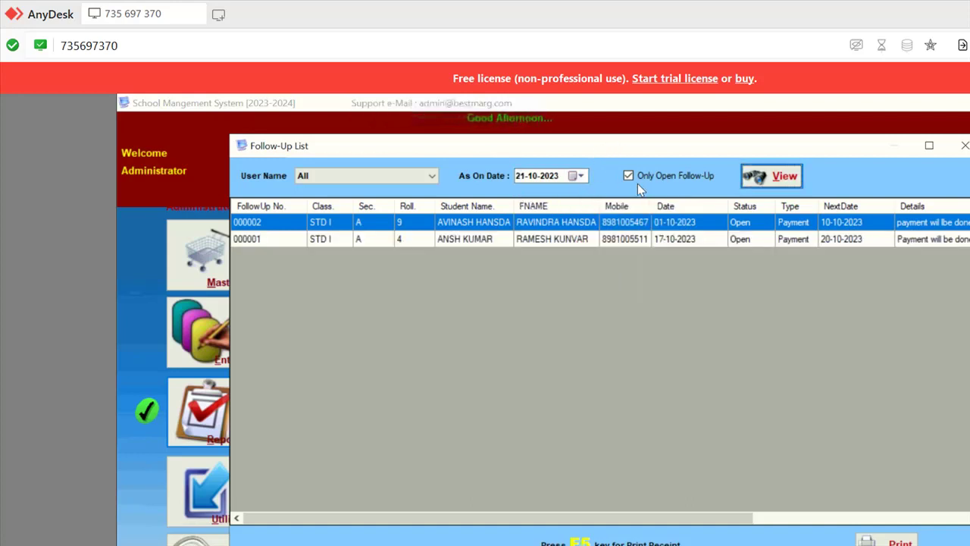
- View the full follow-up entry for roll number 9 from the list, then close the entry and the report
key(Tab)
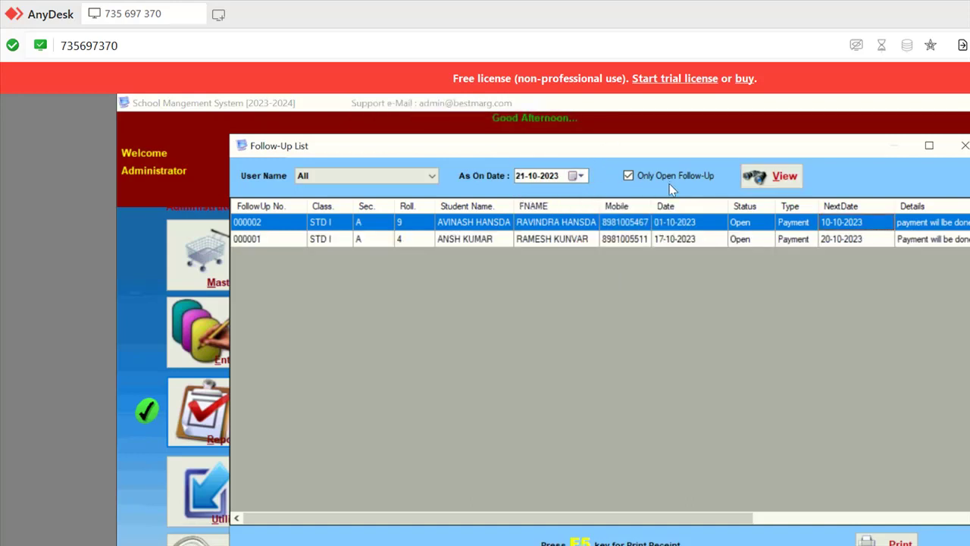
key(Return)
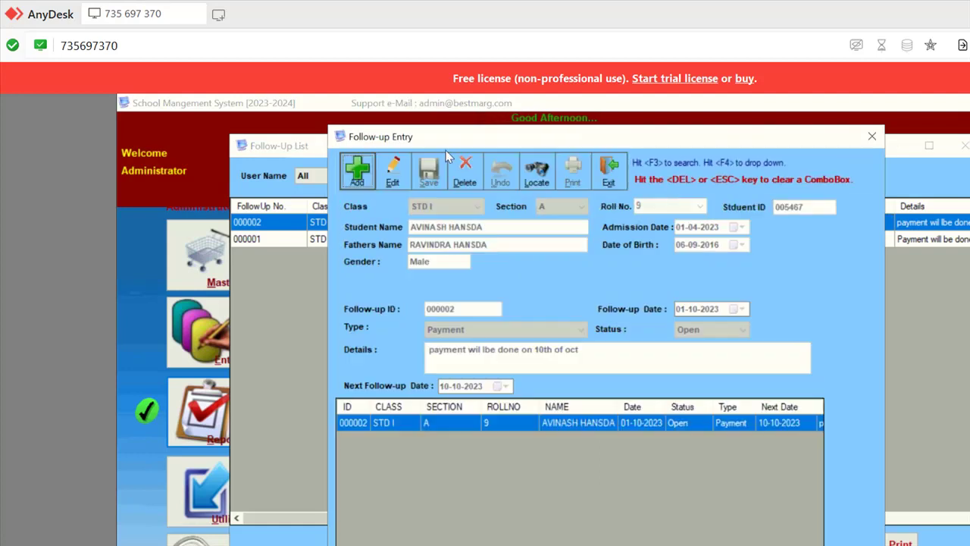
key(Escape)
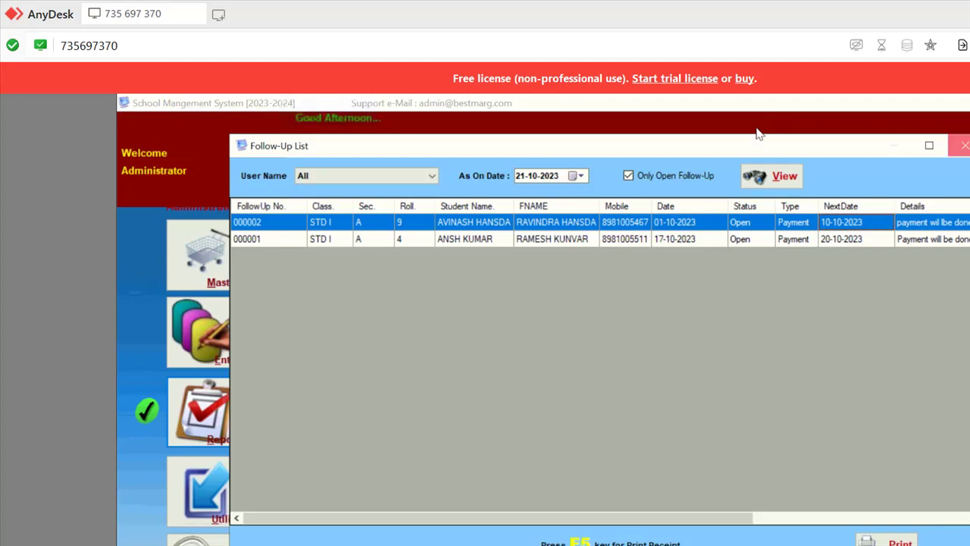
key(Escape)
- Close the school management application and relaunch SMS from the desktop to bring up the Follow-Up List
click(224, 307)
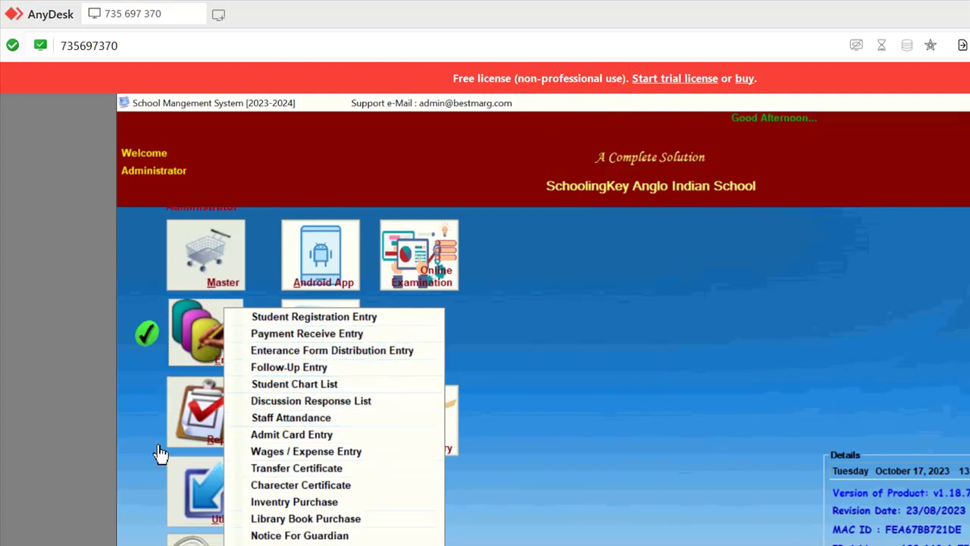
key(Escape)
key(Escape)
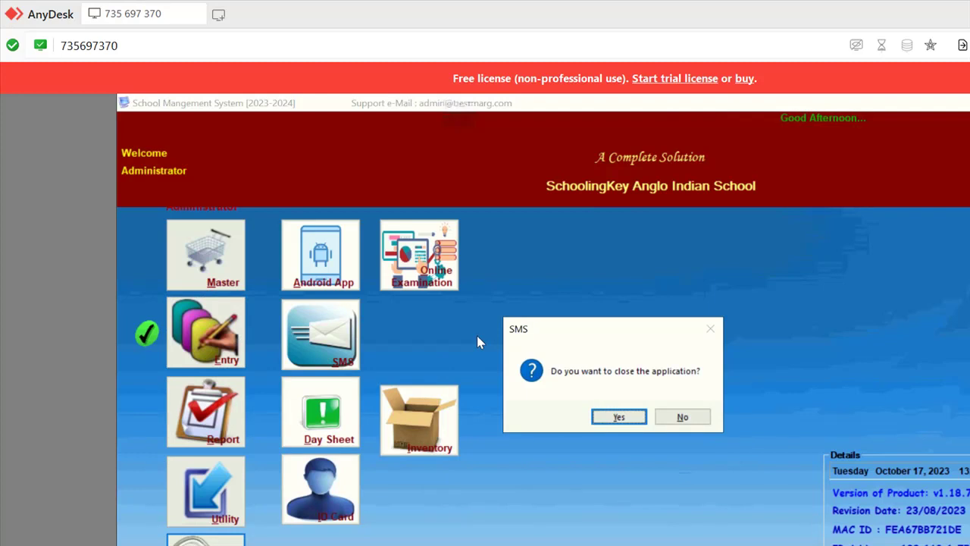
key(Return)
key(Return)
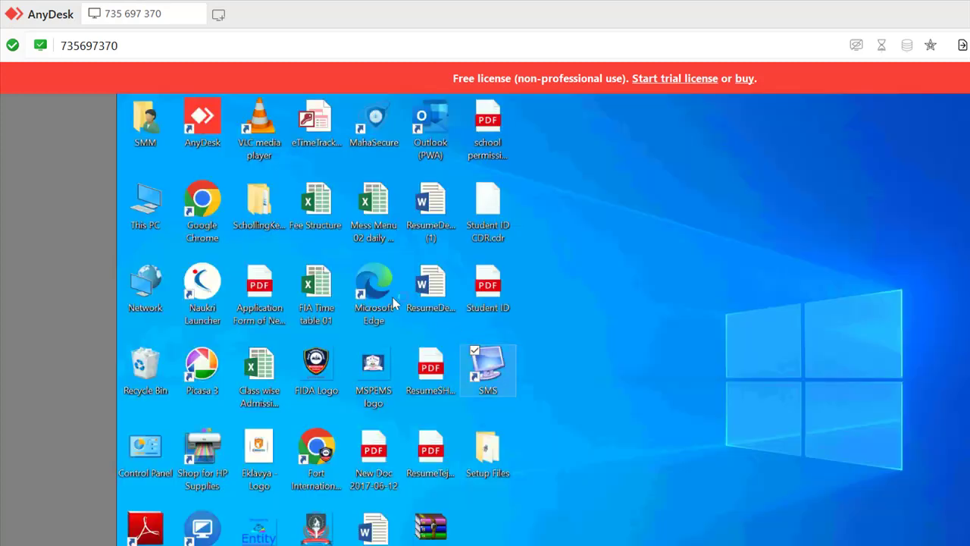
key(Return)
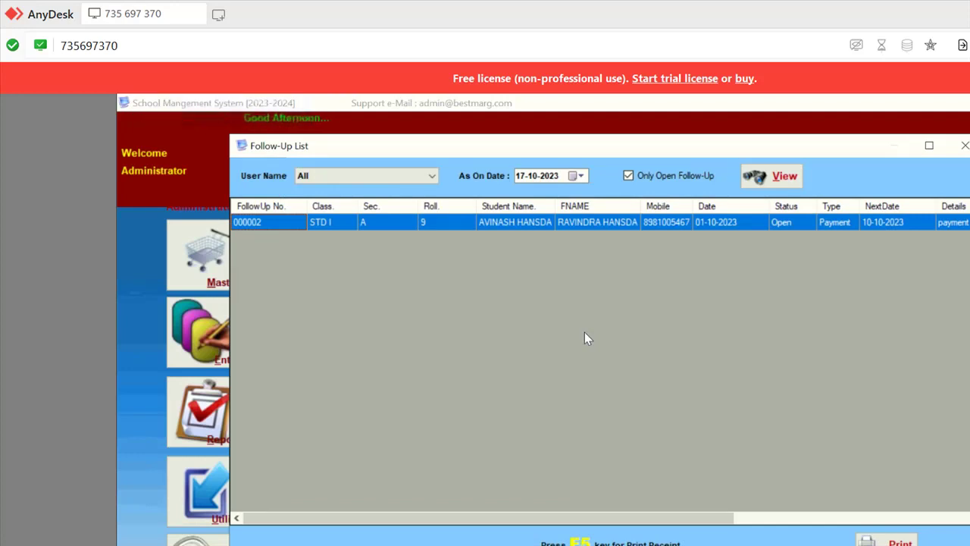
- Examine the user name choices and the As On Date filter of the Follow-Up List
click(340, 172)
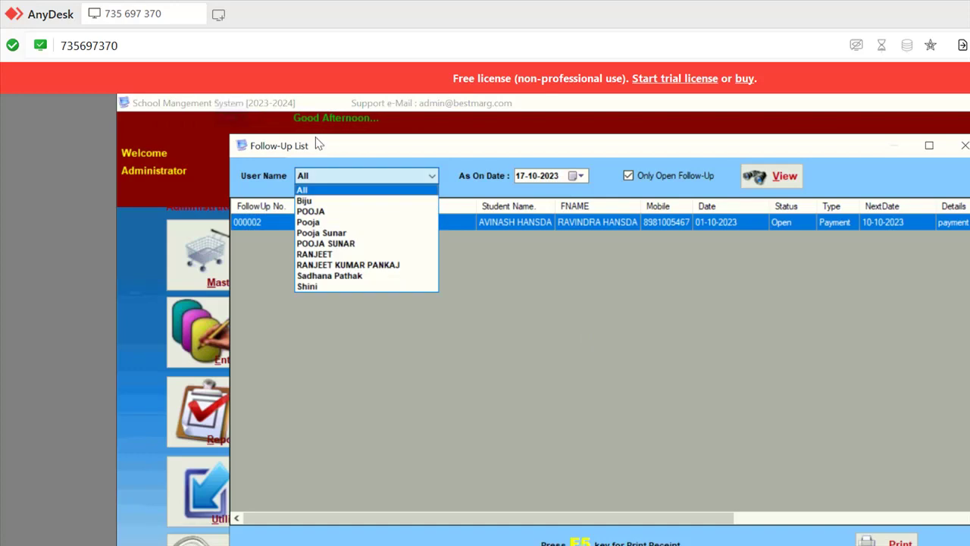
click(318, 143)
click(533, 175)
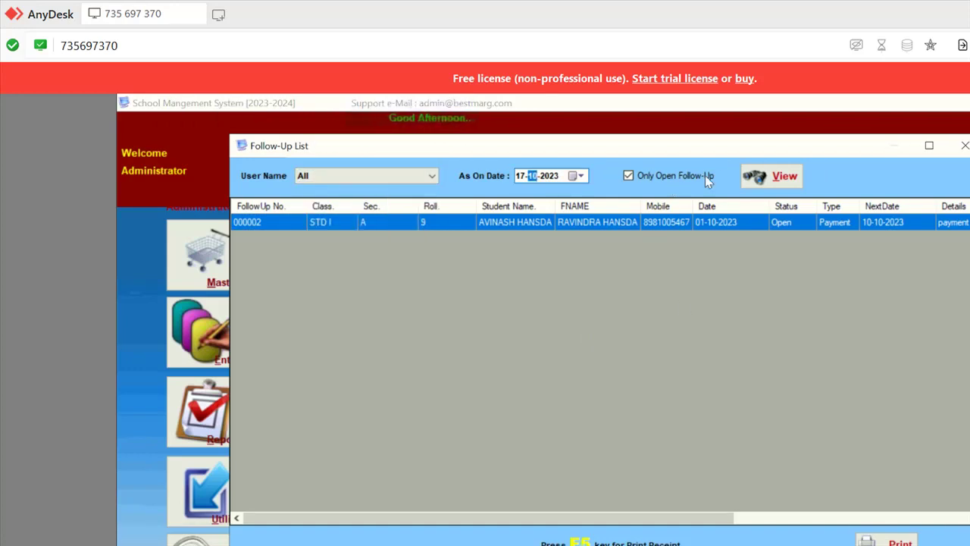
key(Tab)
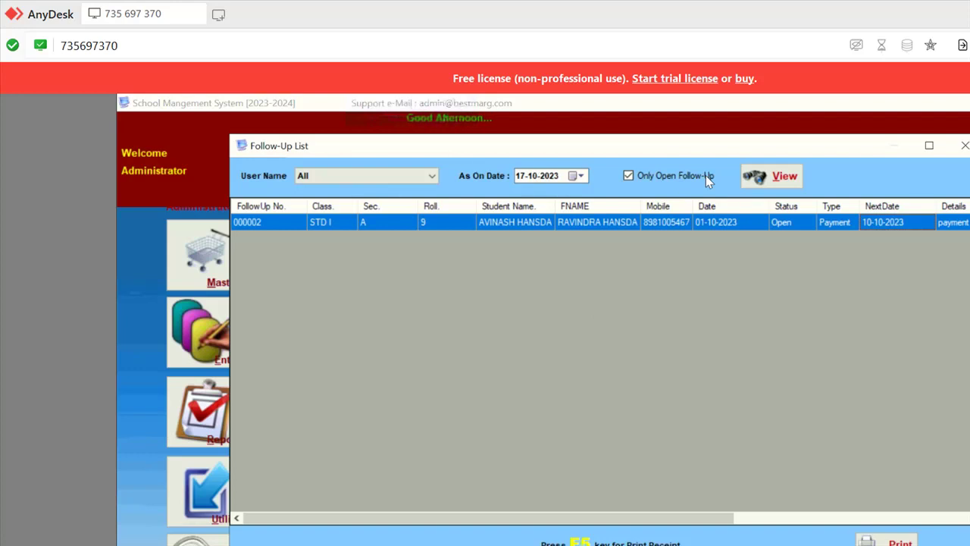
- Open the listed payment follow-up for roll number 9, check its history row through to Details, and close both windows
double_click(664, 220)
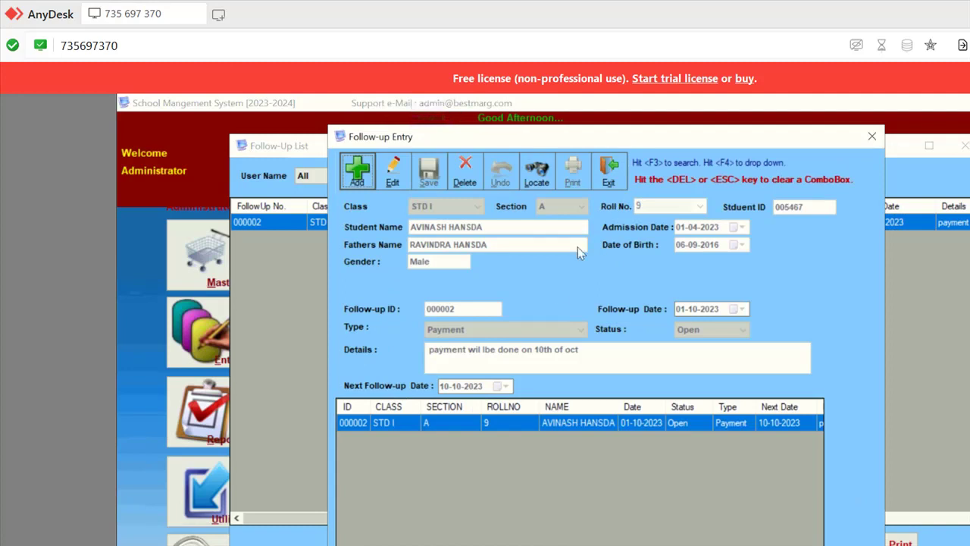
scroll(553, 461, right, 3)
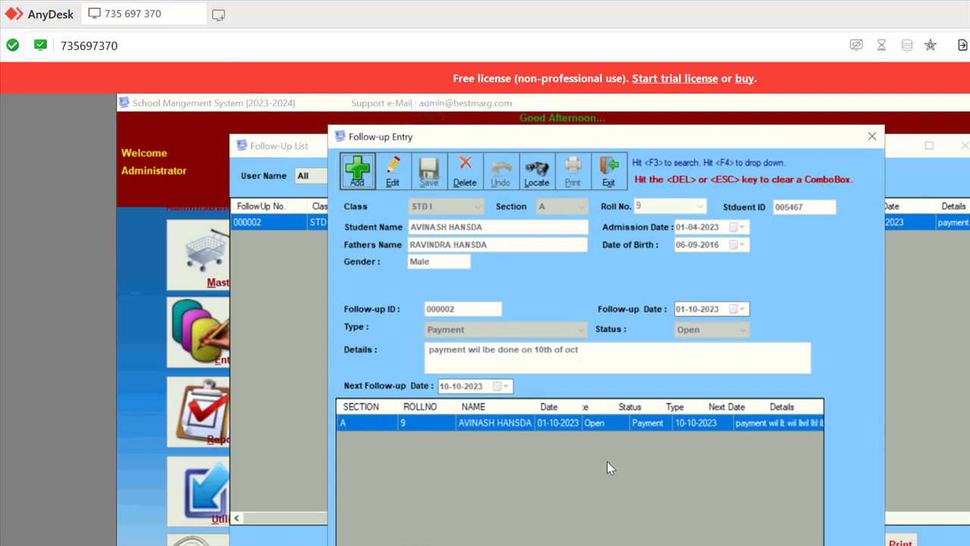
click(702, 111)
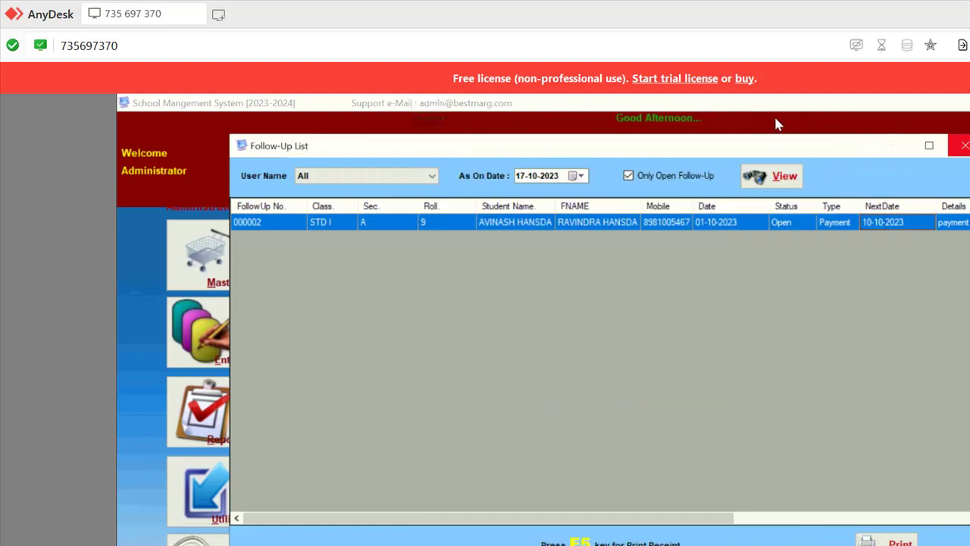
key(Escape)
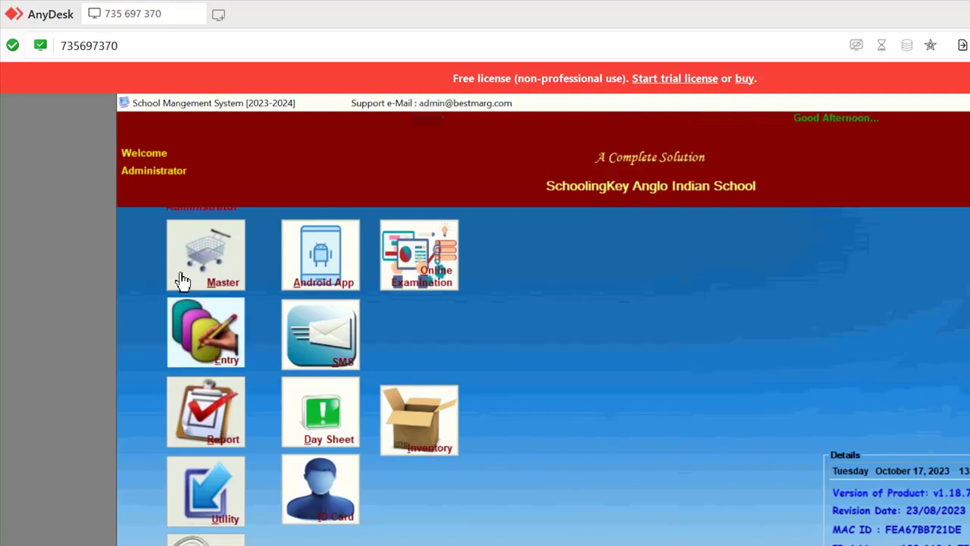
- Open the Follow-up Entry form from the Entry functions
click(231, 341)
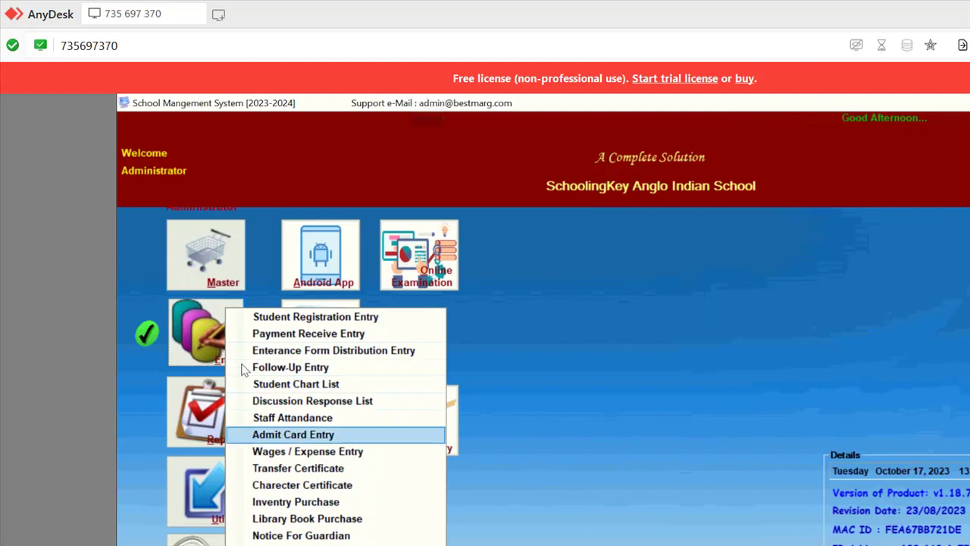
key(Down)
key(Up)
key(Up)
key(Up)
key(Down)
key(Down)
key(Down)
key(Down)
key(Down)
key(Down)
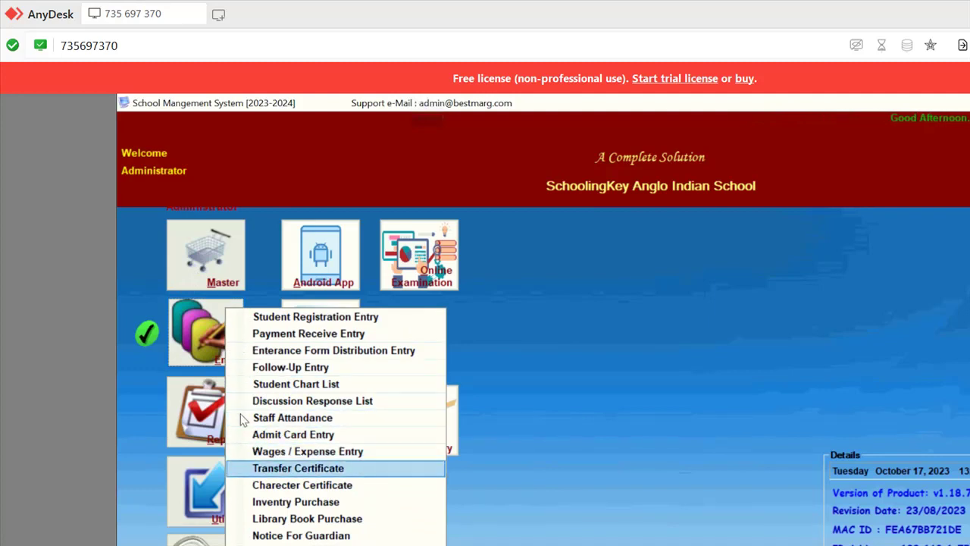
key(Up)
key(Up)
key(Up)
key(Up)
key(Up)
key(Up)
key(Up)
key(Up)
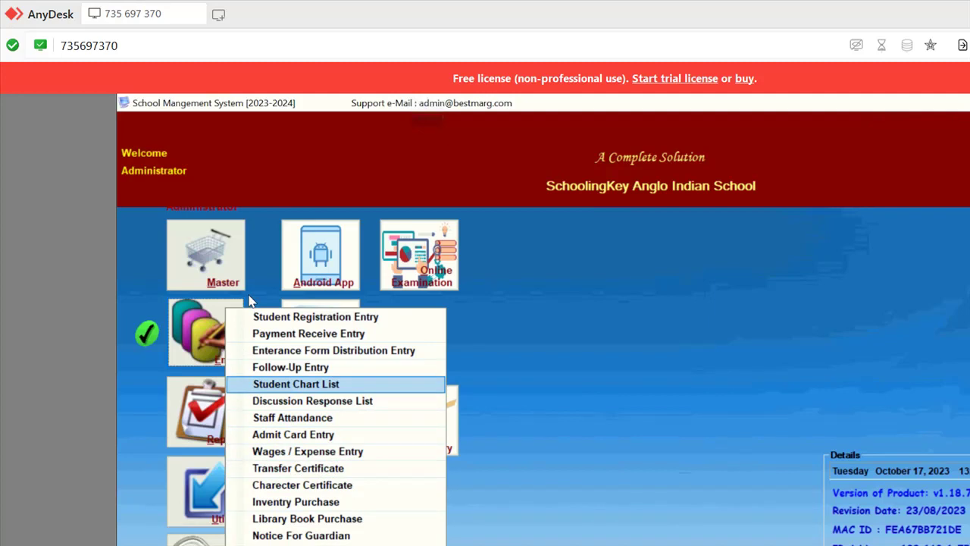
key(Up)
key(Return)
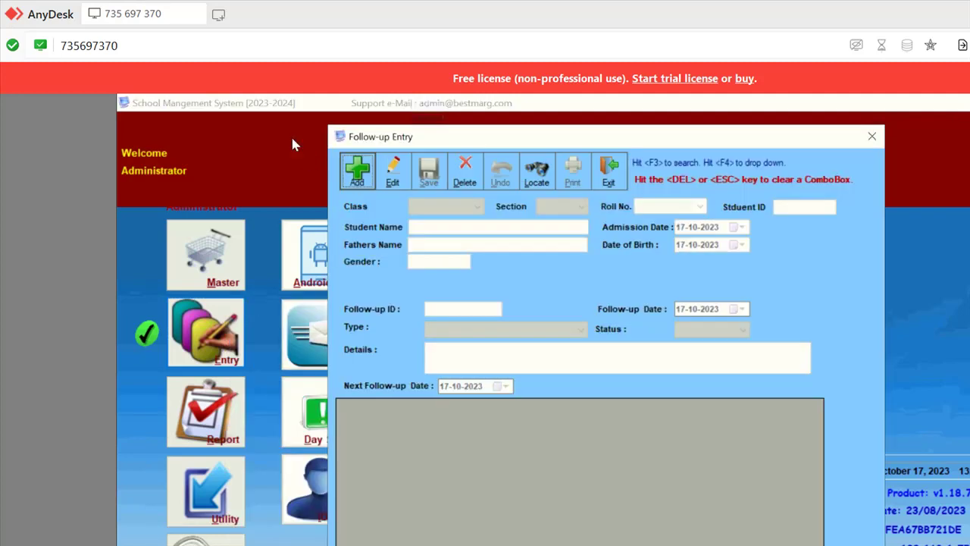
- Start a new follow-up entry for a student in class STD I, section A
key(Return)
key(Return)
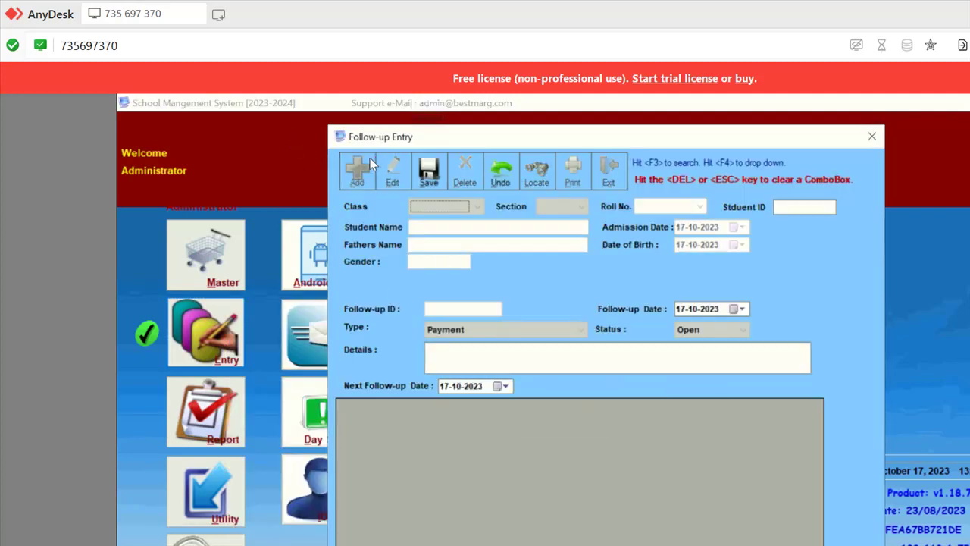
key(F4)
key(Down)
key(Down)
key(Down)
key(Down)
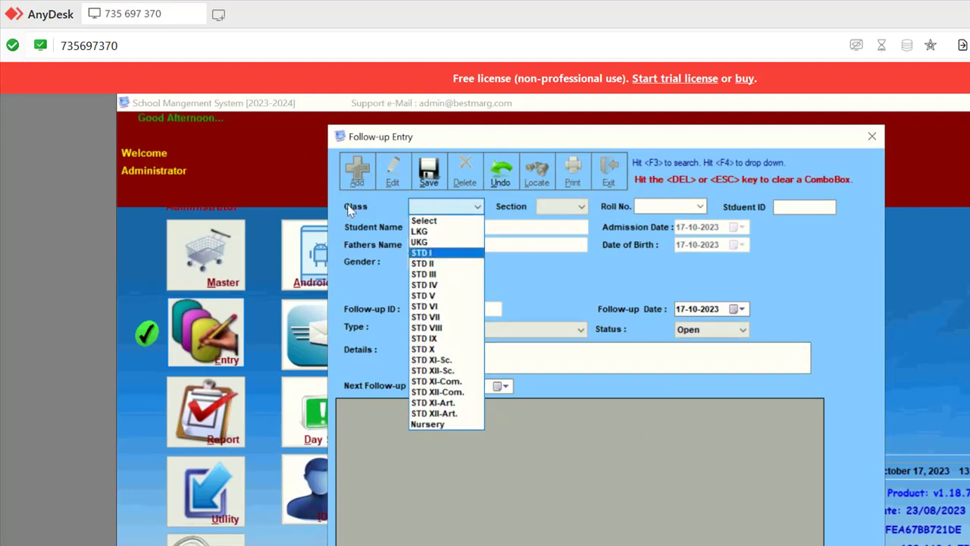
key(Return)
key(Tab)
key(F4)
key(Down)
key(Return)
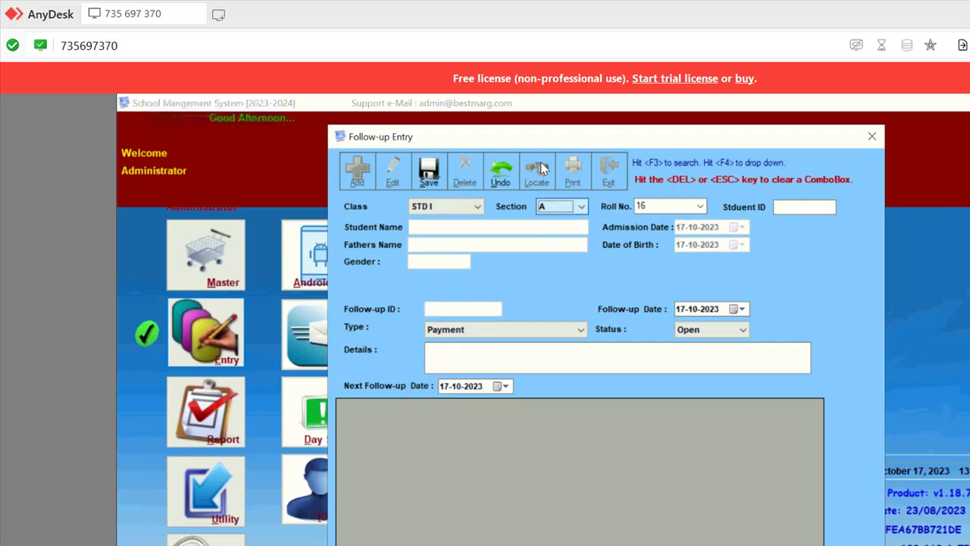
- Choose roll number 9 as the student for the new follow-up
key(Tab)
key(F4)
key(Down)
key(Down)
key(Down)
key(Down)
key(Down)
key(Down)
key(Down)
key(Down)
key(Down)
key(Down)
key(Escape)
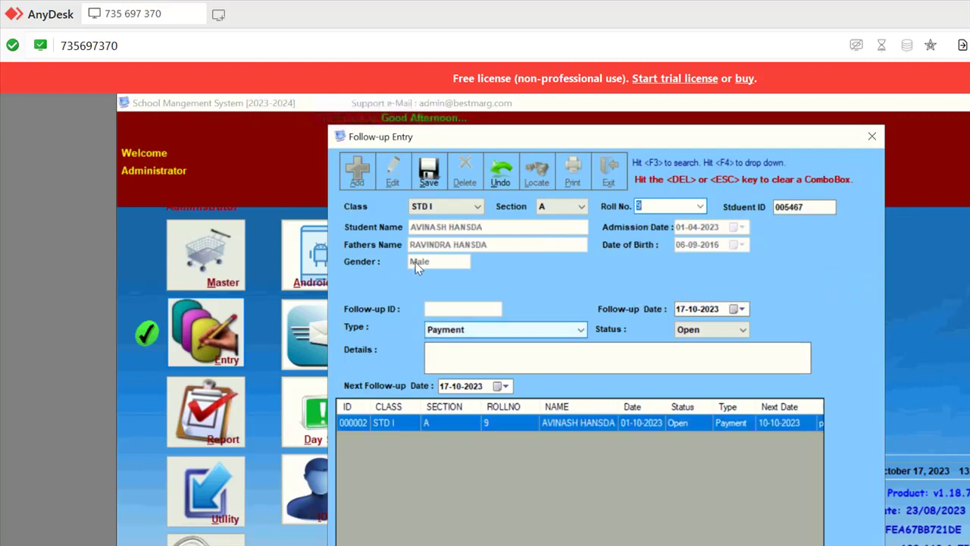
- Keep Payment as the follow-up type, discard the unsaved entry and close the Follow-up Entry form
key(Return)
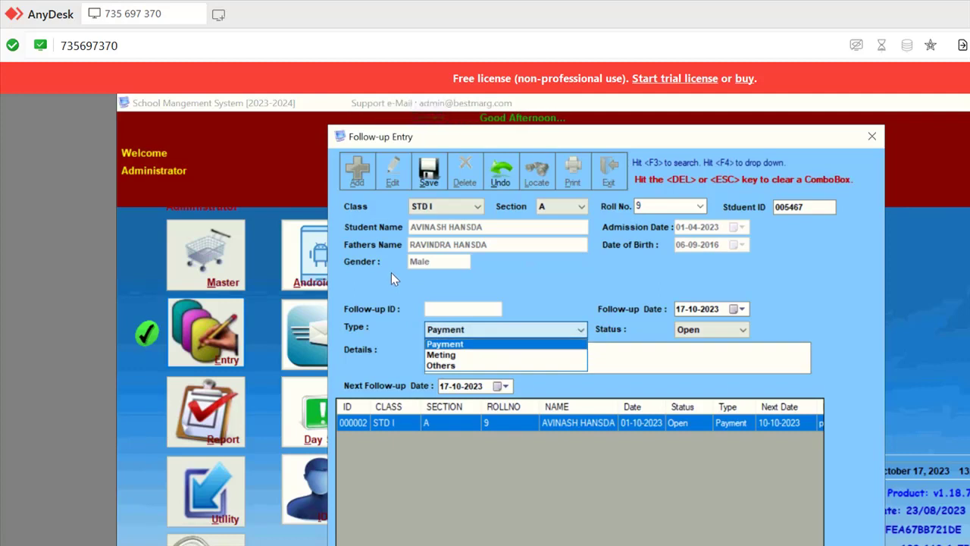
key(Return)
key(Return)
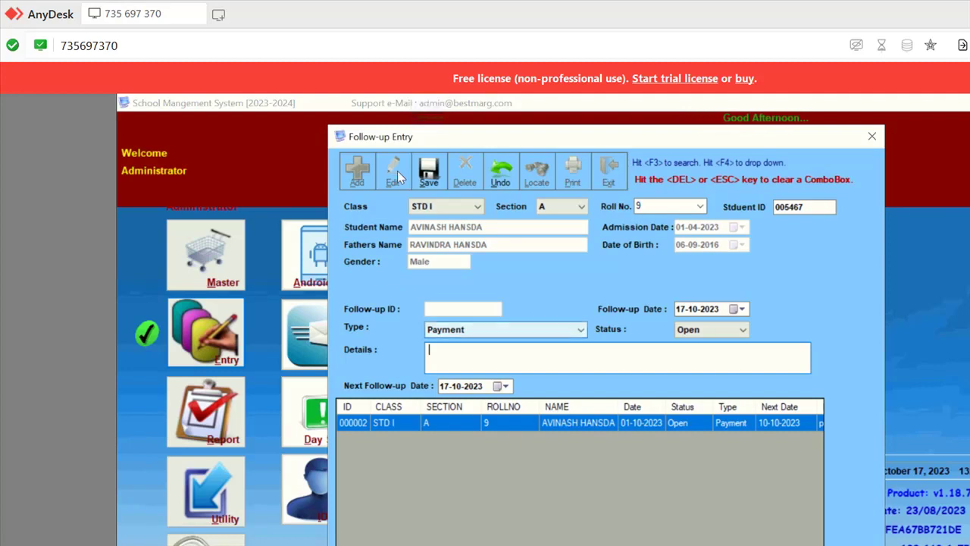
click(656, 207)
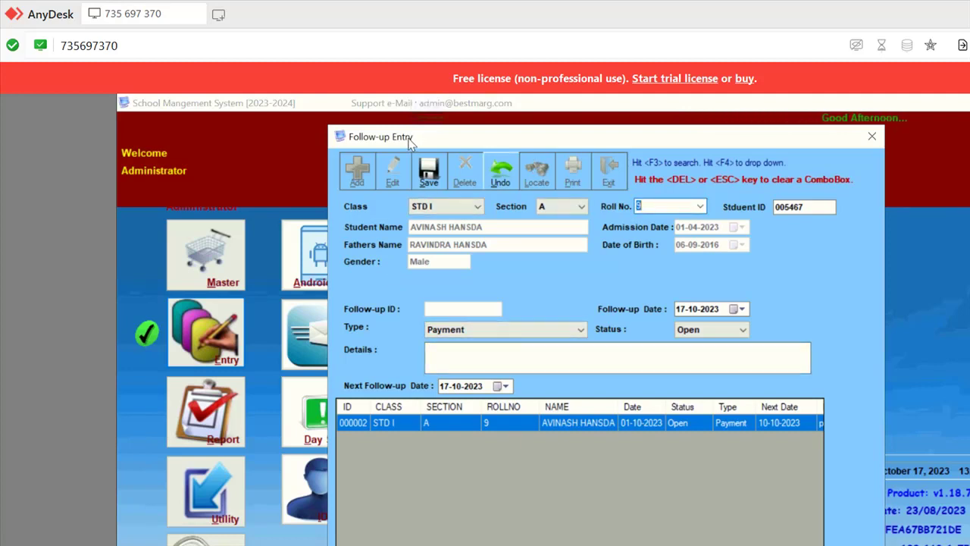
key(Escape)
key(Escape)
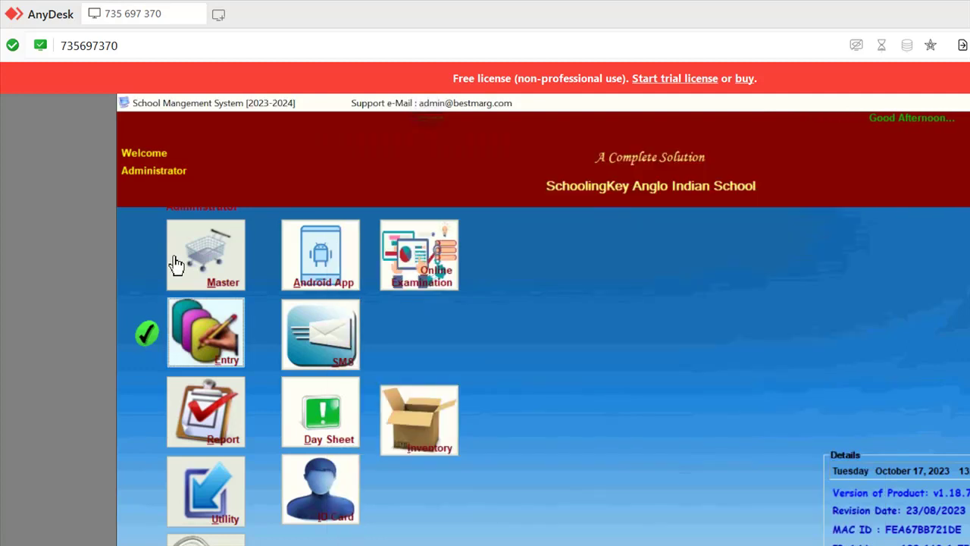
- Open the Fees Recieving Entry form and select class STD I
click(218, 309)
click(262, 333)
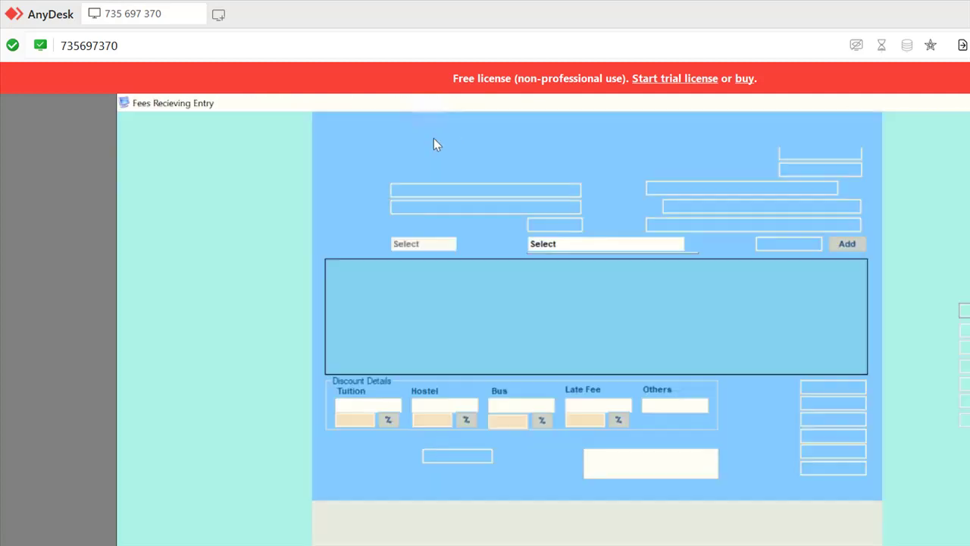
key(F4)
key(Down)
key(Down)
key(Down)
key(Return)
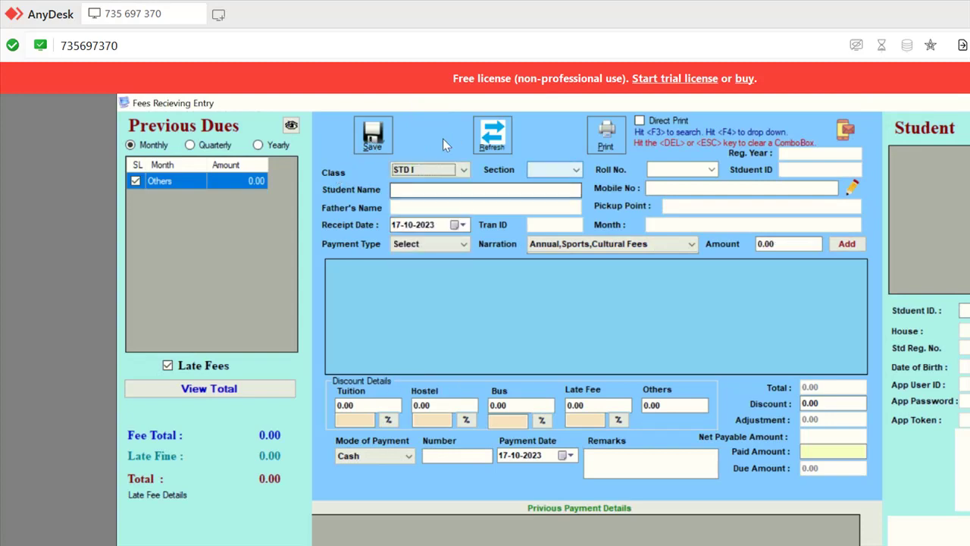
- Select section A and load the student with roll number 9 for fee receiving
key(F4)
key(Down)
key(Return)
key(Return)
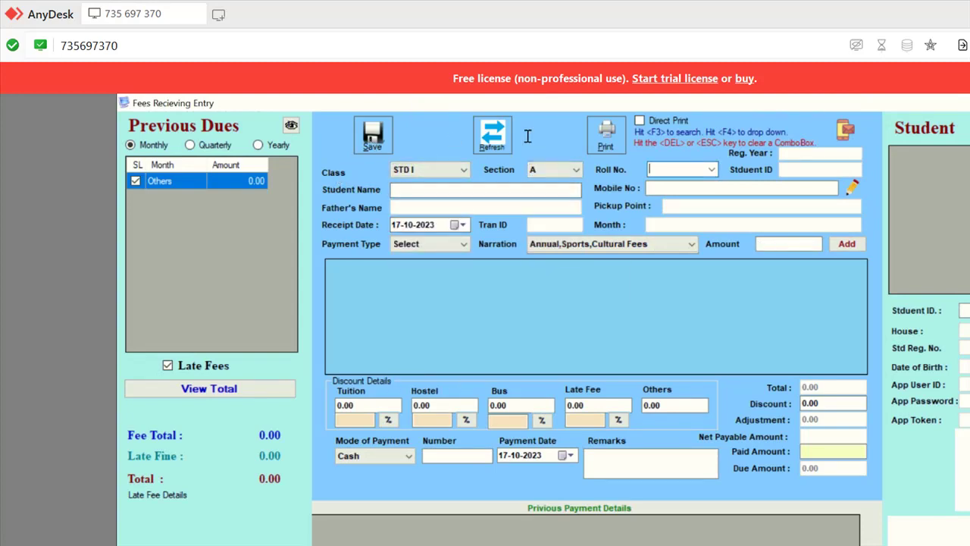
text(3)
key(Return)
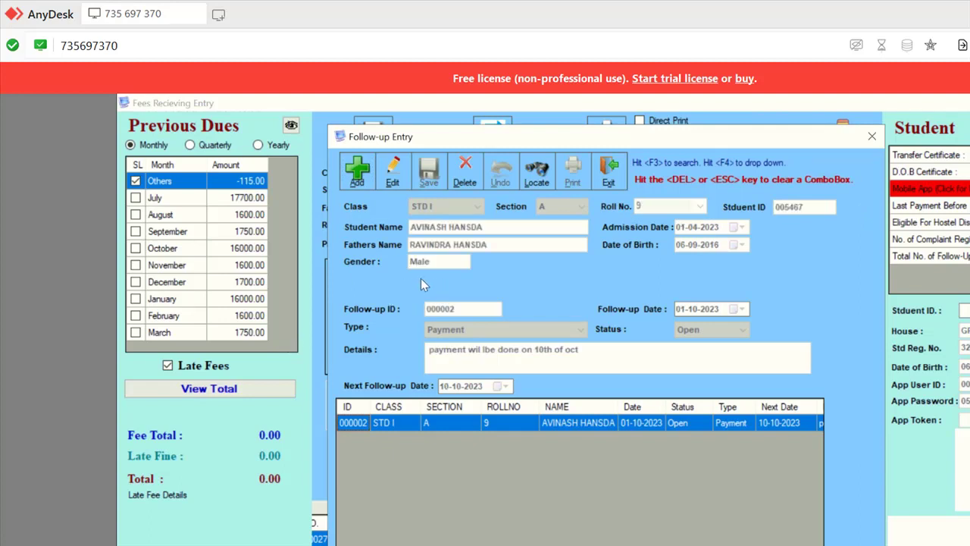
- Set the status of the student's open payment follow-up to Close, save it and exit the follow-up form
click(392, 172)
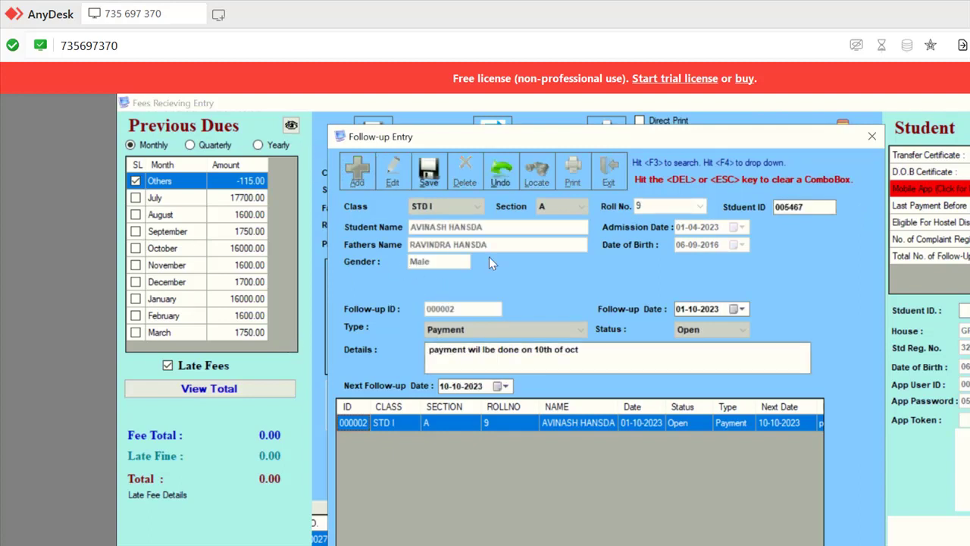
click(742, 329)
key(Down)
key(Return)
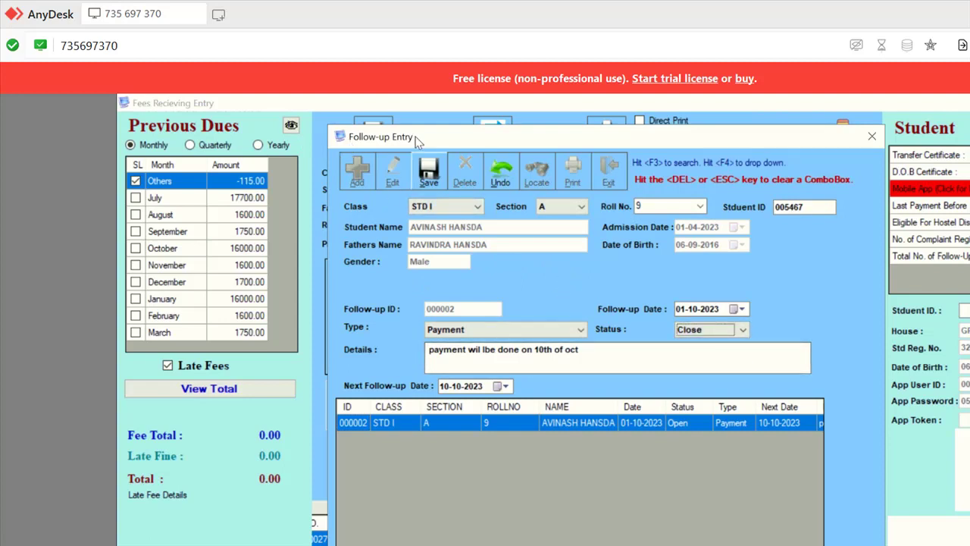
click(423, 168)
key(Escape)
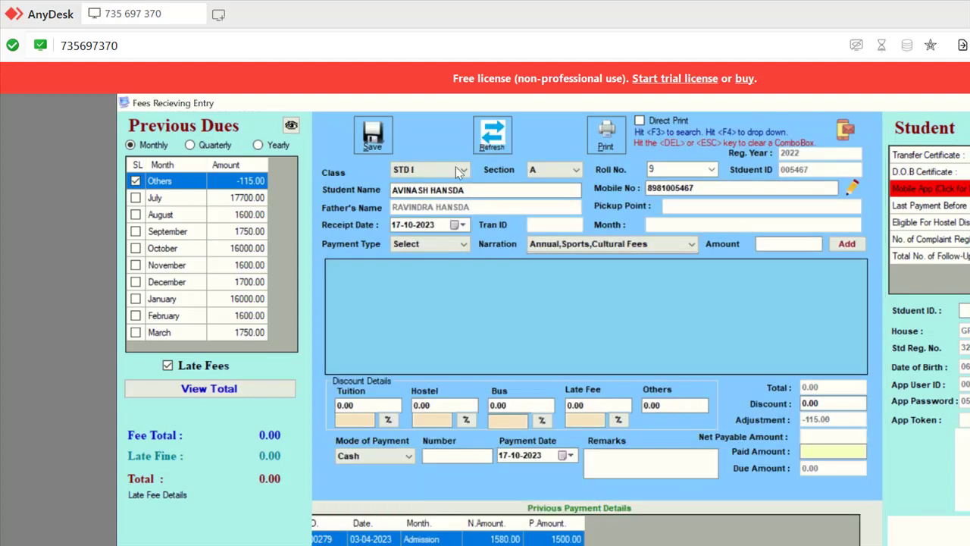
- Include the July dues along with Others and calculate the total fees payable
key(Down)
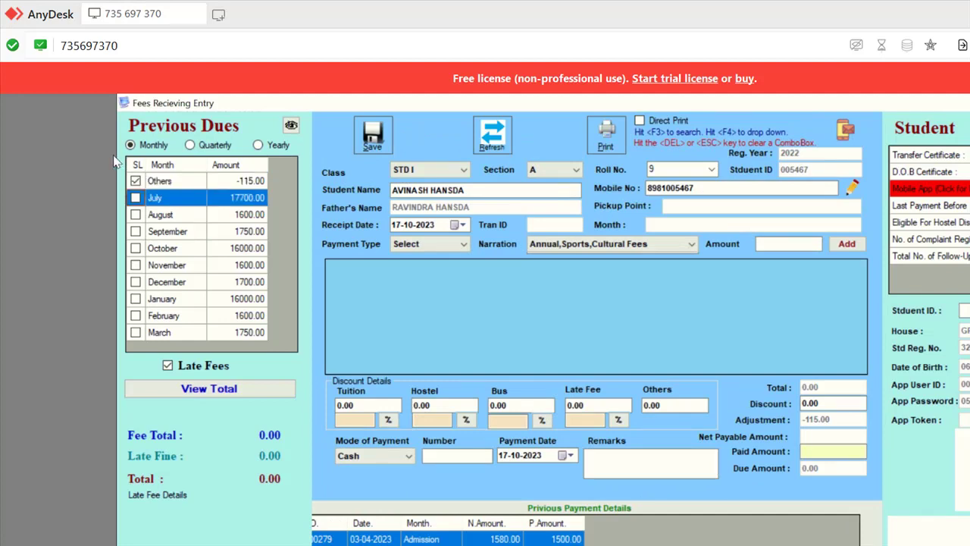
key(Up)
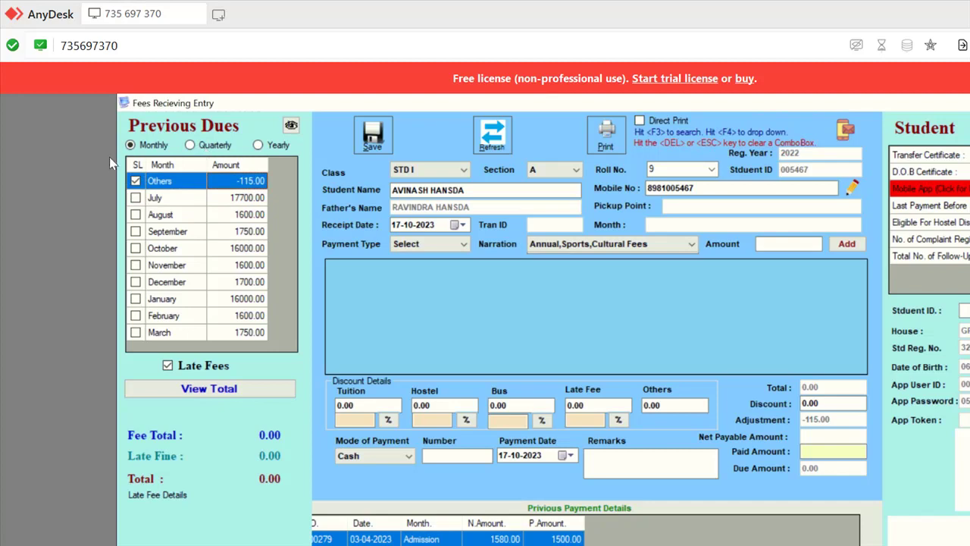
key(Down)
key(space)
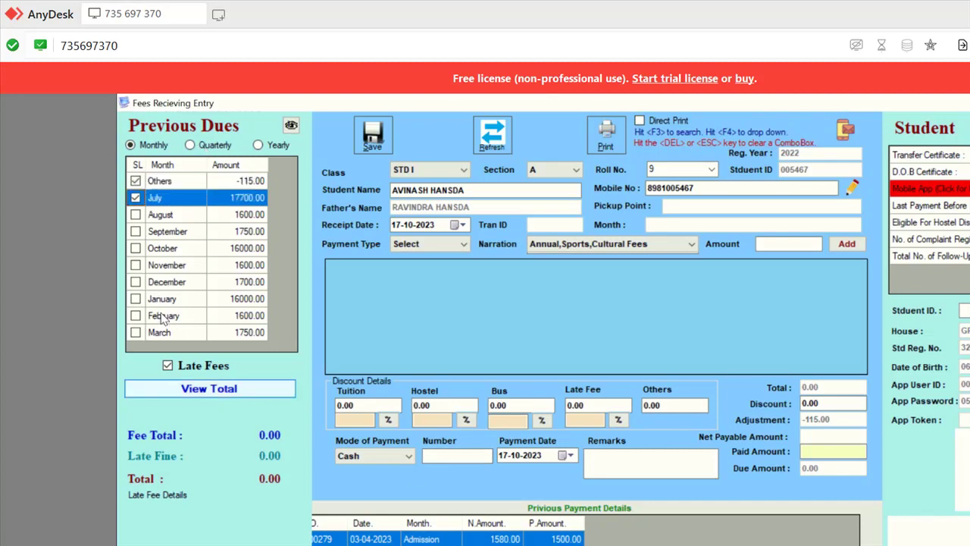
click(209, 388)
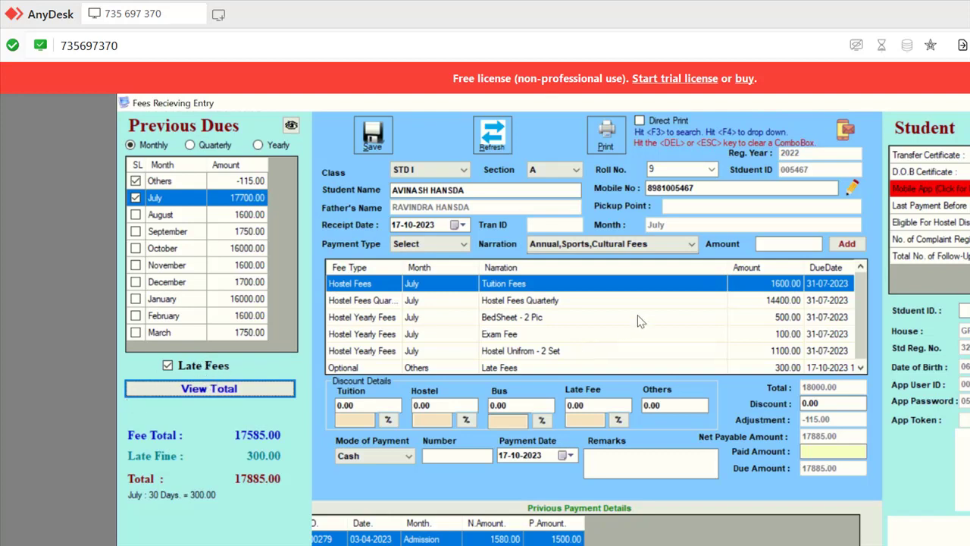
- Examine the July fee breakdown, from tuition and quarterly hostel fees through yearly hostel items to late fees
double_click(690, 285)
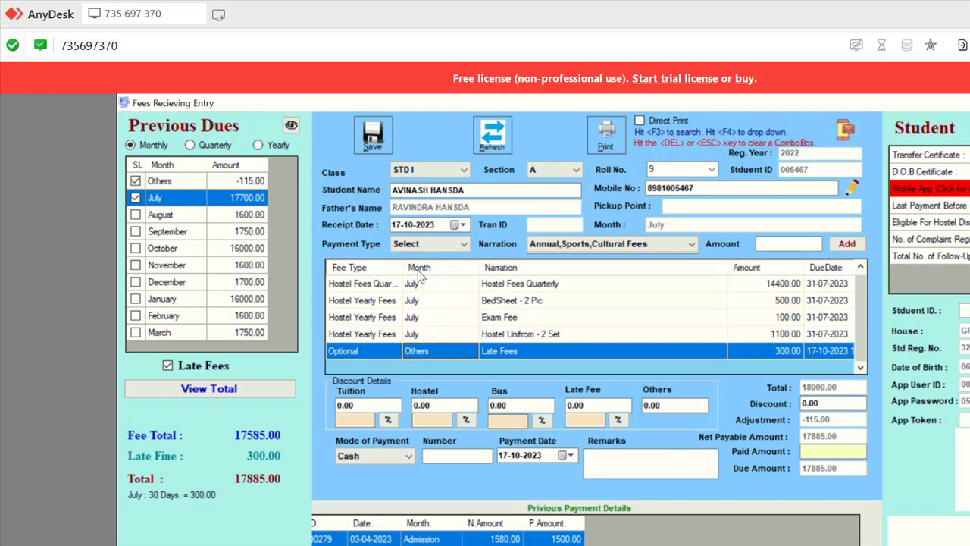
key(Up)
key(Up)
key(Up)
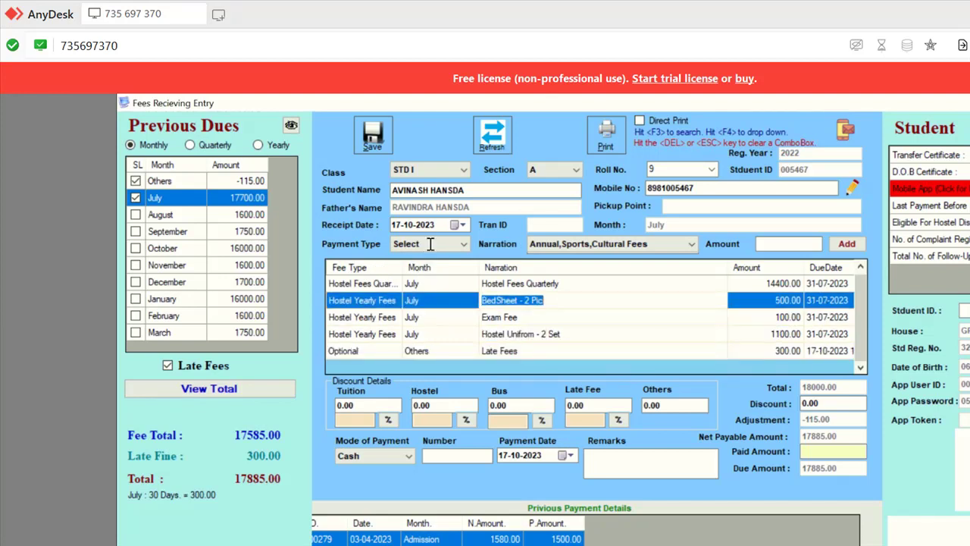
key(Down)
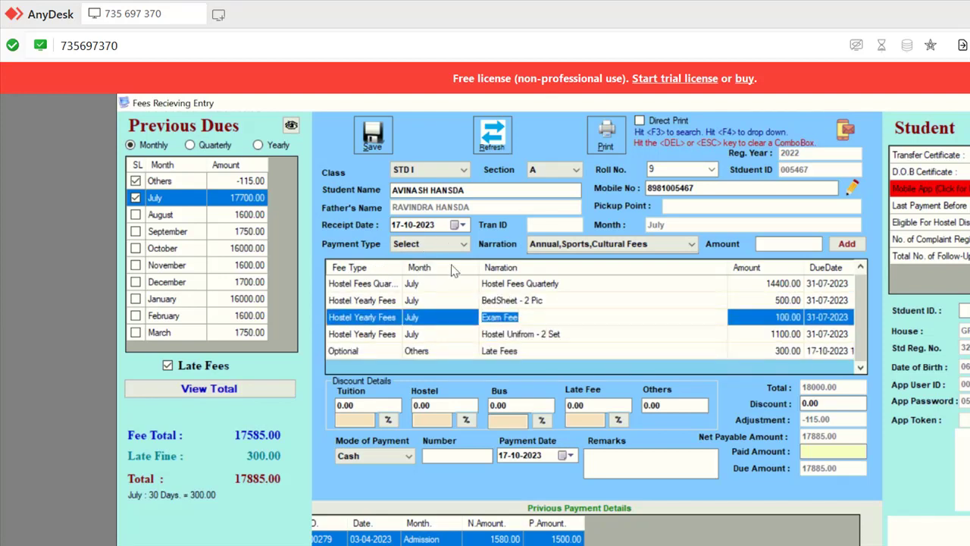
scroll(457, 269, up, 1)
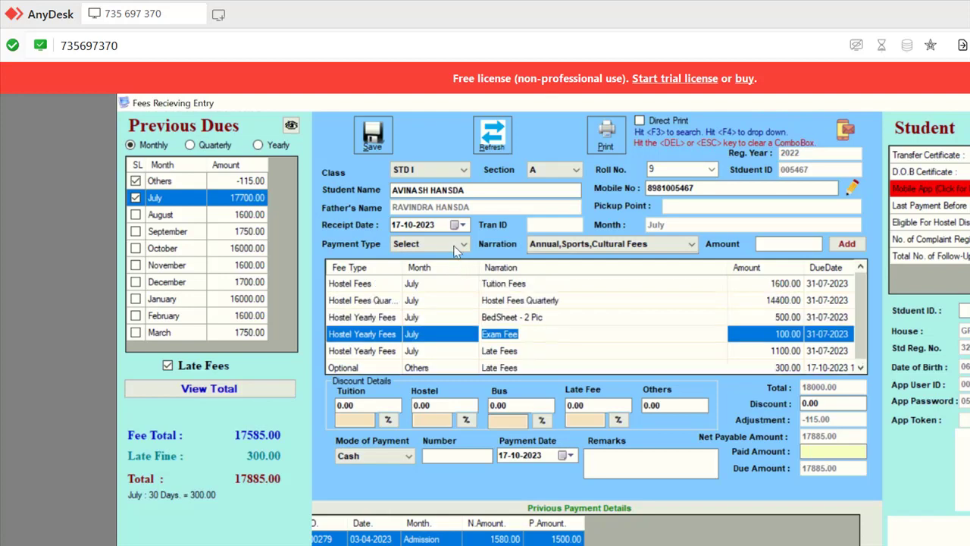
scroll(488, 255, down, 1)
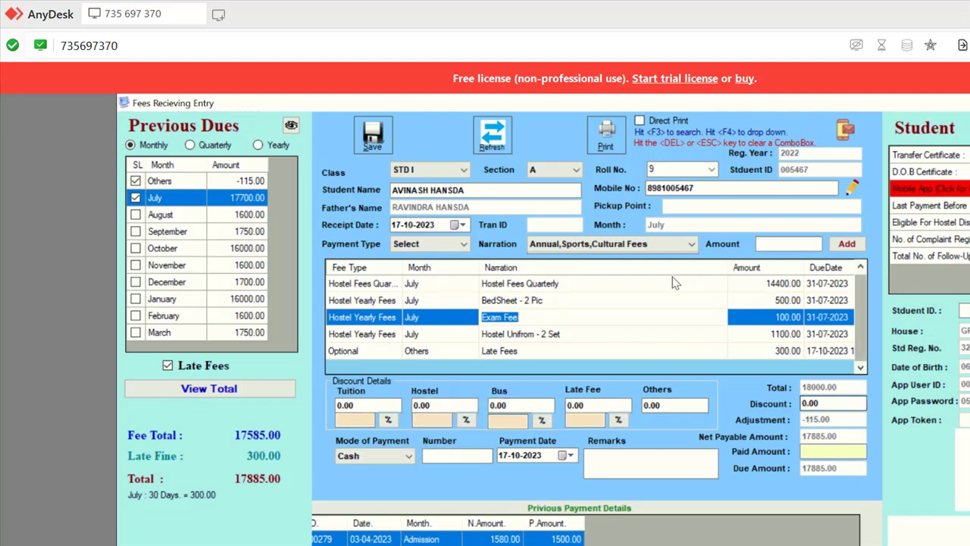
click(642, 317)
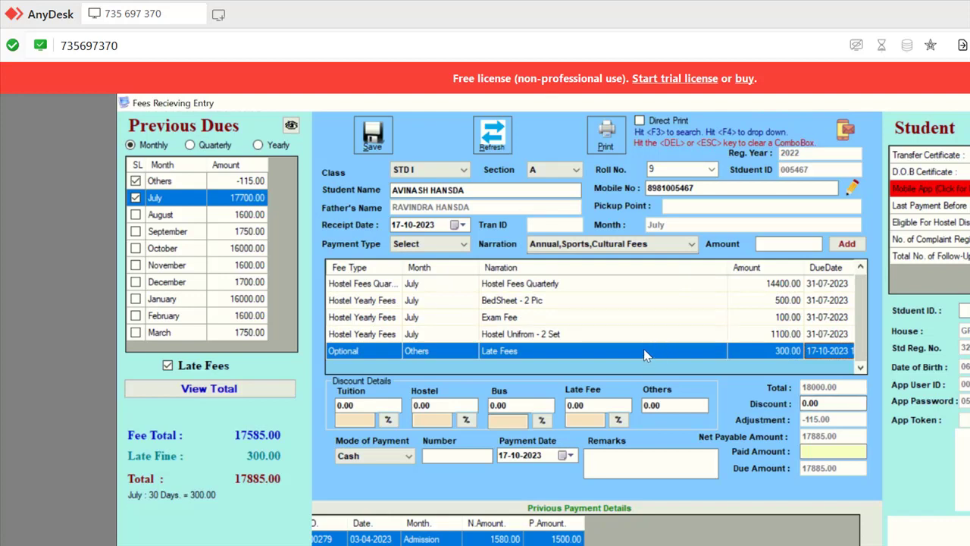
- Enter a paid amount of 17000 for the July dues, save the fee record and decline sending the SMS
click(831, 450)
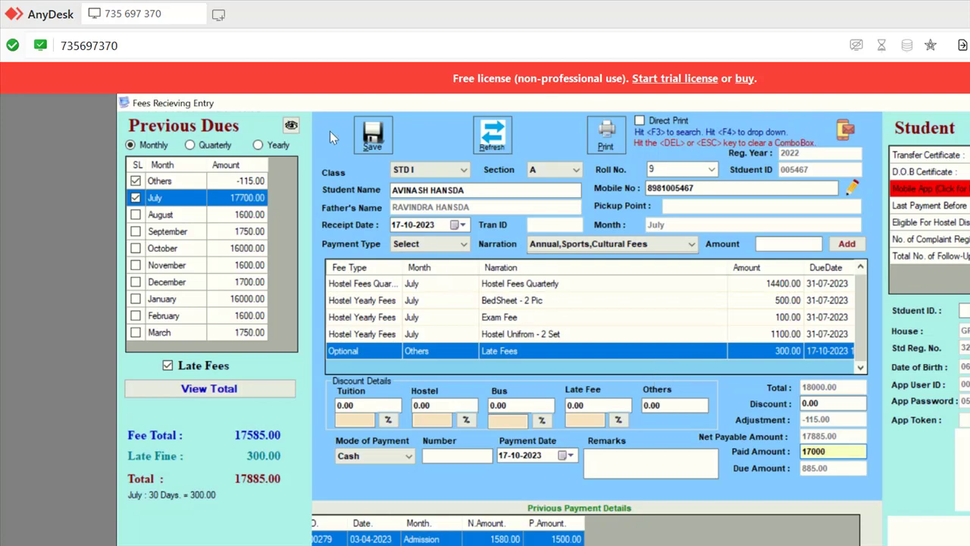
key(alt+s)
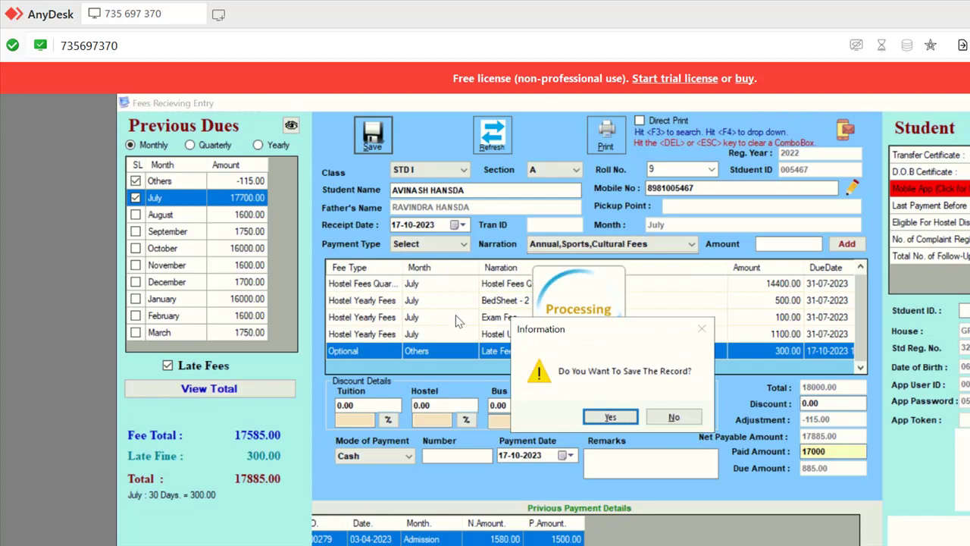
key(Return)
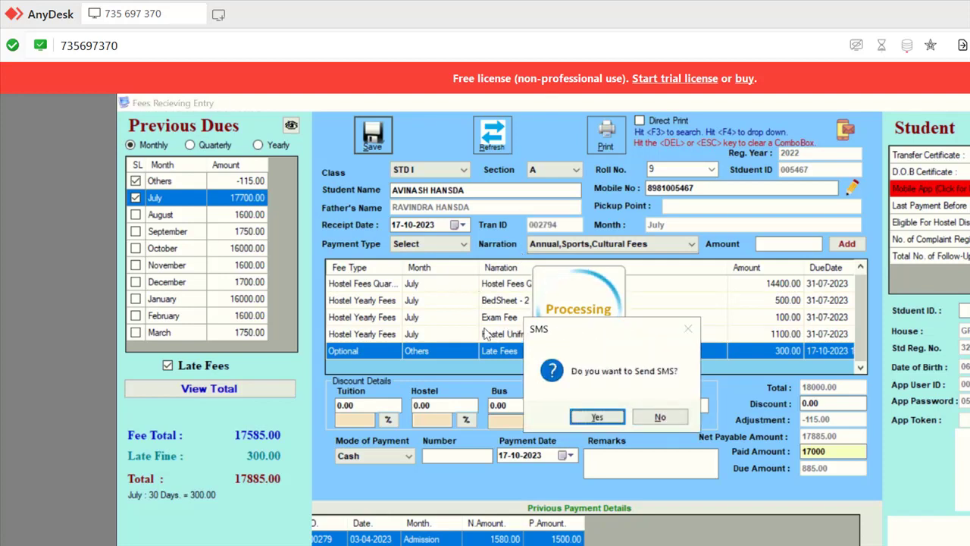
key(Tab)
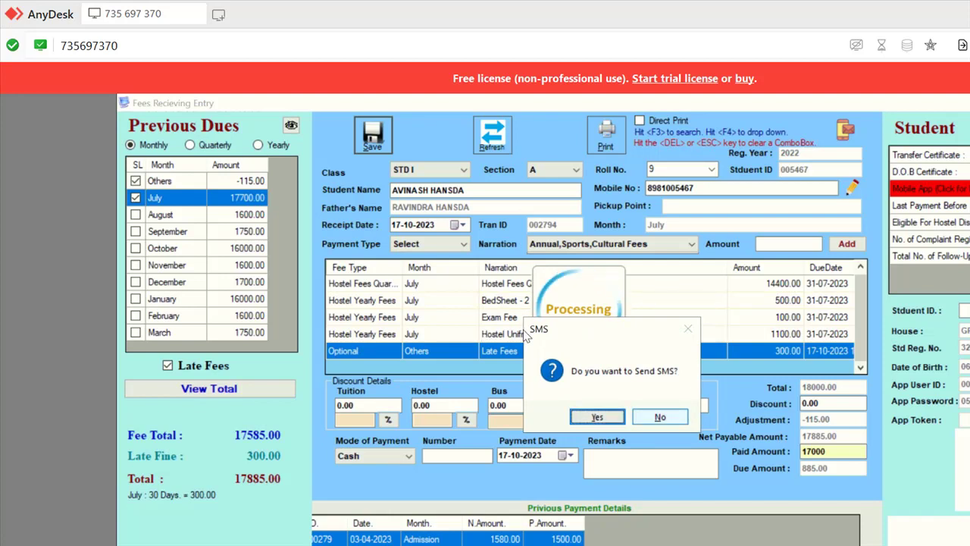
key(Return)
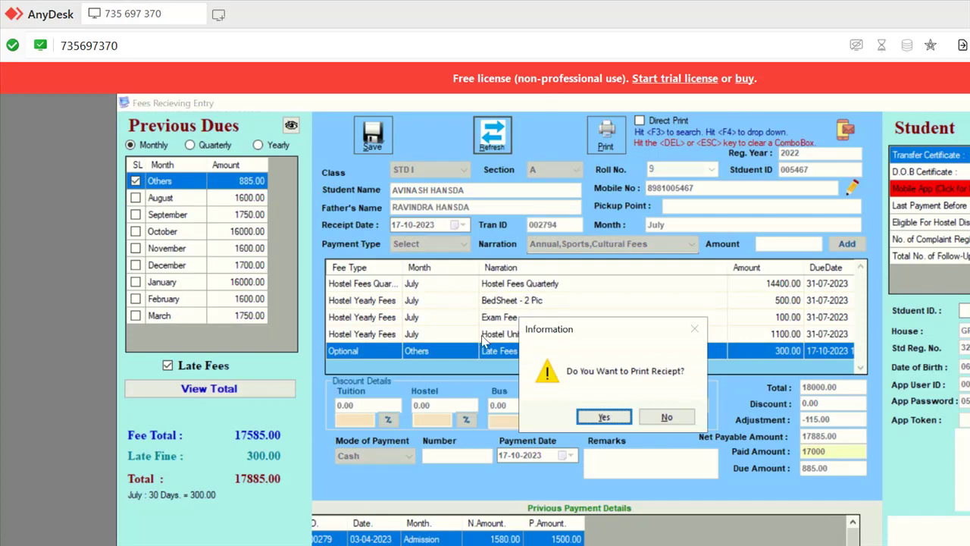
- Open the fee receipt for printing, review its fee lines and payment summary, and close the report
key(Return)
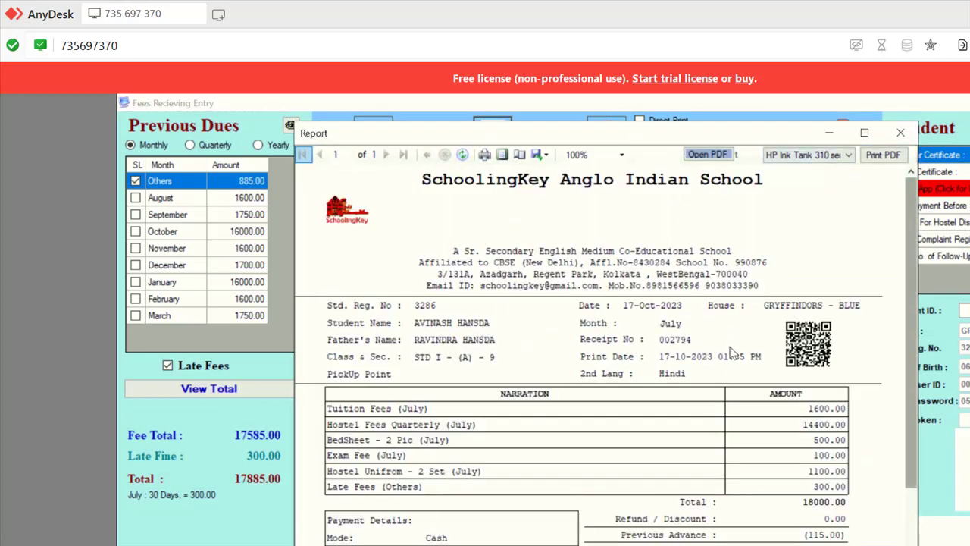
scroll(731, 394, down, 3)
scroll(729, 392, down, 2)
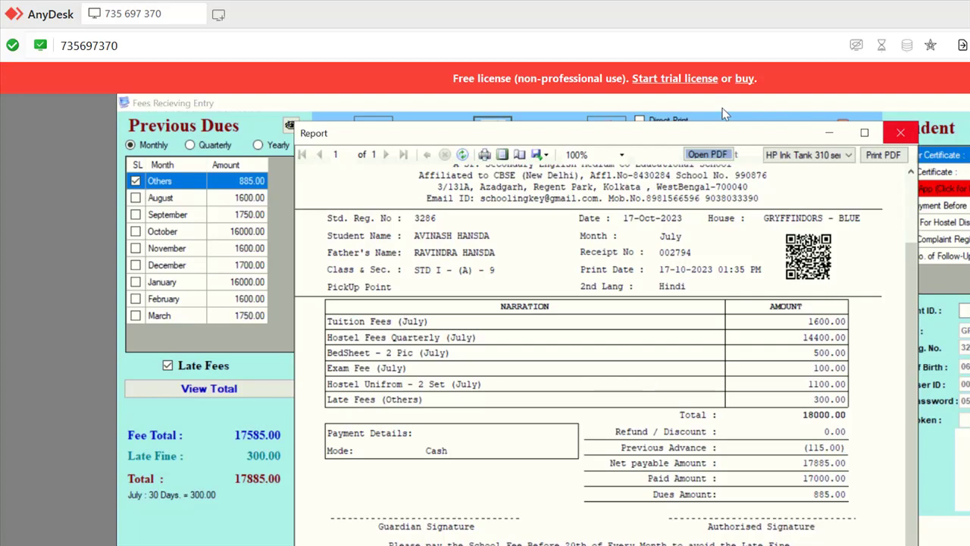
click(900, 133)
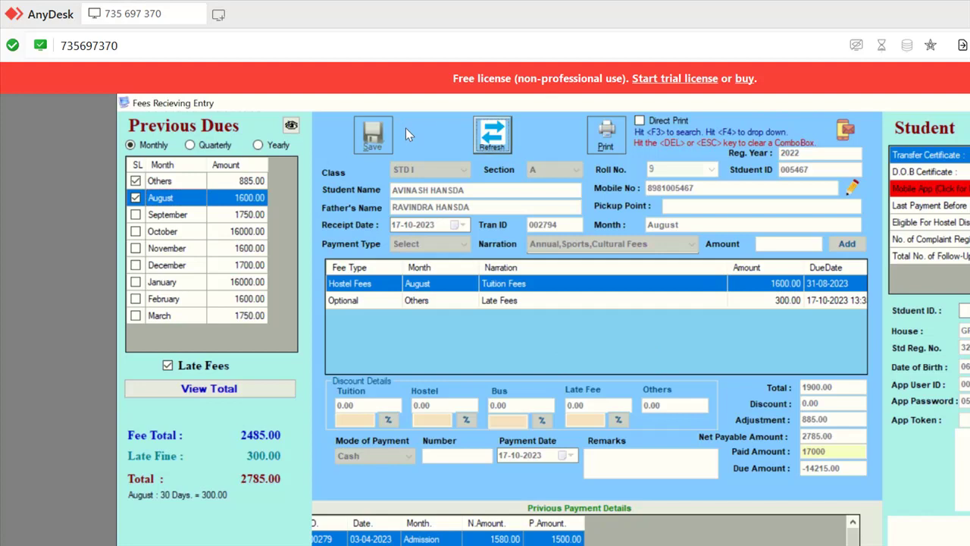
- Refresh the fee form, reload the student with roll number 9 to check the remaining dues, and leave the form
click(497, 144)
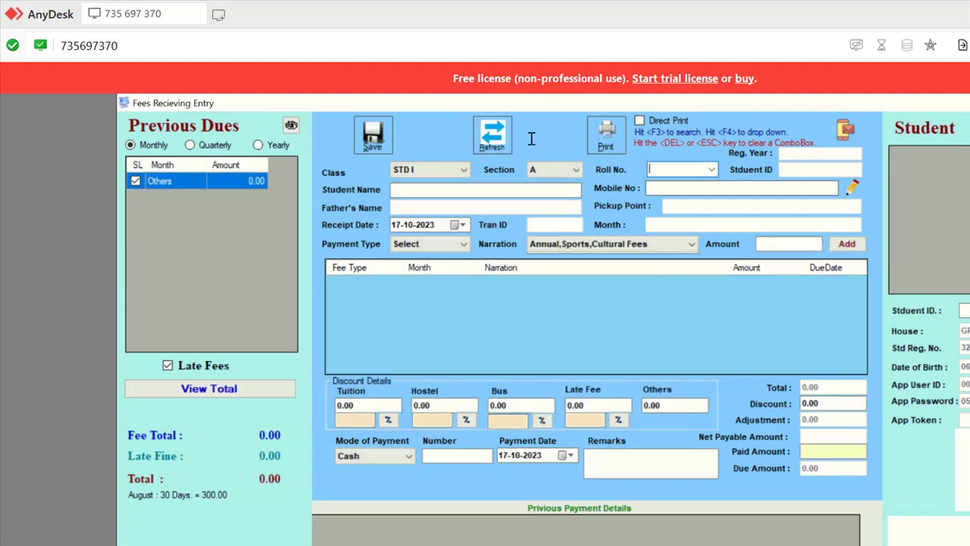
text(3)
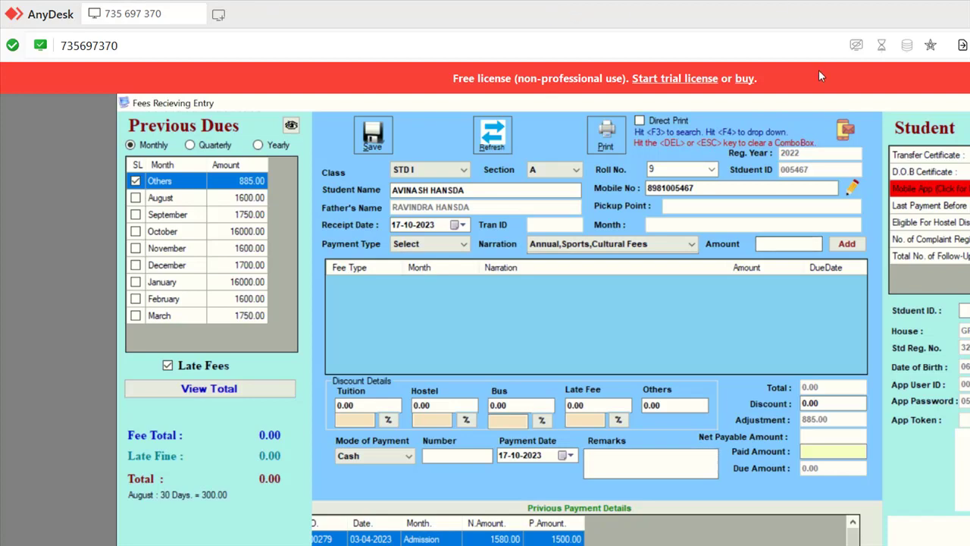
key(Escape)
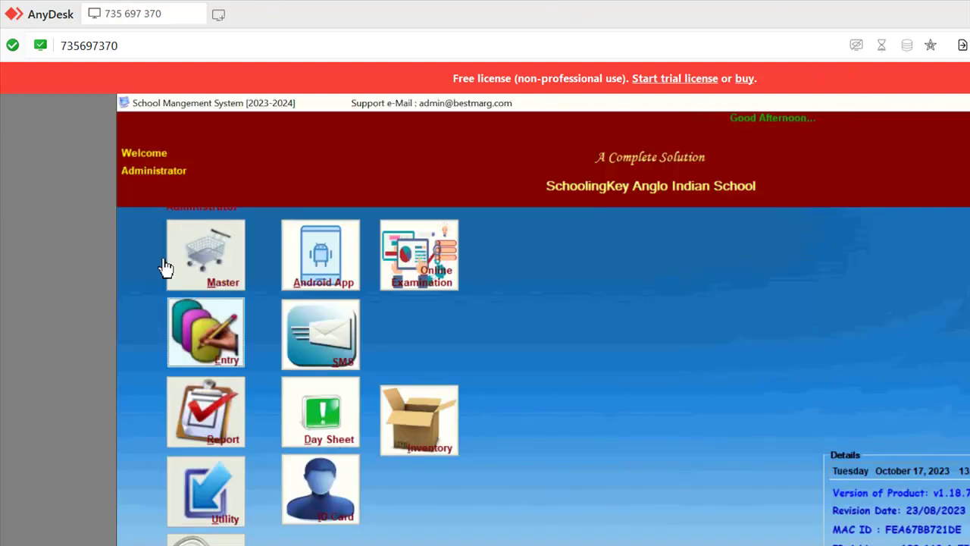
- Open the Enterance Form Distribution Entry and start adding a new record
key(Return)
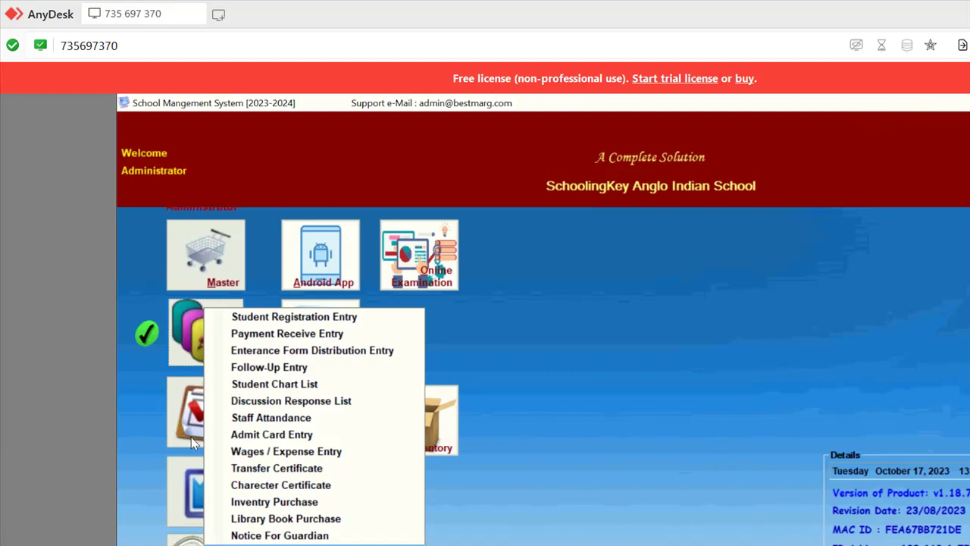
click(120, 342)
click(208, 308)
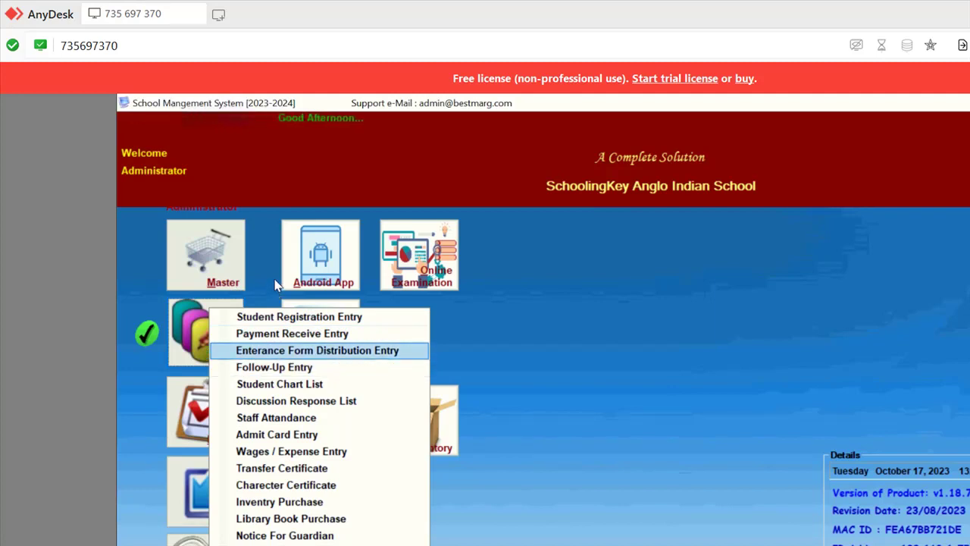
key(Return)
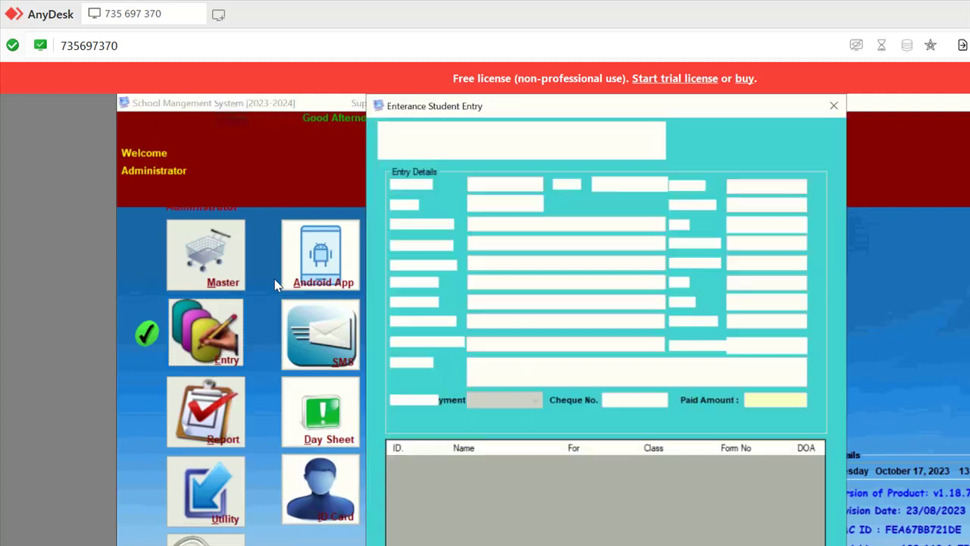
click(395, 140)
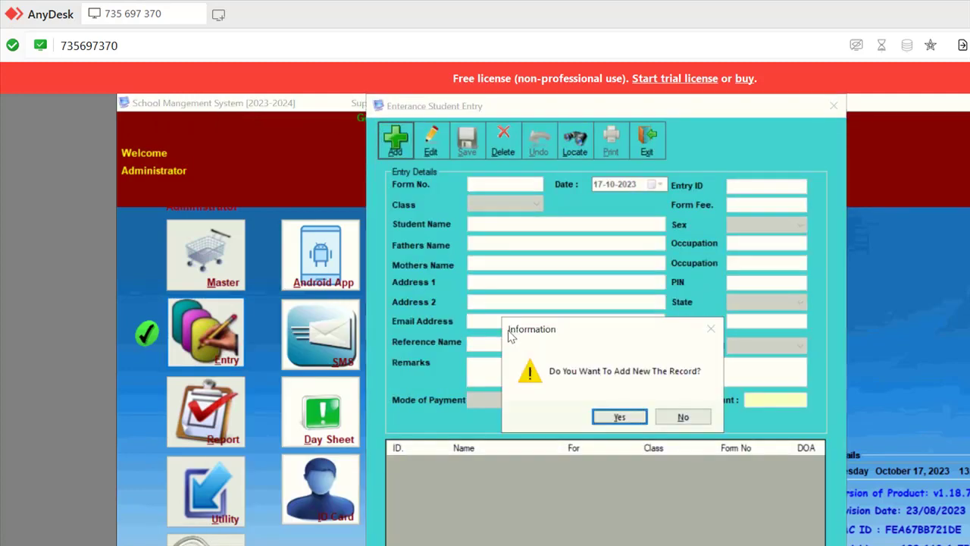
key(Return)
- Set the class of the new entrance form entry to LKG and go to the student name
key(Down)
key(Return)
key(Tab)
key(Tab)
key(Tab)
key(Tab)
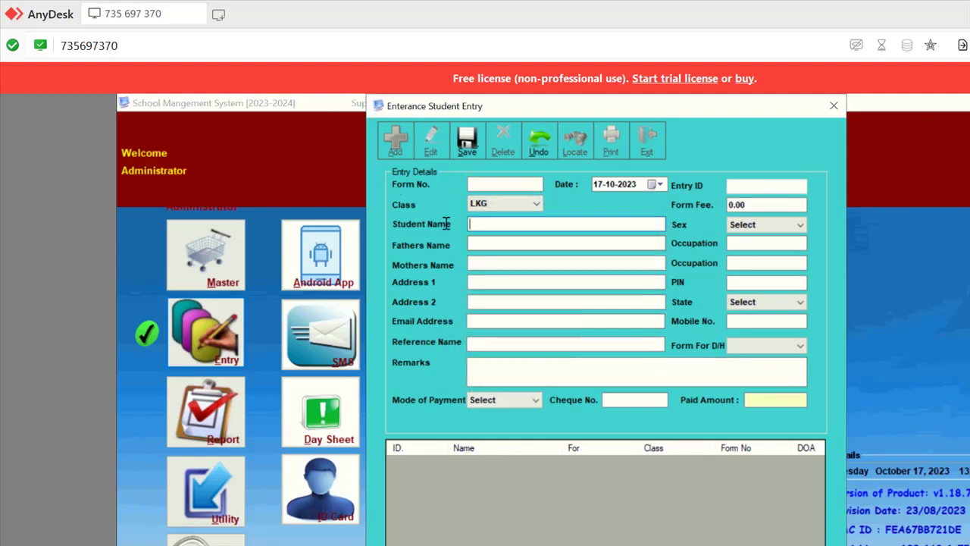
- Set the mode of payment to Cash and the paid amount to 500, and close the entrance form without saving
key(Tab)
key(Tab)
key(Tab)
key(Tab)
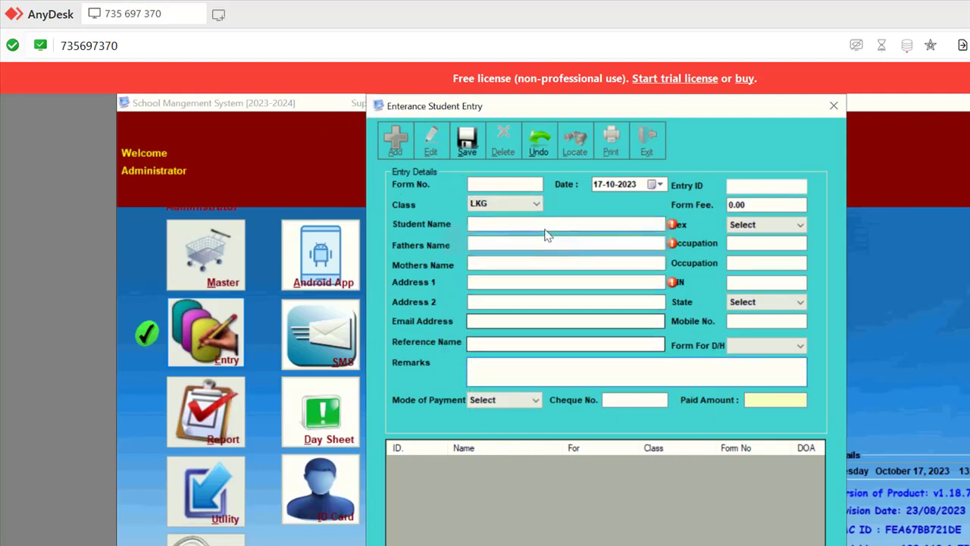
key(Tab)
key(Down)
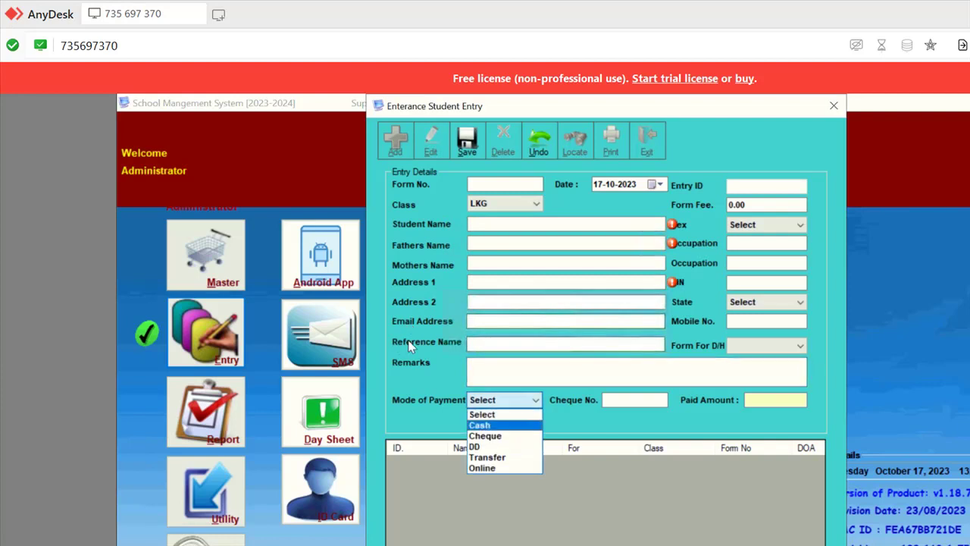
key(Return)
key(Tab)
key(Tab)
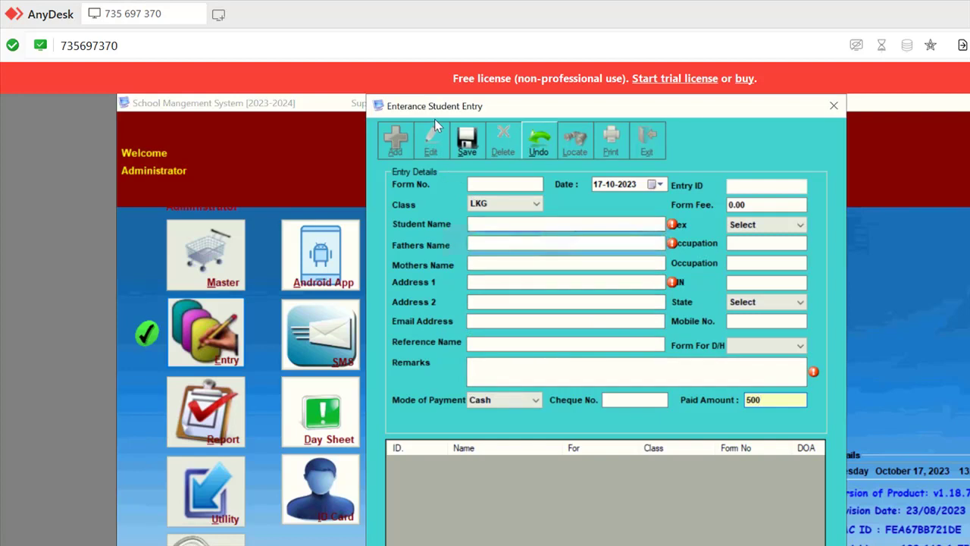
key(Escape)
key(Escape)
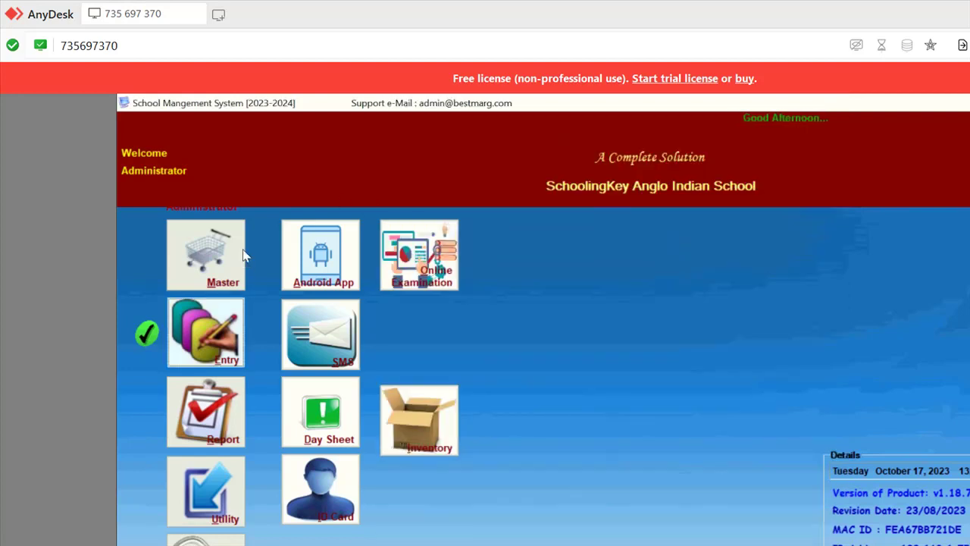
- Open the Enterance Student SMS form to view its message and class options, and close it
click(304, 312)
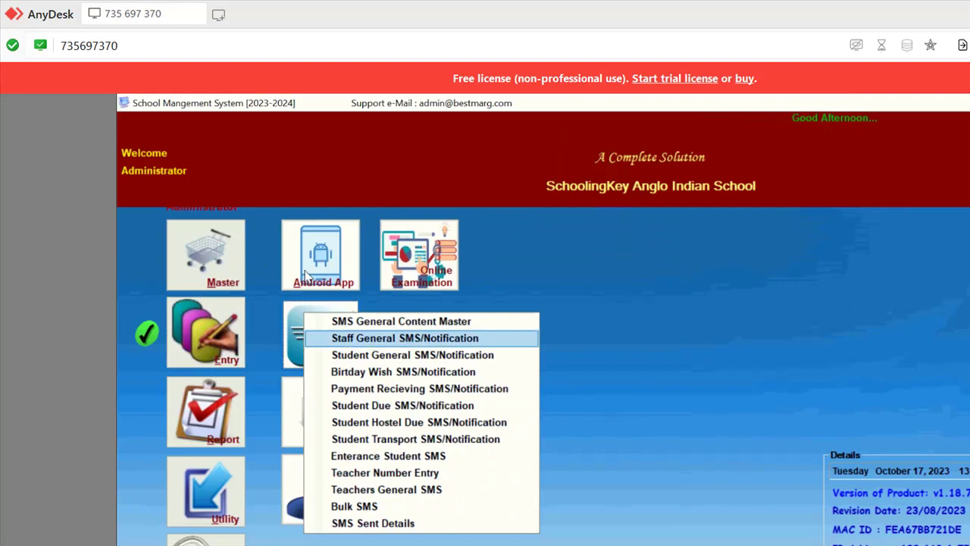
key(Down)
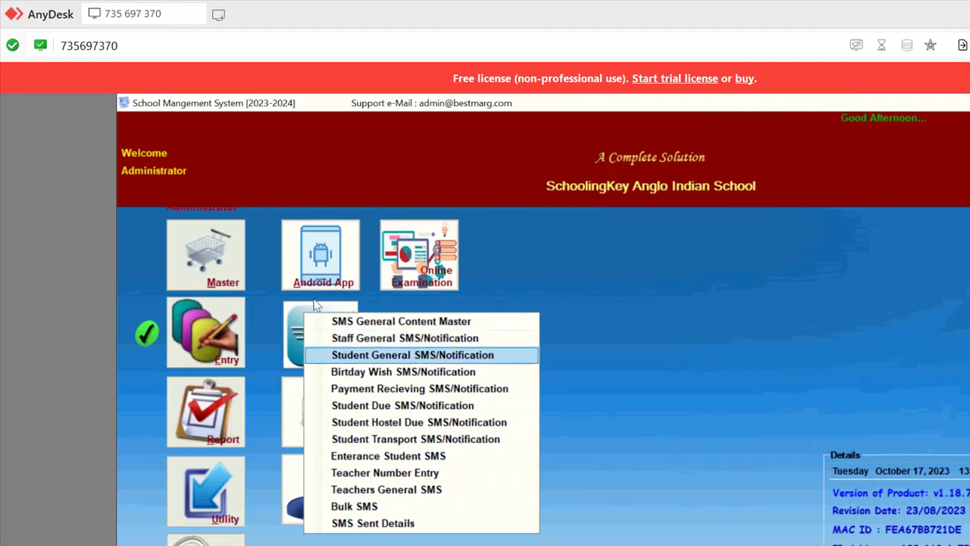
key(Down)
key(Down)
key(Down)
key(Down)
key(Down)
key(Down)
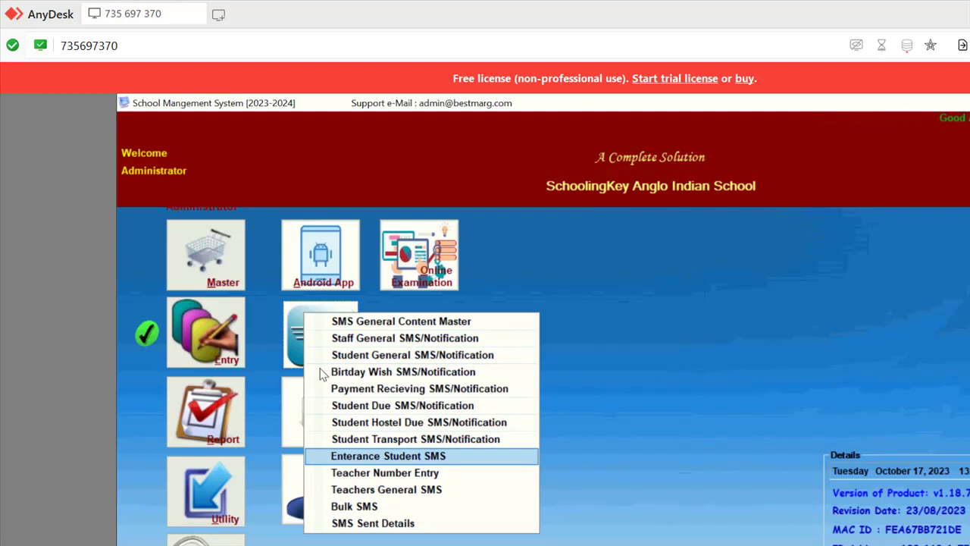
key(Return)
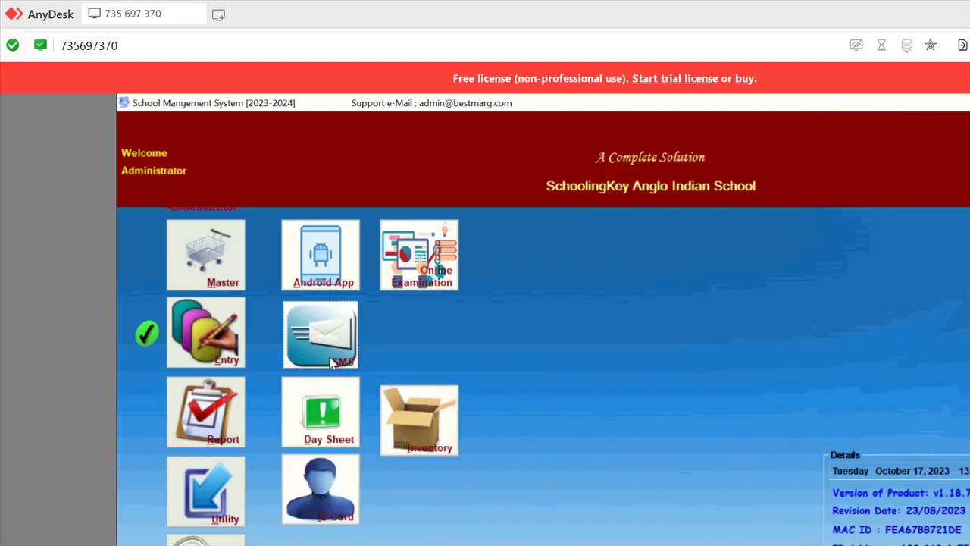
click(647, 400)
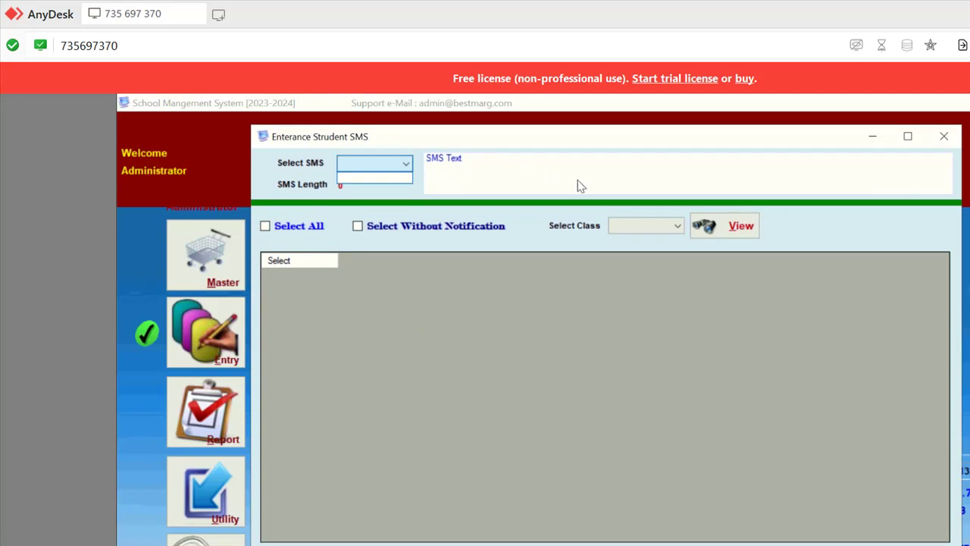
click(943, 136)
click(222, 331)
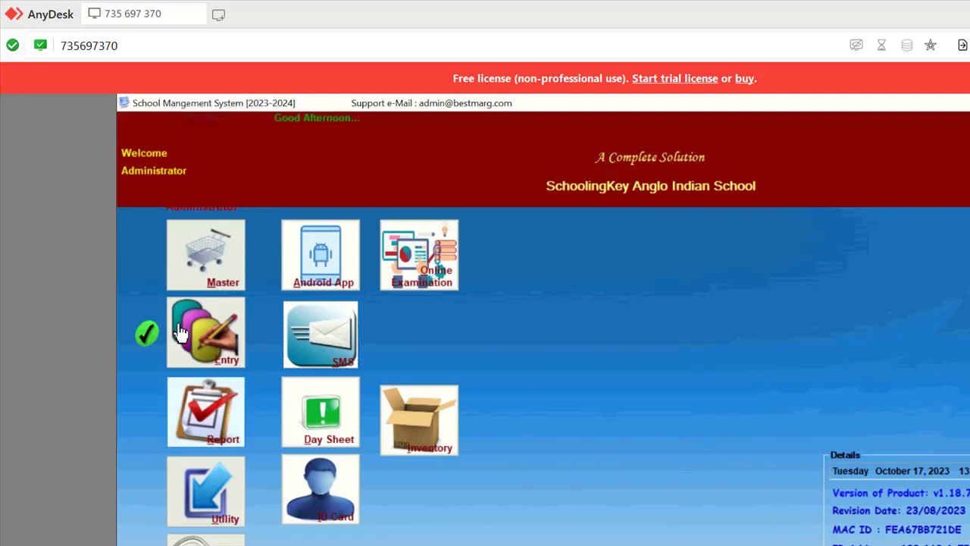
click(171, 273)
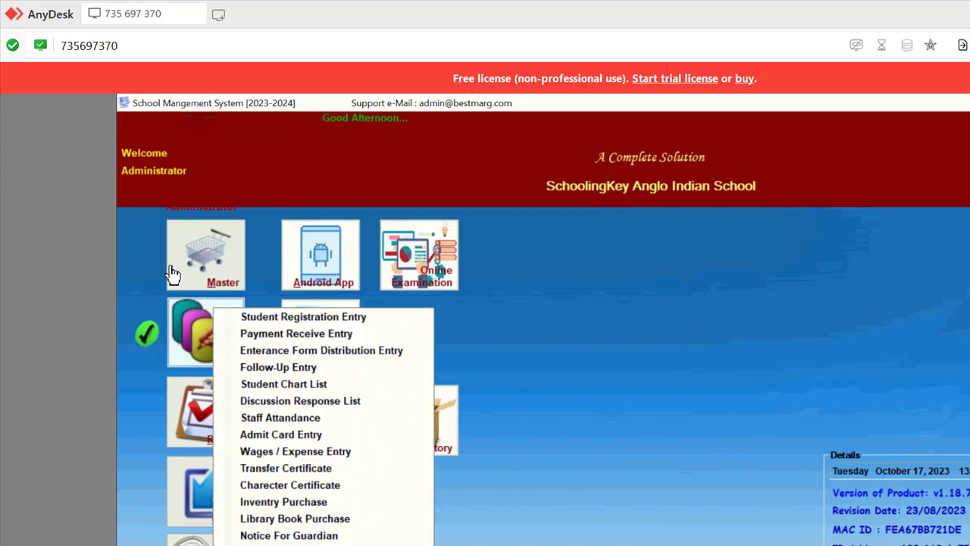
key(Down)
key(Down)
key(Up)
key(Down)
key(Down)
key(Down)
key(Up)
key(Up)
key(Up)
key(Up)
key(Down)
key(Down)
key(Down)
key(Down)
key(Down)
key(Down)
key(Down)
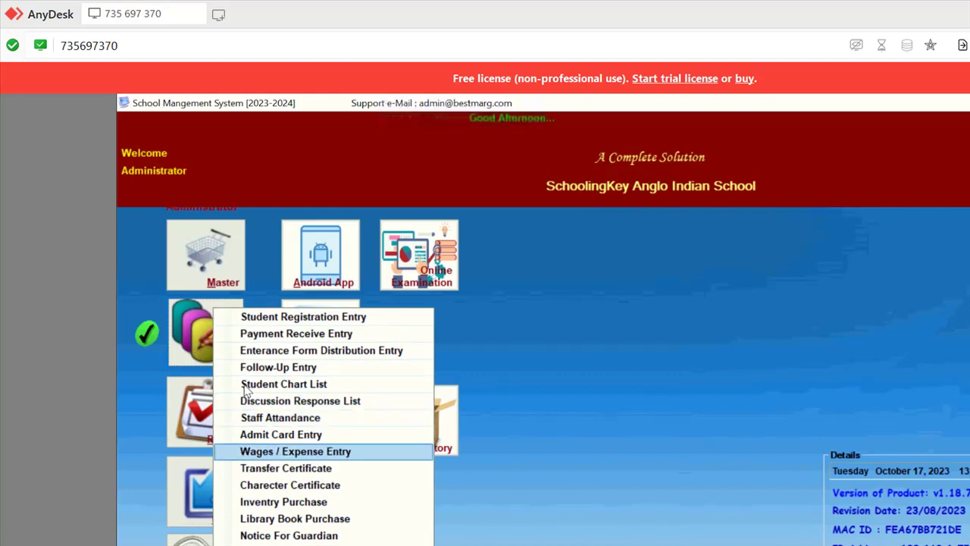
key(Down)
key(Down)
key(Up)
key(Up)
key(Up)
key(Up)
key(Up)
key(Up)
key(Up)
key(Up)
key(Up)
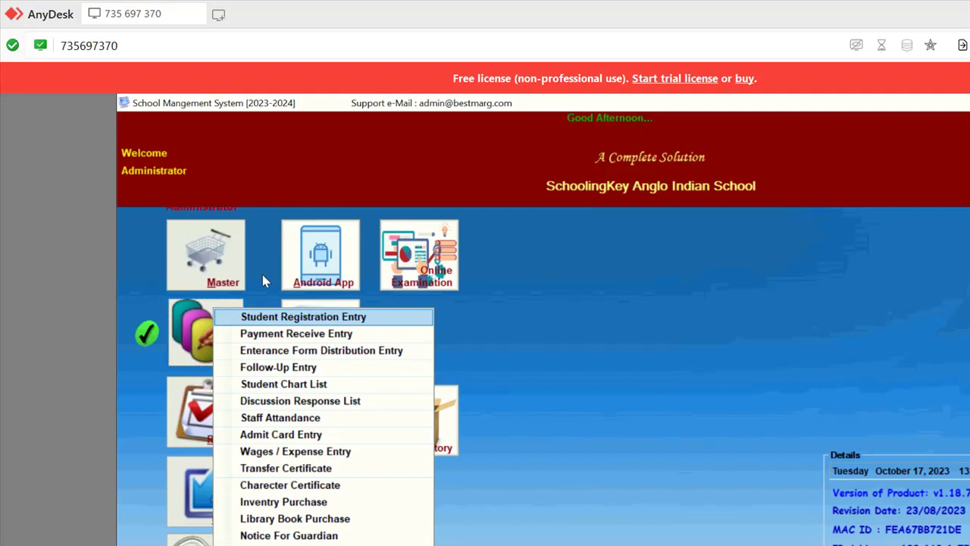
key(Down)
key(Down)
key(Down)
key(Down)
key(Down)
key(Down)
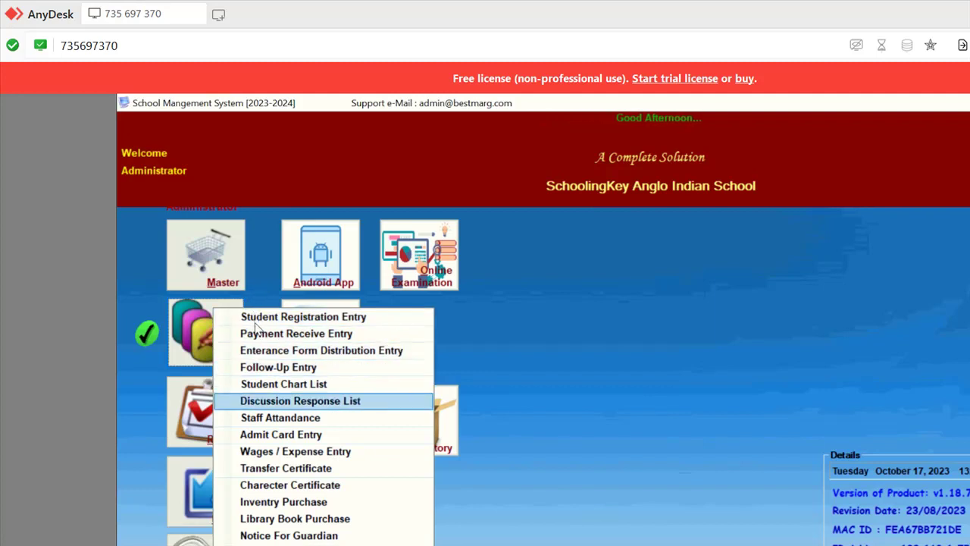
key(Down)
key(Down)
key(Down)
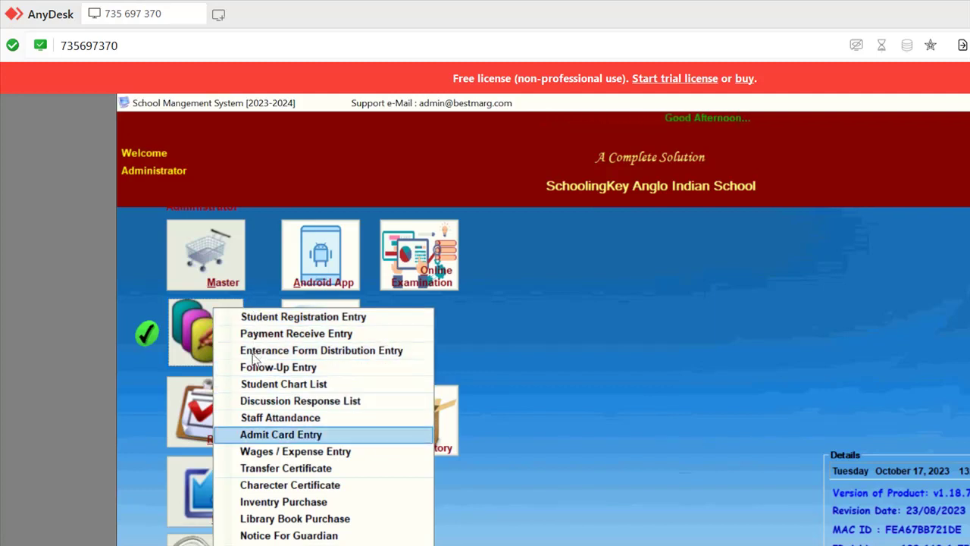
key(Down)
key(Down)
key(Down)
key(Down)
key(Down)
key(Down)
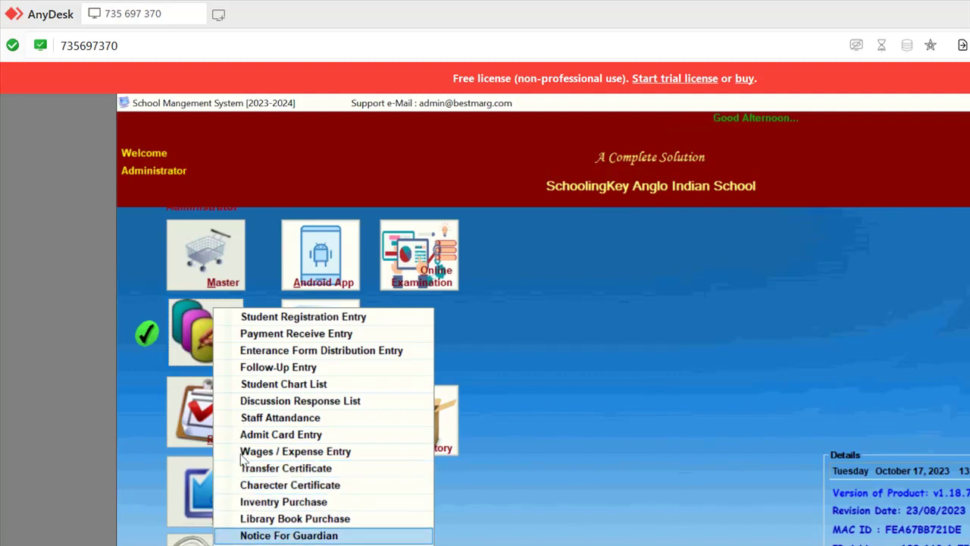
key(Escape)
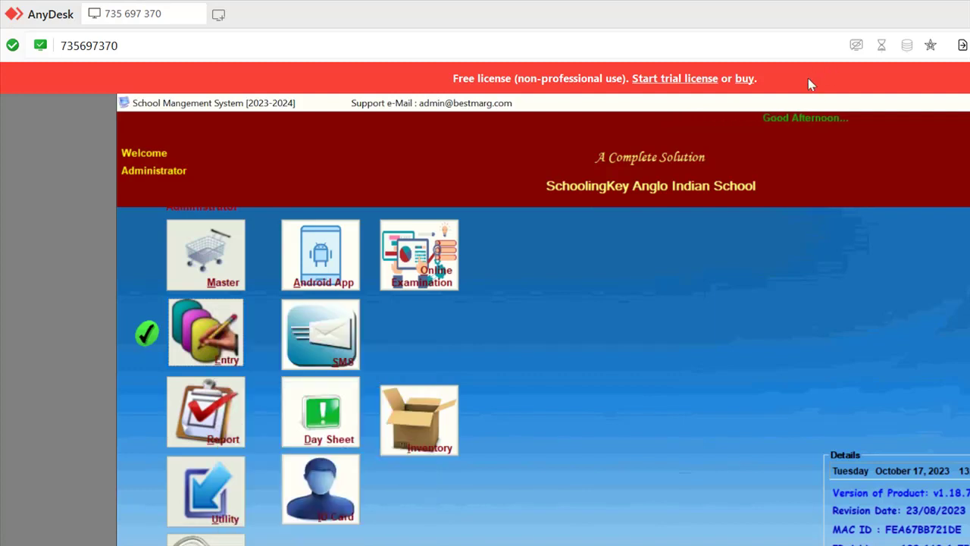
- Launch SMS again from the remote desktop and proceed with the 2023-2024 session
key(super+d)
key(Return)
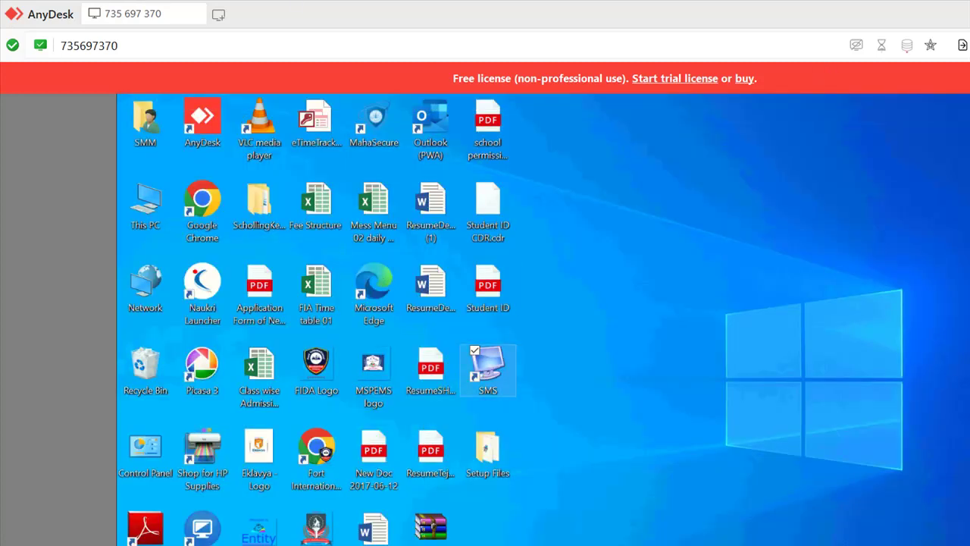
key(alt+Down)
key(Return)
key(Return)
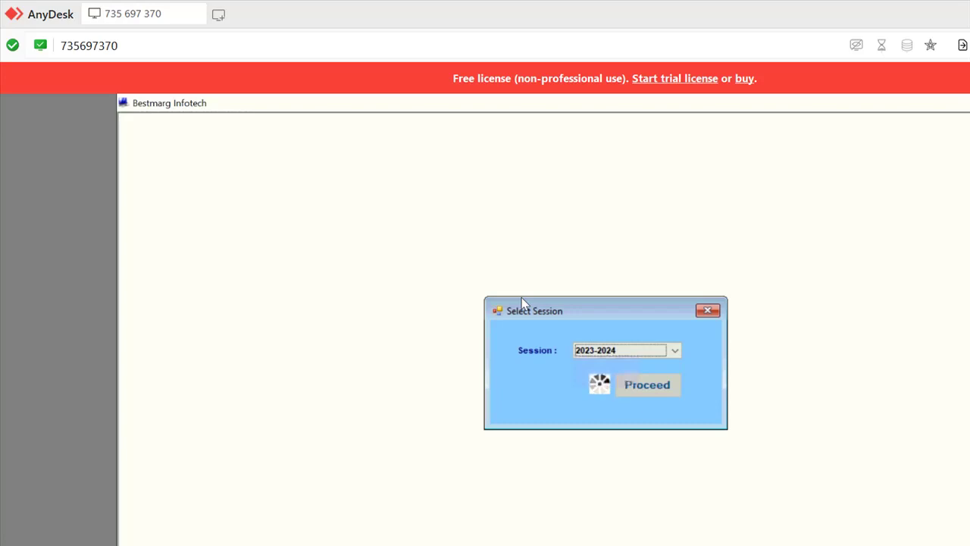
- Set the user type of the login form to Financial User and go to the user ID
key(shift+Tab)
key(shift+Tab)
key(alt+Down)
key(Up)
key(Down)
key(Down)
key(Return)
key(Tab)
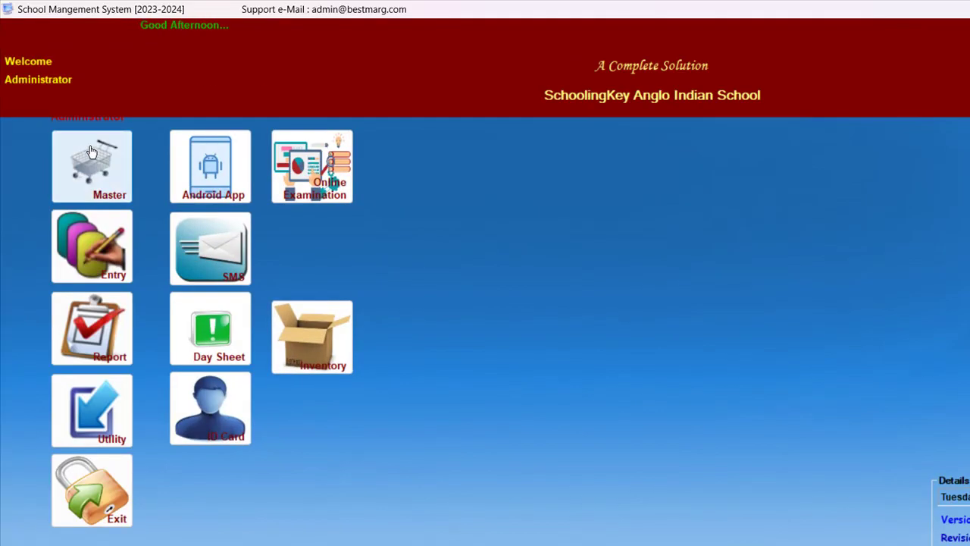
- Open the User Master from the administrator window, view the details of the user with ID fuser, and close it
click(89, 152)
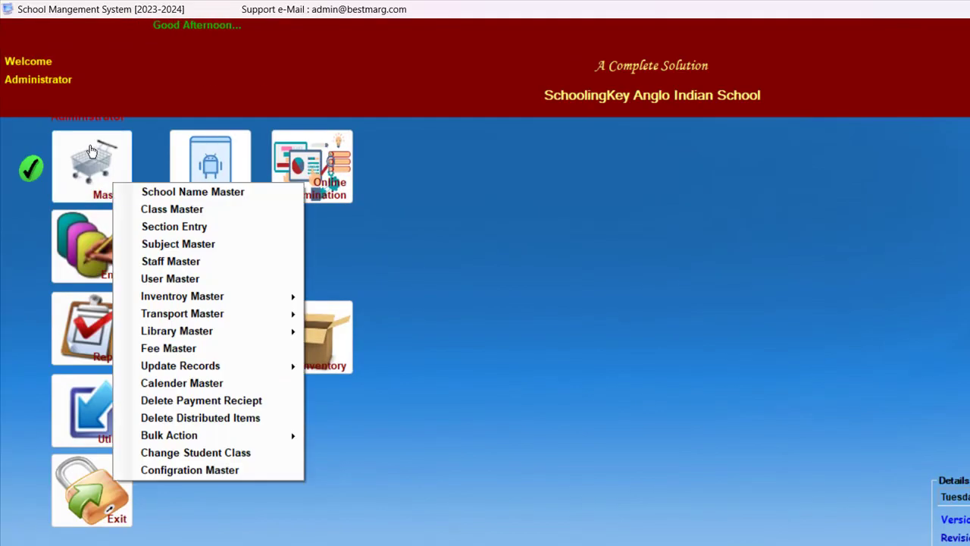
click(146, 226)
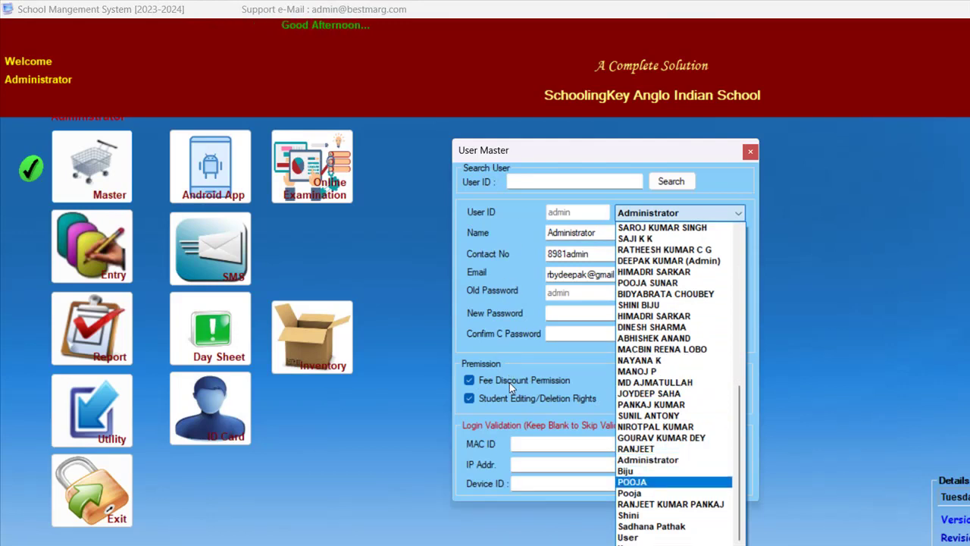
key(Return)
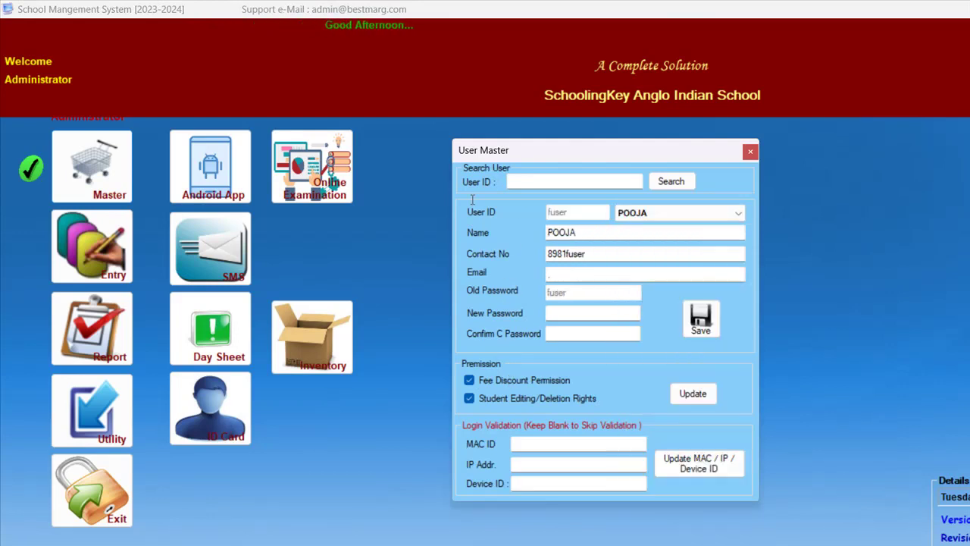
key(Tab)
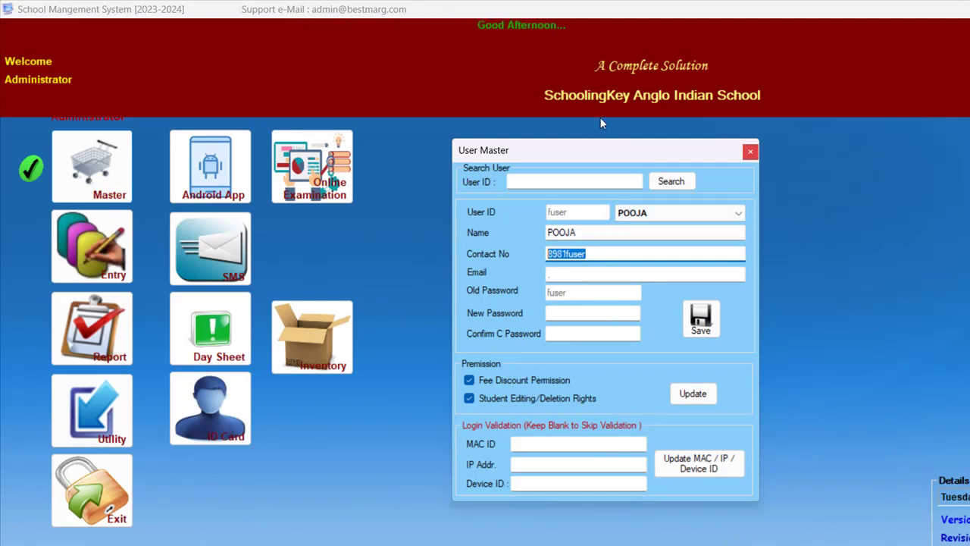
key(Escape)
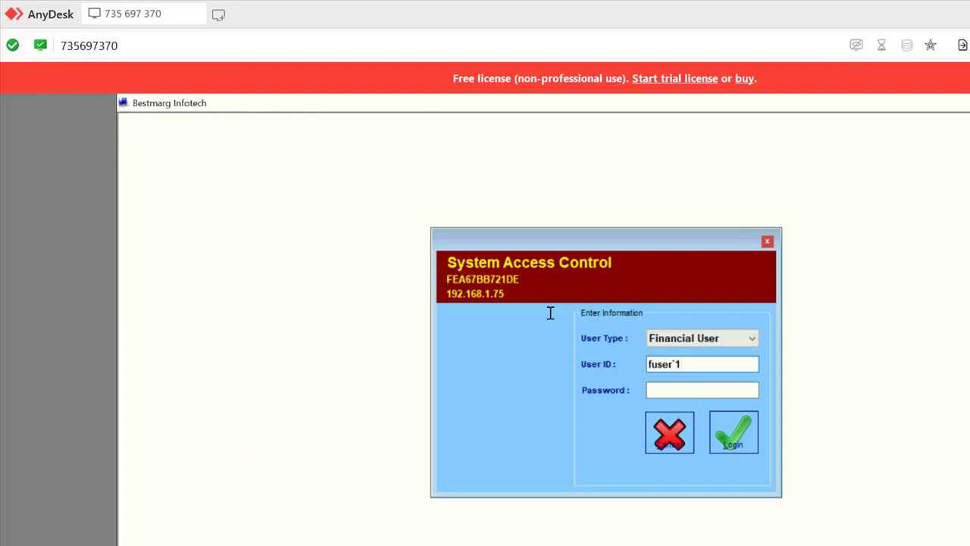
- Try to log in as Financial User with the user ID fuser and the account password, and dismiss the message
key(Tab)
text(*********)
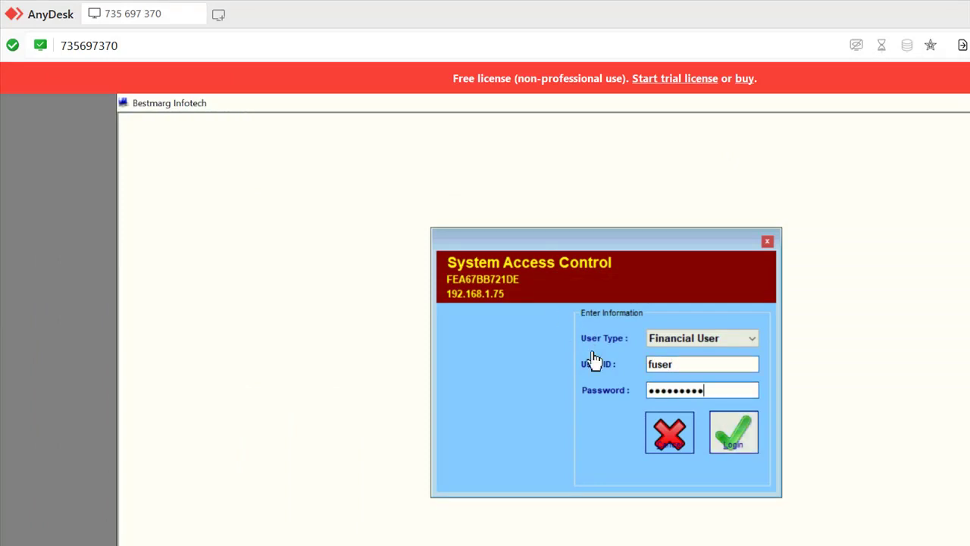
key(Return)
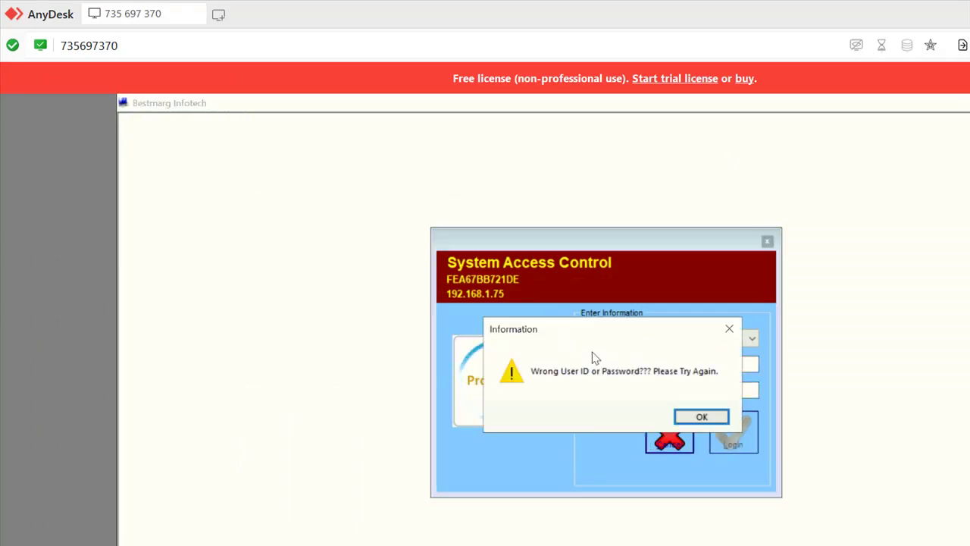
key(Return)
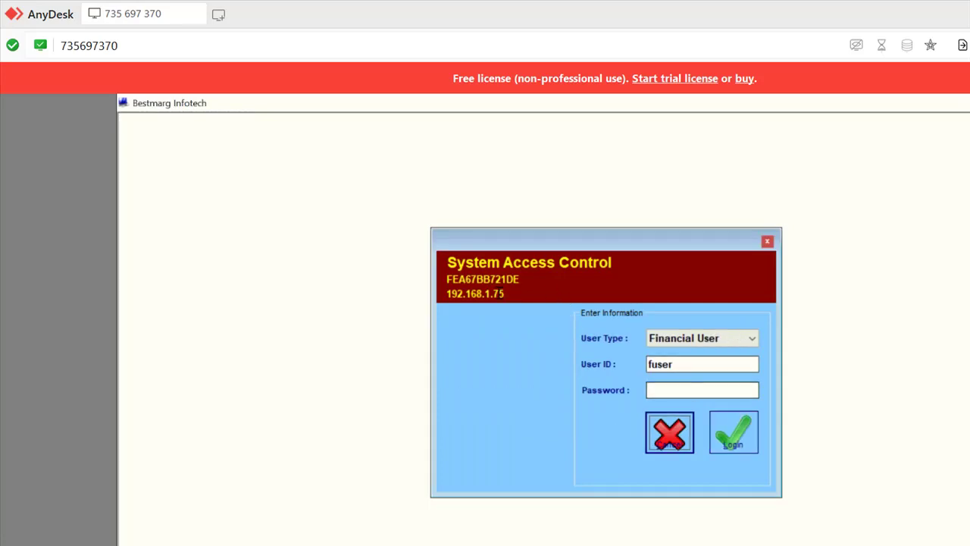
- Try to log in as Financial User with the user's first name as user ID and the account password, and dismiss the message
text(POOJA)
key(Tab)
text(*********)
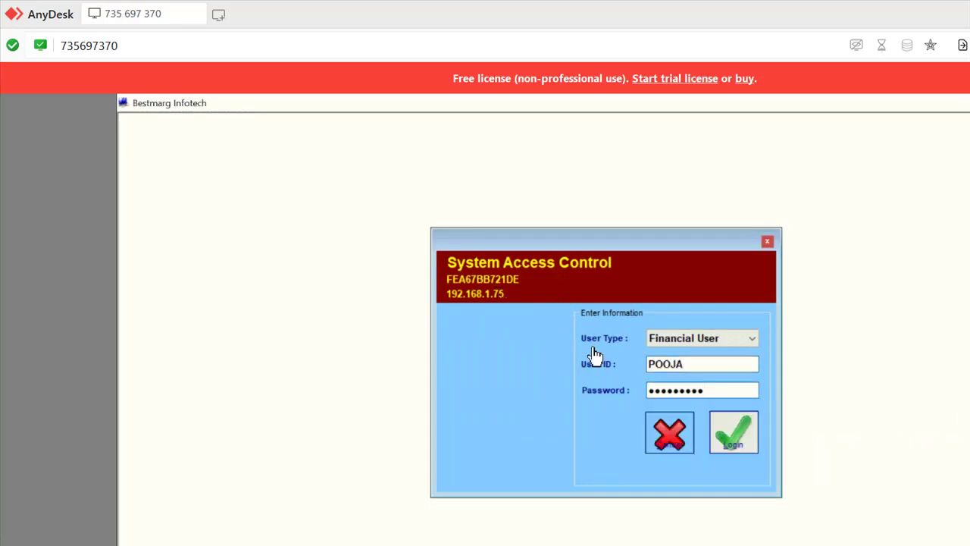
key(Return)
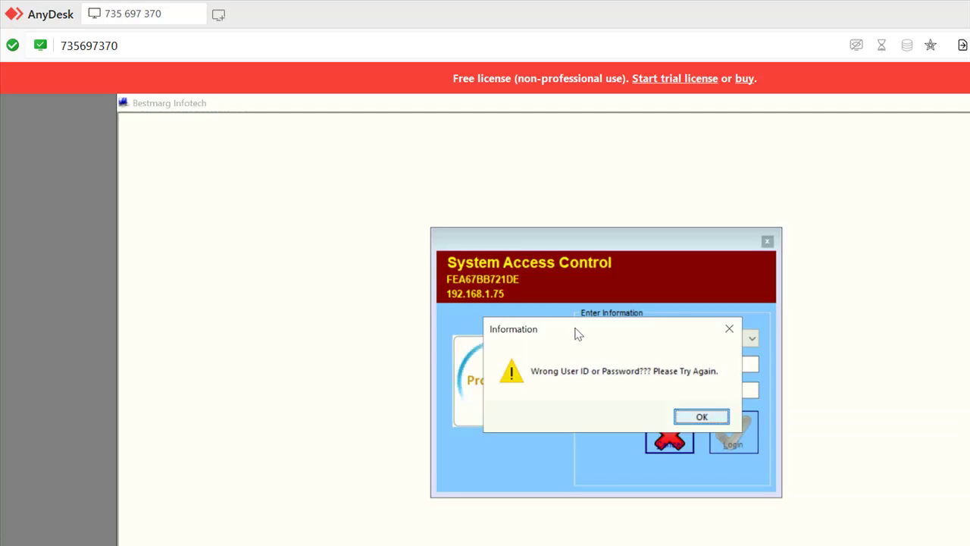
key(Return)
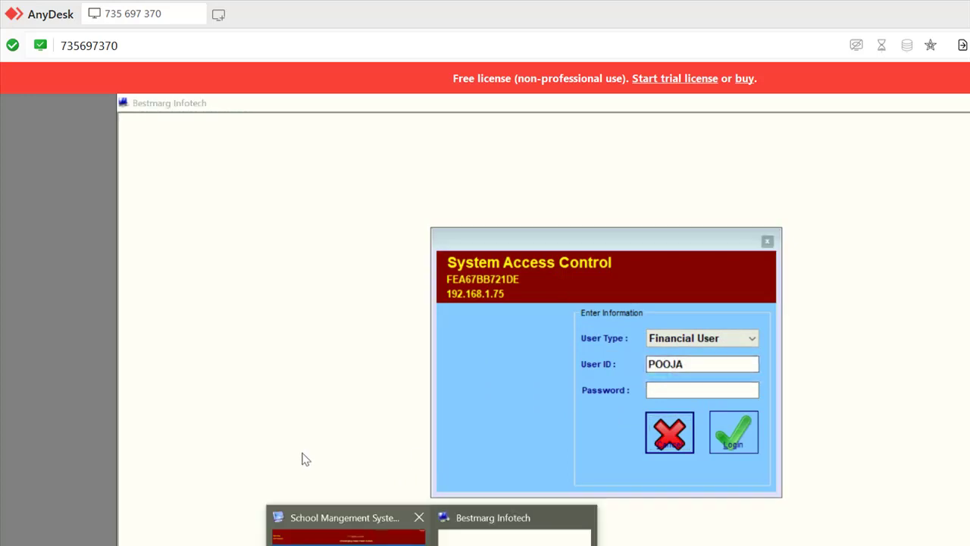
- Reopen the User Master in the administrator window and examine the other same-named user's user ID and contact details
click(344, 526)
click(177, 212)
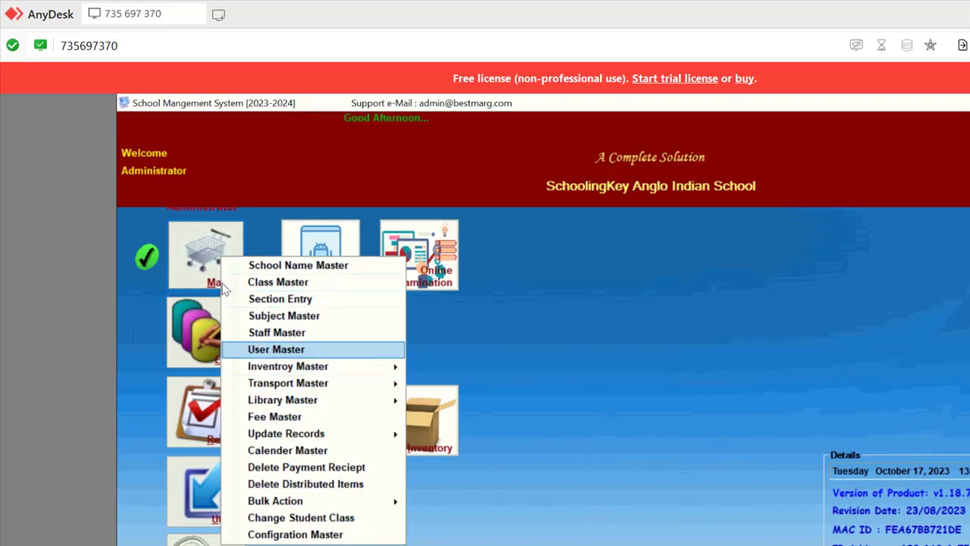
key(Return)
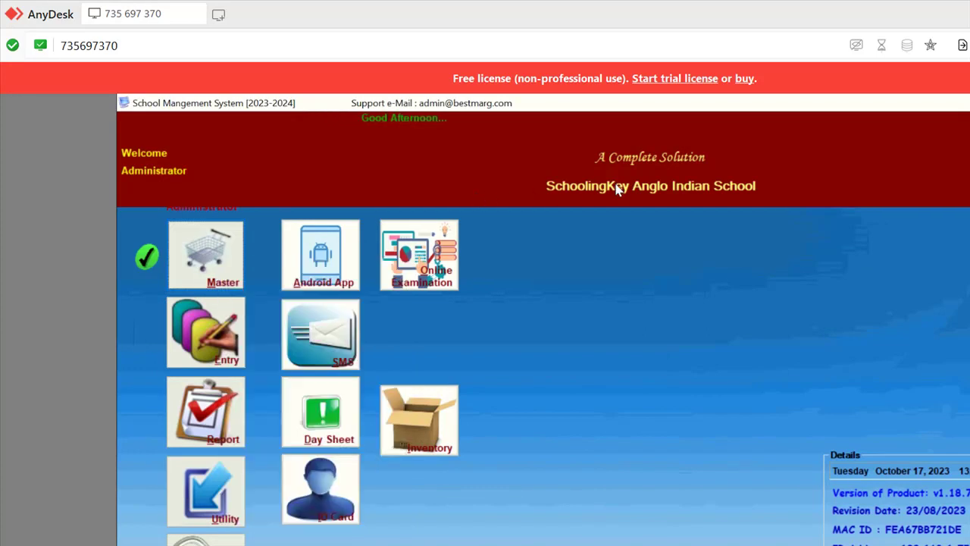
click(698, 248)
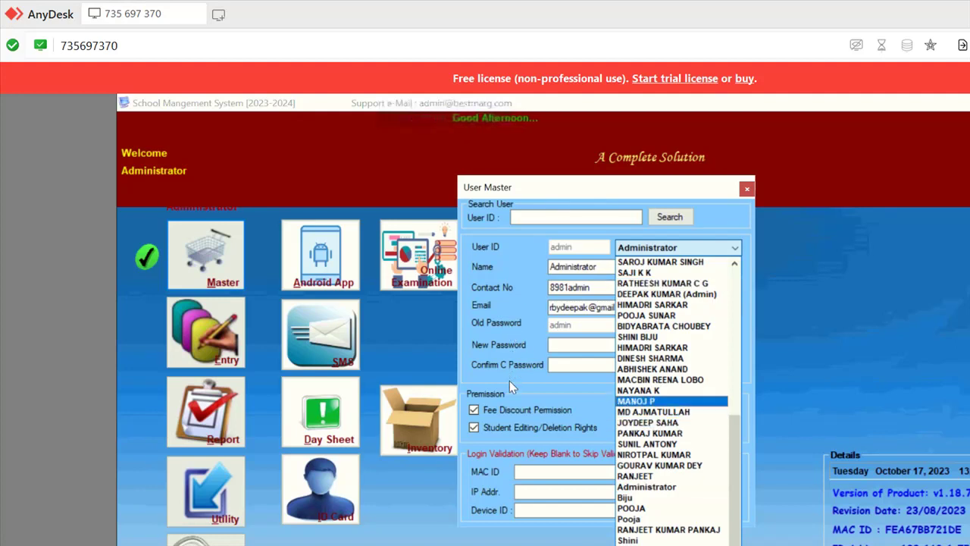
click(630, 519)
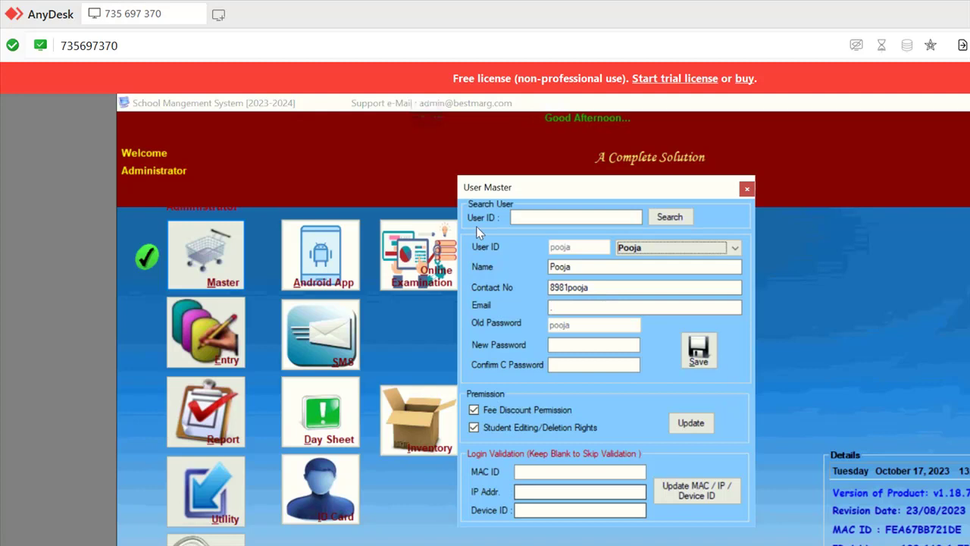
mouse_move(597, 284)
mouse_down()
mouse_move(459, 284)
mouse_move(593, 291)
mouse_up()
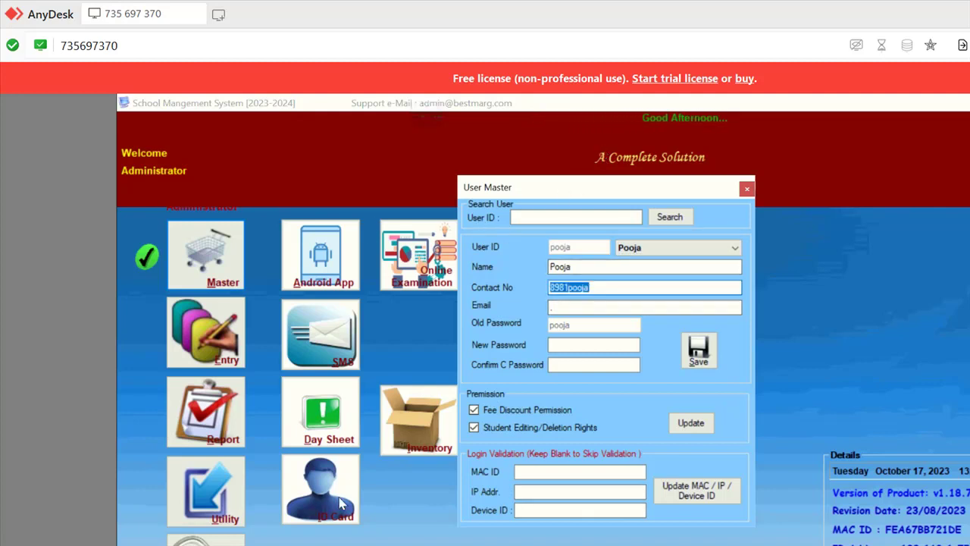
- Return to the login form and reset the user type to Administrator and back to Financial User to clear the fields
click(385, 483)
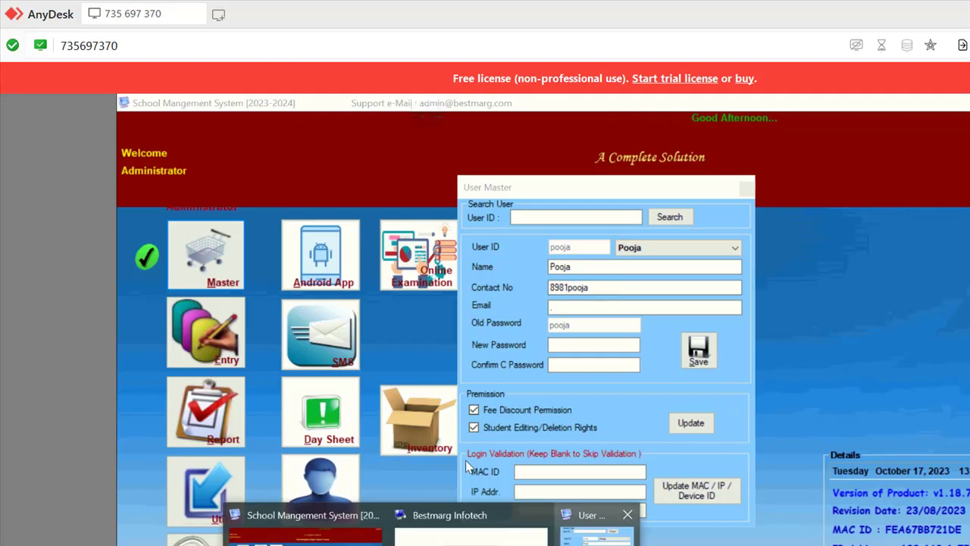
click(466, 460)
click(373, 466)
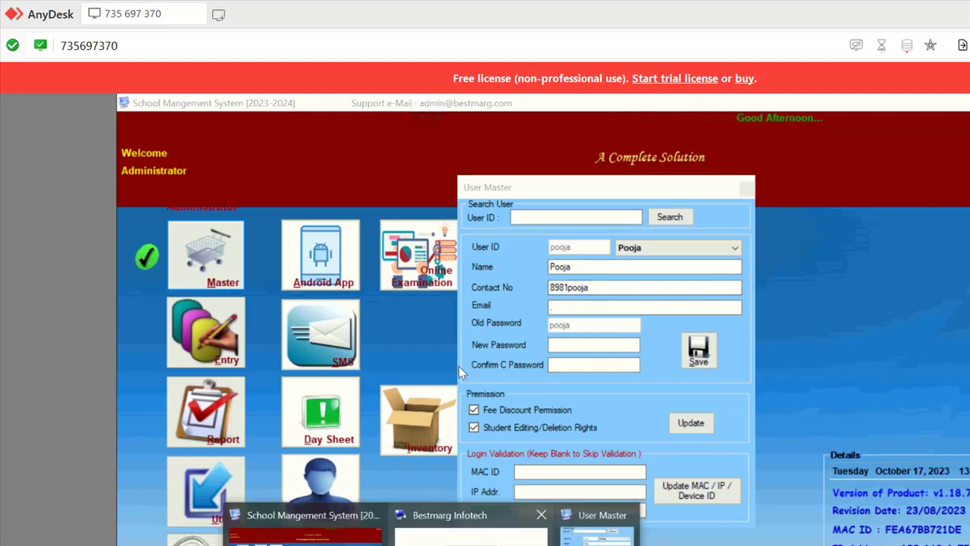
click(468, 527)
click(688, 339)
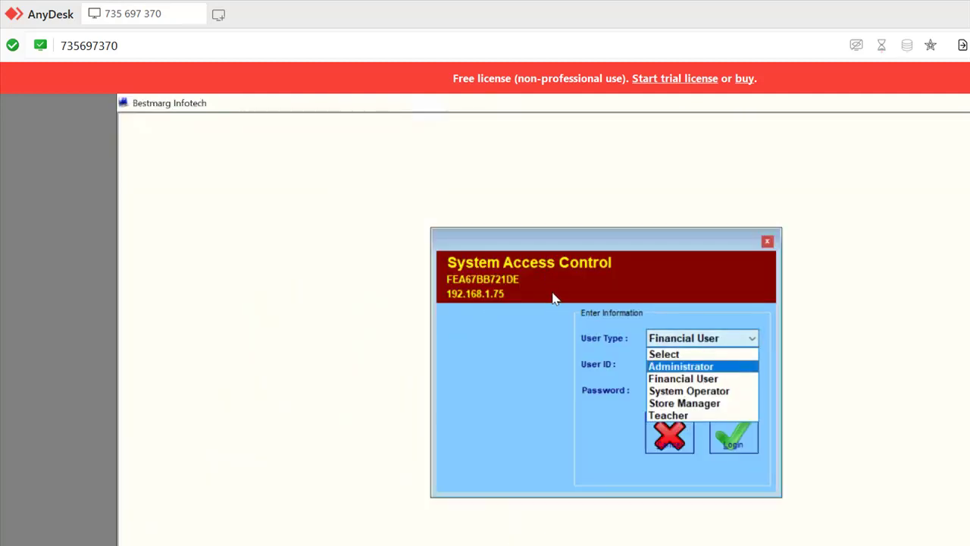
click(690, 367)
click(695, 339)
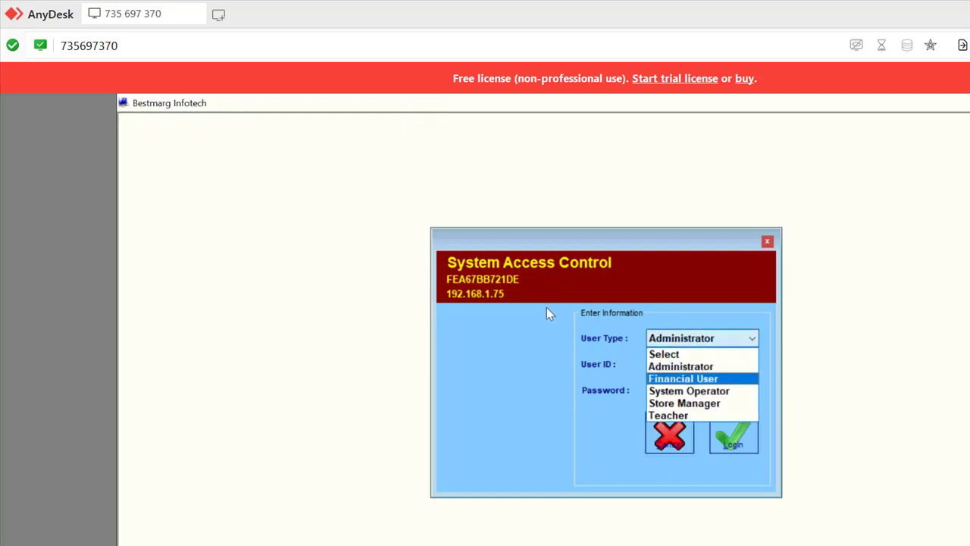
key(Return)
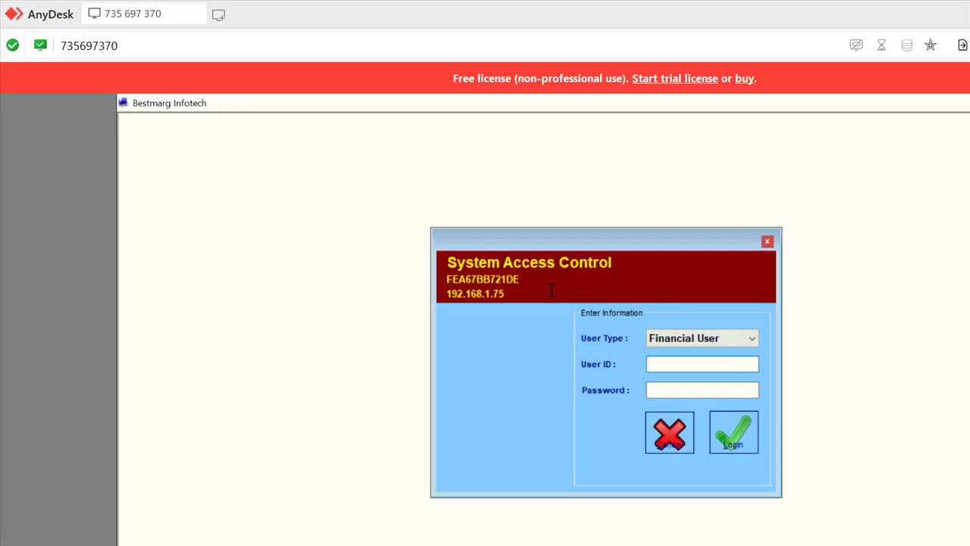
- Enter the user ID from the User Master record and the password, try to log in, and dismiss the message
key(Return)
text(•••••••••)
key(Return)
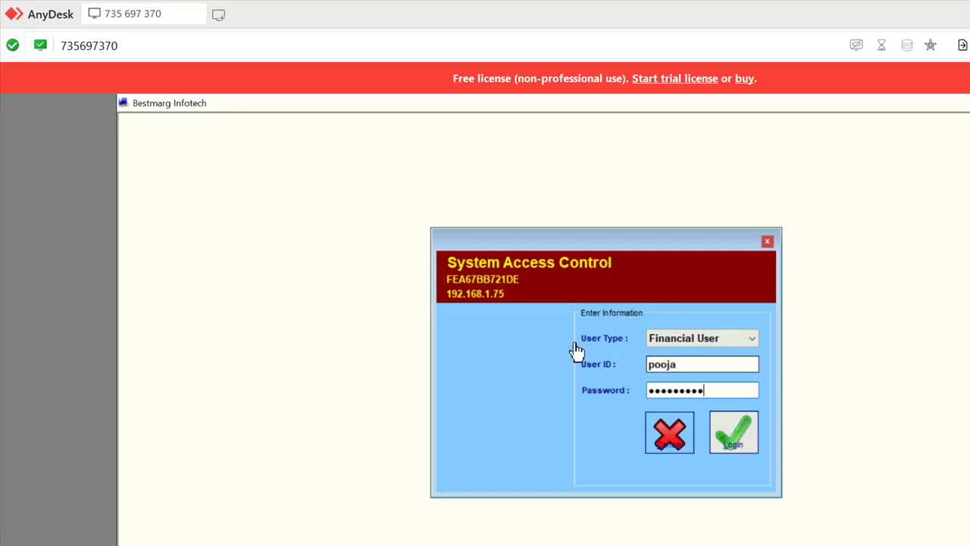
key(Return)
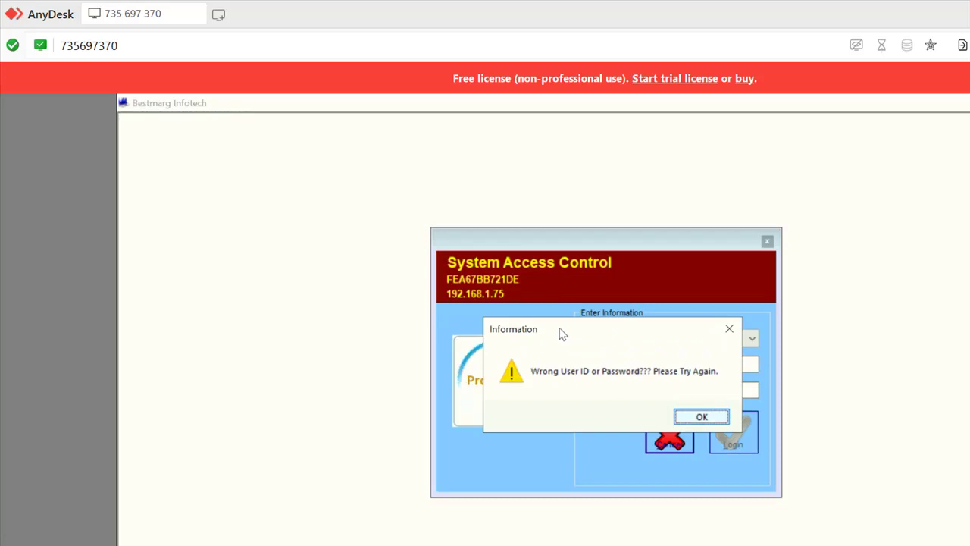
key(Return)
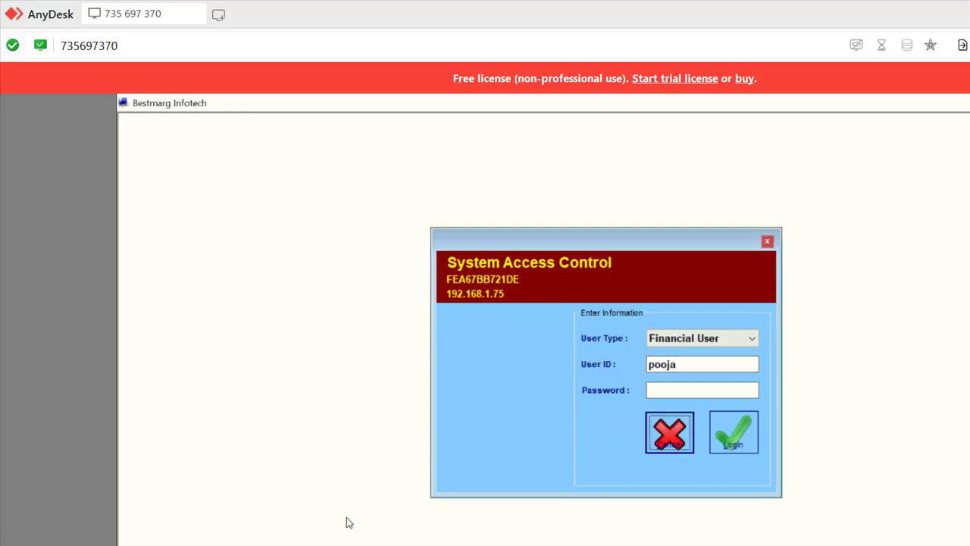
- Check the selected user's details in the User Master again and return to the login form
mouse_move(352, 500)
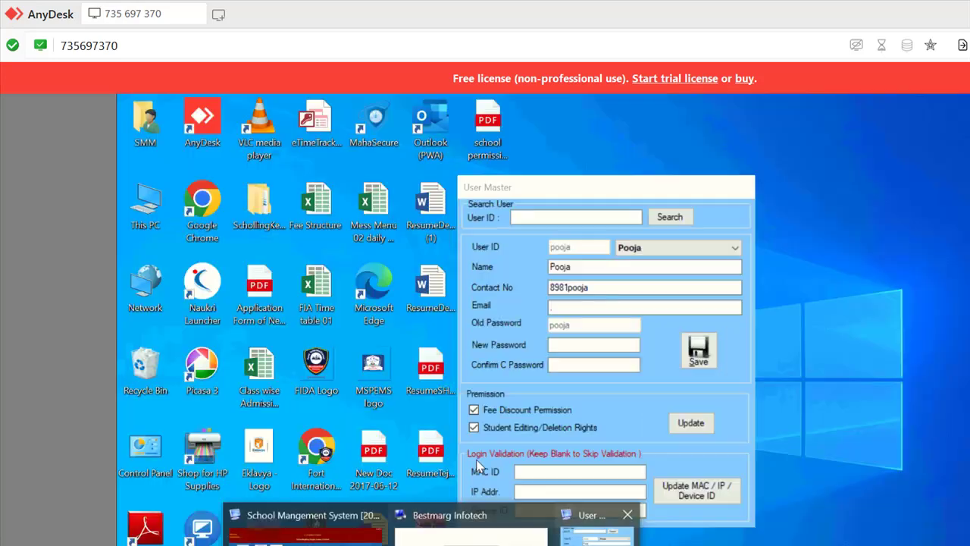
click(476, 459)
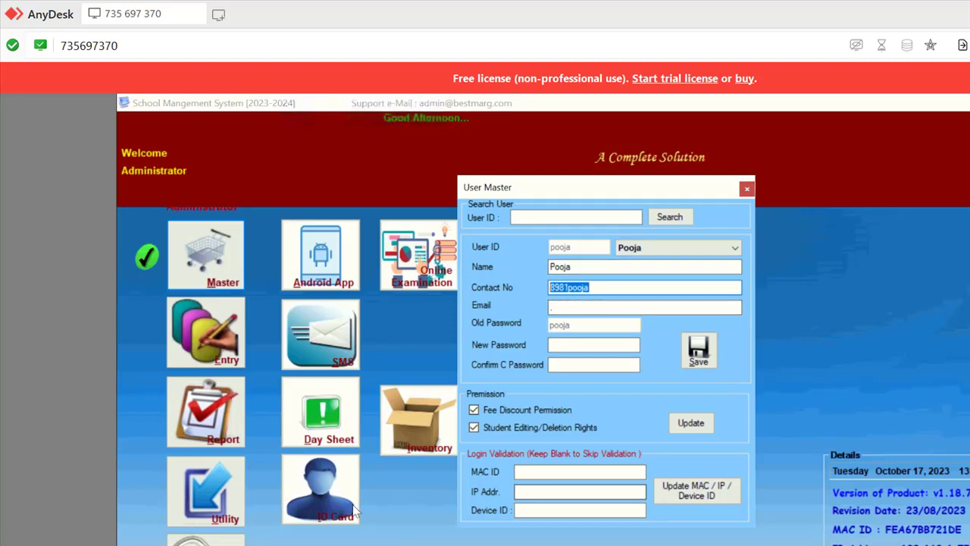
click(422, 544)
click(455, 530)
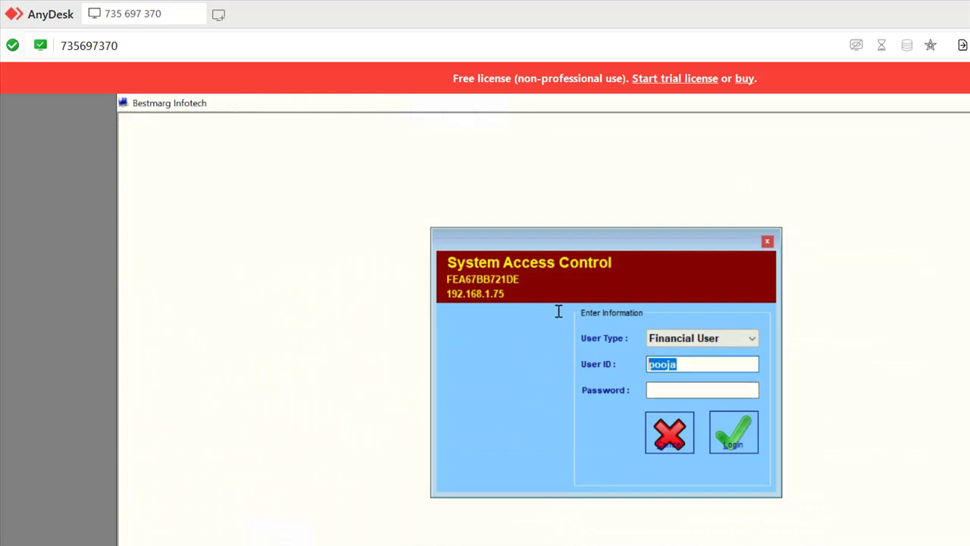
- Enter the account password again, log in as Financial User, and bring the new School Management System window to the front
key(Tab)
text(*****)
key(Return)
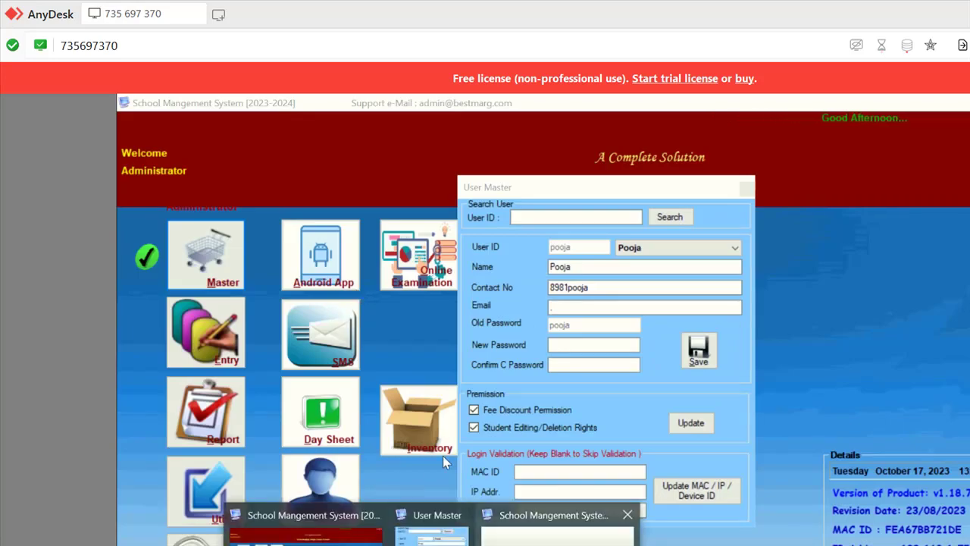
click(559, 517)
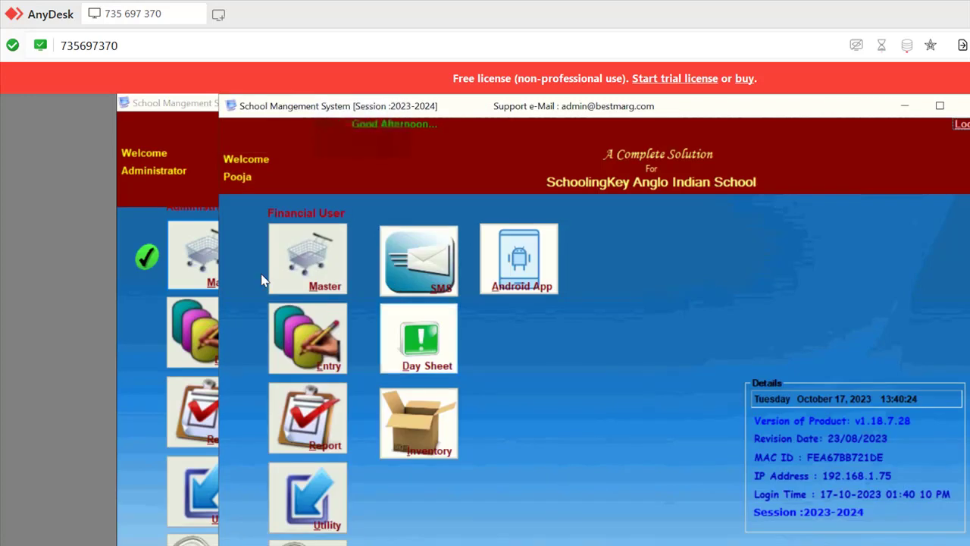
- Maximize the Financial User window and show its Entry options
click(327, 342)
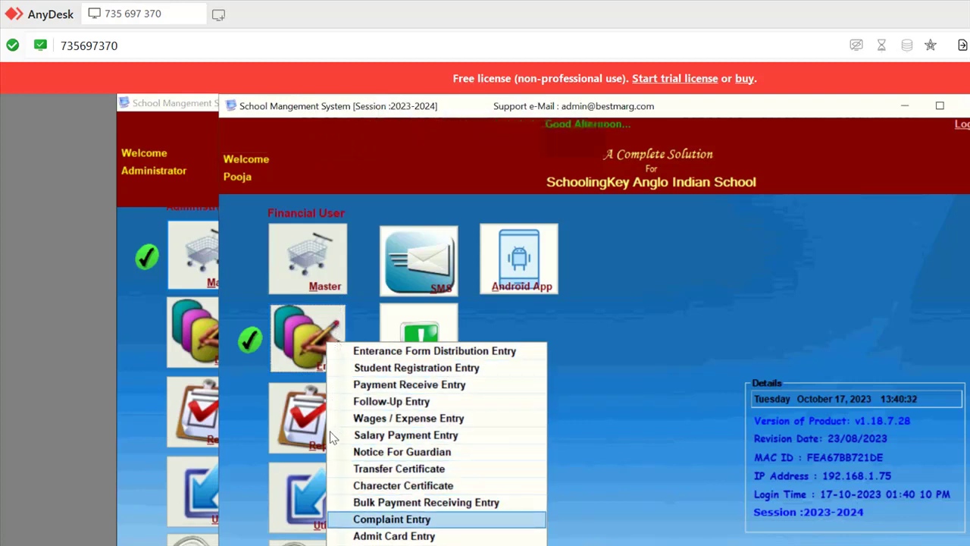
click(746, 109)
double_click(746, 108)
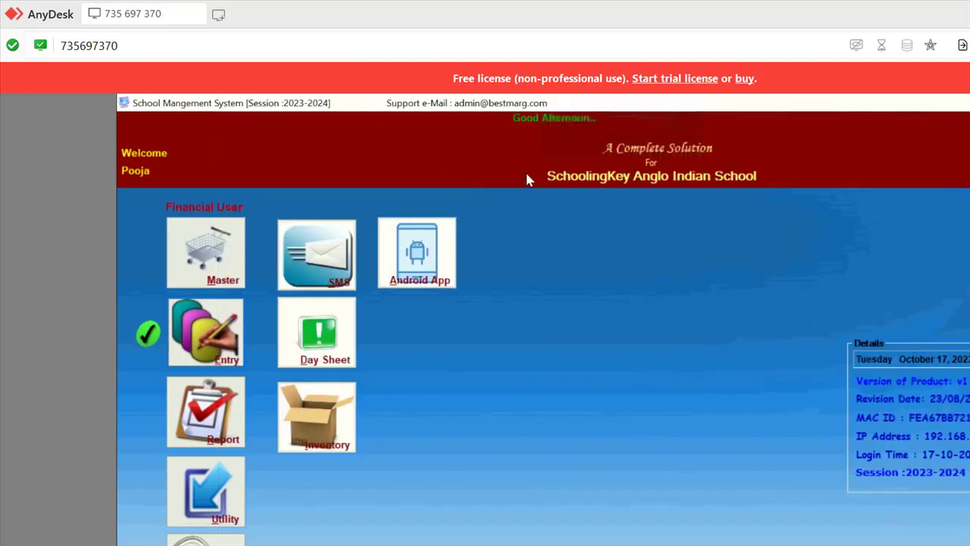
click(203, 336)
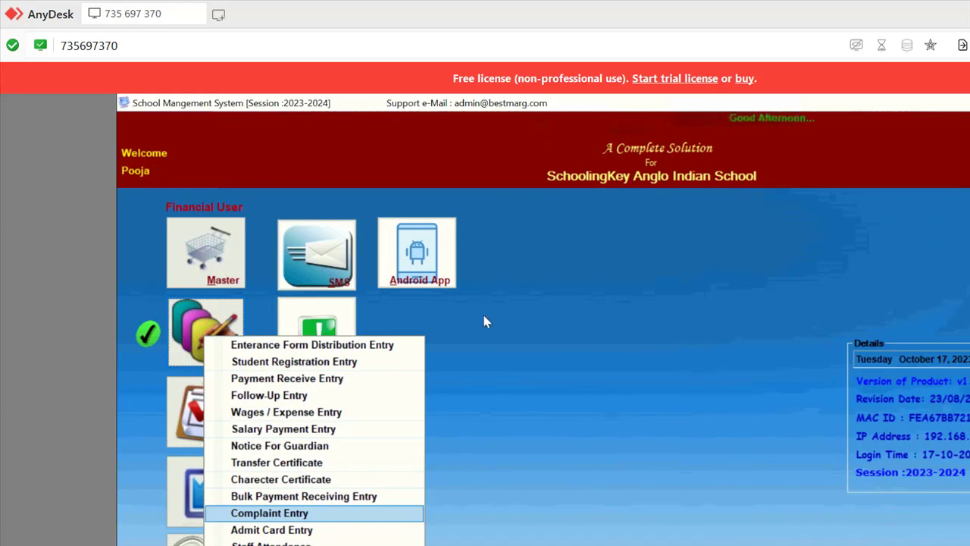
- Leave the Financial User window and close the User Master in the administrator window
click(802, 87)
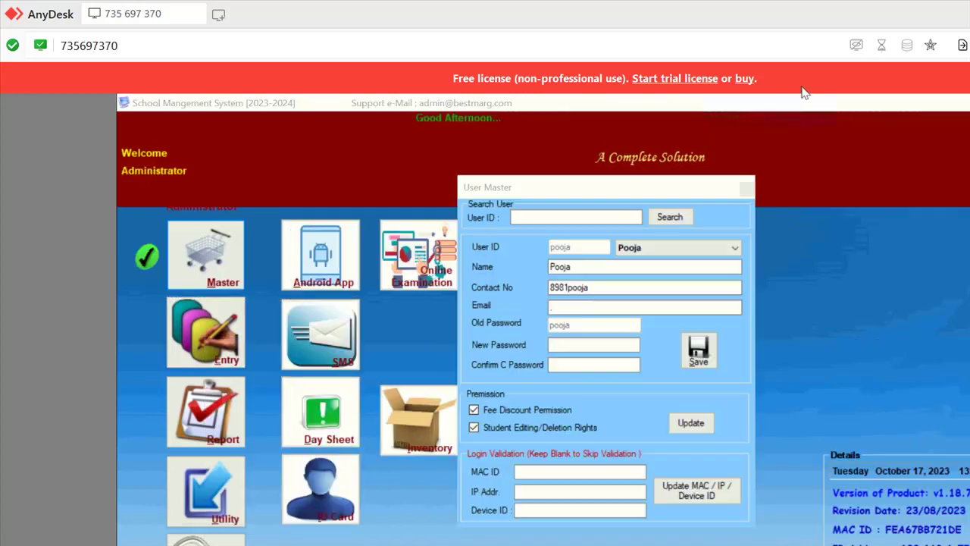
key(Escape)
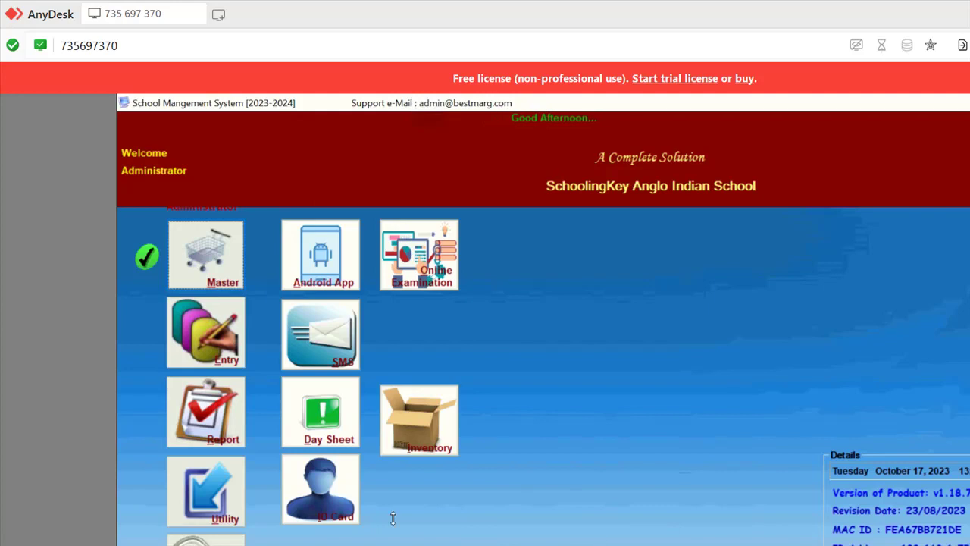
- Check the Financial User window, leave the remote session, and bring the administrator's School Management System window to the front
click(432, 544)
click(485, 542)
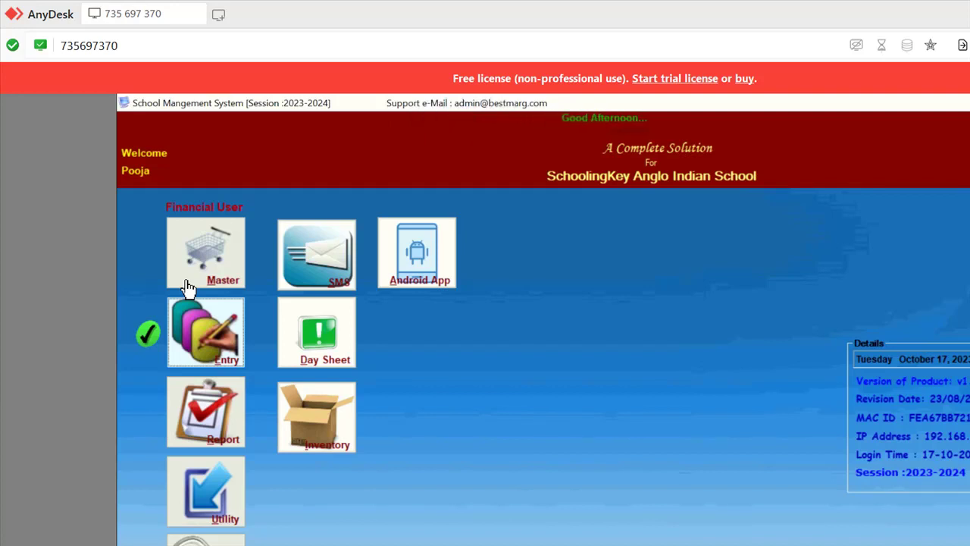
click(898, 19)
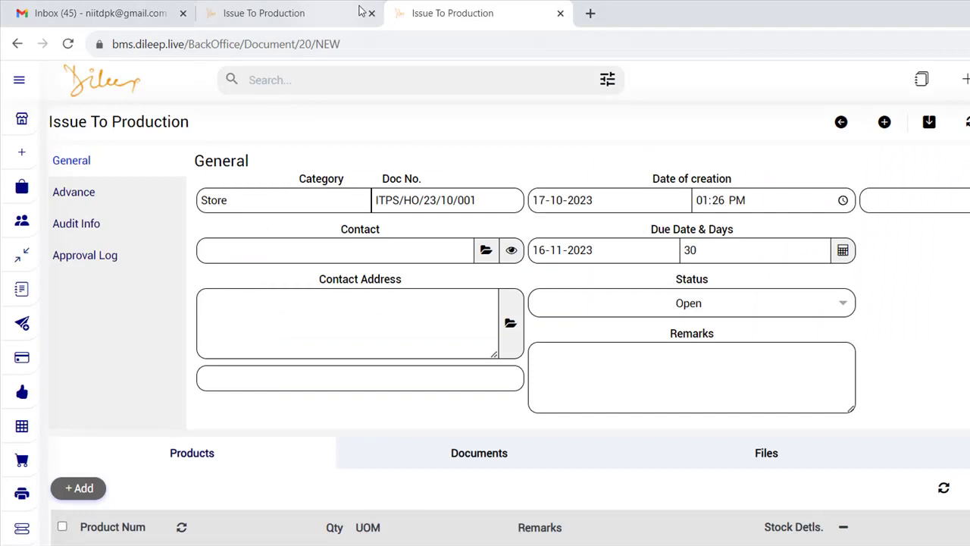
click(325, 6)
click(424, 13)
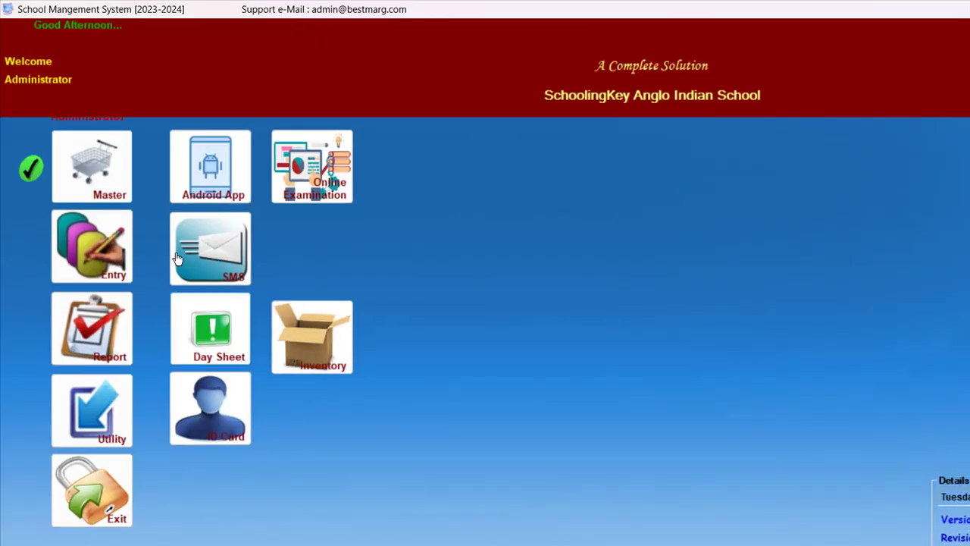
- Open the Android App category settings and show the available menu categories
click(177, 154)
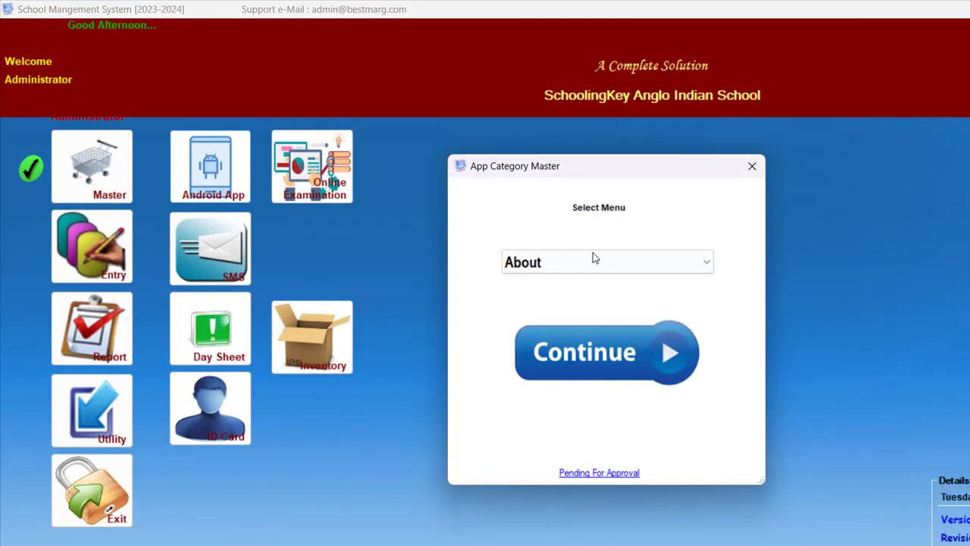
click(569, 261)
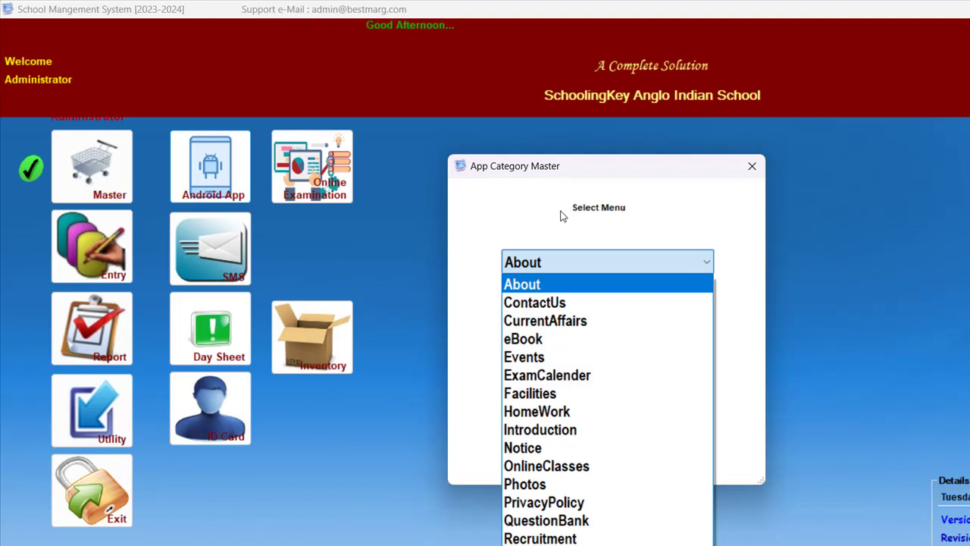
click(561, 216)
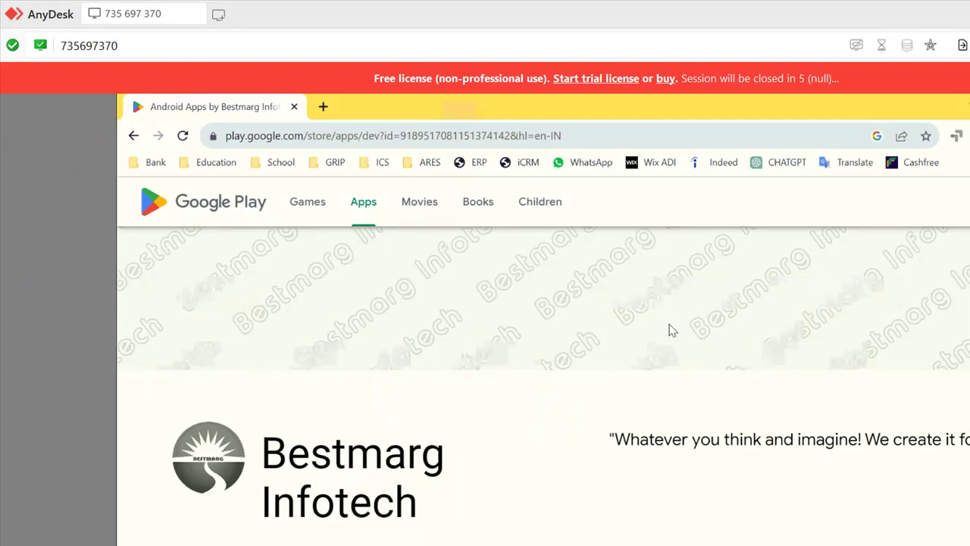
- Browse Bestmarg Infotech's apps on Google Play and open the Schooling Key page
scroll(671, 328, down, 5)
scroll(672, 329, down, 5)
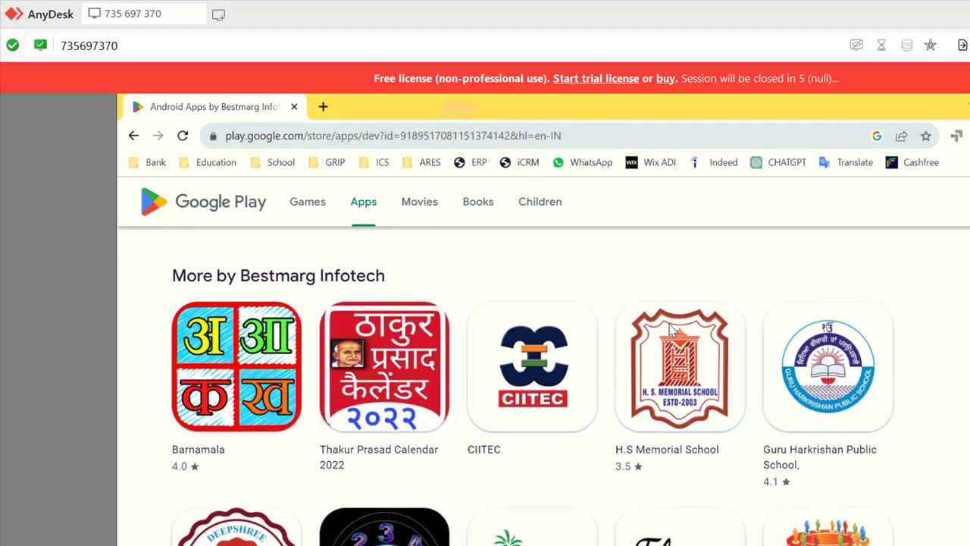
scroll(381, 401, down, 6)
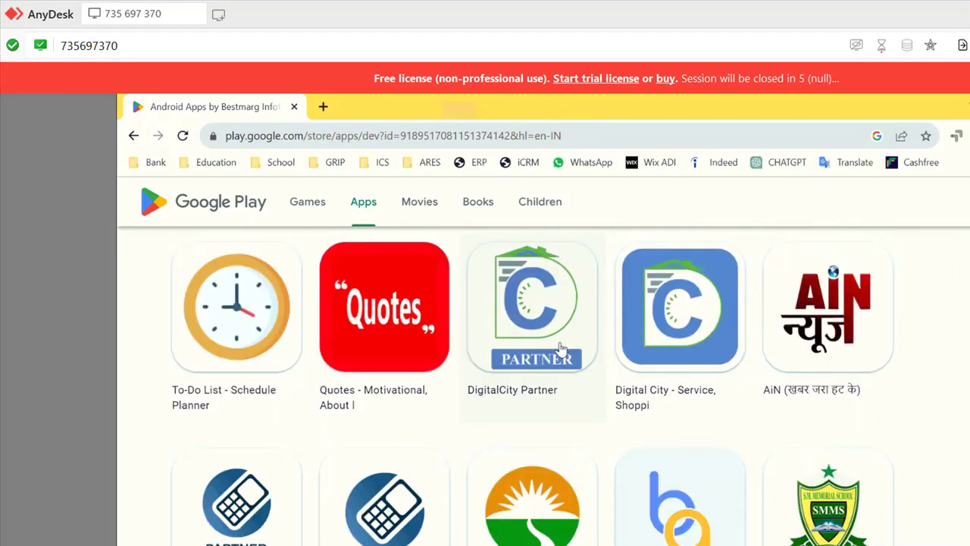
scroll(308, 390, down, 2)
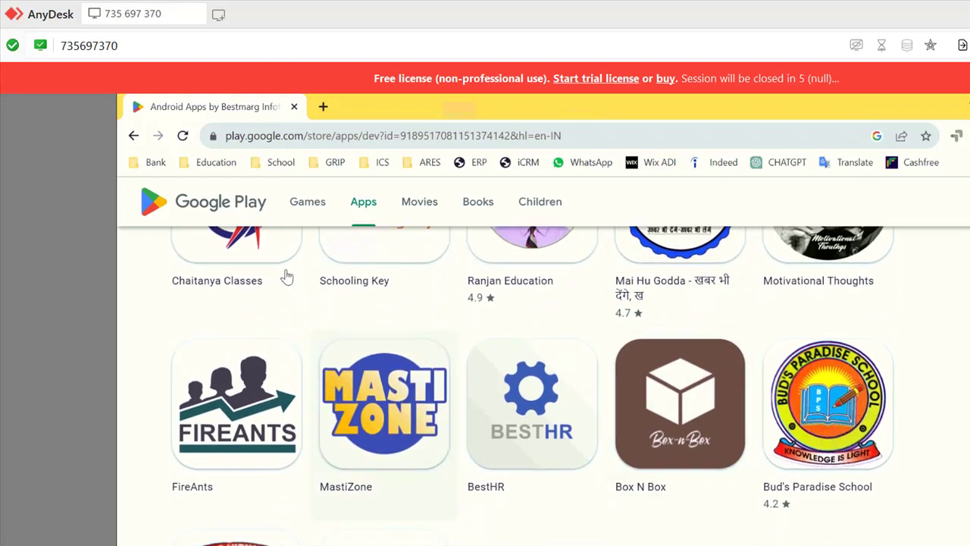
click(364, 287)
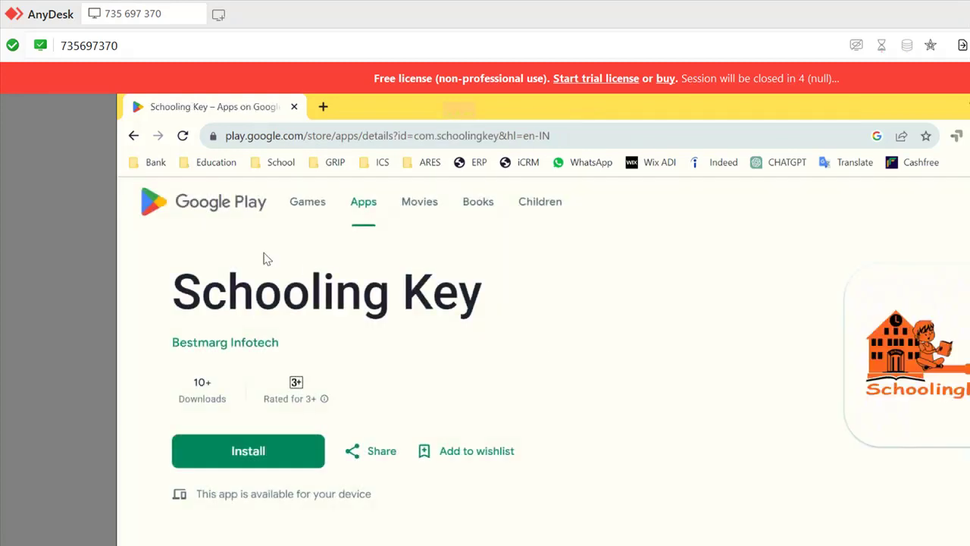
- Copy the Schooling Key page address and return to the developer's app list to view the remaining apps
key(ctrl+l)
key(ctrl+c)
click(134, 136)
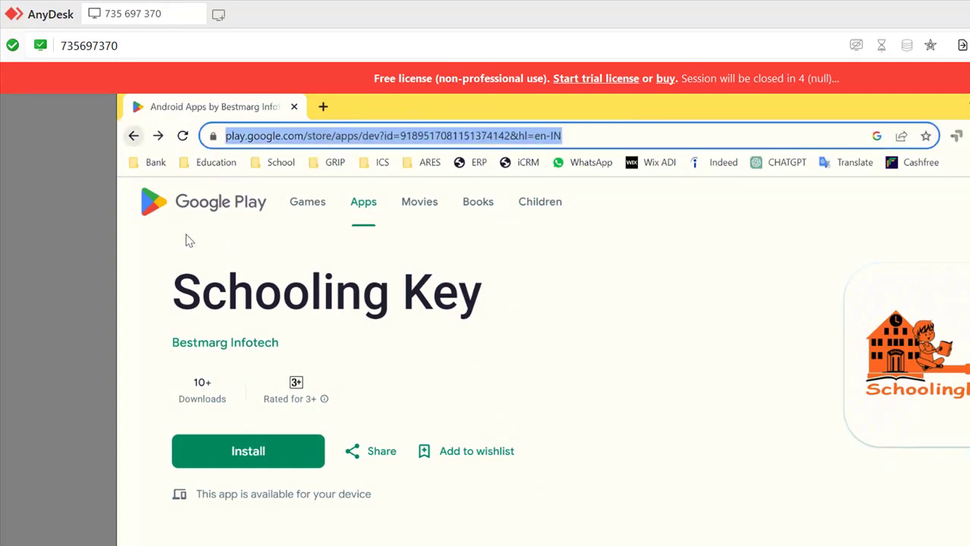
scroll(273, 402, down, 3)
scroll(296, 372, down, 1)
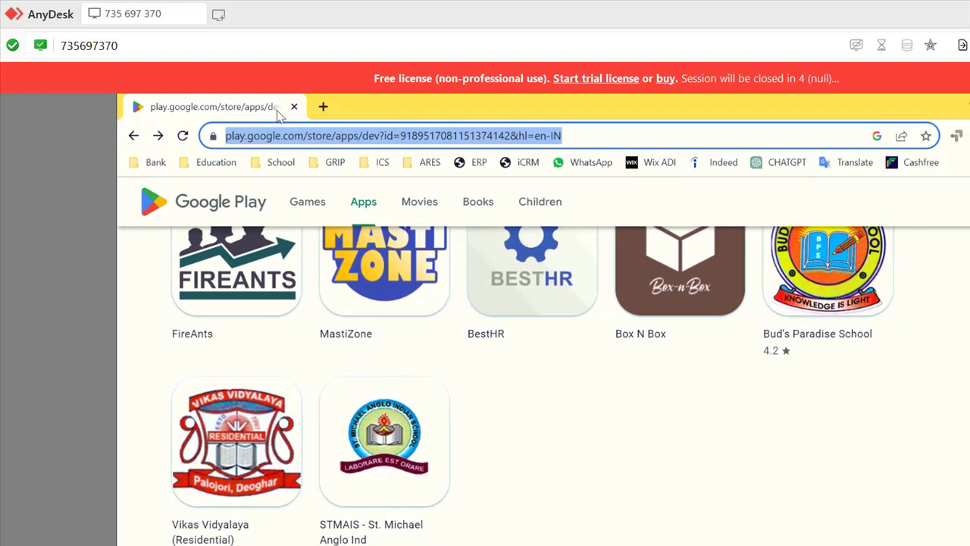
- Reopen the Schooling Key page from the copied address and look over its heading
key(ctrl+v)
key(Return)
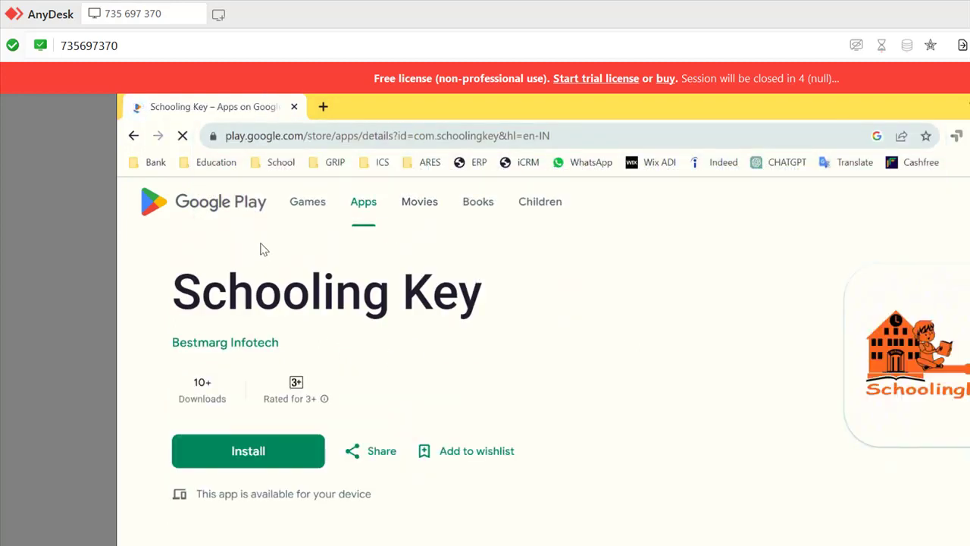
drag(334, 255, 411, 250)
click(220, 229)
double_click(212, 230)
drag(212, 230, 217, 384)
- View the Schooling Key app's enlarged screenshots of the home screen, attendance entry and attendance calendar
scroll(386, 333, down, 3)
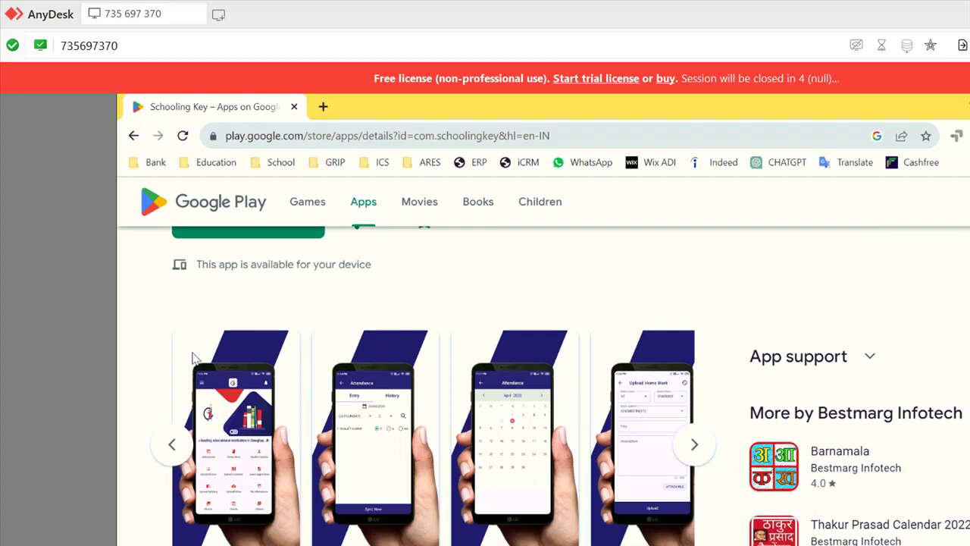
click(193, 358)
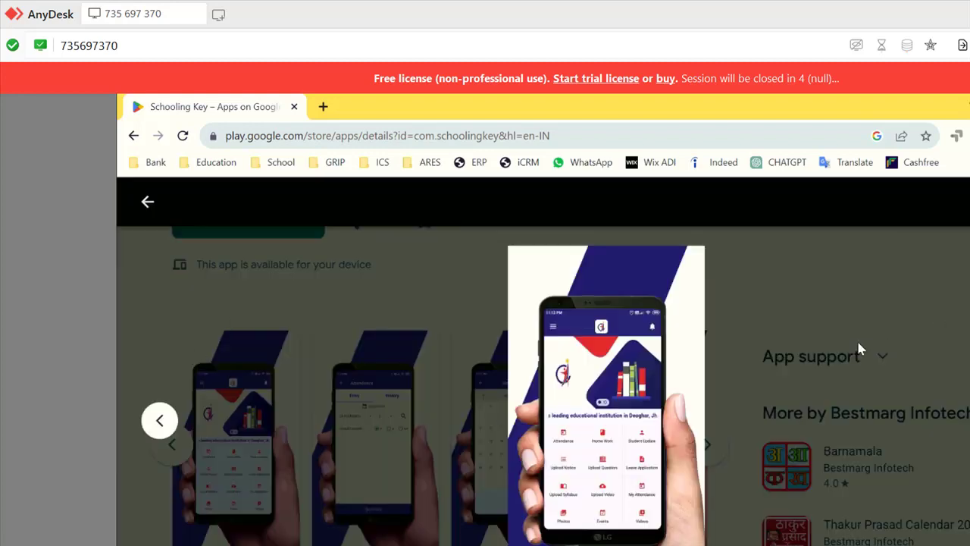
key(Right)
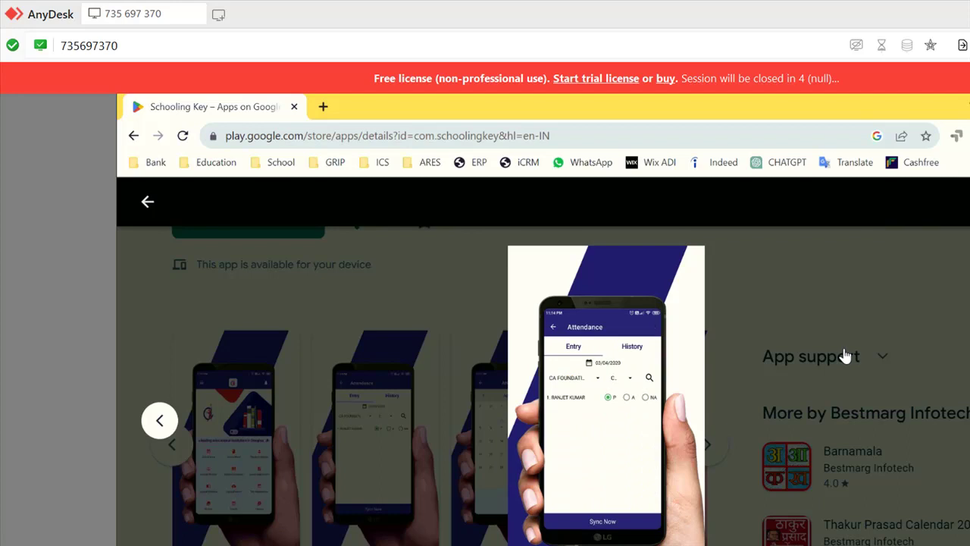
key(Right)
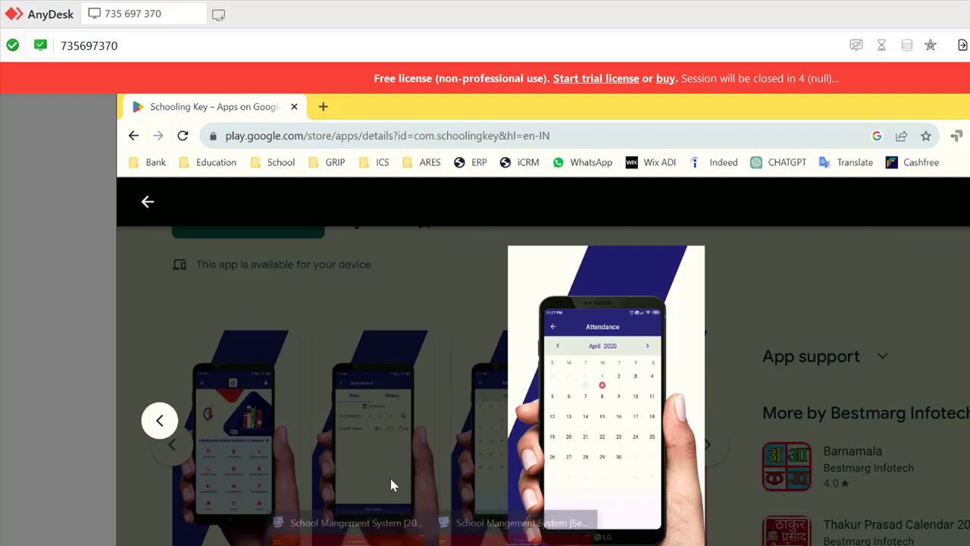
- Return to the administrator window, open the App Category Master and go through its list of app menu categories
click(345, 523)
click(305, 278)
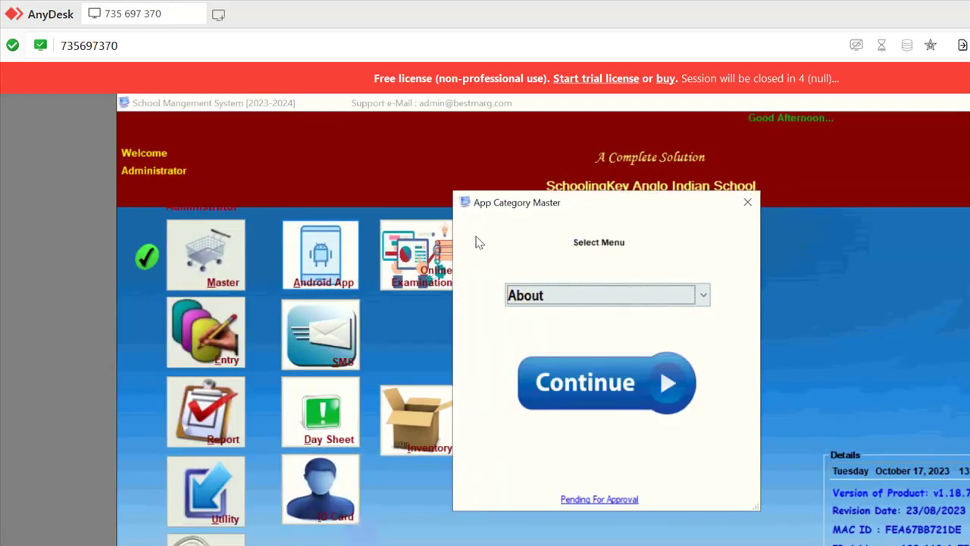
key(alt+Down)
key(Up)
key(Up)
key(Down)
key(Down)
key(Down)
key(Down)
key(Down)
key(Down)
key(Down)
key(Down)
key(Down)
key(Down)
key(Down)
key(Down)
key(Down)
key(Down)
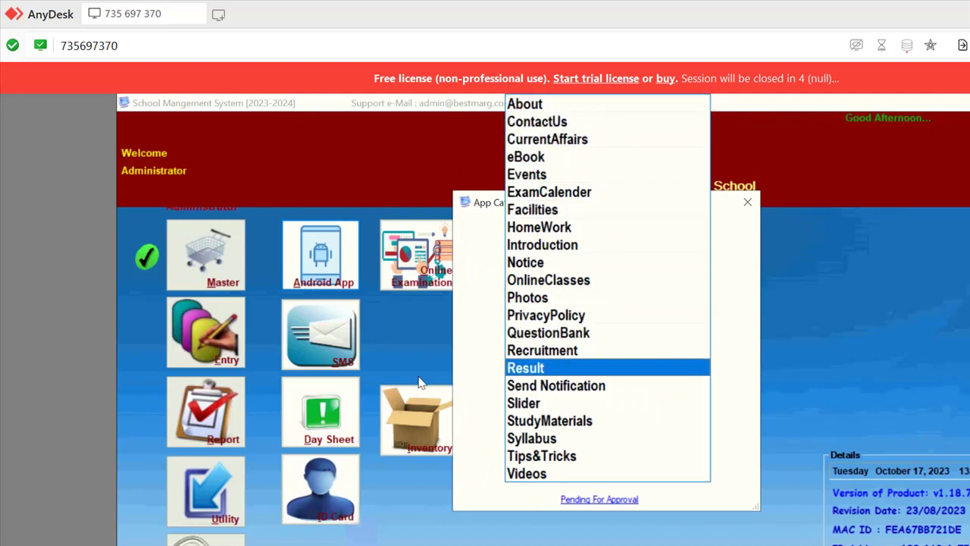
key(Down)
key(Down)
key(Down)
key(Down)
key(Down)
key(Down)
key(Up)
key(Up)
key(Up)
key(Up)
key(Up)
key(Up)
key(Up)
key(Up)
key(Up)
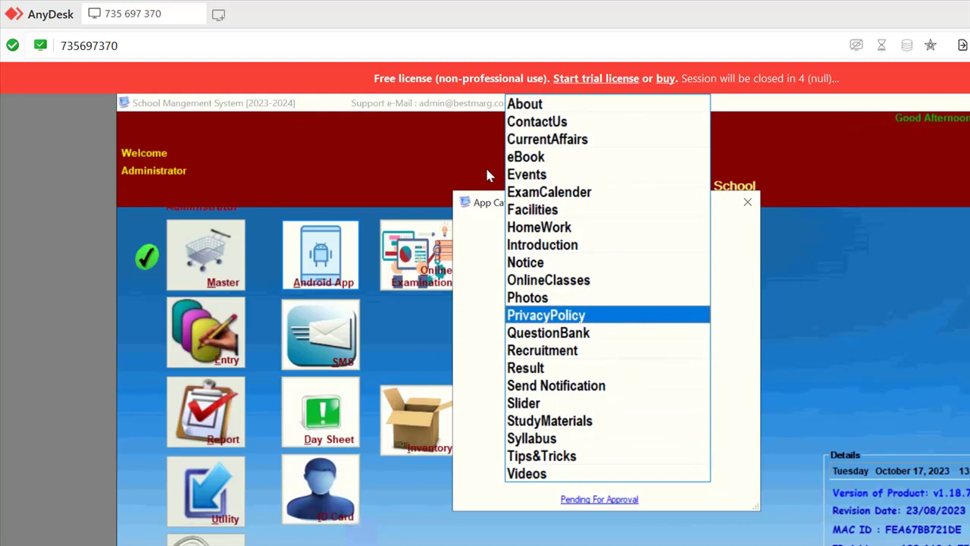
key(Up)
key(Up)
key(Up)
key(Up)
key(Up)
key(Up)
key(Up)
key(Up)
key(Up)
key(Up)
key(Up)
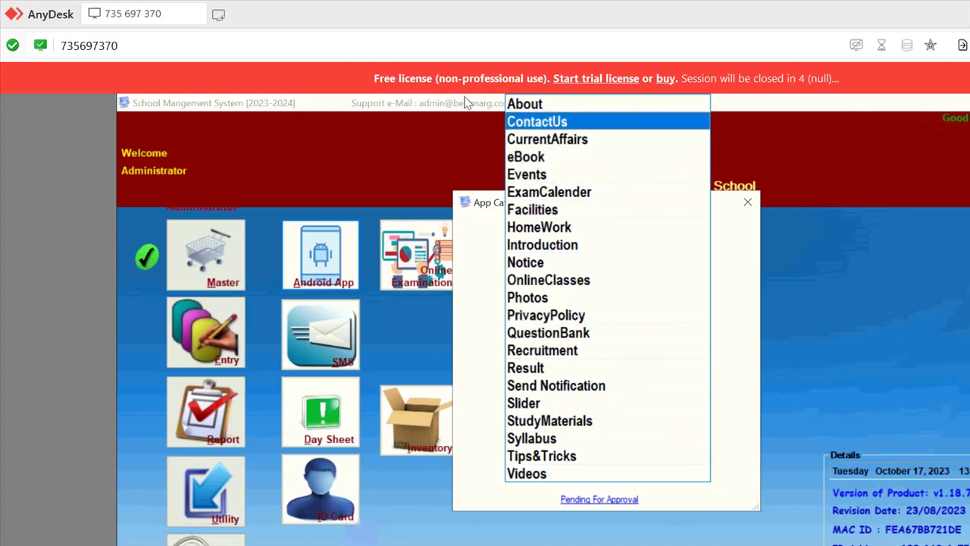
key(Down)
key(Down)
key(Down)
key(Down)
key(Down)
key(Down)
key(Down)
key(Down)
key(Down)
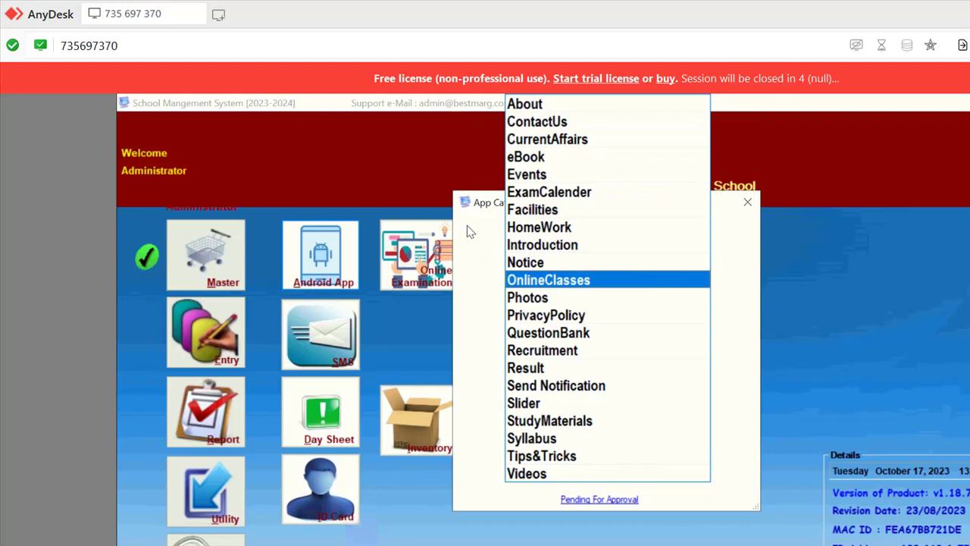
- Review the app categories again from About to Tips&Tricks and close the App Category Master without choosing one
key(Home)
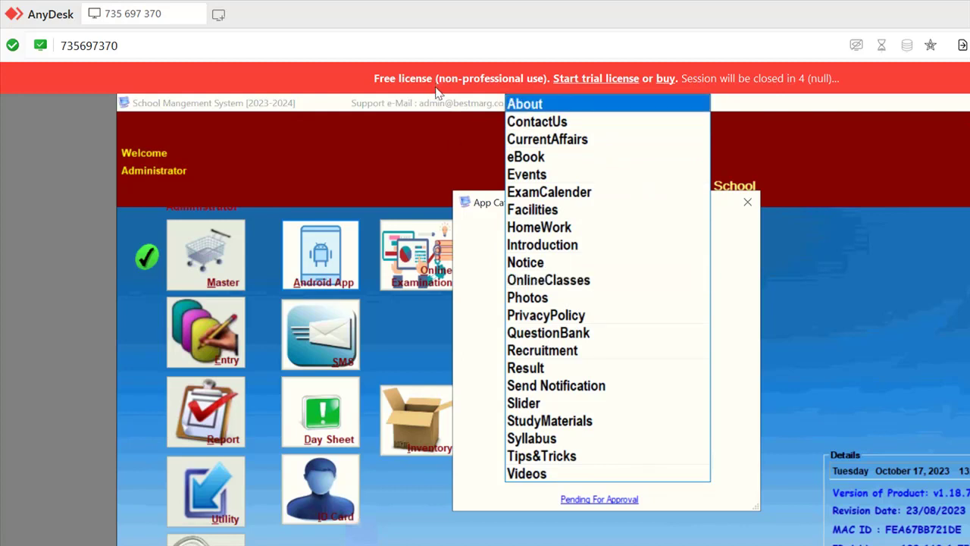
key(Down)
key(Down)
key(Down)
key(Down)
key(Down)
key(Down)
key(Down)
key(Down)
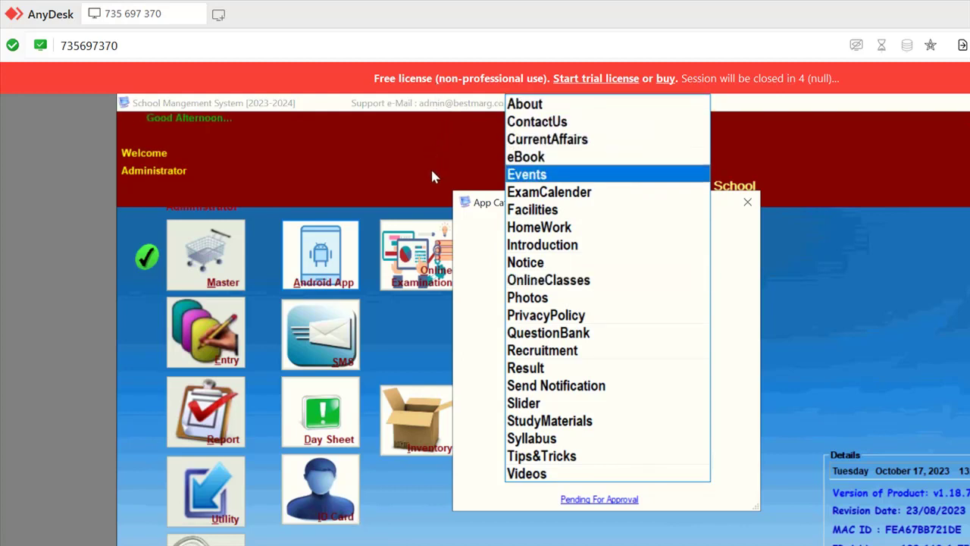
key(Down)
key(Down)
key(Down)
key(Down)
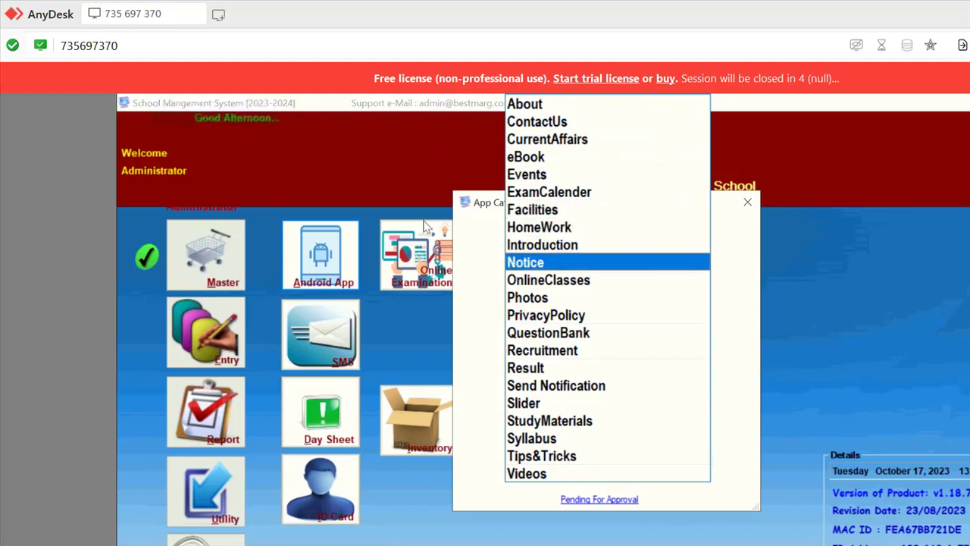
key(Down)
key(Down)
key(Down)
key(Down)
key(Down)
key(Down)
key(Down)
key(Down)
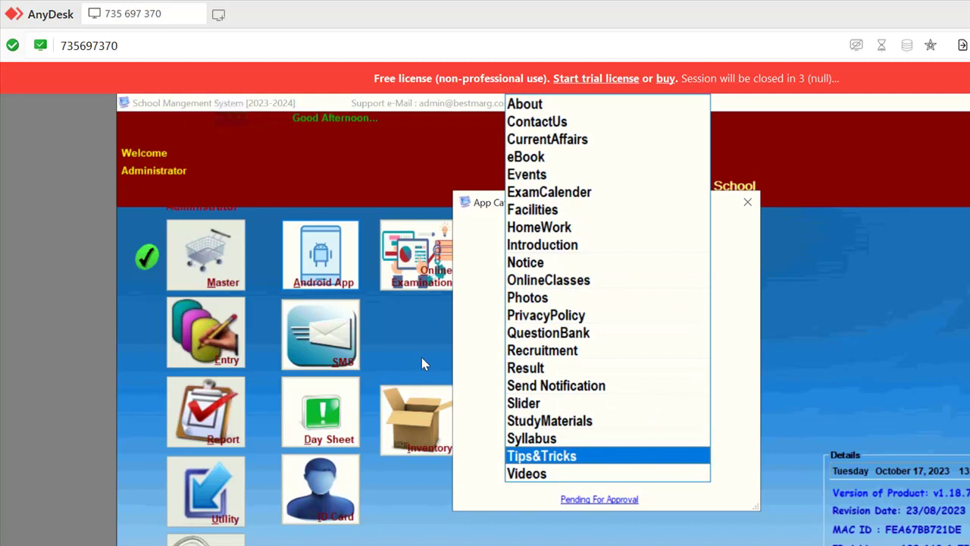
key(Up)
key(Up)
key(Up)
key(Up)
key(Up)
key(Escape)
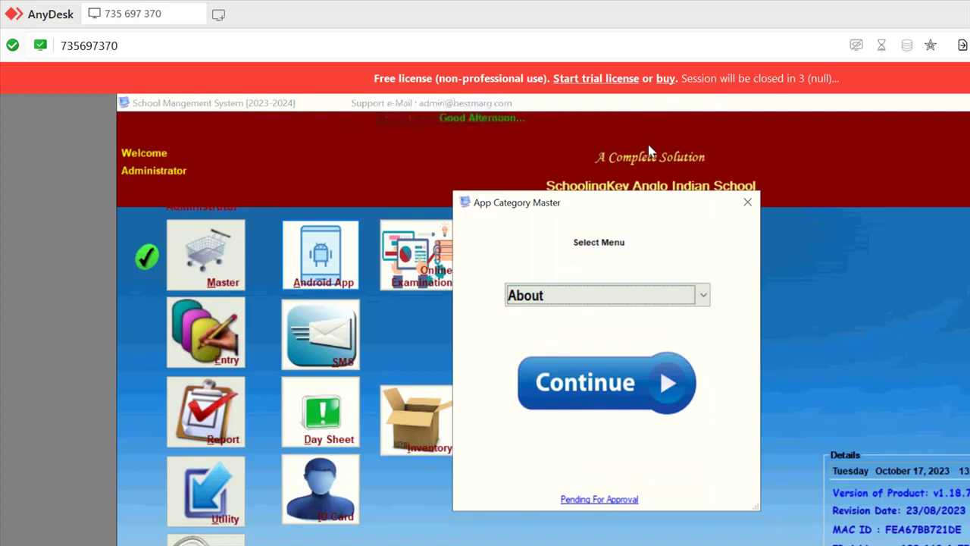
click(747, 201)
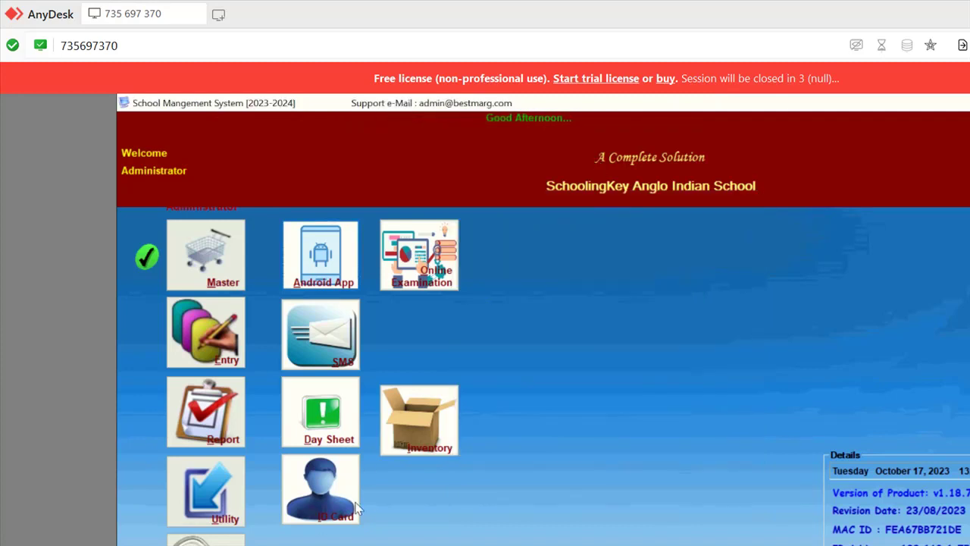
- Open the Complaint Entry form in the Financial User window, view its fields, and close it
click(515, 536)
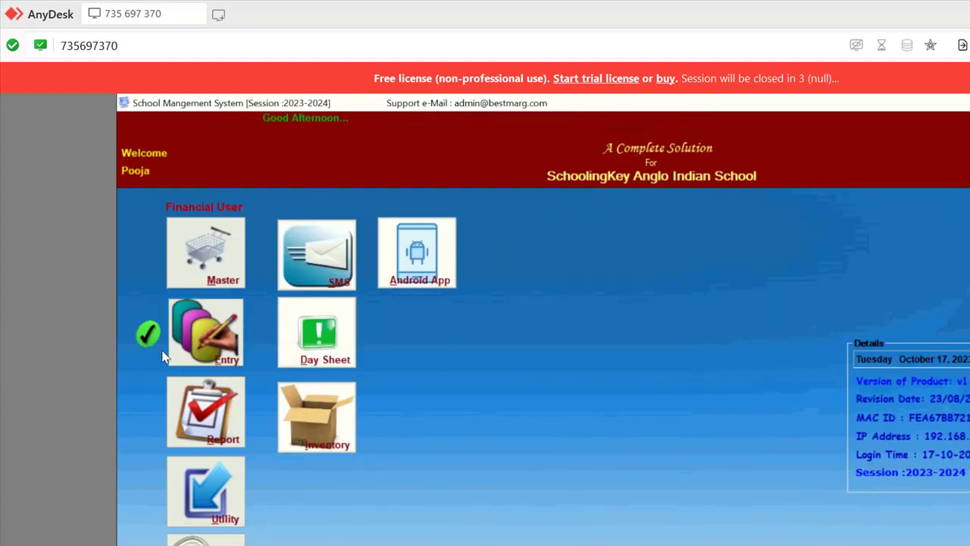
click(209, 350)
click(273, 528)
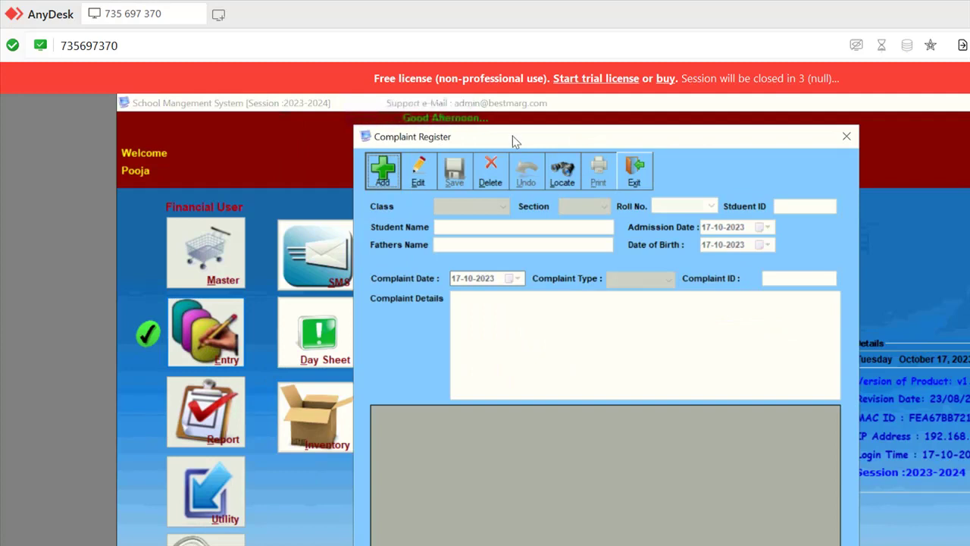
key(Escape)
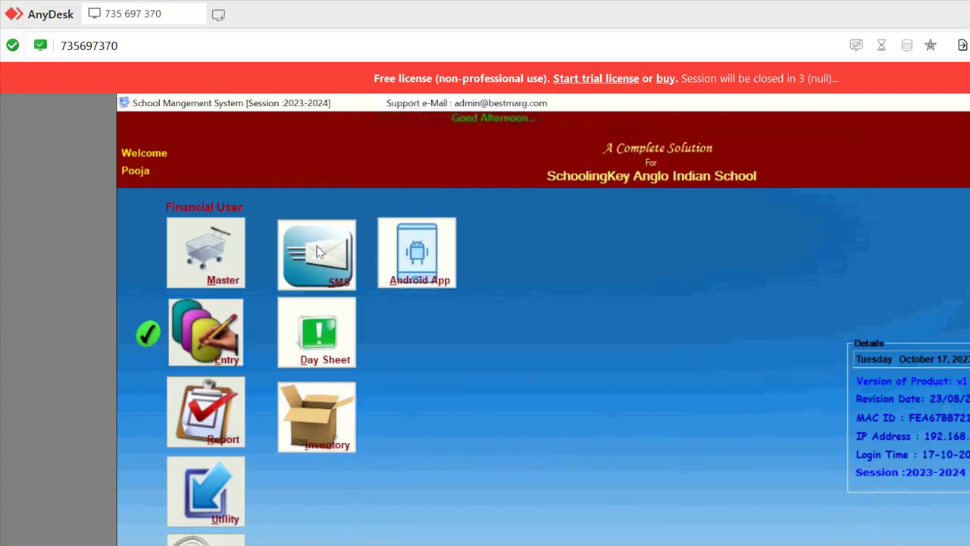
- Show the Financial User's Entry options and Report options
click(176, 303)
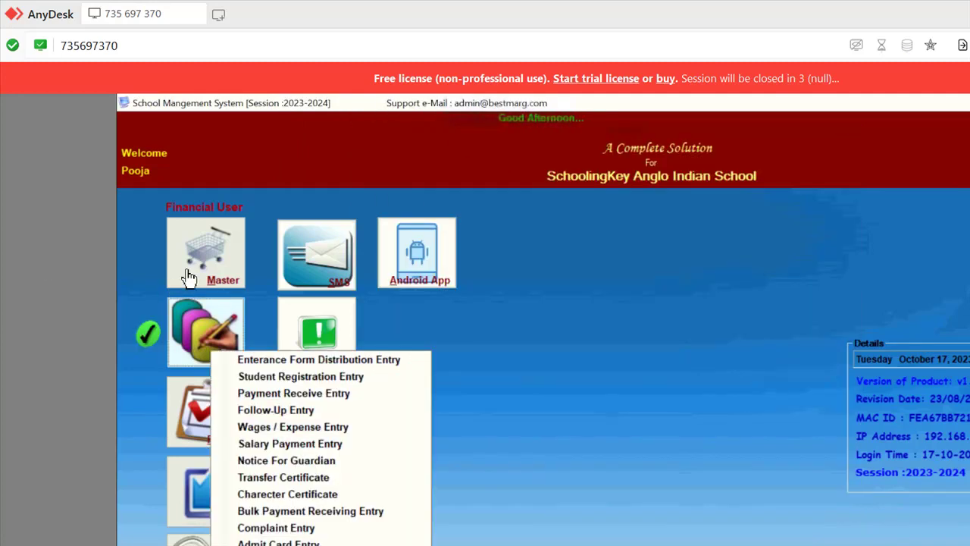
click(147, 336)
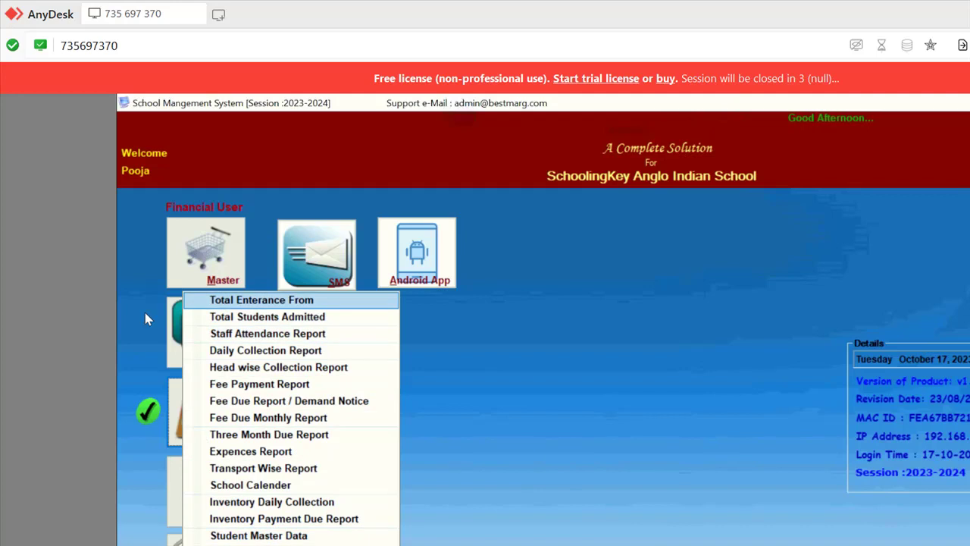
click(118, 351)
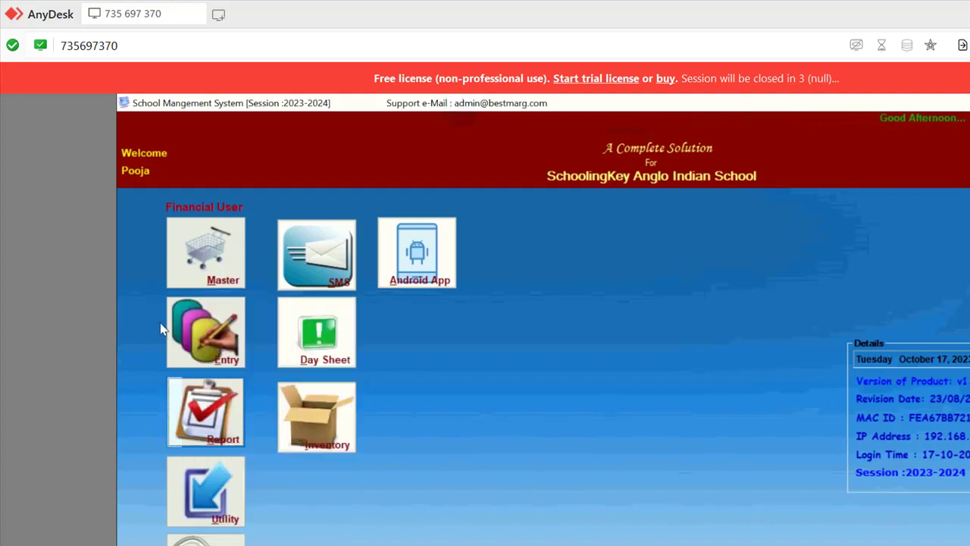
click(199, 410)
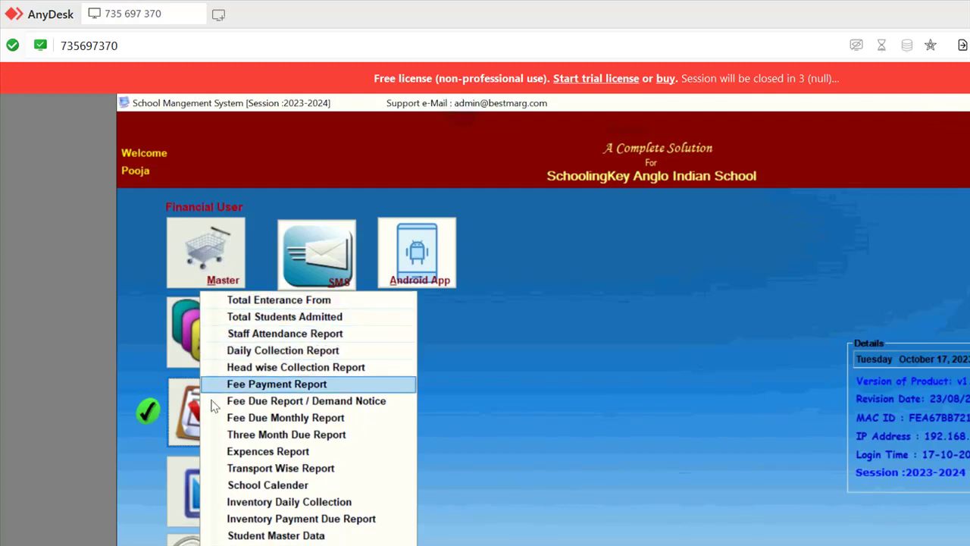
- Open the report viewer and go through its report names from All Receipt Summary to Yearwise Student List
click(212, 450)
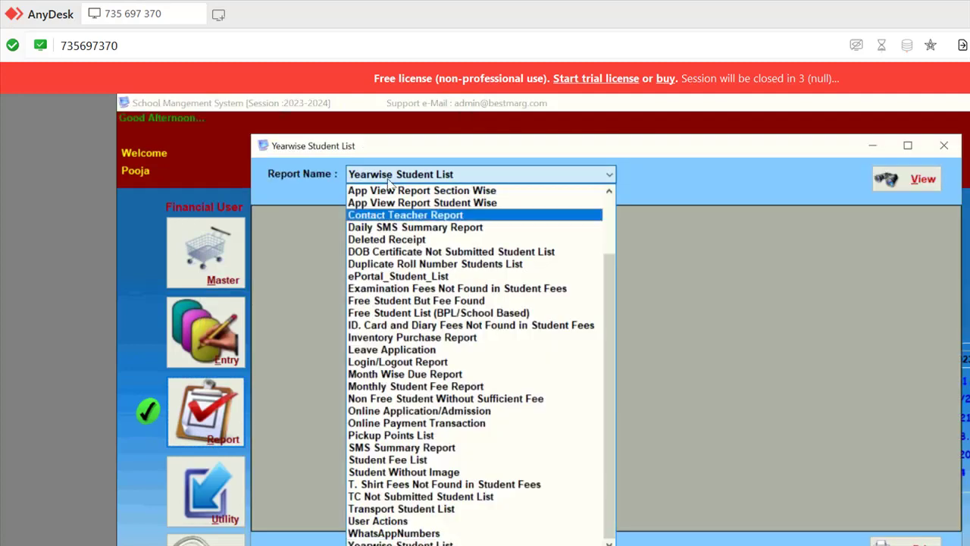
scroll(424, 226, up, 2)
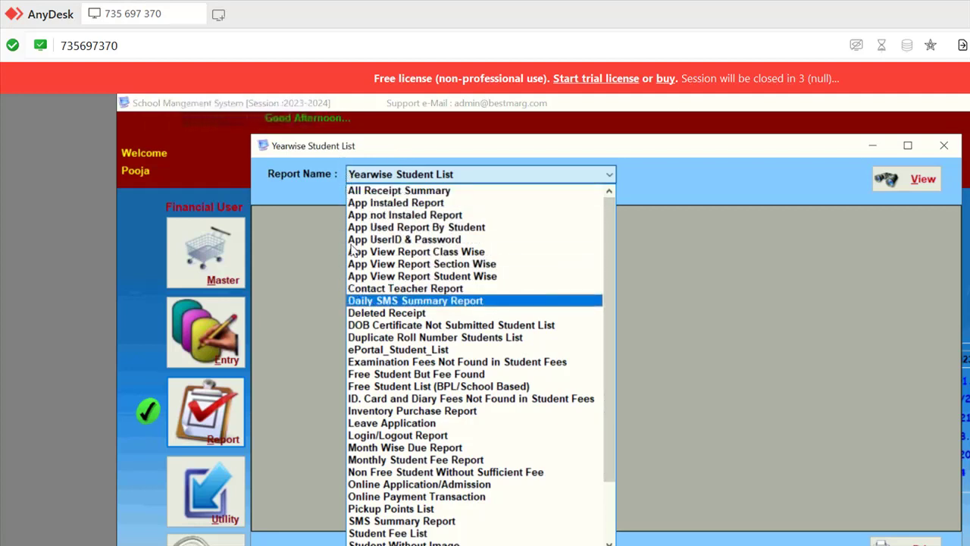
key(Down)
key(Down)
key(Down)
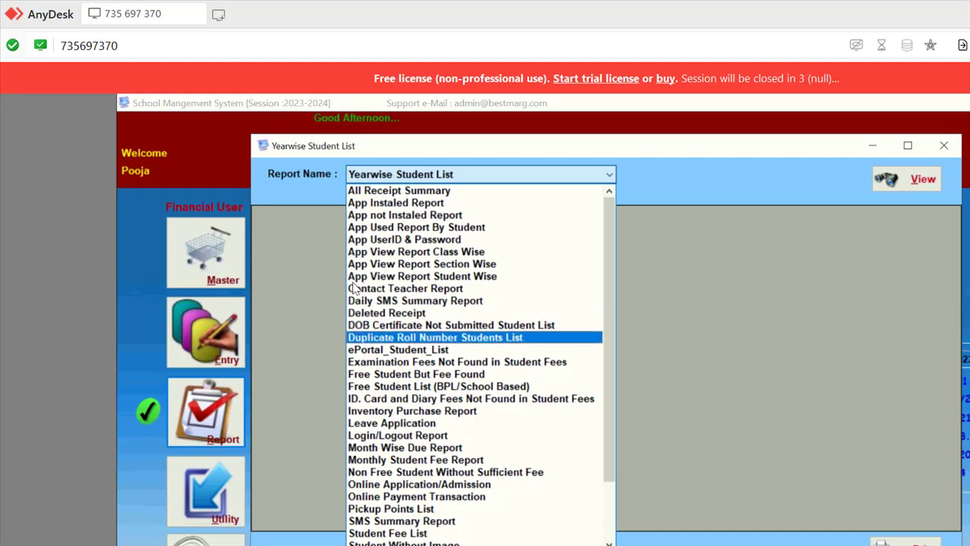
key(Down)
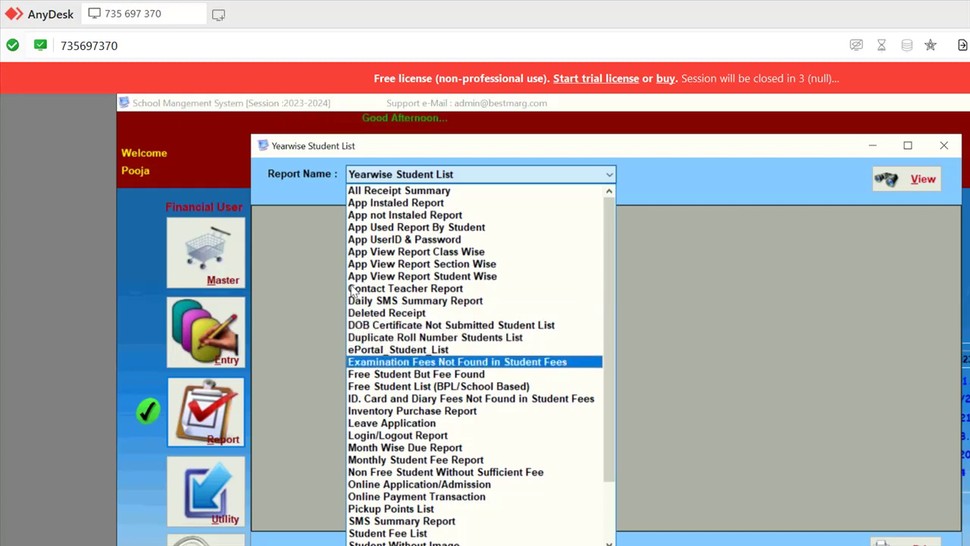
key(Down)
key(Down)
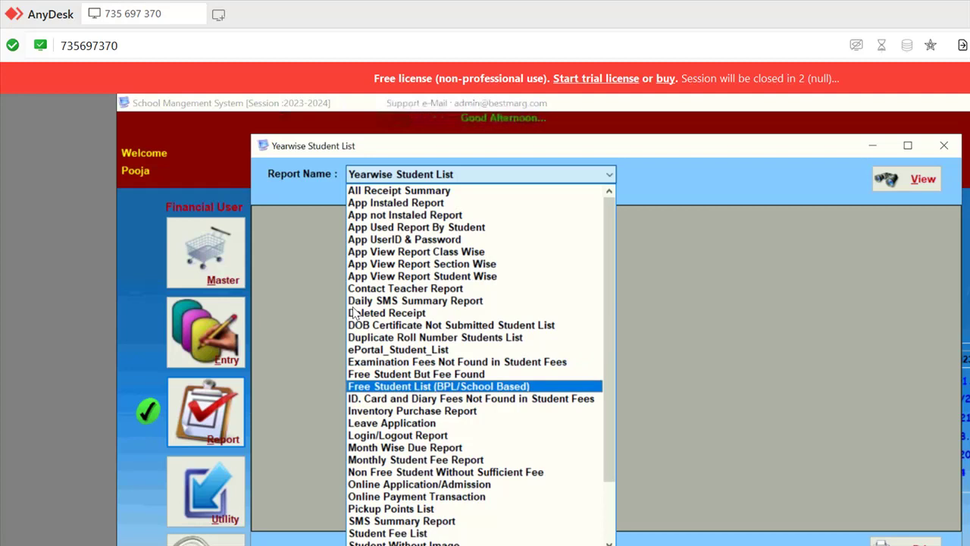
scroll(354, 325, down, 2)
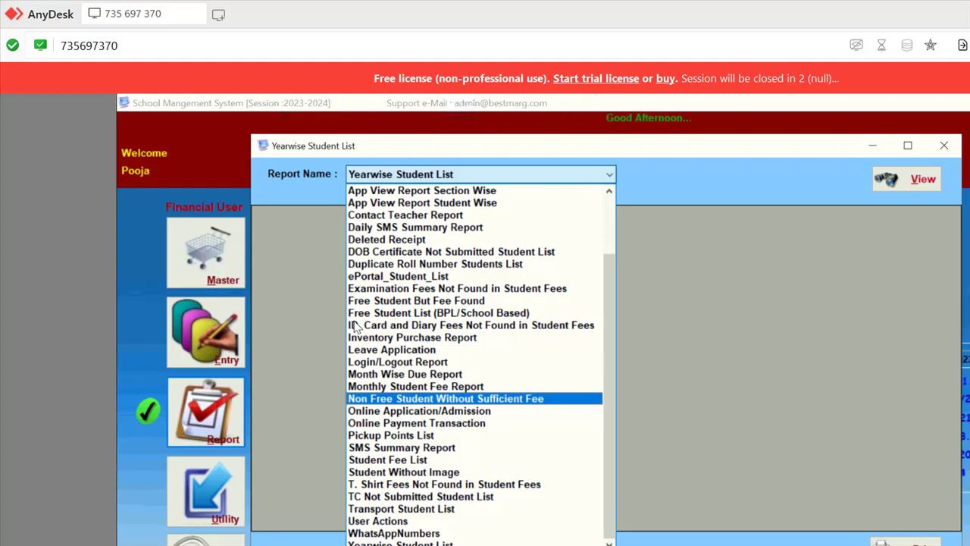
scroll(354, 325, up, 1)
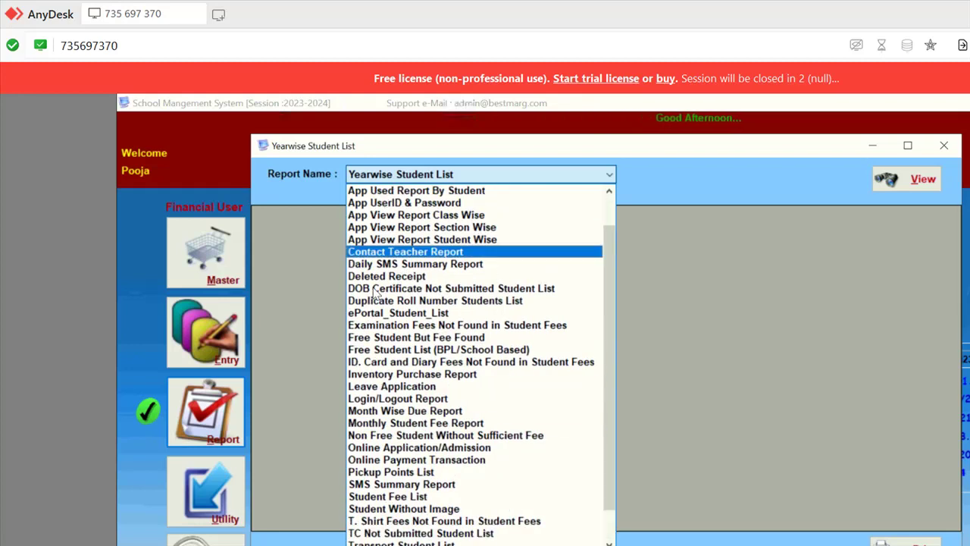
scroll(357, 357, down, 1)
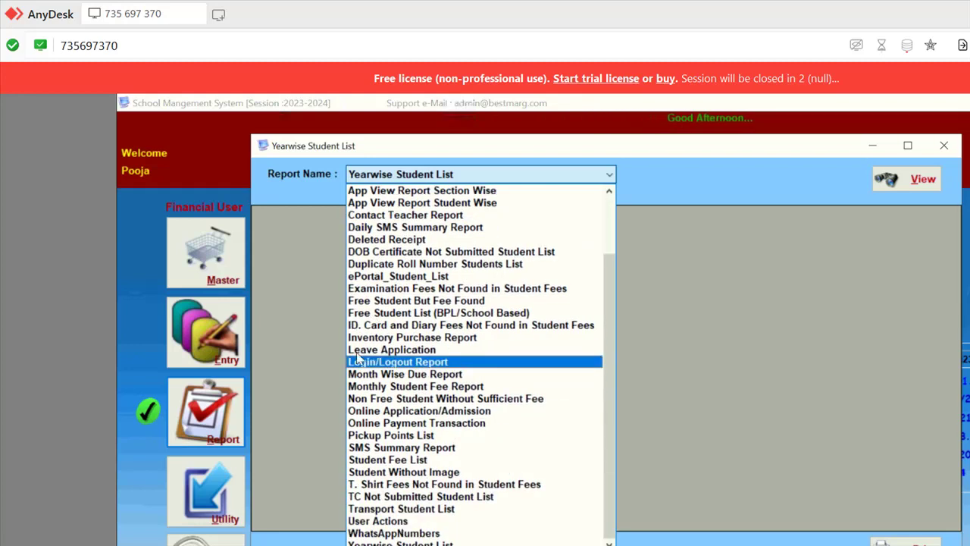
- View the Yearwise Student List, look over the available report names once more, and close the report window
click(325, 433)
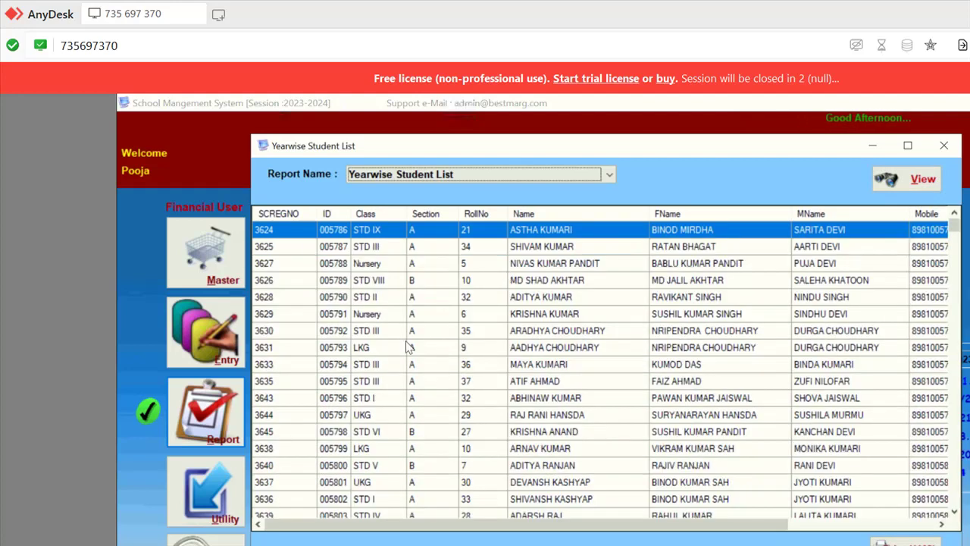
click(384, 174)
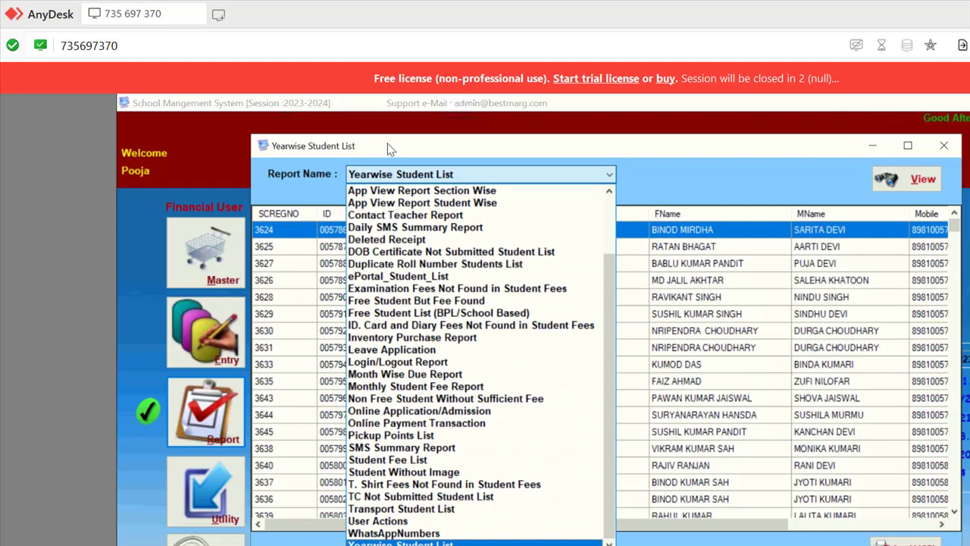
scroll(370, 369, up, 2)
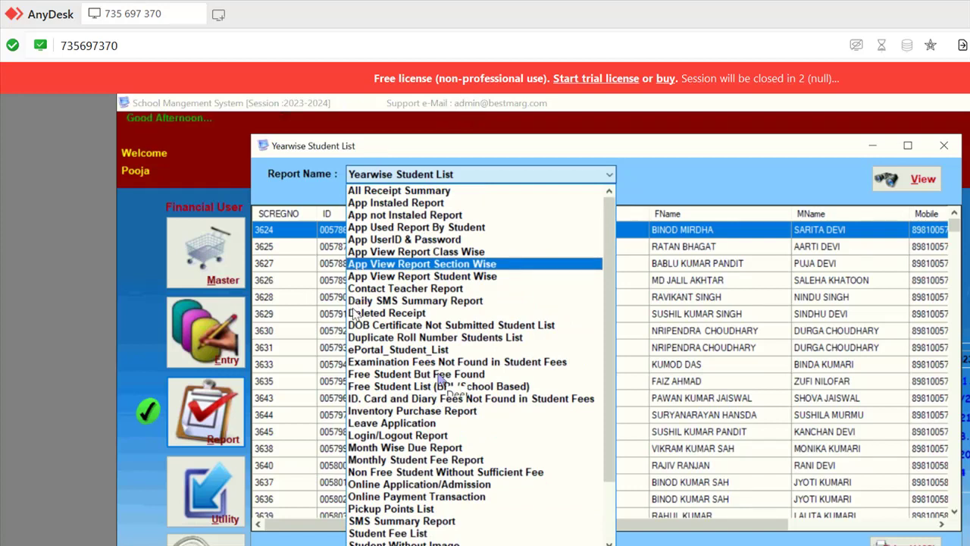
click(759, 146)
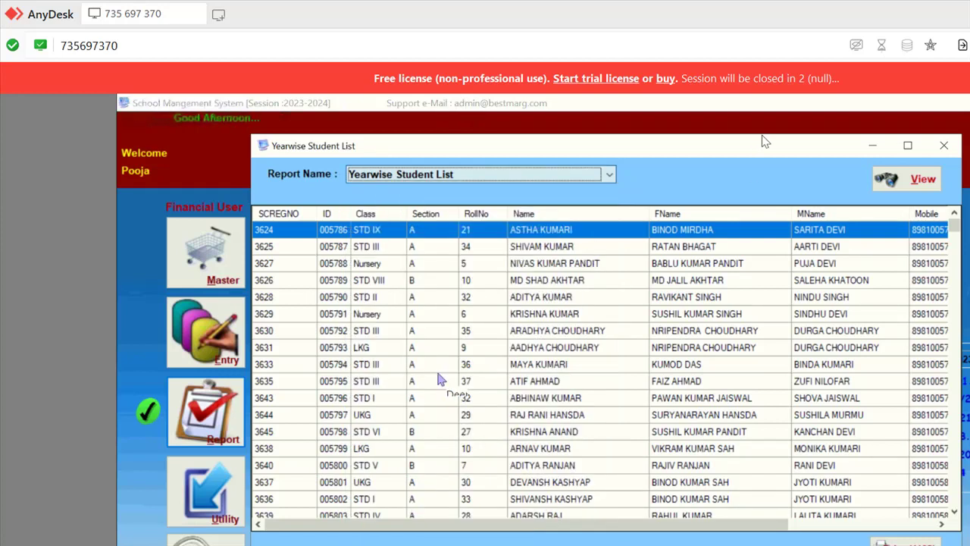
click(943, 145)
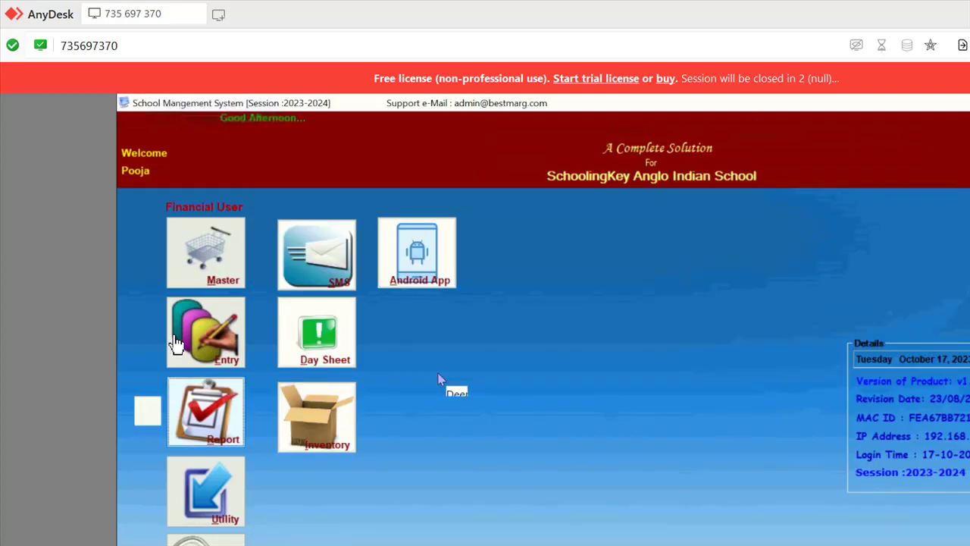
- Review the Financial User's Entry options, starting from Enterance Form Distribution Entry, without choosing one
click(176, 344)
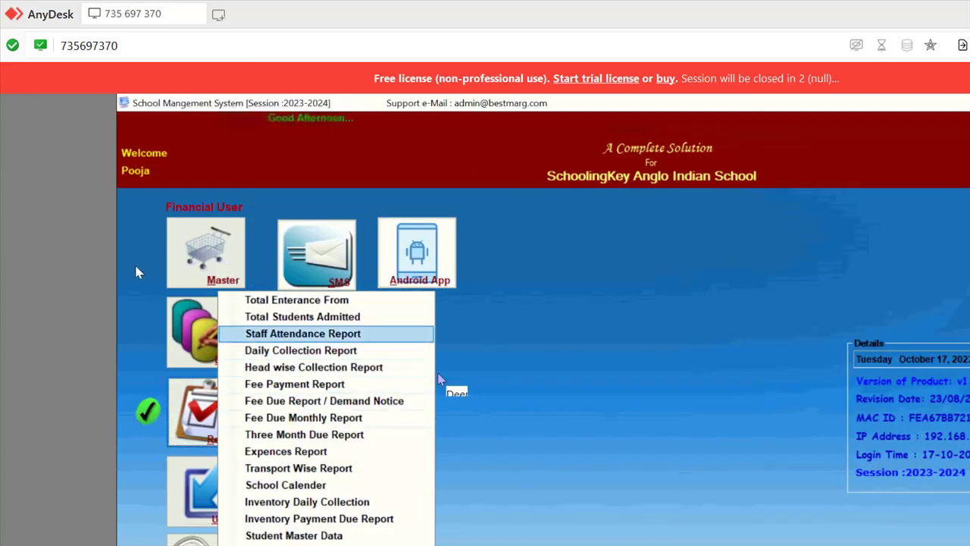
key(Left)
key(Down)
key(Down)
key(Down)
key(Down)
key(Down)
key(Down)
key(Down)
key(Down)
key(Down)
key(Down)
key(Down)
key(Down)
key(Down)
key(Down)
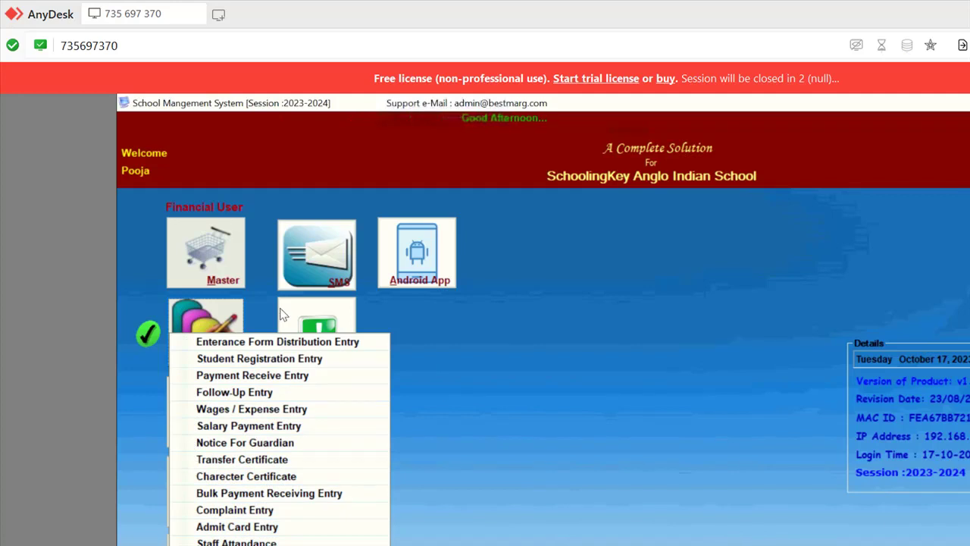
click(409, 301)
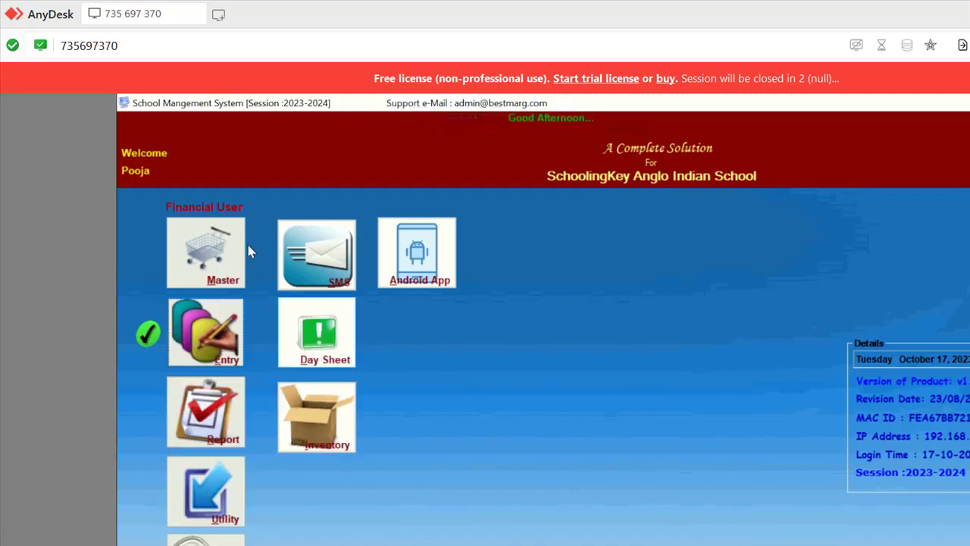
- Show the Utility options and the Report options in turn, choosing none of them
click(201, 468)
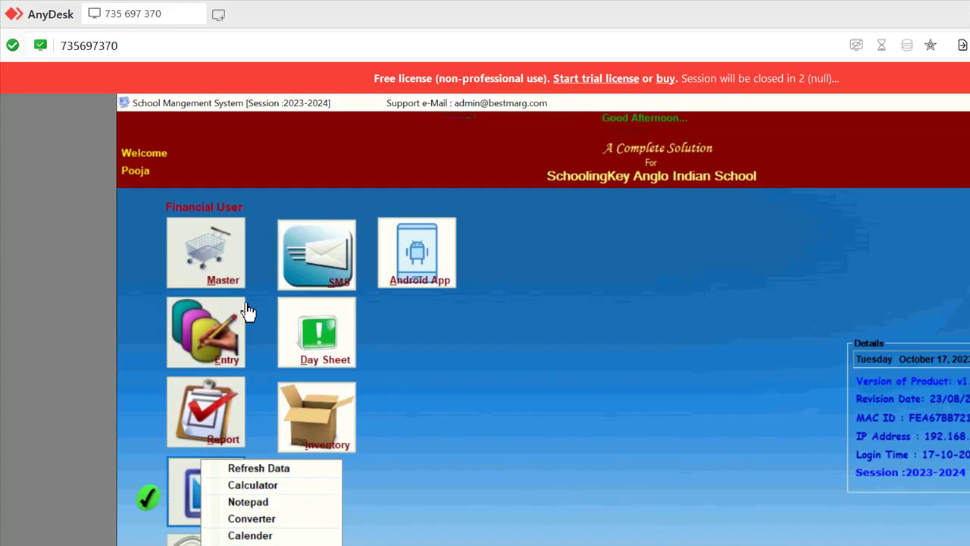
key(alt+r)
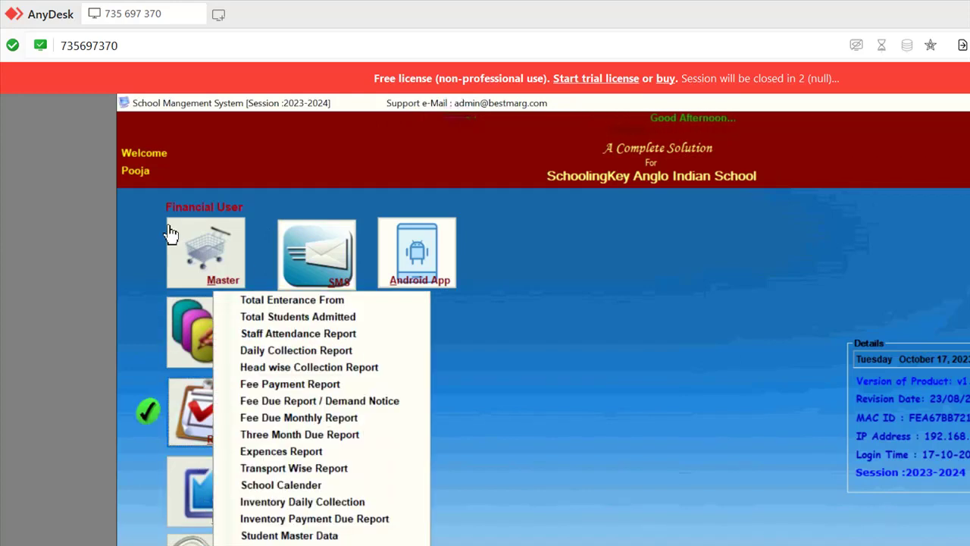
click(169, 231)
click(153, 283)
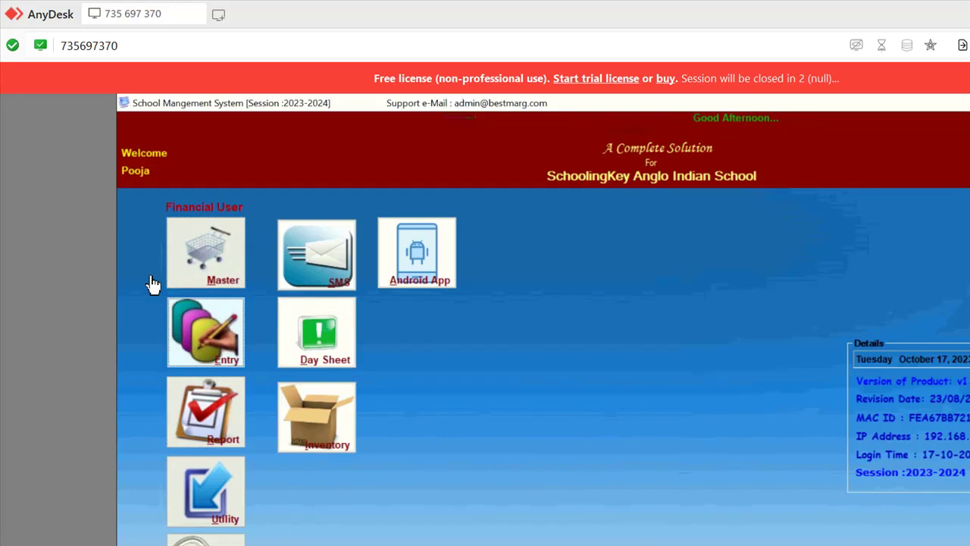
- Go through the Entry options again, including Notice For Guardian, Transfer Certificate and Charecter Certificate
key(Return)
key(Down)
key(Down)
key(Down)
key(Down)
key(Down)
key(Down)
key(Down)
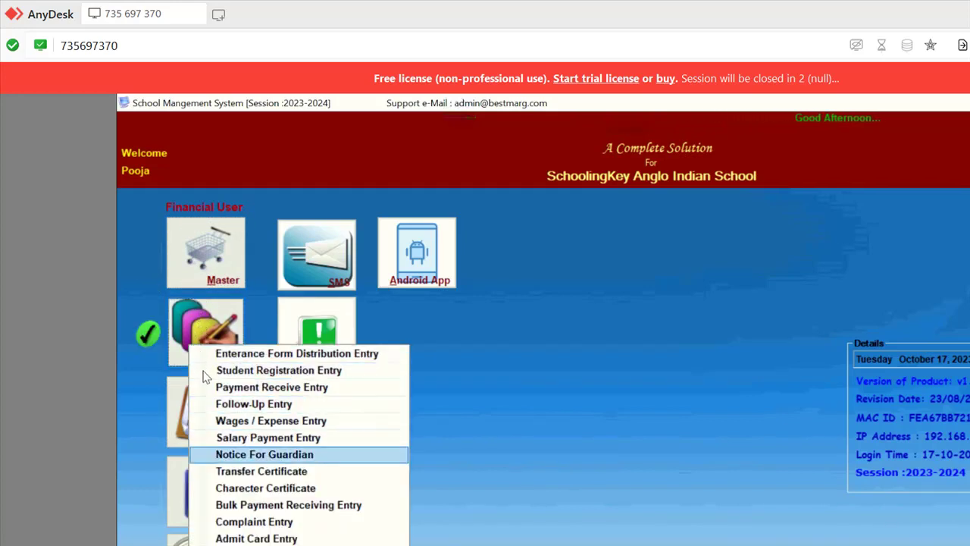
key(Down)
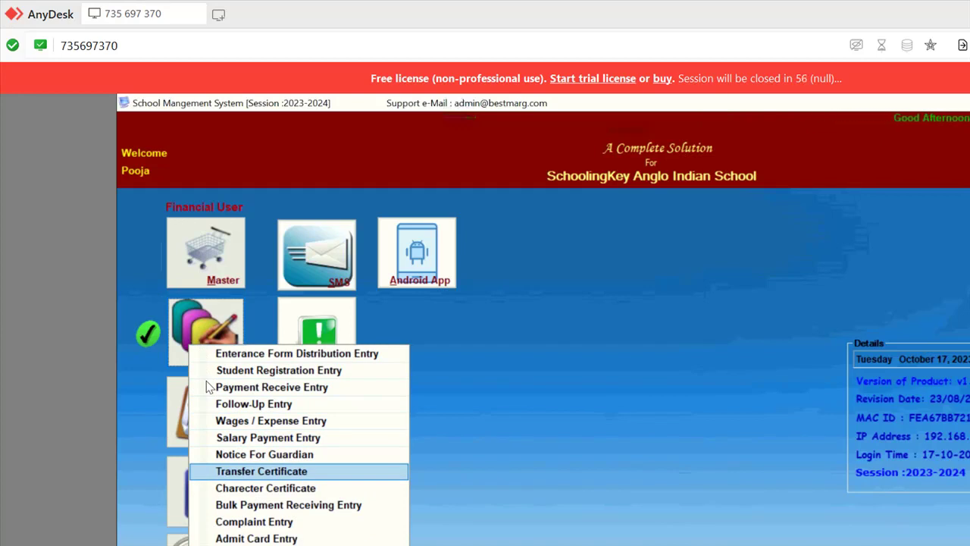
key(Down)
key(Down)
key(Down)
key(Down)
key(Up)
key(Up)
key(Up)
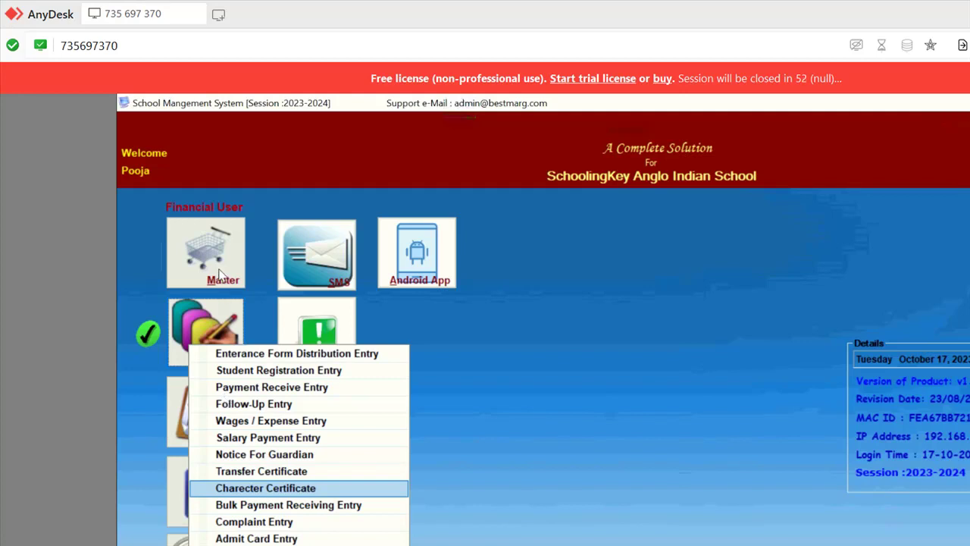
- Open the Student Registration Entry form, view its admission fields, and exit it
key(Up)
key(Up)
key(Up)
key(Up)
key(Up)
key(Up)
key(Up)
key(Up)
key(Down)
key(Return)
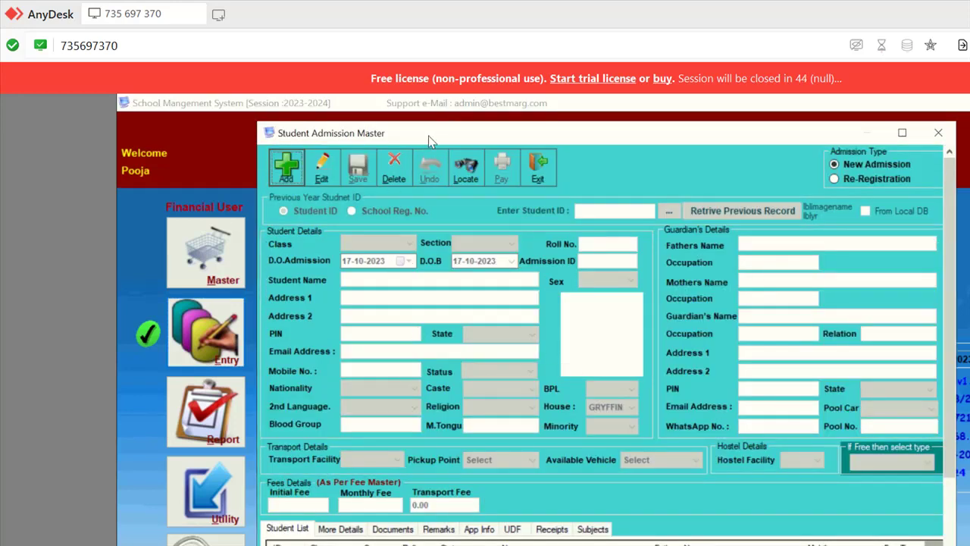
click(537, 167)
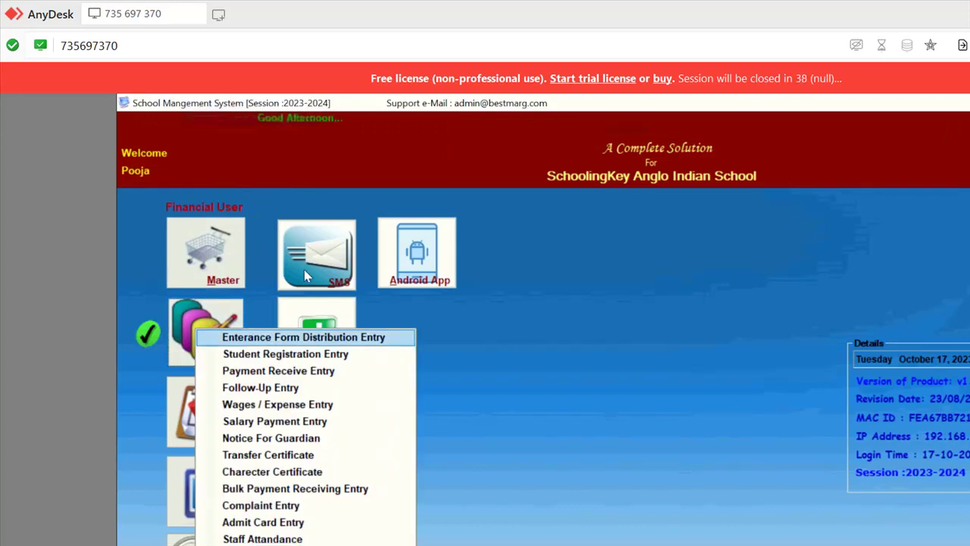
- Open the Enterance Form Distribution Entry and start adding a new student record
key(Escape)
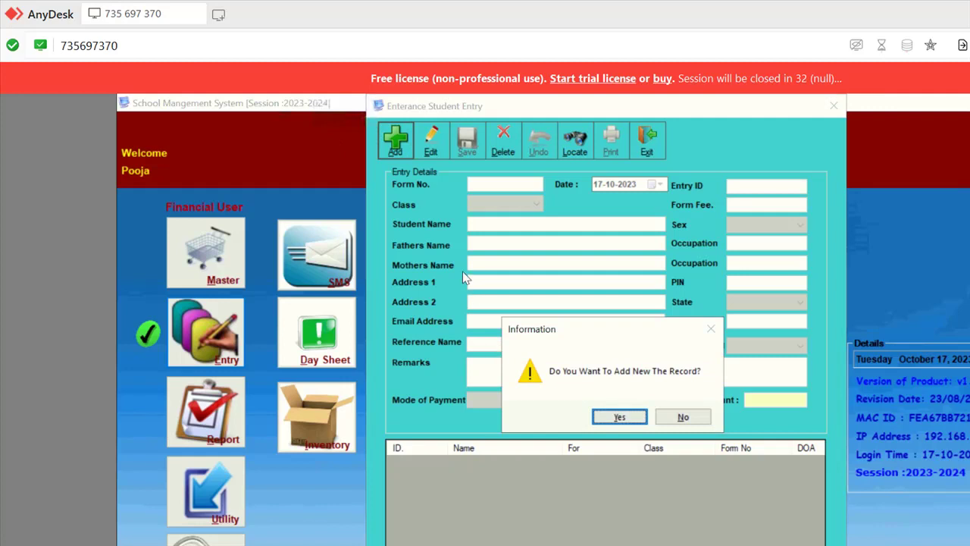
key(Return)
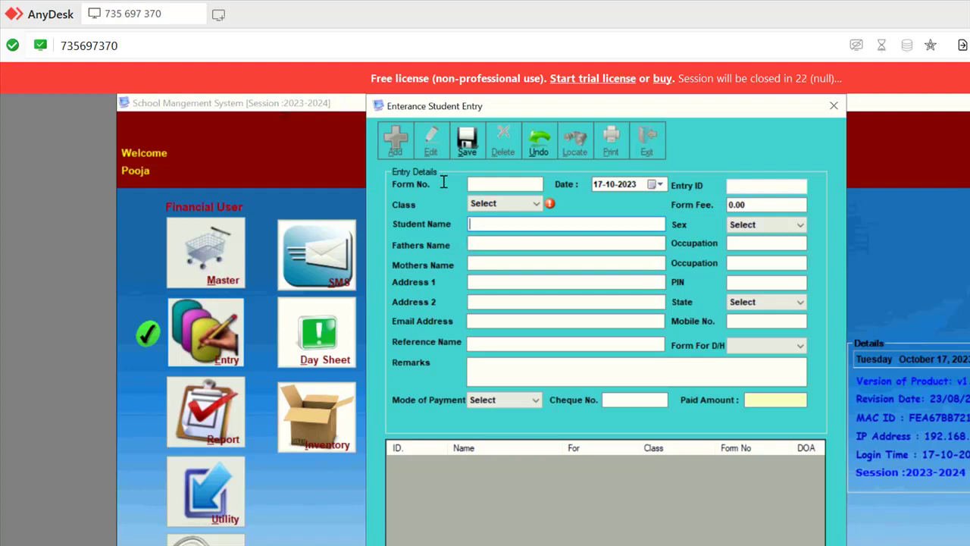
key(Tab)
key(Tab)
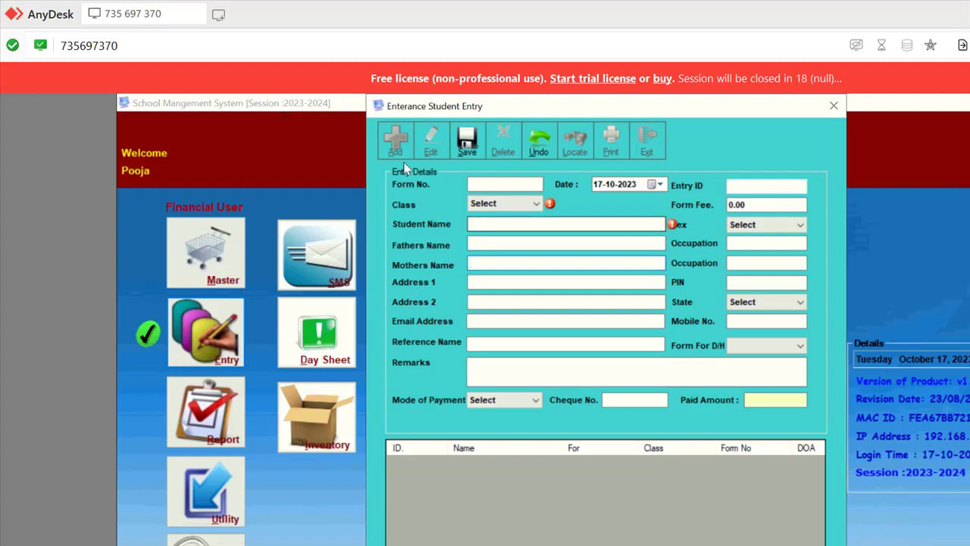
- Set the class of the new entrance record to STD I
click(506, 205)
key(Down)
key(Down)
key(Down)
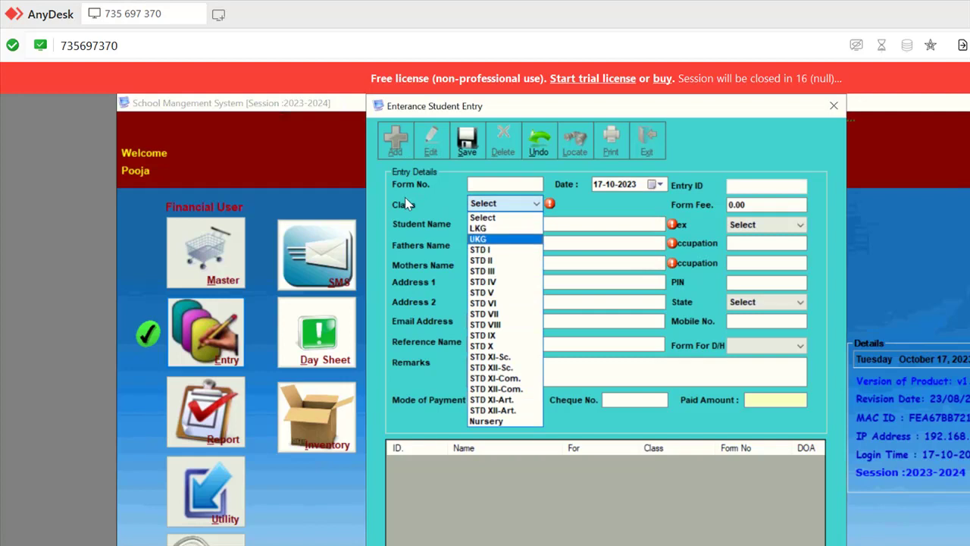
key(Return)
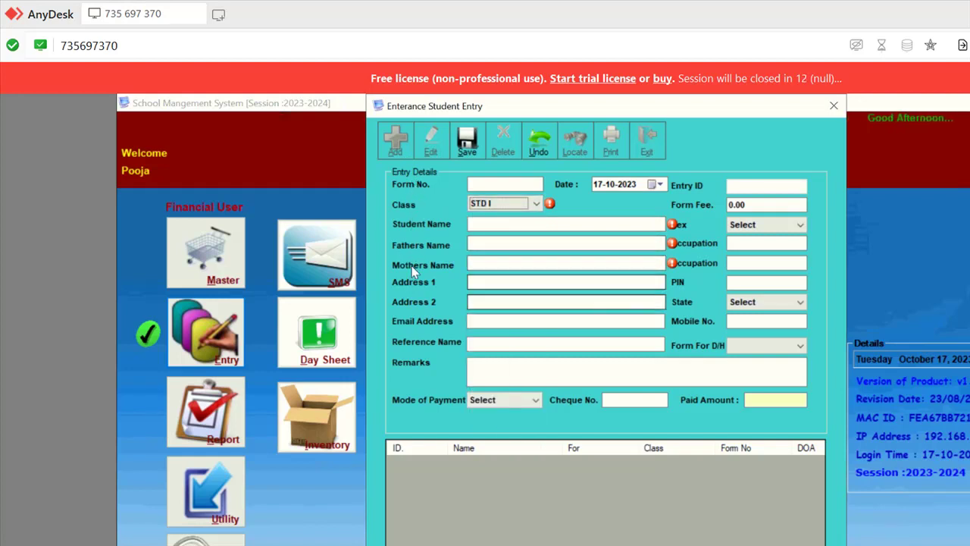
- Point out the name, address and reference fields of the entrance form without filling them in
key(Tab)
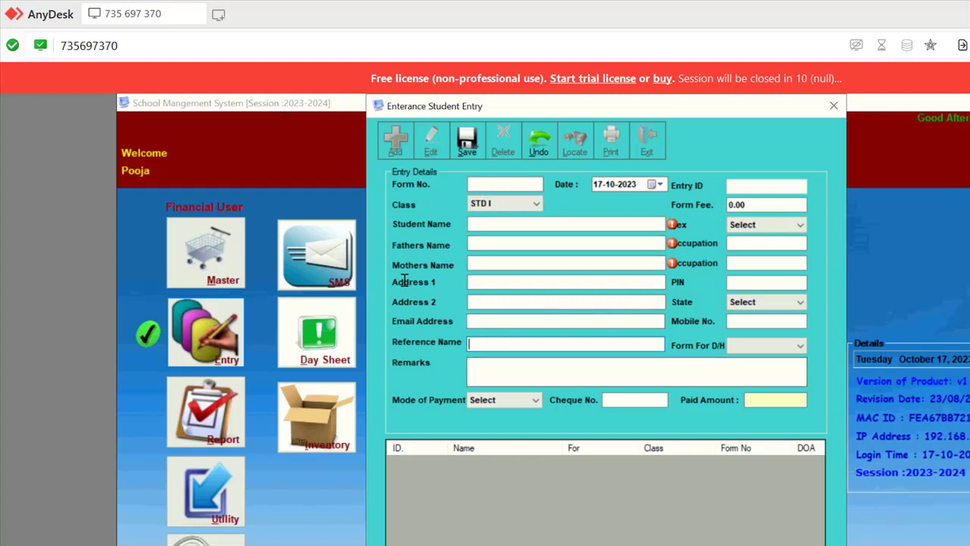
key(Tab)
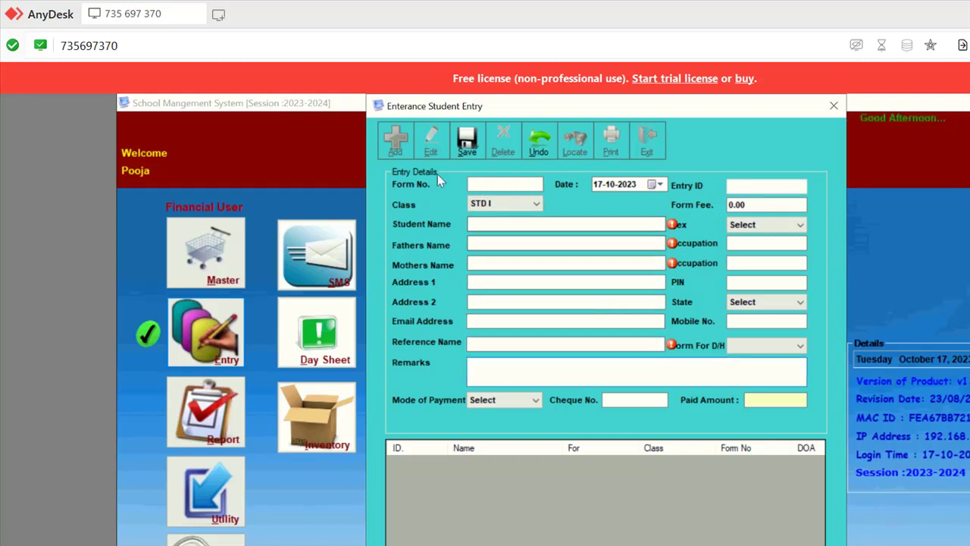
click(471, 224)
click(472, 244)
key(Tab)
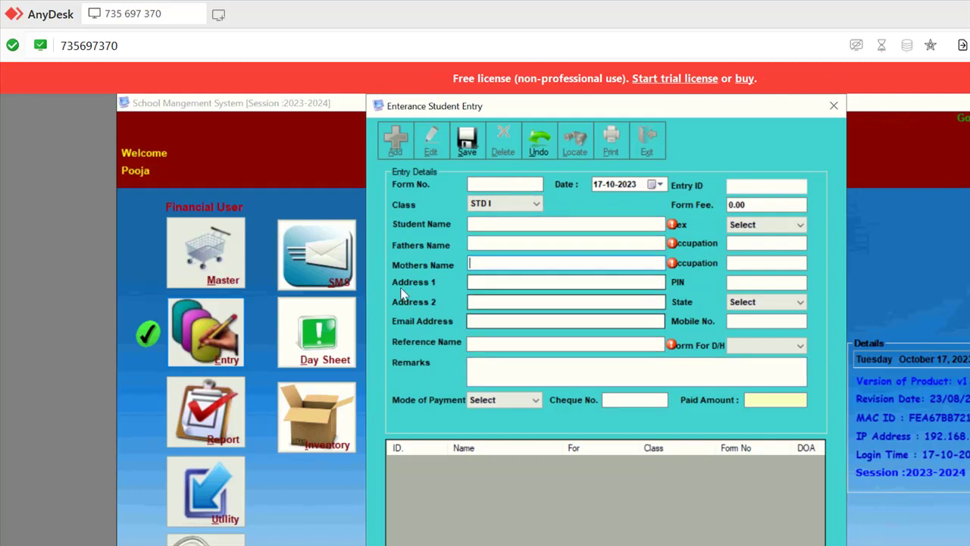
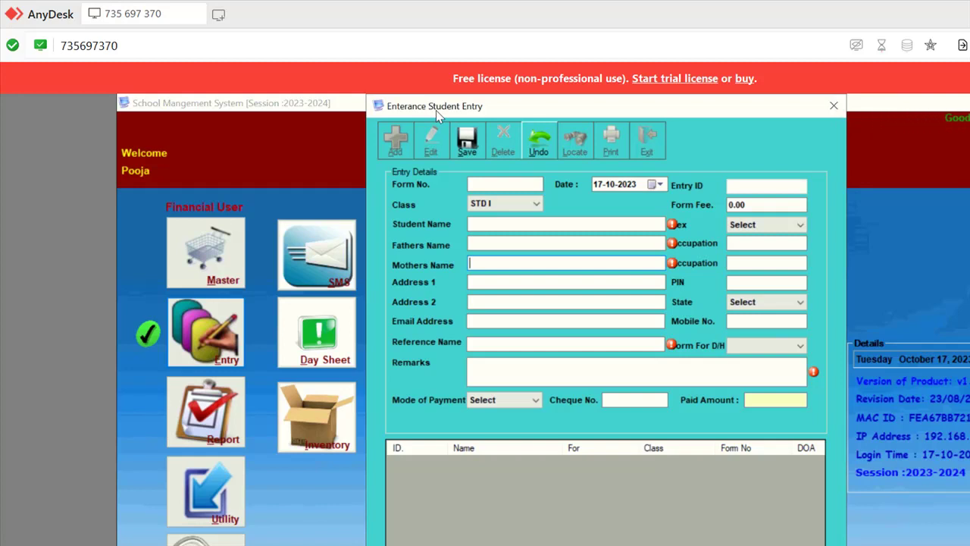
- Undo the unsaved entrance record and start a new blank one
key(alt+u)
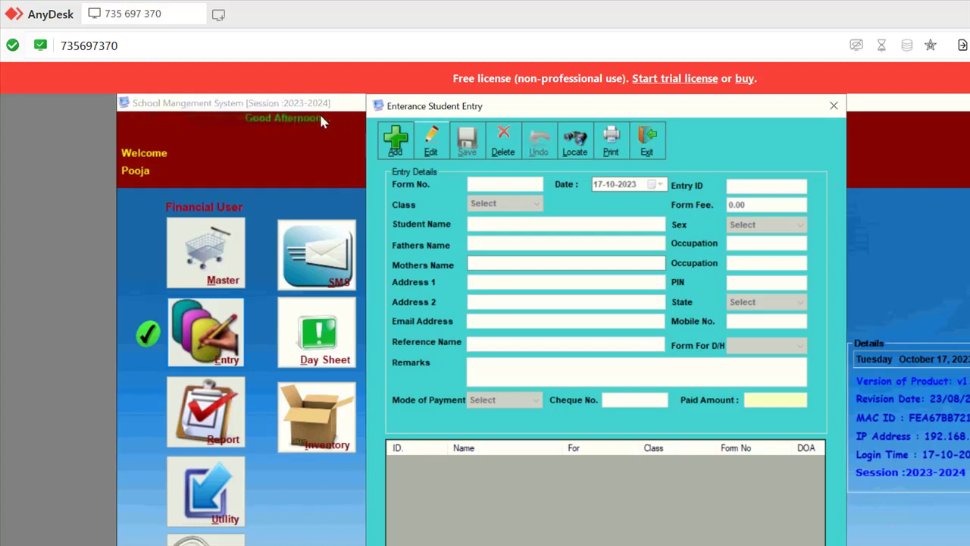
key(alt+a)
key(Return)
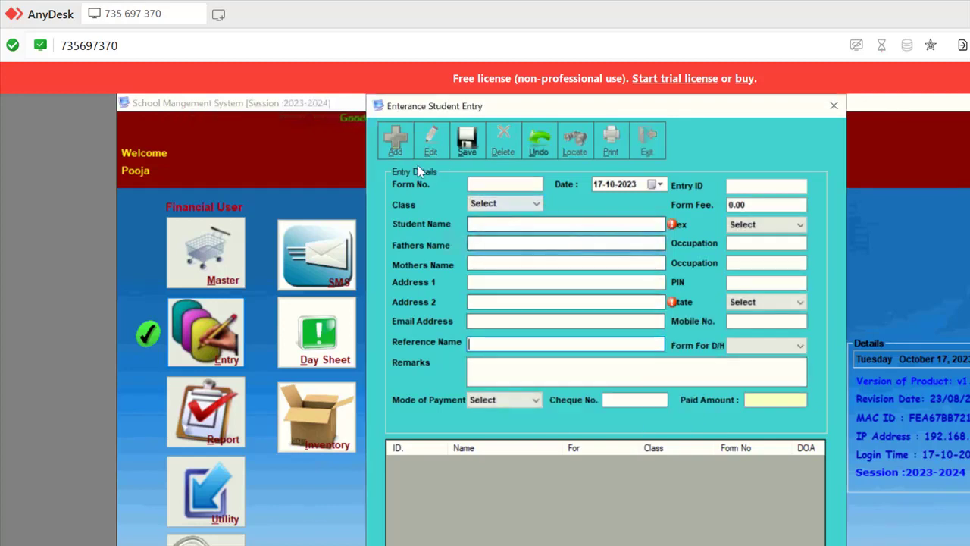
- Check the class choices of the entrance form and undo the blank entrance record
click(504, 203)
key(Escape)
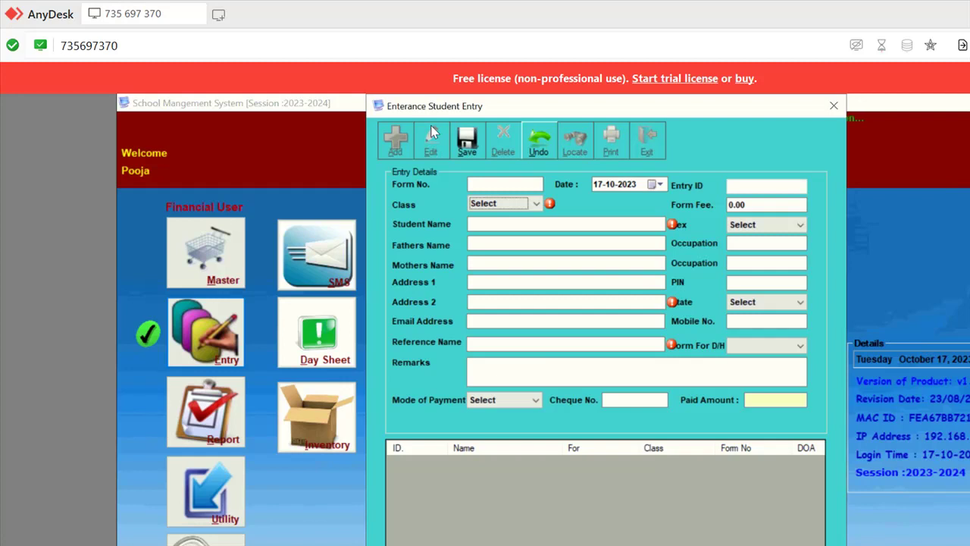
click(539, 140)
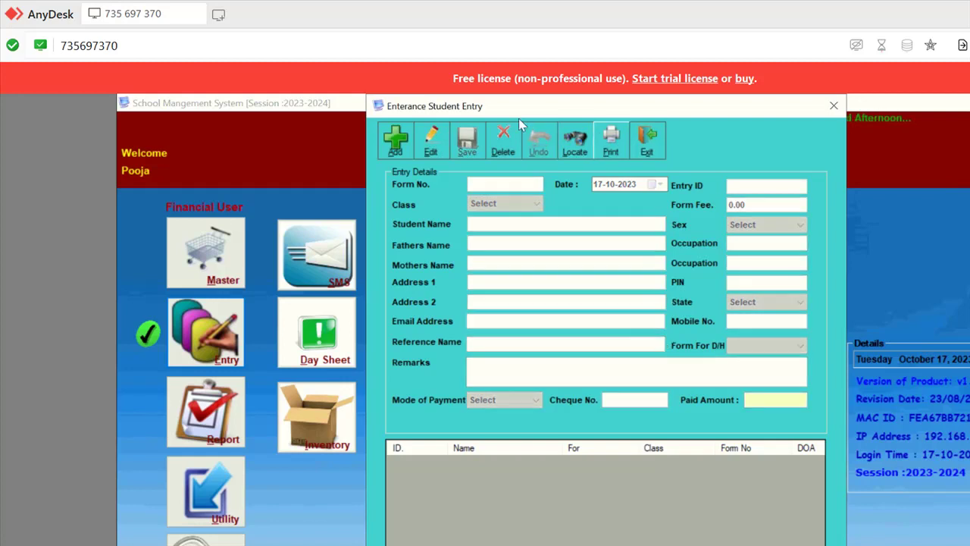
- Leave the entrance form, open the Follow-Up Entry and start adding a new follow-up record
click(172, 270)
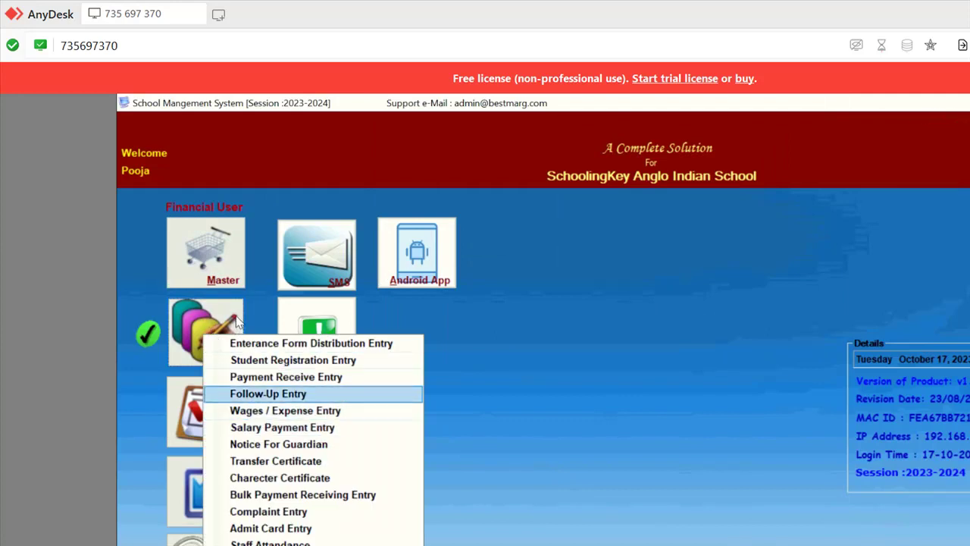
key(Return)
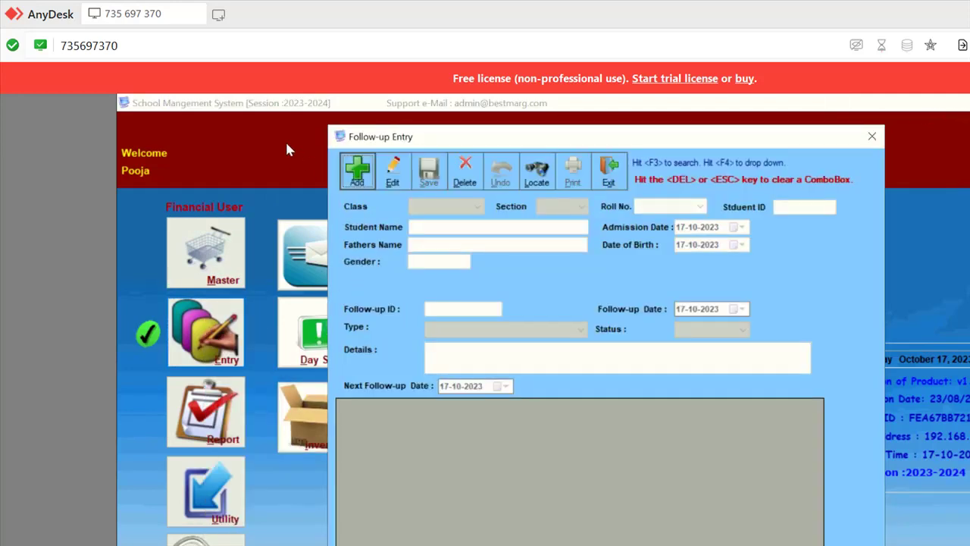
key(Return)
key(Return)
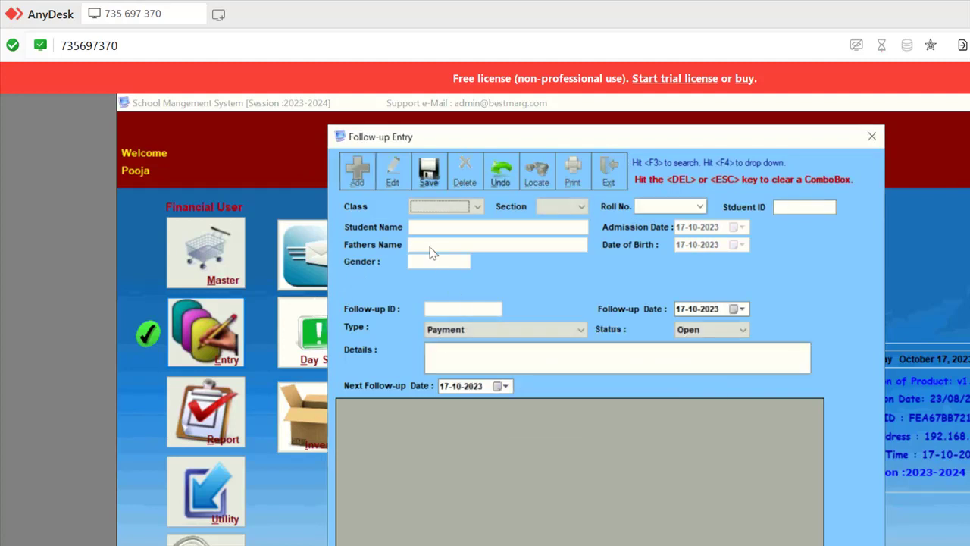
- Go through the follow-up types and set the type of the new record to Others
key(F4)
key(Down)
key(Down)
key(Up)
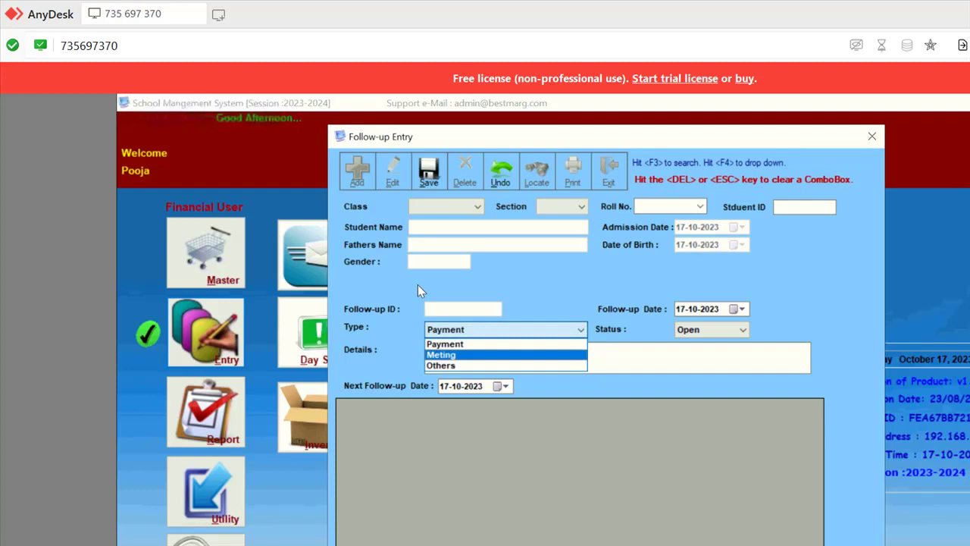
key(Down)
key(Return)
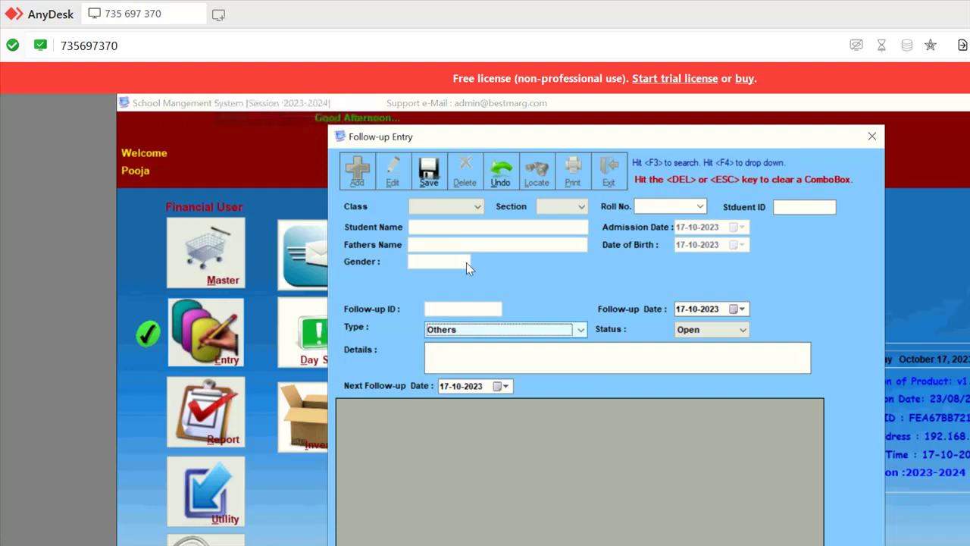
key(F4)
key(Return)
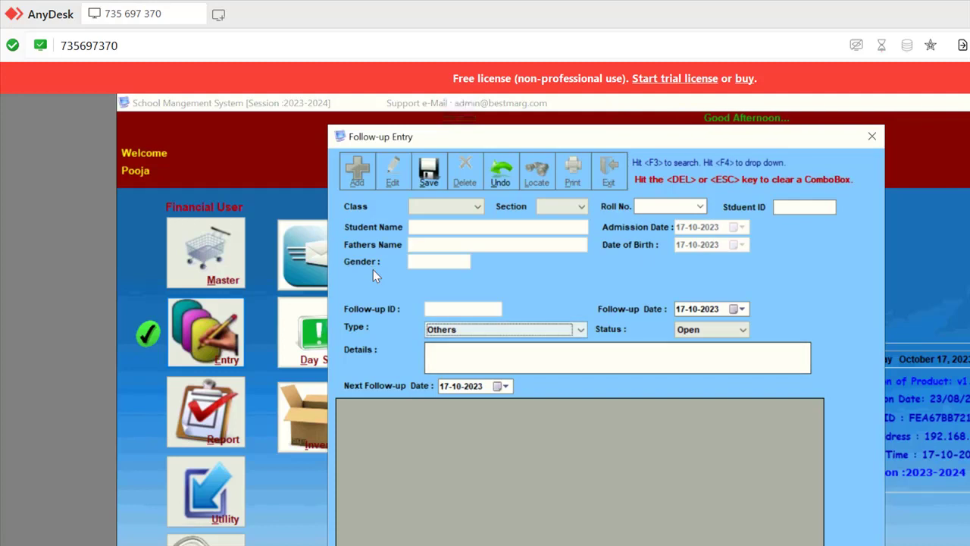
- Set the follow-up type to Payment and move on to the details field
key(F4)
key(Up)
key(Up)
key(Return)
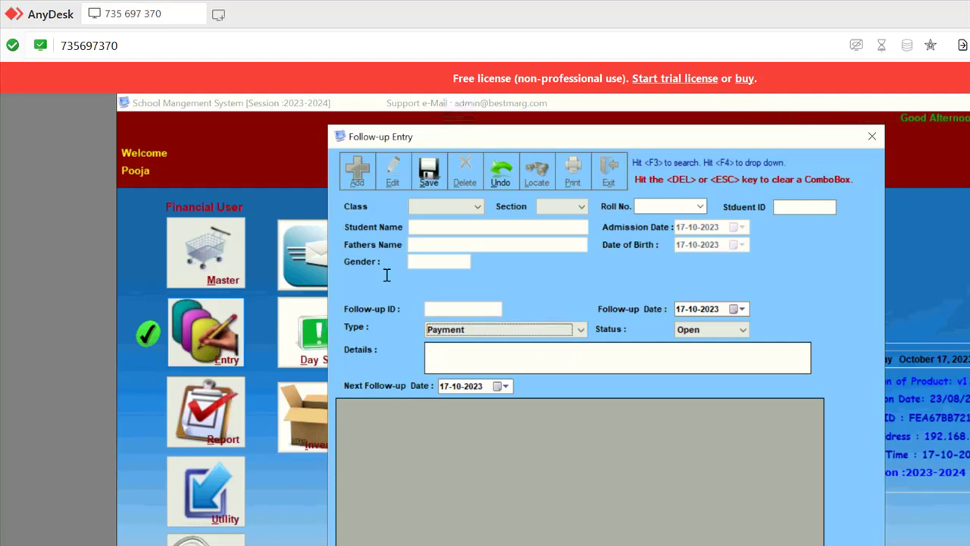
key(Tab)
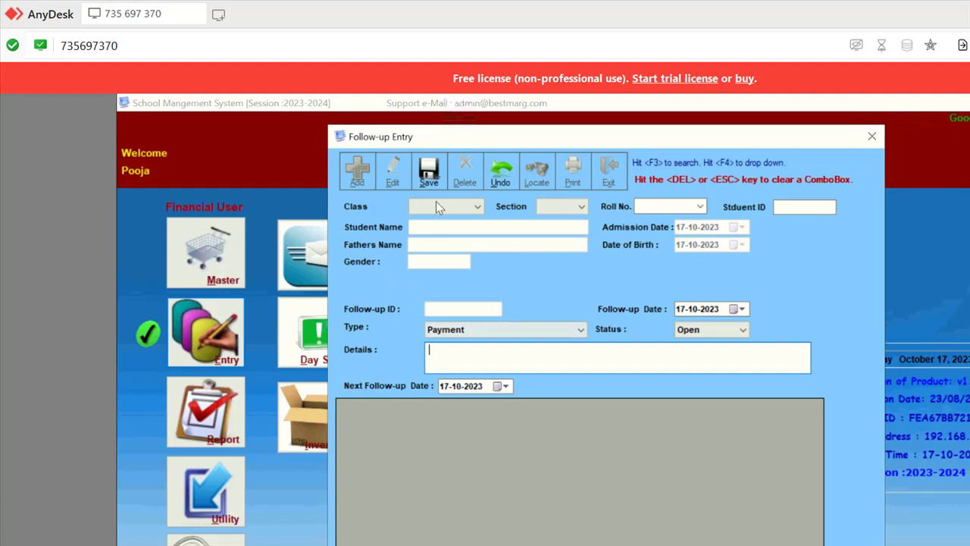
- Undo the unsaved follow-up record and close the Follow-up Entry form
click(500, 171)
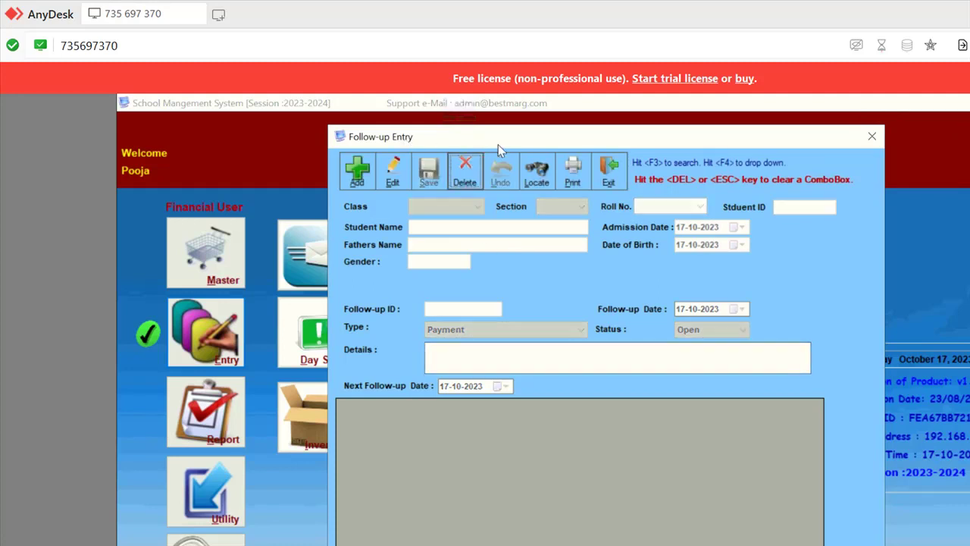
key(Escape)
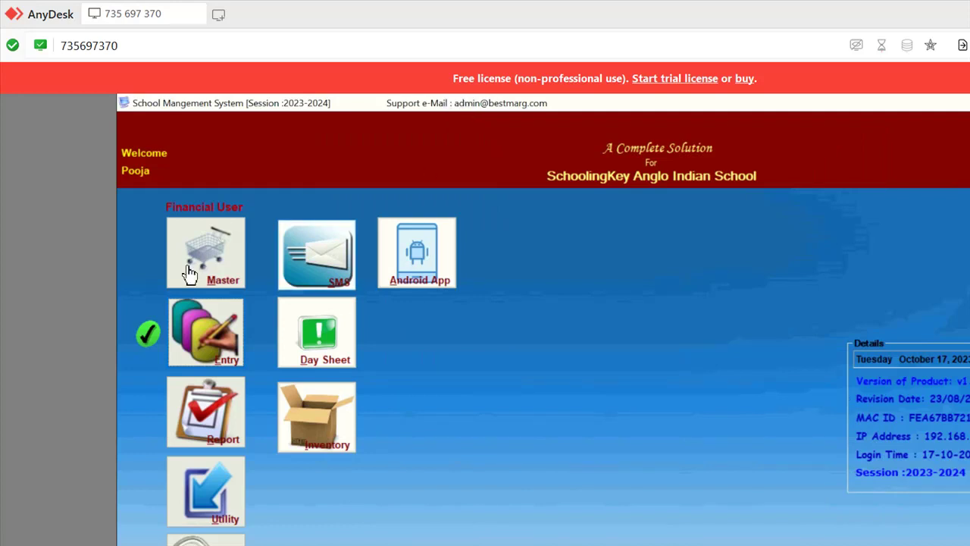
- Open the Admit Card Entry from the Financial User's entry options
click(229, 334)
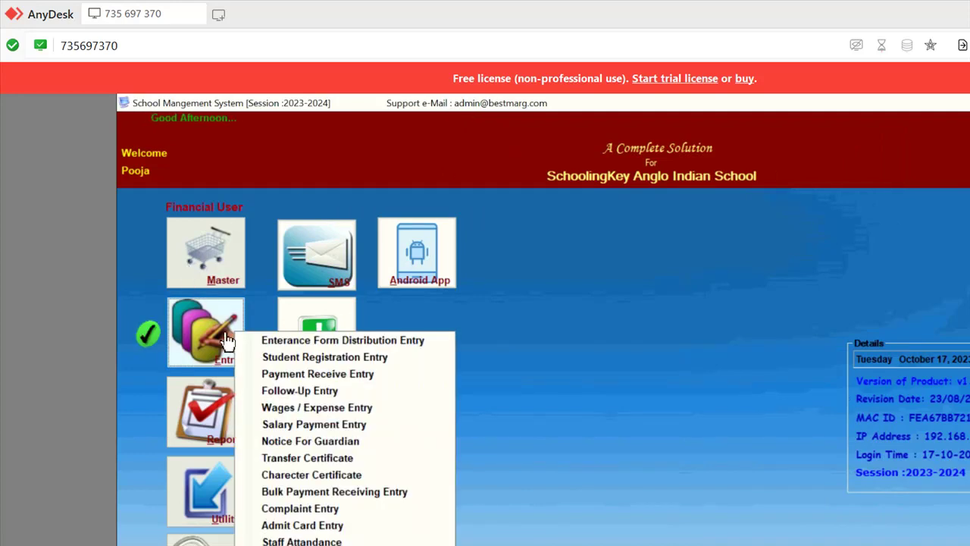
click(176, 221)
click(215, 413)
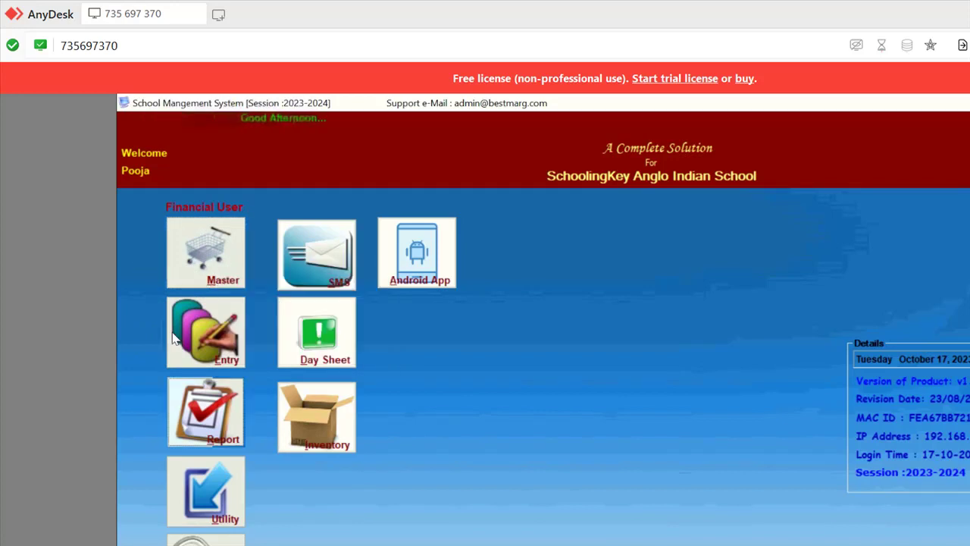
click(155, 281)
click(197, 319)
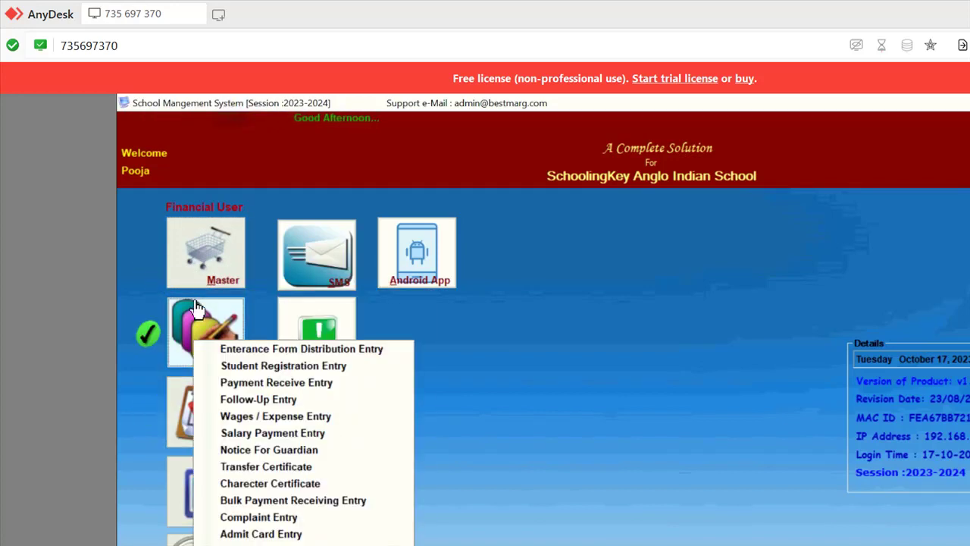
click(208, 424)
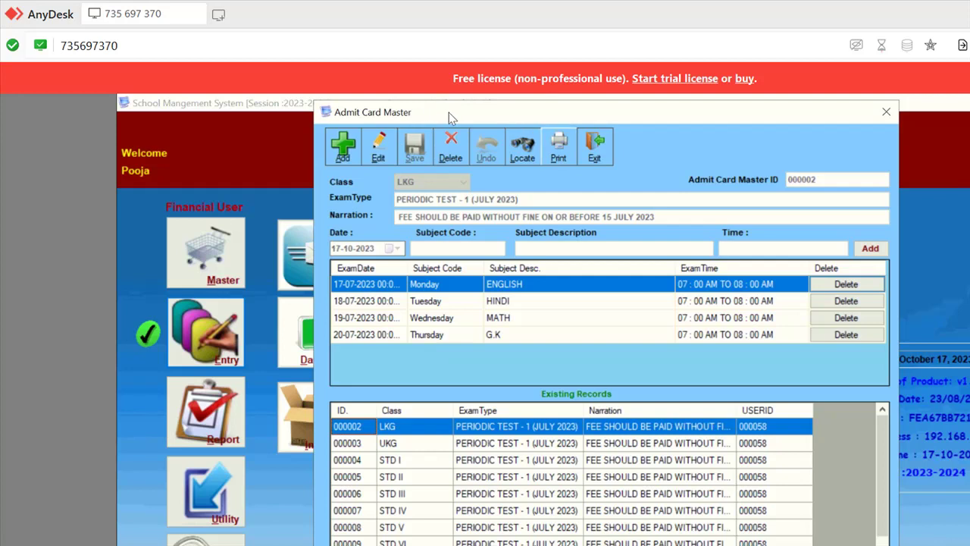
- Point out the exam dates and subjects scheduled on the LKG admit card for PERIODIC TEST - 1 (JULY 2023)
double_click(358, 285)
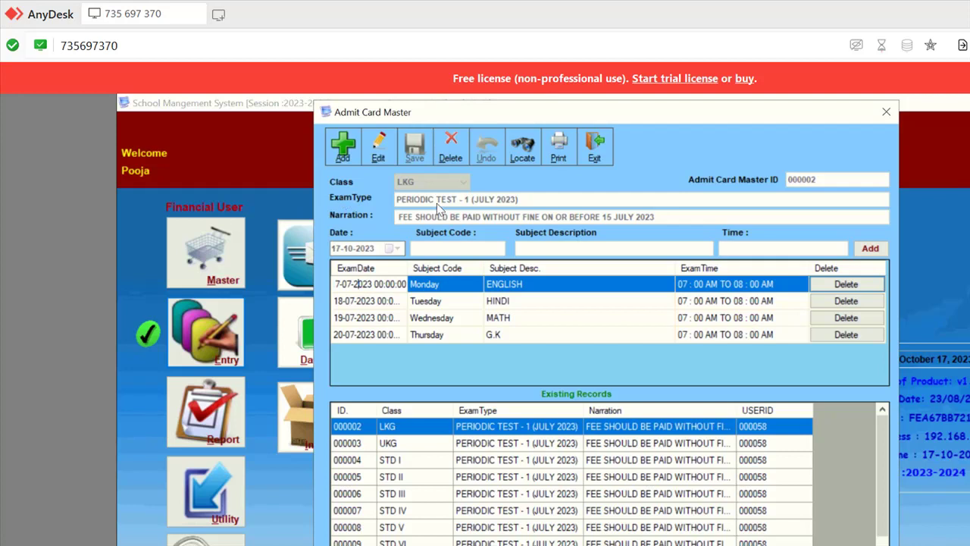
click(508, 284)
click(503, 301)
click(506, 284)
- Open the admit card print form and choose the LKG-PERIODIC TEST - 1 (JULY 2023) admit card
click(558, 147)
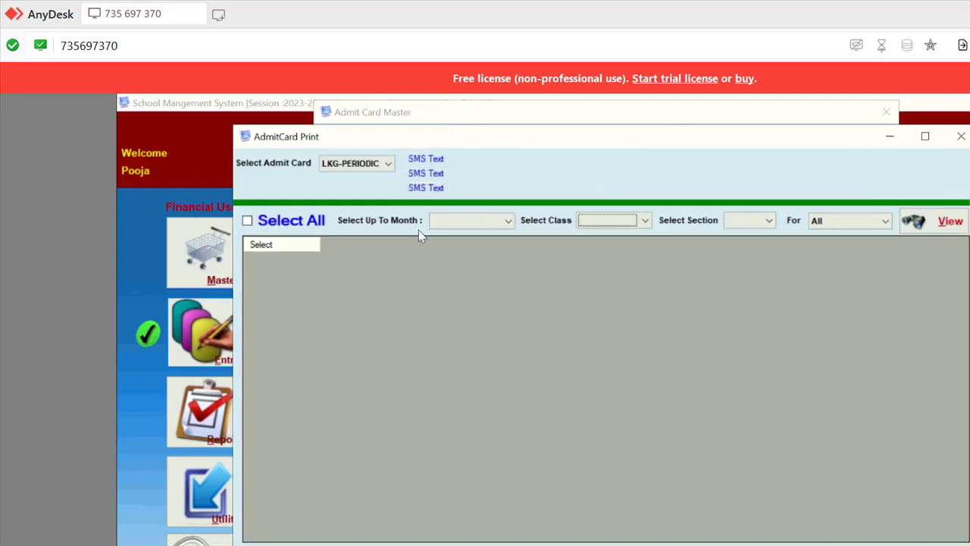
click(356, 163)
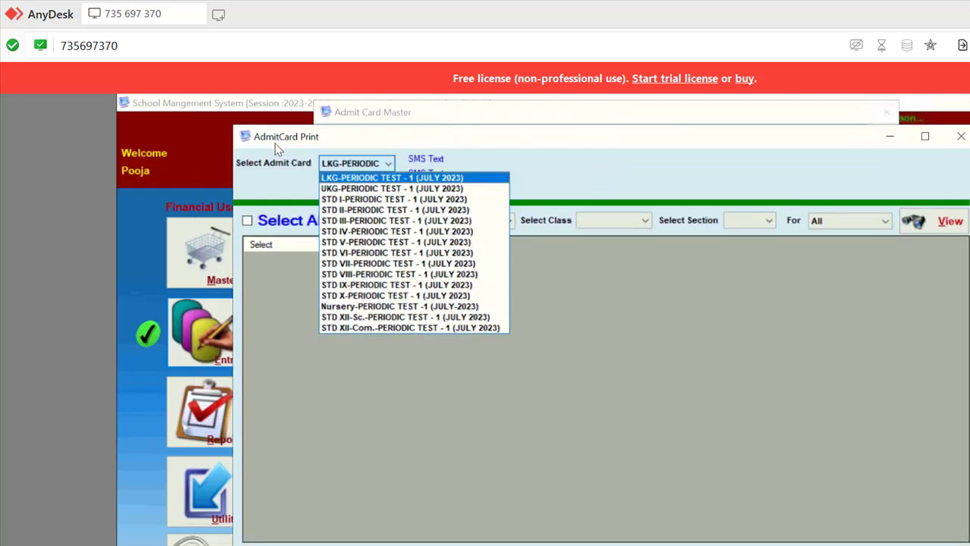
click(392, 177)
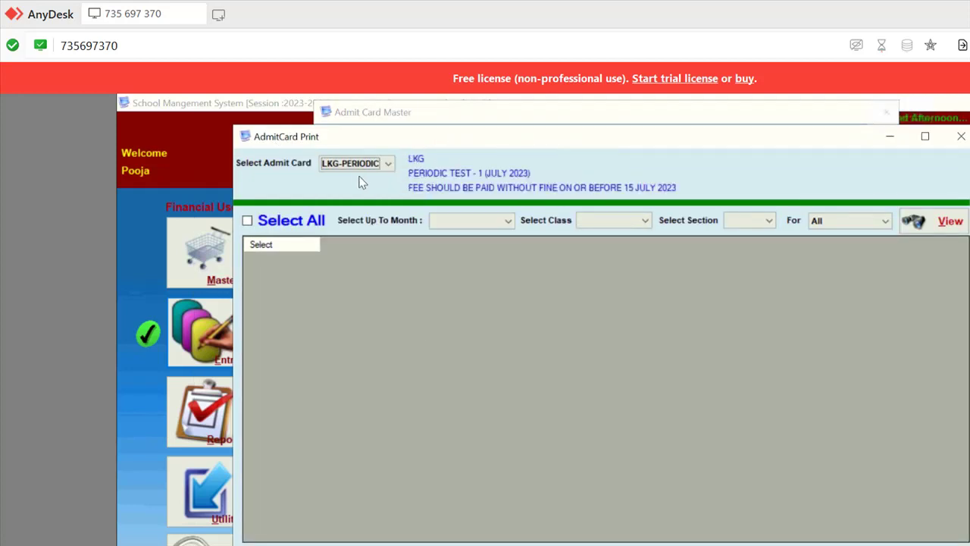
- List the students up to month August for class LKG, with both the section and the student type set to All
click(471, 220)
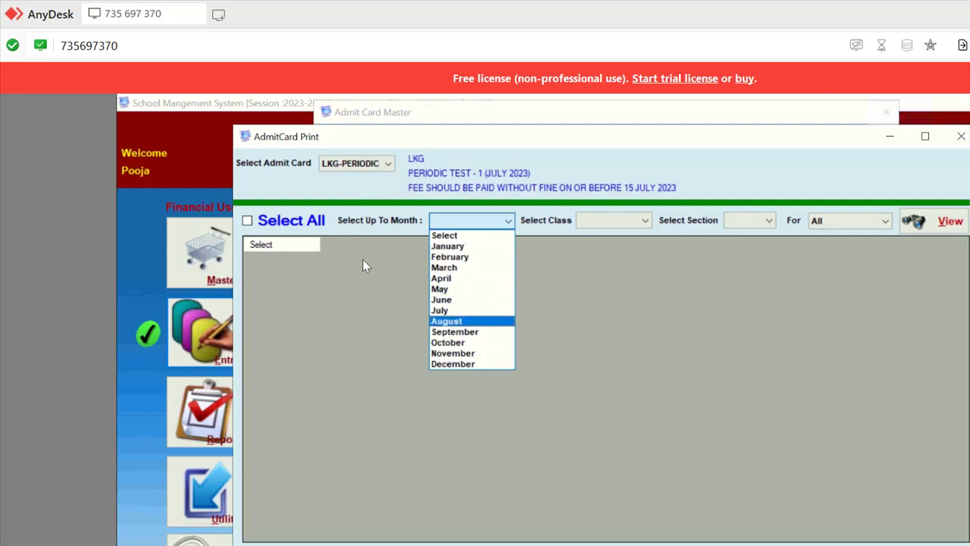
click(446, 320)
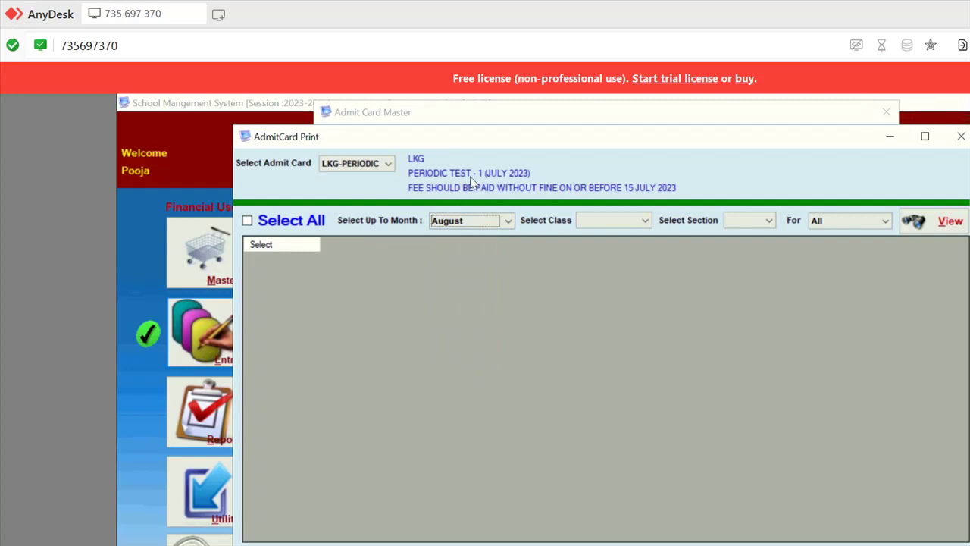
click(615, 221)
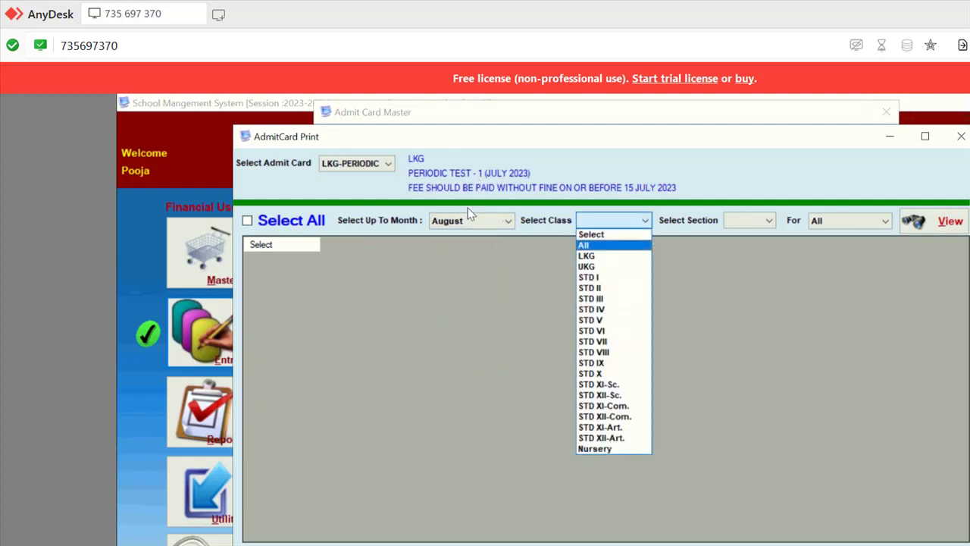
click(613, 256)
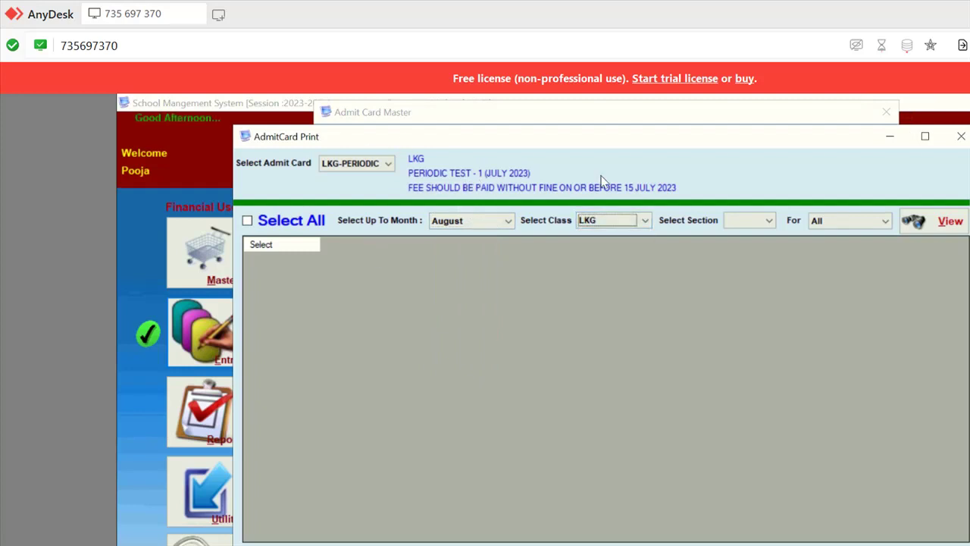
click(749, 220)
click(731, 244)
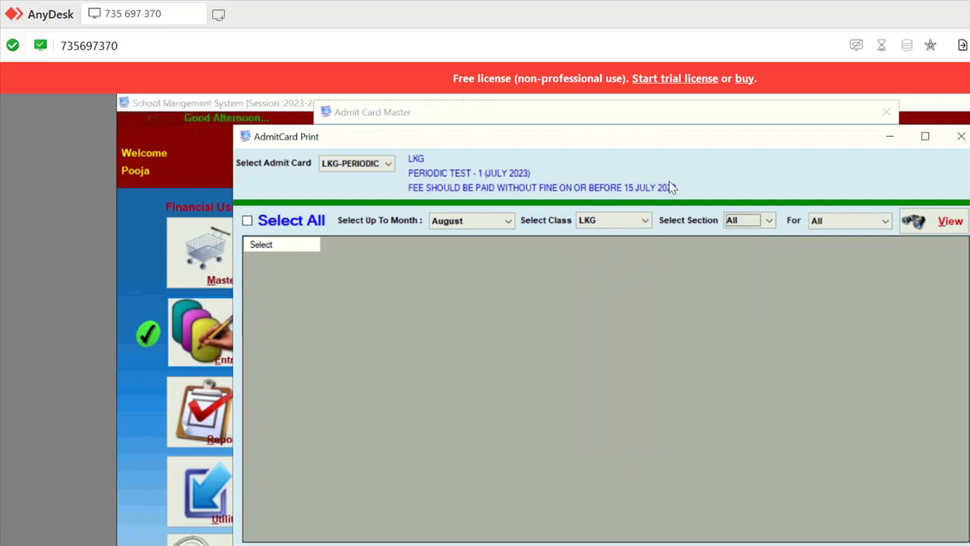
click(848, 221)
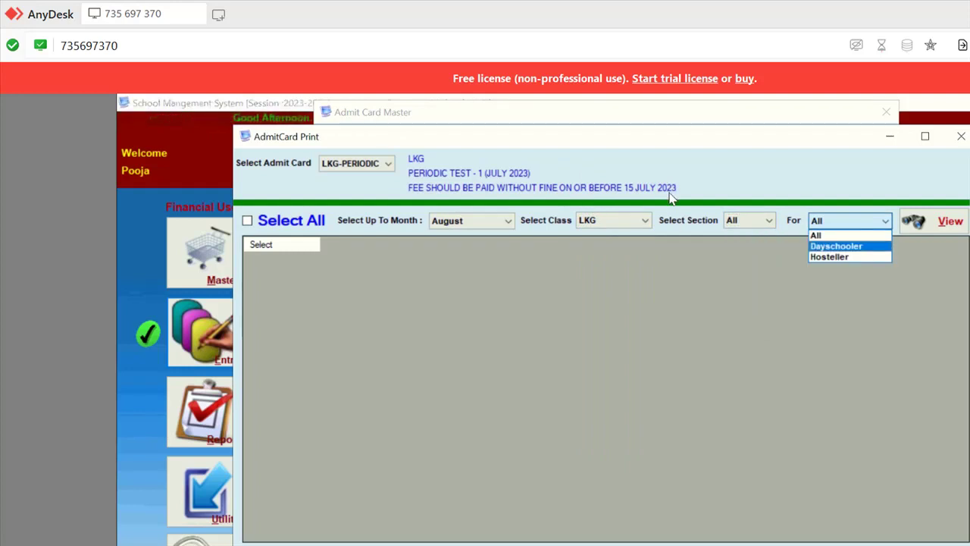
key(Tab)
key(Return)
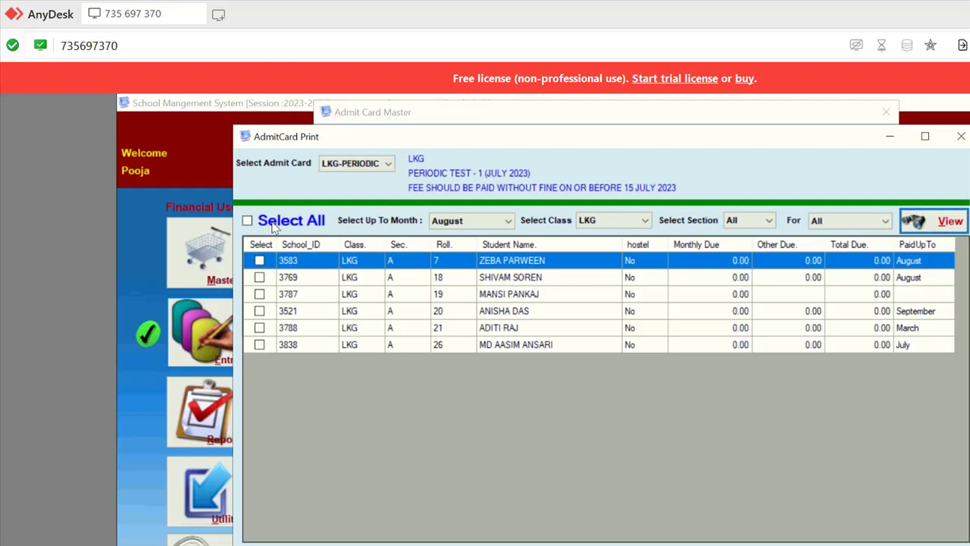
- Try ticking the first two students individually, then tick and untick all students at once
click(259, 260)
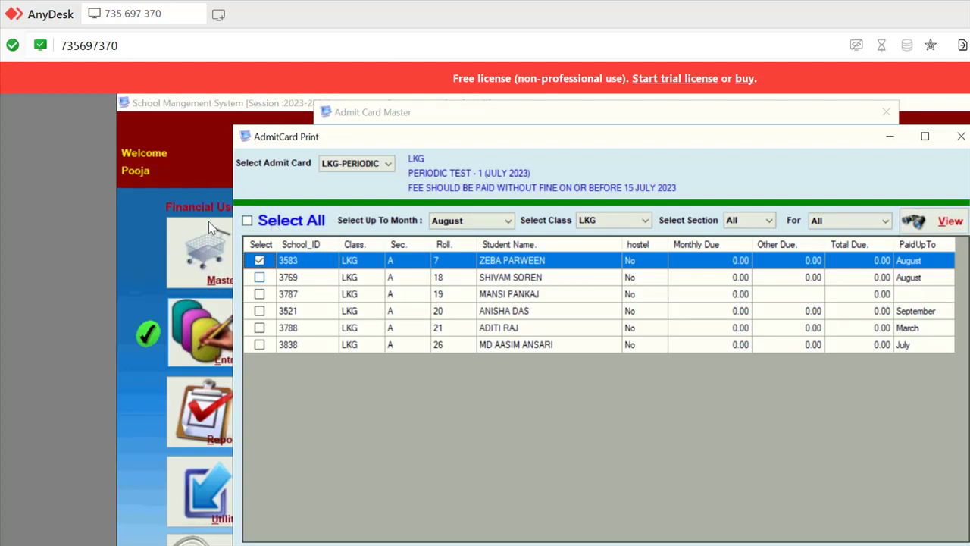
click(259, 277)
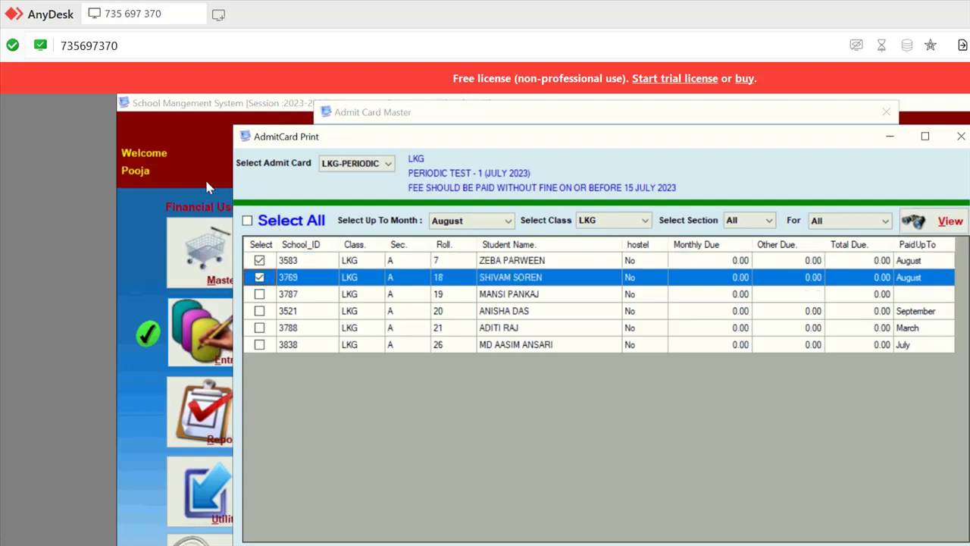
click(247, 221)
click(247, 220)
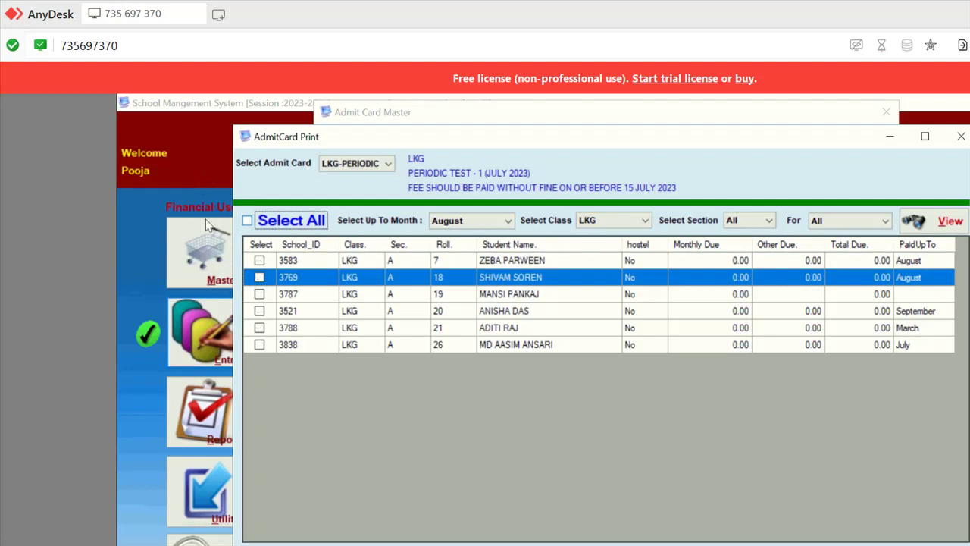
- Select only the first student in the list and generate that student's admit card report
click(259, 260)
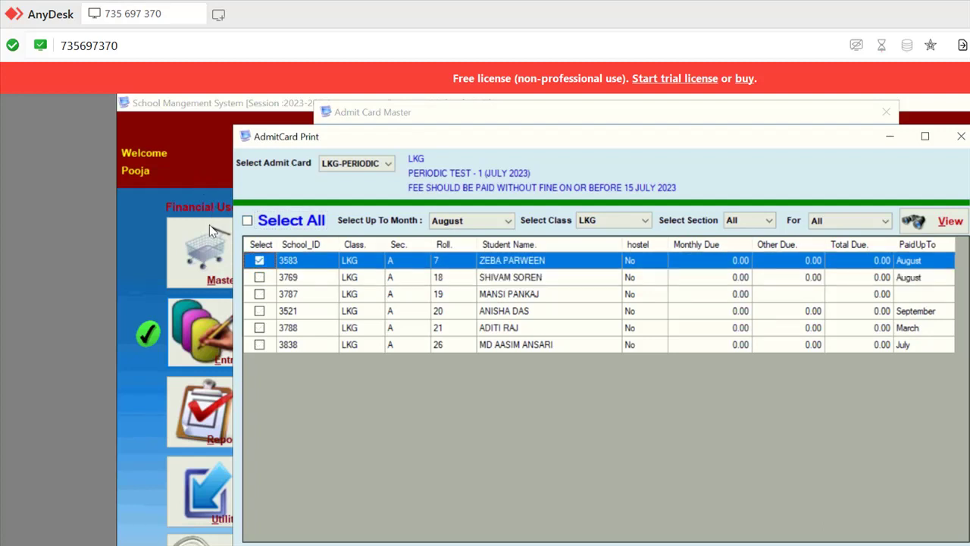
click(460, 443)
click(609, 416)
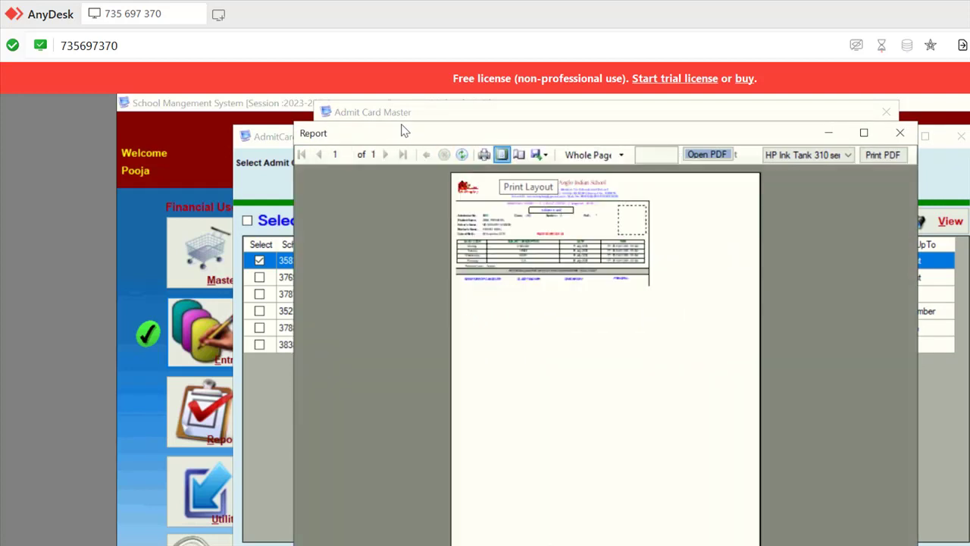
- View the admit card report at Page Width and return to the student list
click(621, 155)
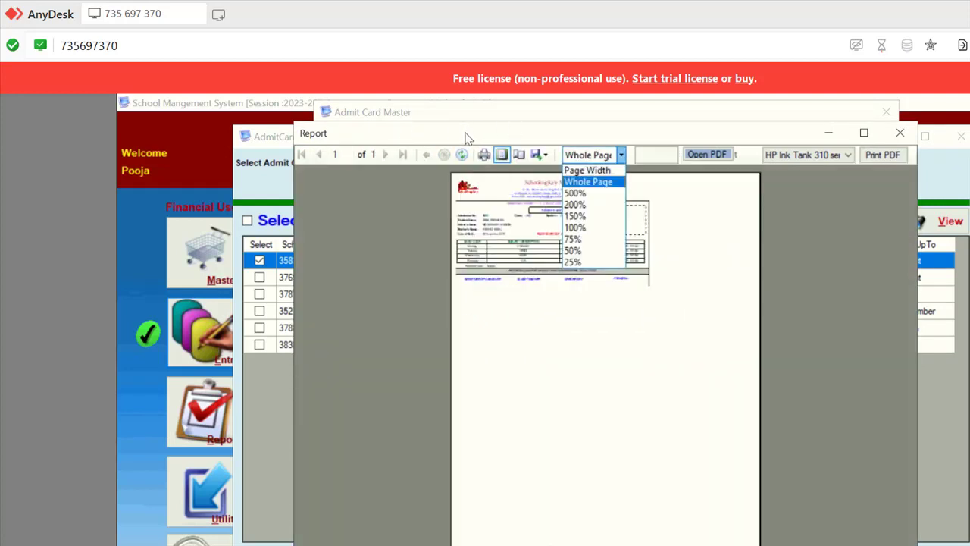
click(606, 169)
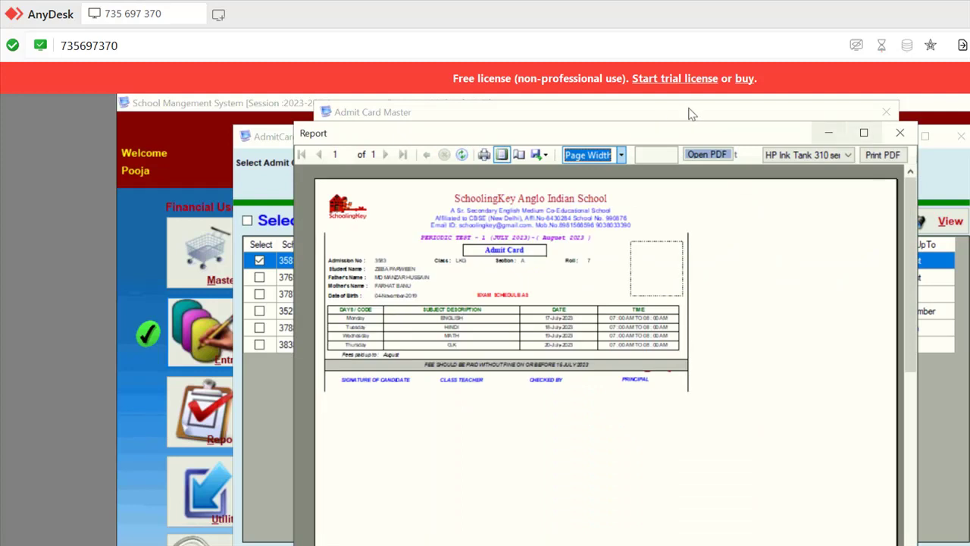
double_click(658, 130)
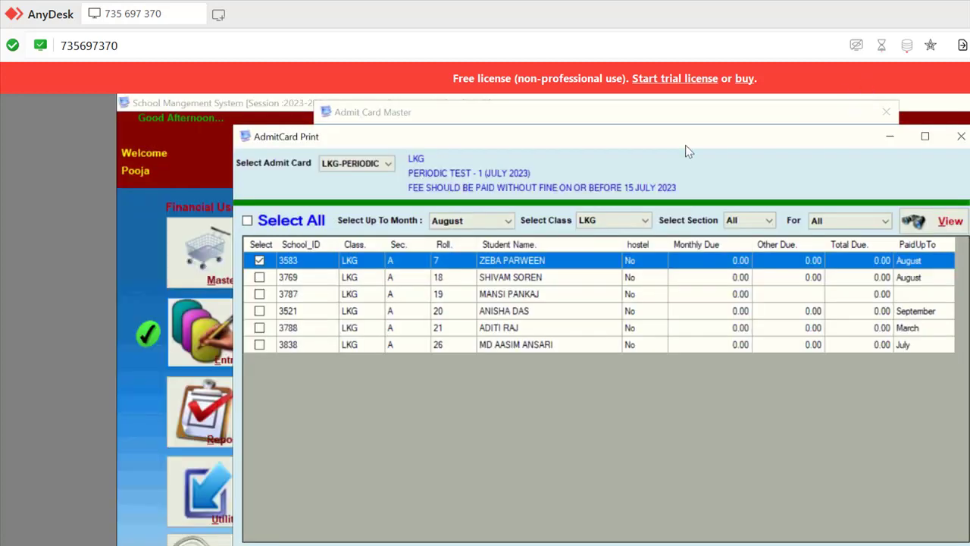
- List all LKG students up to August, including those with dues, and examine the monthly, other and total due columns throughout the list
click(396, 179)
click(741, 180)
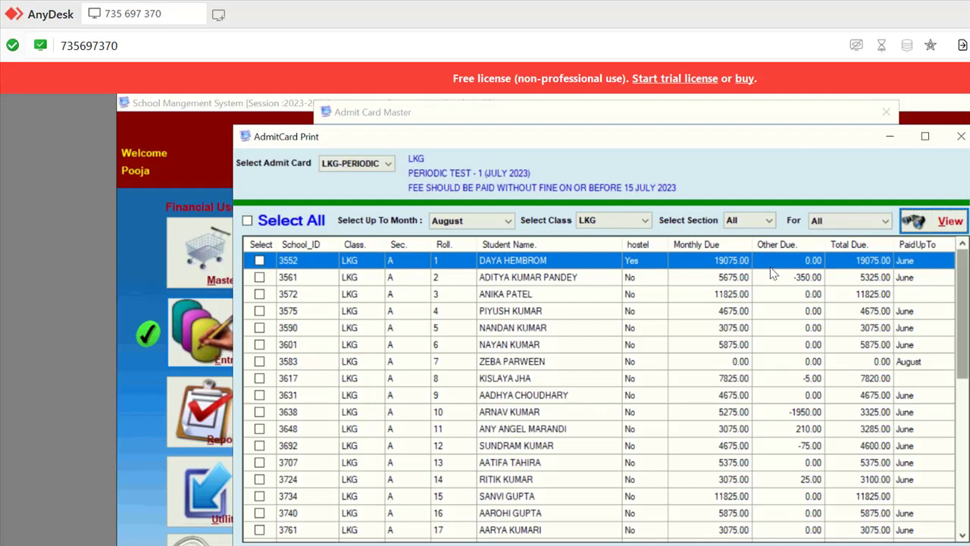
click(694, 294)
scroll(688, 317, down, 3)
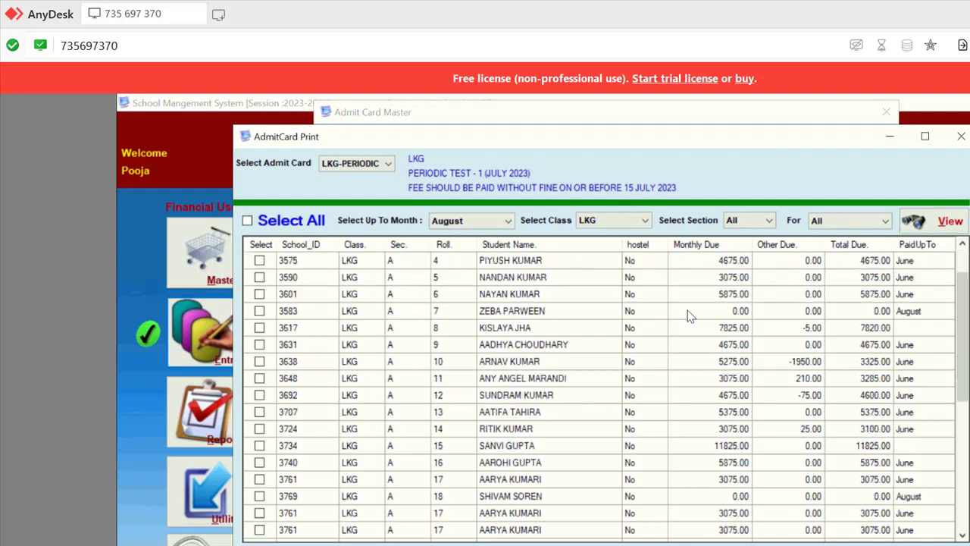
scroll(682, 357, down, 1)
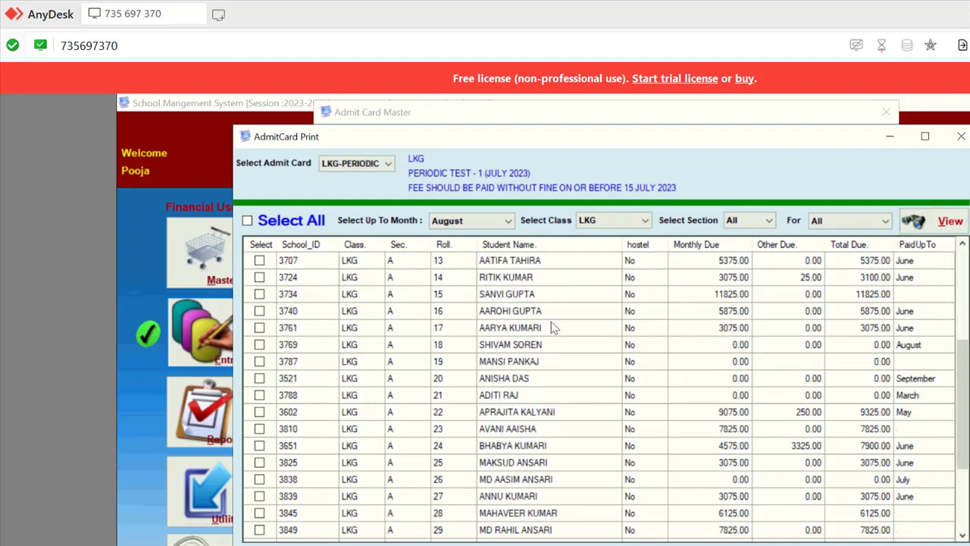
scroll(445, 334, down, 3)
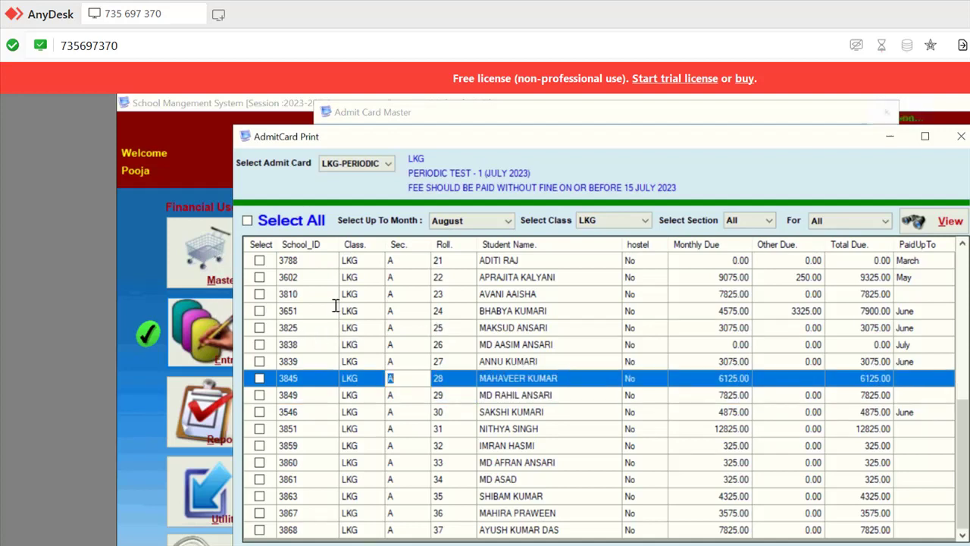
key(Down)
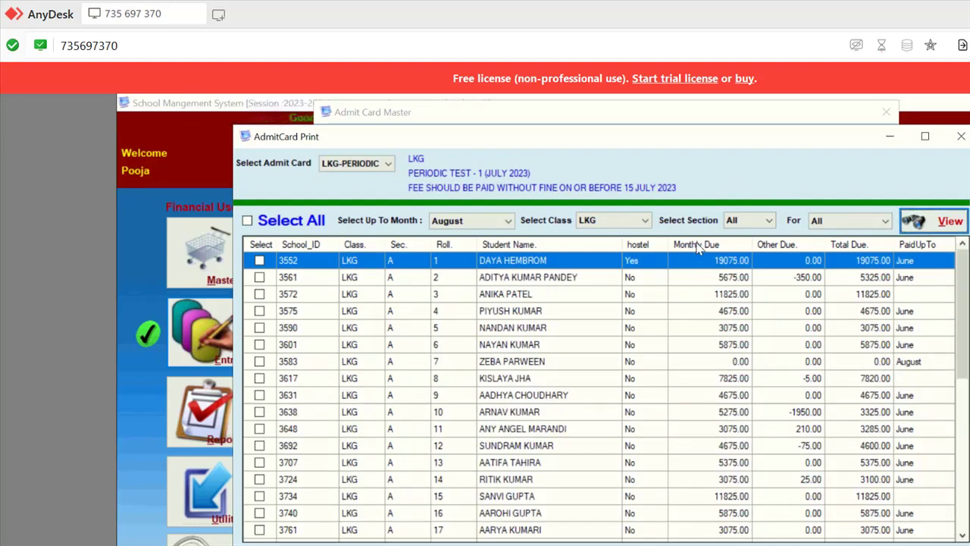
key(Down)
key(Down)
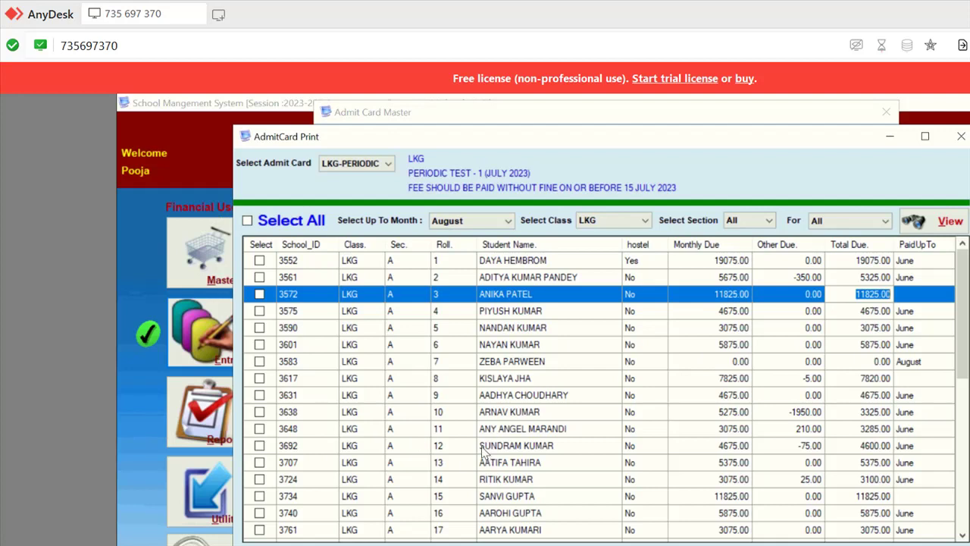
key(Page_Down)
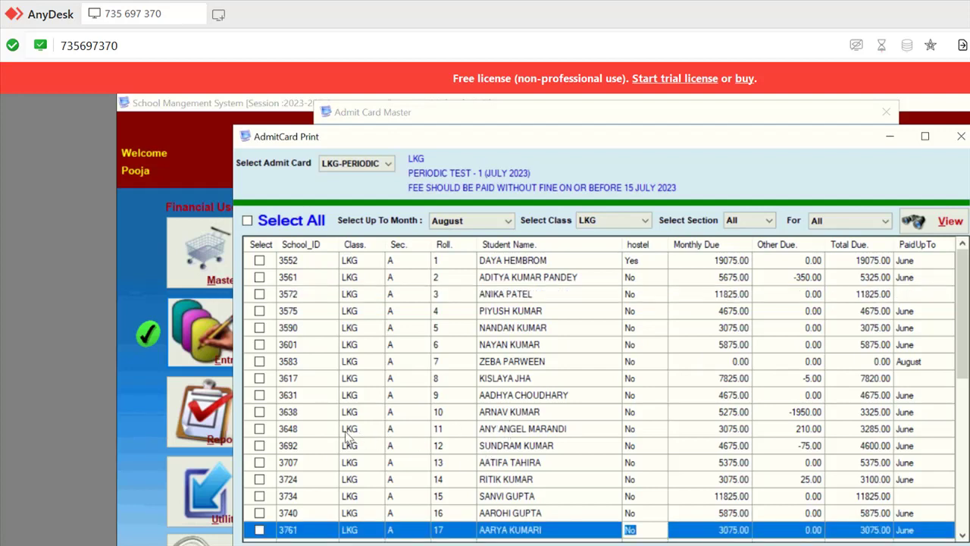
- Select the second, third and fourth students in the list and generate their admit card report
click(259, 277)
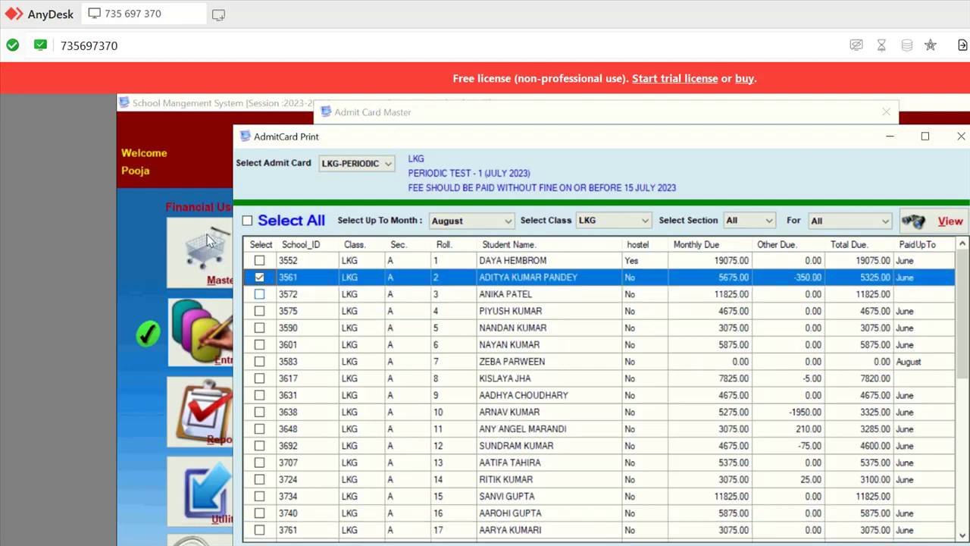
click(259, 294)
click(259, 310)
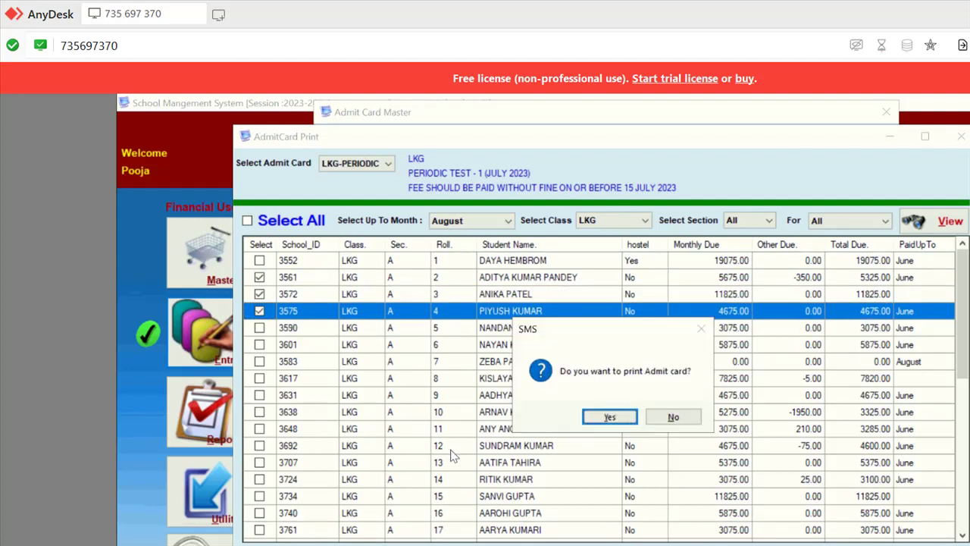
key(Return)
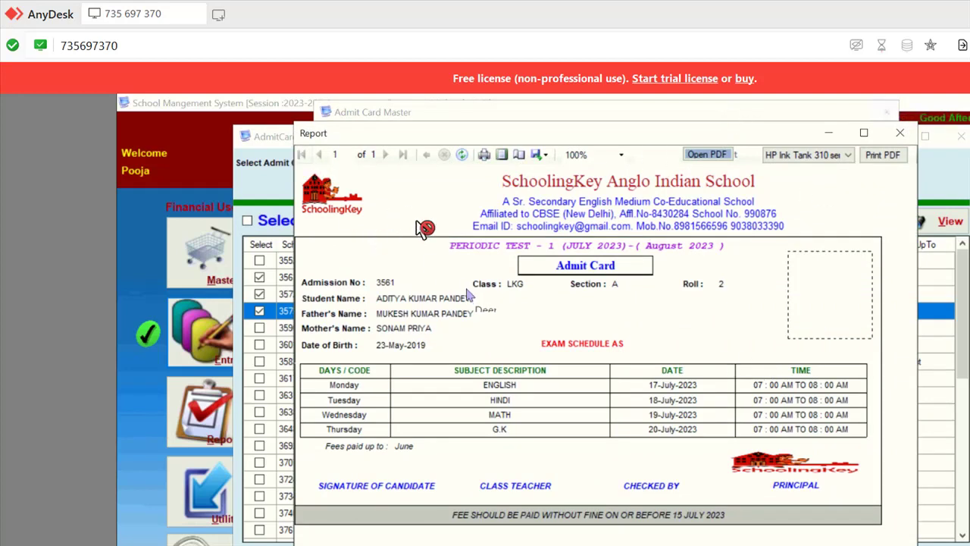
- Close the admit card report, the AdmitCard Print window and the Admit Card Master to return to the main dashboard
click(899, 132)
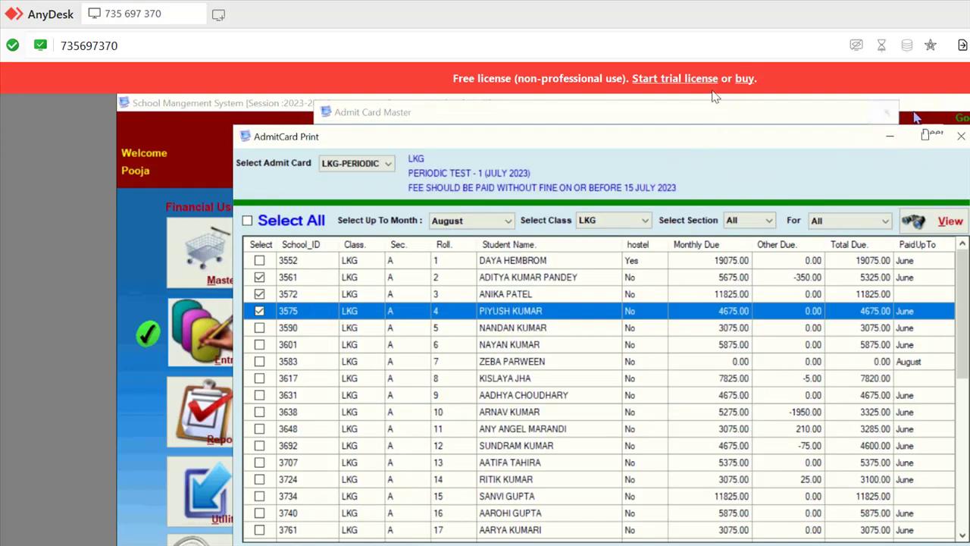
click(899, 133)
click(899, 133)
click(960, 135)
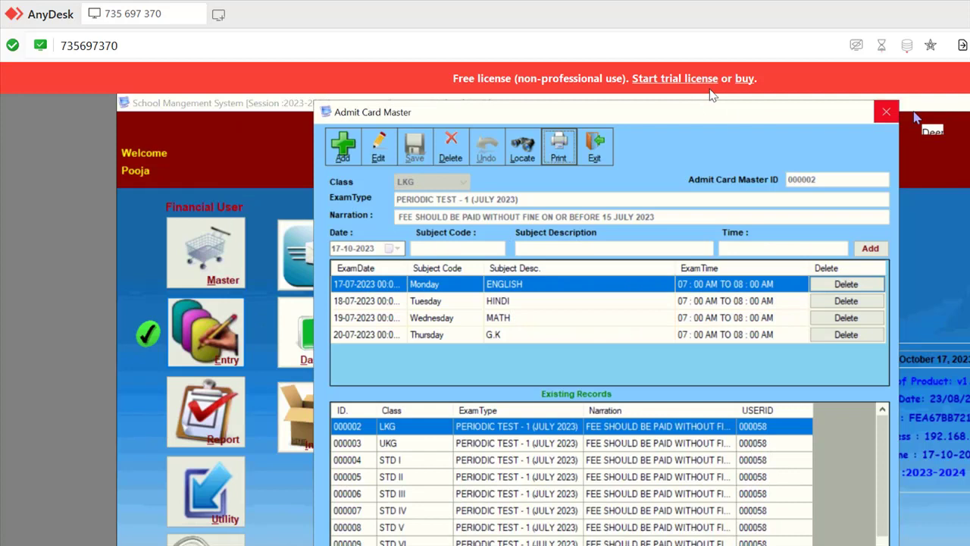
click(886, 111)
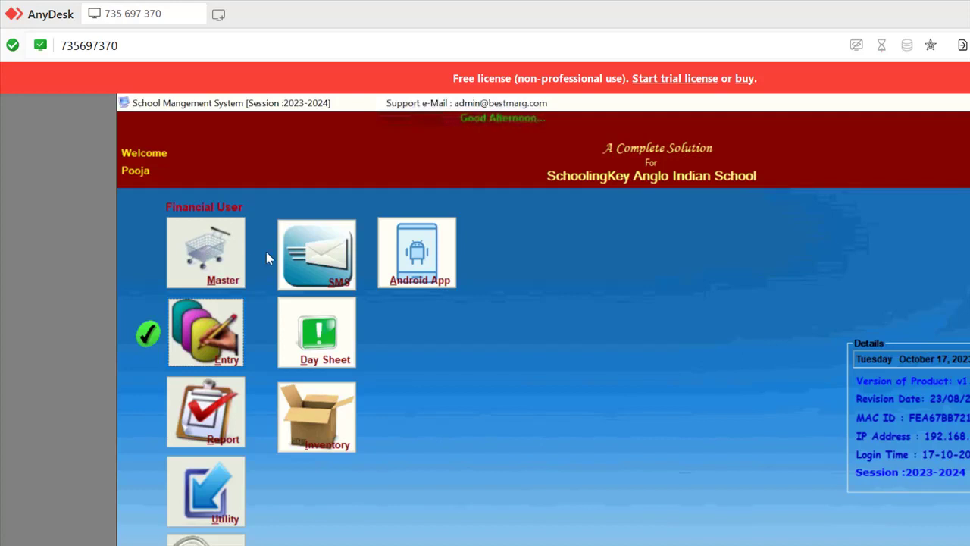
- Review the Financial User's SMS options, open the Teachers General SMS form and close it again
click(339, 268)
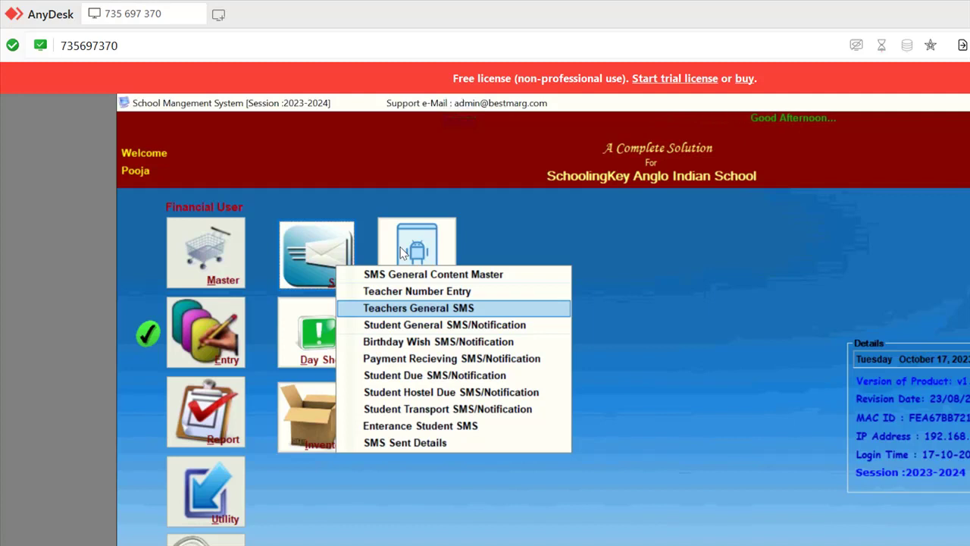
key(Up)
key(Down)
key(Escape)
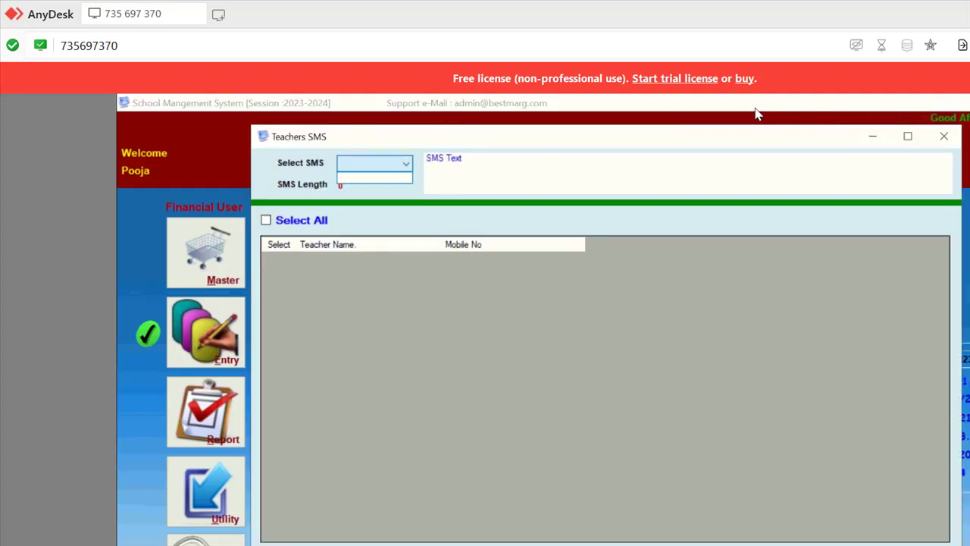
click(943, 136)
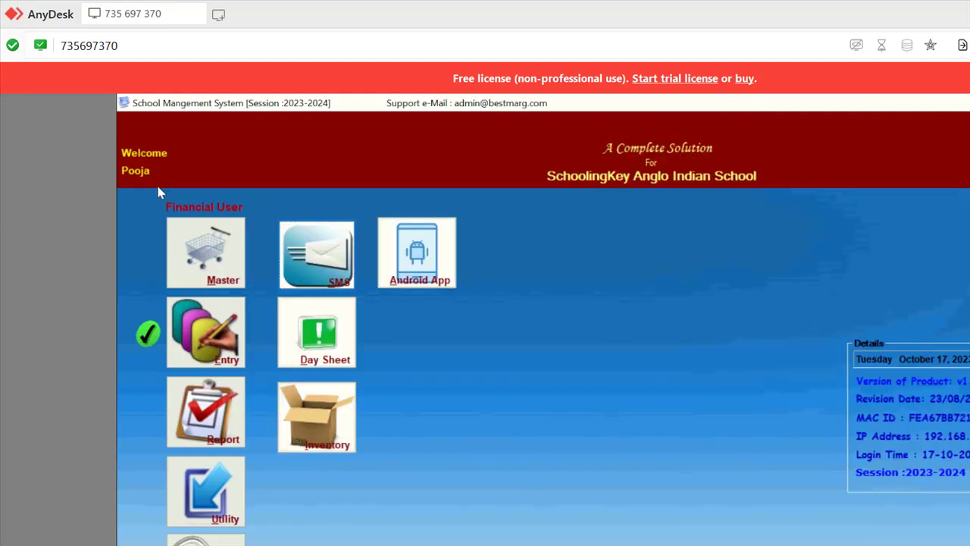
- Check the Financial User's Master options, switch to the Administrator's window and open the School Name Master
click(197, 233)
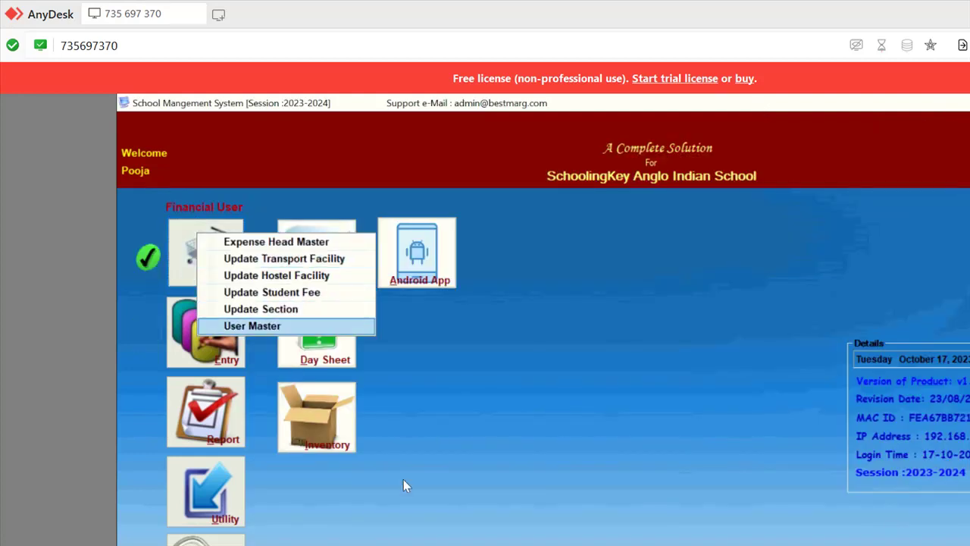
click(345, 502)
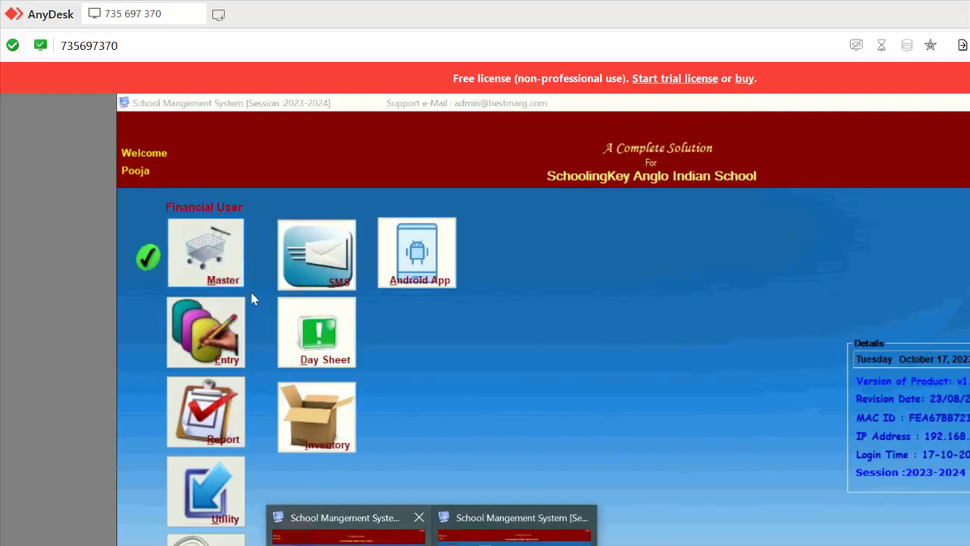
click(348, 526)
click(203, 212)
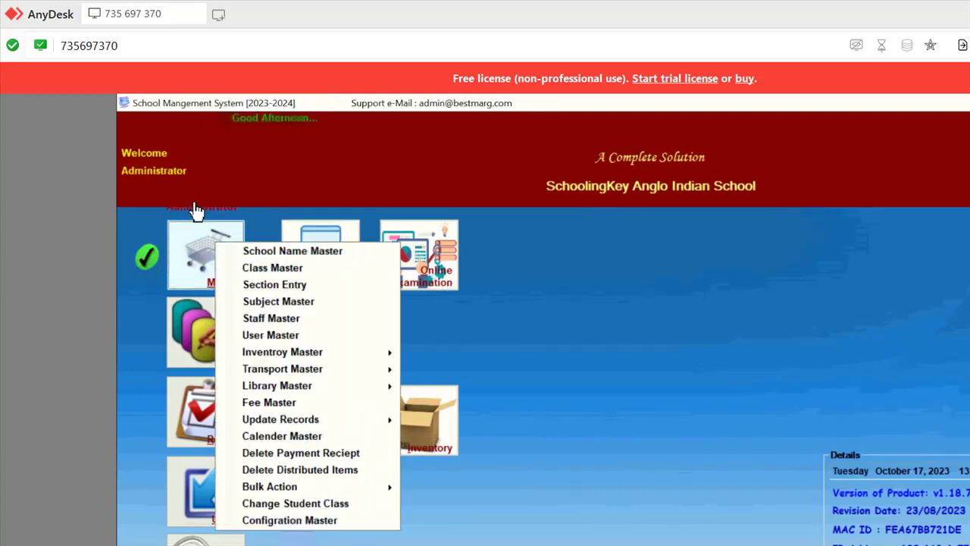
click(204, 210)
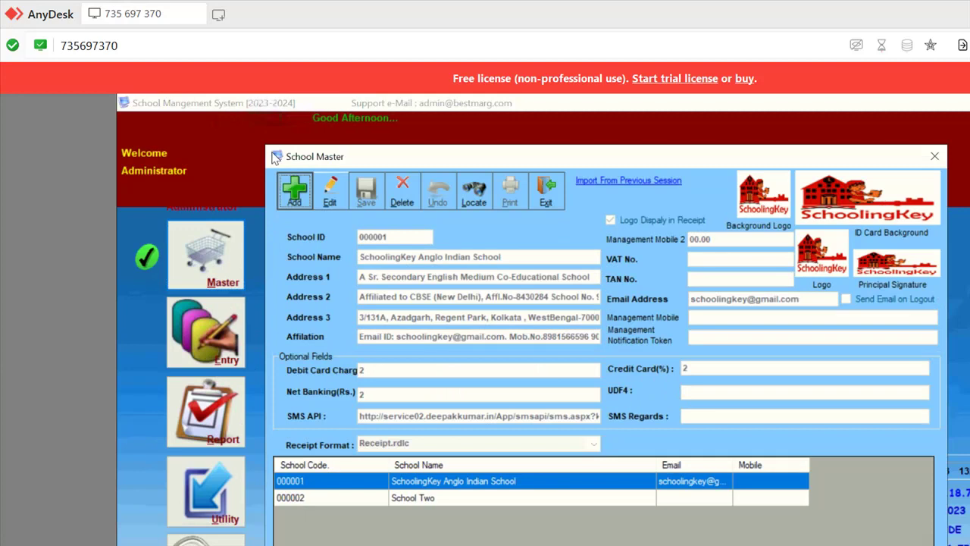
- Open the school record for editing, examine its SMS API address, and leave the School Master without saving
click(286, 189)
drag(361, 416, 563, 416)
click(457, 334)
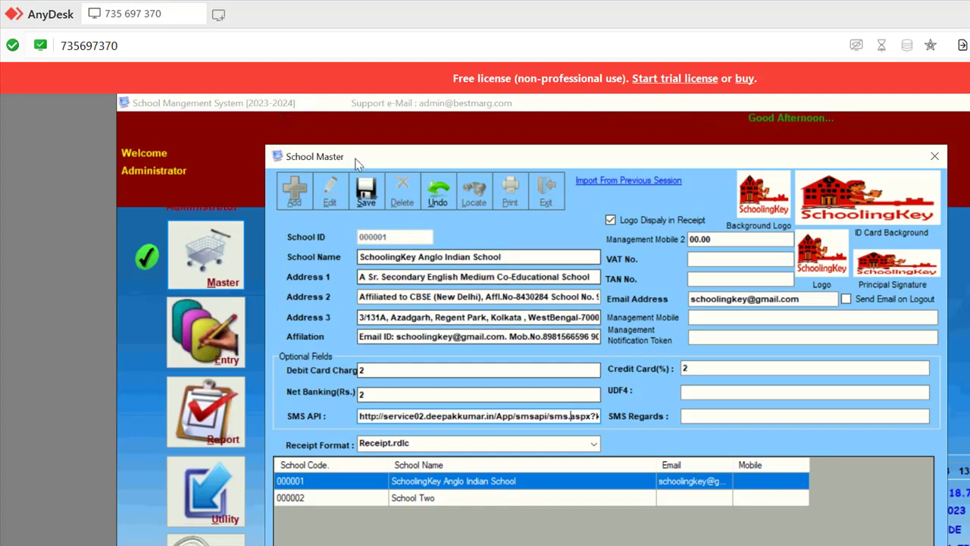
key(Escape)
key(Escape)
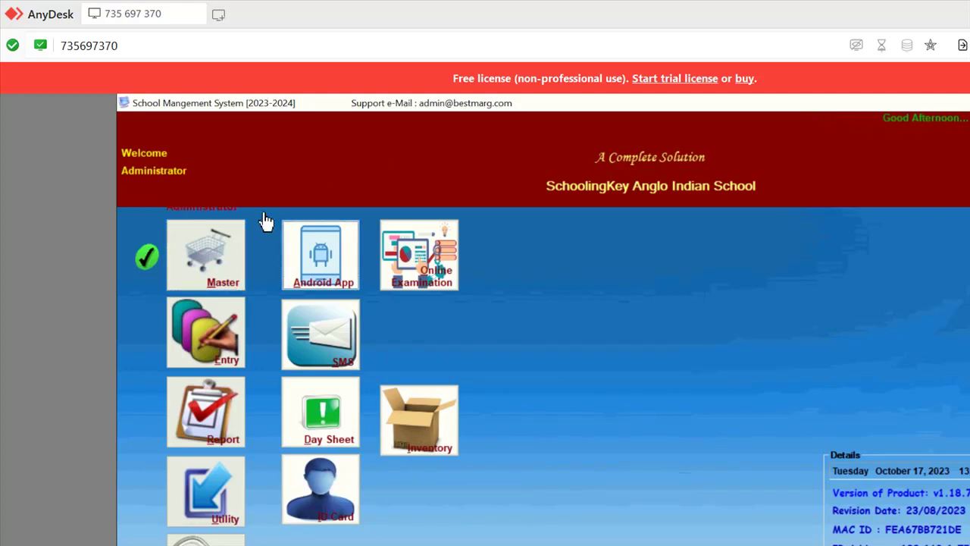
- Open and close the App Category Master, and look through the Administrator's SMS and notification options
click(322, 227)
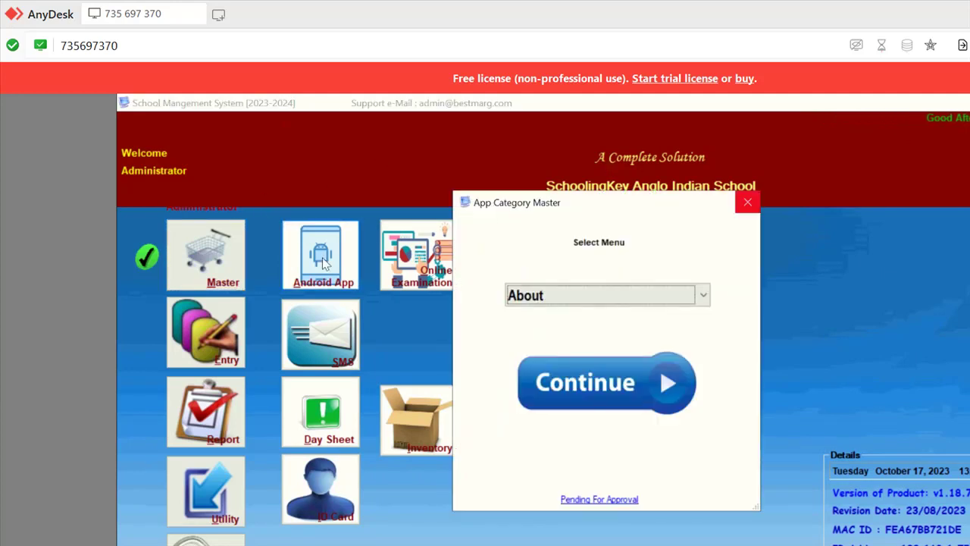
click(334, 328)
key(Down)
key(Down)
key(Down)
key(Down)
key(Down)
key(Down)
key(Down)
key(Down)
key(Down)
key(Down)
key(Down)
key(Down)
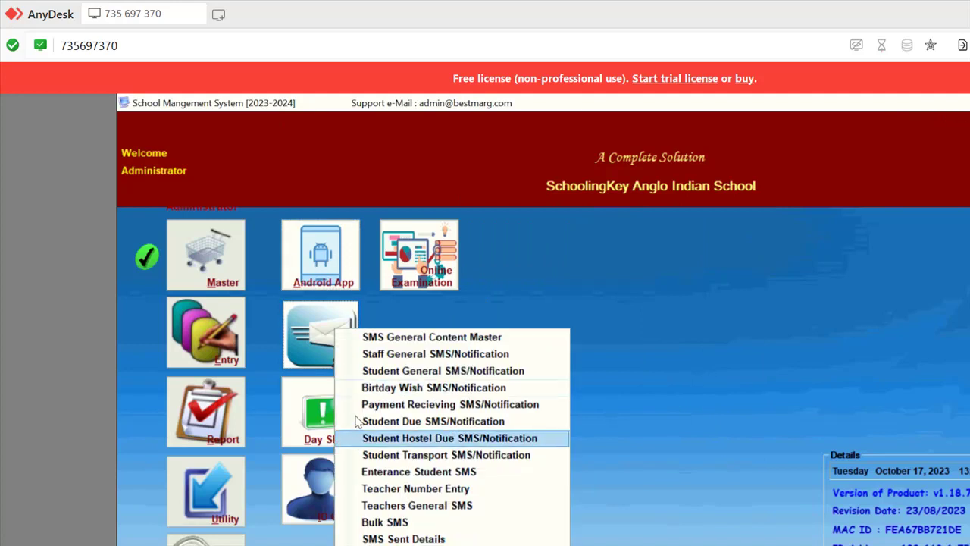
key(Up)
key(Up)
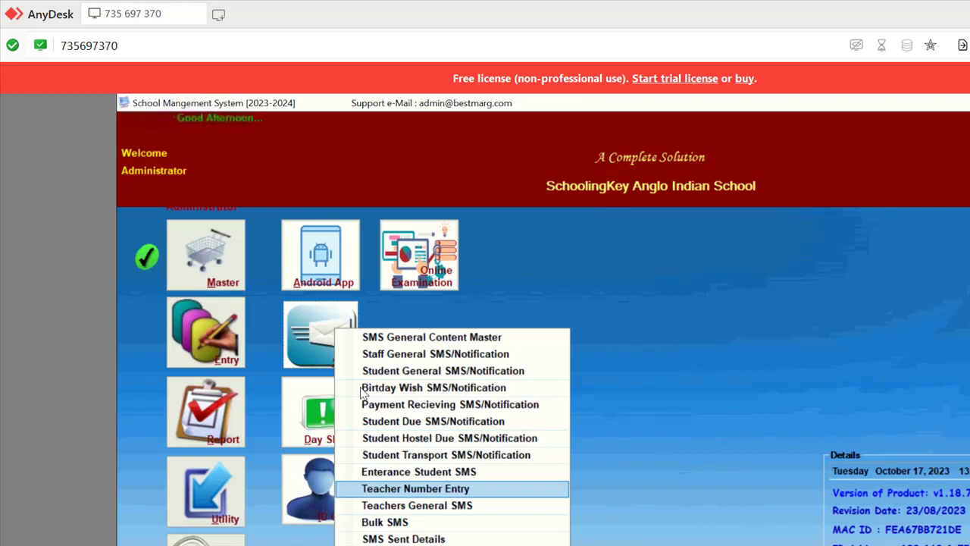
key(Up)
key(Up)
key(Up)
key(Up)
key(Up)
key(Up)
key(Up)
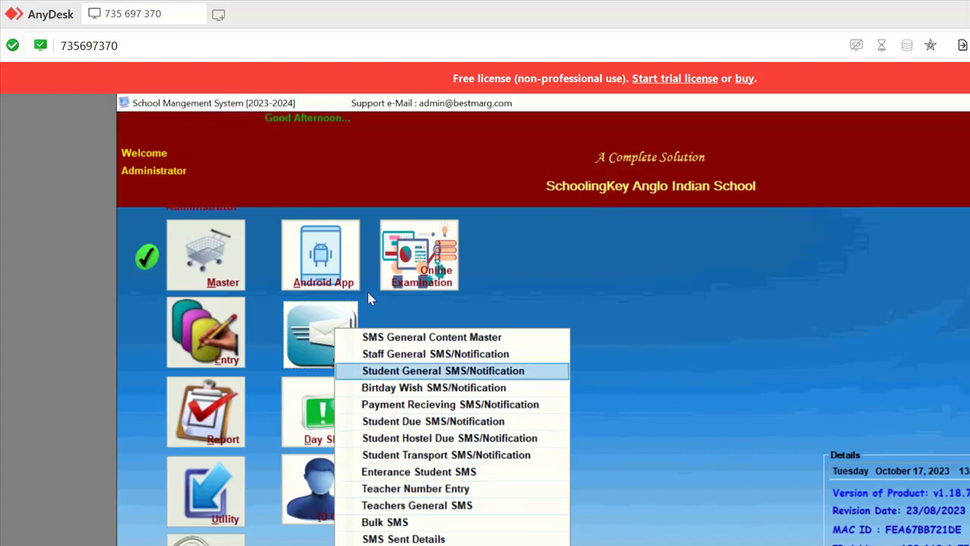
key(Up)
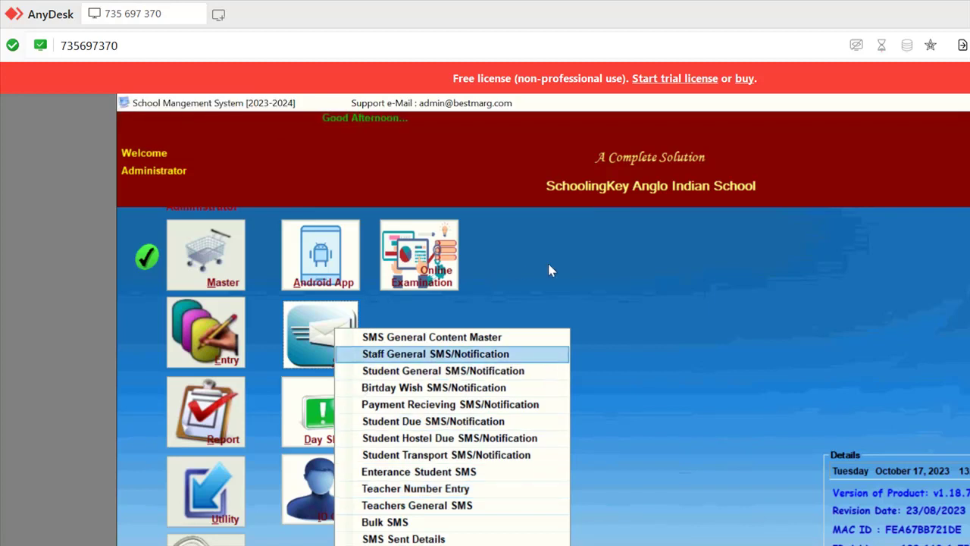
- Open the Student Transport SMS/Notification form, view its area and vehicle filters, and close it
key(Down)
key(Down)
key(Down)
key(Down)
key(Down)
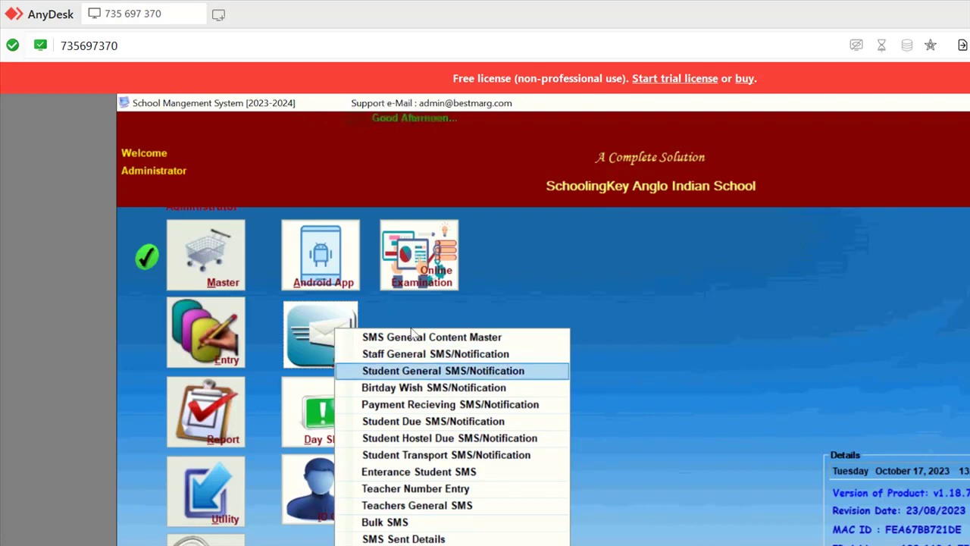
key(Down)
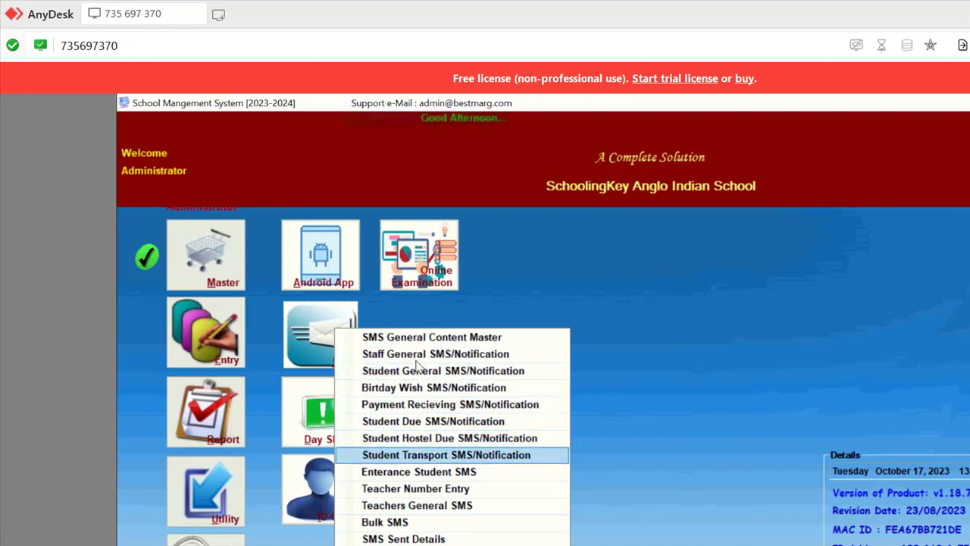
key(Escape)
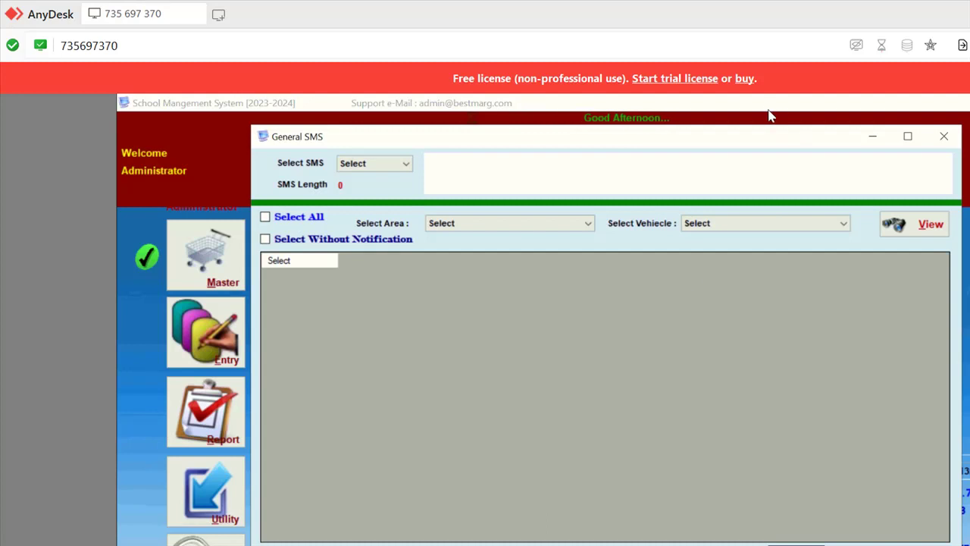
click(943, 136)
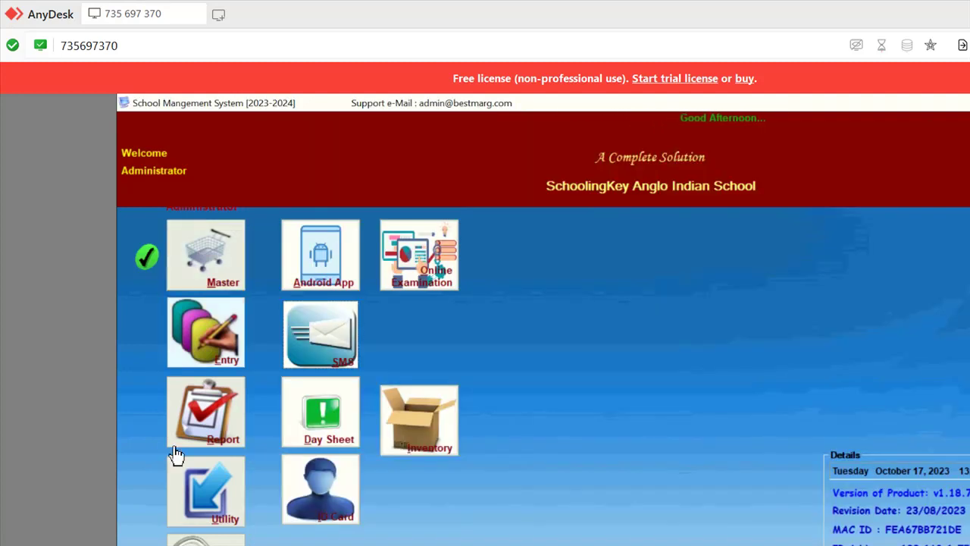
- Check the App Category Master once more, close it, and open the Student Due SMS/Notification form
click(320, 250)
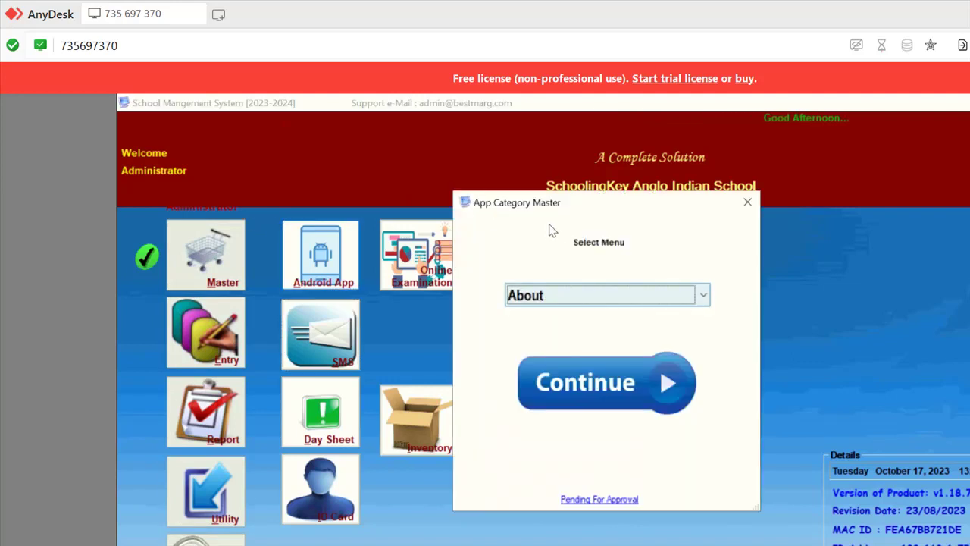
click(748, 203)
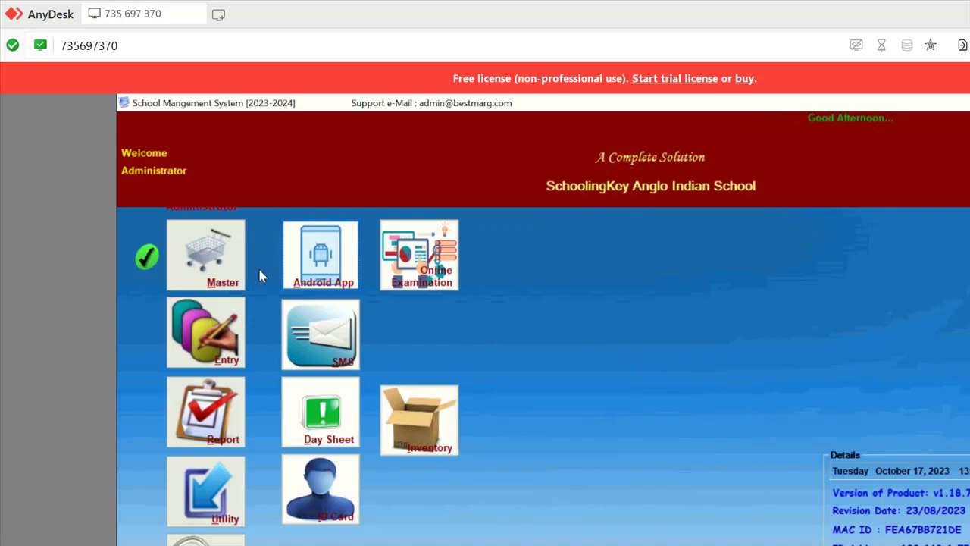
click(323, 337)
key(Down)
key(Down)
key(Down)
key(Up)
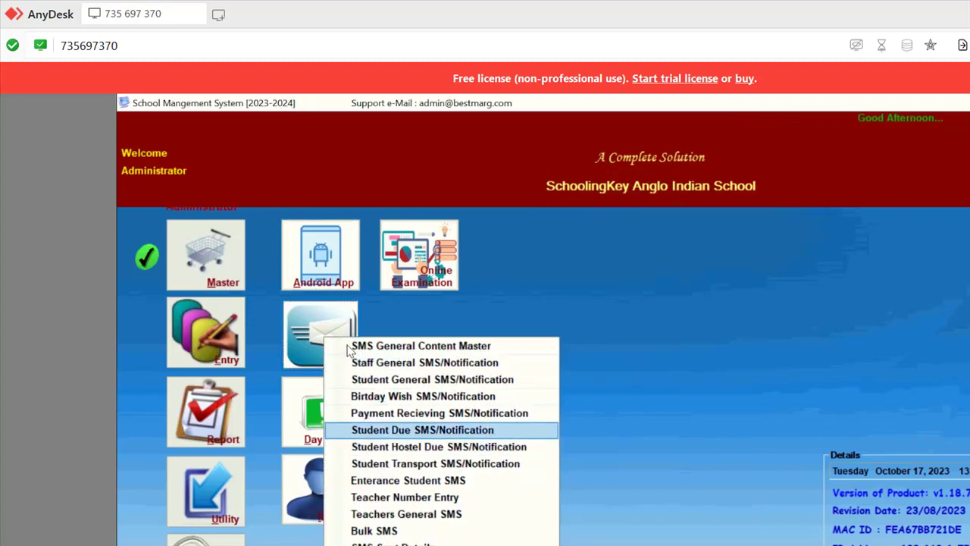
key(Return)
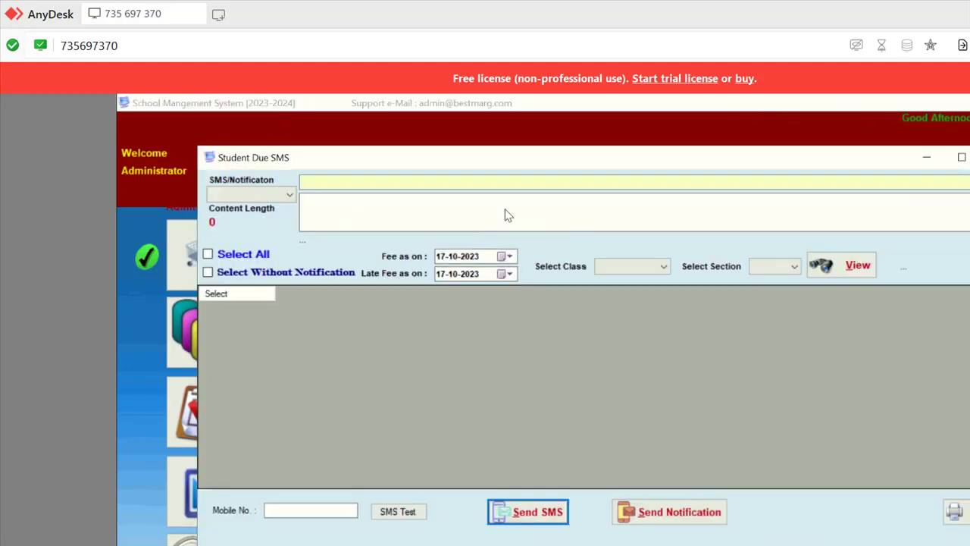
- List the fee dues of class LKG, section A, and select all the listed students
click(631, 267)
click(629, 301)
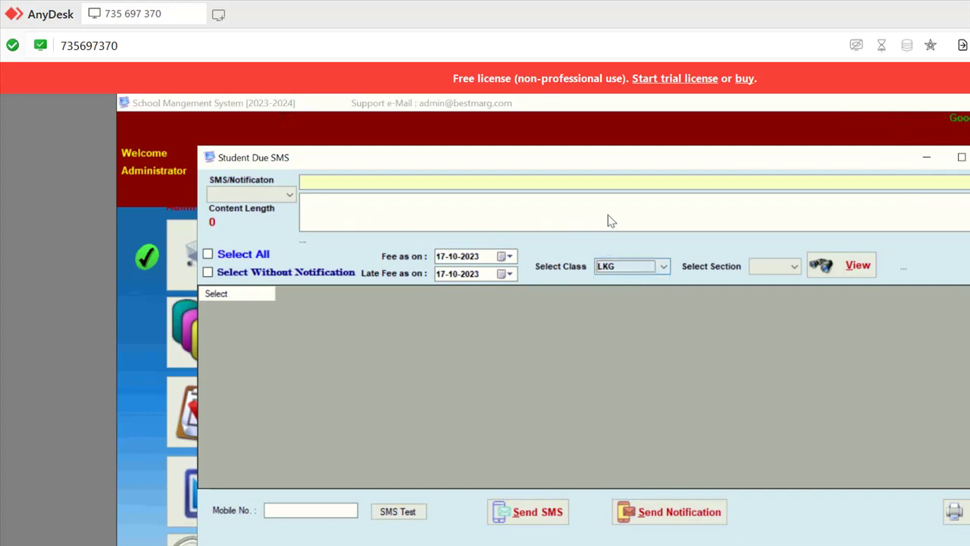
click(765, 266)
key(Return)
key(Tab)
key(Return)
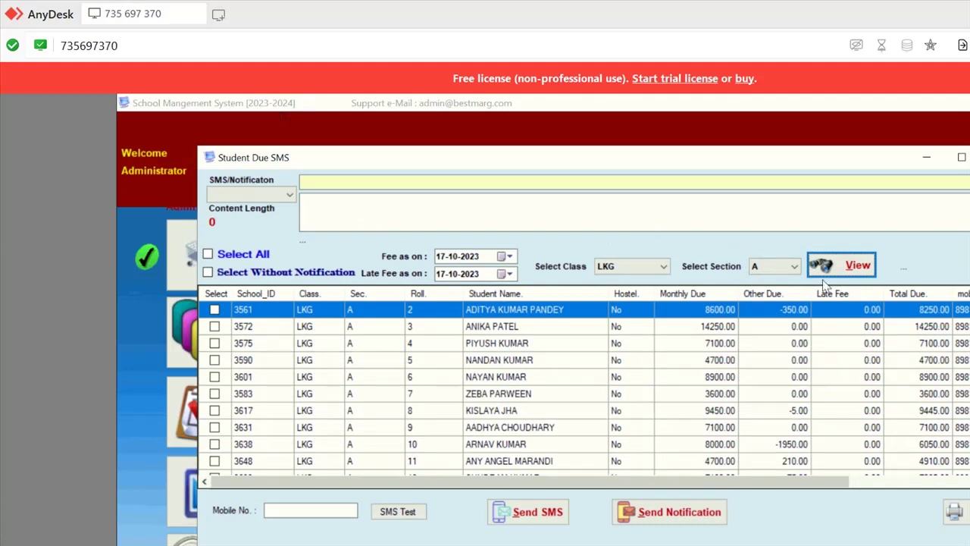
scroll(746, 299, down, 5)
key(Tab)
key(space)
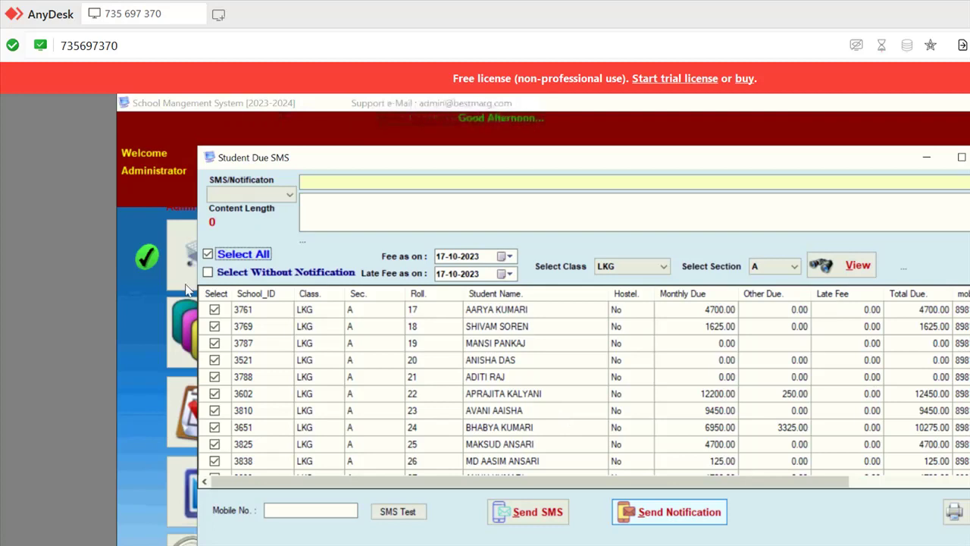
- Check the available SMS/Notification message templates and close the Student Due SMS form
click(220, 194)
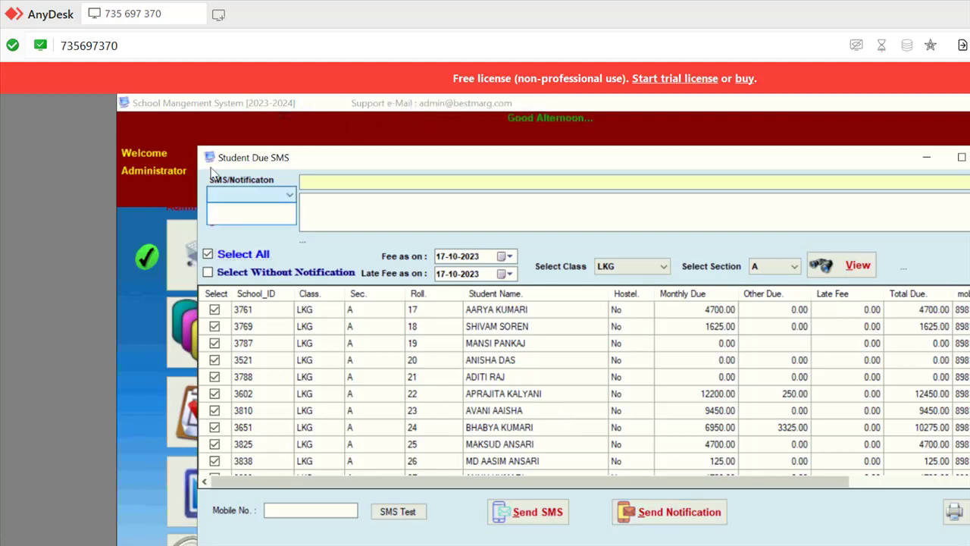
click(287, 159)
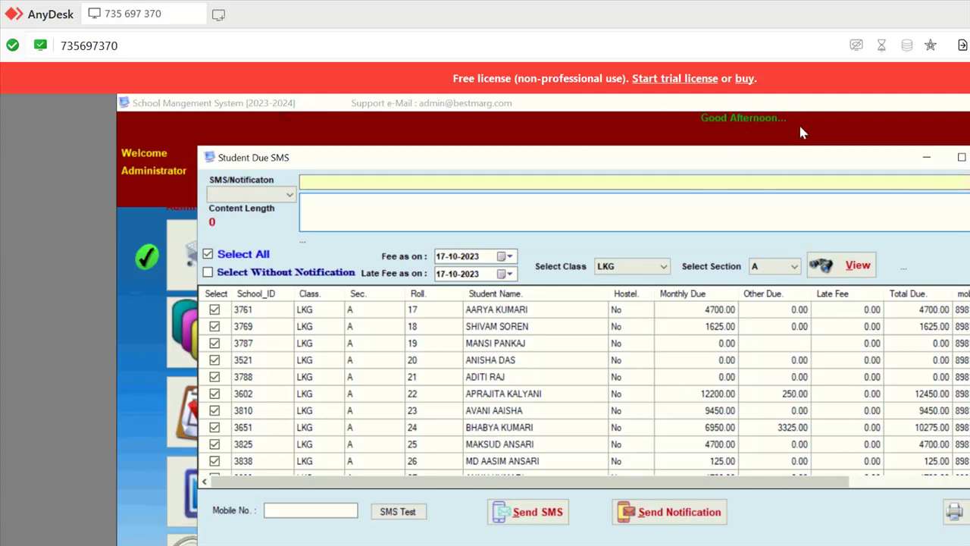
key(Escape)
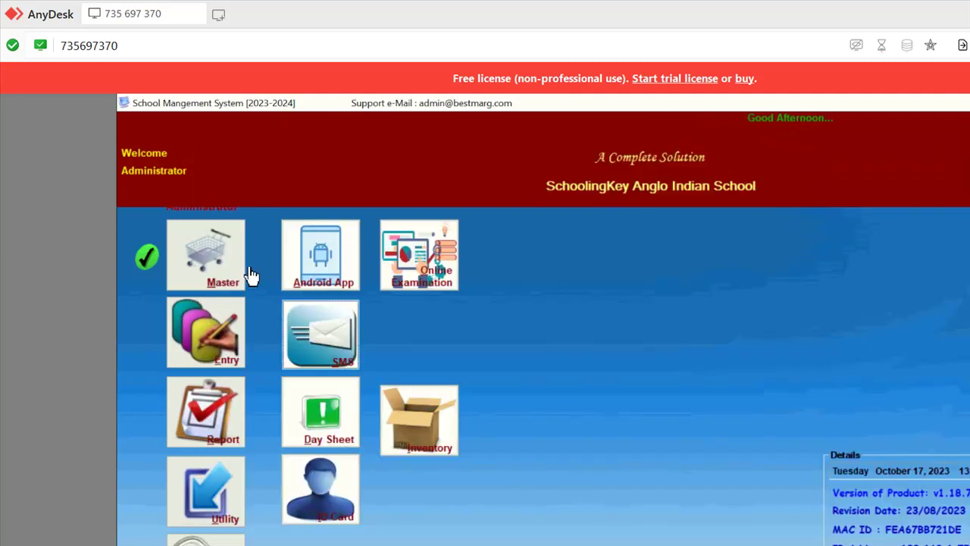
- Start a new record in the SMS General Content Master and title it "Due Reminder"
click(313, 333)
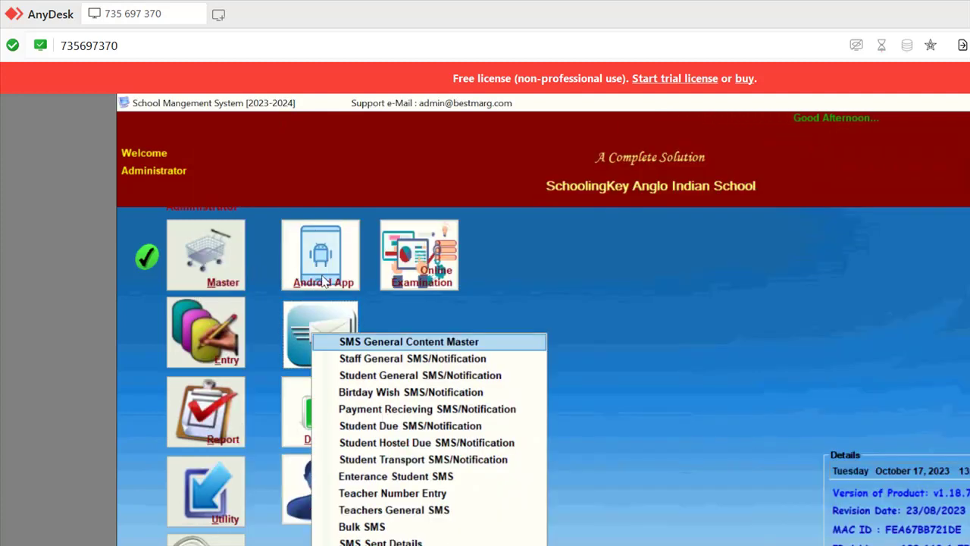
key(Return)
key(Return)
key(Return)
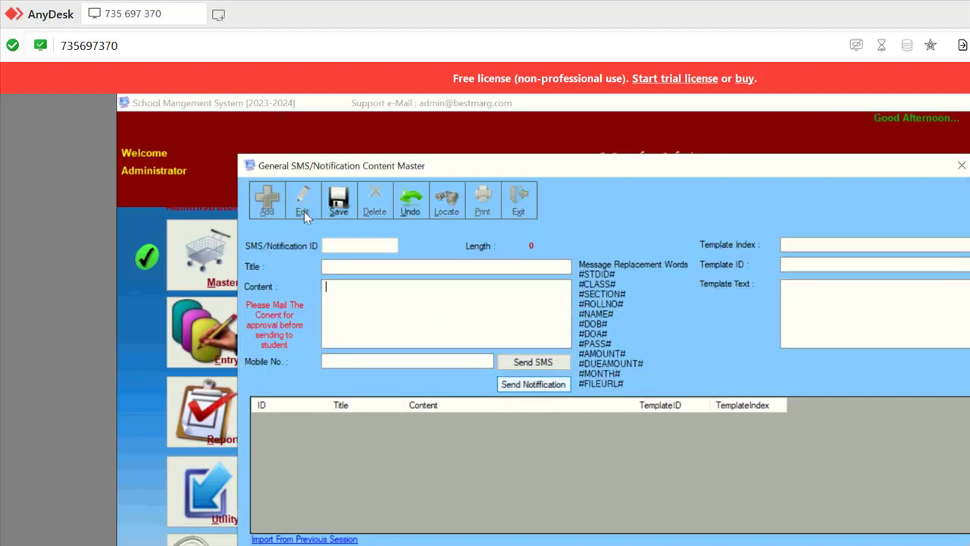
text(Due Reminder)
key(Tab)
text(De)
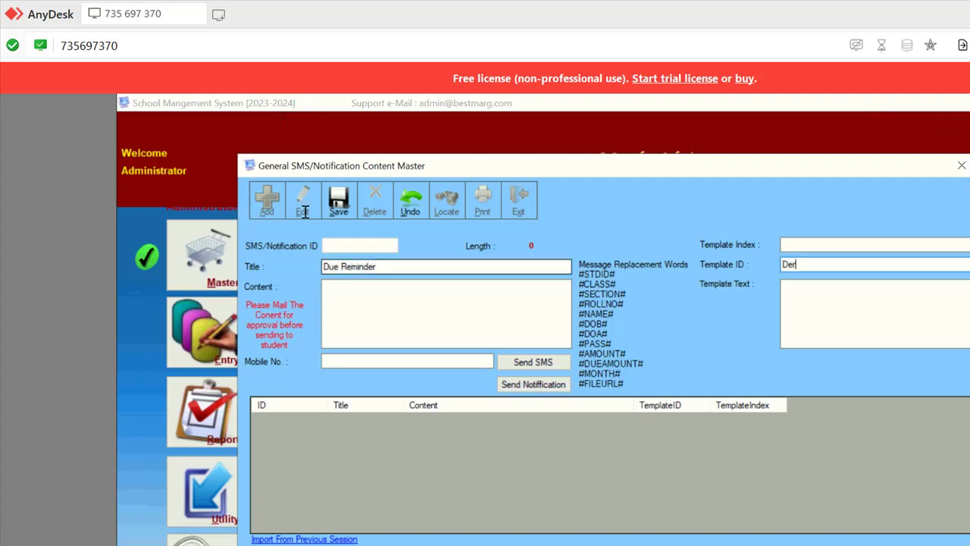
- Begin the message content with the greeting "Dear #NAME#", using the student name replacement word
text(Dear STduen)
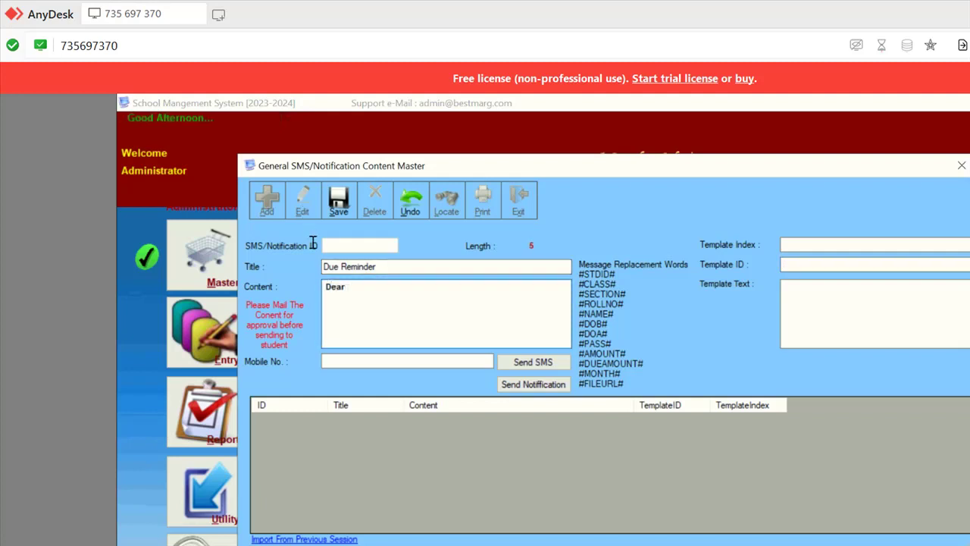
key(BackSpace)
key(BackSpace)
key(BackSpace)
key(BackSpace)
key(BackSpace)
key(BackSpace)
key(BackSpace)
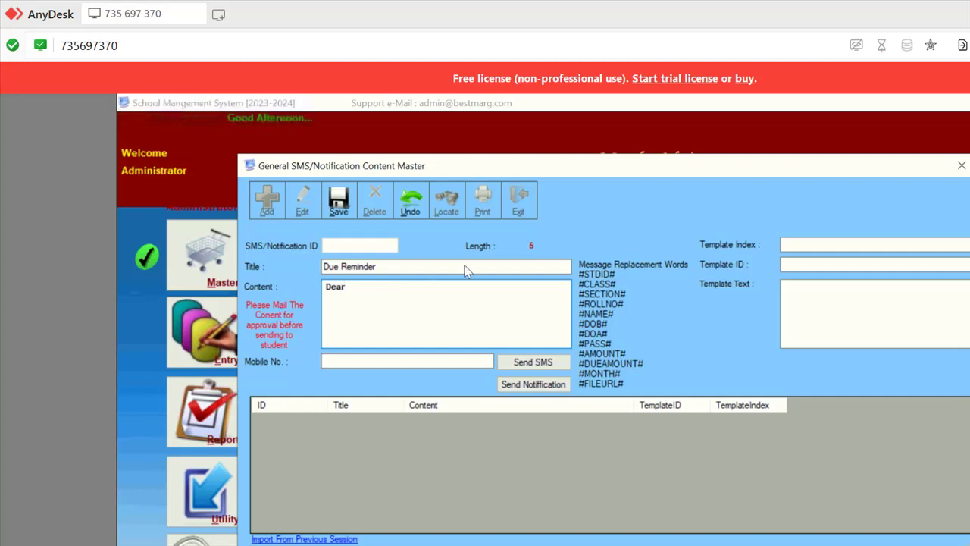
text(##)
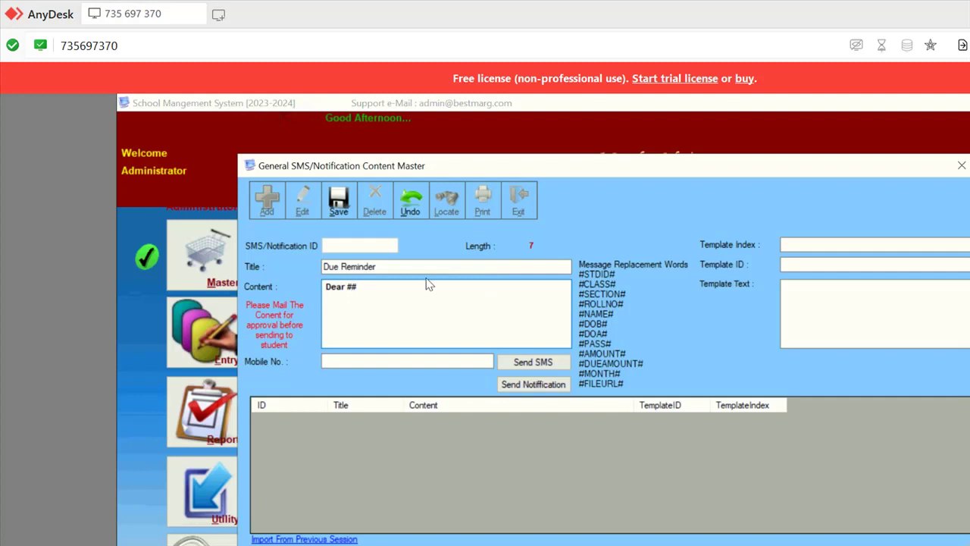
text(NAME)
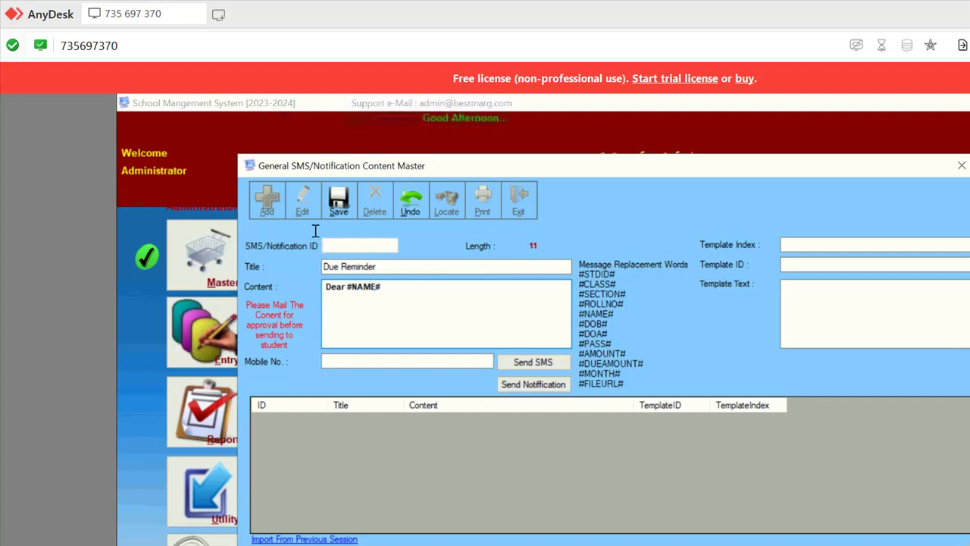
- Add the line "KINDLY PATY YOUR DUES #DUEAMOUNT# ASAP" to the message content and save the record
text(kINDLY )
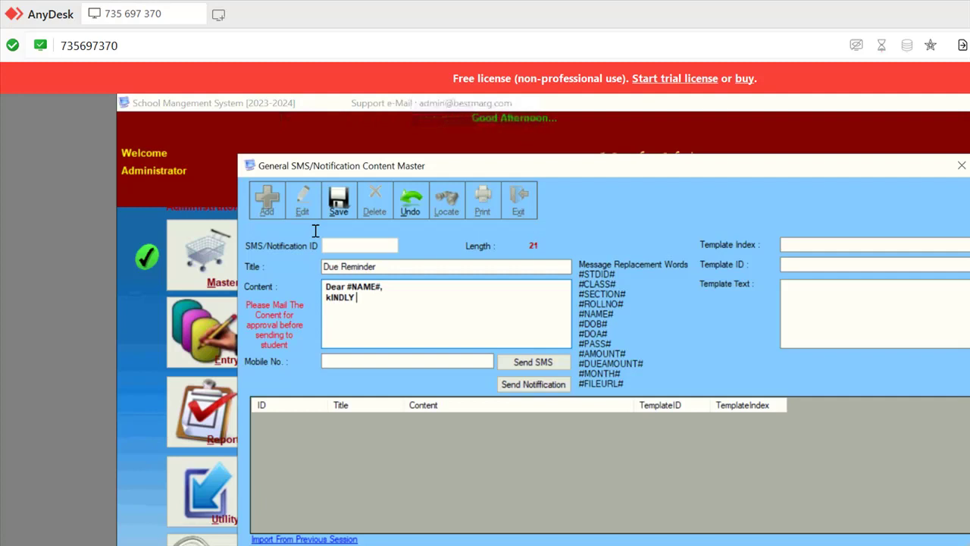
text(PATY YOUR DUES )
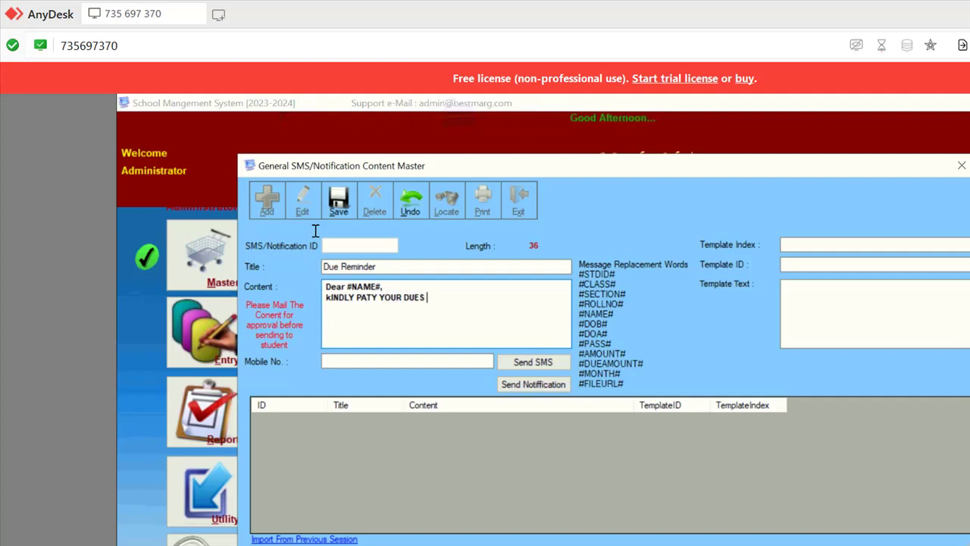
text(##)
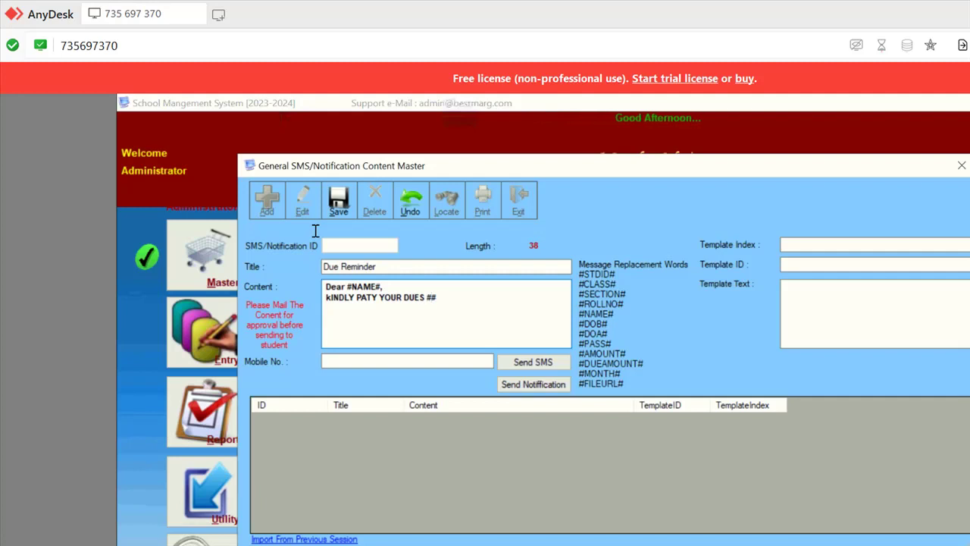
text(DUEAMOUNT)
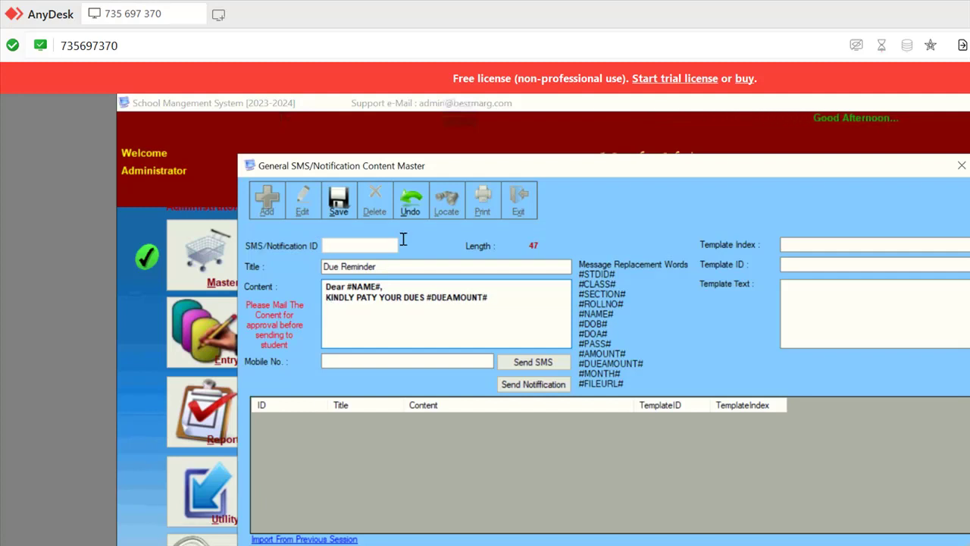
text(ASAP)
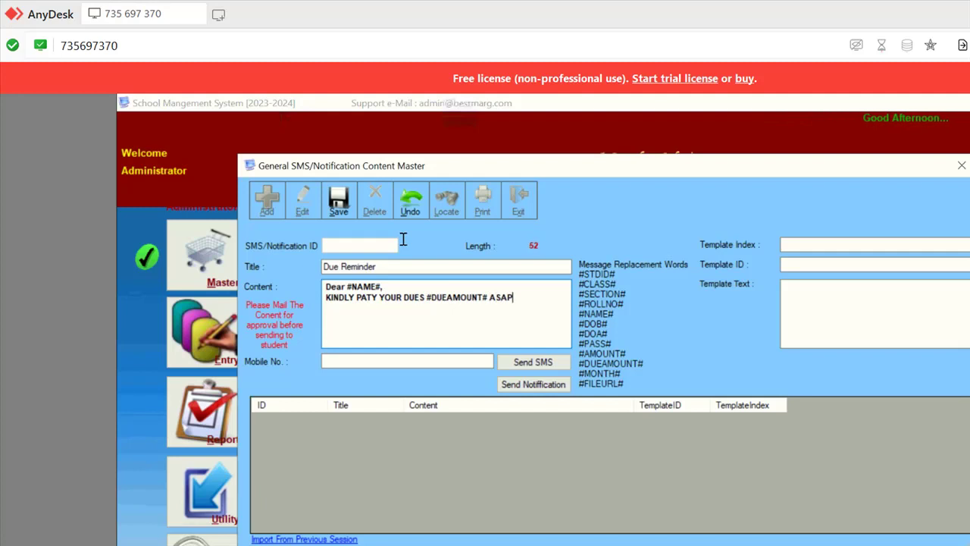
click(338, 201)
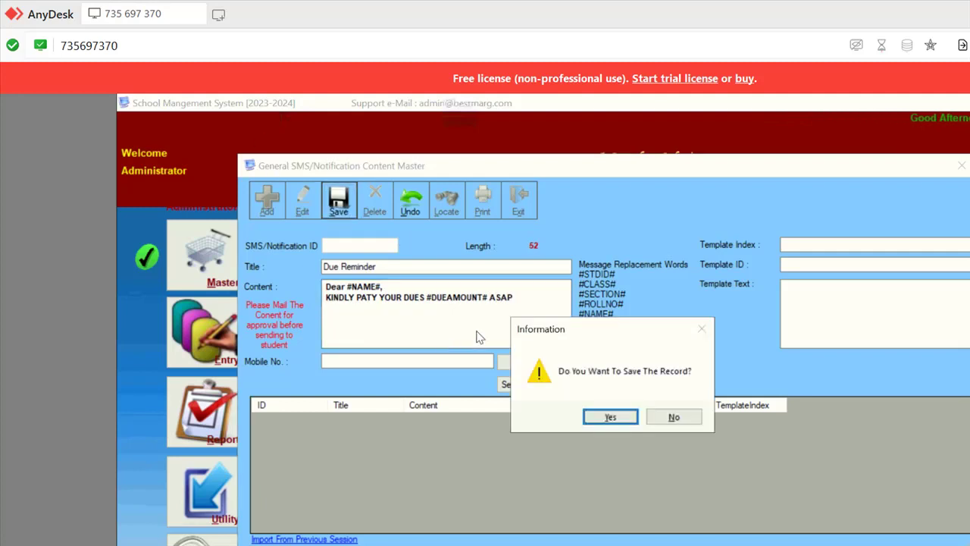
click(611, 416)
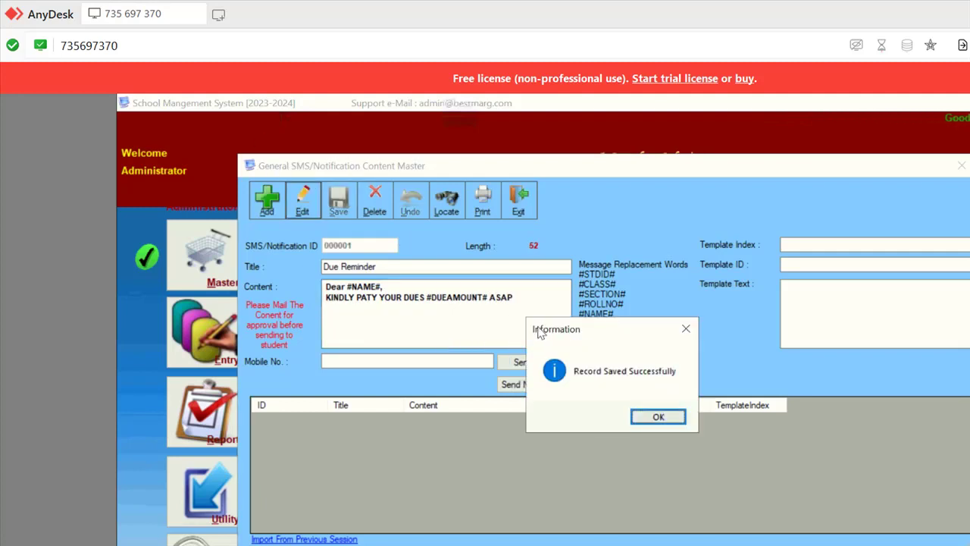
key(Return)
- Add another content record titled "wISH" with the message "wiSH YOU HA HAVPPY DURAG PUJA"
click(267, 199)
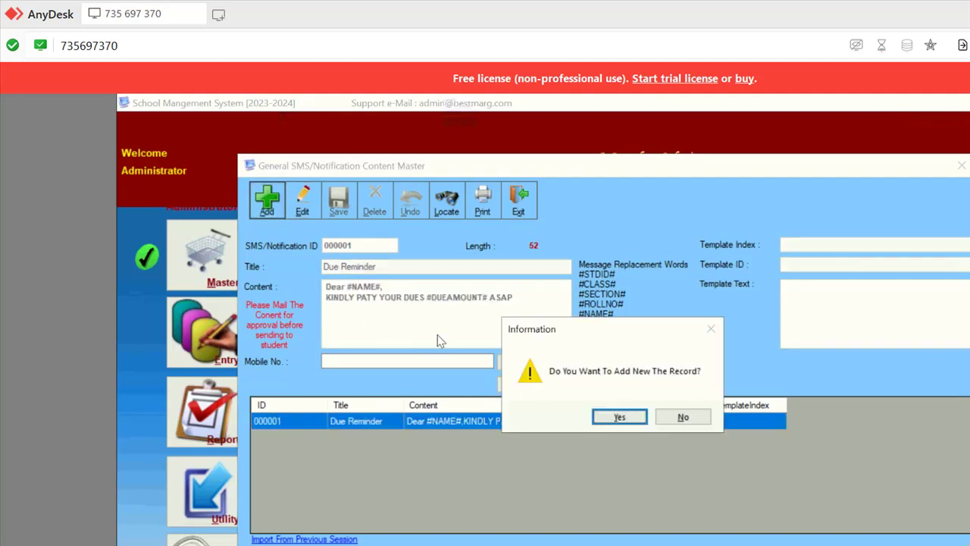
key(Return)
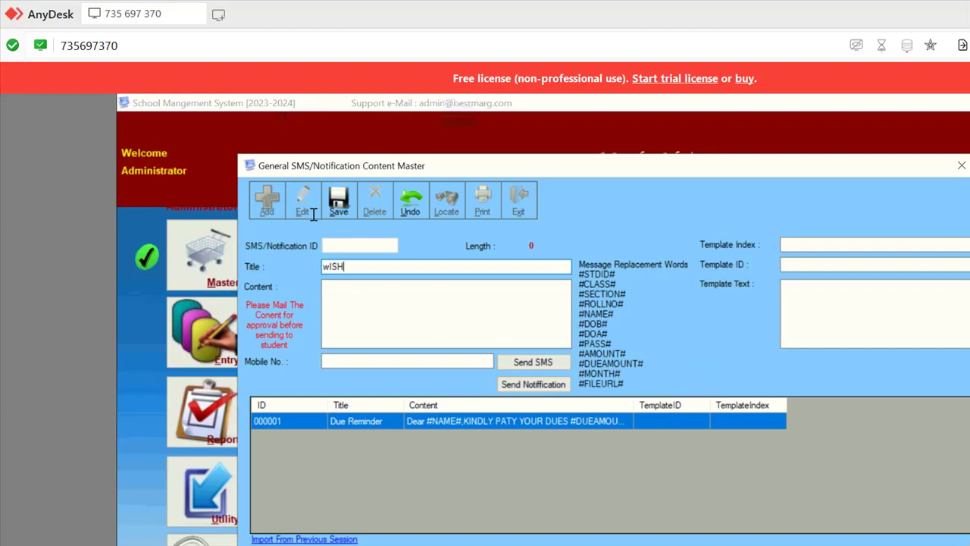
key(Tab)
text(wiSH YOU HA HA)
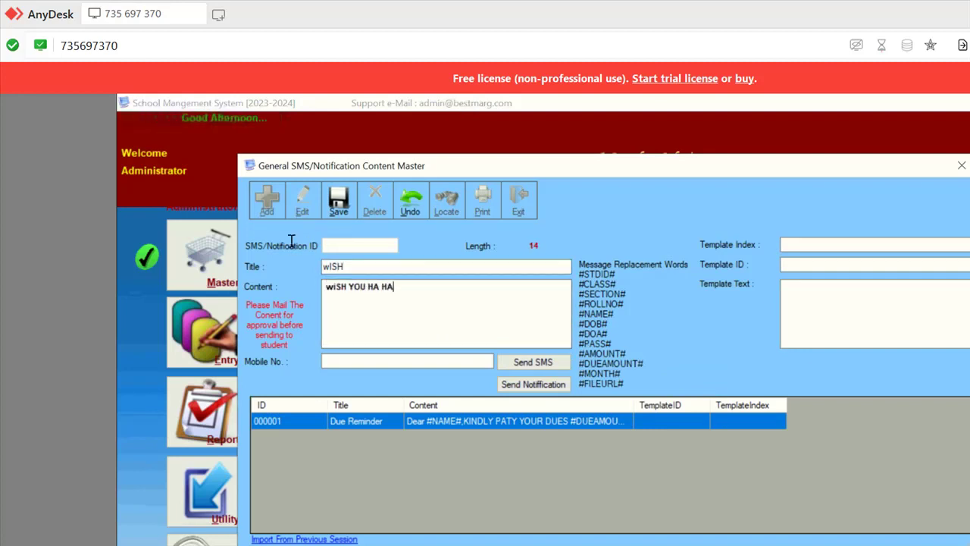
text(VPPY DURAG )
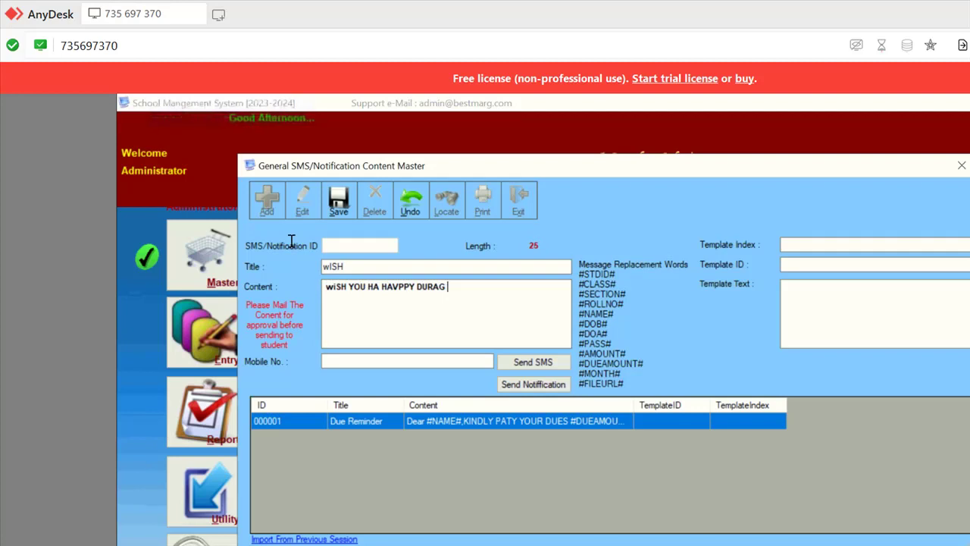
text(UJA)
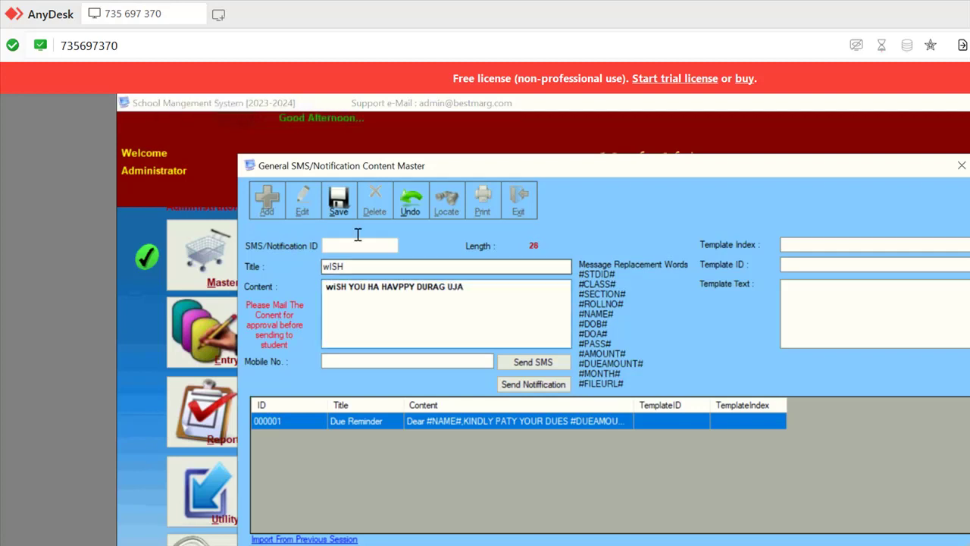
key(Left)
key(Left)
key(Left)
text(P)
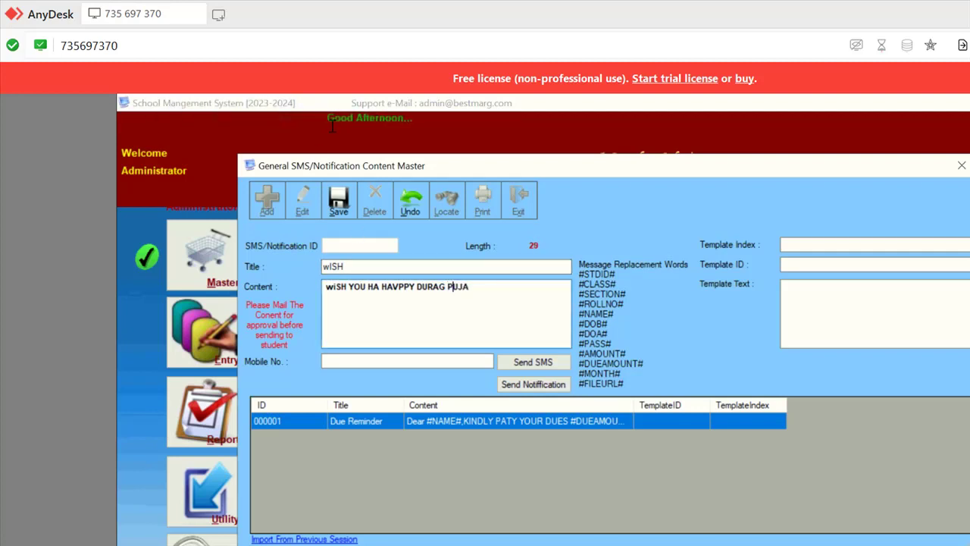
- Save the wish message record and close the General SMS/Notification Content Master
click(338, 200)
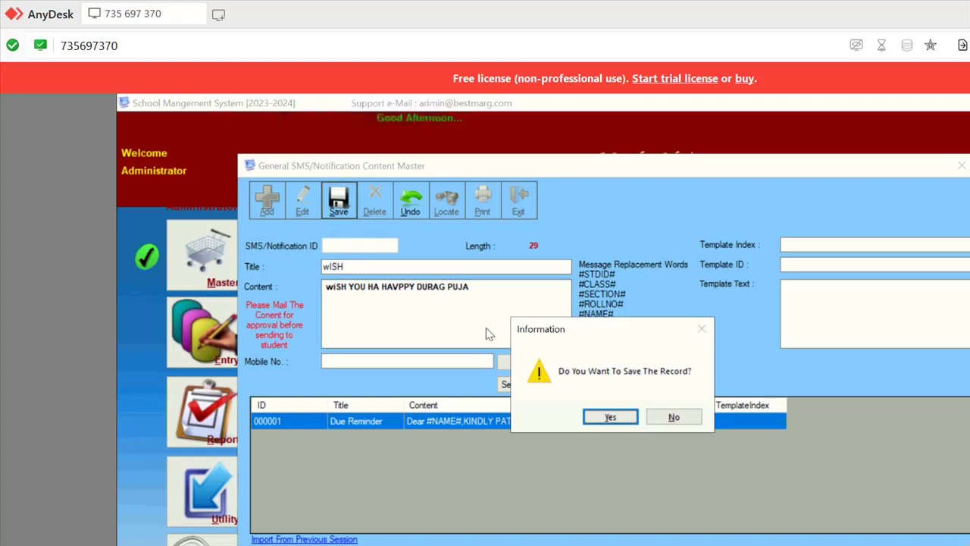
key(Return)
key(Return)
key(Escape)
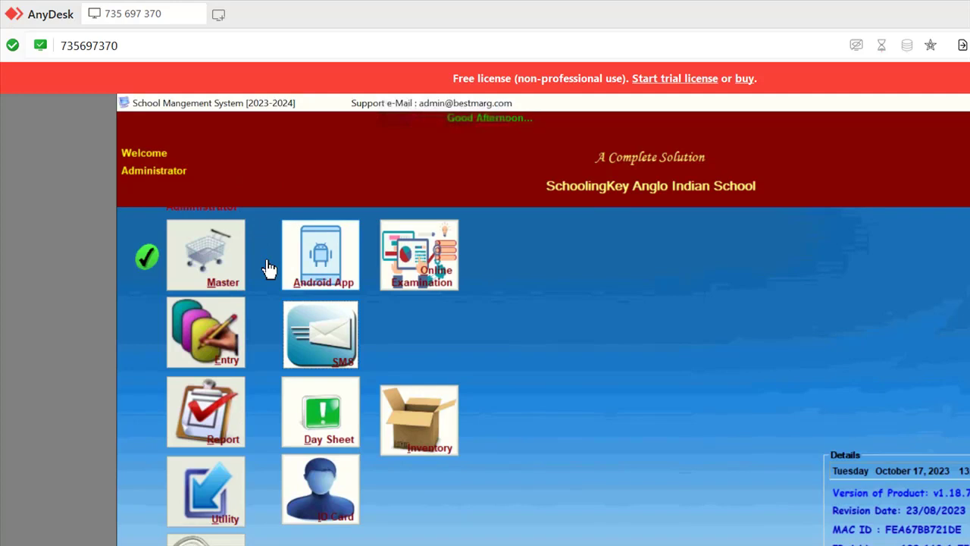
- Open the Student Due SMS/Notification form from the Administrator's SMS options
click(334, 324)
key(Down)
key(Down)
key(Down)
key(Down)
key(Down)
key(Down)
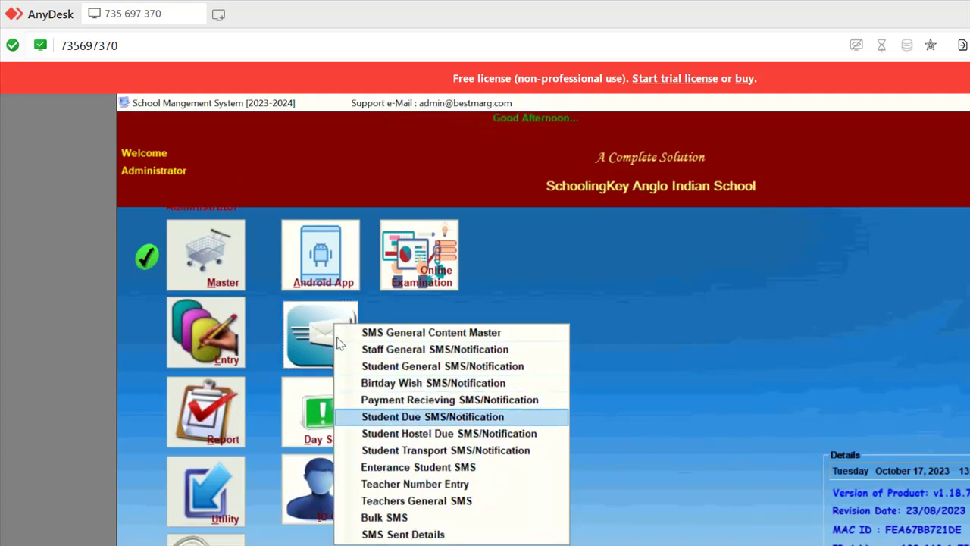
key(Return)
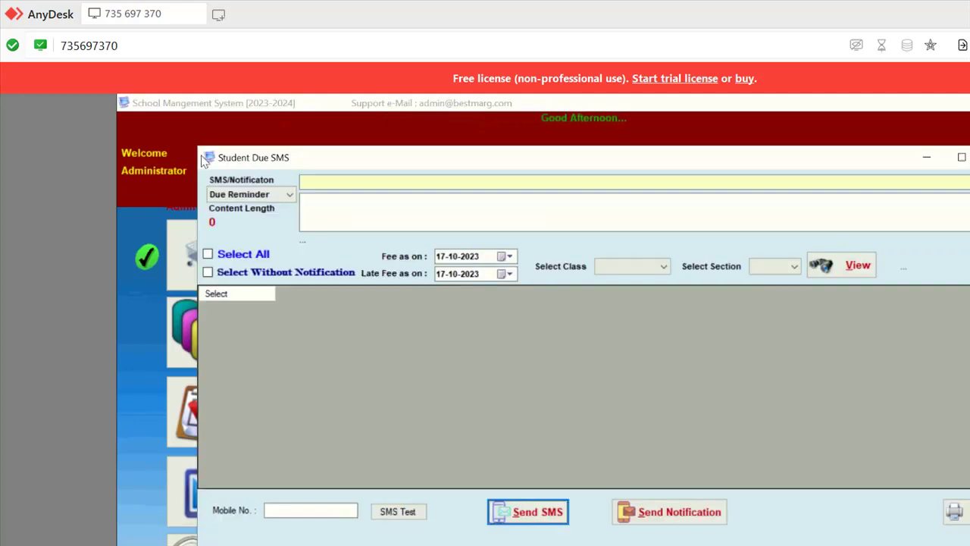
- Load the Due Reminder template as the SMS/Notification message and highlight its content
key(alt+Down)
key(Return)
drag(347, 182, 404, 175)
key(ctrl+a)
key(Tab)
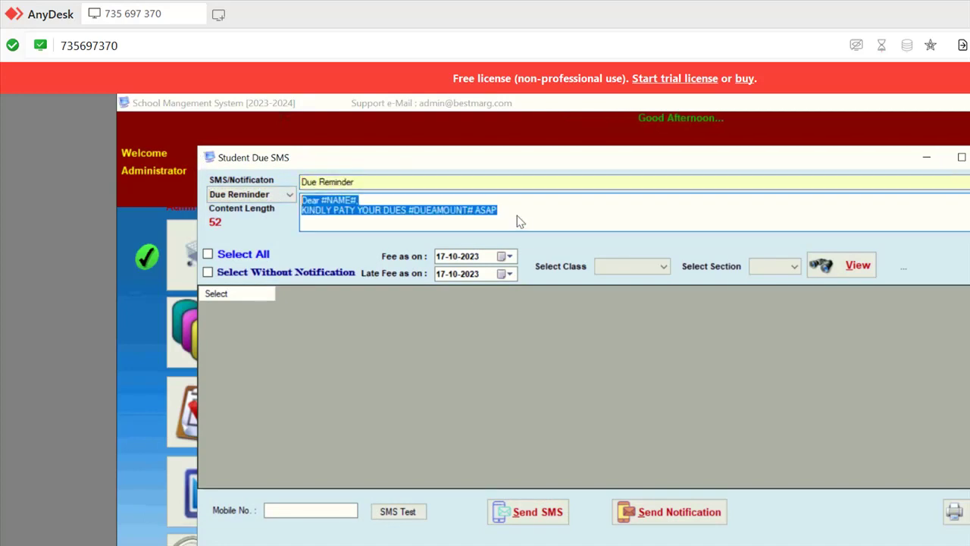
- List the fee dues of the students in class STD I, section A
key(Tab)
key(alt+Down)
key(Down)
key(Down)
key(Down)
key(Down)
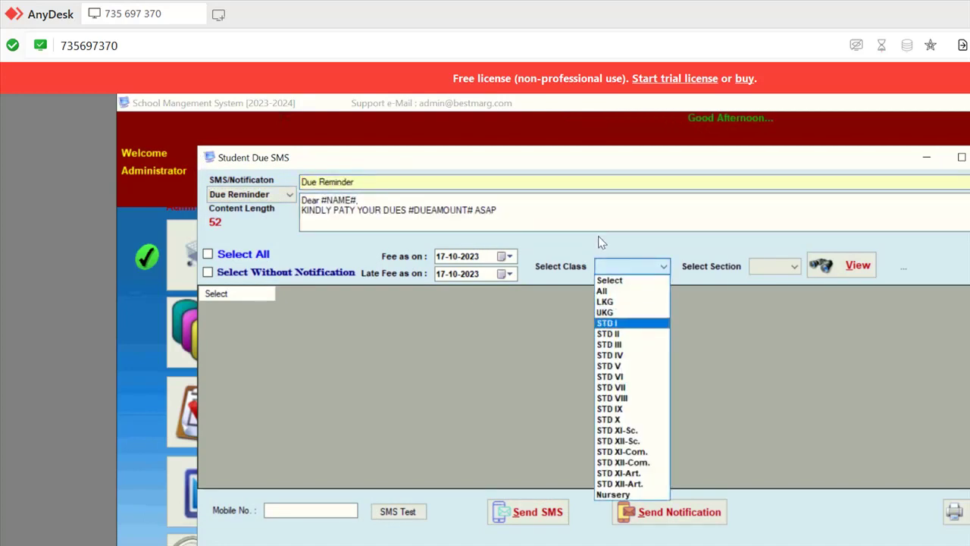
key(Return)
key(Tab)
key(alt+Down)
key(Down)
key(Return)
key(Tab)
key(Return)
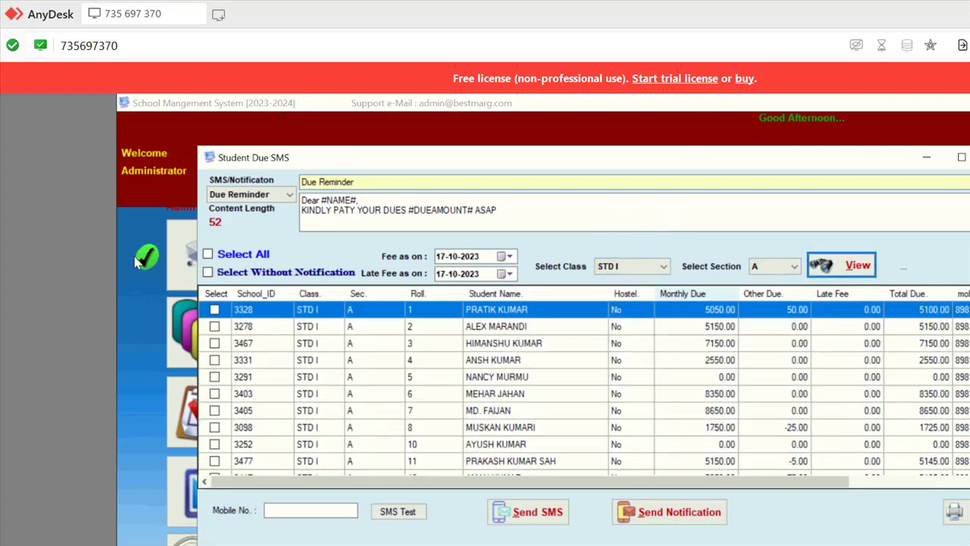
- Send the due reminder by SMS to the students with roll numbers 1 and 2
click(215, 309)
click(215, 327)
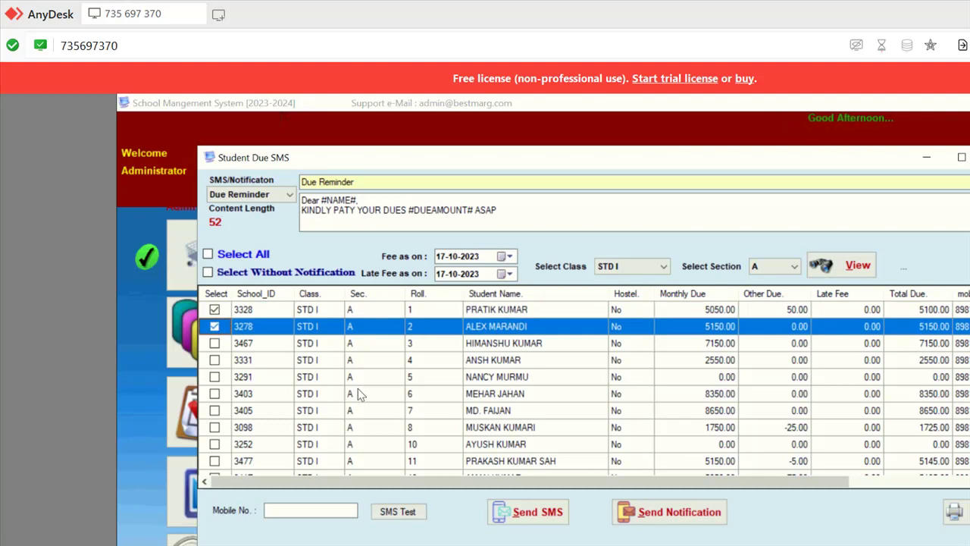
key(Return)
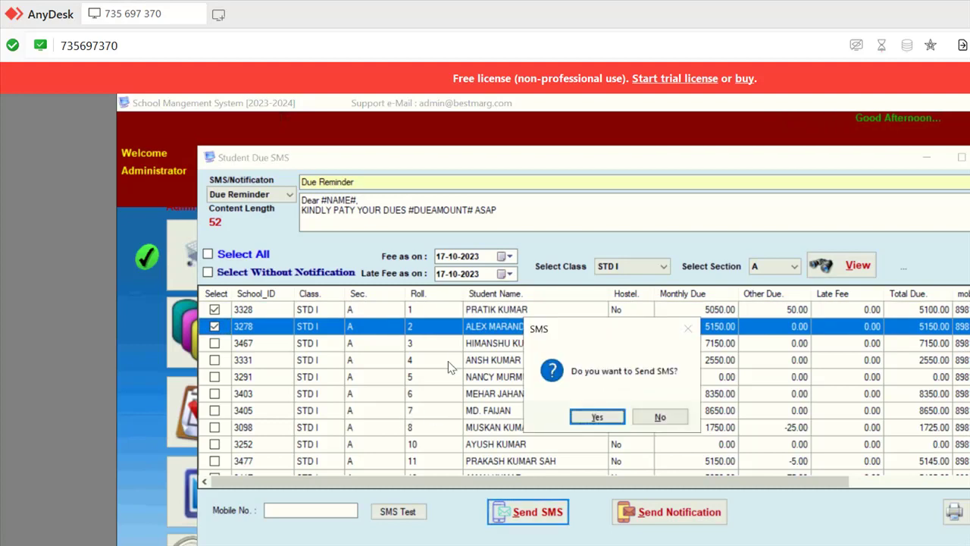
key(Return)
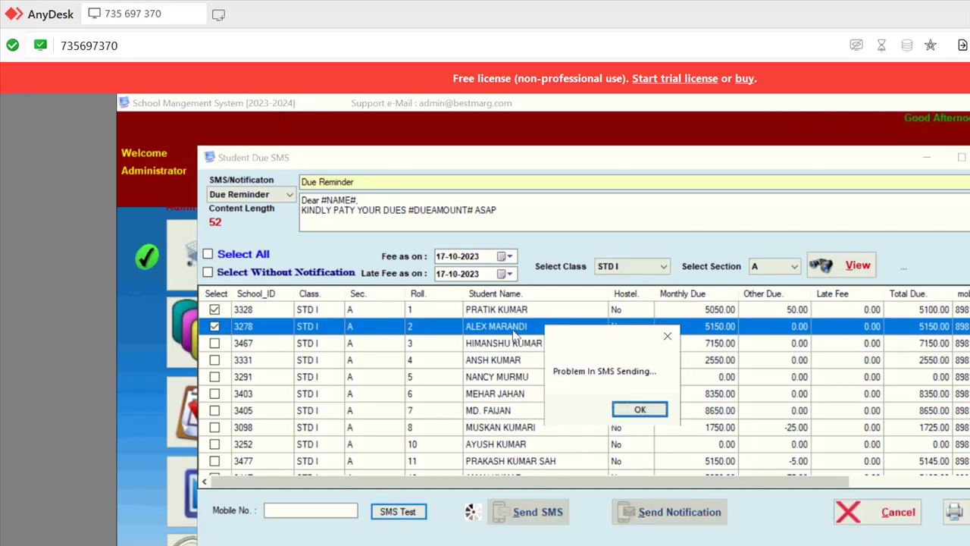
key(Return)
key(Return)
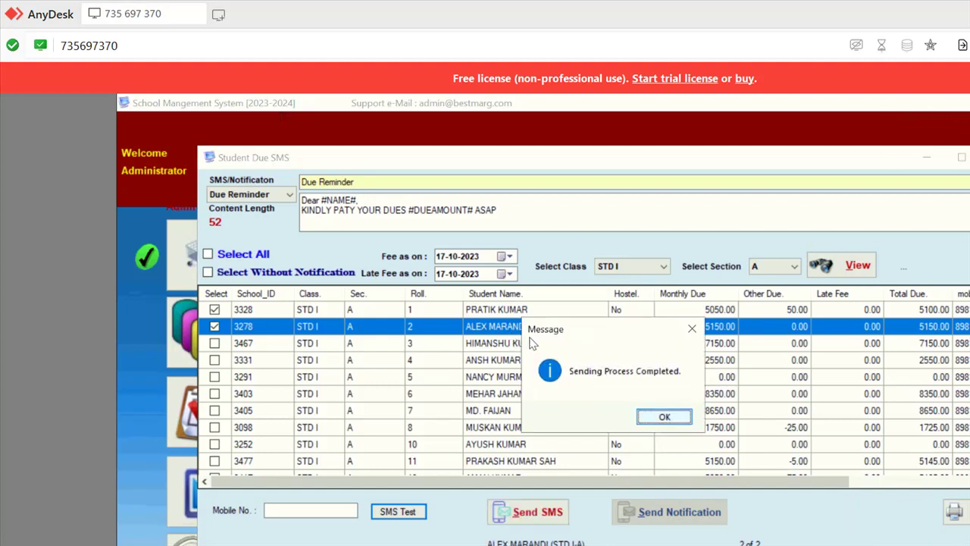
key(Return)
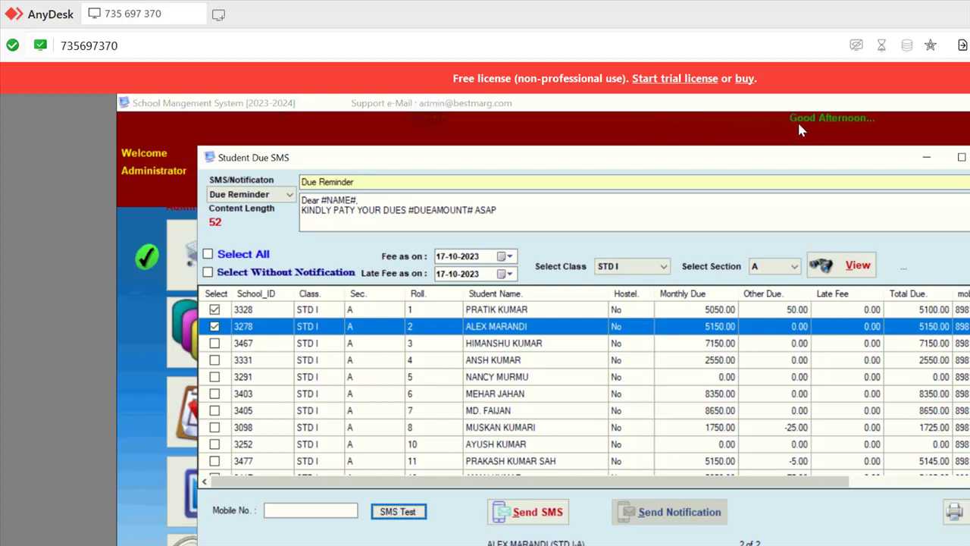
- Review the total dues of the two ticked students and close the Student Due SMS form
click(918, 309)
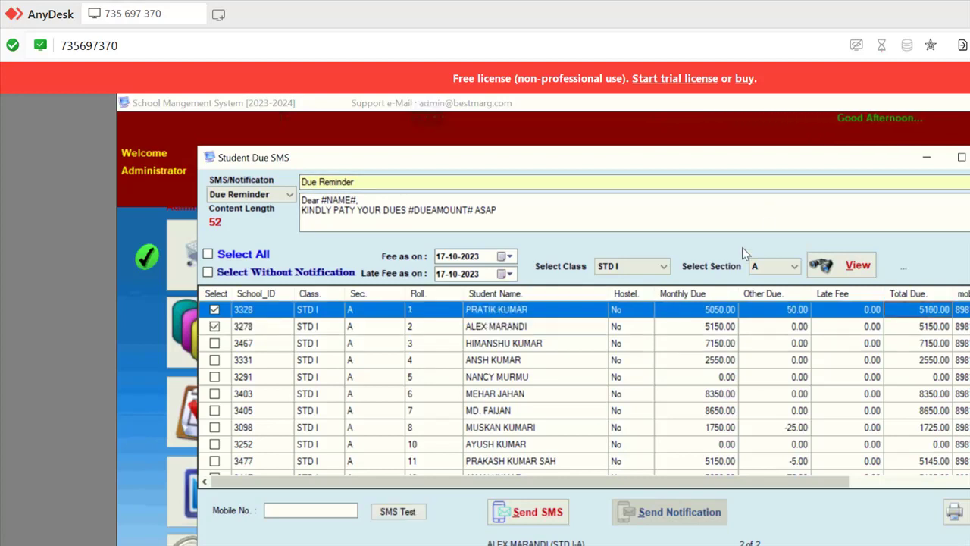
key(Down)
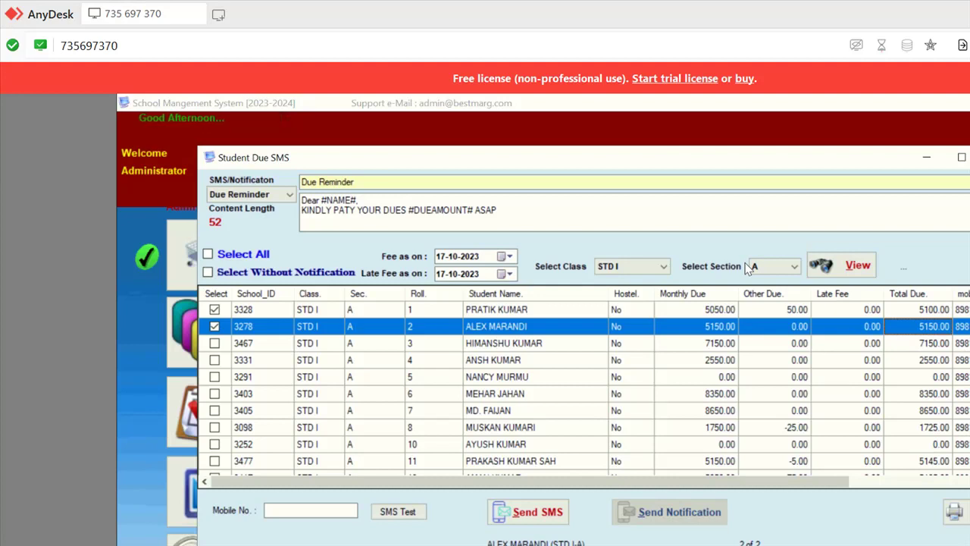
key(Up)
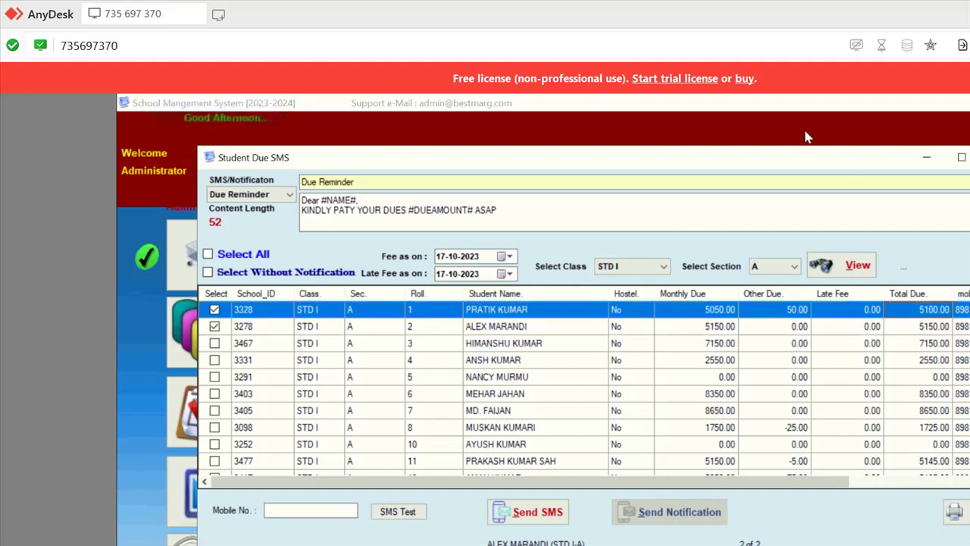
key(Down)
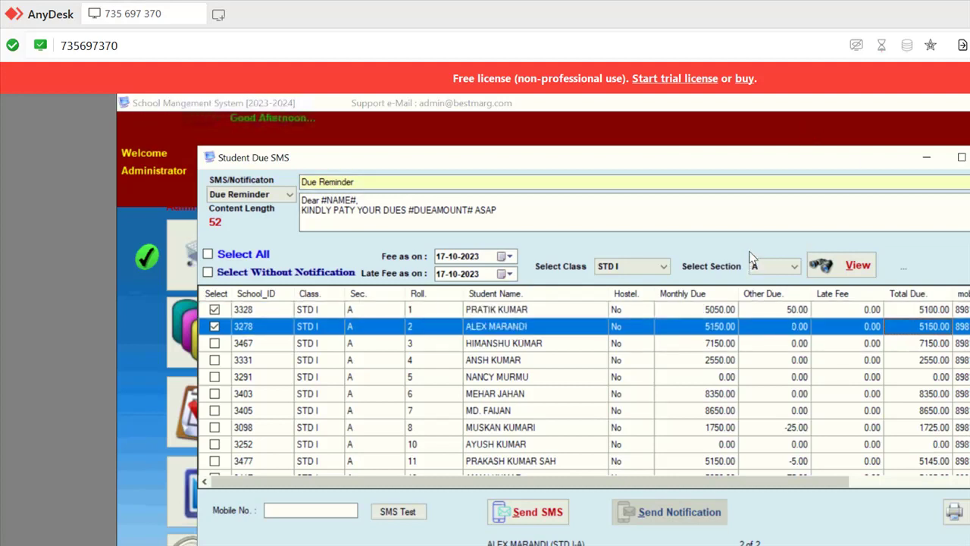
key(Up)
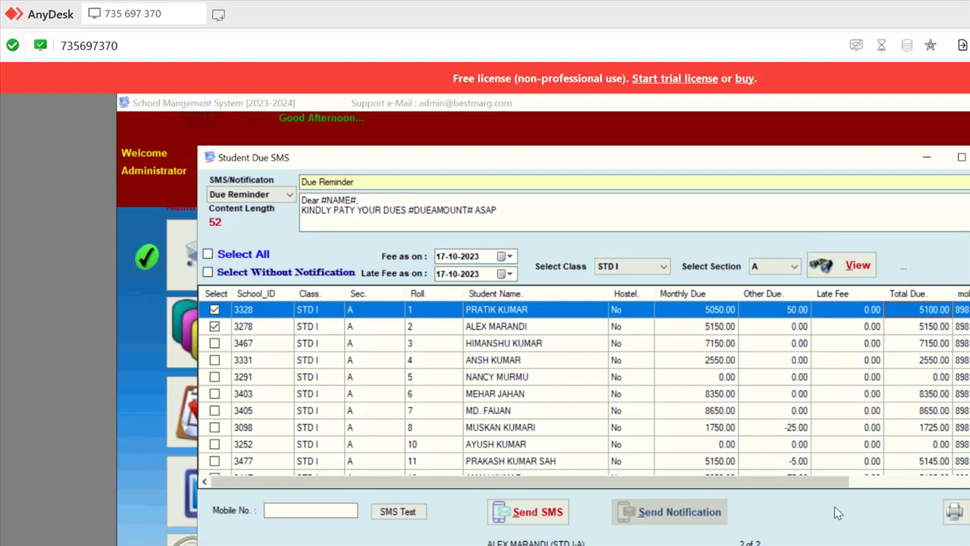
key(Down)
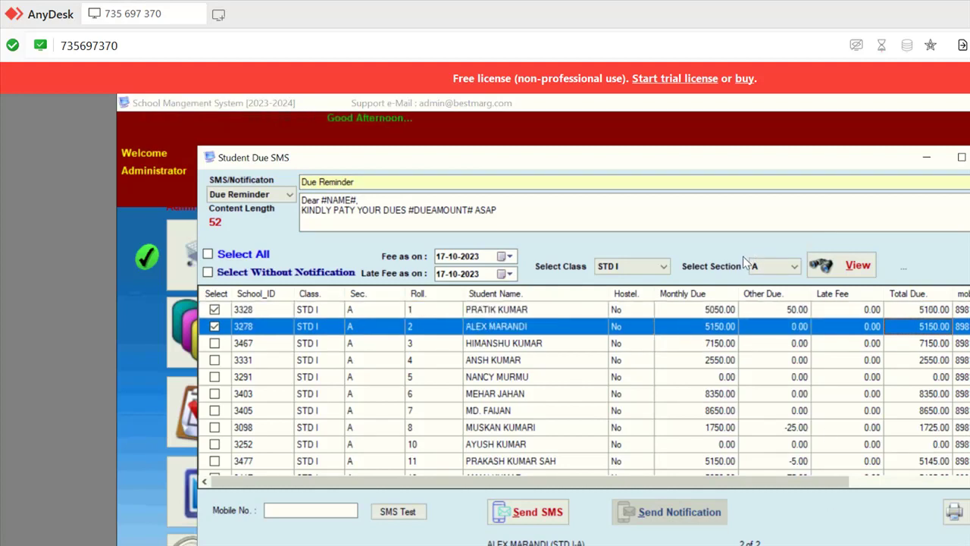
key(Up)
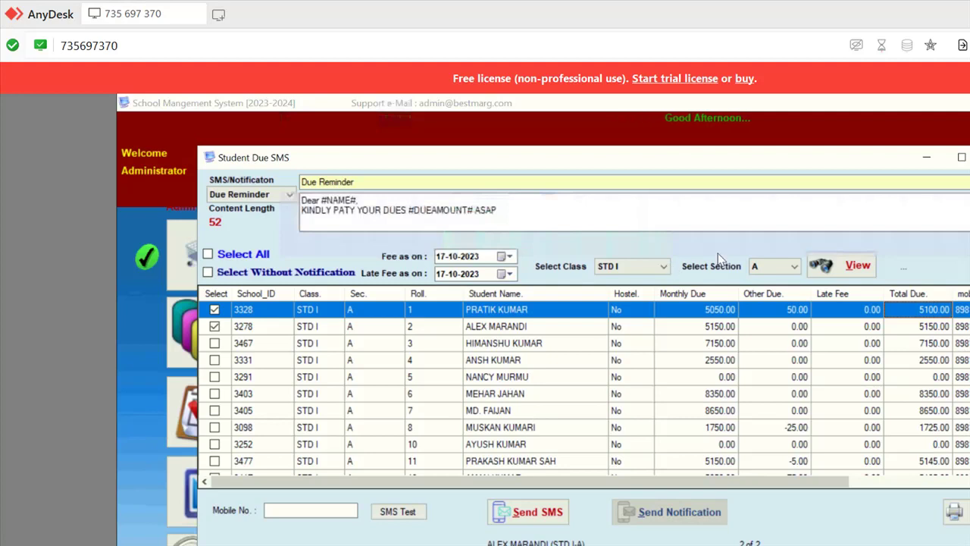
click(837, 326)
key(Escape)
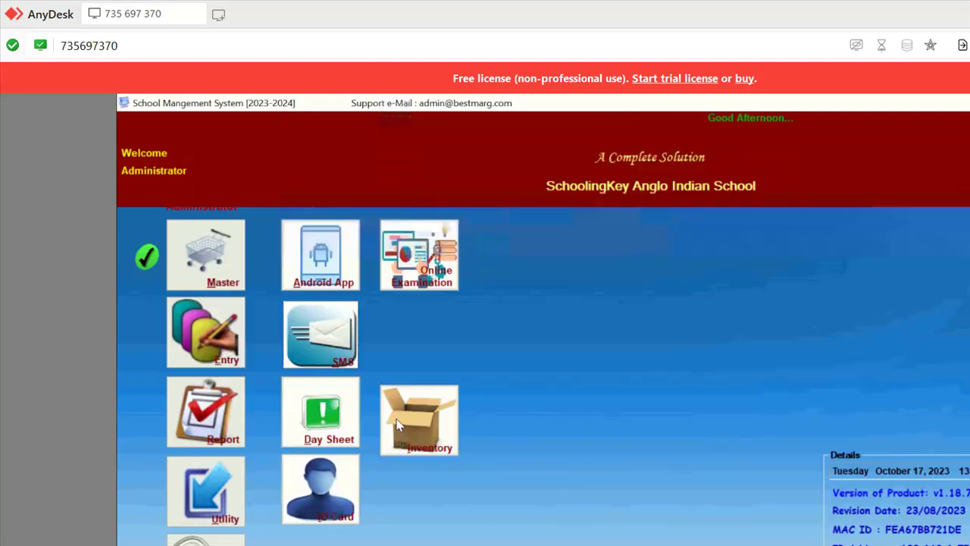
- Open the Configration Master and bring up the report card settings in its system configuration list
click(174, 222)
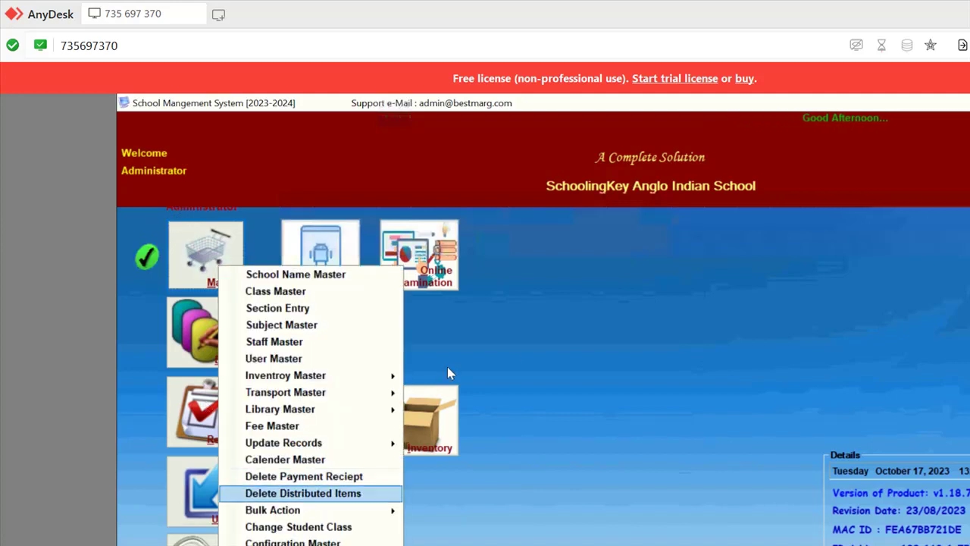
click(567, 288)
click(173, 224)
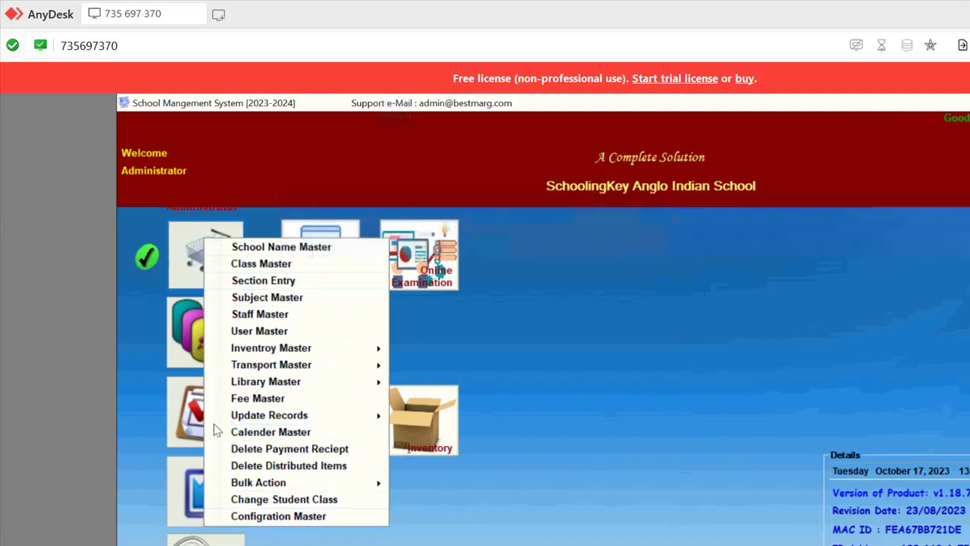
key(Escape)
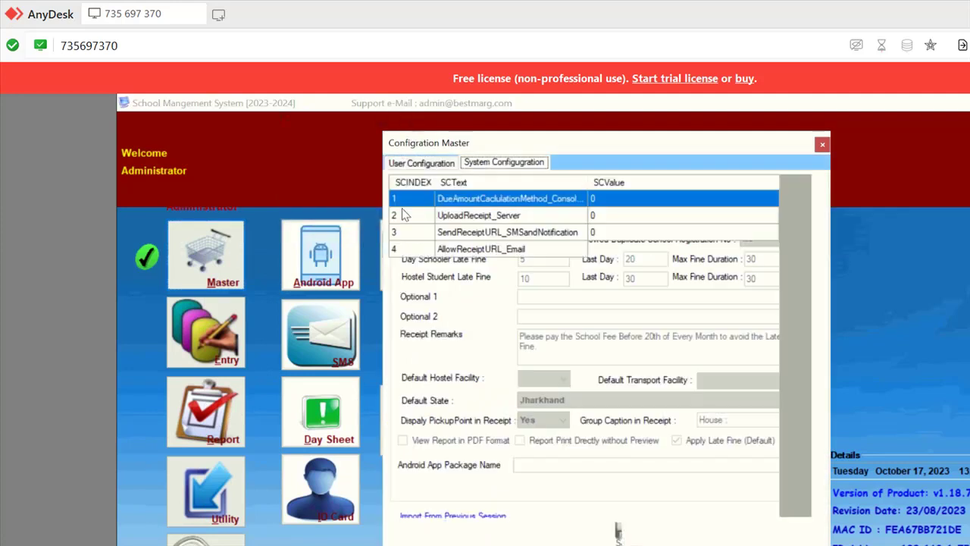
scroll(413, 325, down, 15)
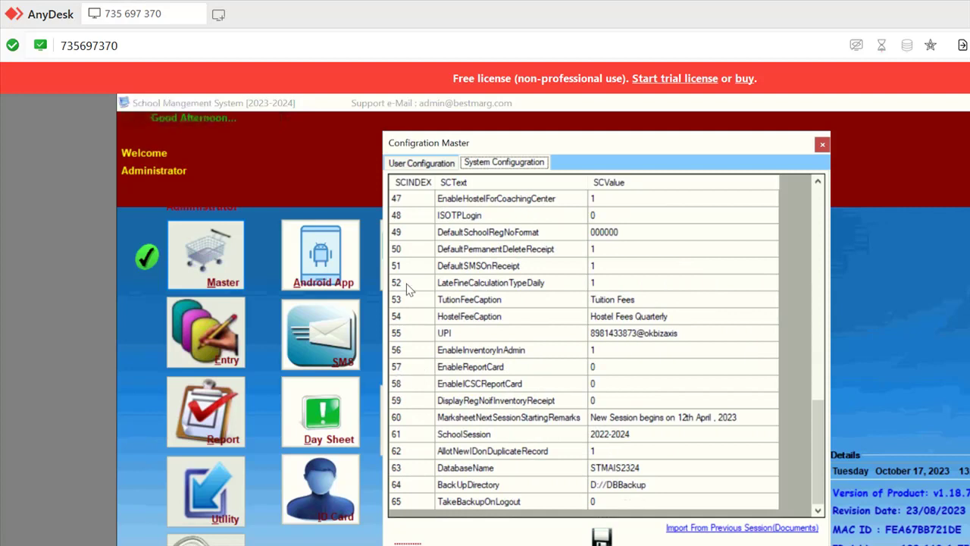
- Set the system configuration value of EnableICSCReportCard to 1
key(Tab)
key(Tab)
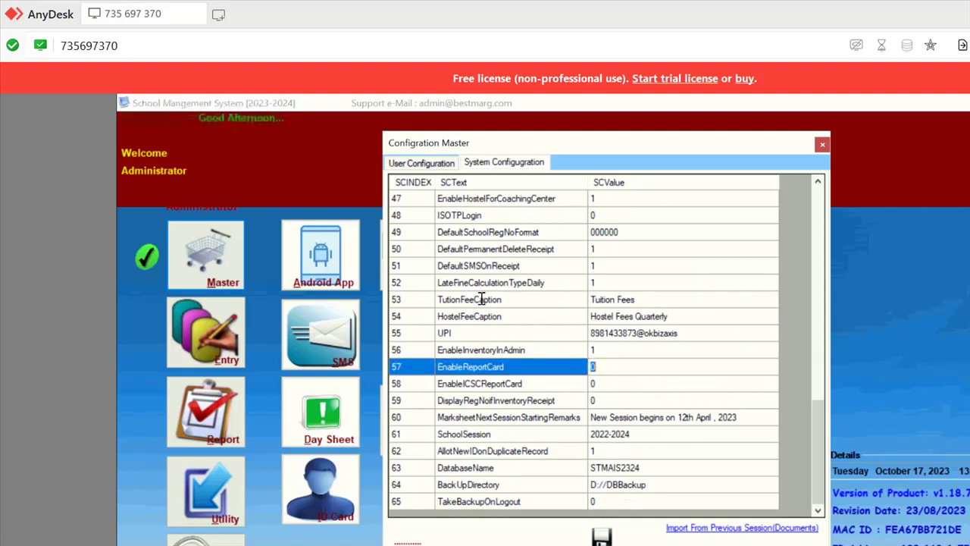
key(Down)
key(BackSpace)
text(1)
key(Down)
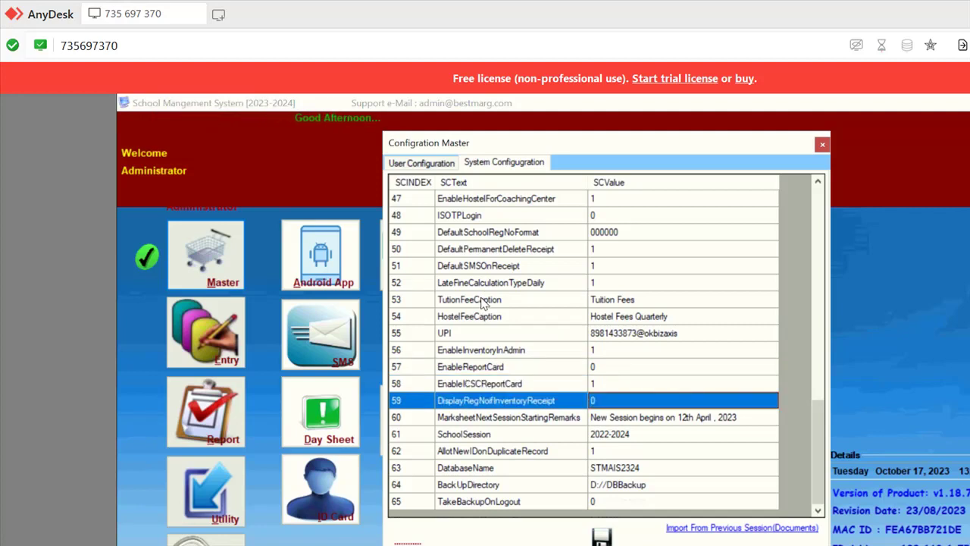
- Save the updated system configuration and close the Configration Master
key(Up)
key(Up)
key(ctrl+s)
key(Return)
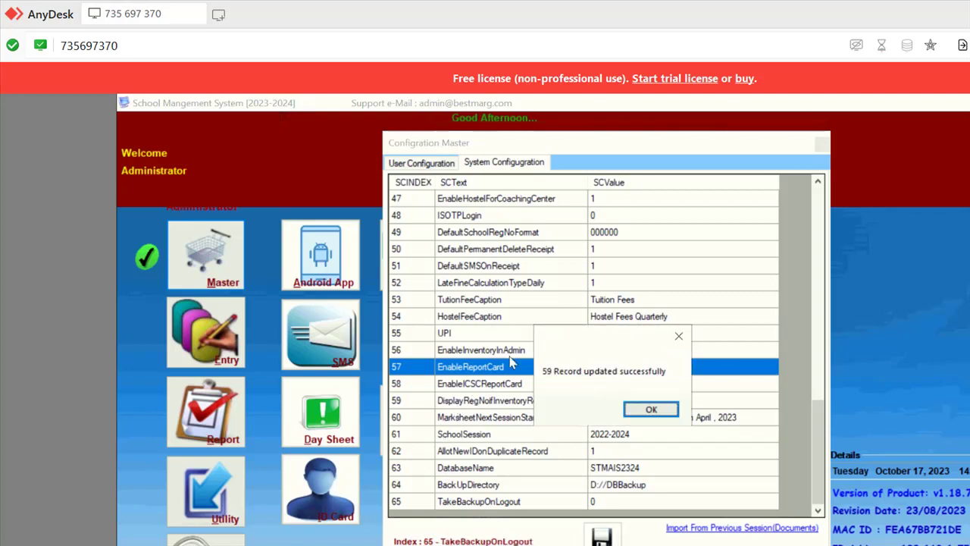
click(648, 409)
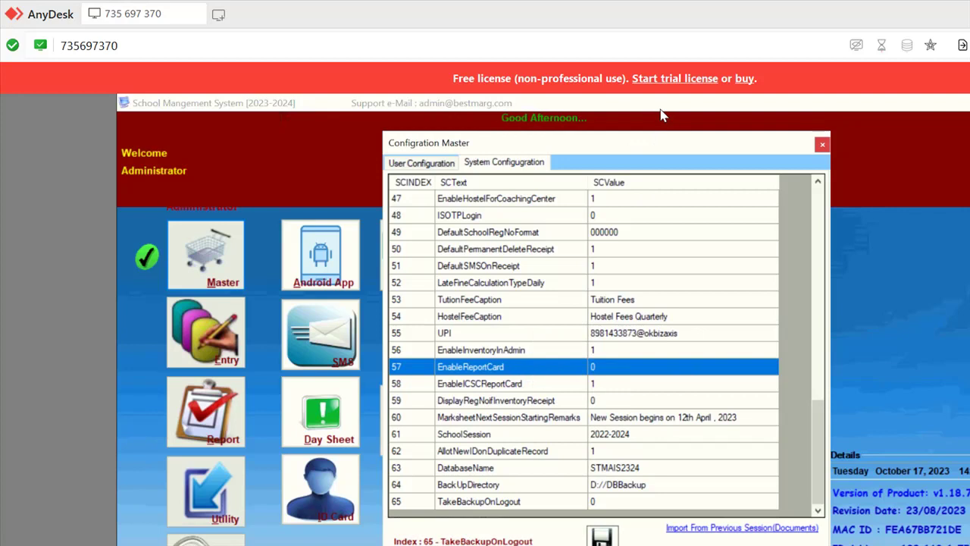
click(821, 144)
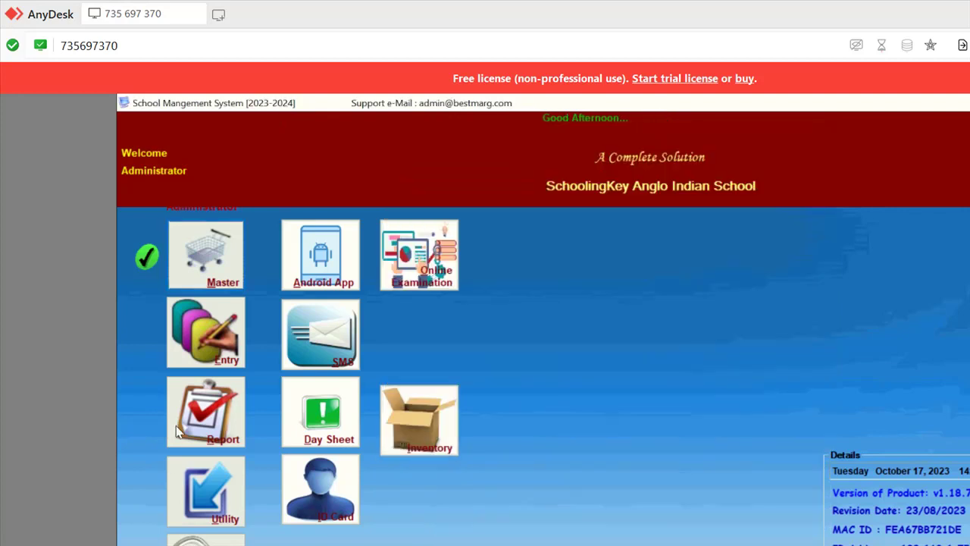
click(199, 540)
key(Return)
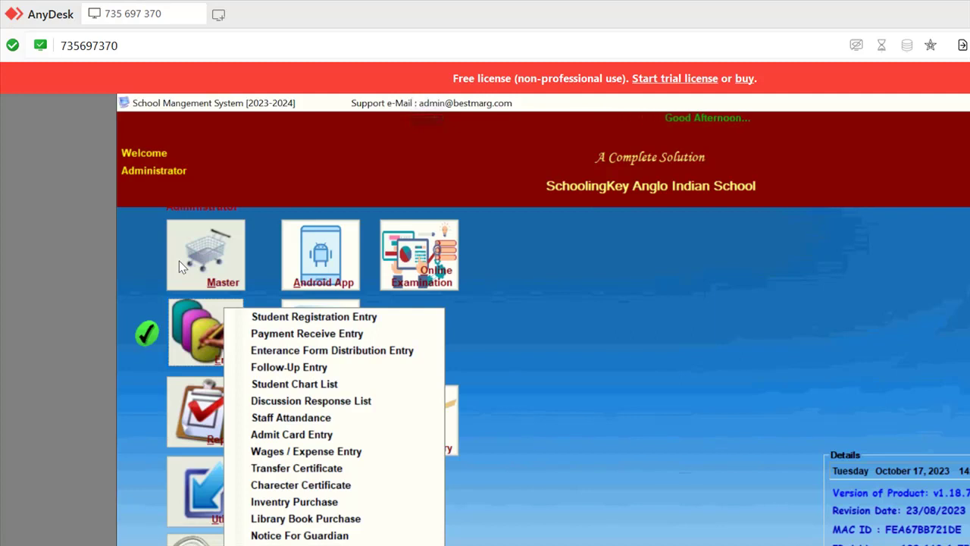
key(Down)
key(Down)
key(Down)
key(Down)
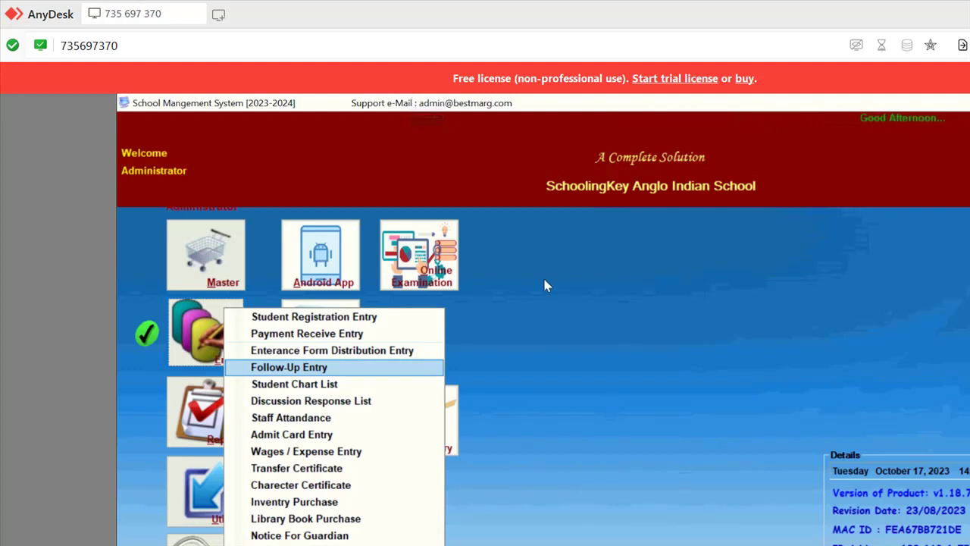
key(Down)
key(Return)
click(334, 321)
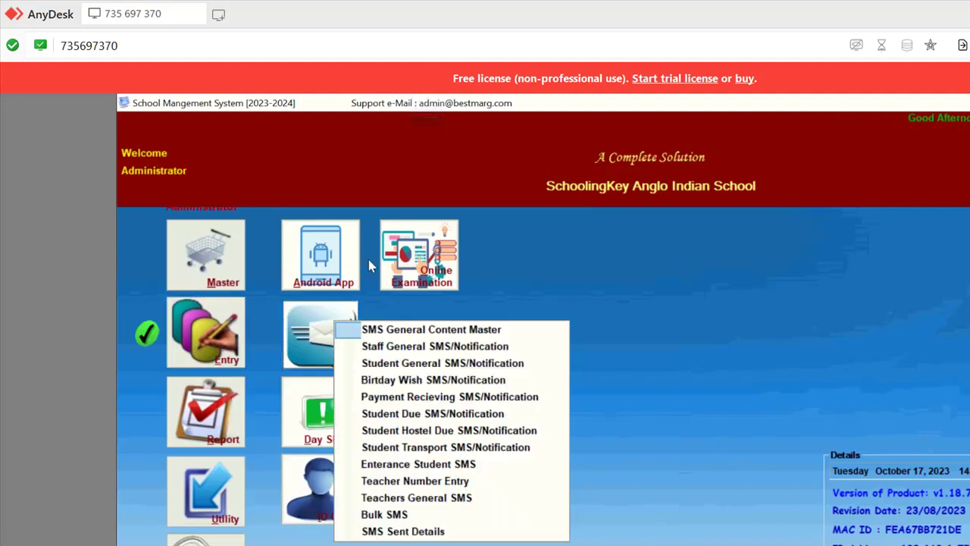
key(Down)
key(Down)
key(Down)
key(Down)
key(Down)
key(Down)
key(Down)
key(Down)
key(Down)
key(Down)
key(Up)
key(Up)
key(Up)
key(Up)
key(Up)
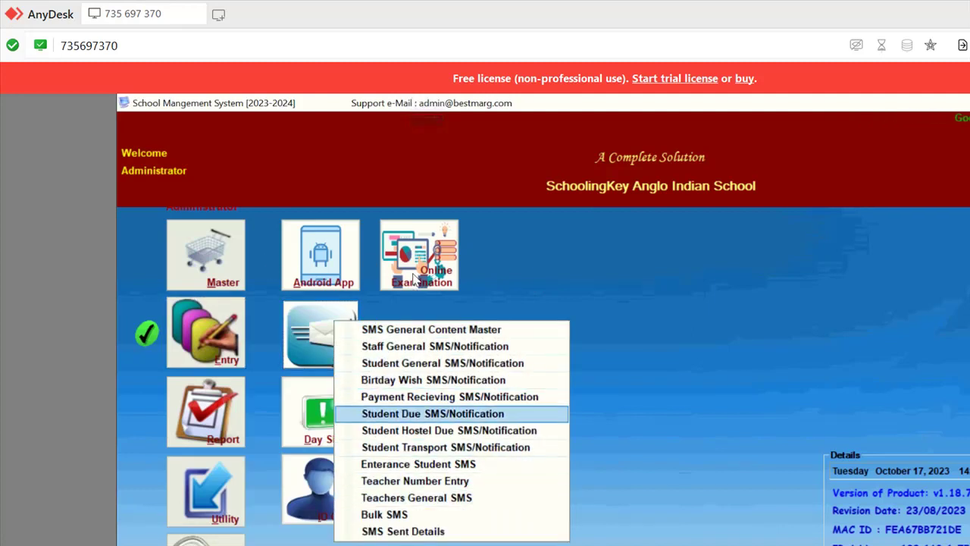
key(Up)
key(Up)
key(Up)
key(Up)
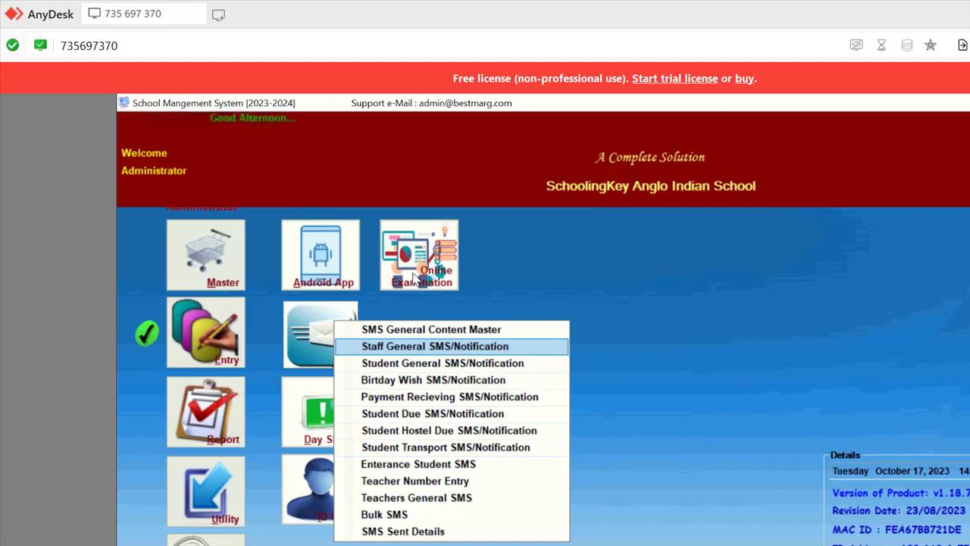
- Reopen the Configration Master and display its system configuration settings
click(217, 248)
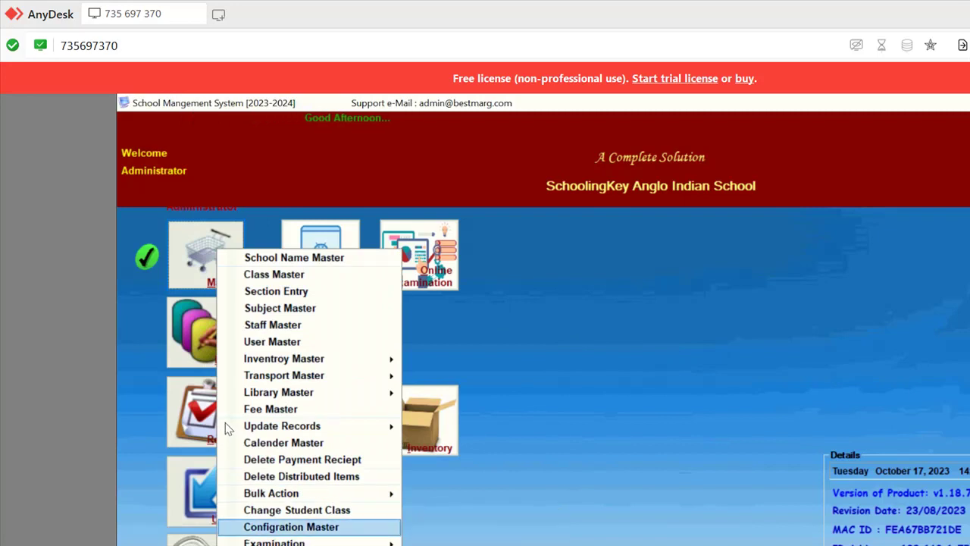
click(291, 526)
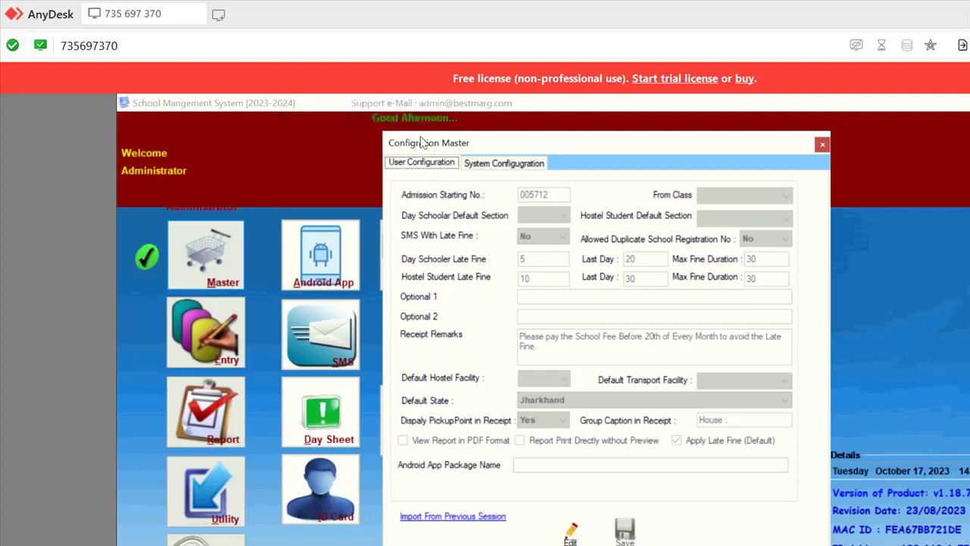
click(422, 164)
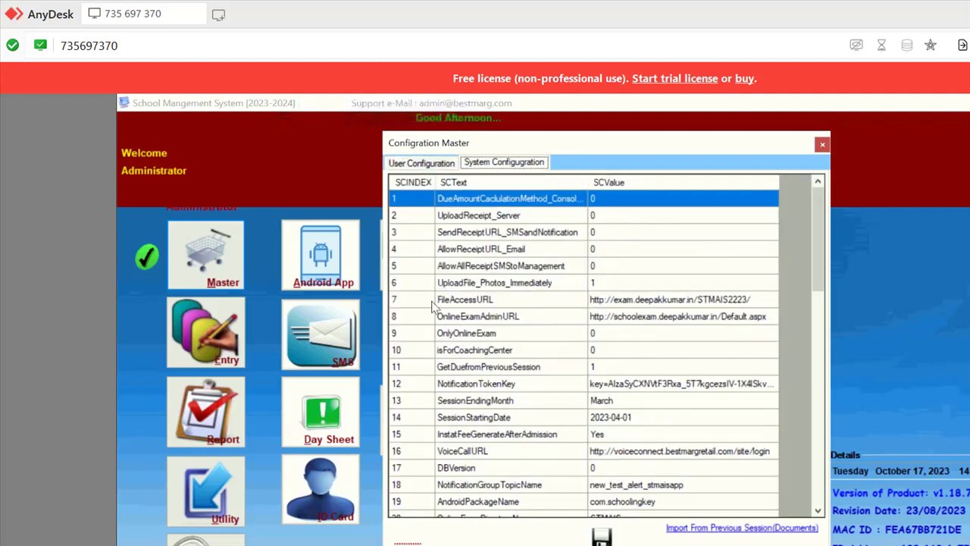
- Examine the system configuration settings from OnlyOnlineExam to SessionEndingMonth, including VoiceCallURL
scroll(432, 333, down, 2)
scroll(429, 349, up, 2)
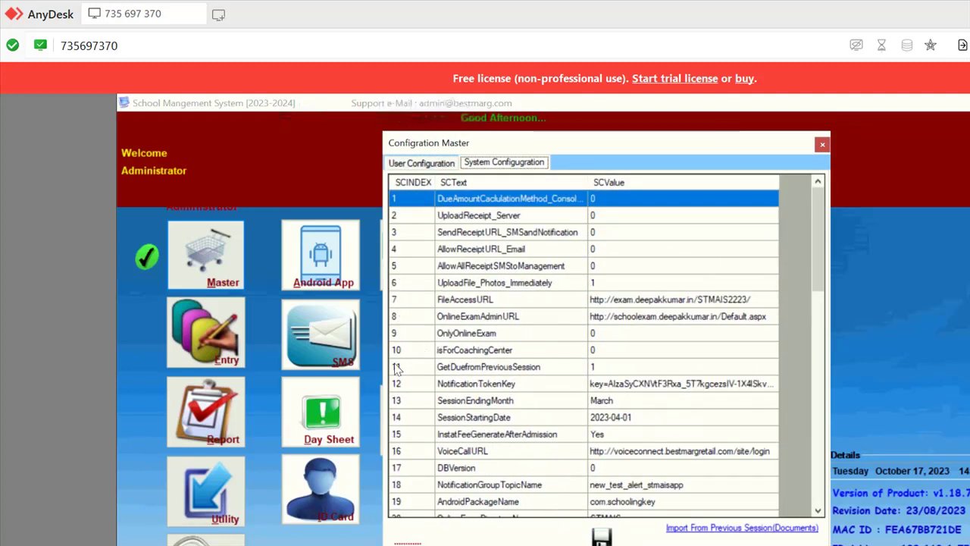
click(464, 451)
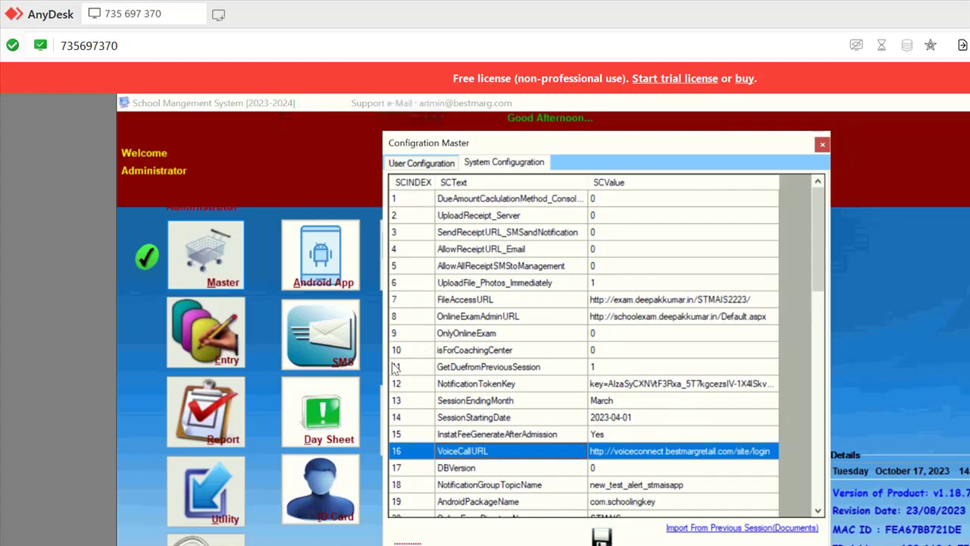
click(407, 334)
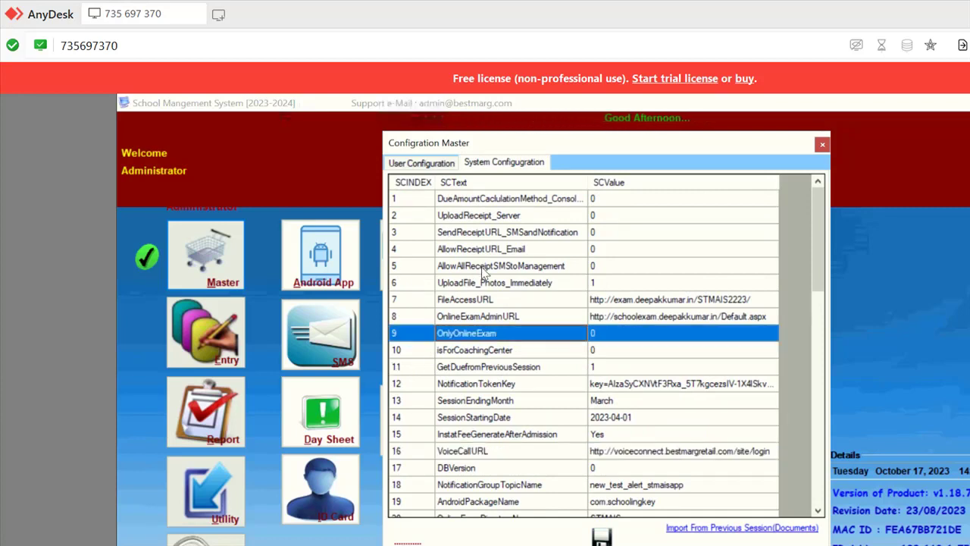
key(Down)
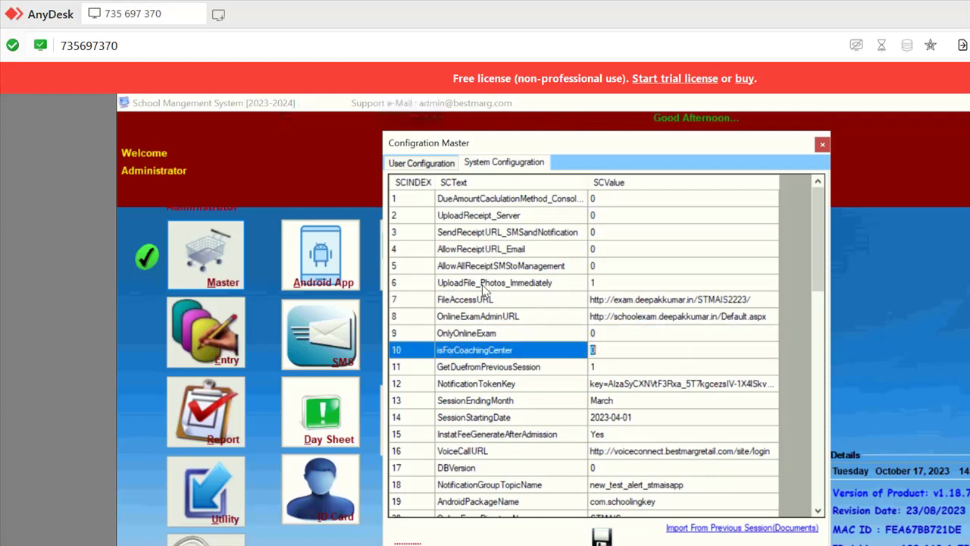
key(Down)
key(Down)
key(Down)
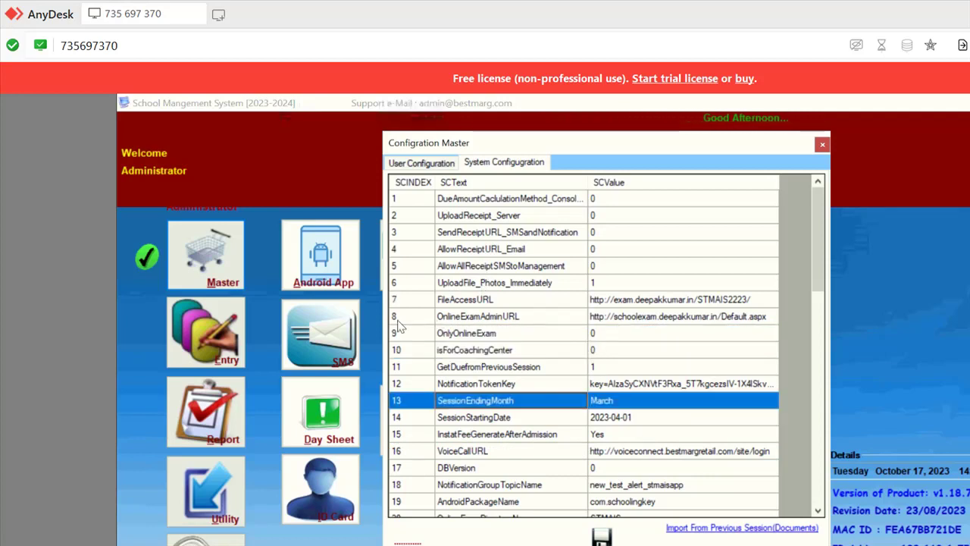
- Examine the system configuration from BPLTotalFree onward and open the value of MultileLoginAllowedinApp for editing without changing it
scroll(406, 356, down, 3)
scroll(406, 356, down, 6)
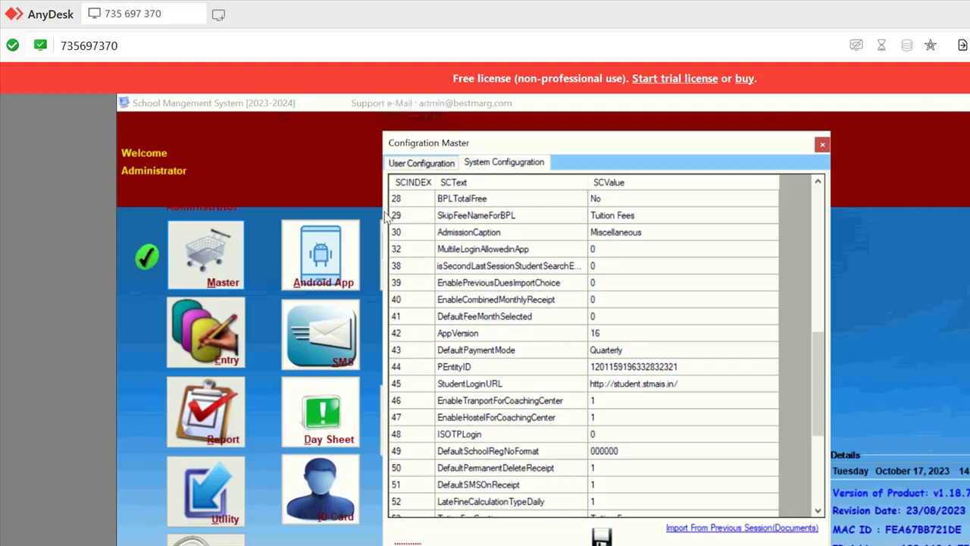
click(478, 249)
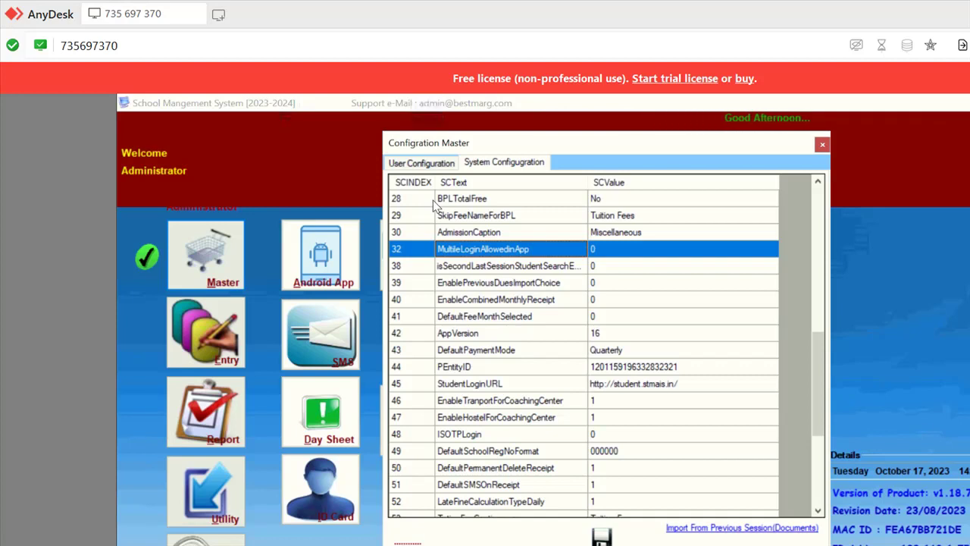
click(603, 248)
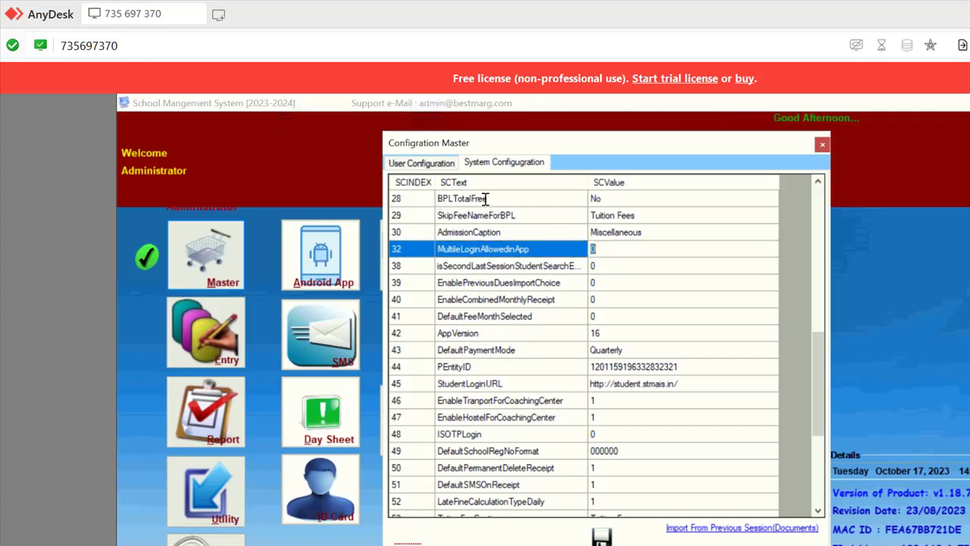
drag(603, 248, 590, 248)
text(1)
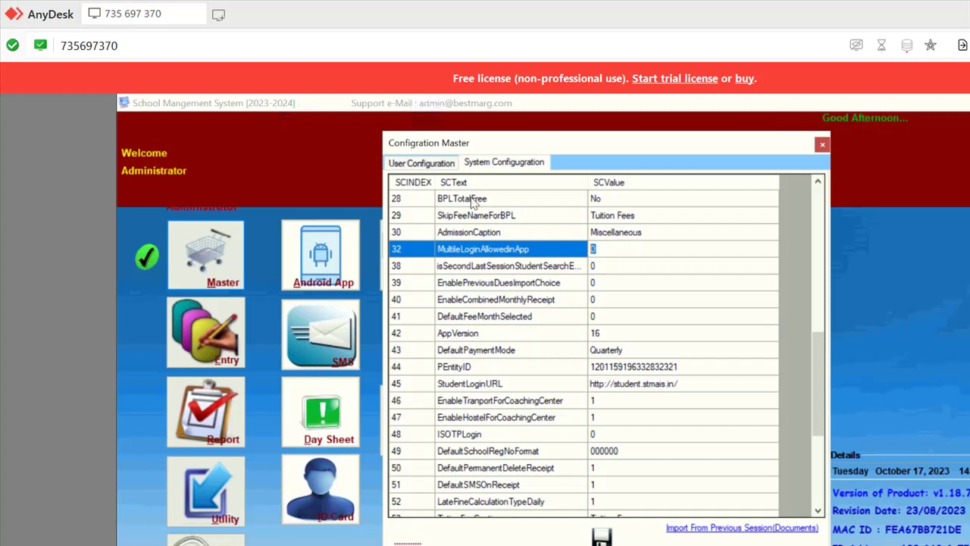
key(Escape)
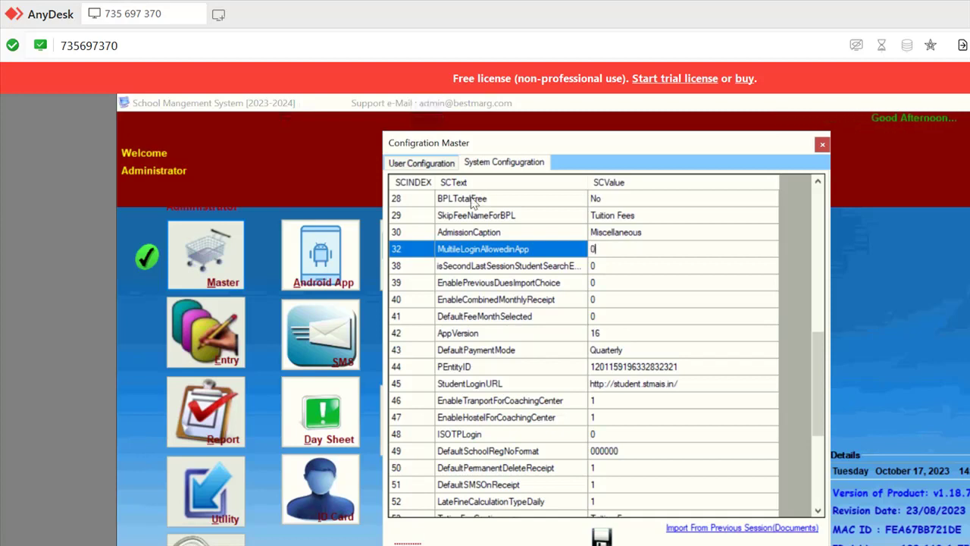
- Review the remaining system configuration settings up to BackUpDirectory and close the Configration Master
key(Down)
scroll(492, 272, down, 6)
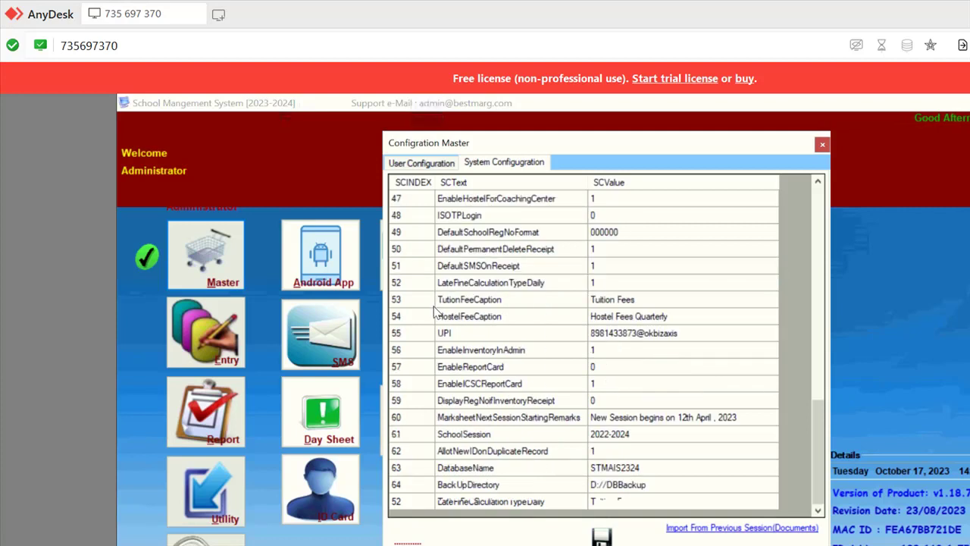
scroll(557, 276, up, 1)
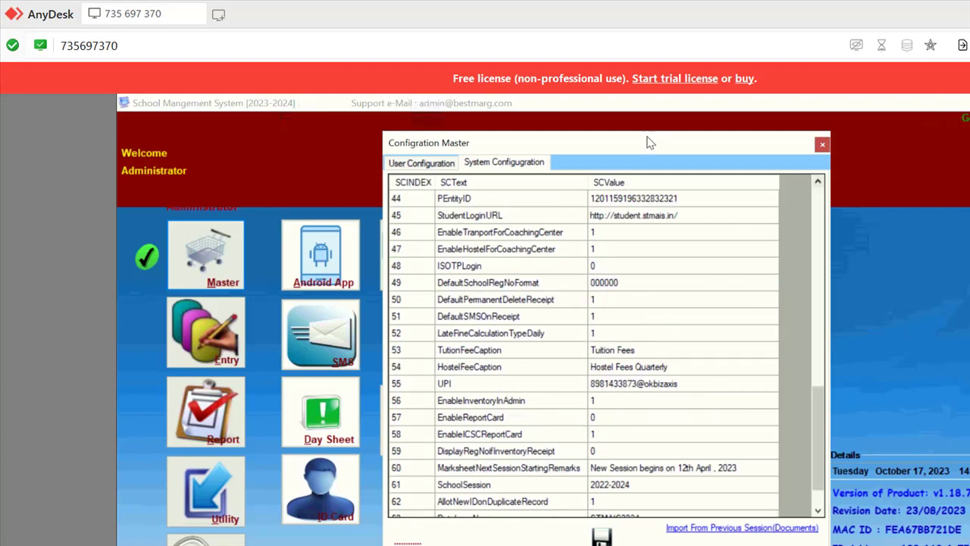
key(Escape)
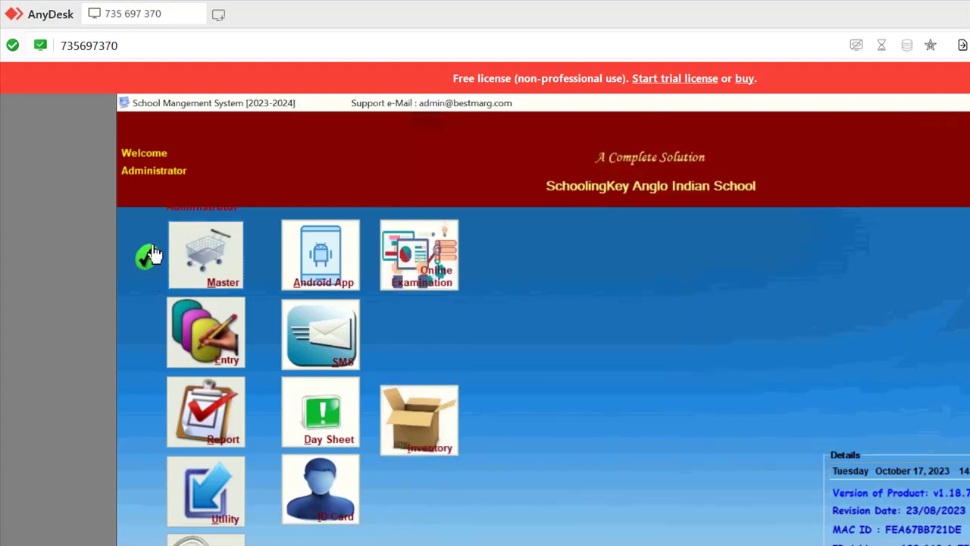
- Open the Exam Type Master from the examination masters
click(198, 274)
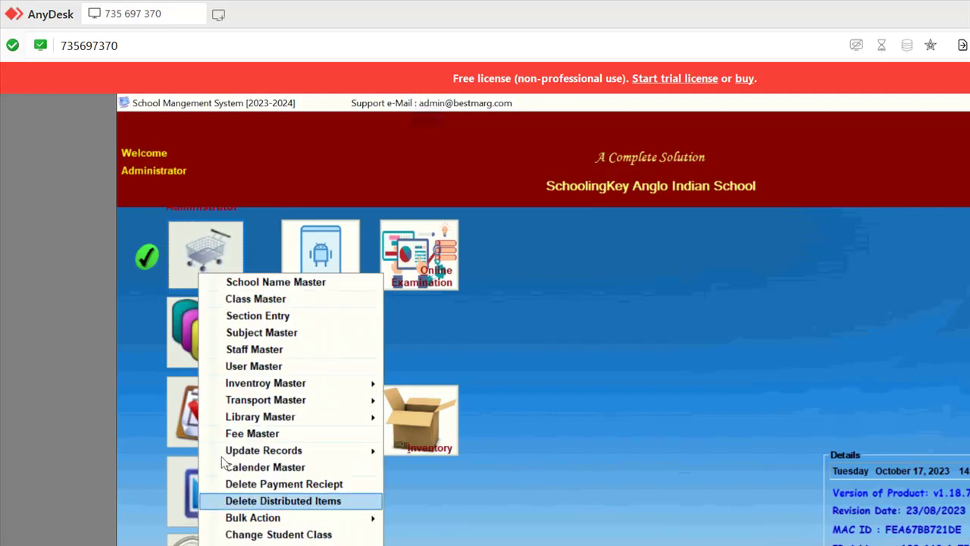
mouse_move(222, 456)
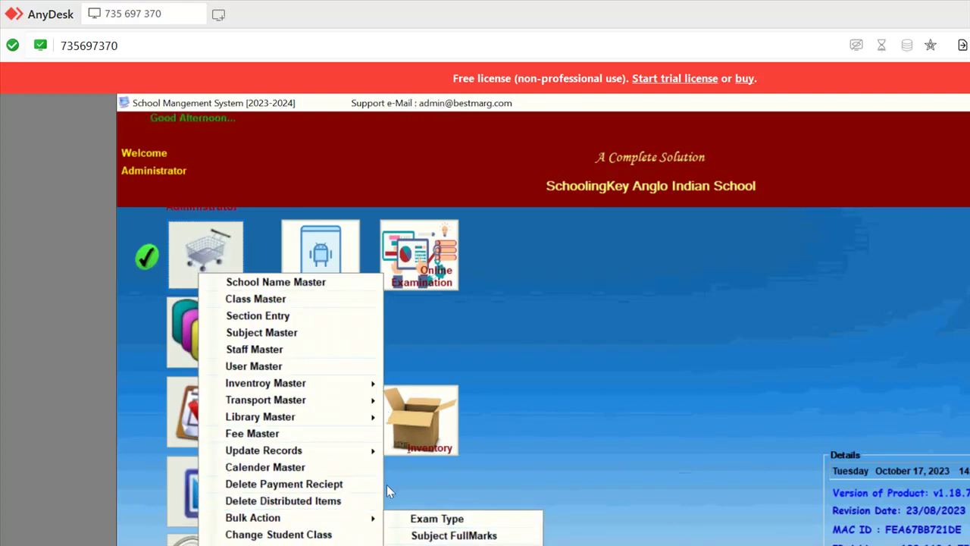
click(383, 411)
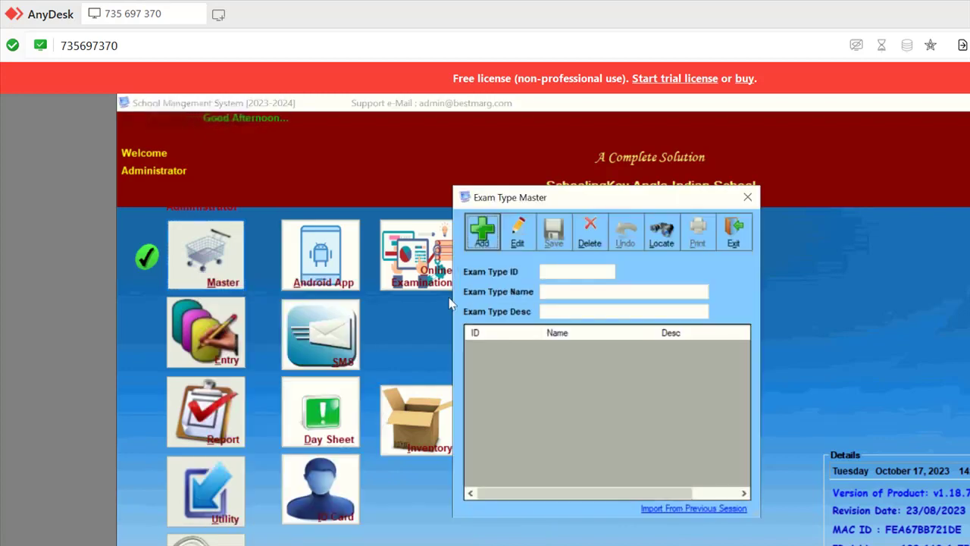
- Start a new exam type record, cancel it without entering data, and close the Exam Type Master
click(482, 231)
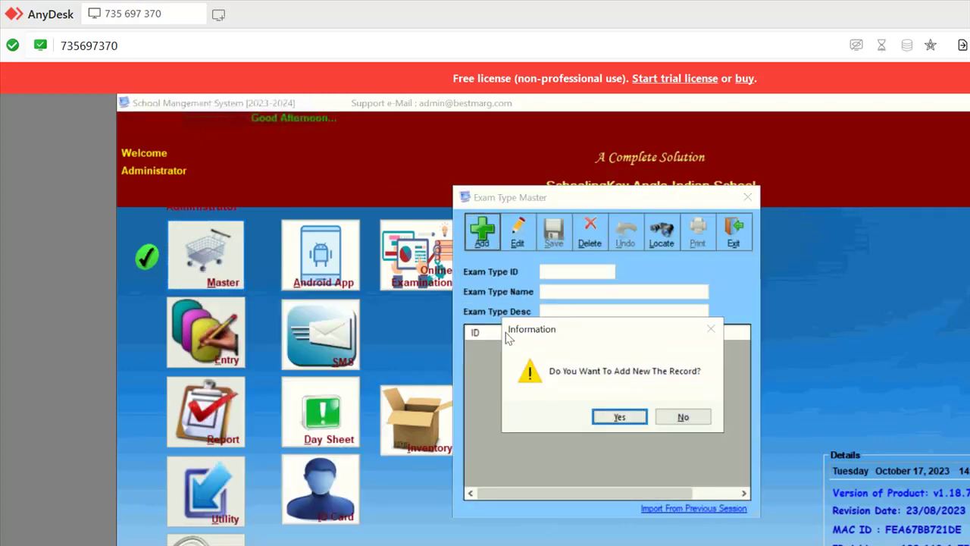
key(Return)
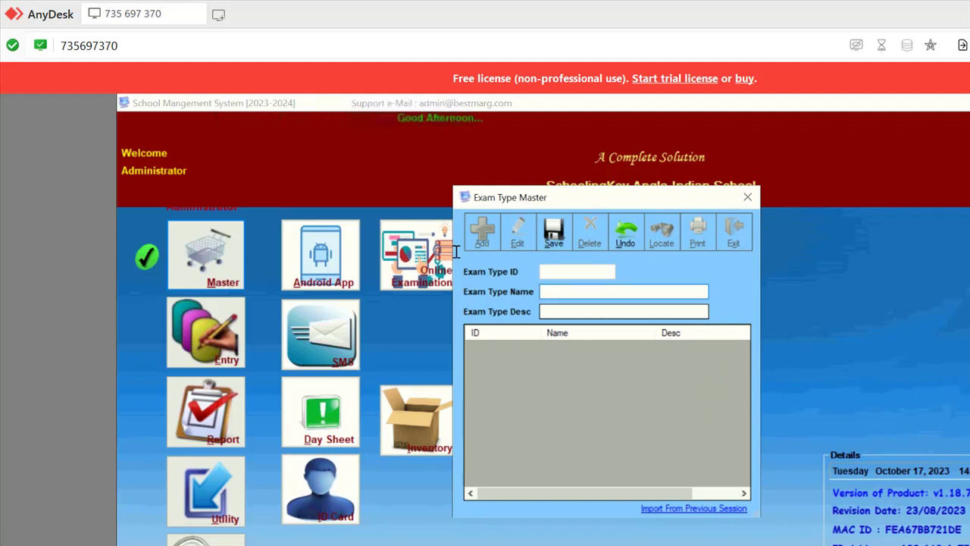
key(Tab)
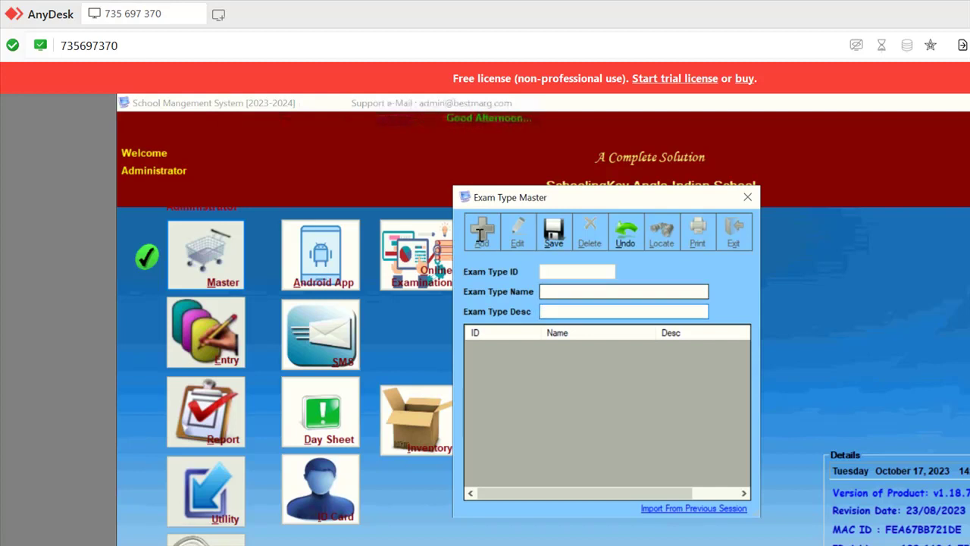
key(Escape)
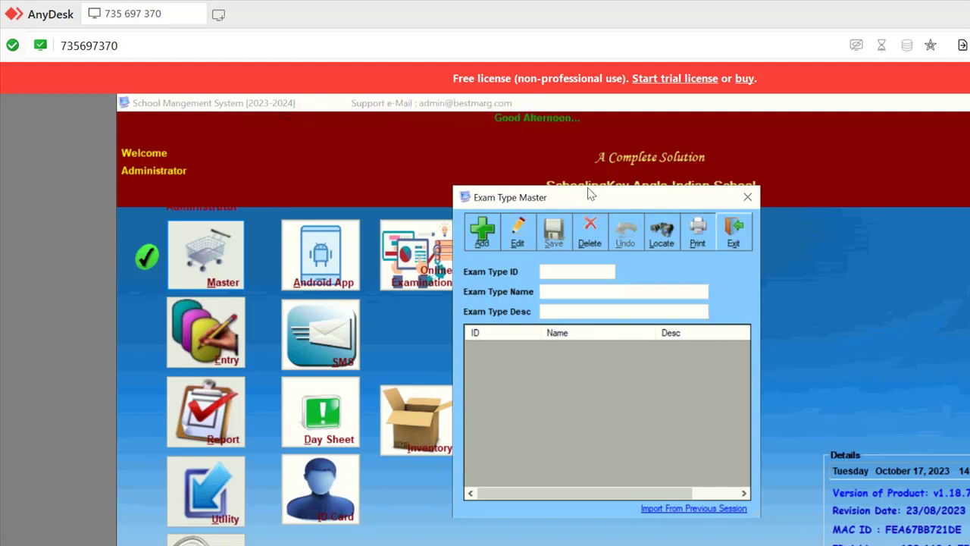
key(Escape)
- Open the Subject FullMarks form from the examination masters
click(212, 255)
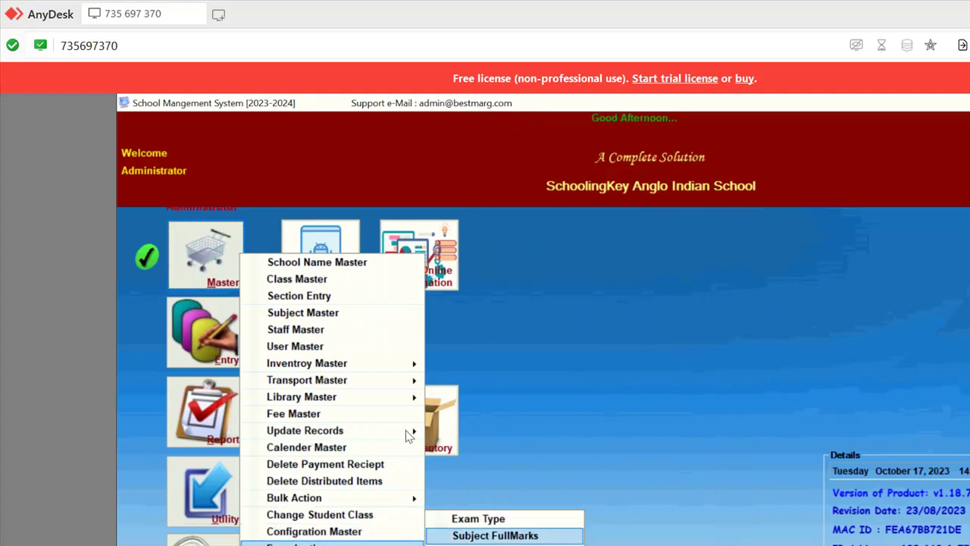
key(Return)
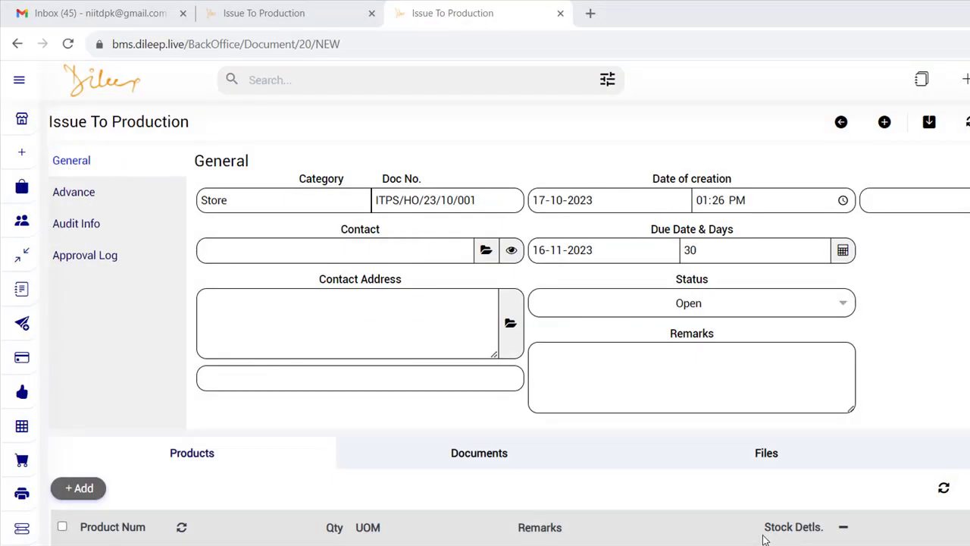
right_click(718, 472)
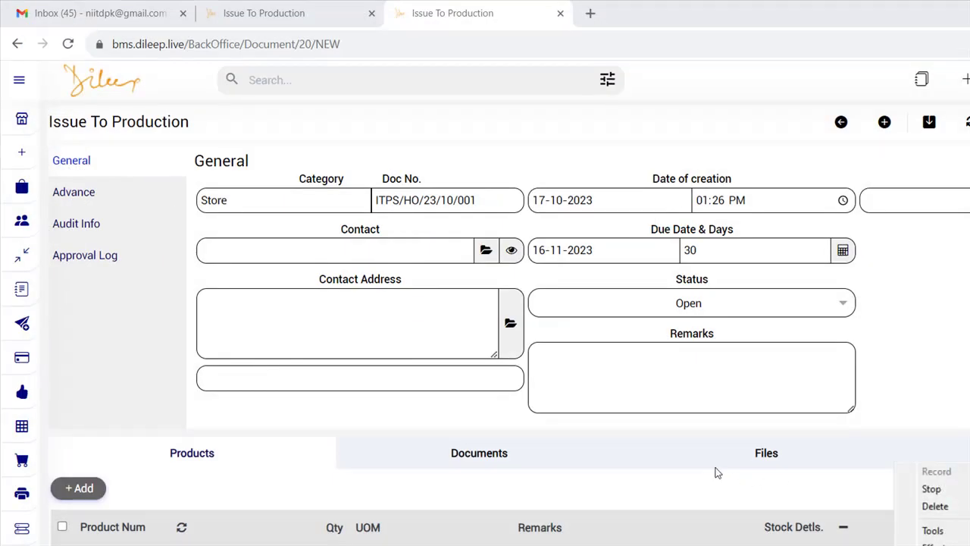
click(772, 541)
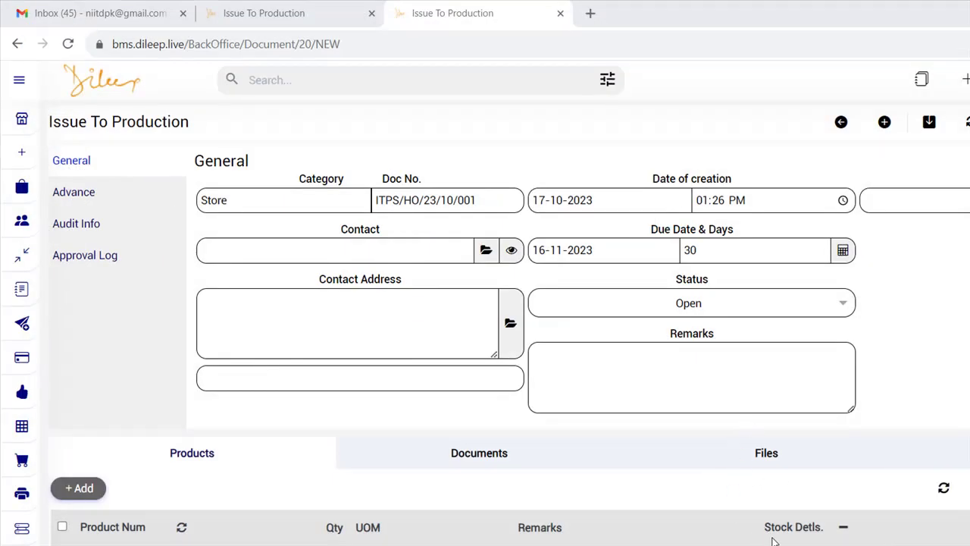
right_click(717, 470)
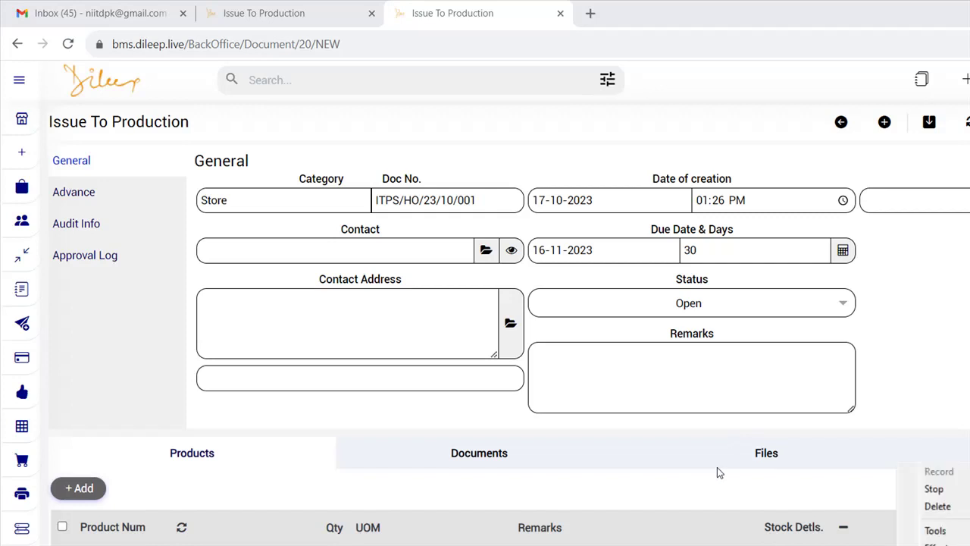